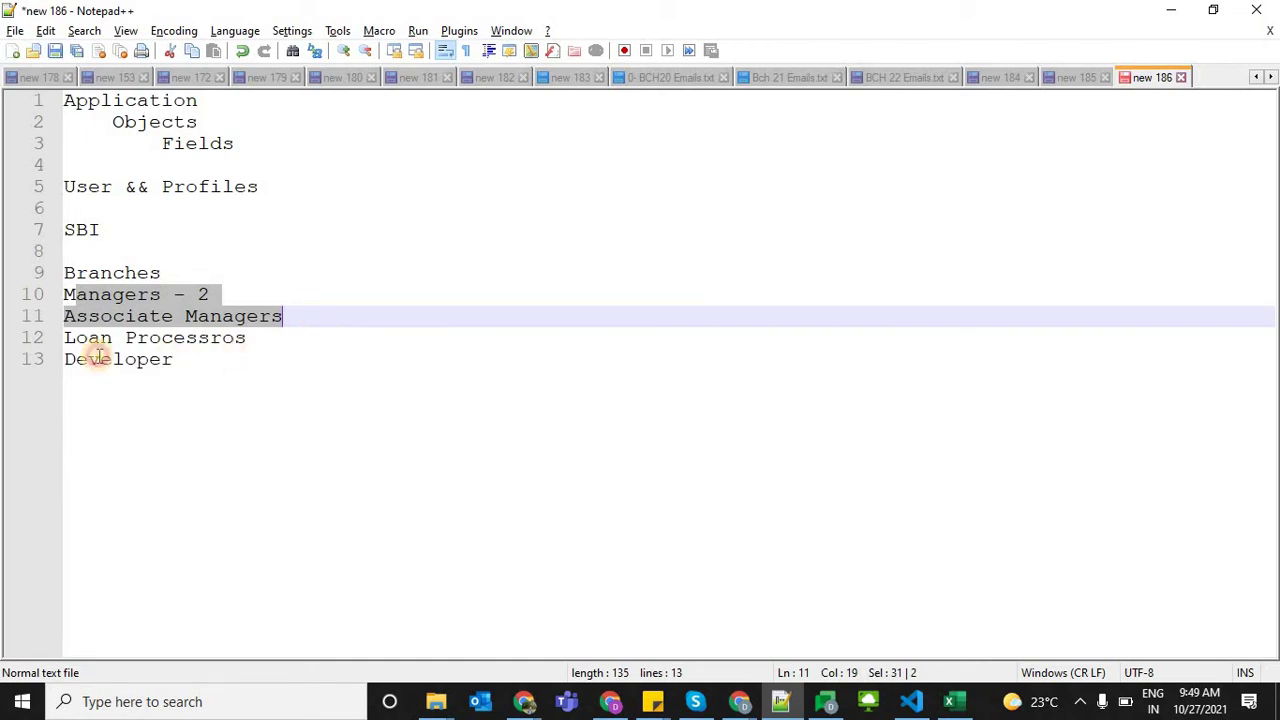
Highlight the Developer, Branches and Managers lines of the SBI role list
left_click_drag(175, 360, 30, 367)
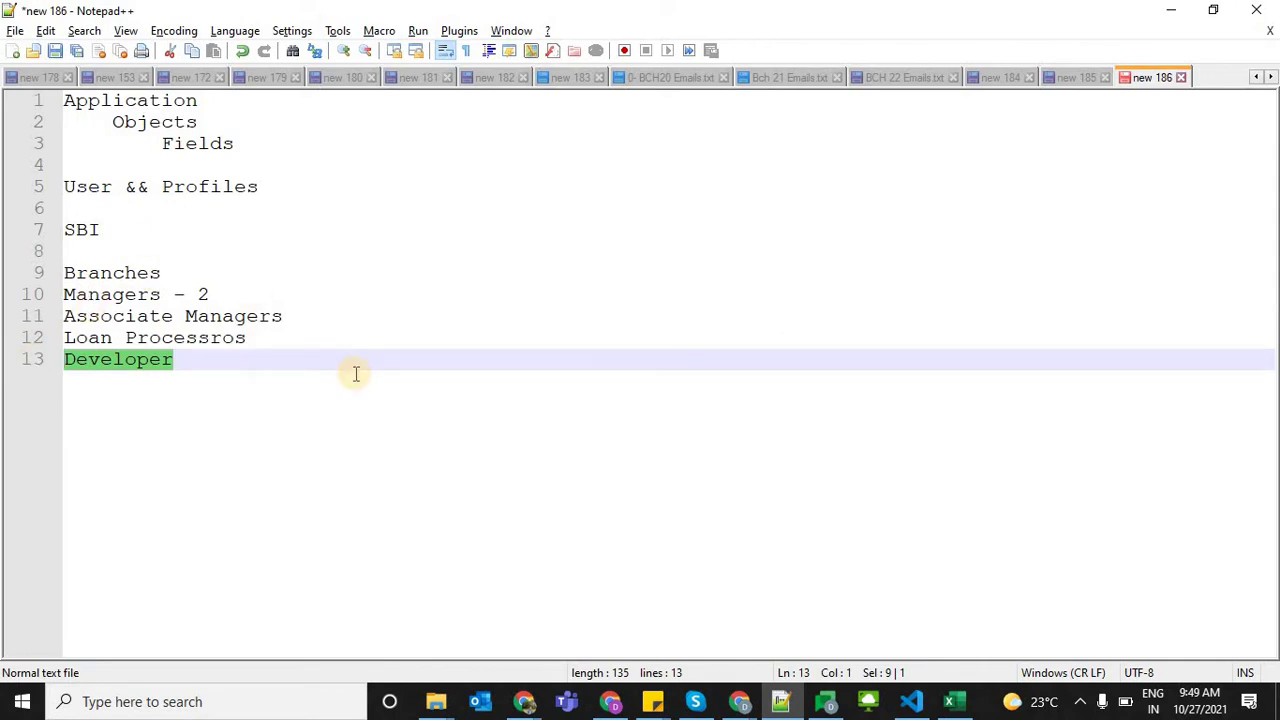
left_click(174, 359)
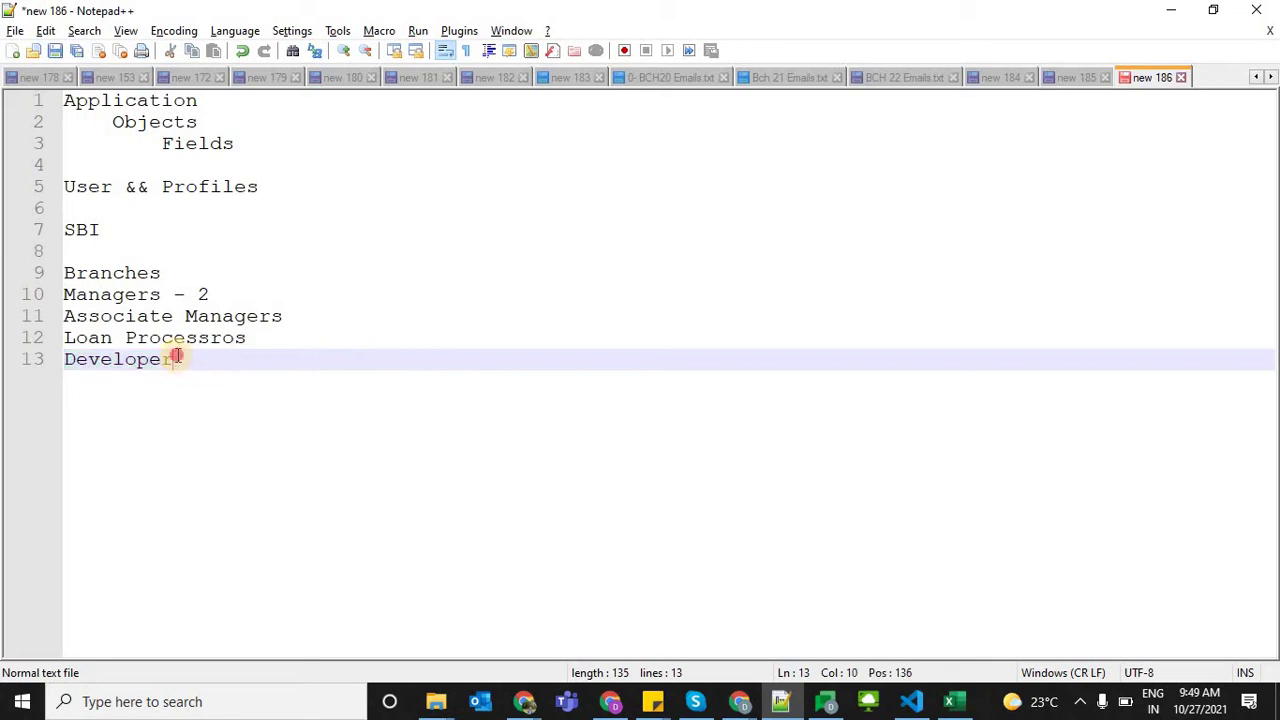
left_click(38, 359)
left_click_drag(123, 291, 88, 276)
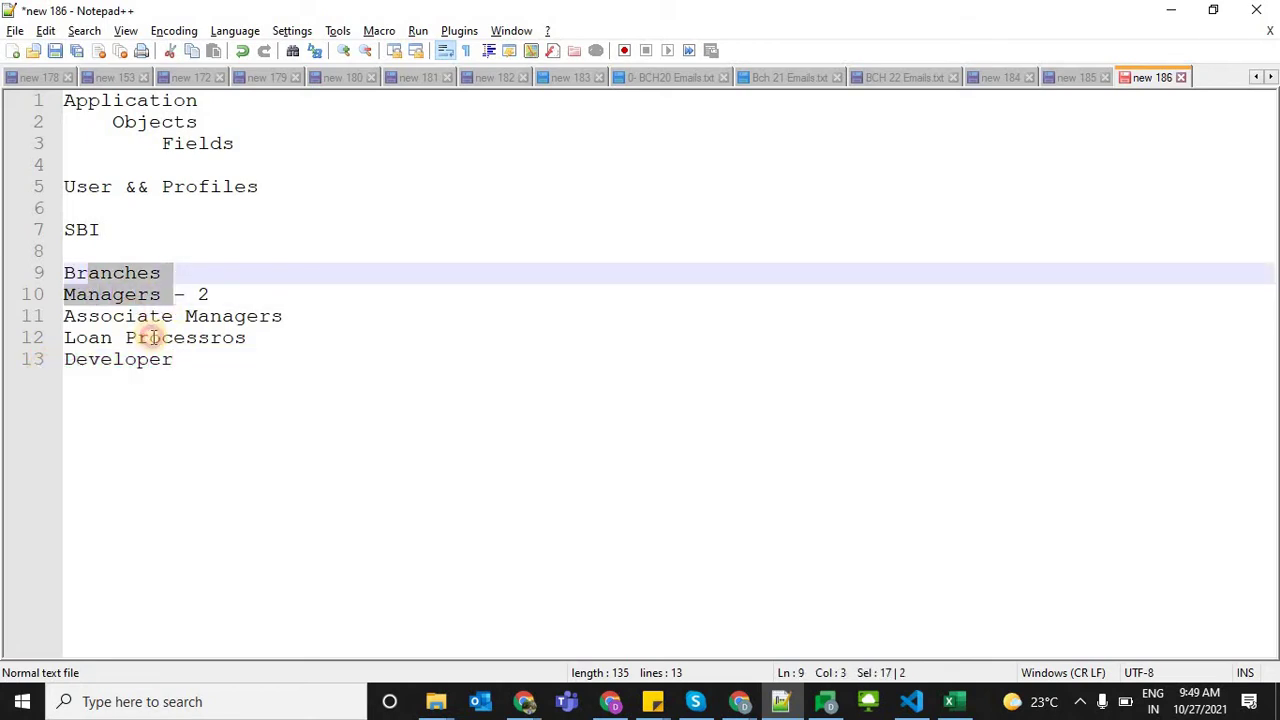
left_click(150, 338)
left_click(187, 367)
left_click(54, 359)
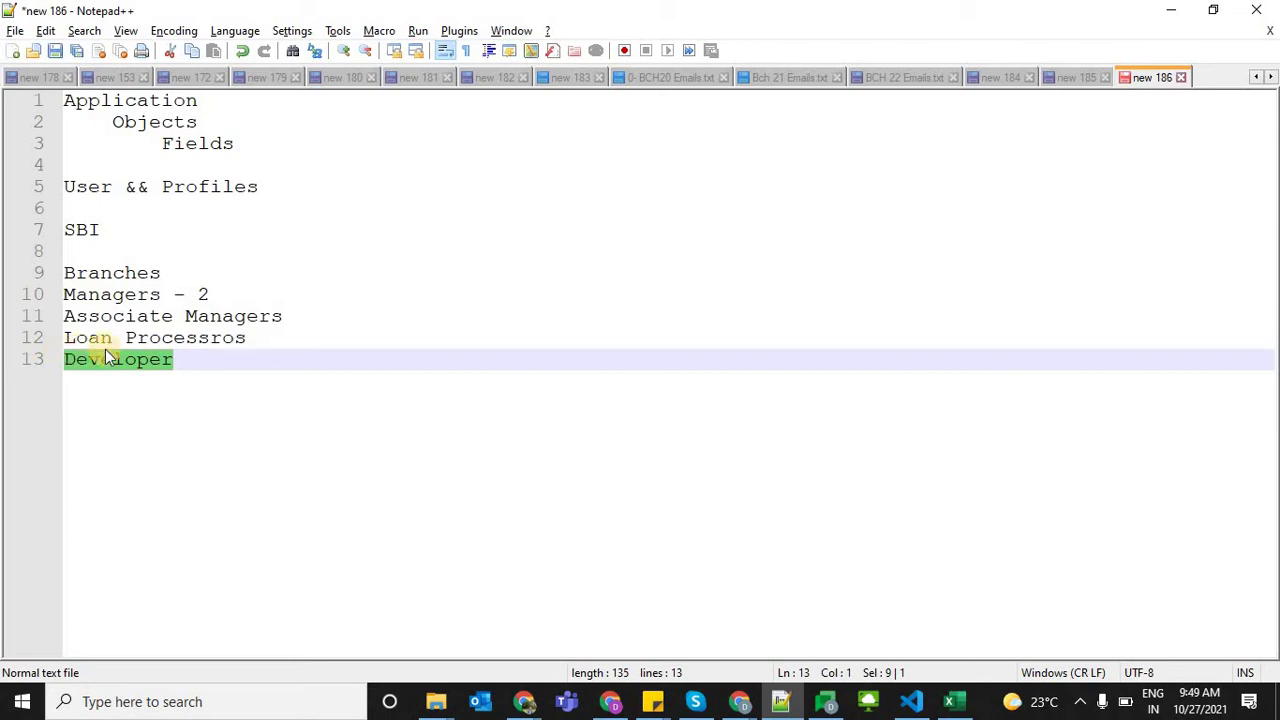
left_click_drag(161, 294, 76, 292)
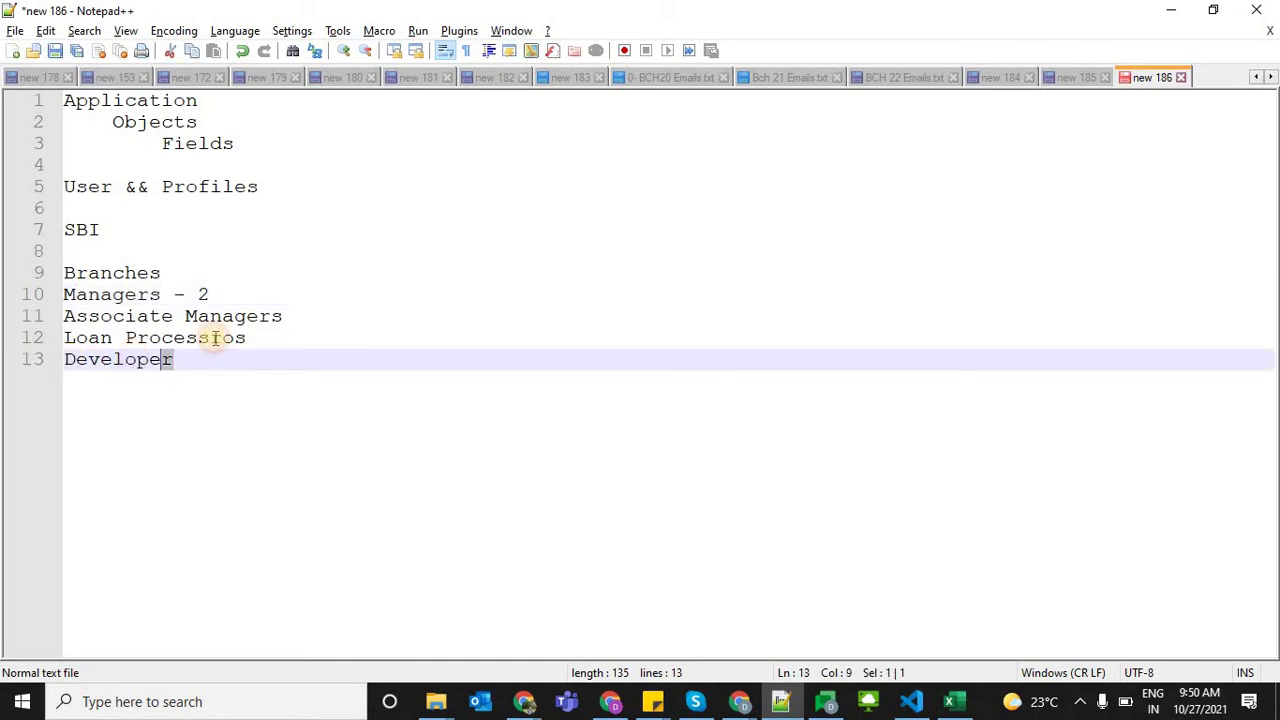
double_click(166, 359)
left_click_drag(185, 294, 76, 292)
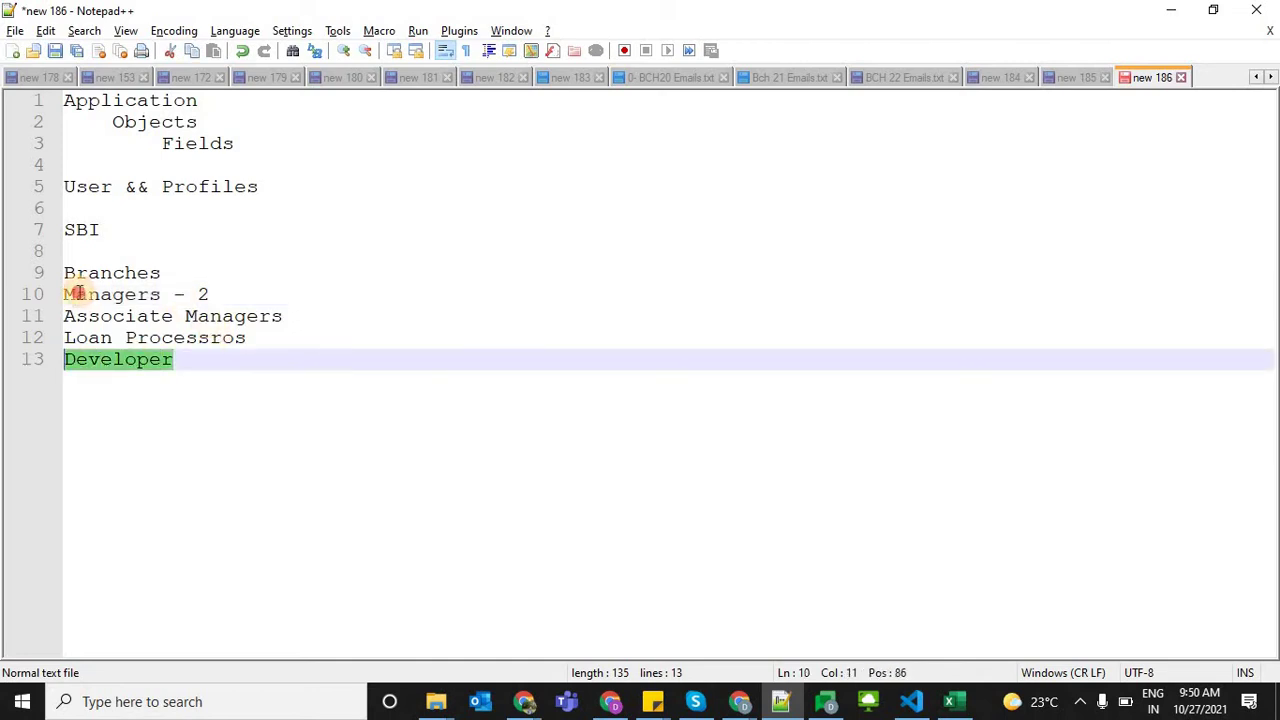
Add an empty line after Developer and switch to the browser
right_click(225, 368)
left_click(178, 374)
left_click_drag(178, 374, 40, 278)
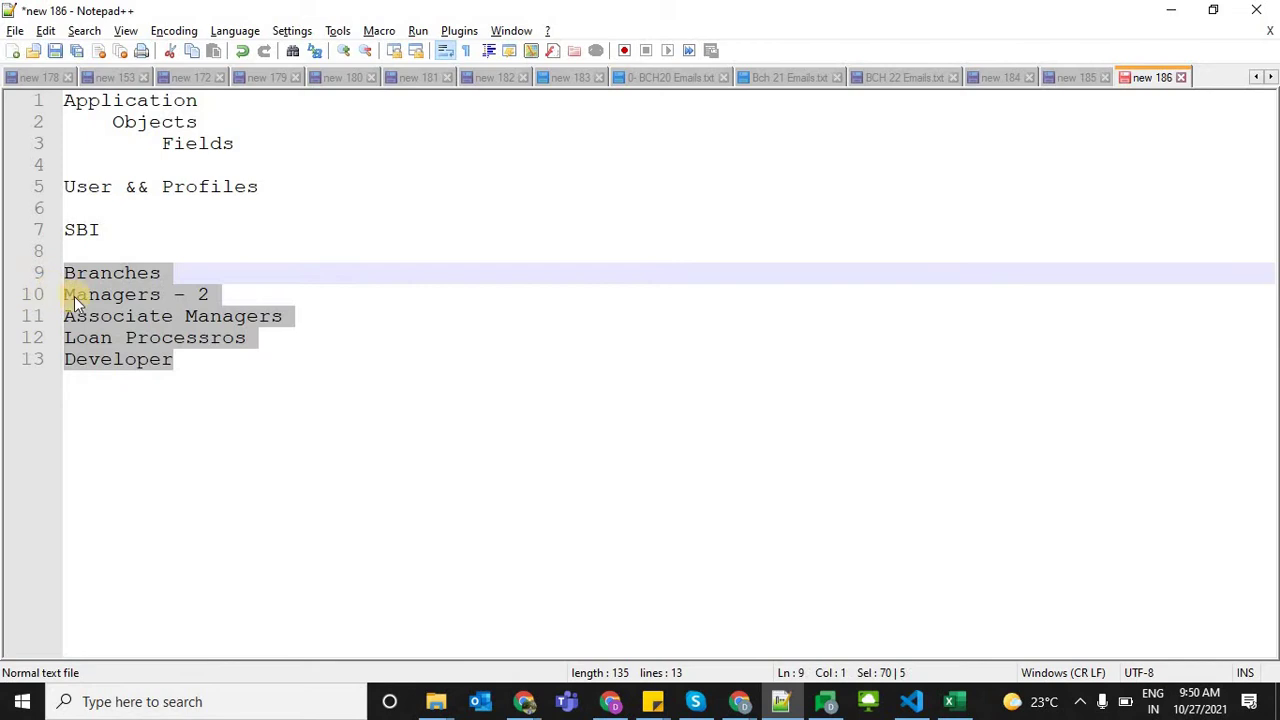
left_click(181, 354)
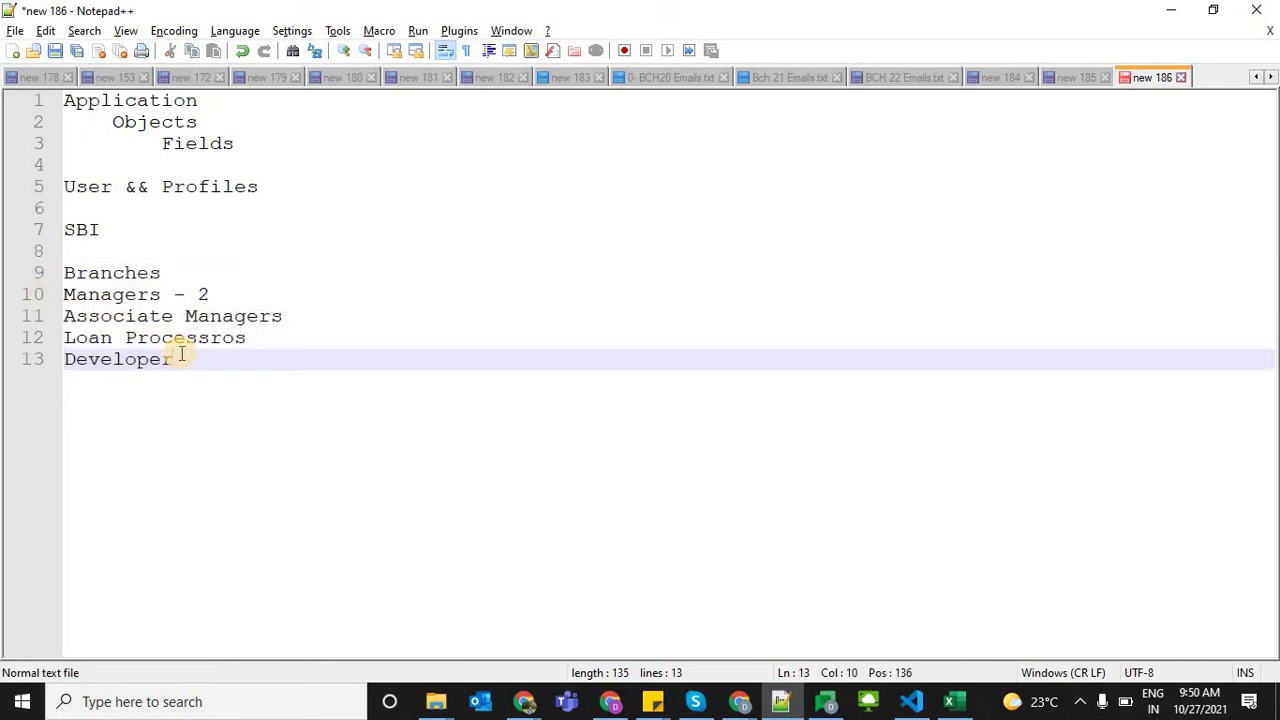
key("Return")
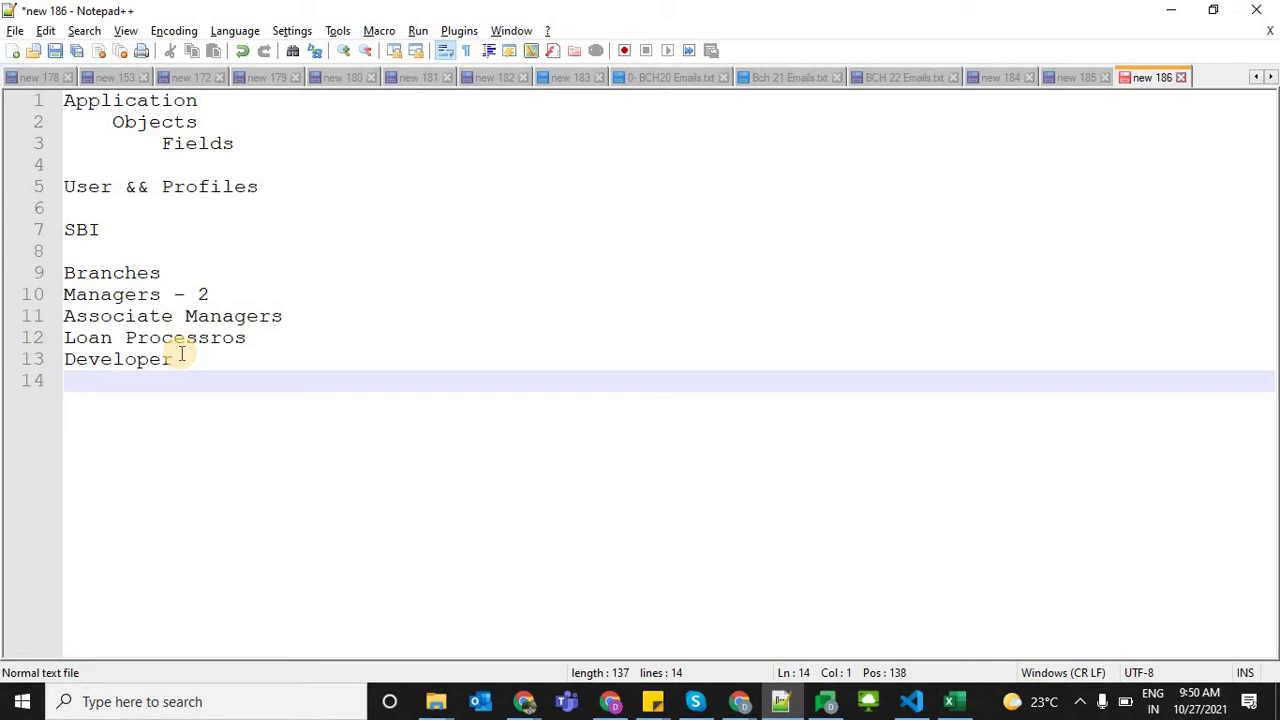
key("alt+Tab")
Mute the microphone in the Meet call and go to the Salesforce Setup Home tab
left_click(168, 14)
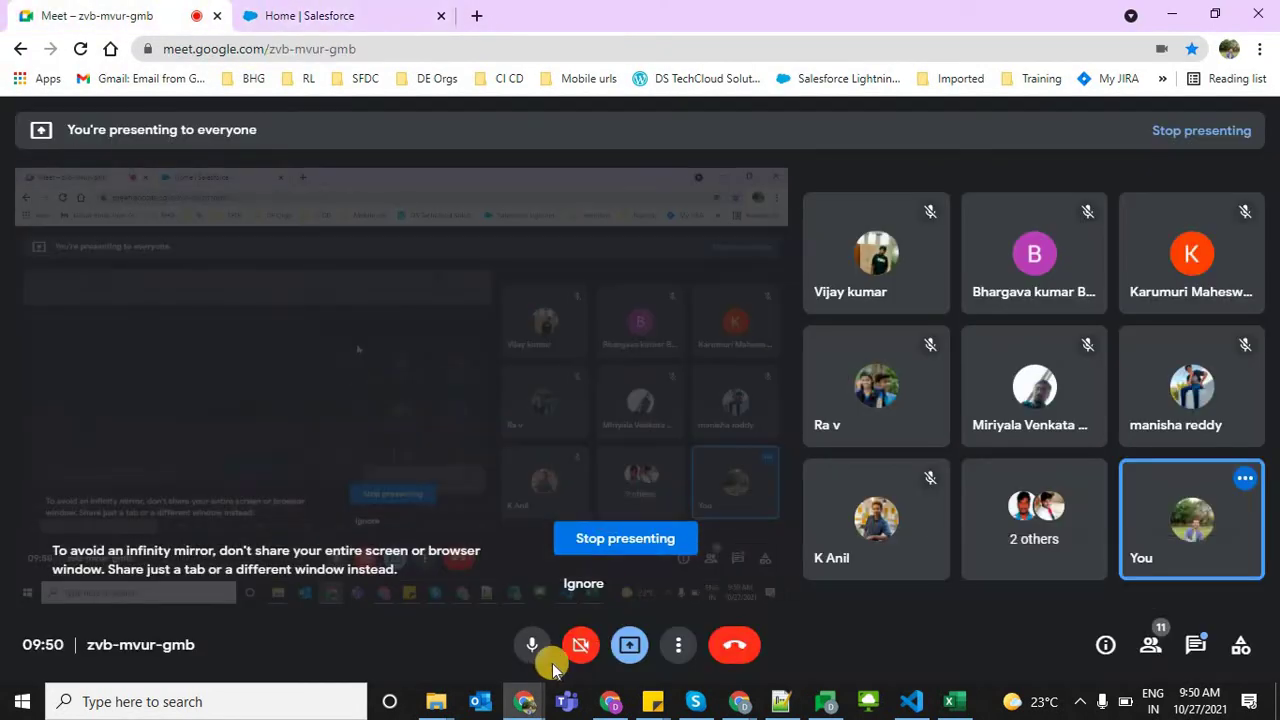
left_click(531, 645)
left_click(383, 28)
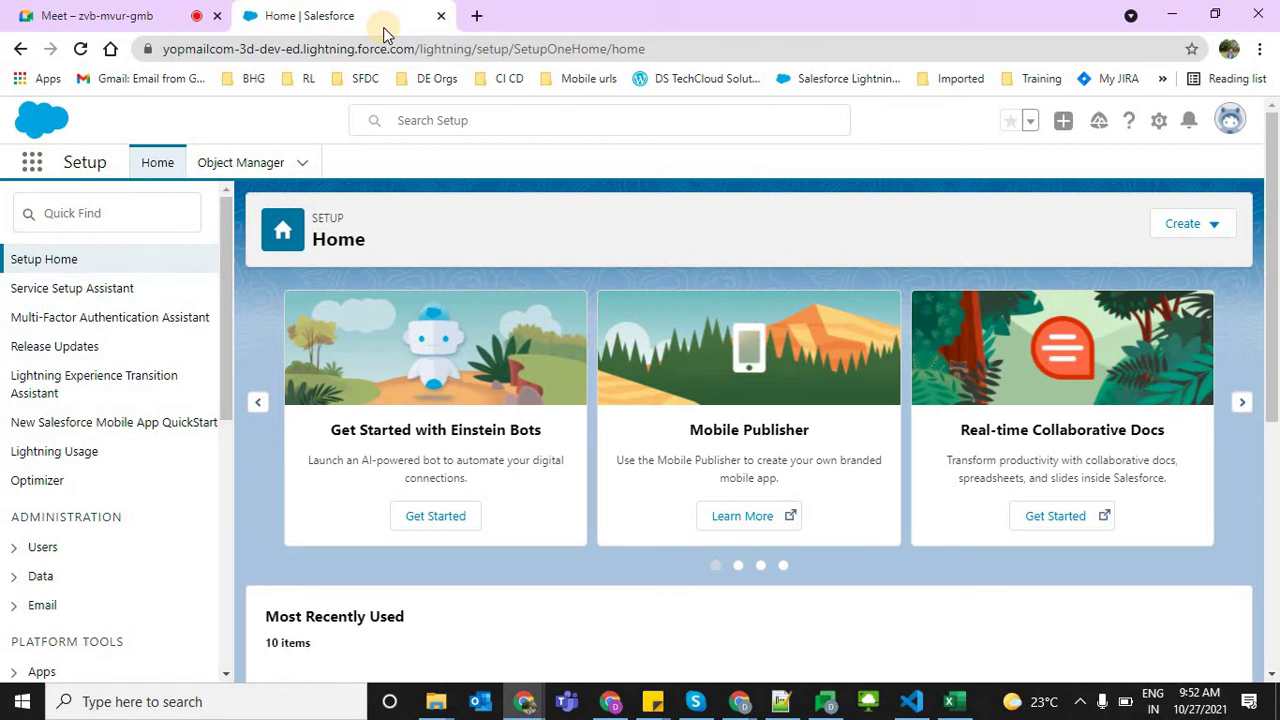
Unmute the microphone in the Meet call and return to Salesforce Setup Home
left_click(135, 8)
left_click(530, 644)
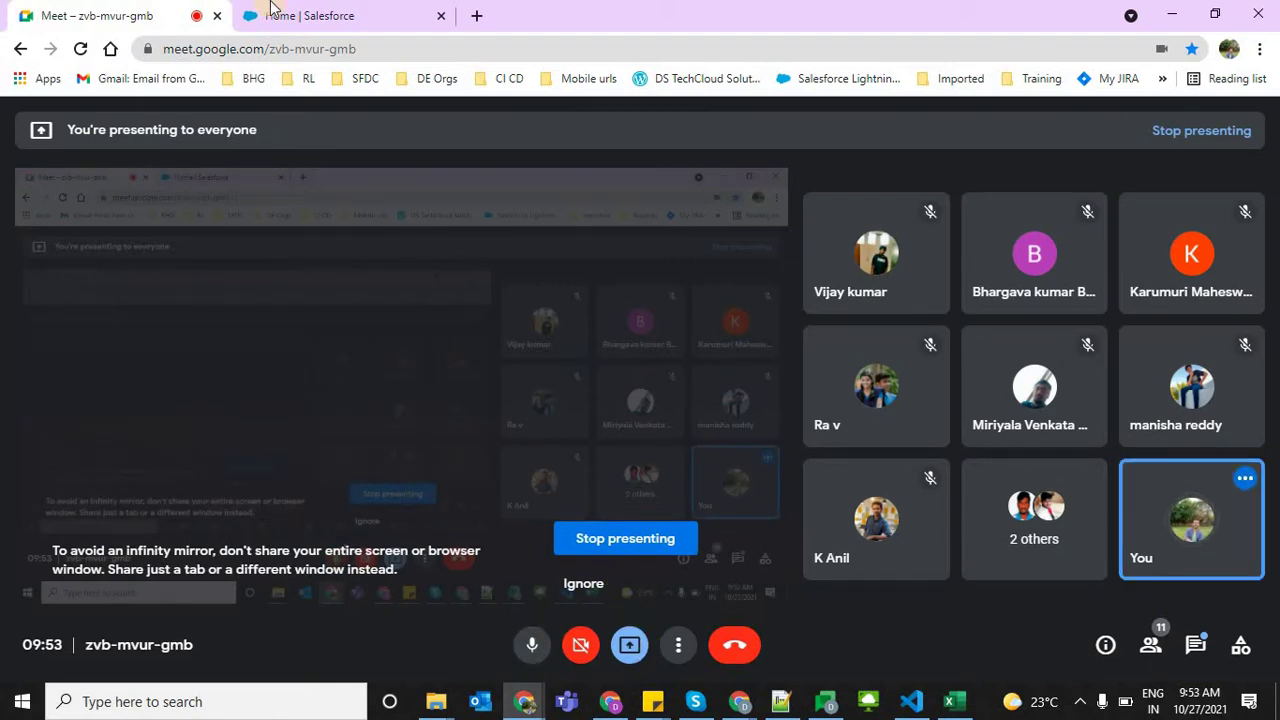
left_click(300, 10)
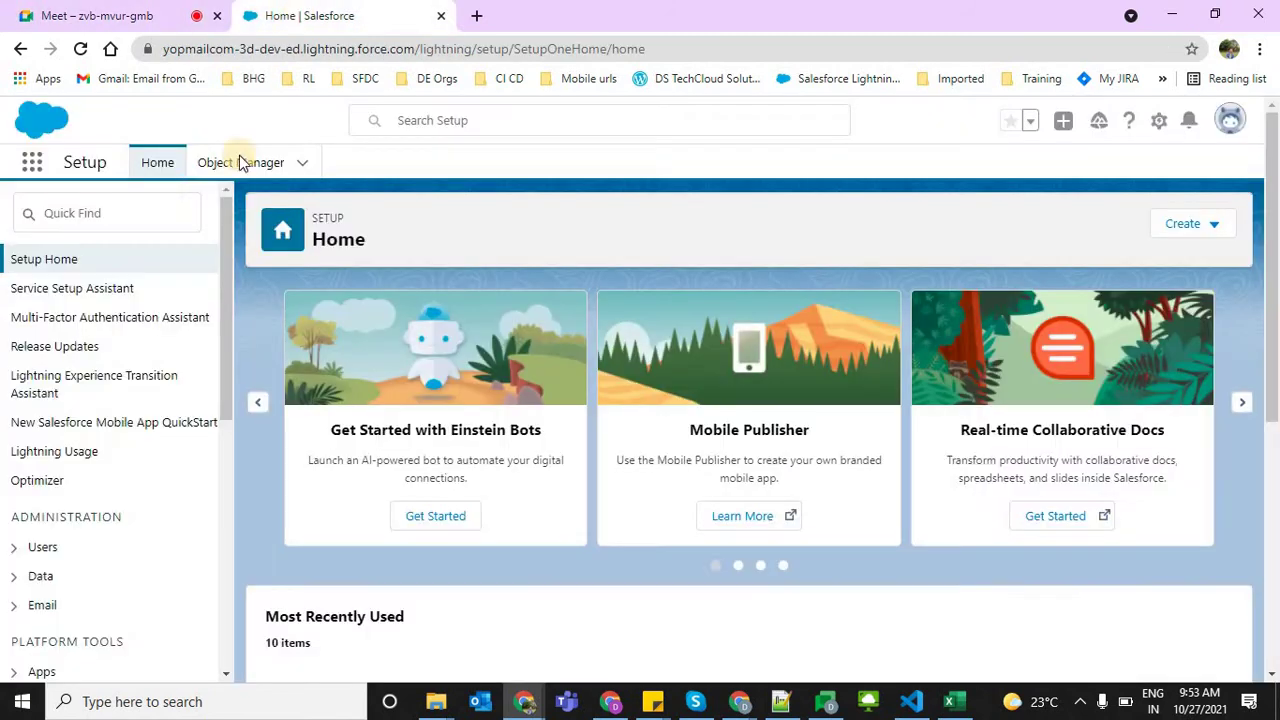
Search 'user' in Setup Quick Find and open the Users page
left_click(129, 207)
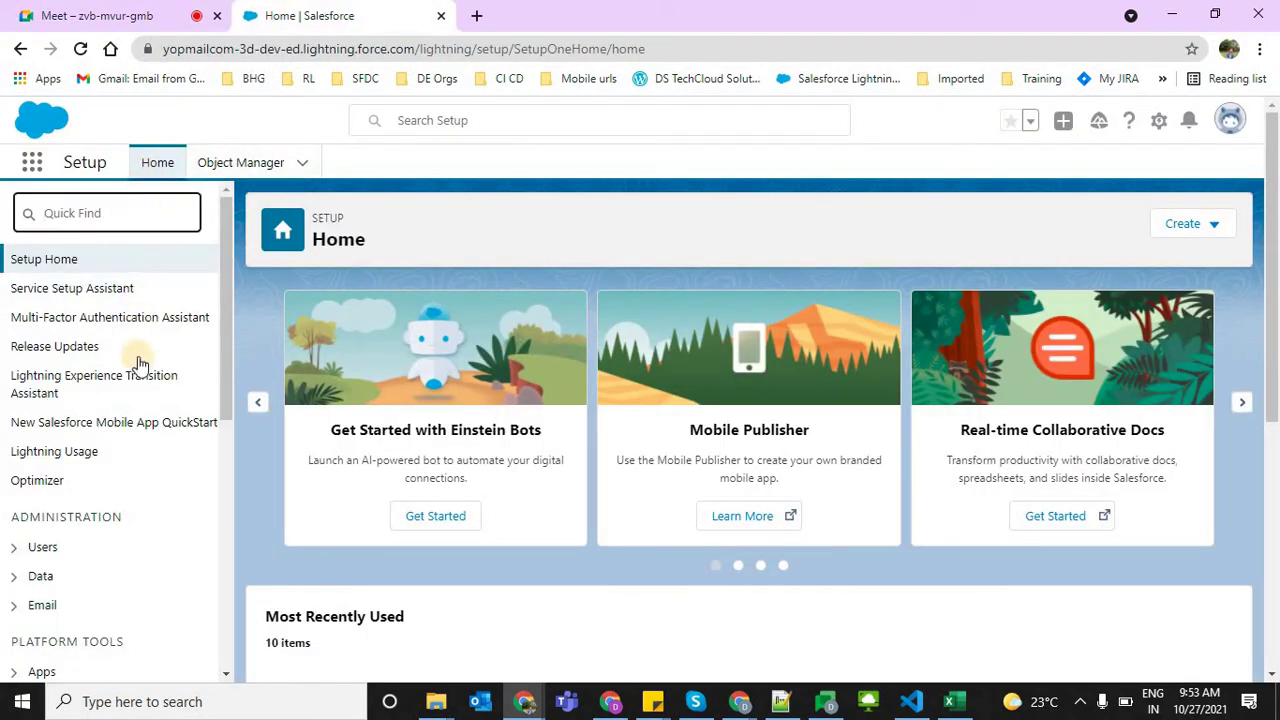
left_click(1040, 115)
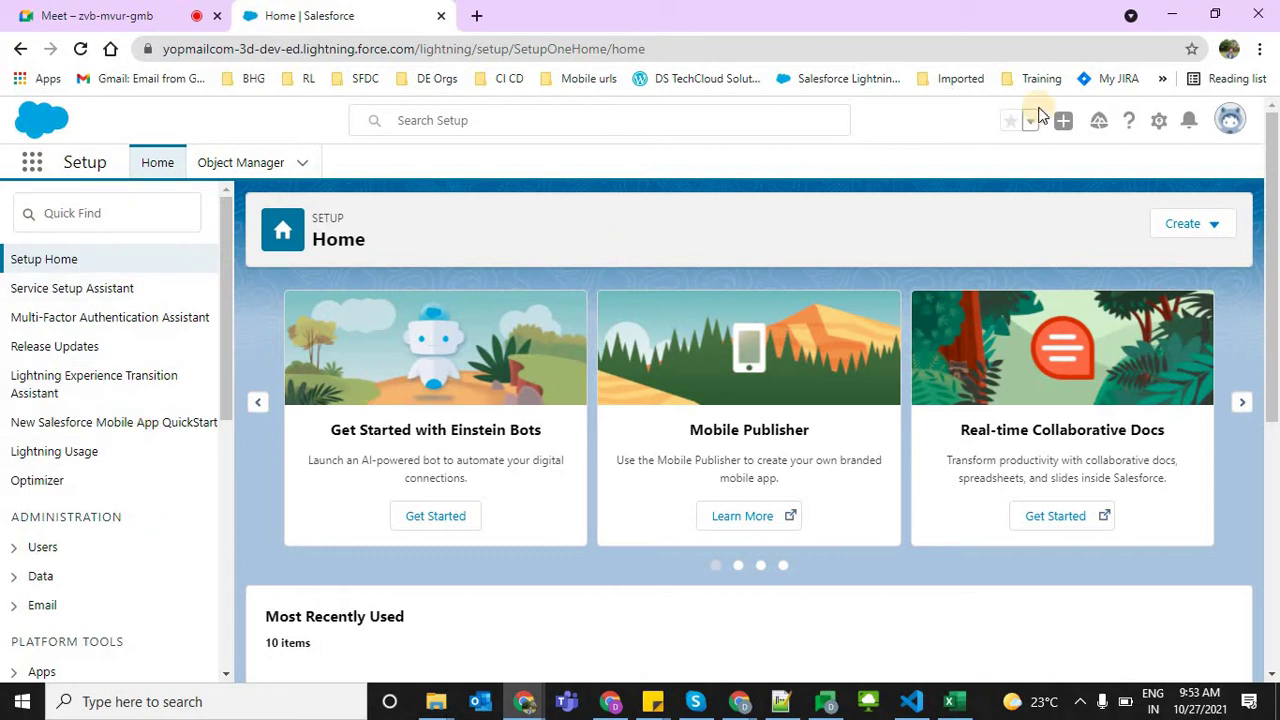
left_click(1160, 122)
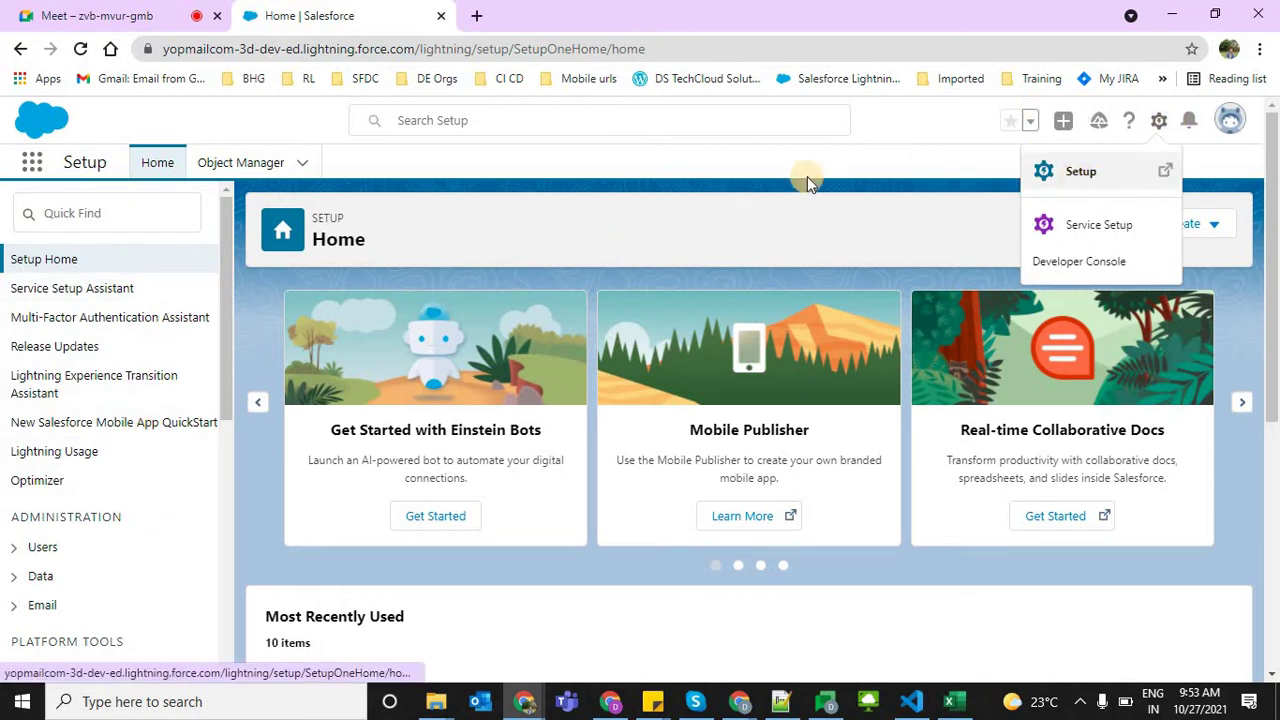
left_click(90, 352)
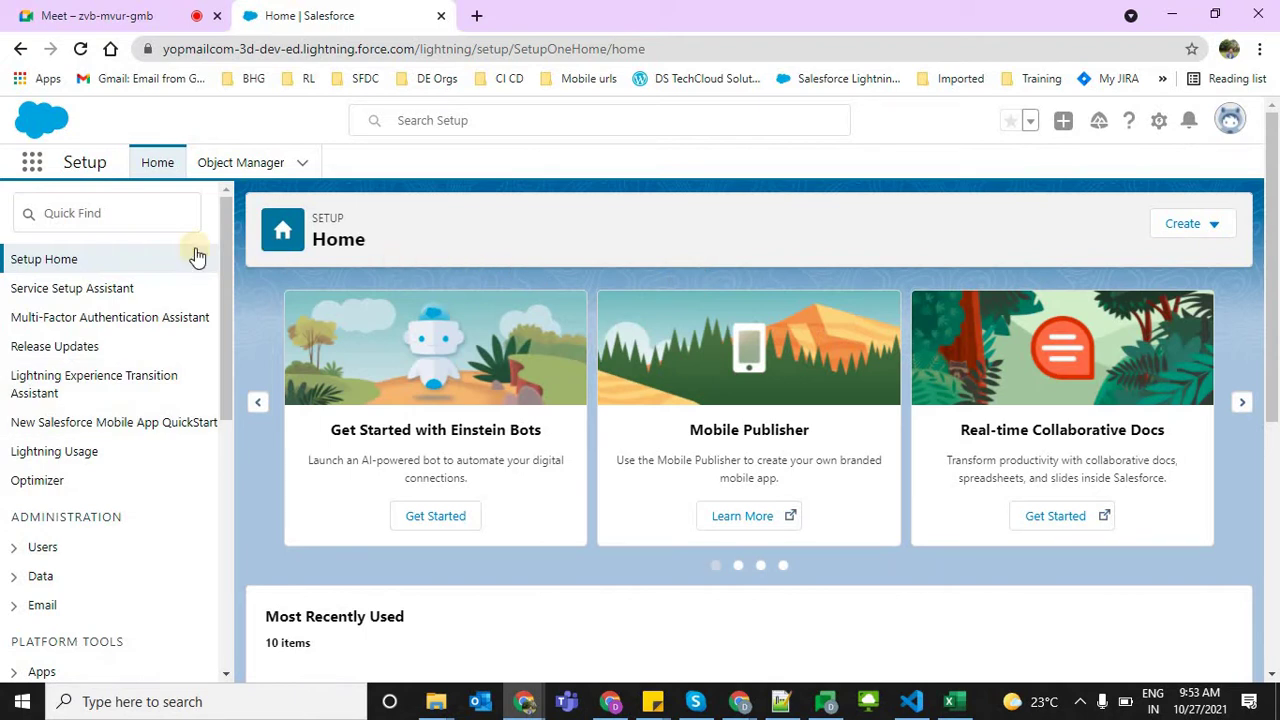
left_click(100, 213)
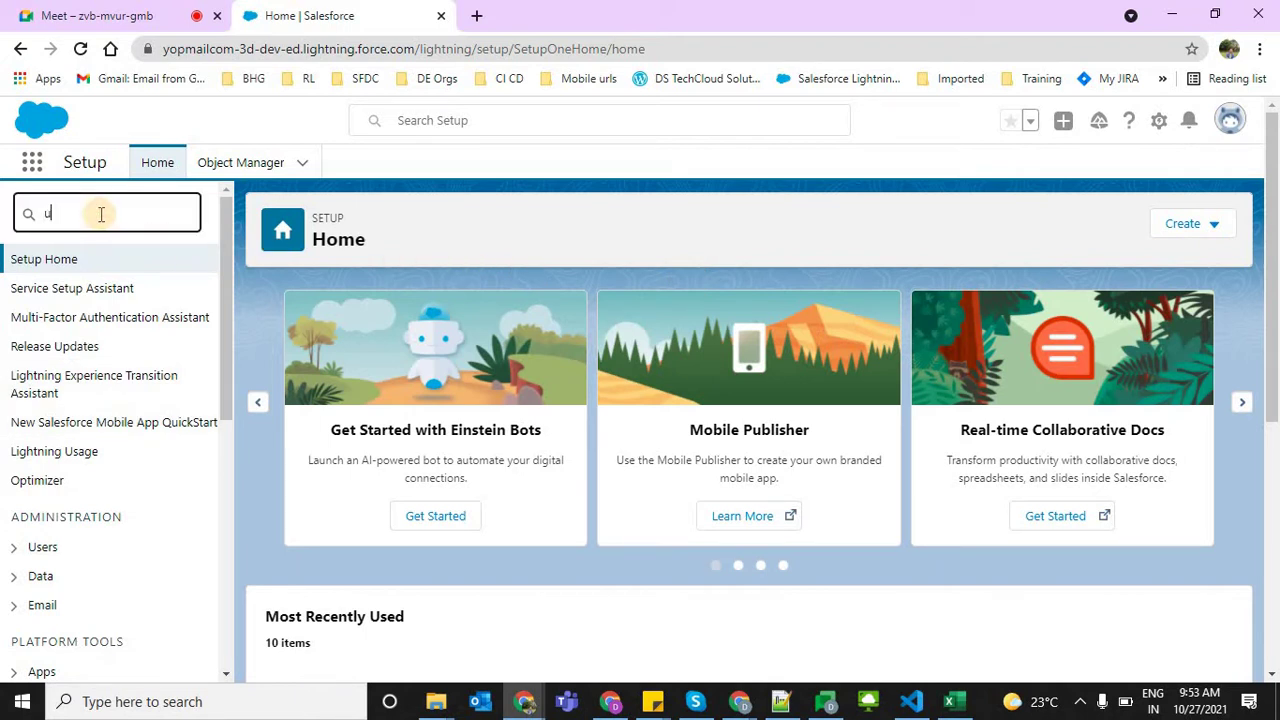
type("user")
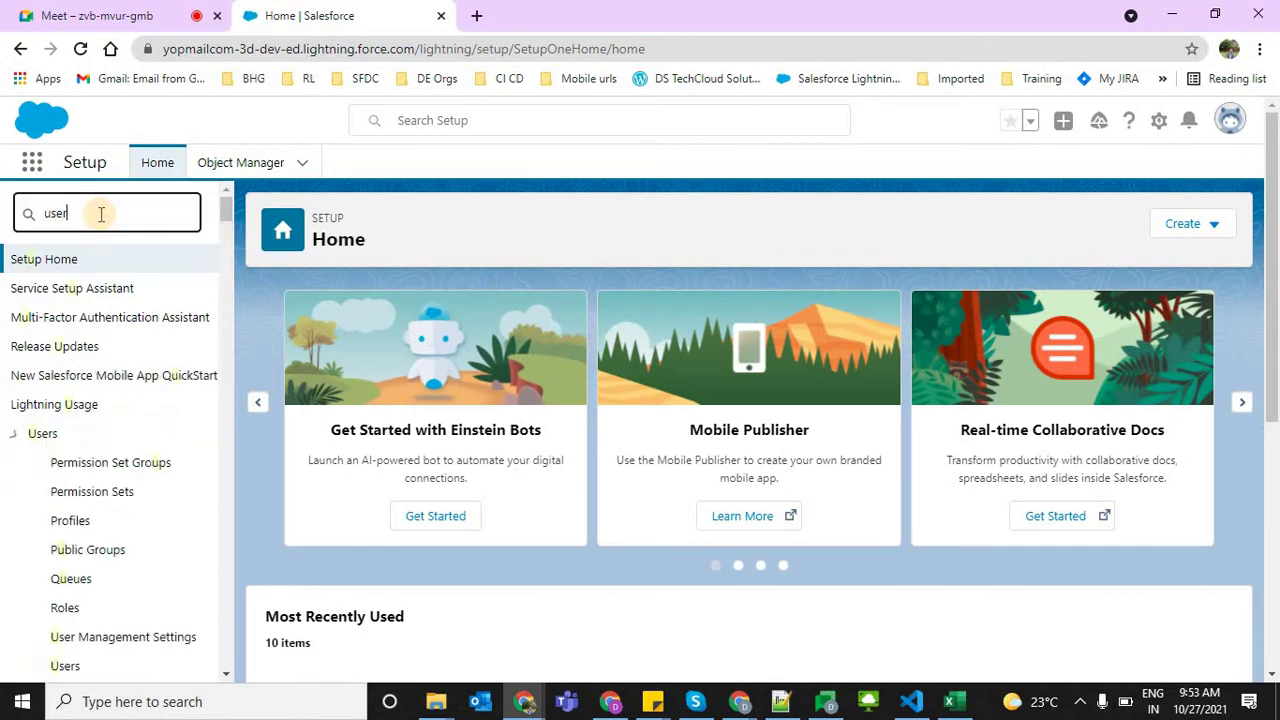
left_click(62, 494)
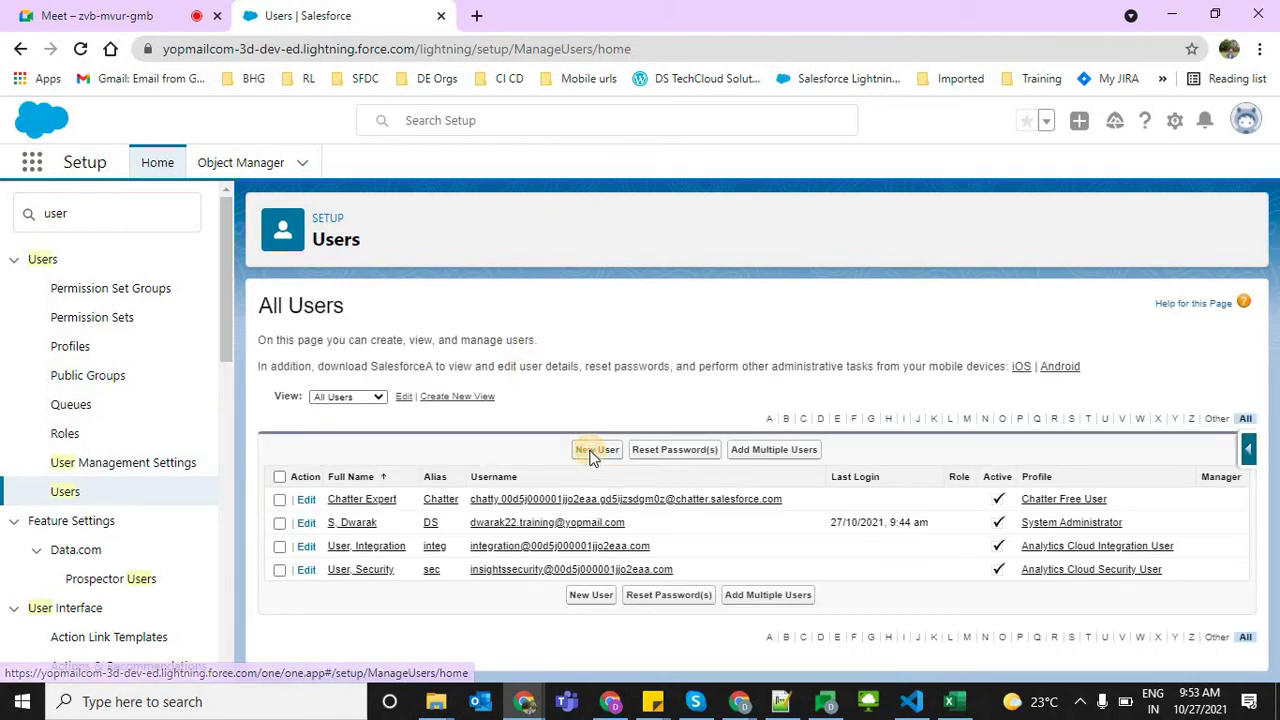
Open a blank New User form, review its Profile options, then return to the Meet call
left_click(592, 452)
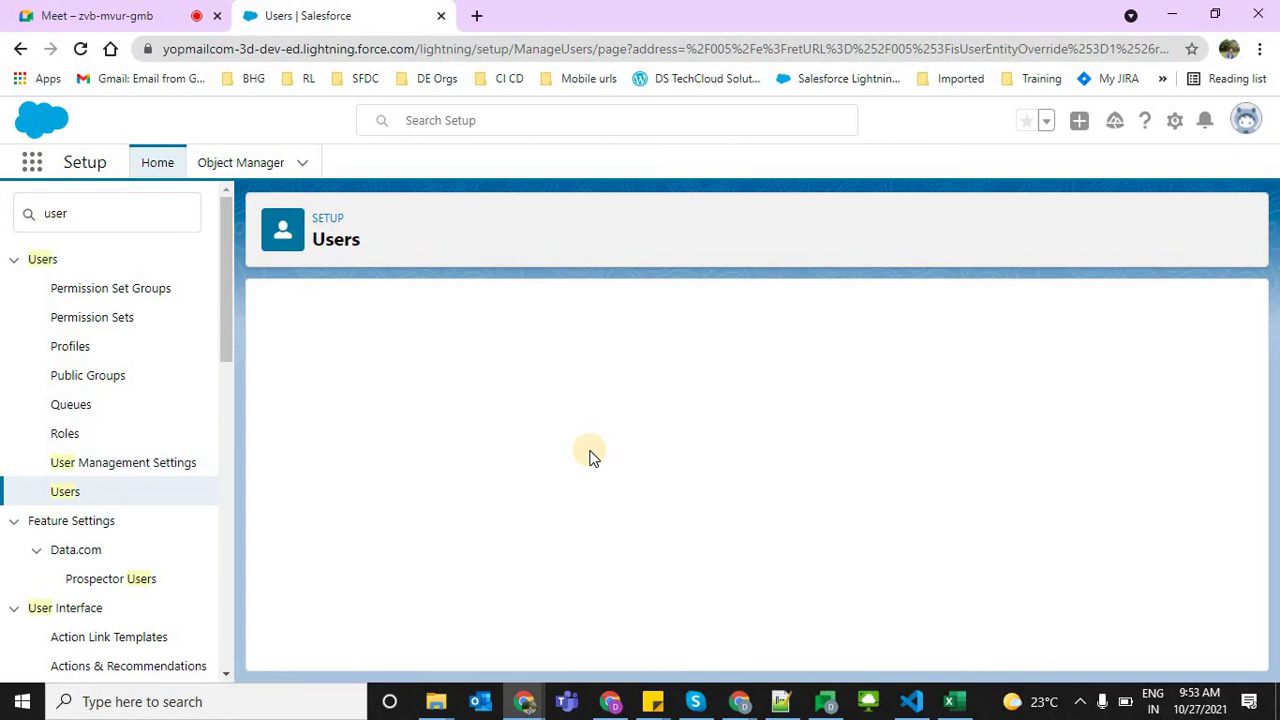
left_click(732, 397)
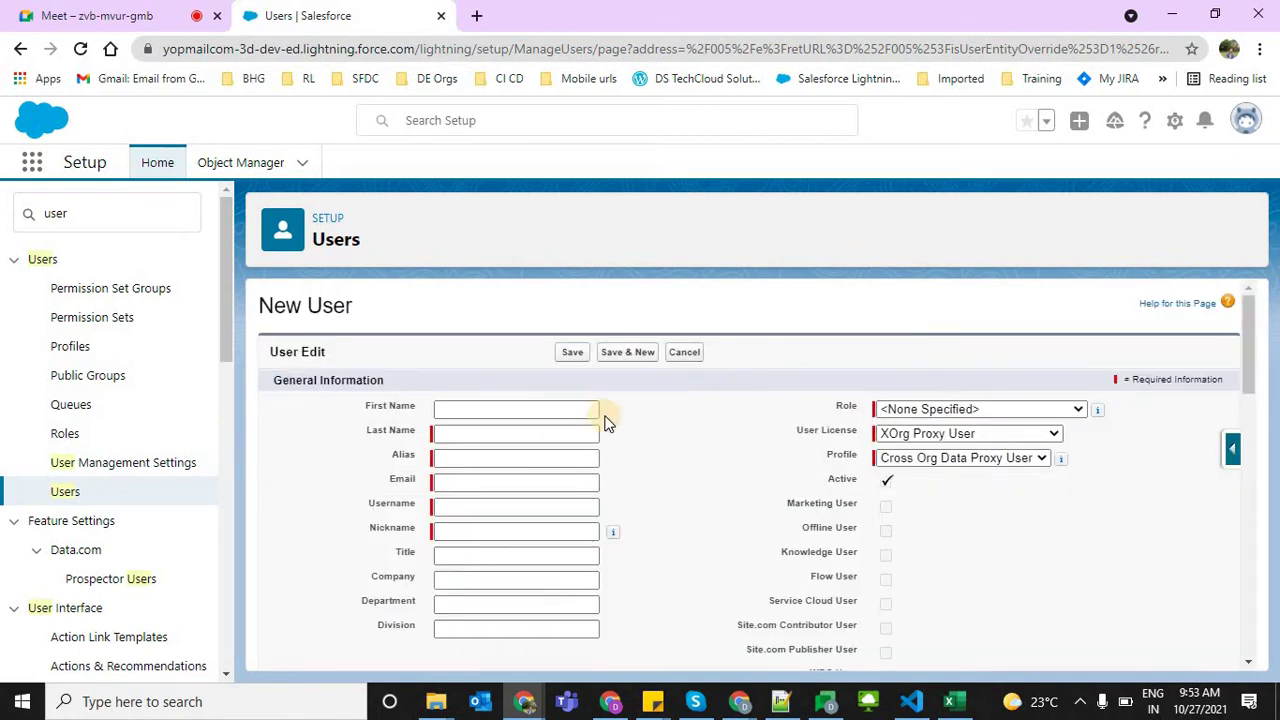
left_click_drag(405, 478, 415, 601)
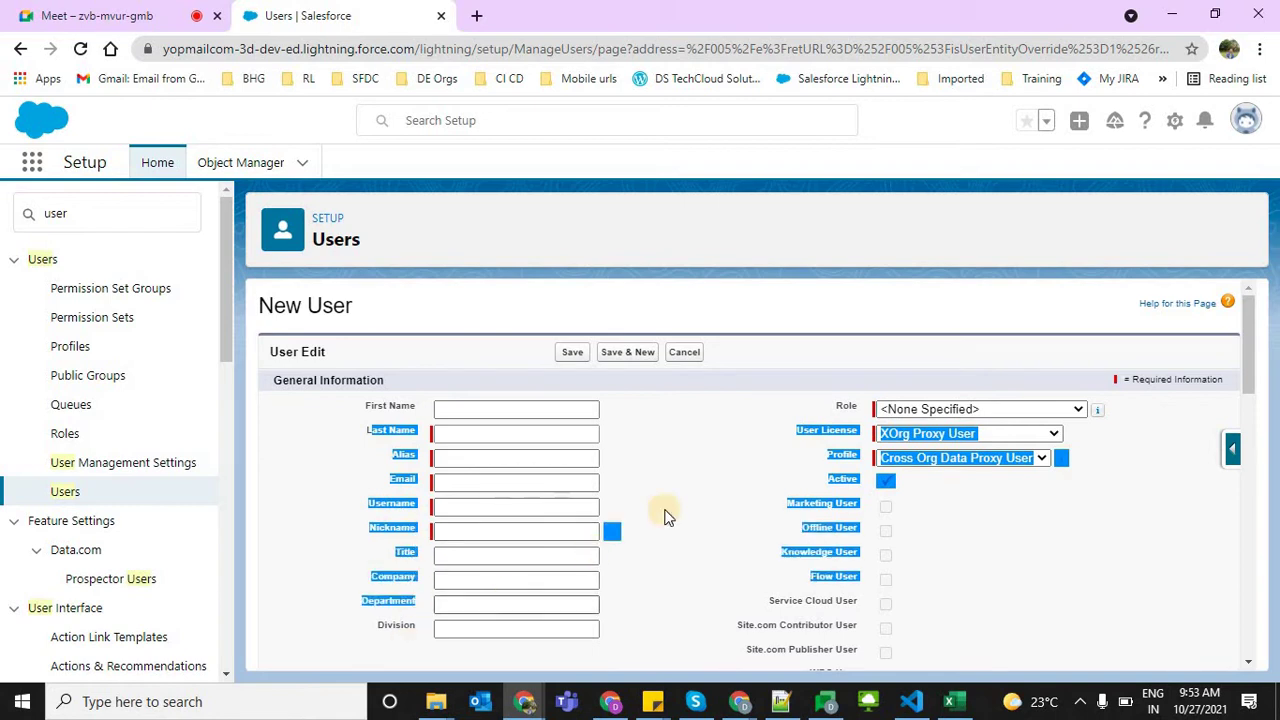
left_click(887, 463)
left_click(912, 461)
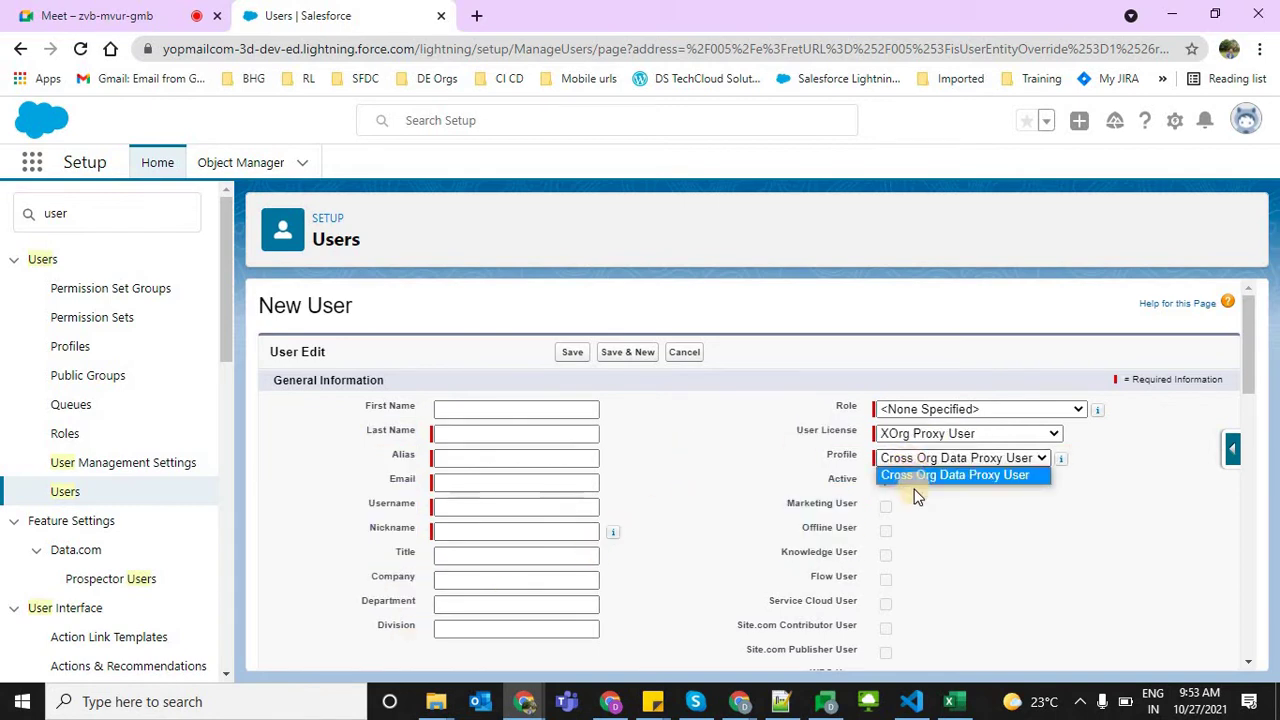
left_click(920, 490)
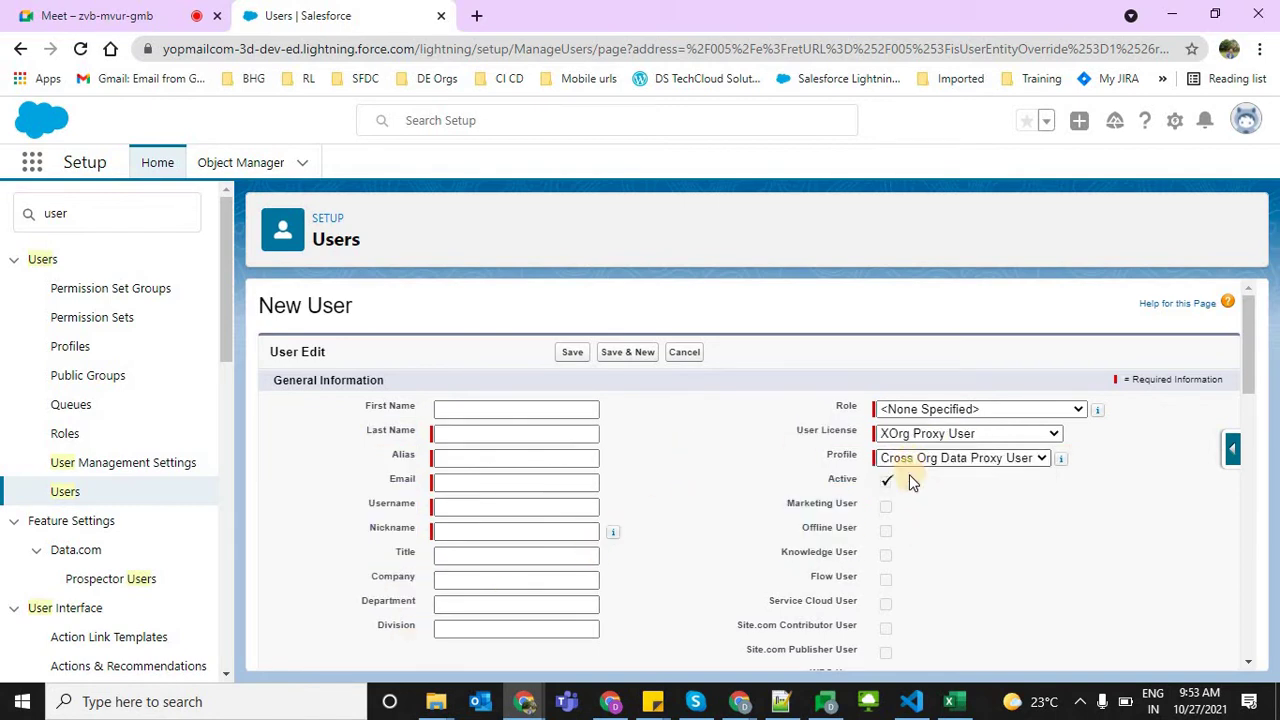
left_click(910, 463)
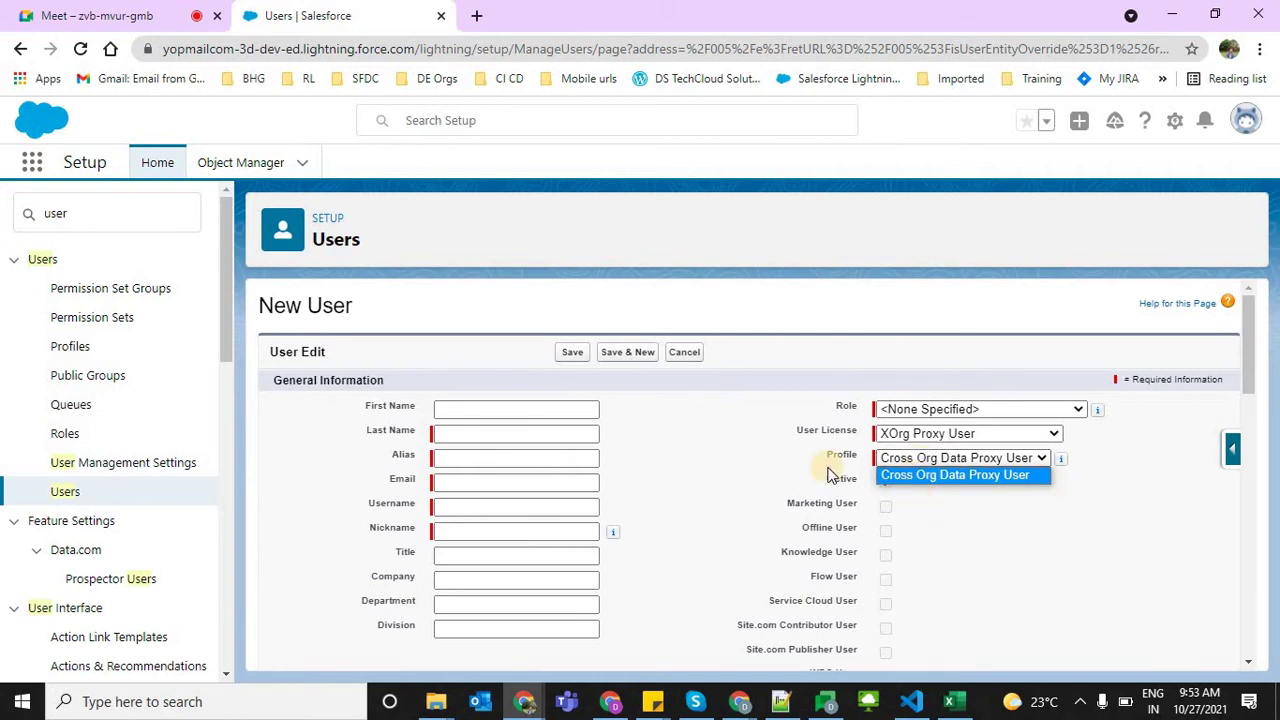
left_click(749, 306)
left_click(175, 12)
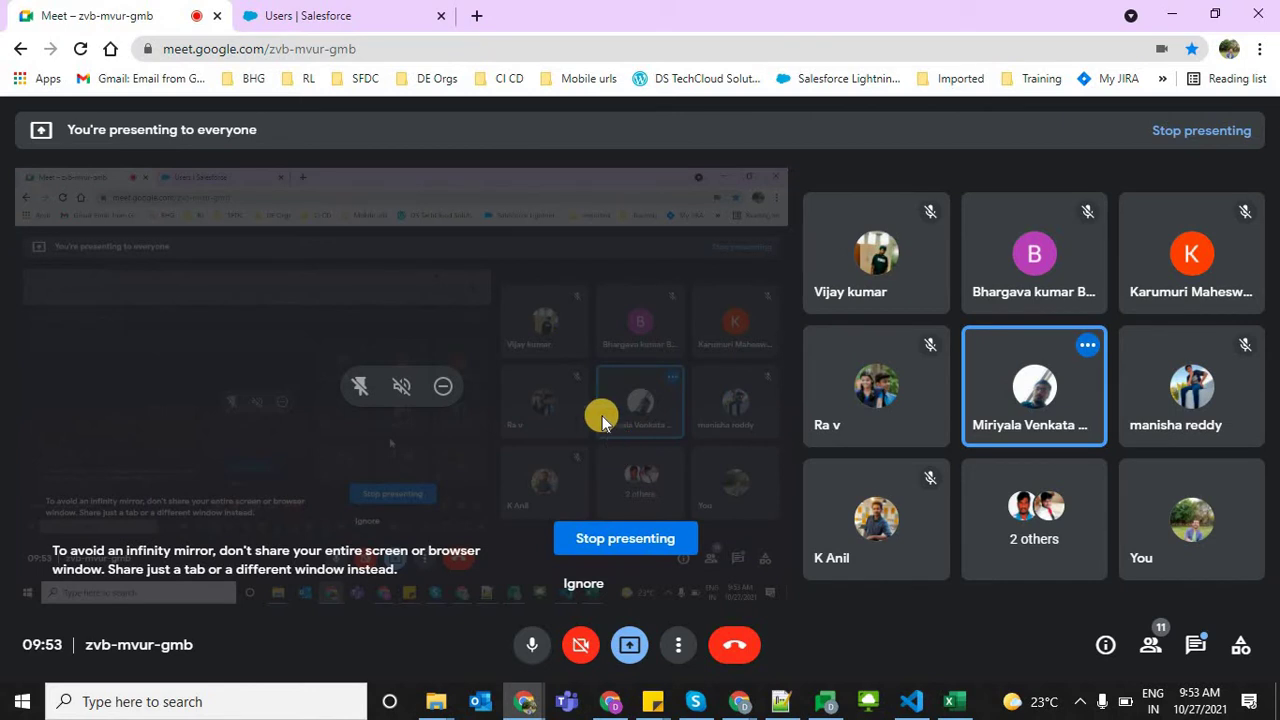
Re-share the entire screen in Meet and switch back to the Salesforce Users tab
left_click(600, 535)
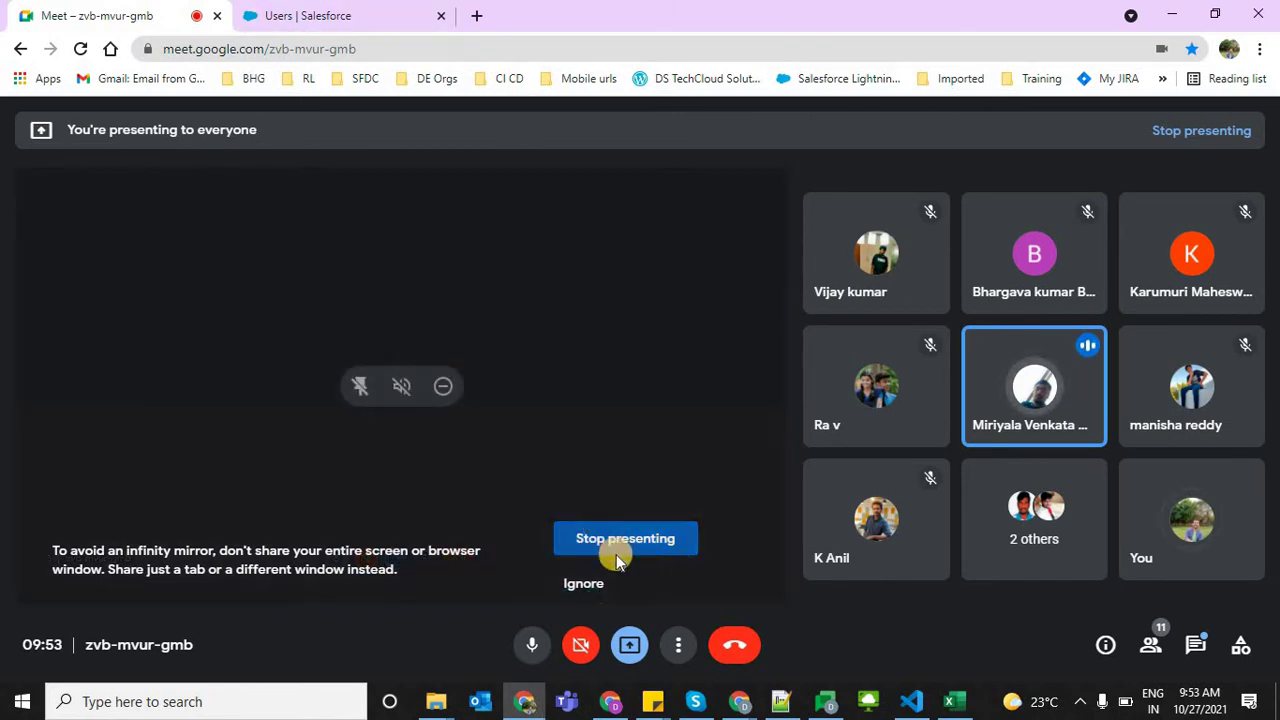
left_click(629, 644)
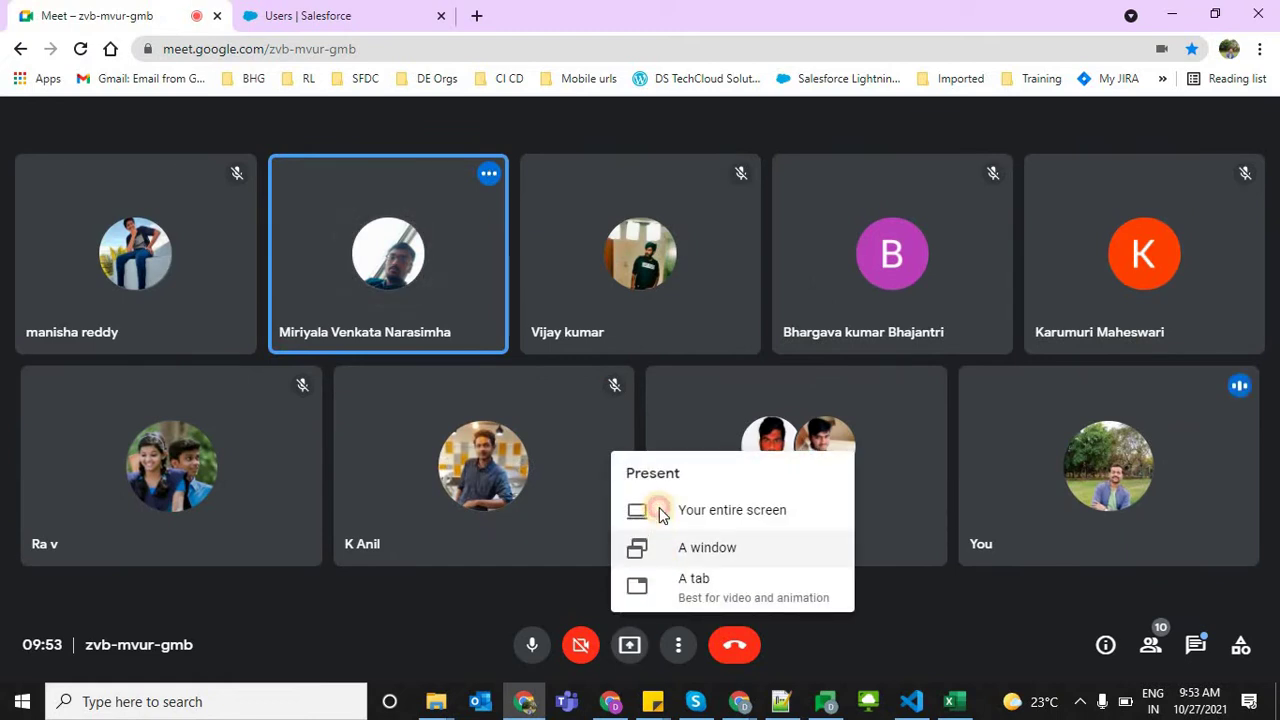
left_click(663, 510)
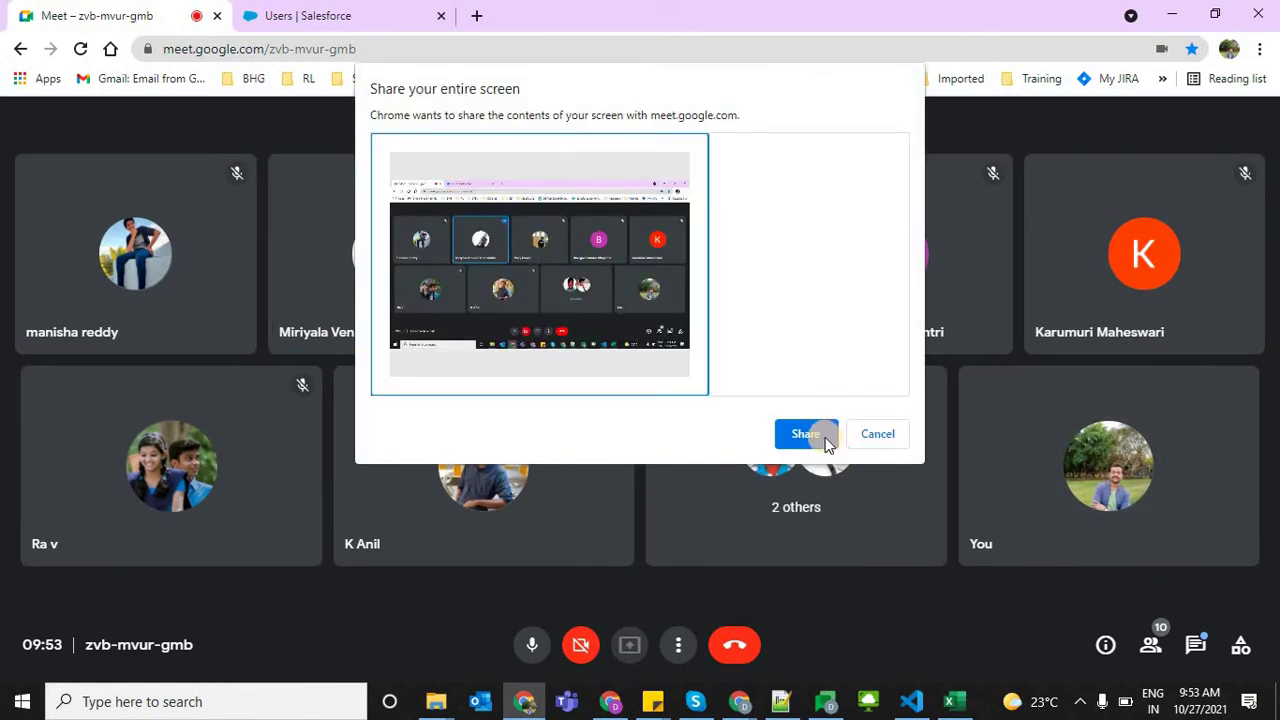
left_click(825, 437)
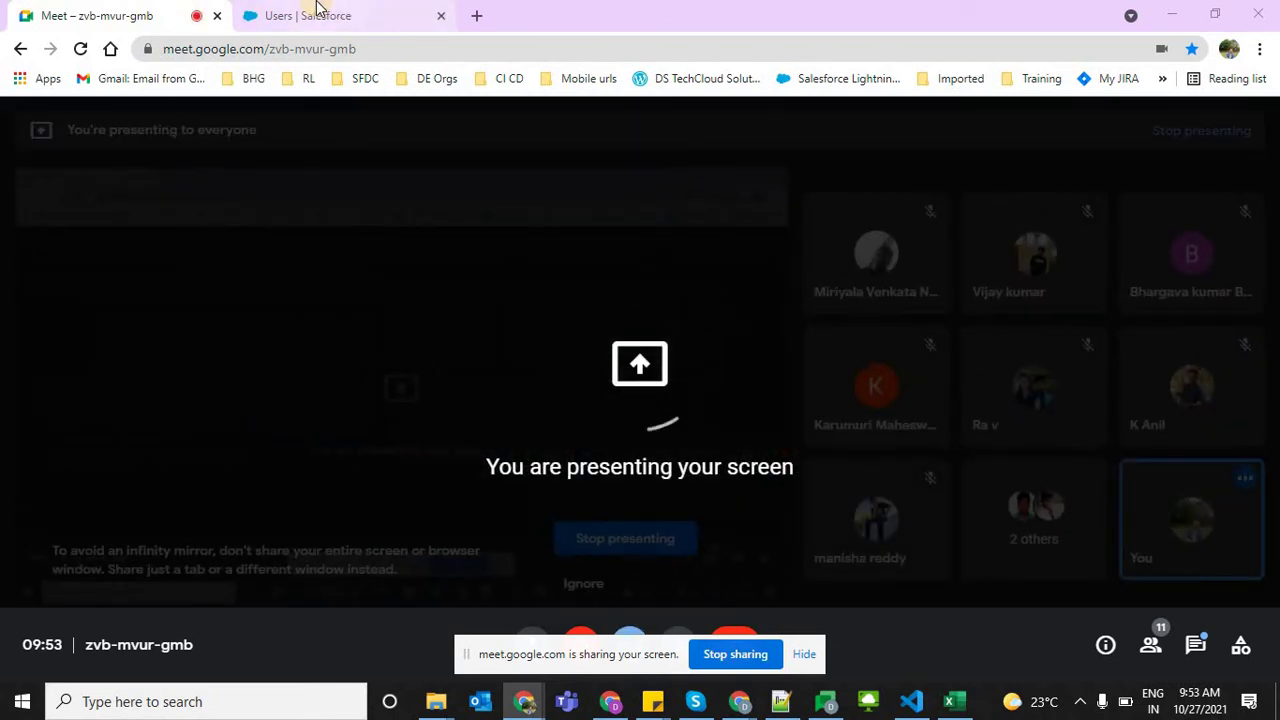
left_click(355, 12)
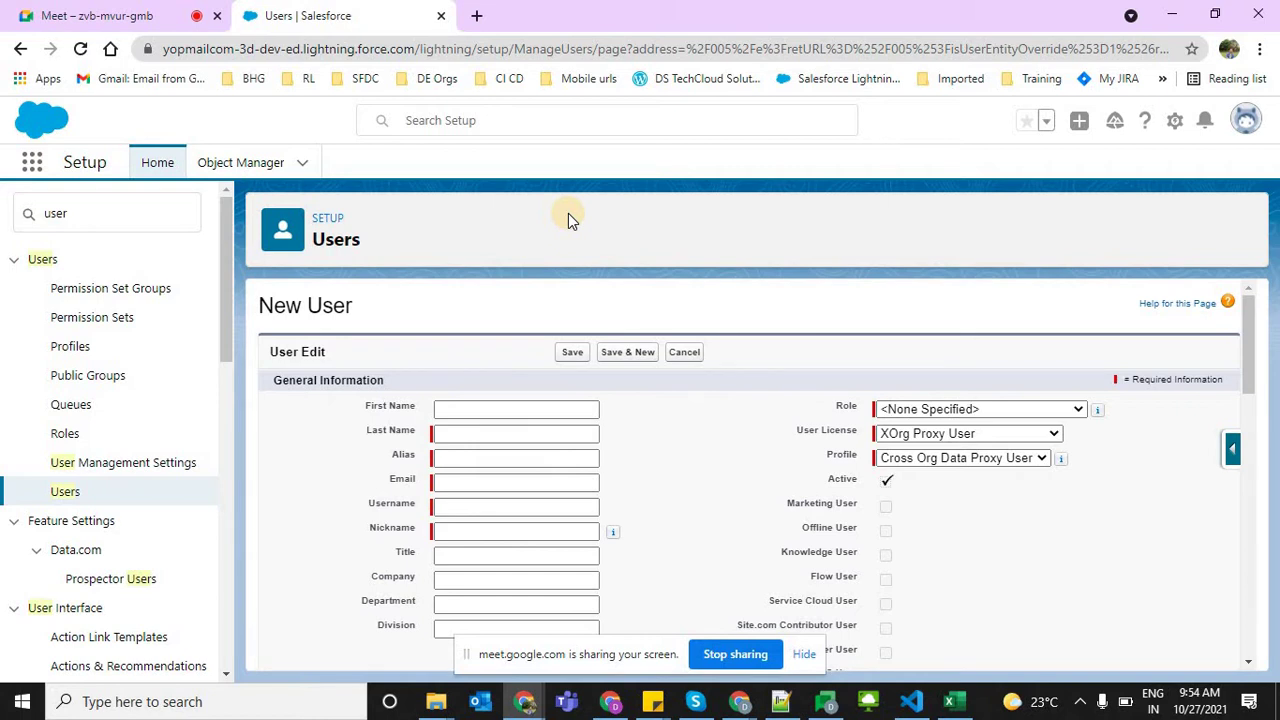
Clear Quick Find and search 'users' to reopen the All Users list
left_click(121, 221)
key("BackSpace")
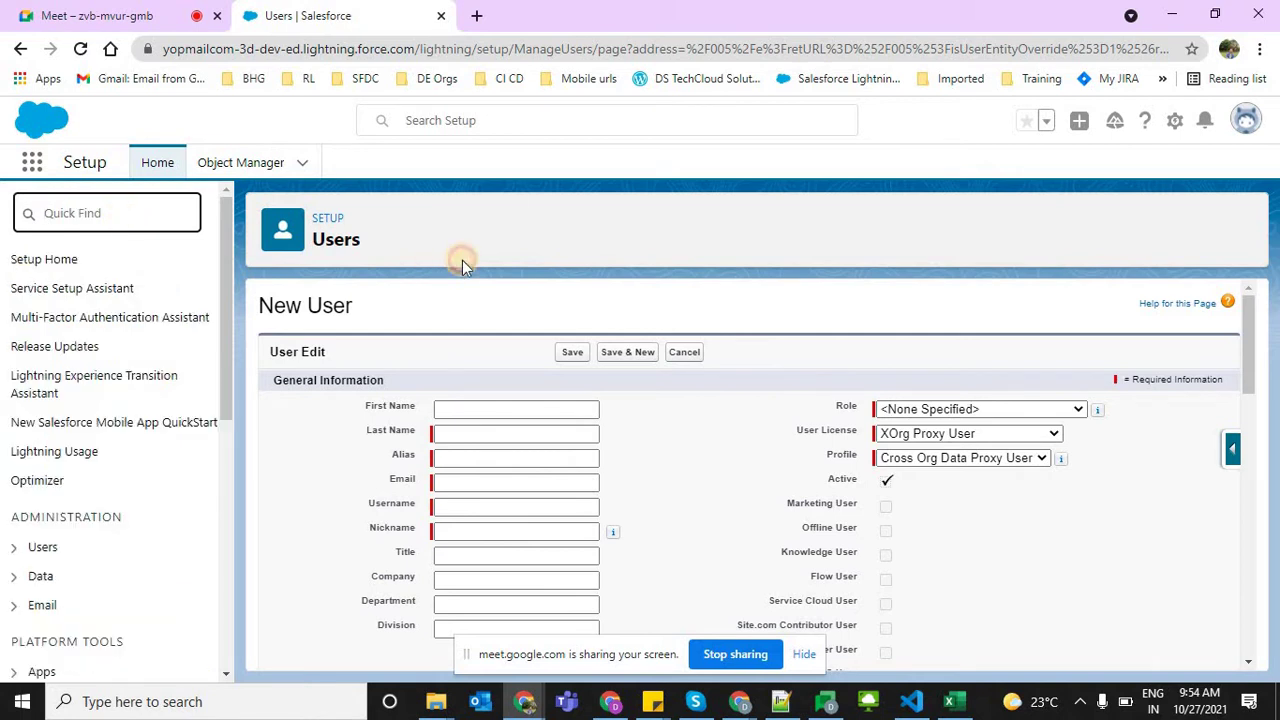
left_click(210, 165)
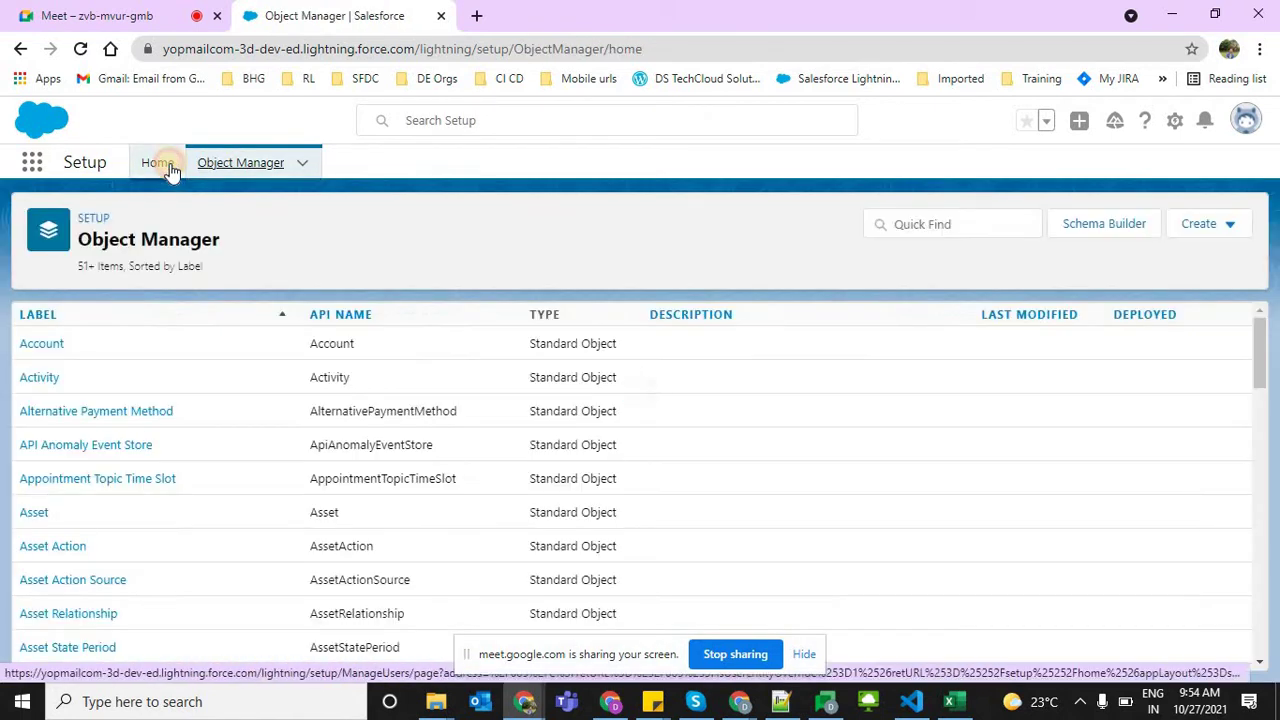
left_click(160, 163)
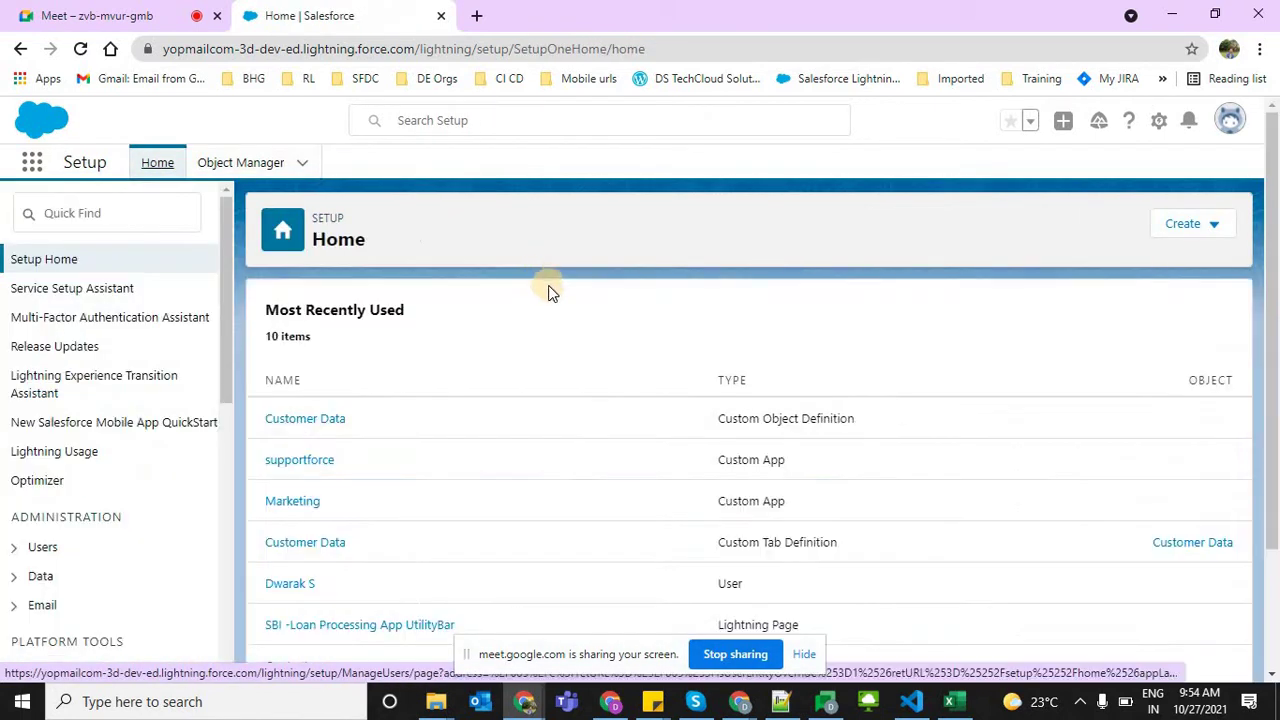
left_click(84, 224)
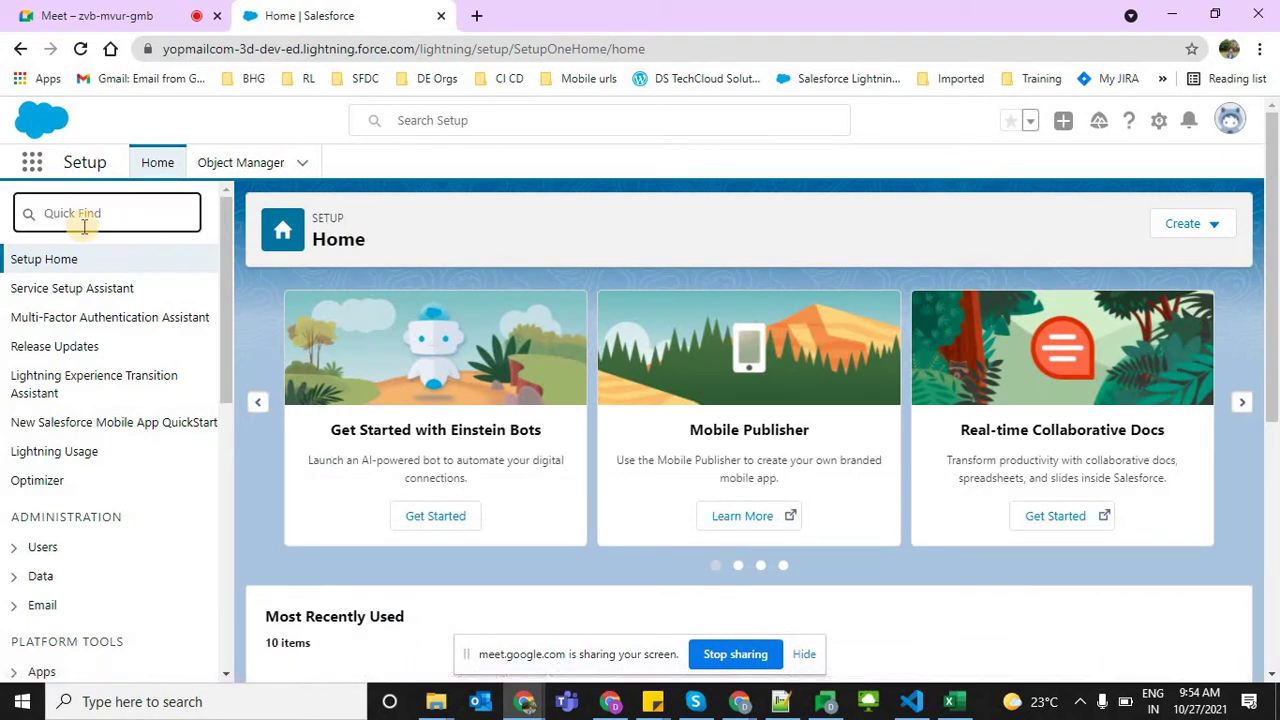
type("users")
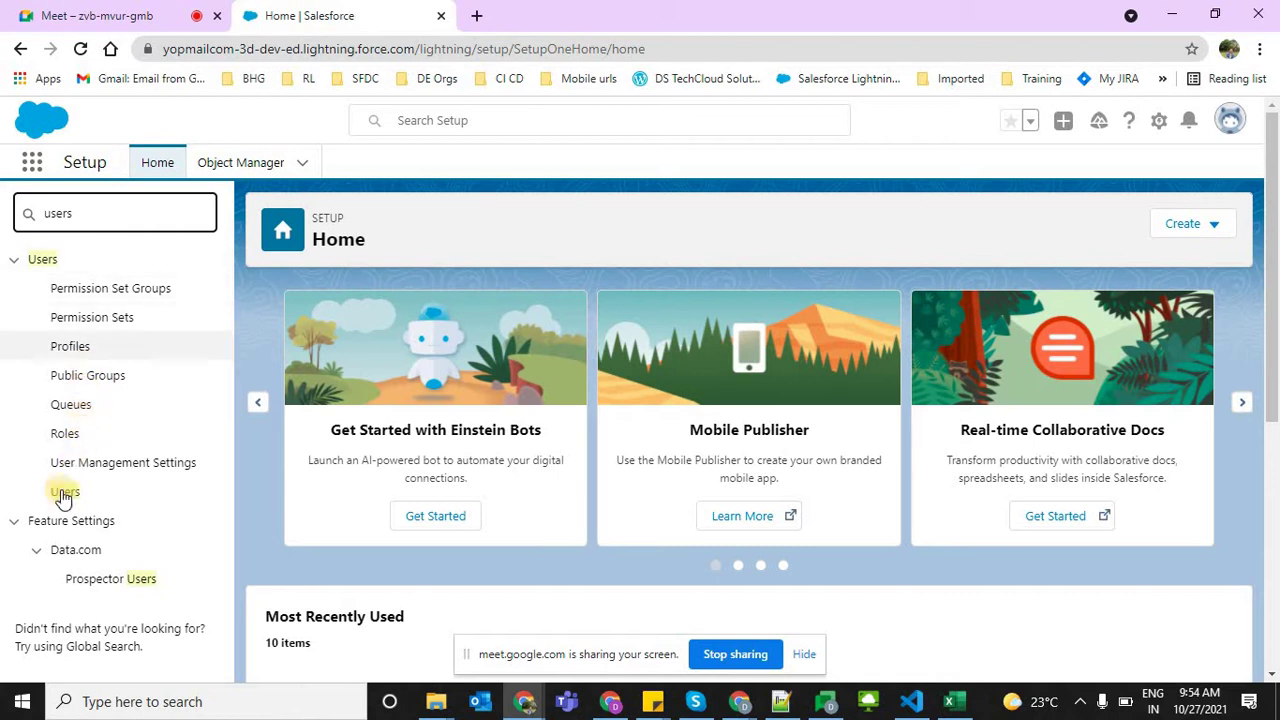
left_click(63, 493)
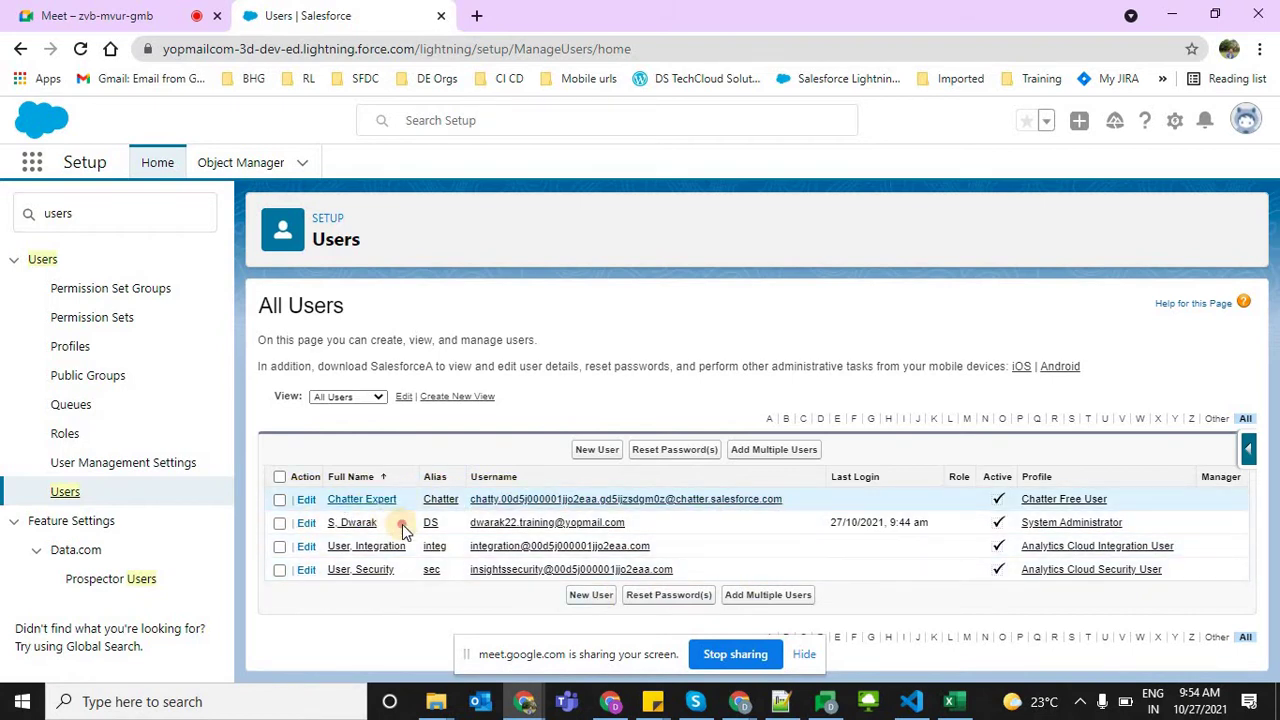
Highlight the administrator's name, alias and username, then mark the Security user's row
left_click_drag(385, 522, 299, 522)
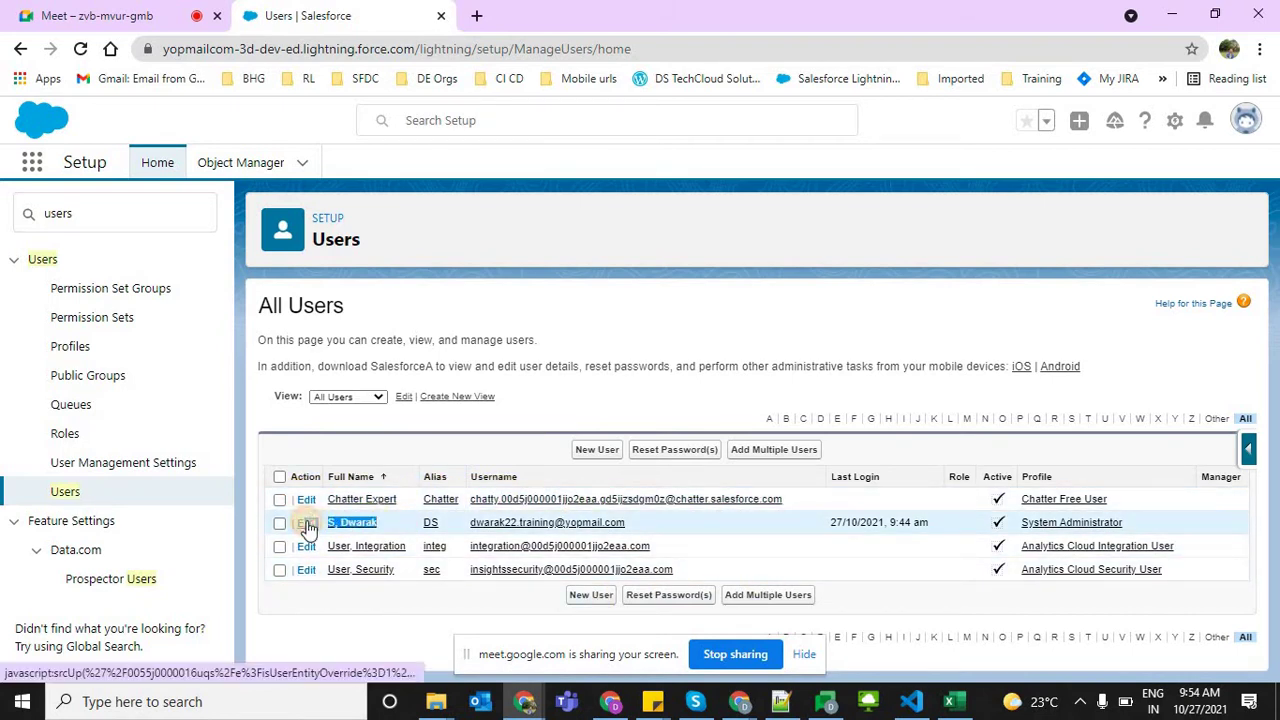
left_click_drag(650, 527, 302, 522)
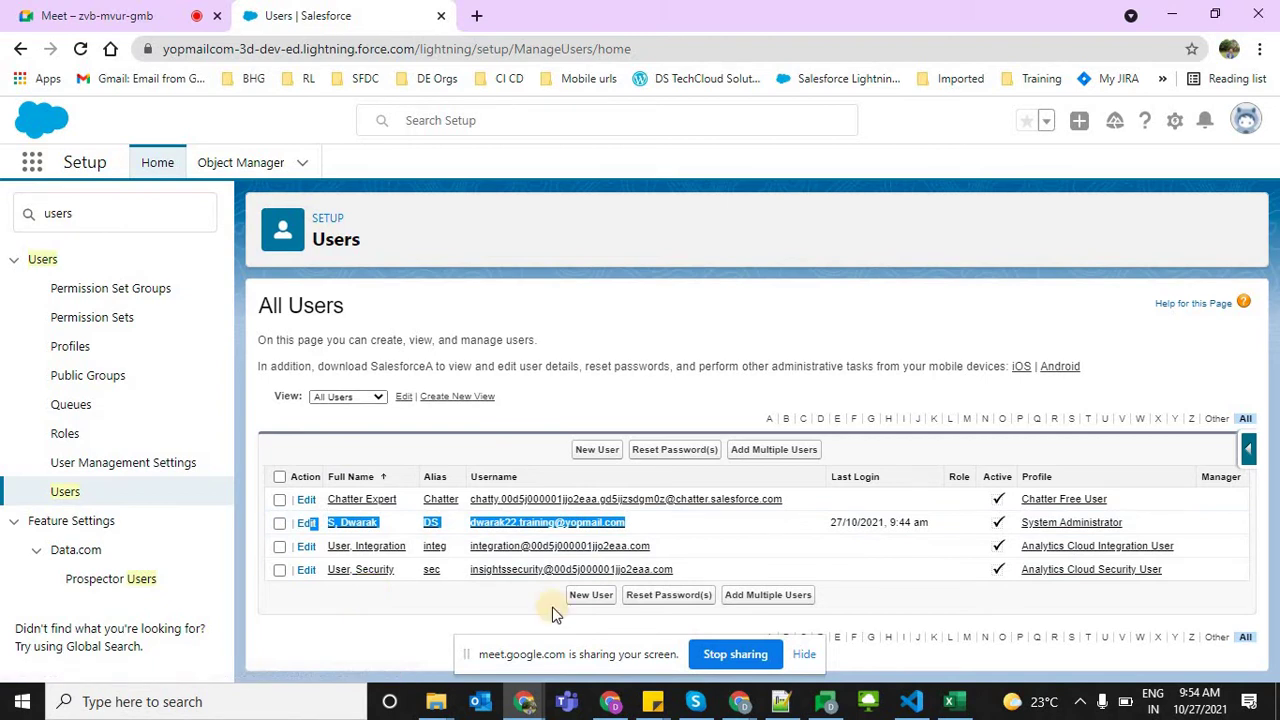
left_click(808, 658)
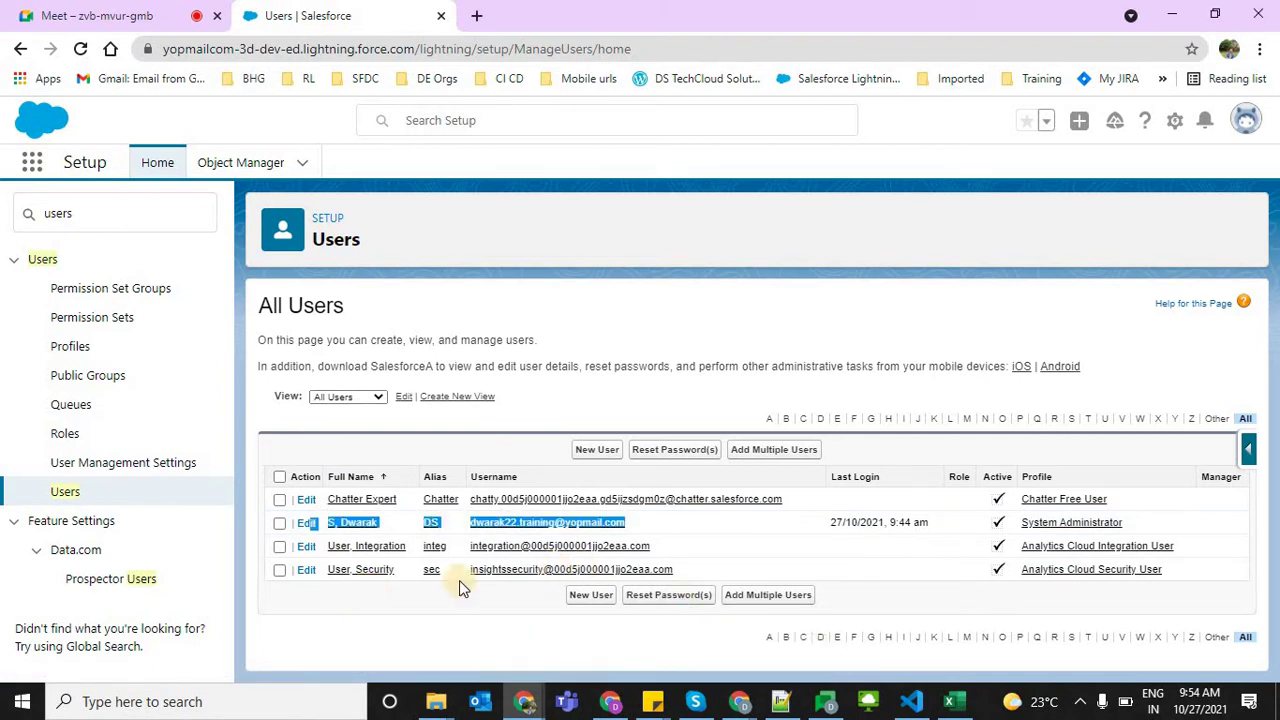
left_click(389, 591)
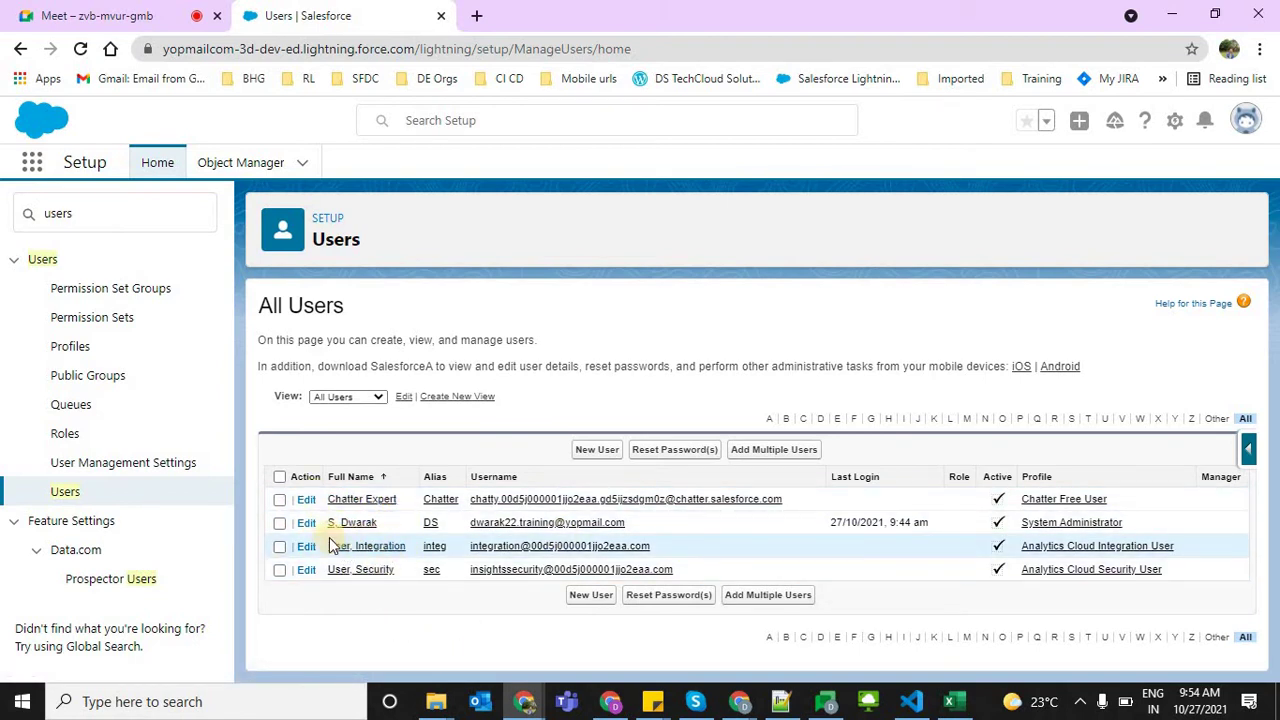
left_click(281, 569)
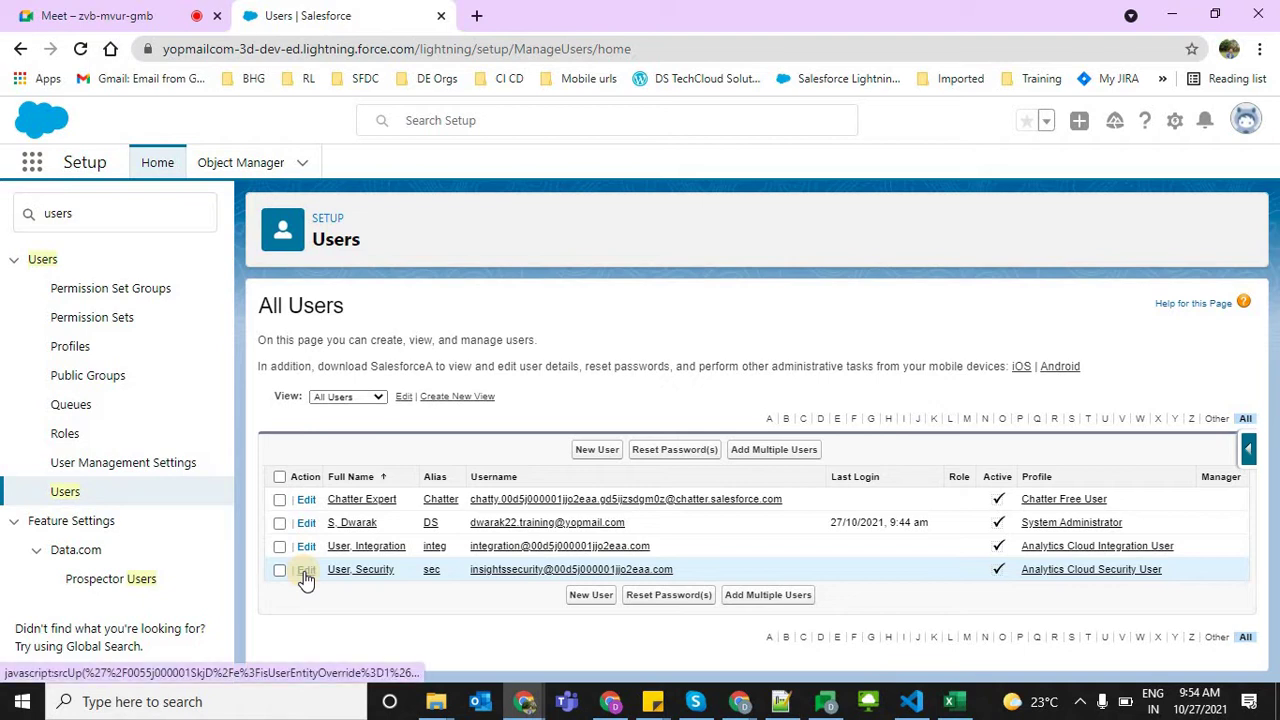
left_click(304, 571)
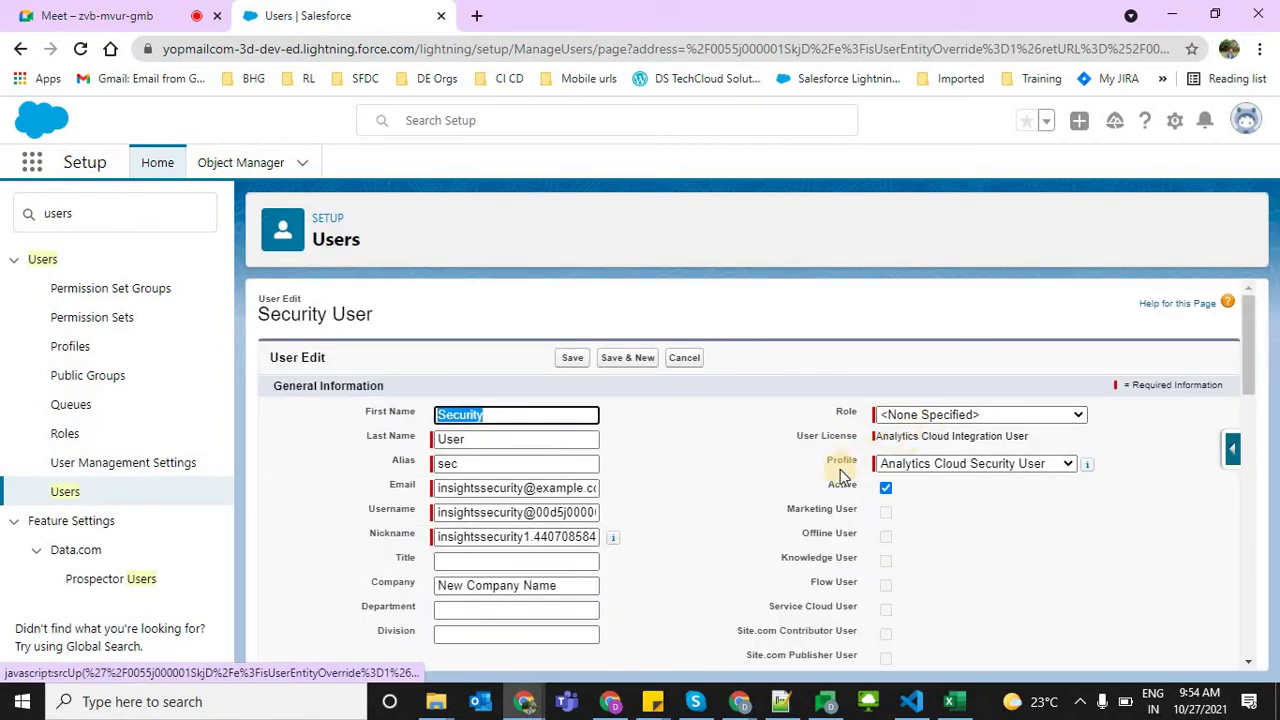
left_click(886, 488)
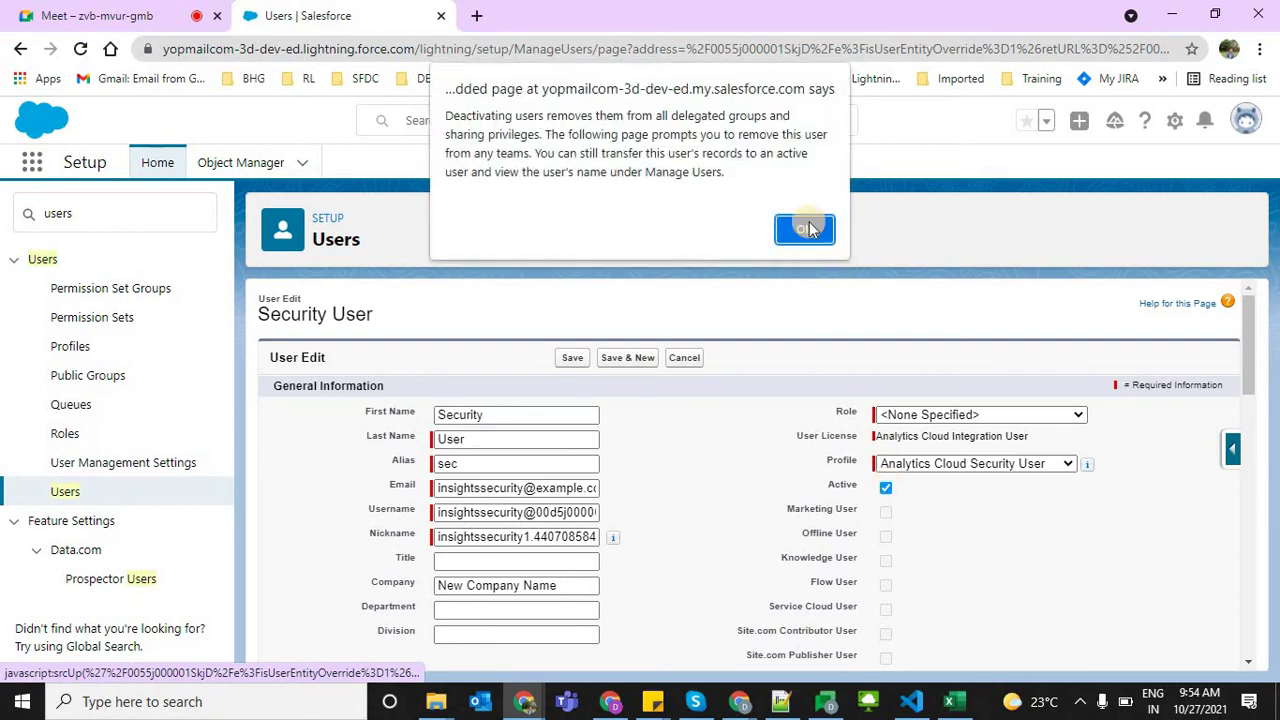
key("Return")
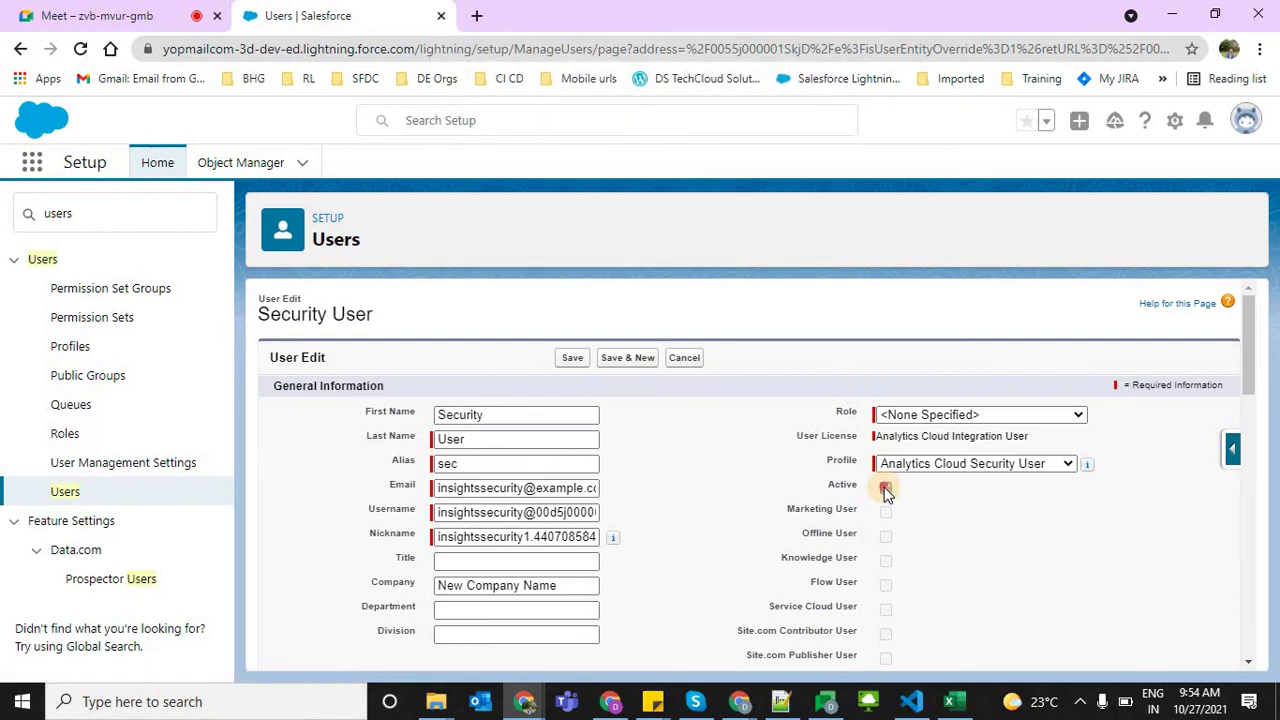
left_click(885, 488)
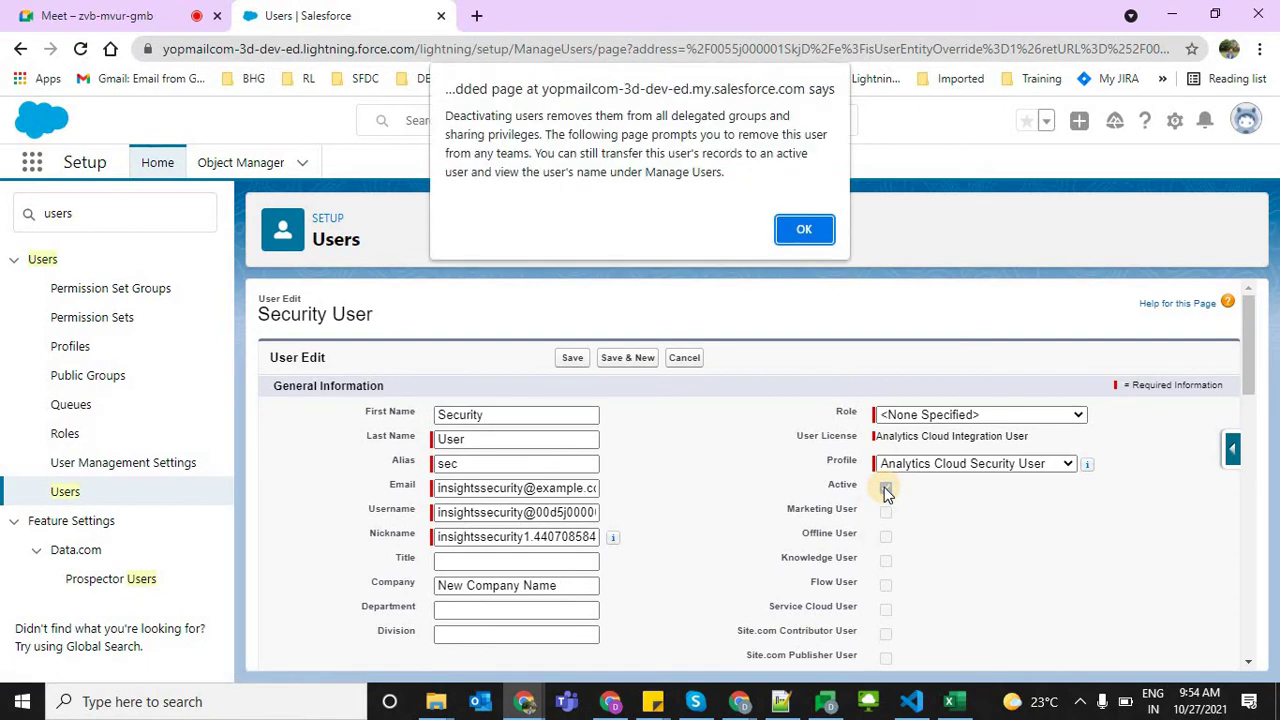
left_click(806, 229)
left_click(686, 357)
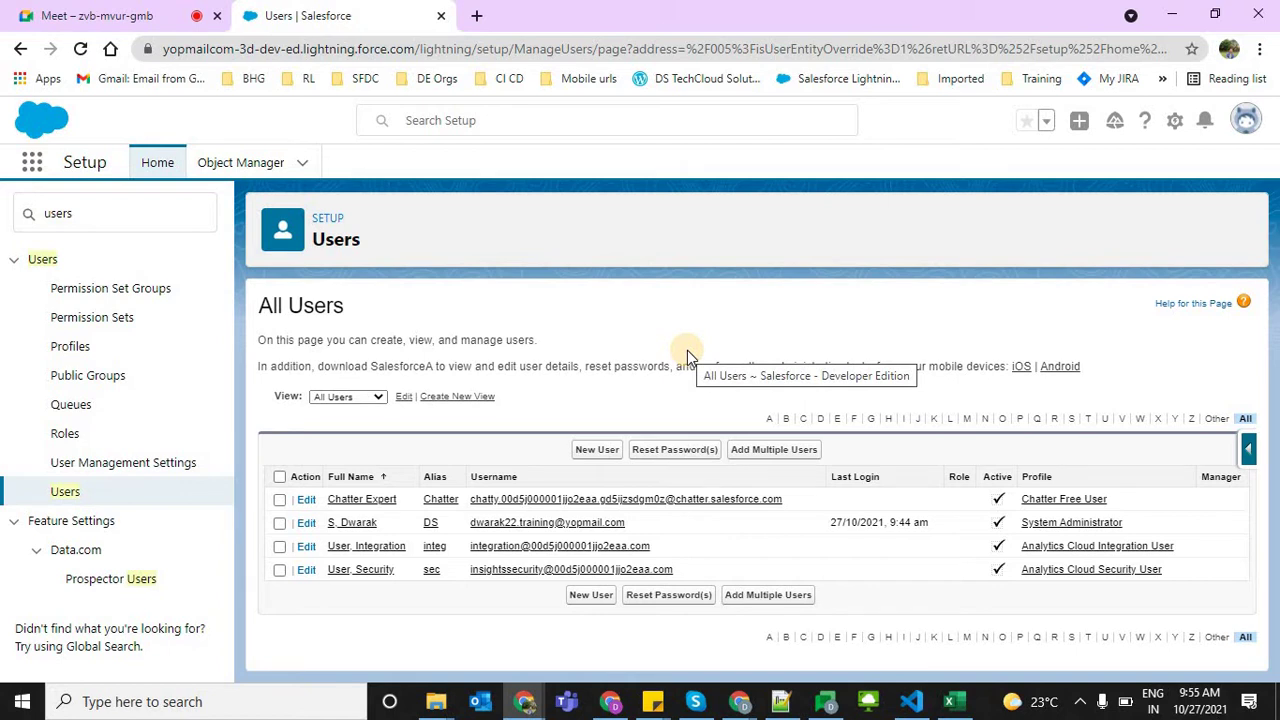
Open a New User form, highlight its name and login fields, and scroll through it
left_click(591, 451)
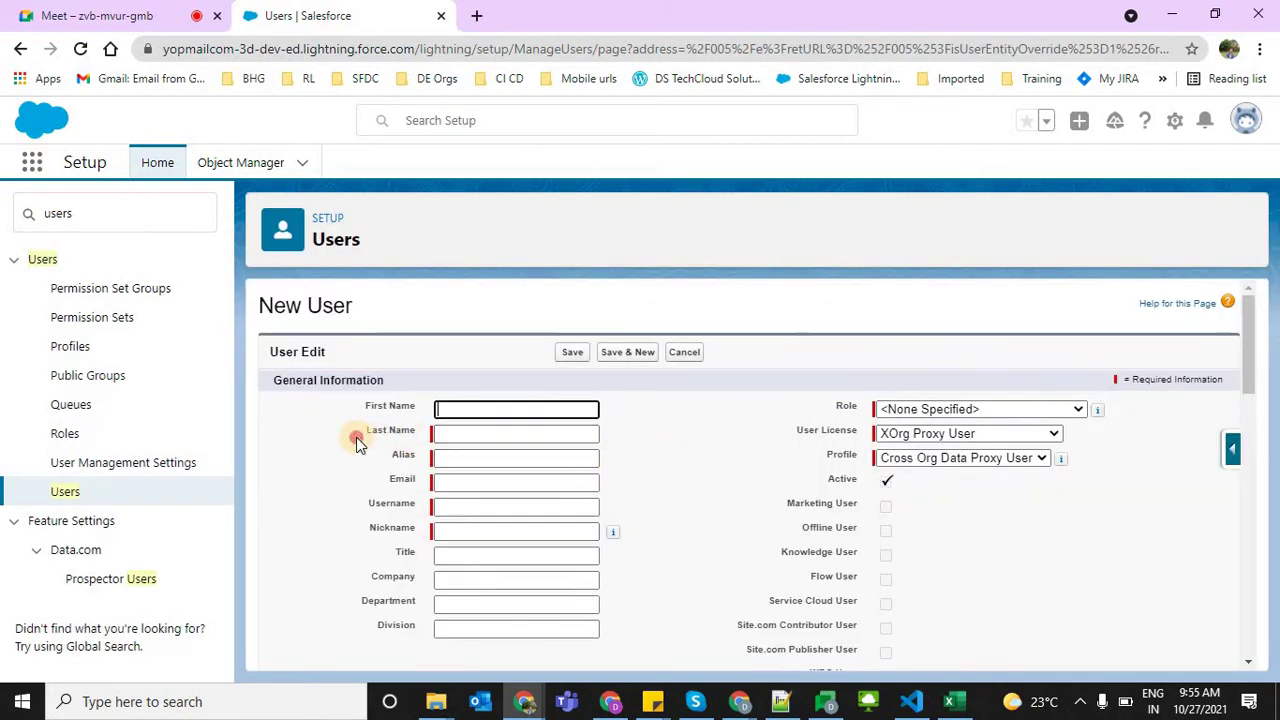
left_click_drag(356, 437, 614, 509)
left_click(749, 480)
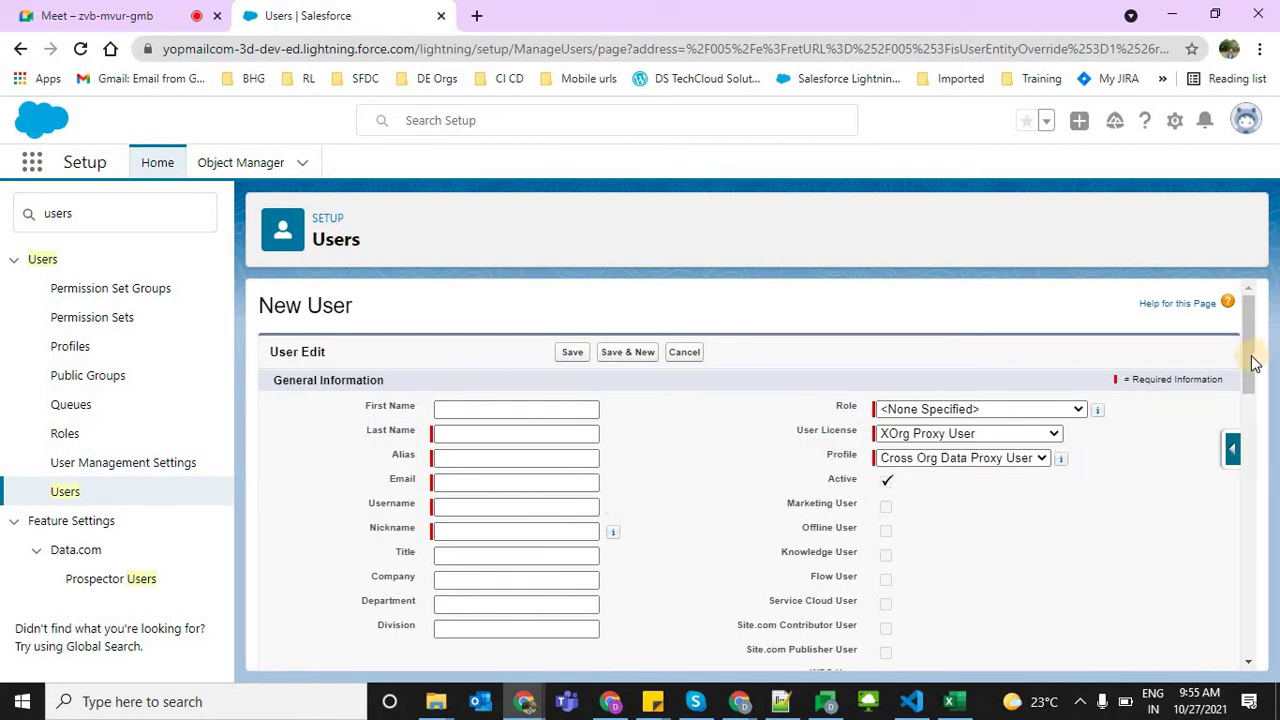
left_click_drag(1255, 363, 1122, 524)
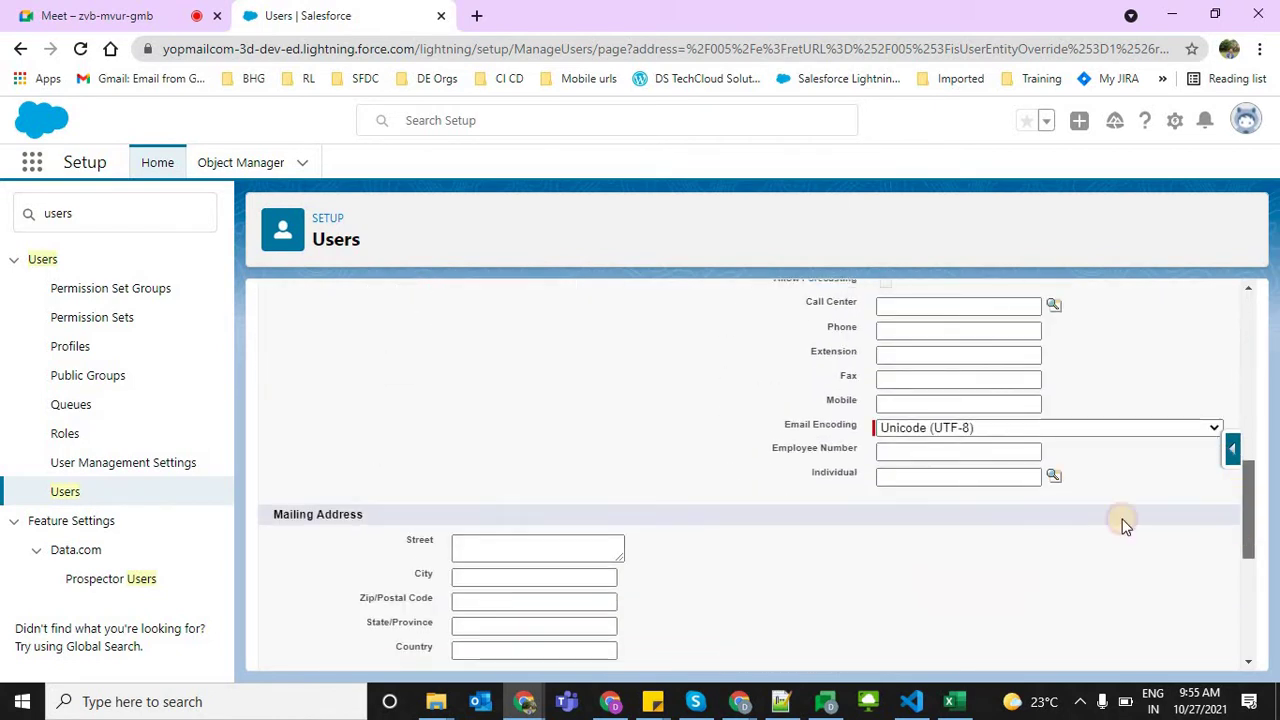
left_click(1249, 549)
left_click(1256, 650)
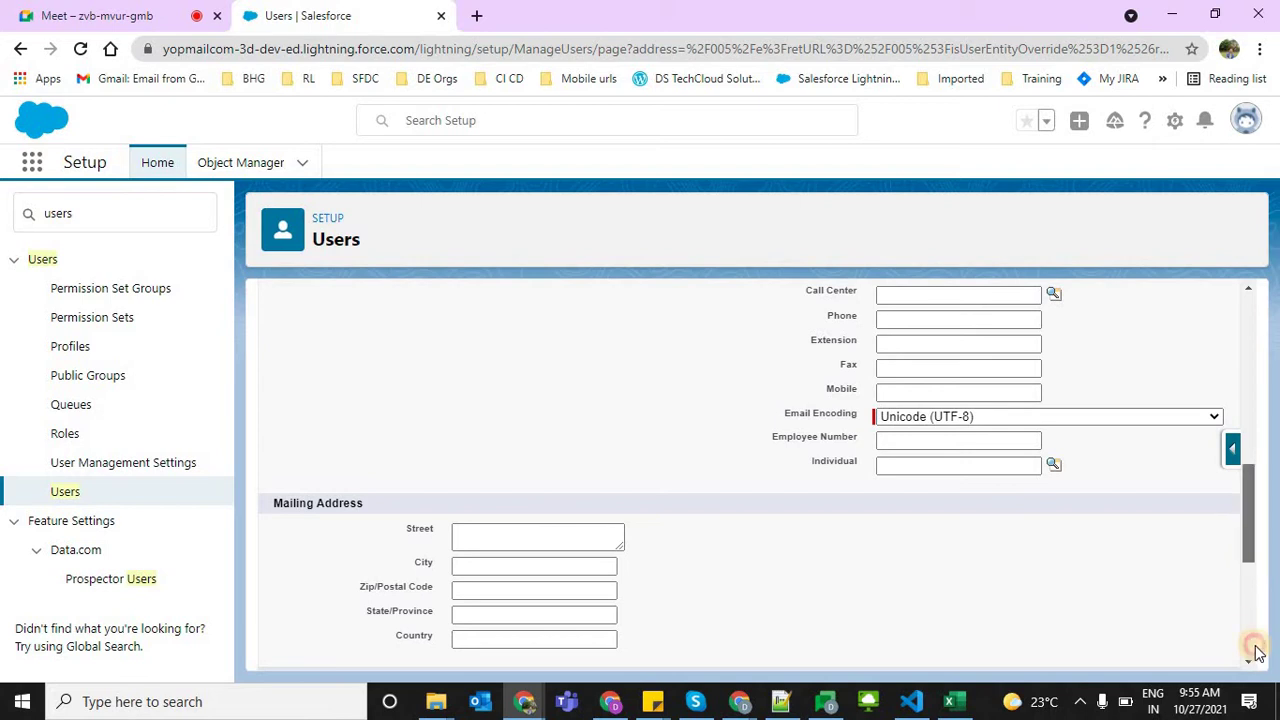
left_click_drag(1249, 620, 1260, 220)
Check the Role options, leaving Role as None Specified
left_click(910, 406)
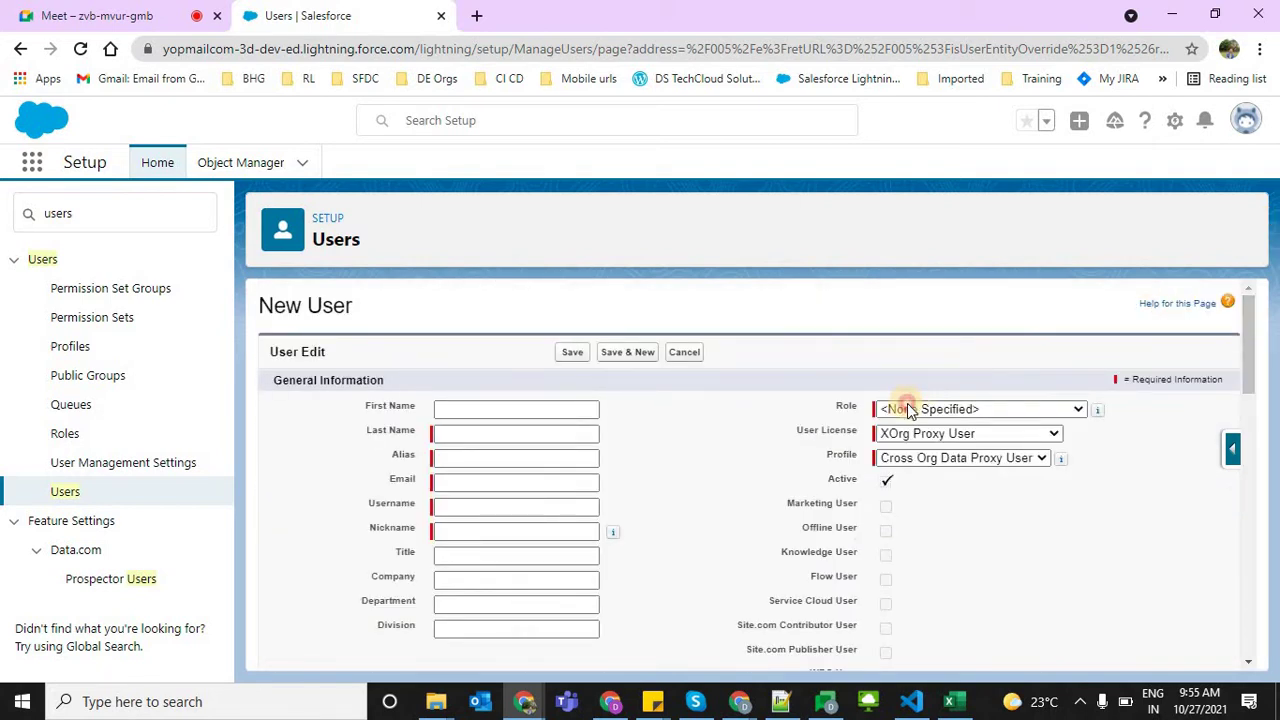
left_click(855, 411)
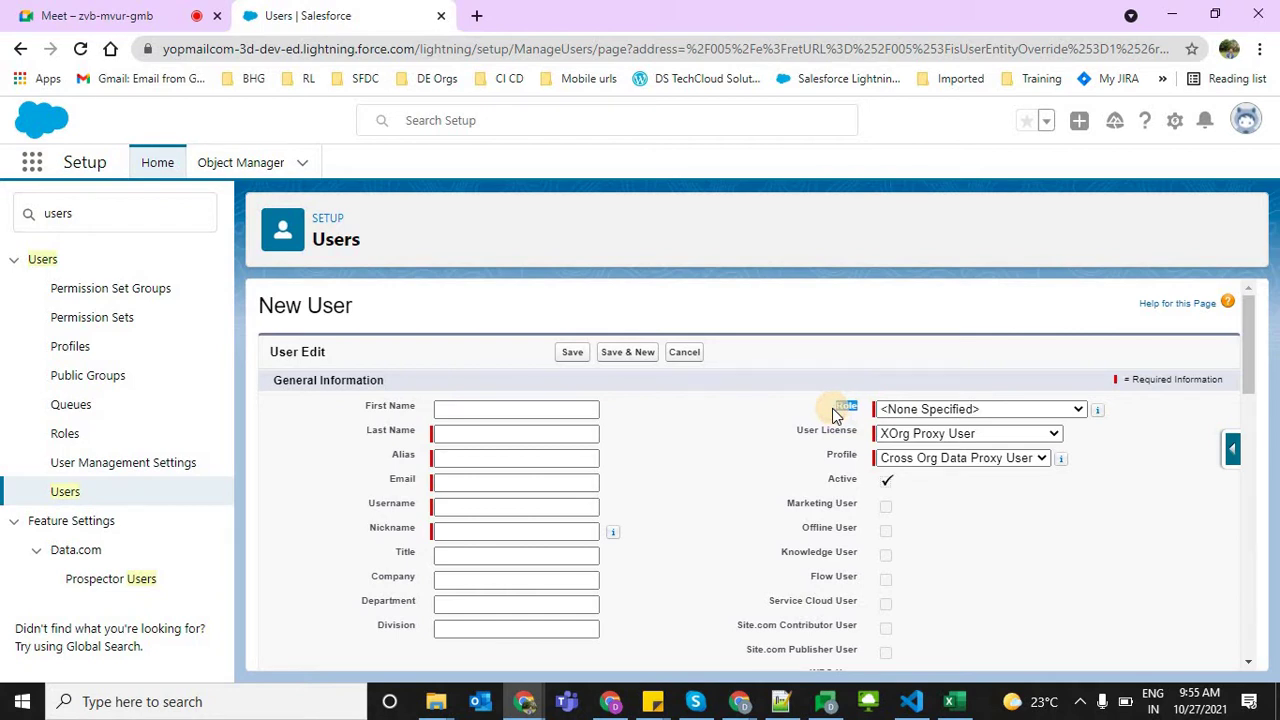
left_click(574, 355)
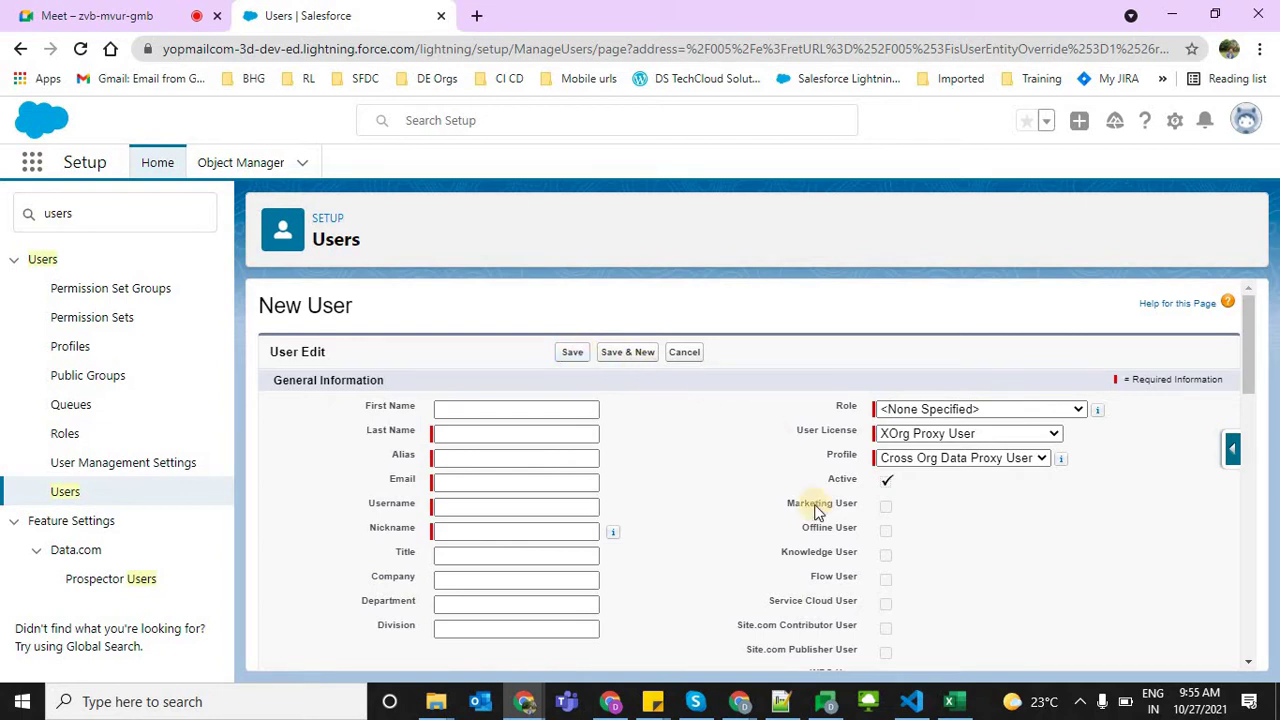
Review the Profile and User License options under the default XOrg Proxy User license
left_click(891, 458)
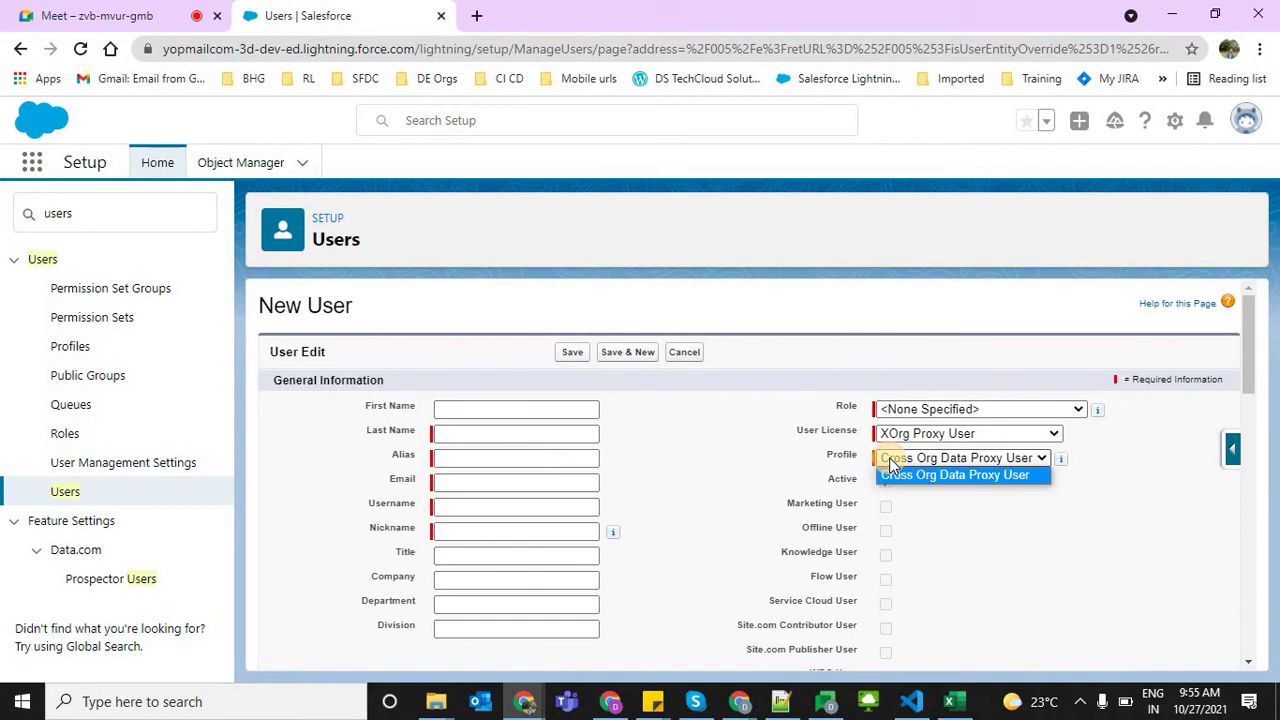
left_click(829, 452)
left_click_drag(829, 452, 871, 451)
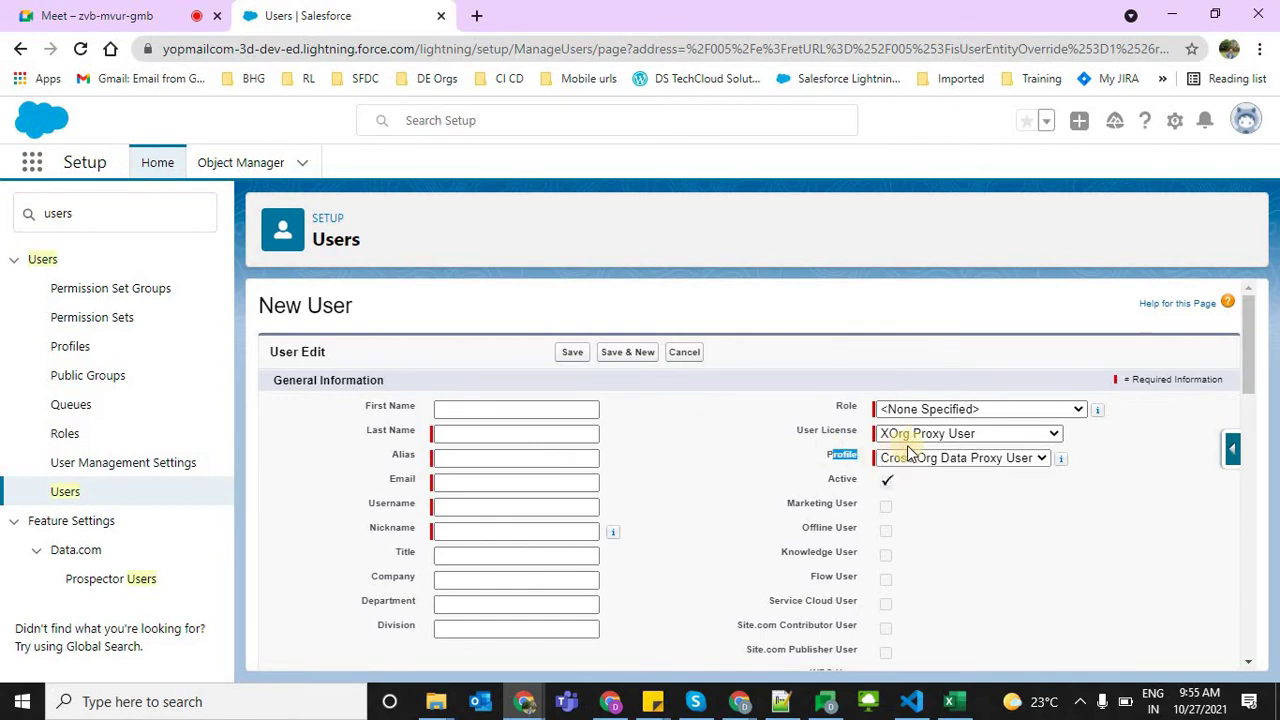
left_click(915, 441)
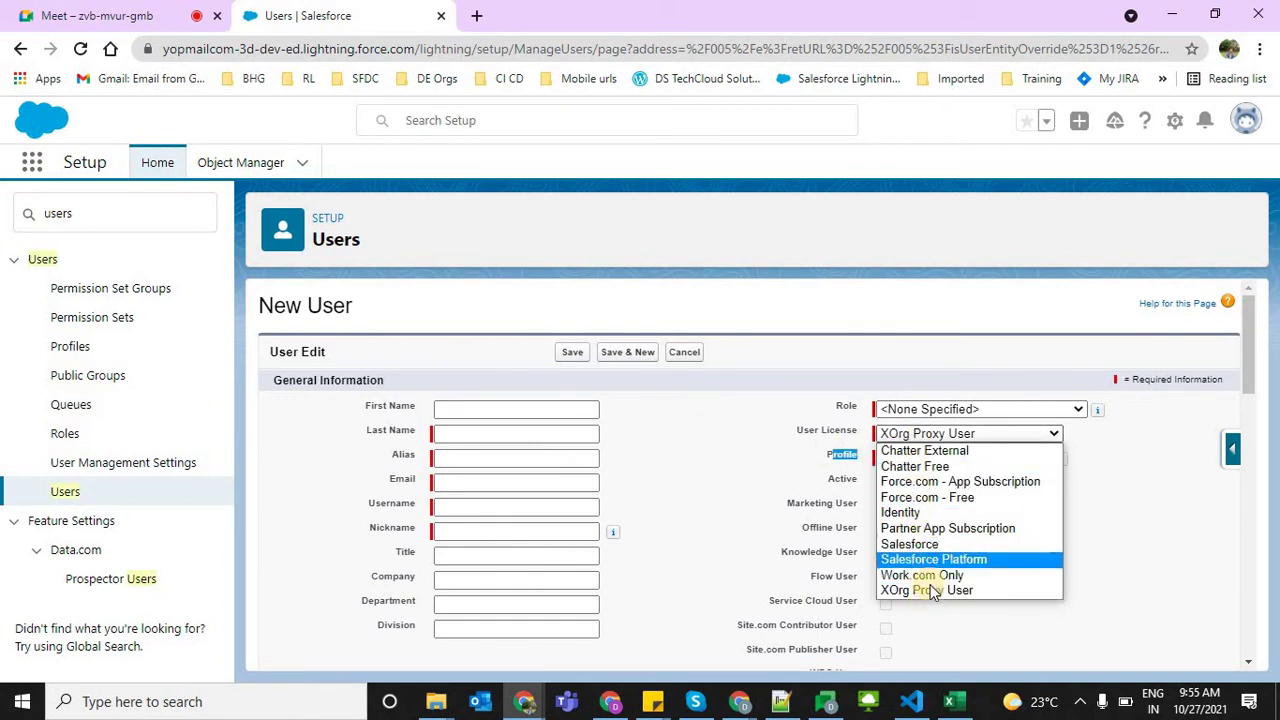
left_click(1140, 555)
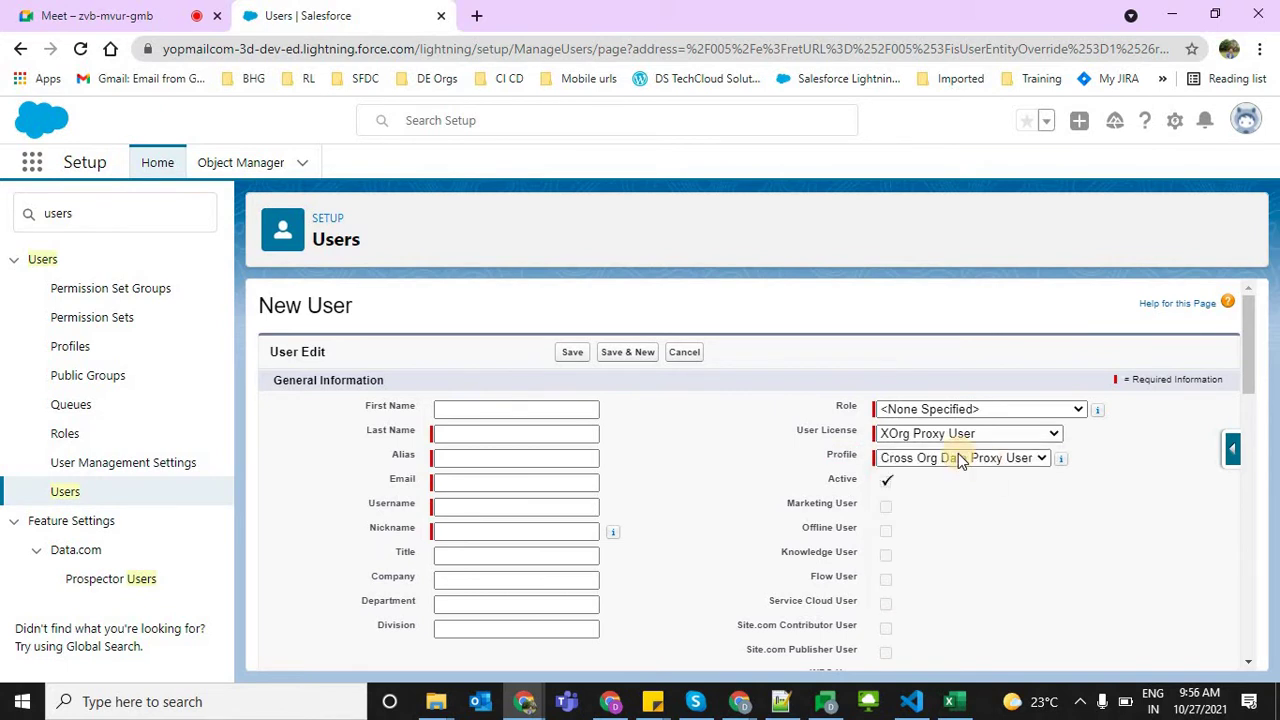
left_click(958, 461)
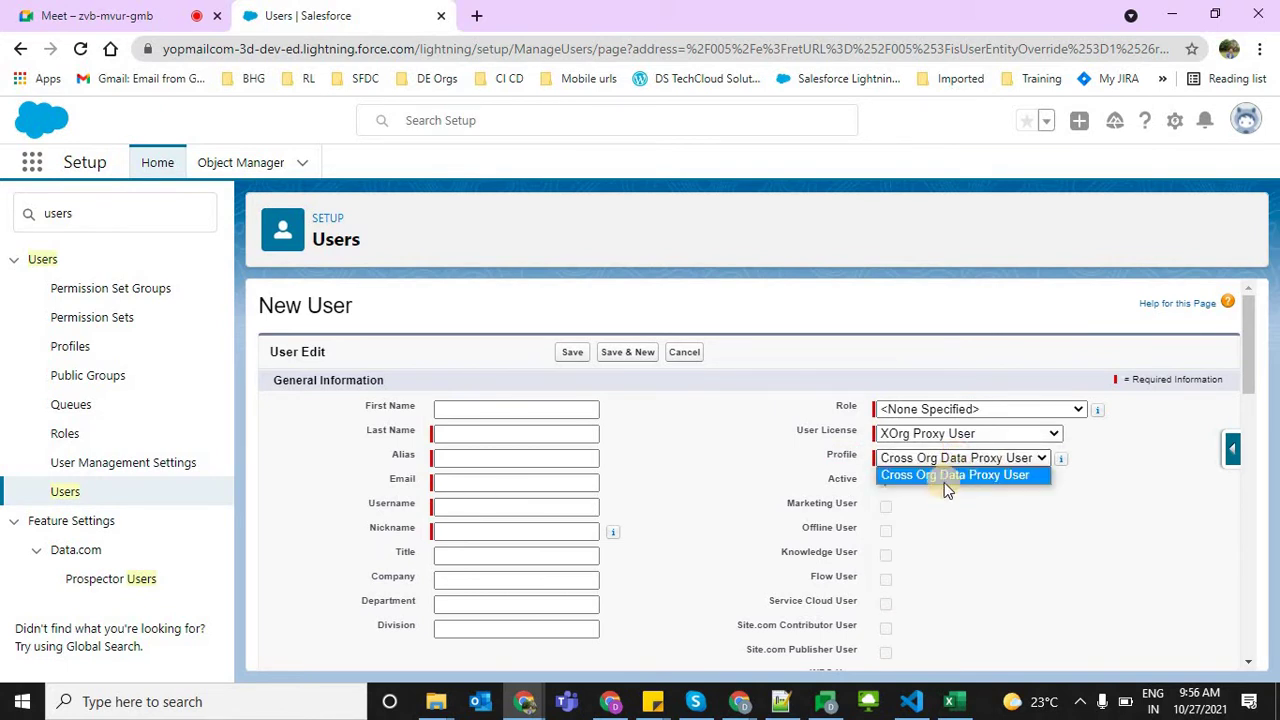
left_click(789, 427)
left_click_drag(789, 427, 872, 445)
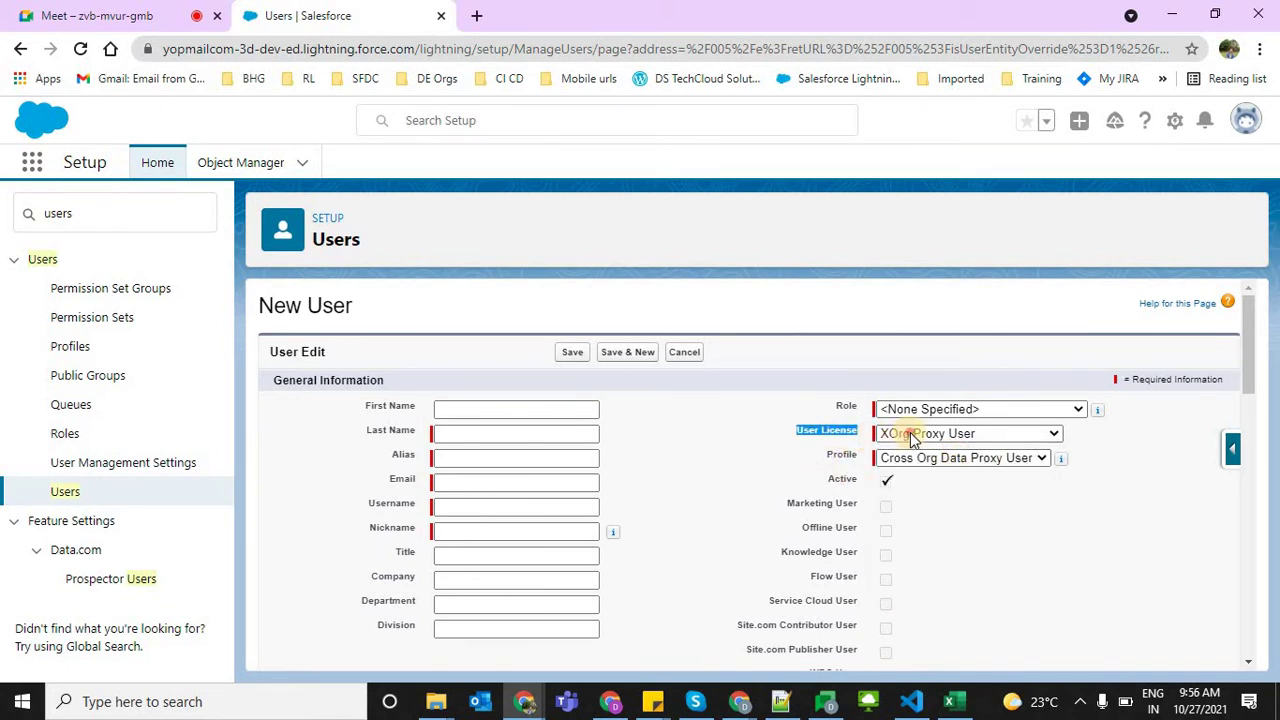
Try the Salesforce and Force.com - App Subscription licenses, viewing each one's profiles
left_click(910, 434)
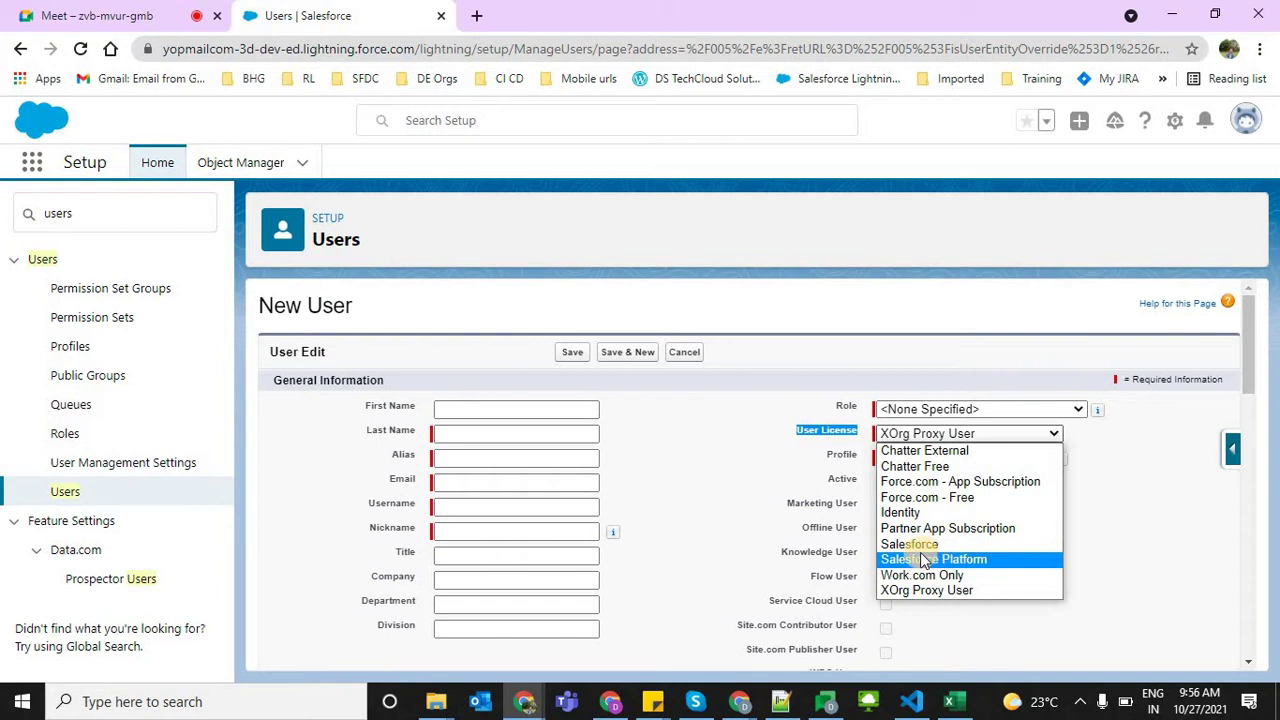
left_click(900, 543)
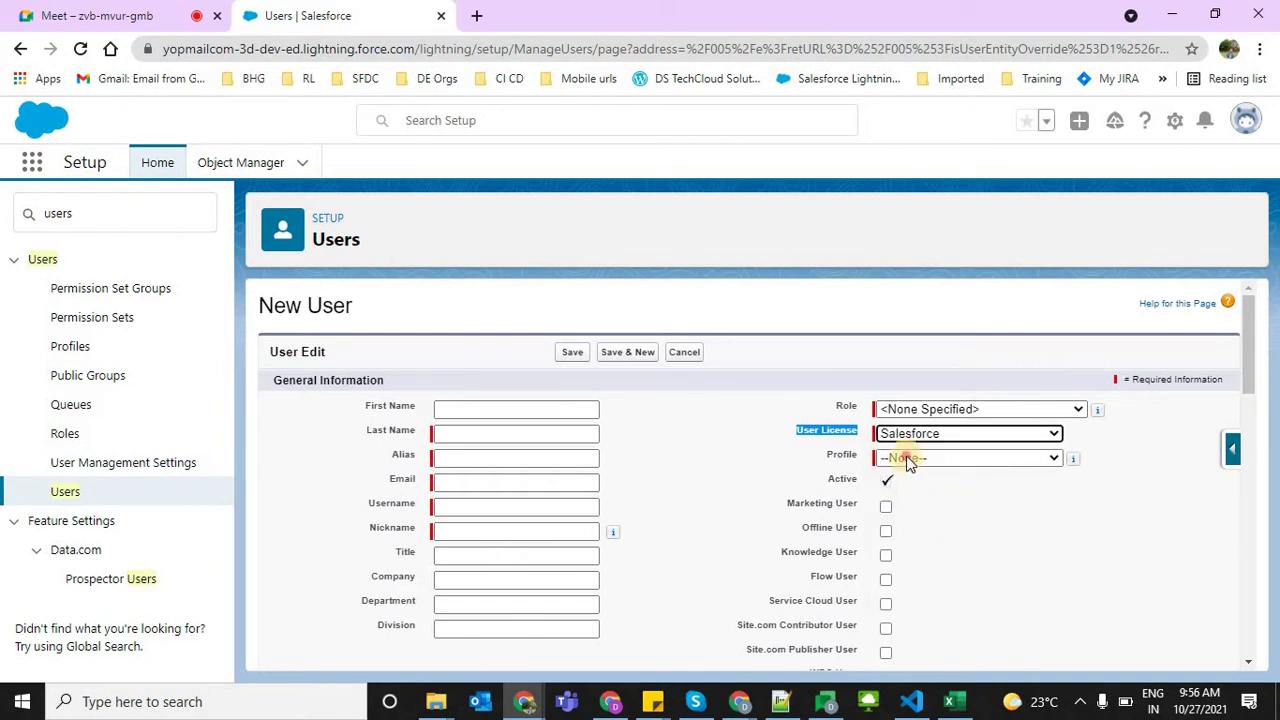
left_click(905, 457)
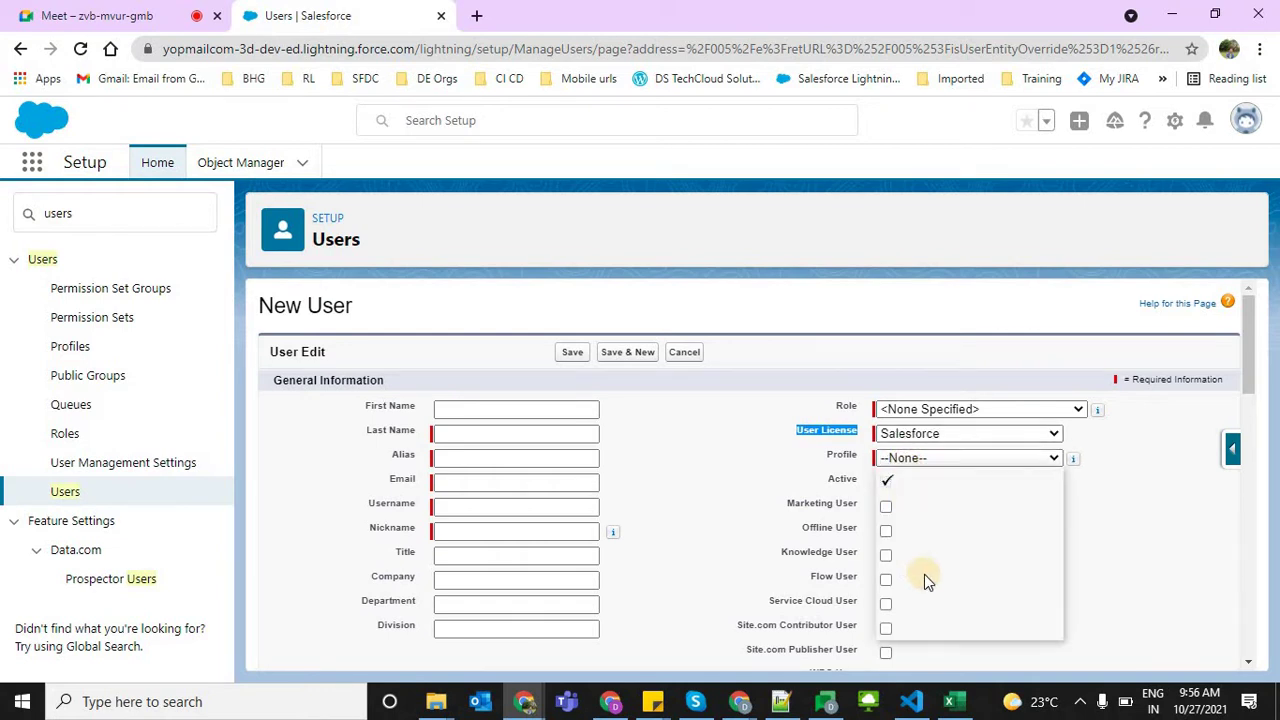
left_click(903, 434)
left_click(903, 436)
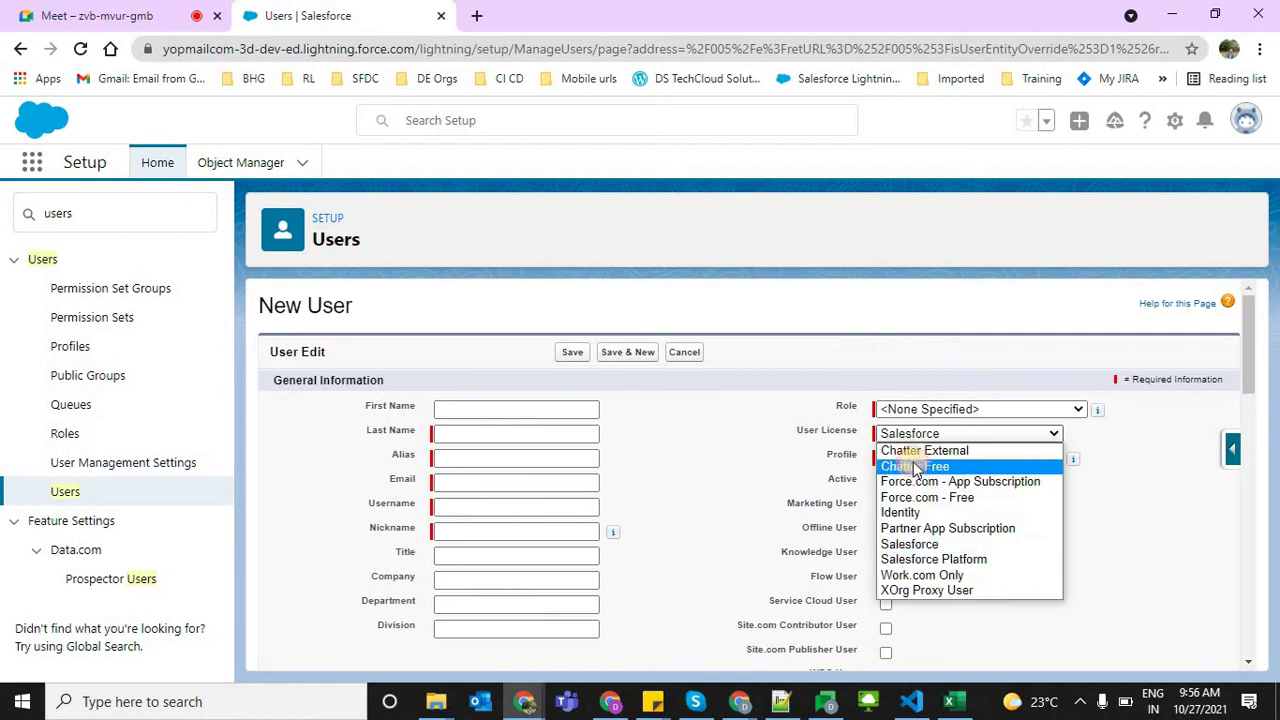
left_click(910, 481)
left_click(905, 457)
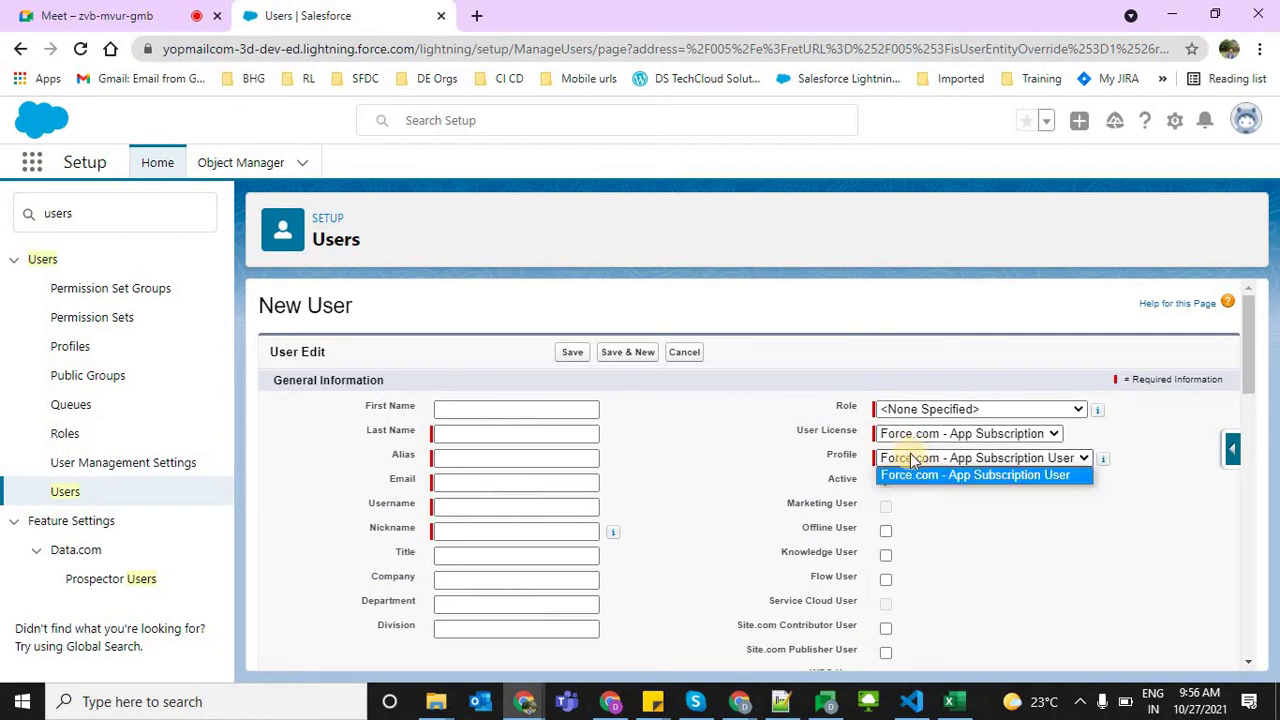
Select Chatter Free as the user license and check its profiles, leaving Profile at None
left_click(903, 434)
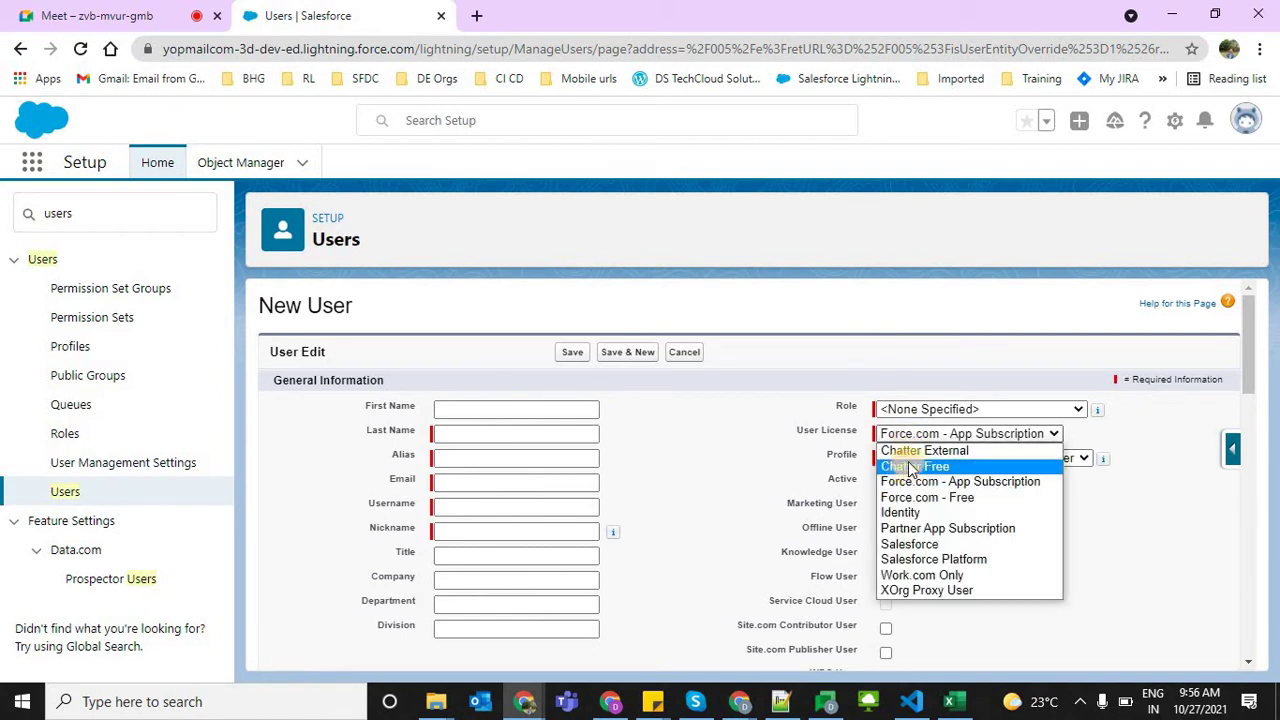
left_click(905, 467)
left_click(910, 462)
left_click(1082, 515)
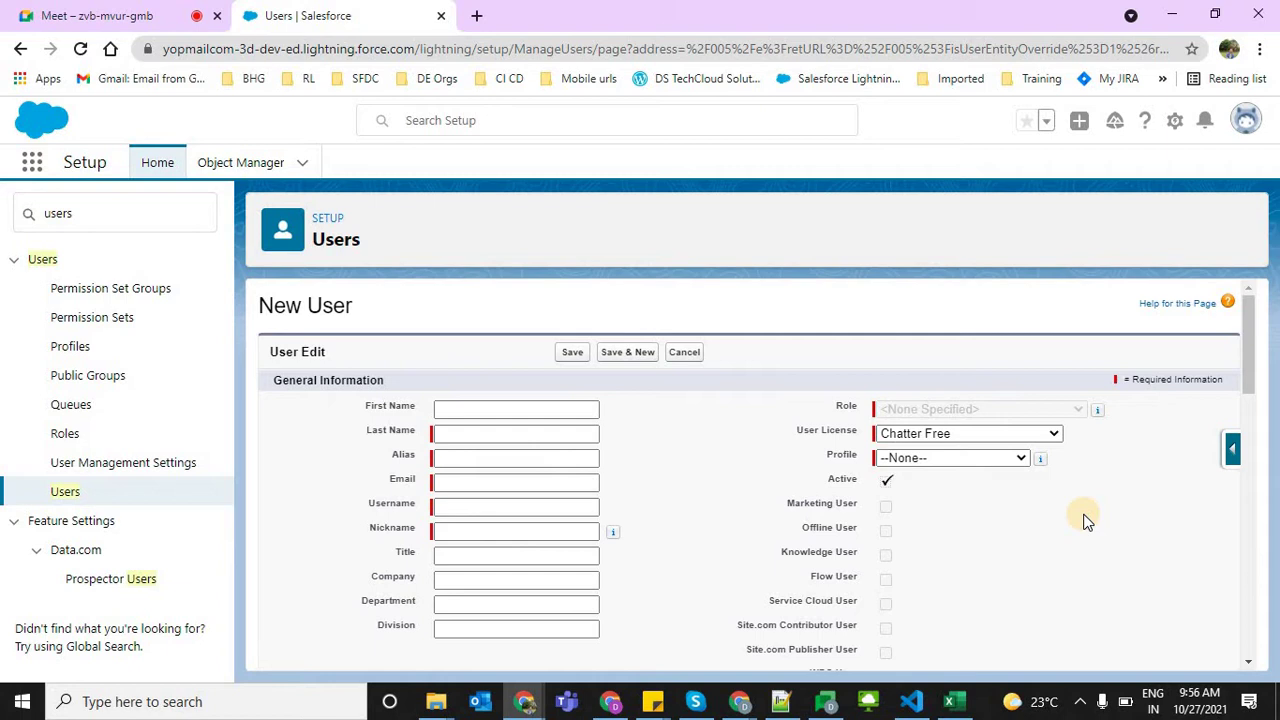
left_click(966, 462)
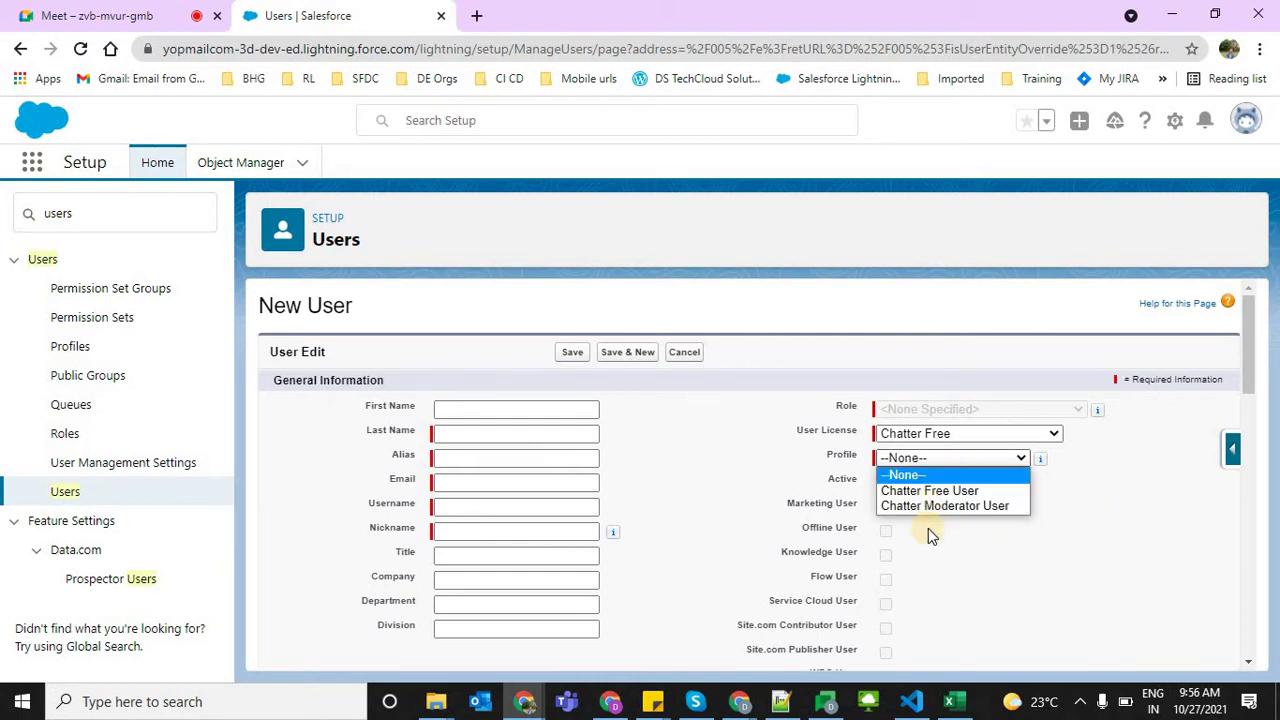
left_click(937, 580)
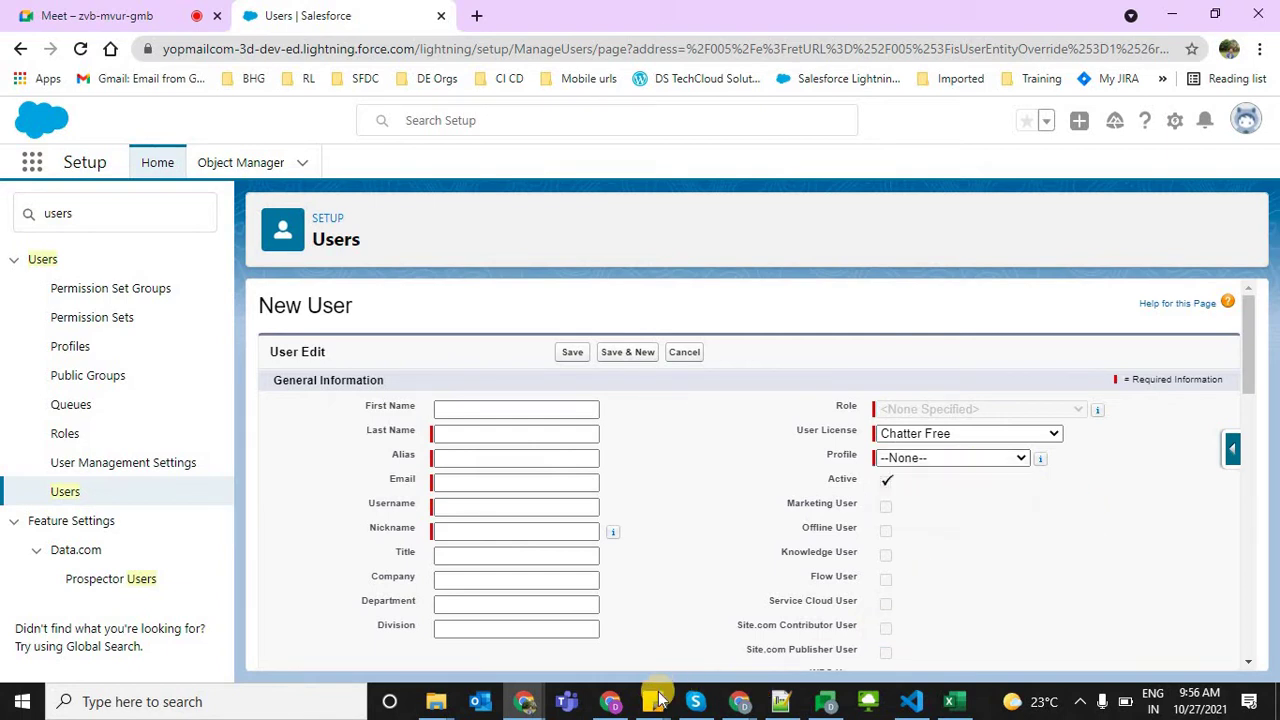
left_click(775, 705)
Add two blank lines and type 'License' below the role list
key("Return")
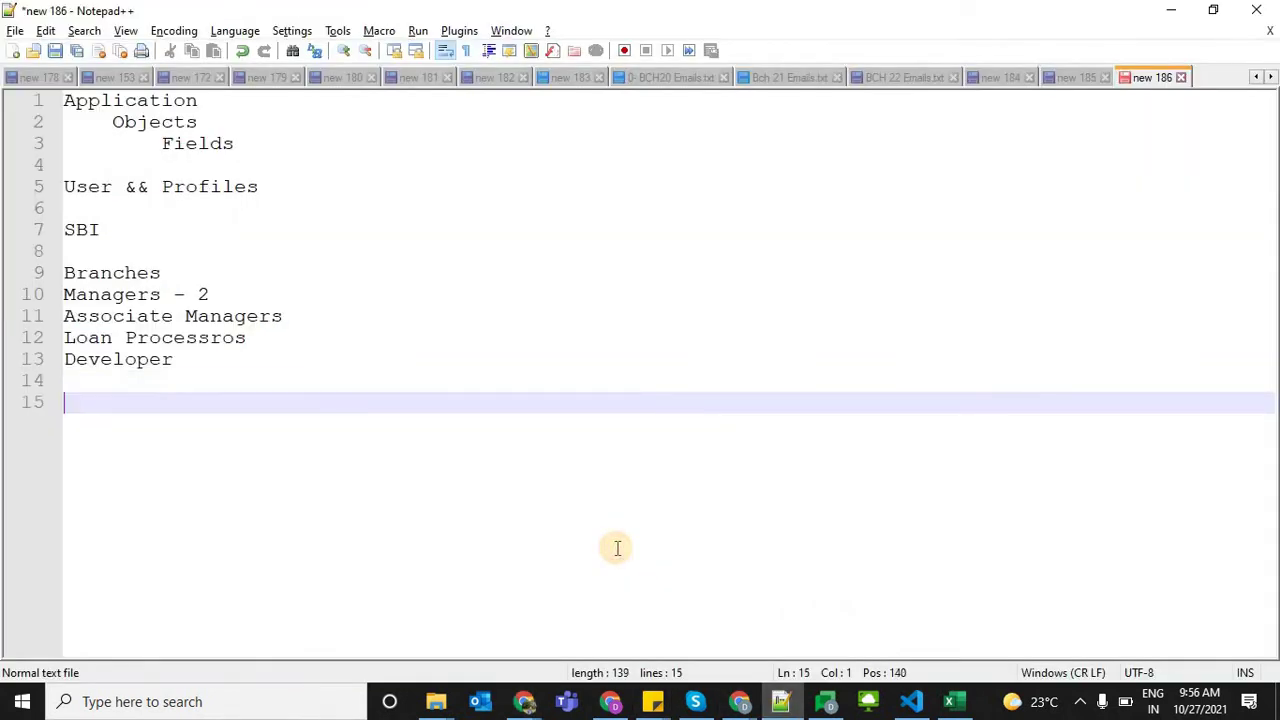
key("Return")
type("Lice")
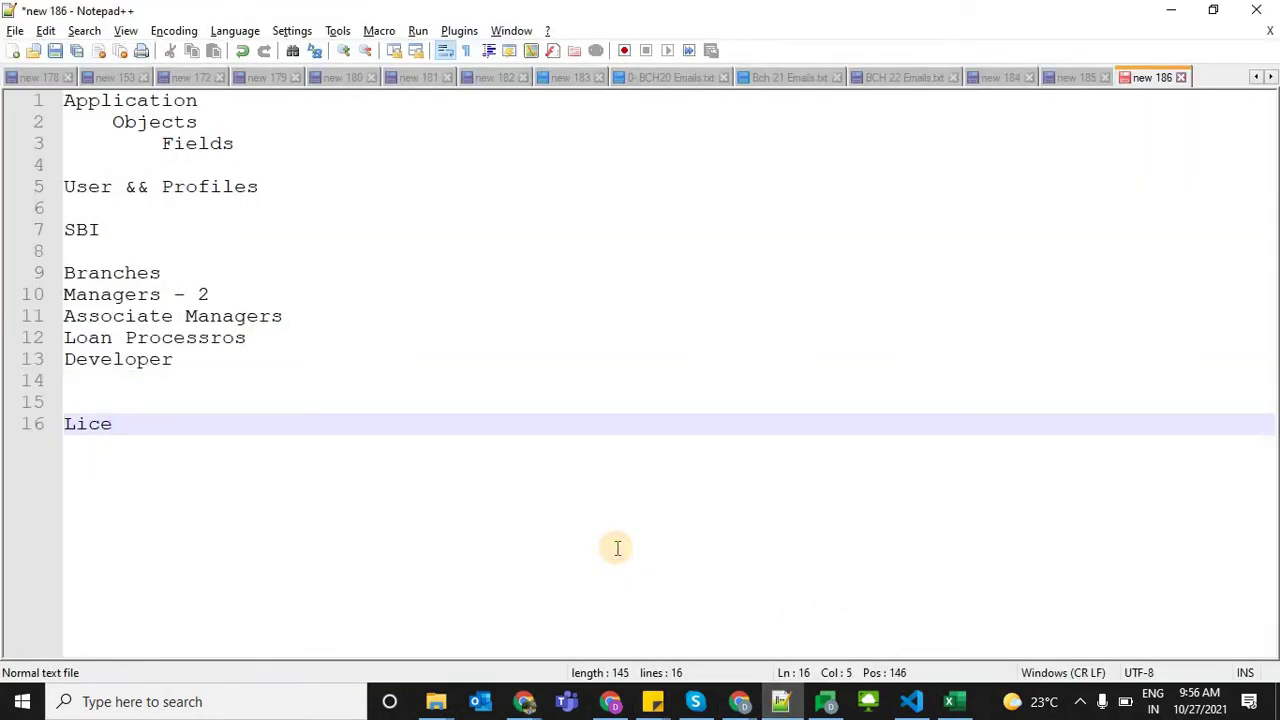
key("BackSpace")
key("BackSpace")
type("ces")
key("BackSpace")
type("nse")
Recheck the user license types in Salesforce, then return to Notepad++
key("alt+Tab")
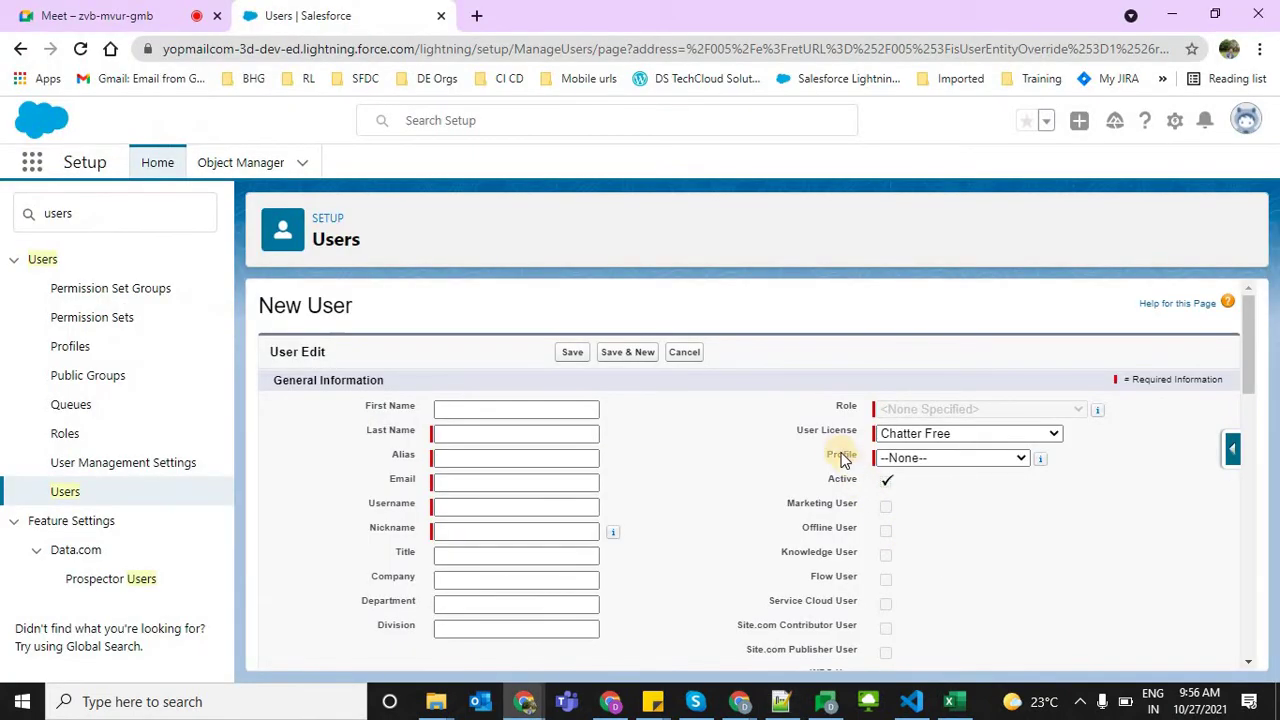
left_click(890, 438)
left_click(766, 446)
key("alt+Tab")
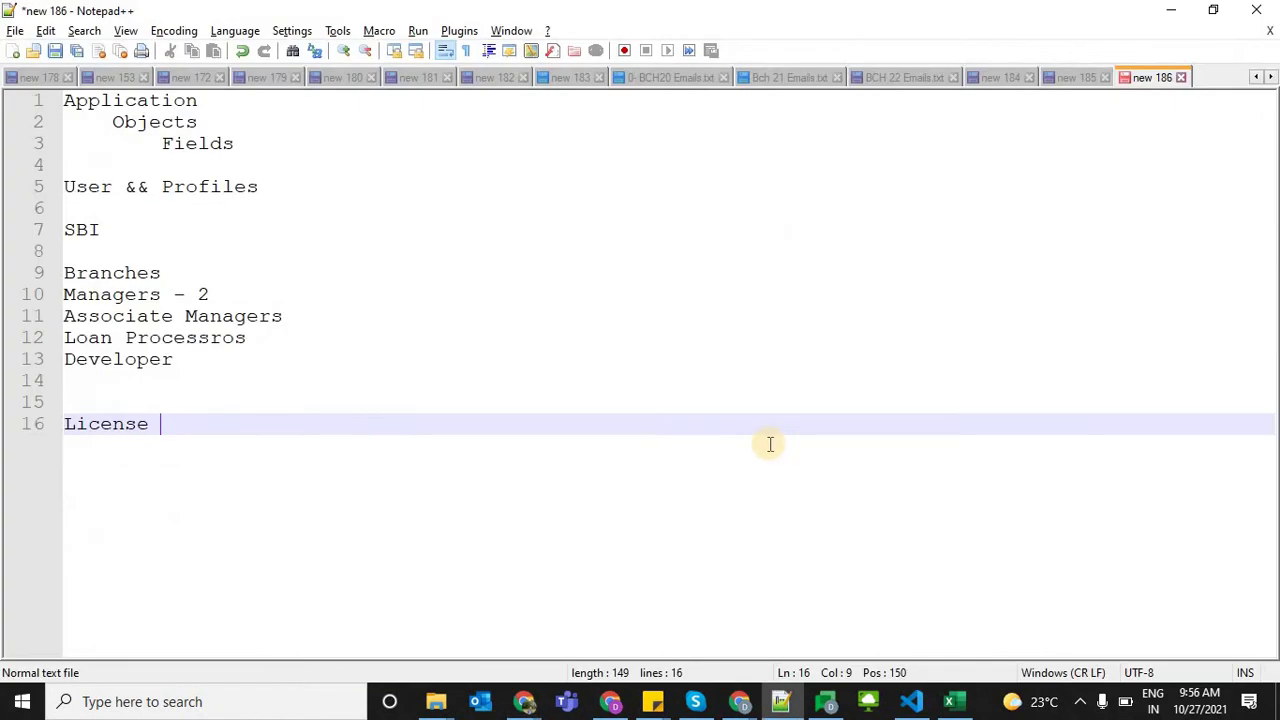
Add '- Salesforce' to the License line with 'All' indented beneath it
type("- Salesf")
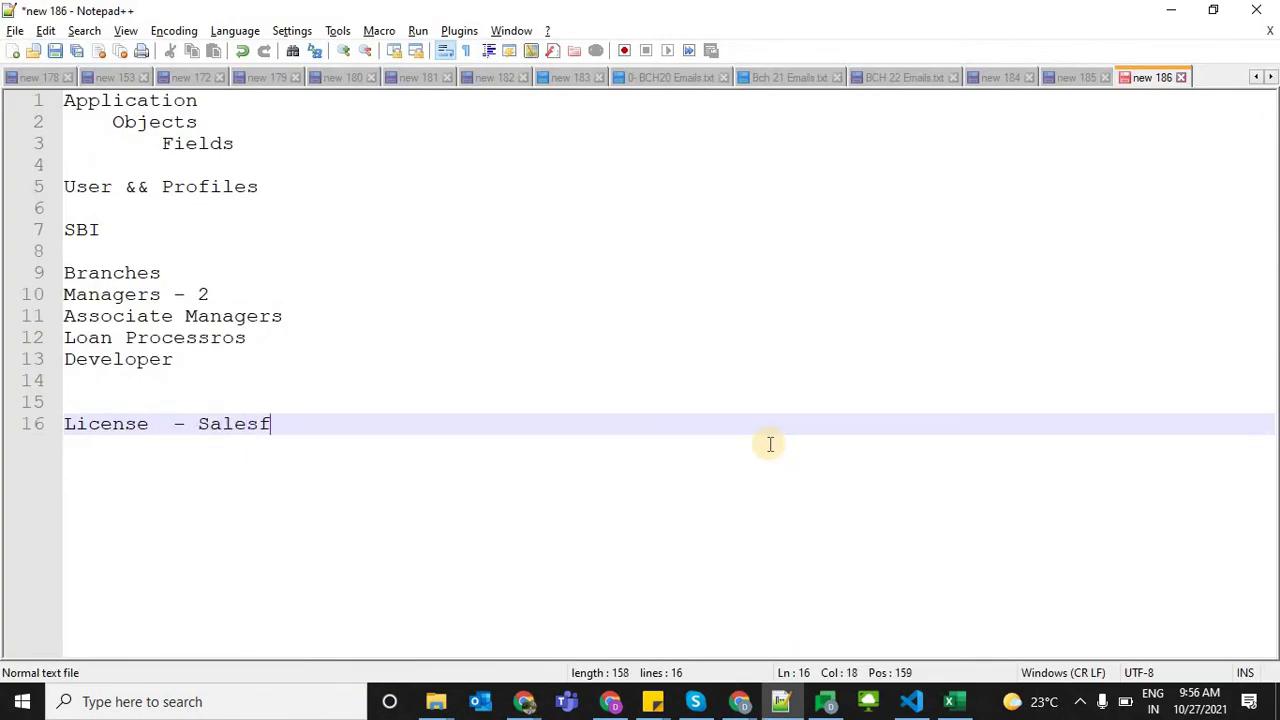
type("orce")
key("Return")
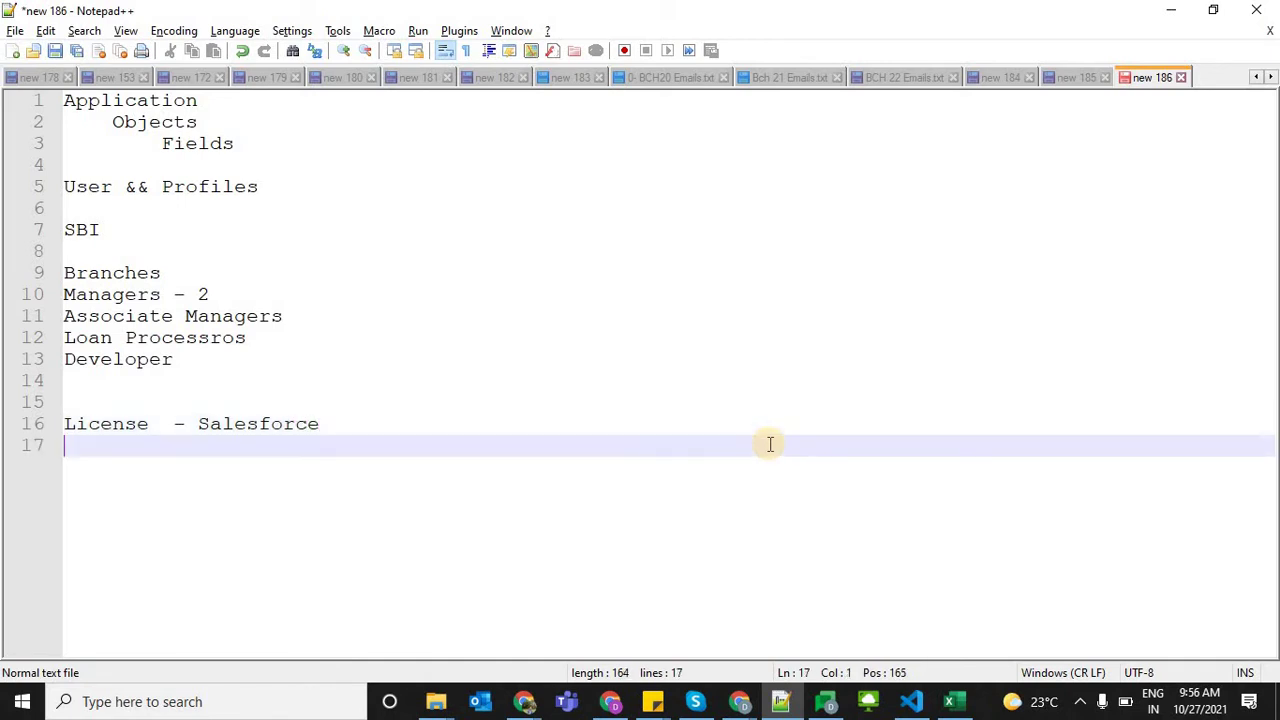
key("Tab")
key("Tab")
key("Tab")
type("All")
Add 'Chatter Free' to the License line with 'Very Least' beneath it
left_click(483, 430)
type("Chatt")
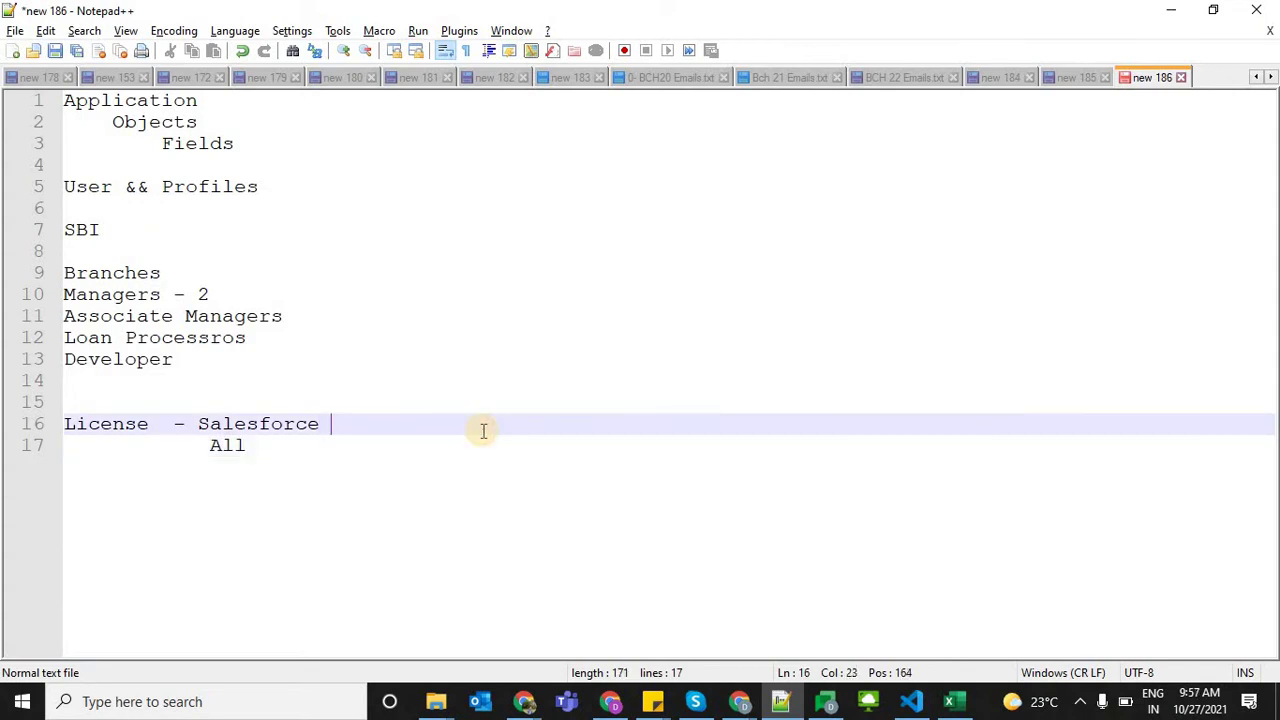
type("er Free")
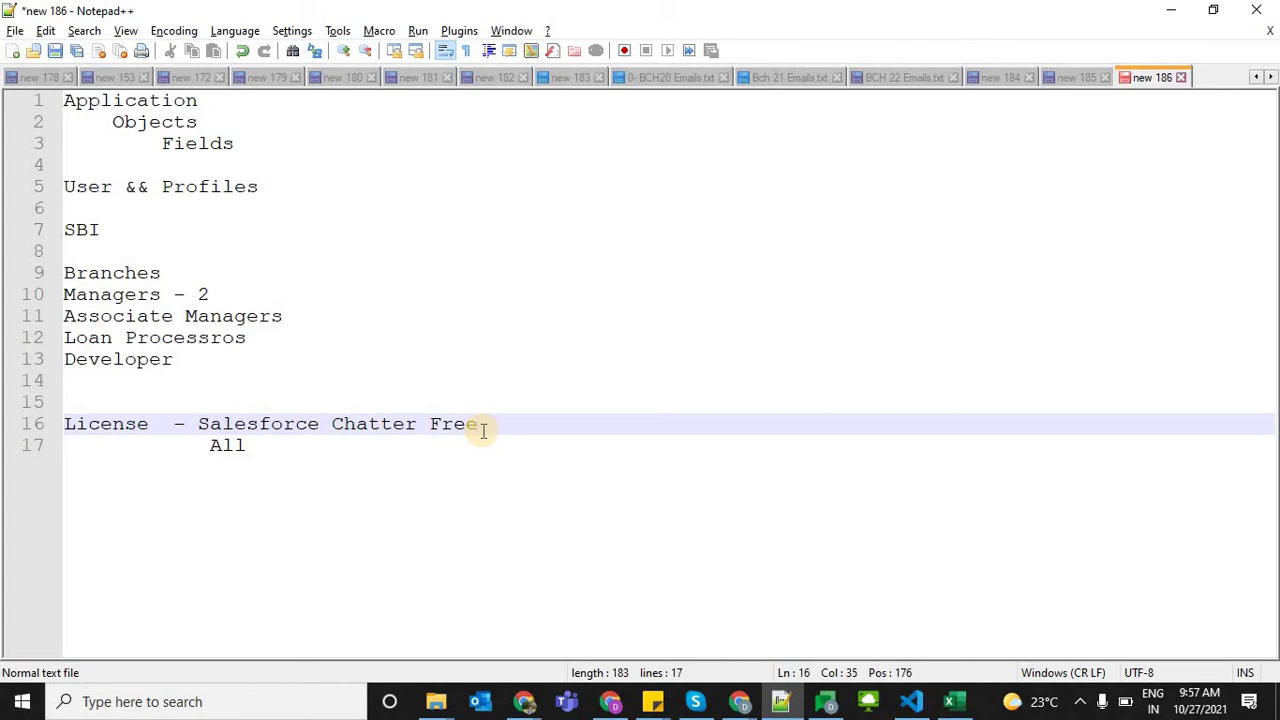
key("Down")
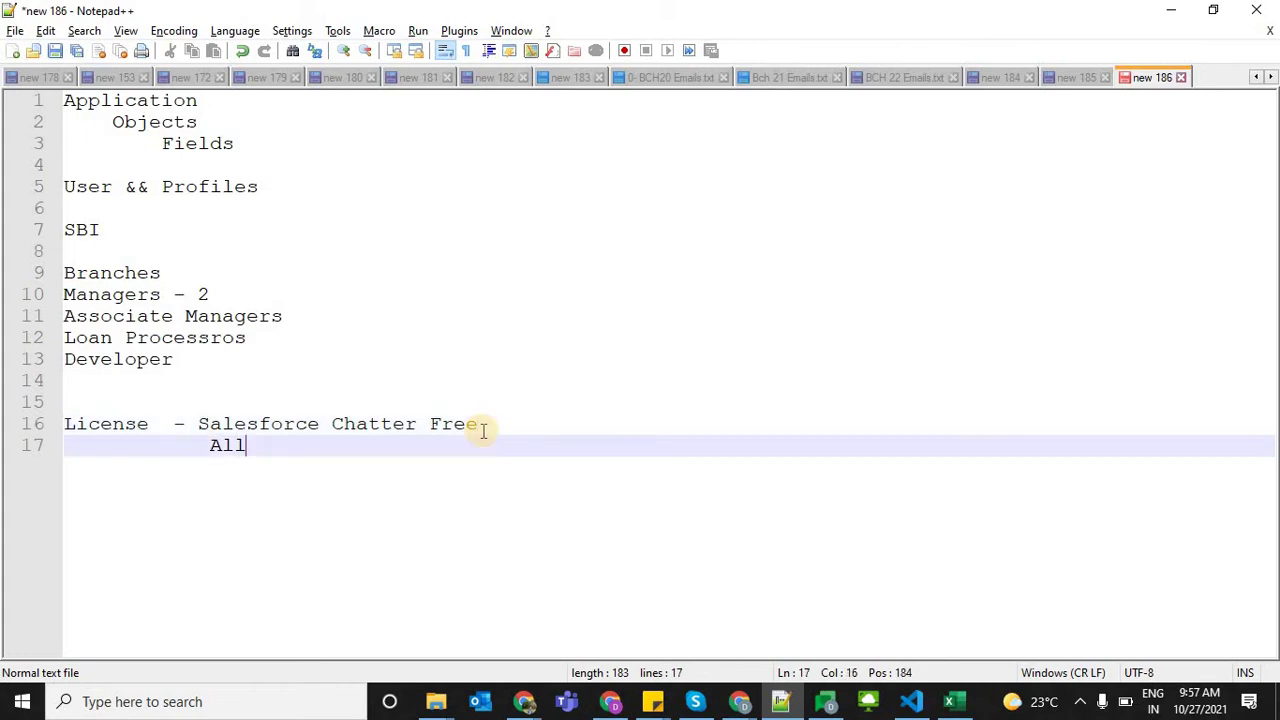
key("Tab")
key("Tab")
key("Tab")
type("Very Least")
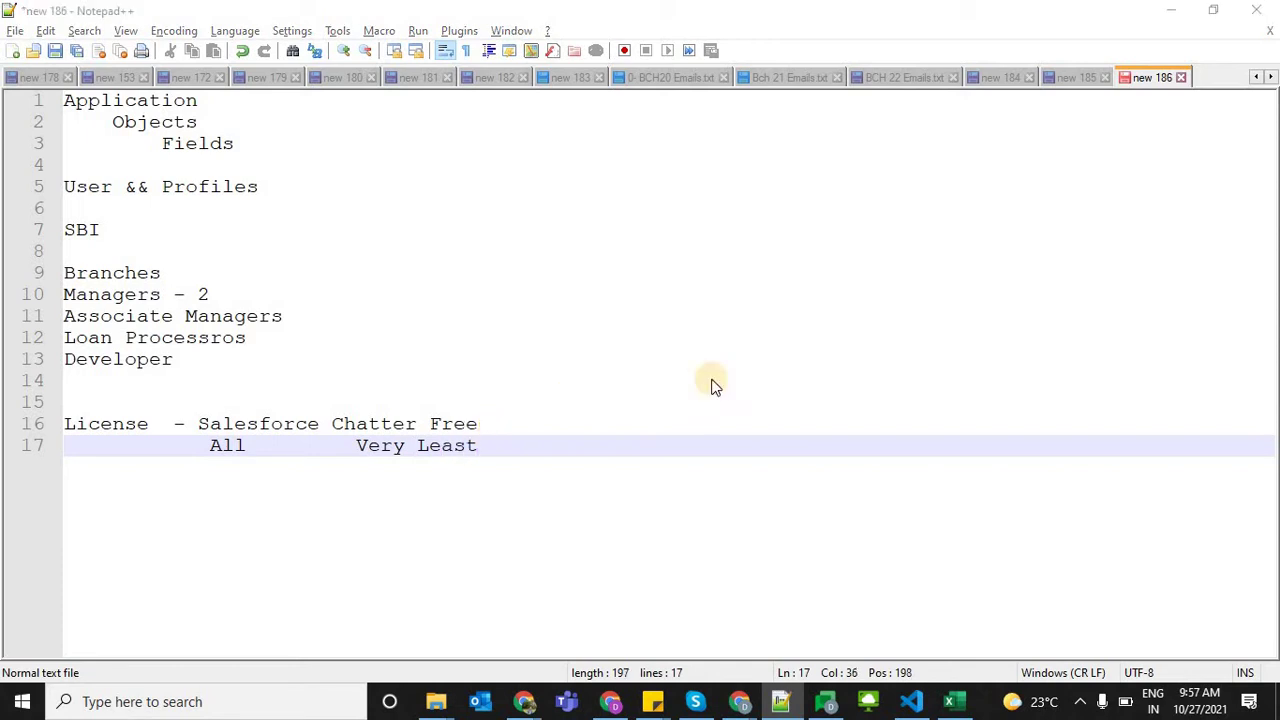
key("alt+Tab")
Recheck the user license types in Salesforce, then return to the notes
left_click(910, 434)
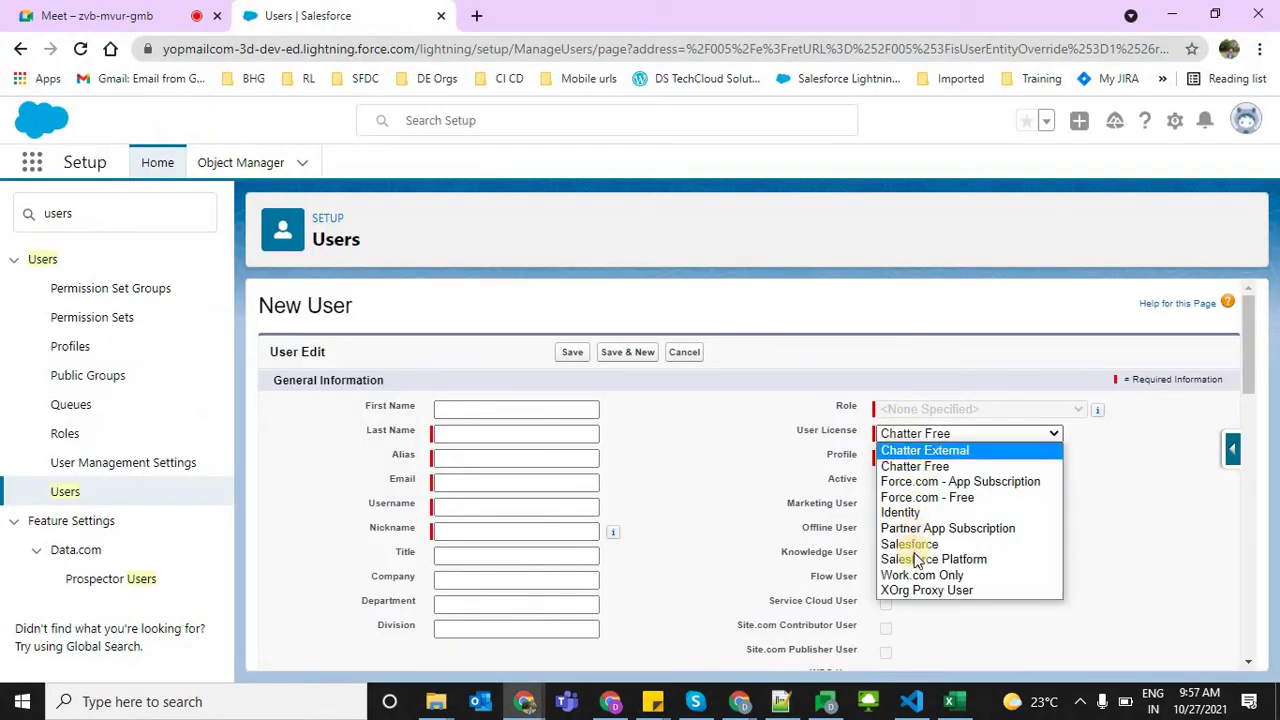
left_click(737, 374)
key("alt+Tab")
left_click(564, 400)
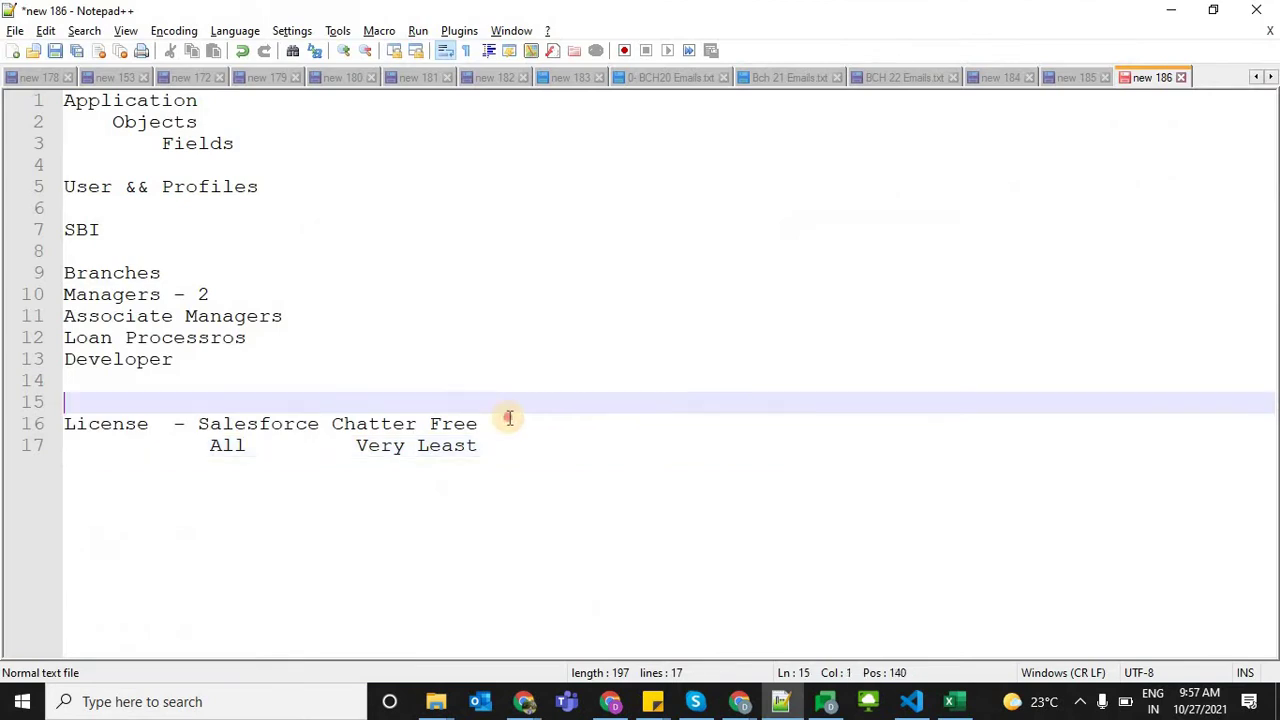
Append 'SalesforcePlatform' to the License line
left_click(508, 418)
type("Sales")
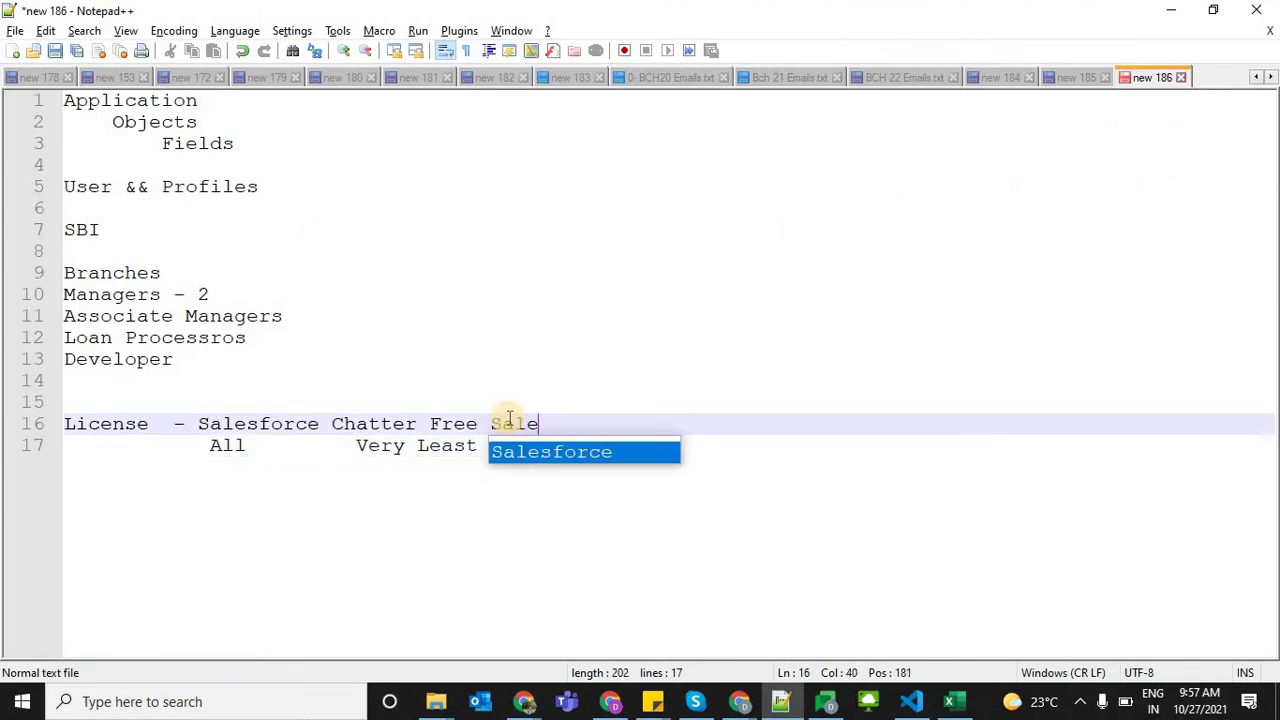
key("Return")
type("p")
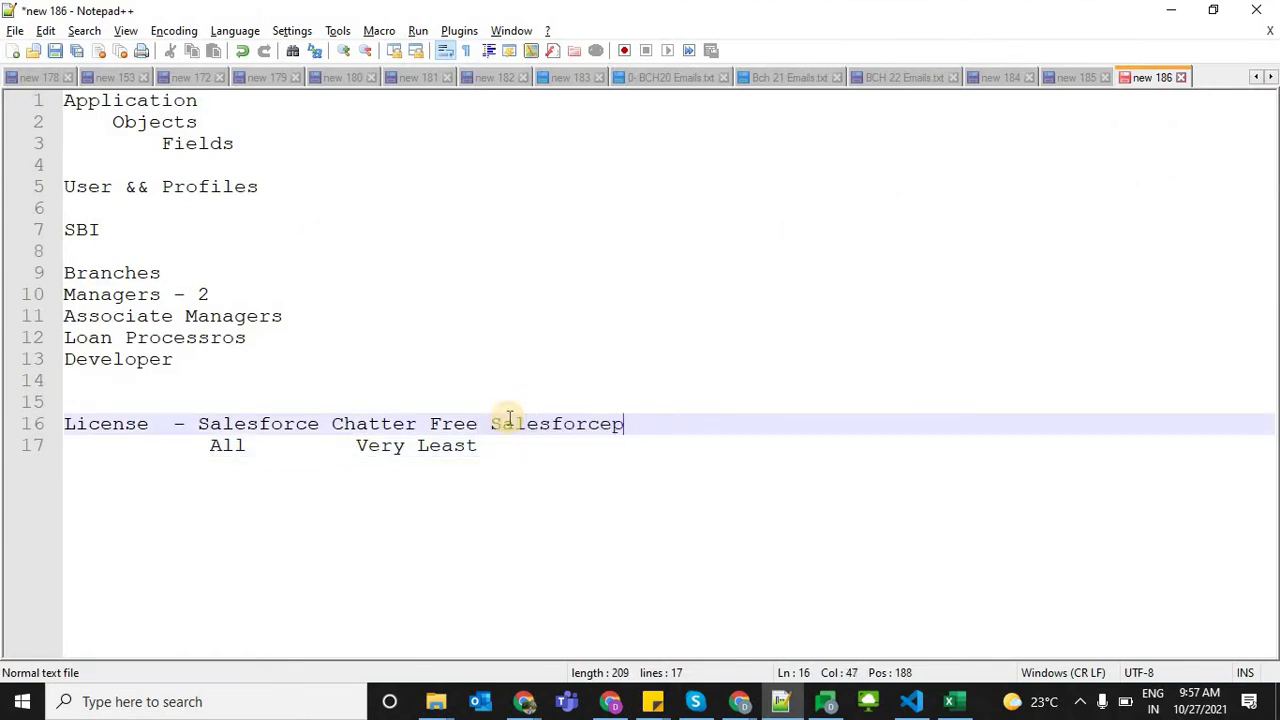
key("BackSpace")
type("pLA")
key("BackSpace")
key("BackSpace")
key("BackSpace")
type("Platform")
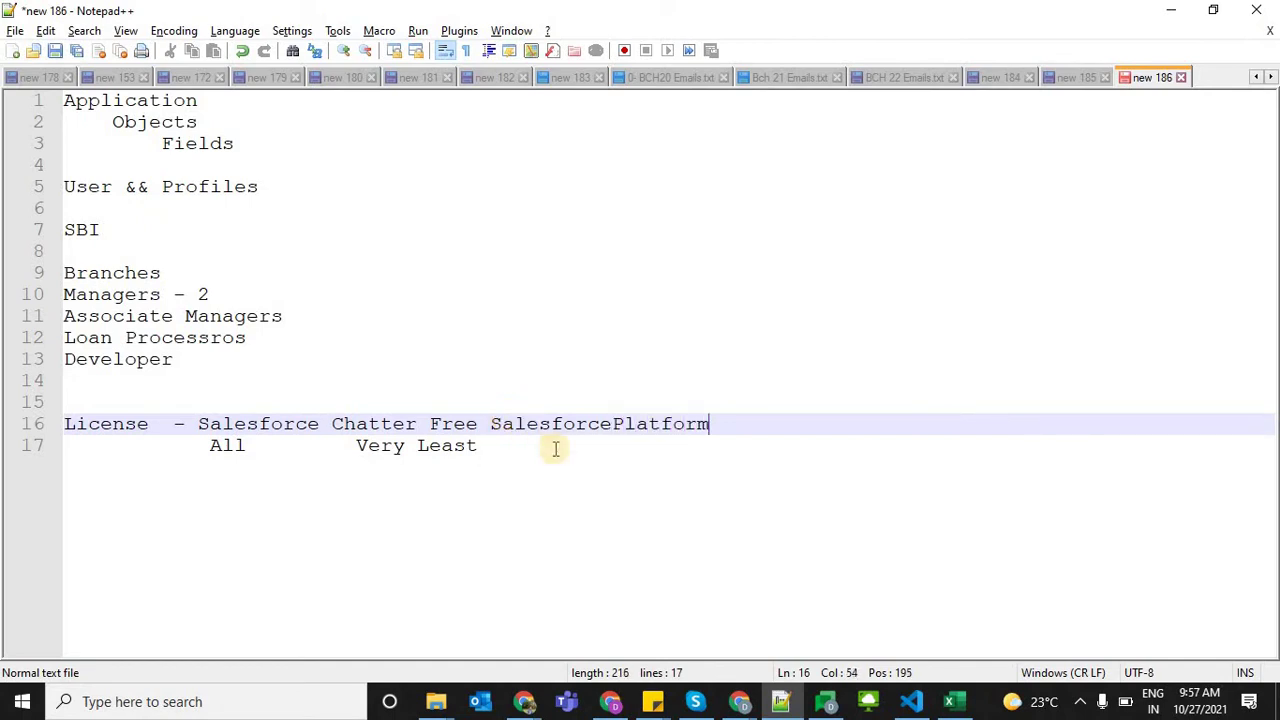
Add 'Midium' on line 17 beneath SalesforcePlatform
left_click(546, 458)
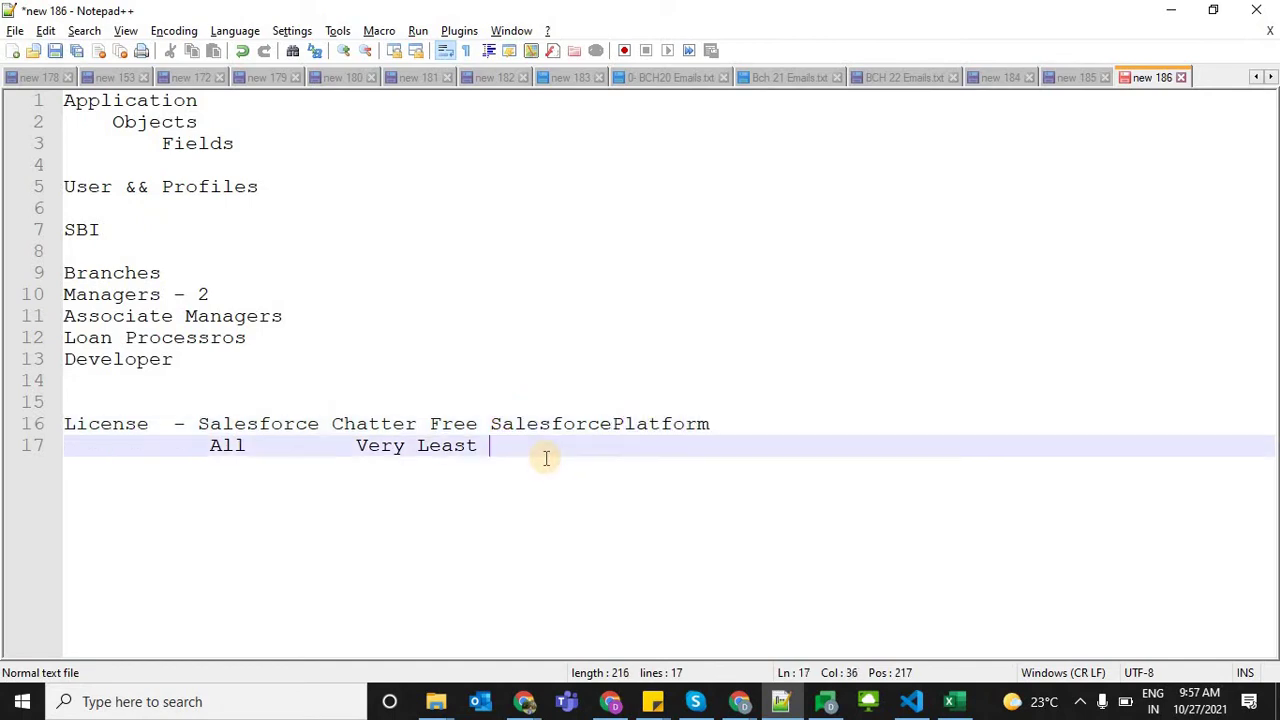
left_click(489, 427)
left_click(533, 455)
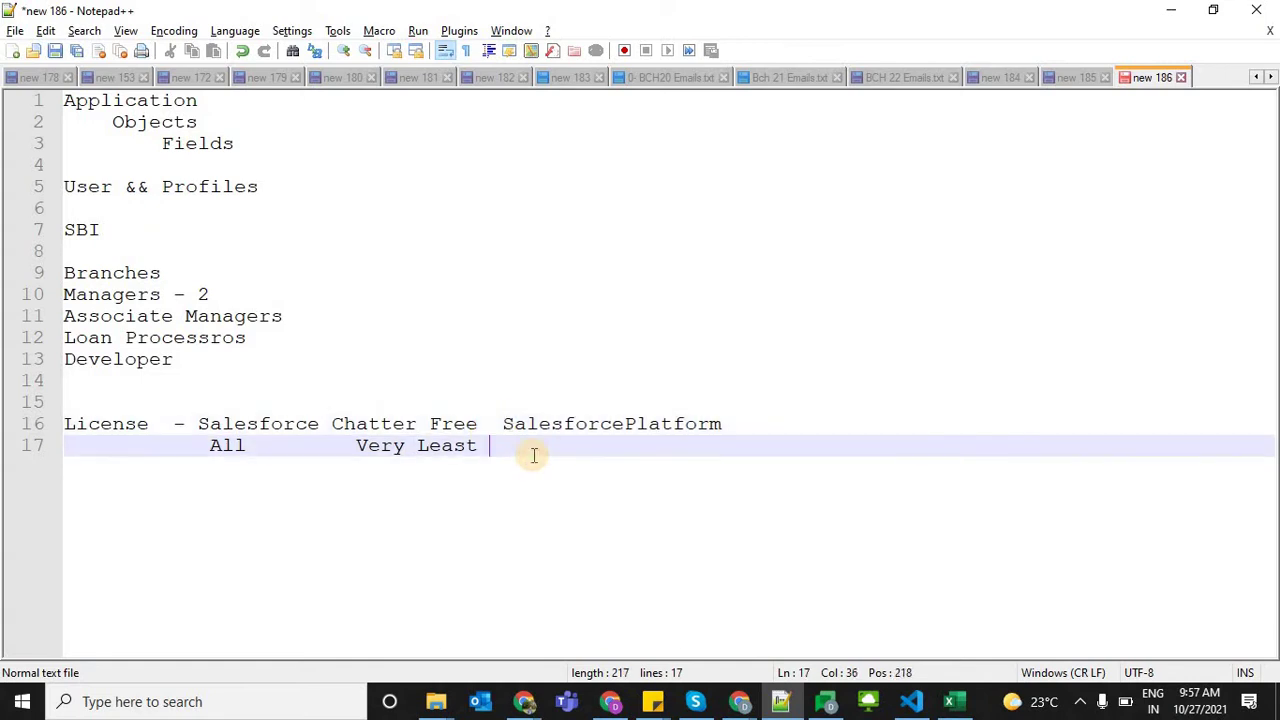
key("Tab")
type("Midium")
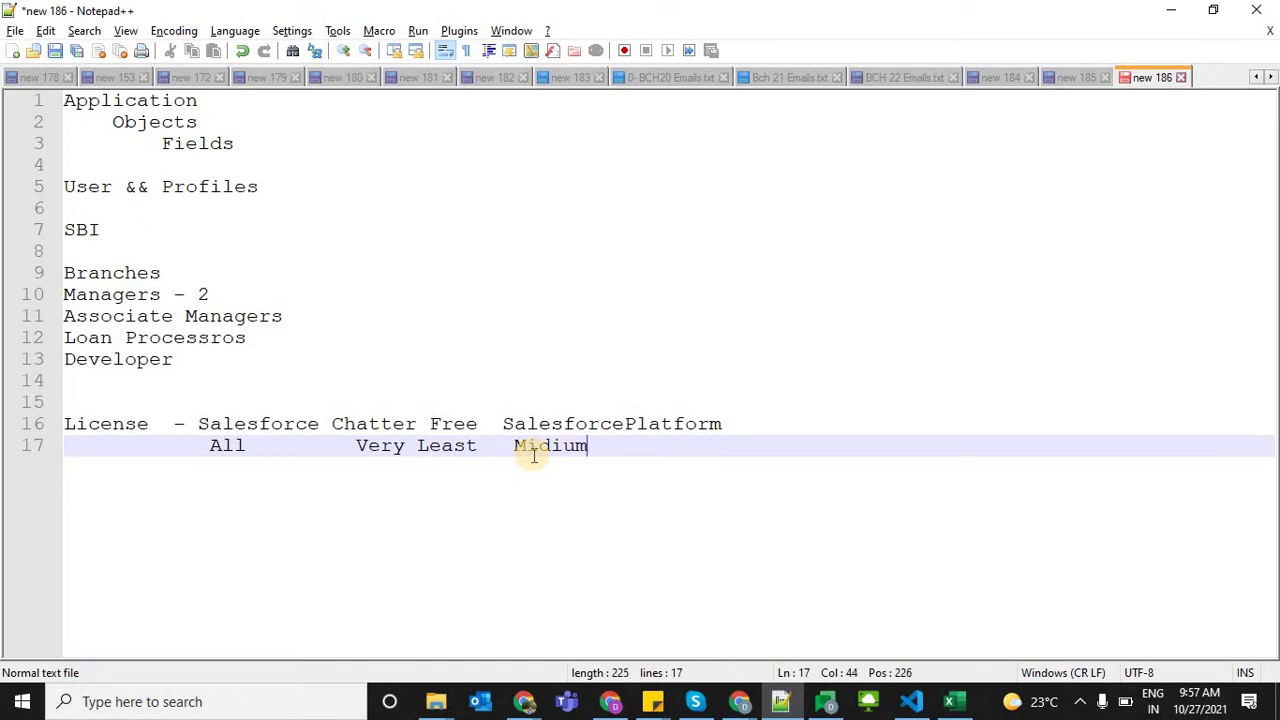
Highlight the Salesforce and All entries, then add two blank lines below the license notes
left_click_drag(250, 440, 207, 430)
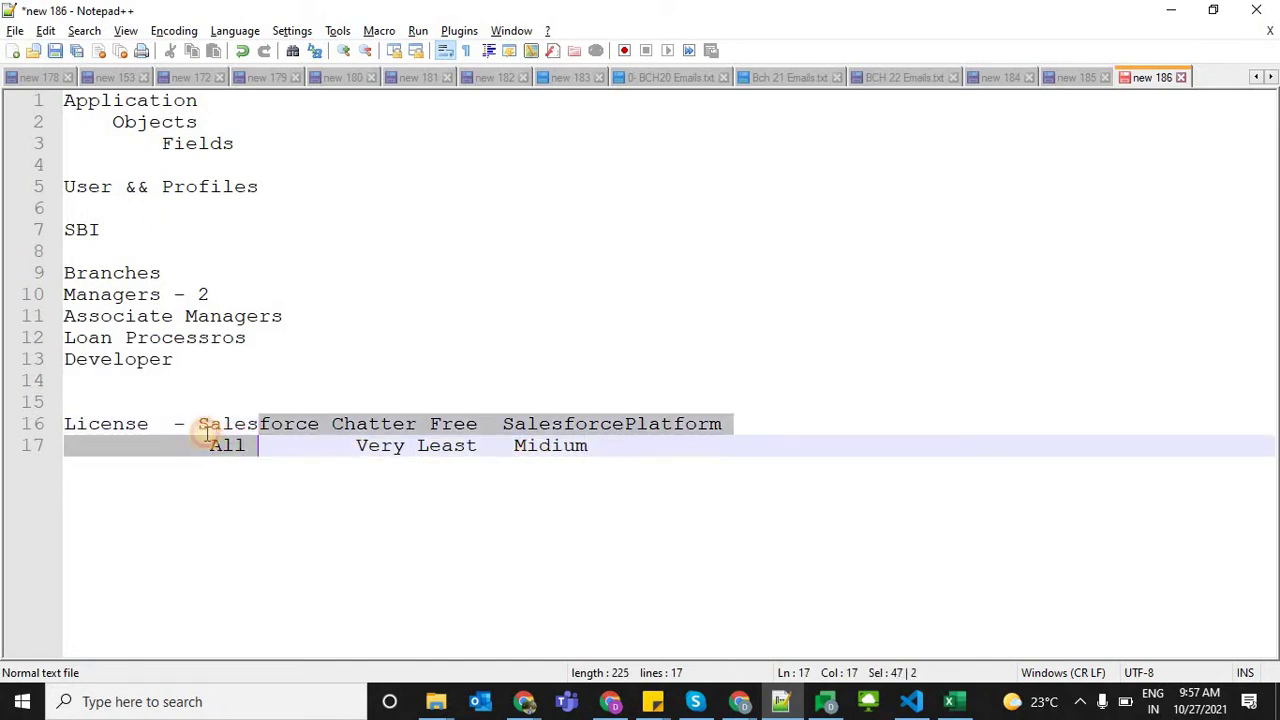
left_click(205, 430)
double_click(210, 430)
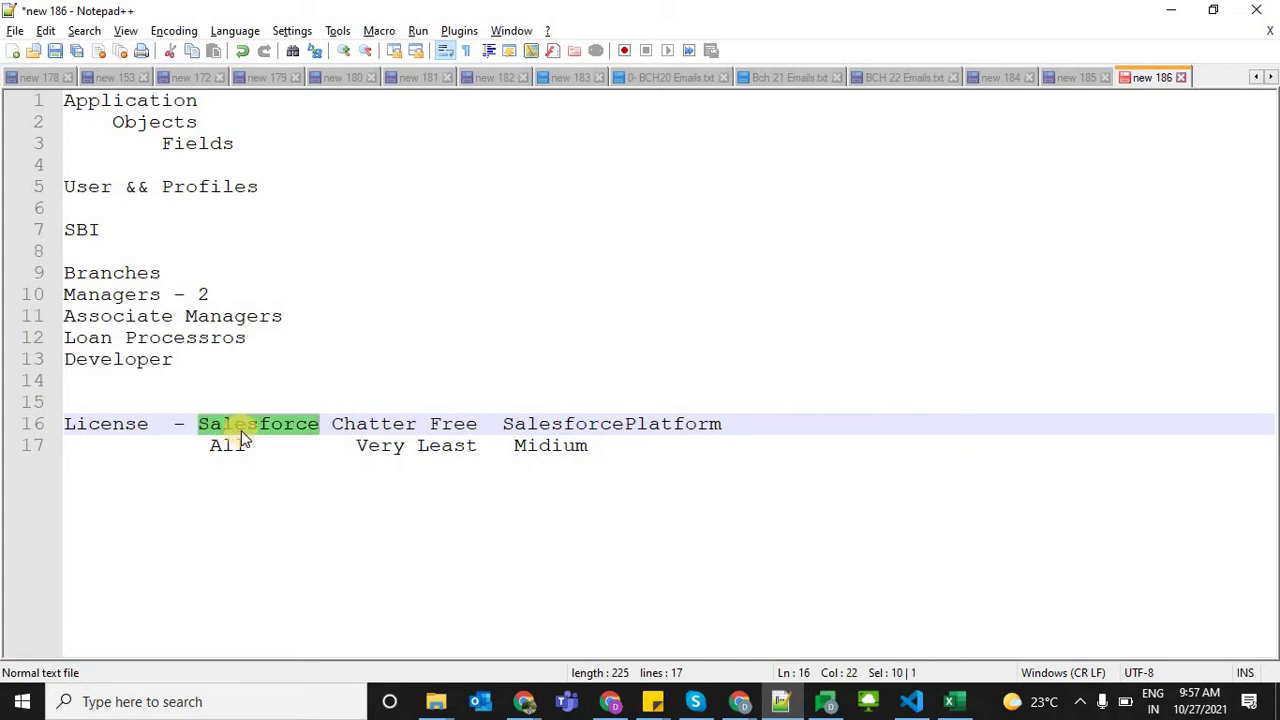
left_click(628, 485)
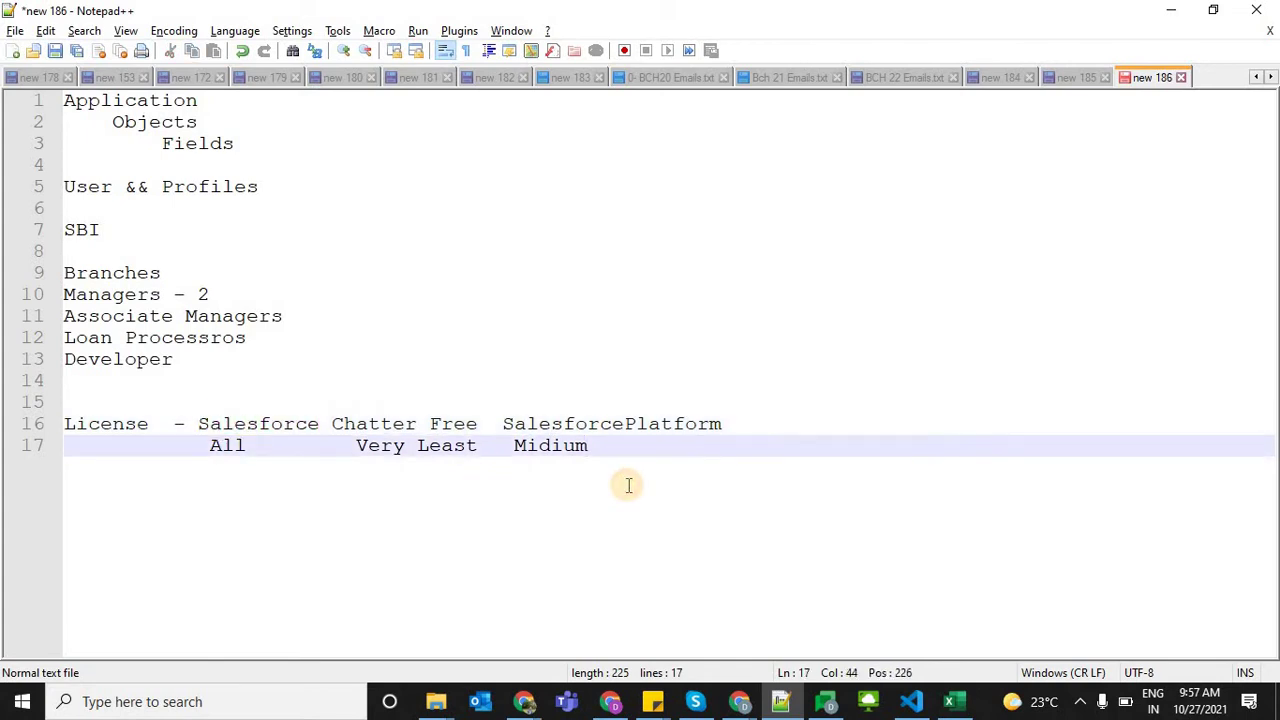
key("Return")
key("BackSpace")
key("BackSpace")
key("BackSpace")
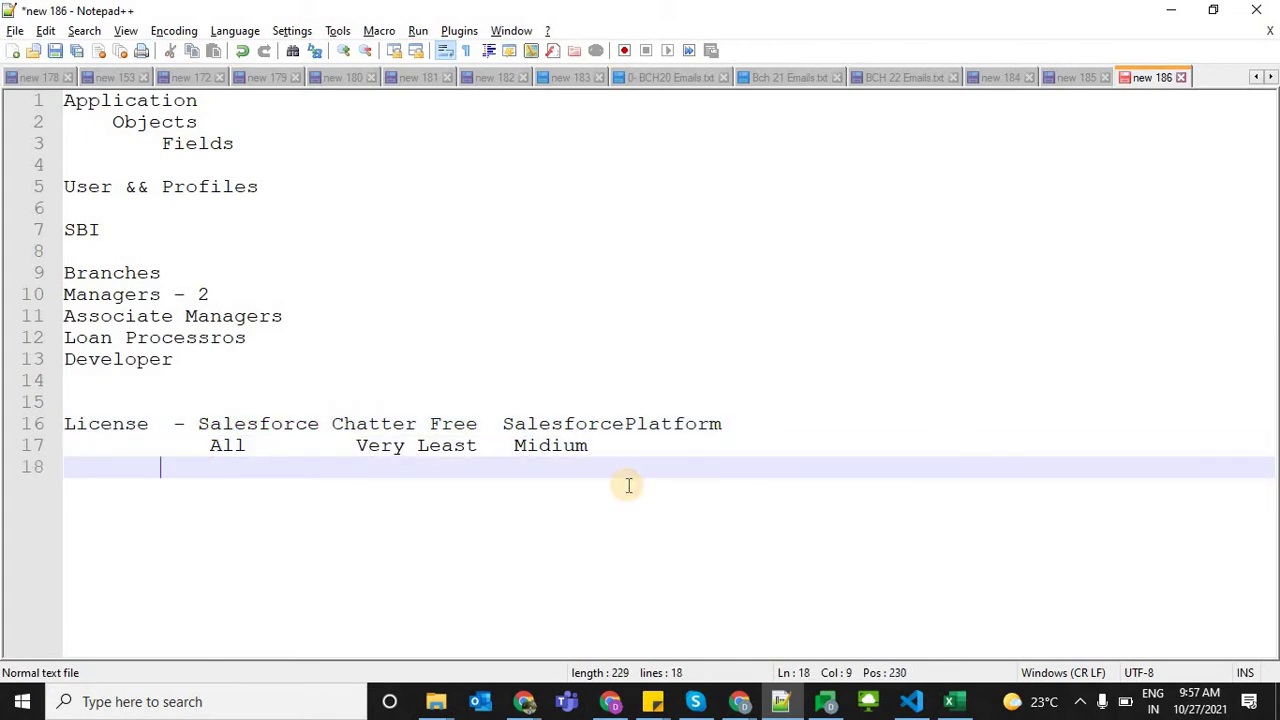
key("Return")
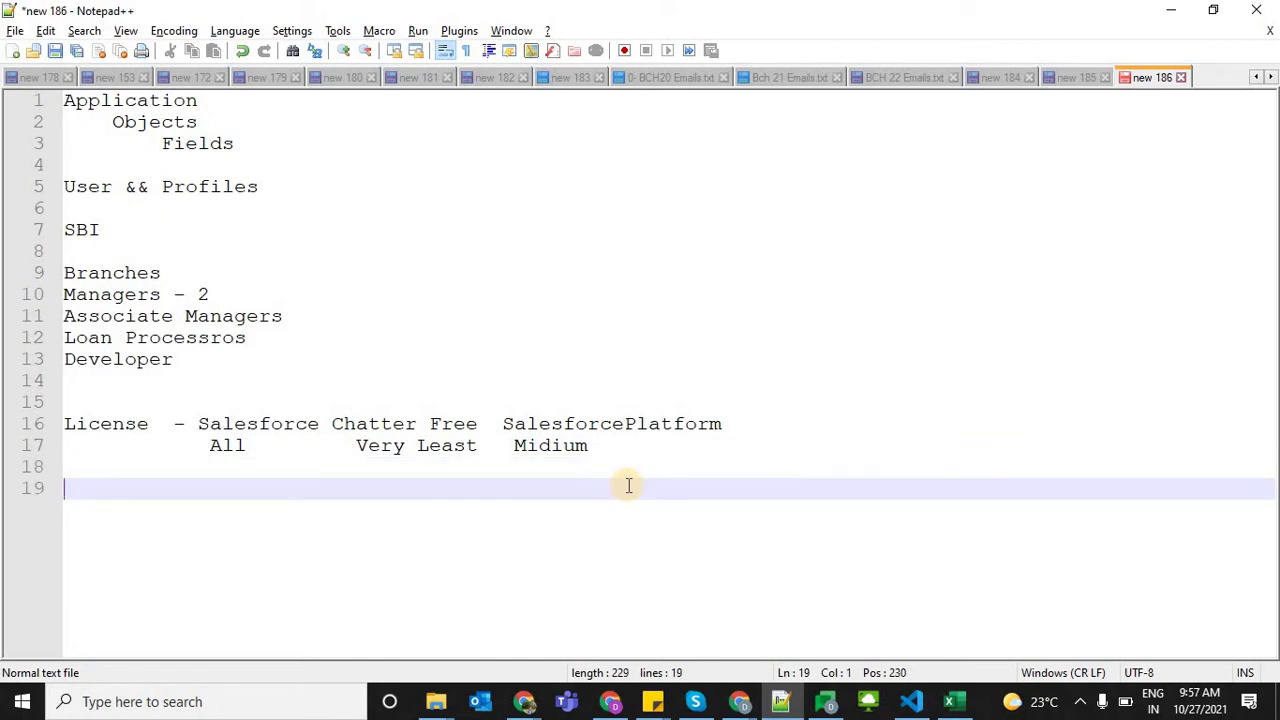
Enter 'objects', 'fields' and 'data' on separate lines below the license notes
type("objects")
key("Return")
type("fields")
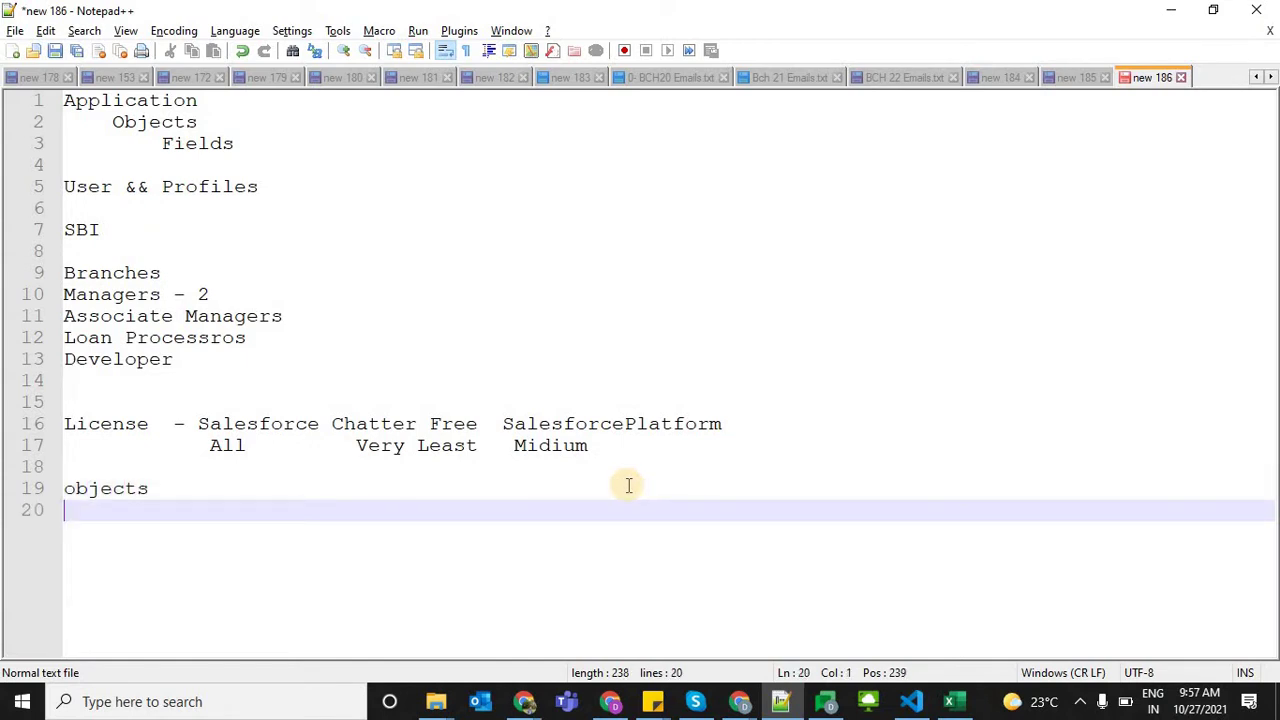
key("Return")
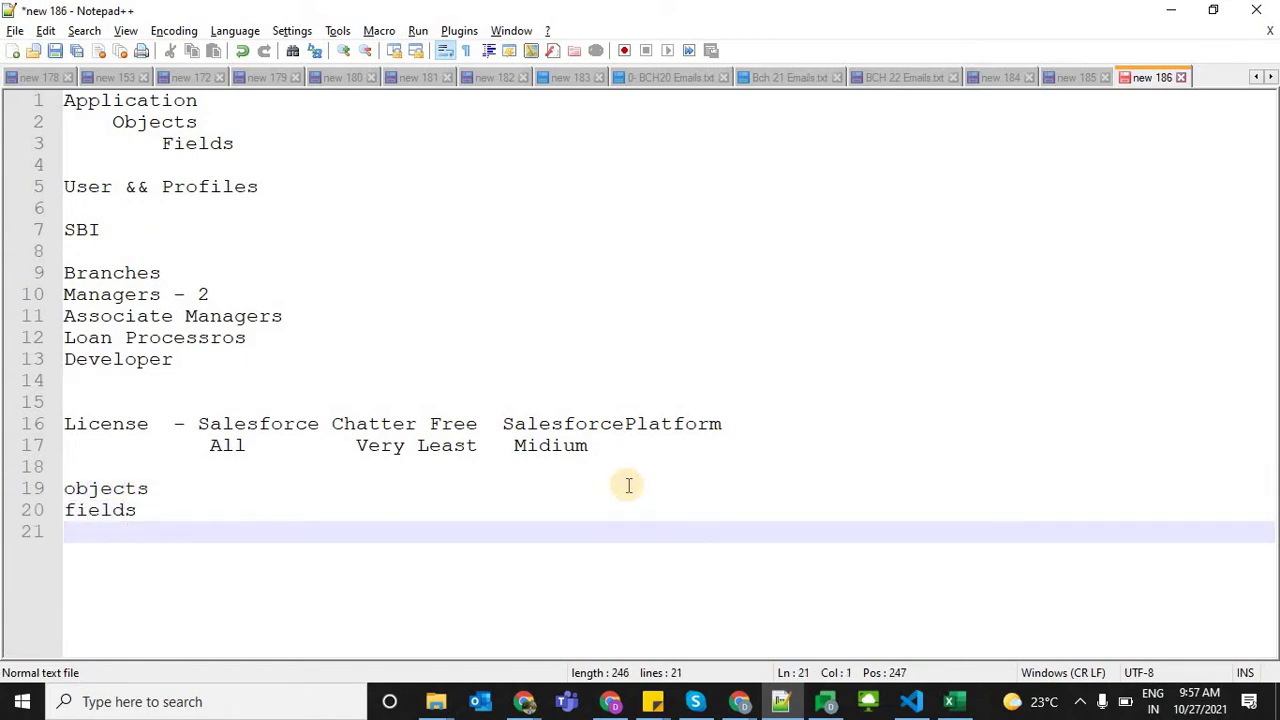
type("data")
key("Return")
Add 'report creation', 'apex program' and 'Lighitng component' as the next three lines
type("rep")
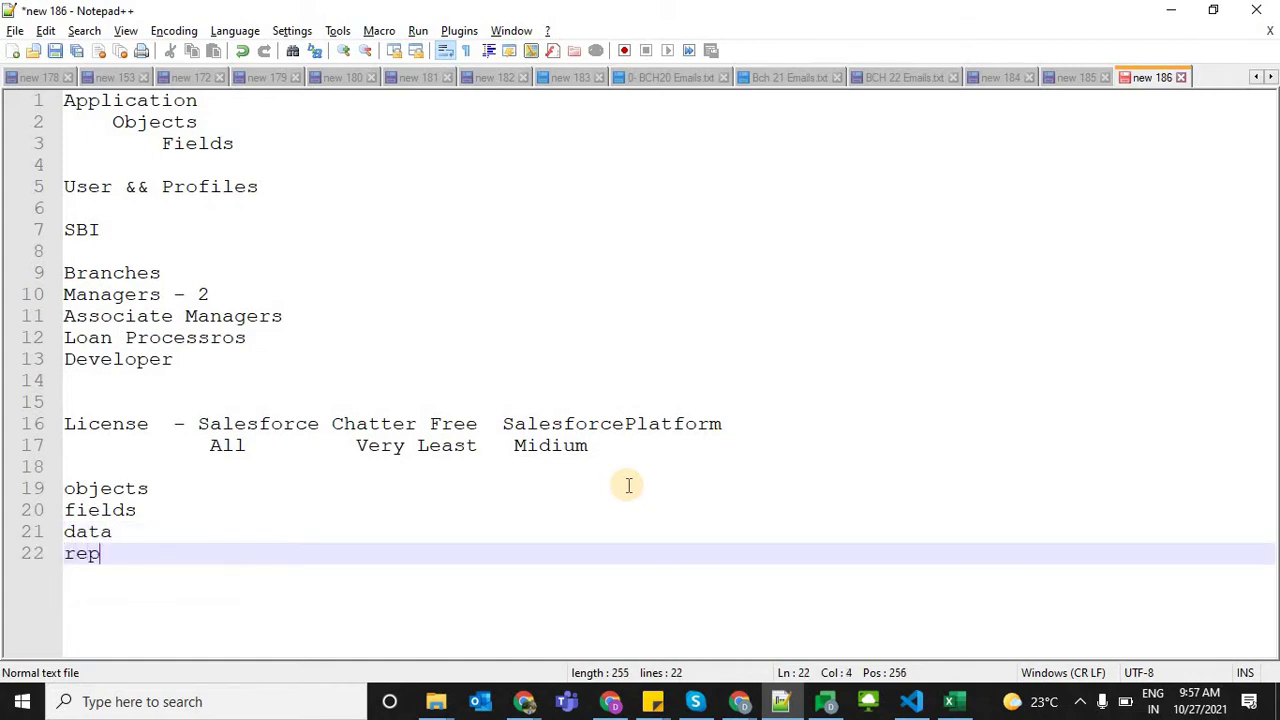
type("ort creation")
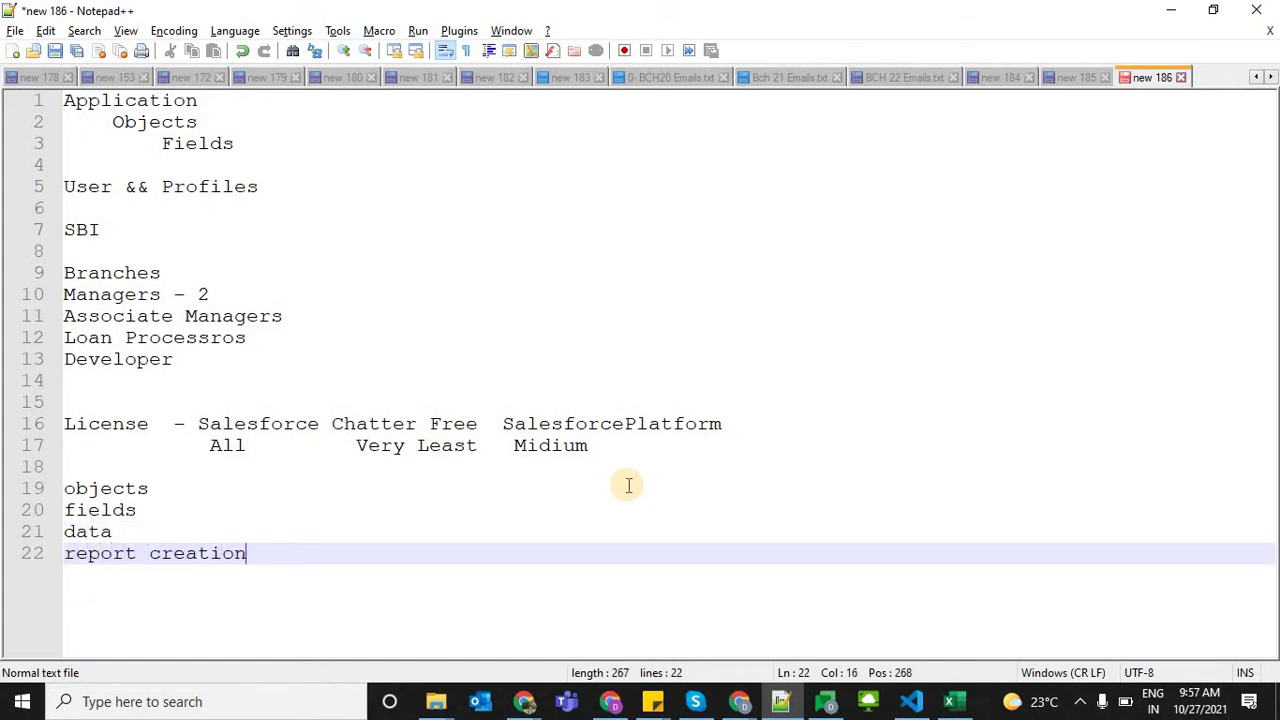
key("Return")
type("apex")
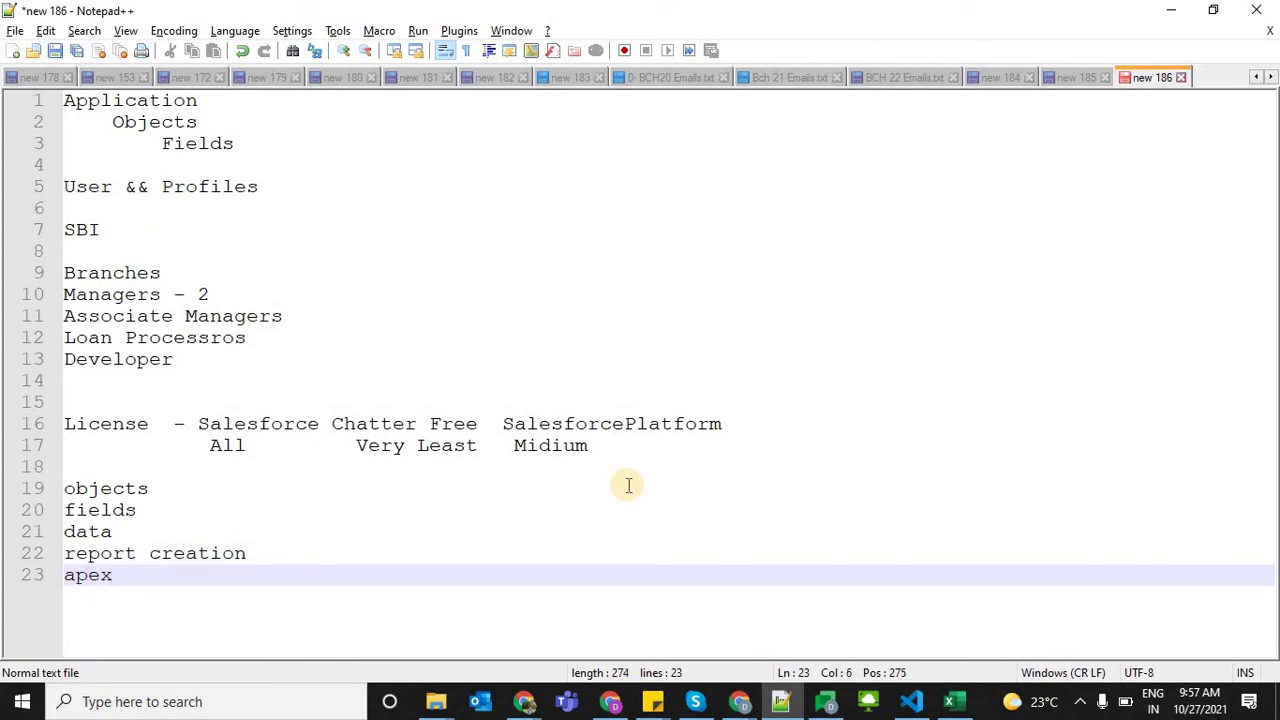
type(" program")
key("Return")
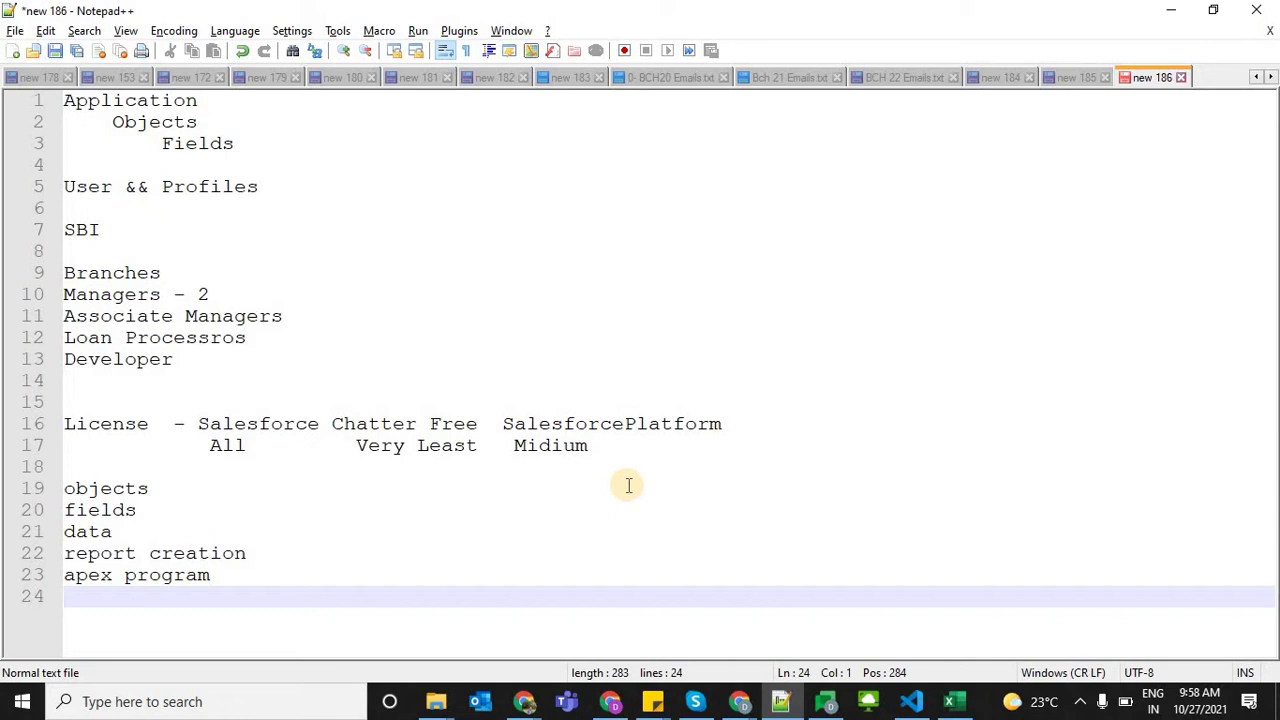
type("Ligh")
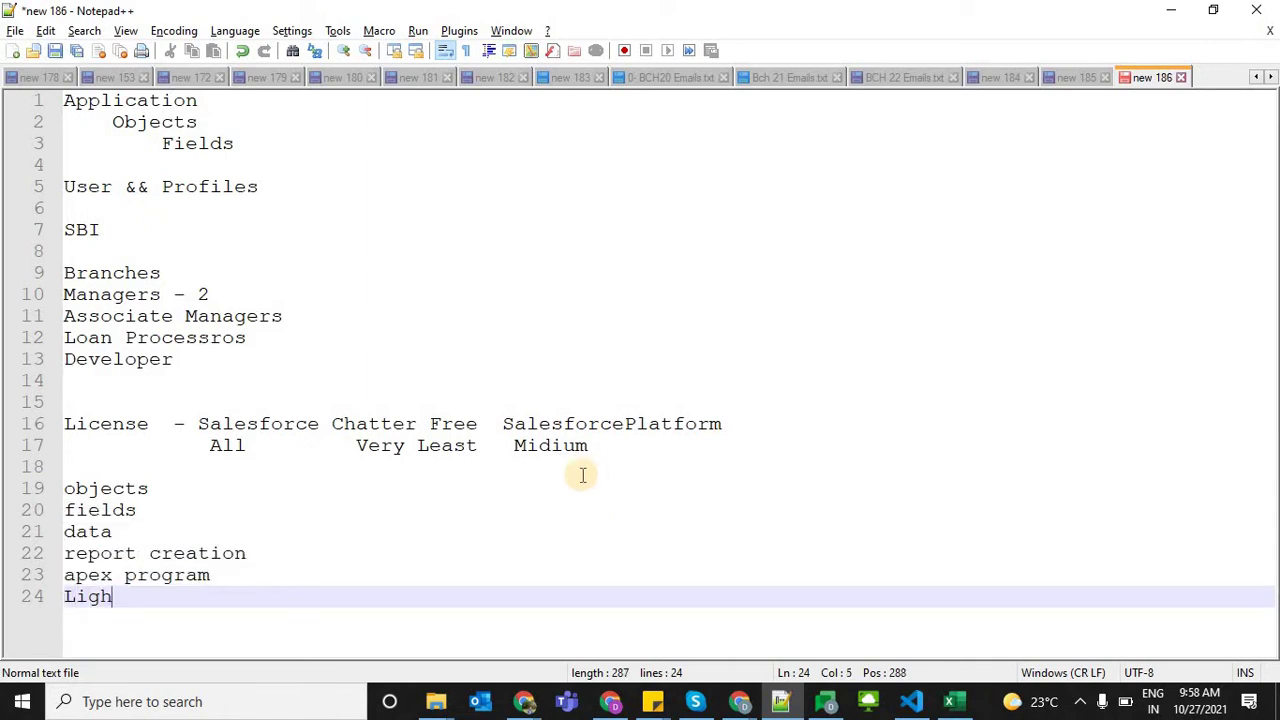
type("itng comp")
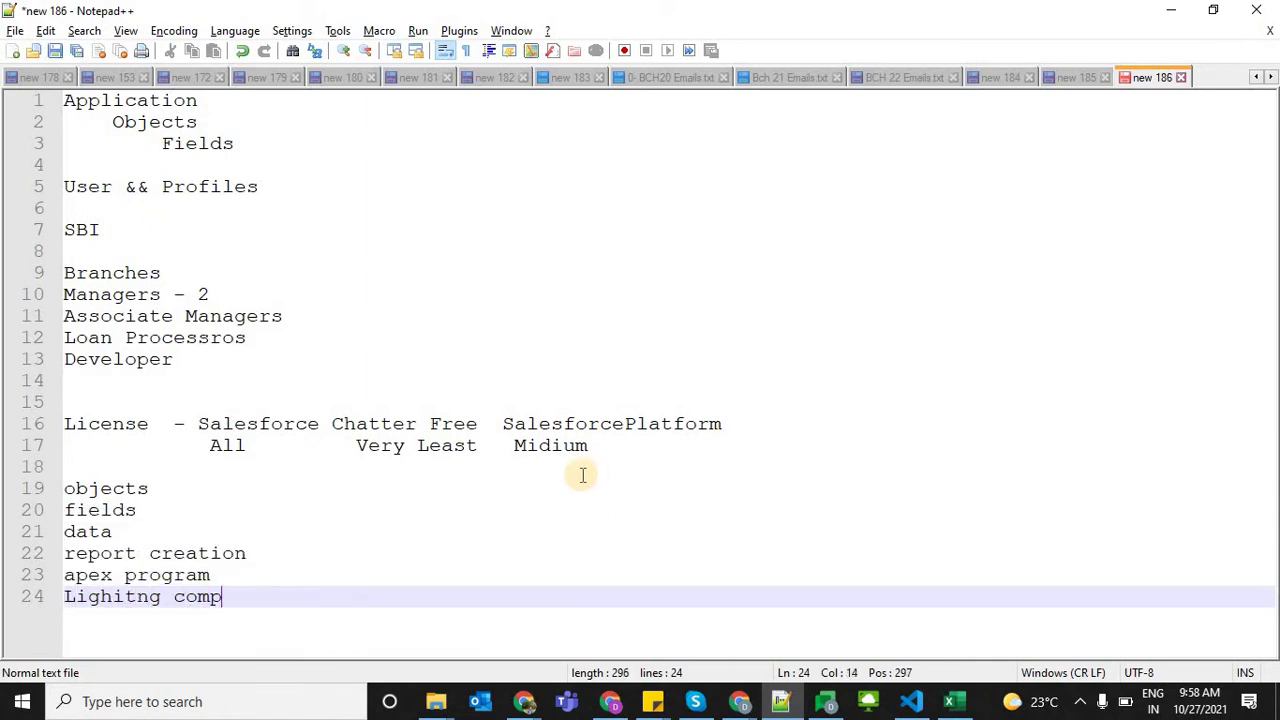
type("onent")
key("Return")
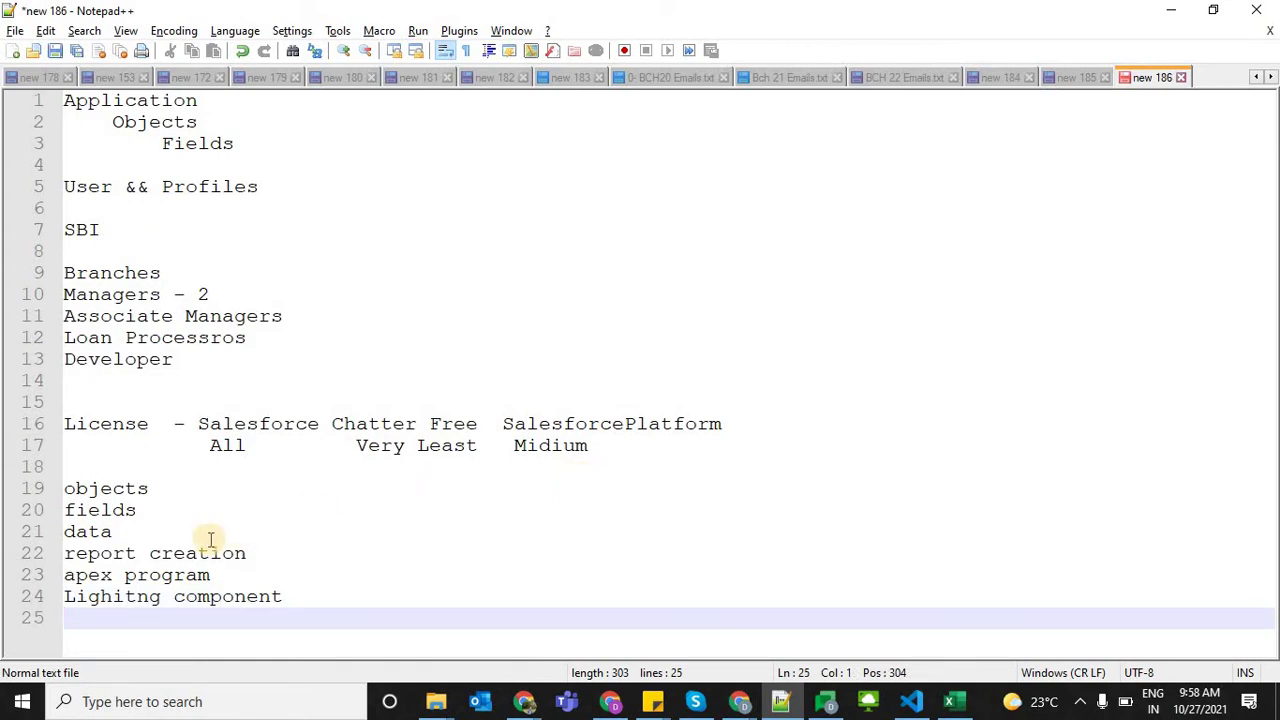
Insert 'all' before 'data' so line 21 reads 'all data'
left_click_drag(151, 531, 38, 536)
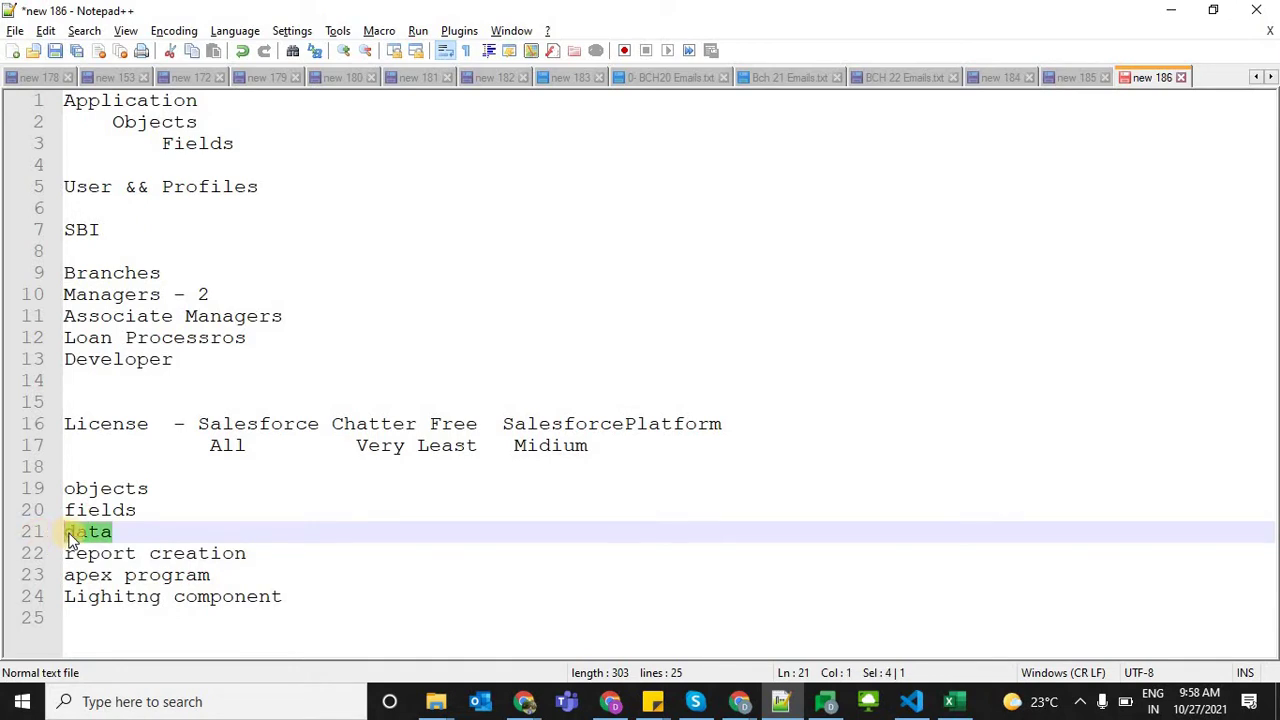
left_click(70, 537)
type("all")
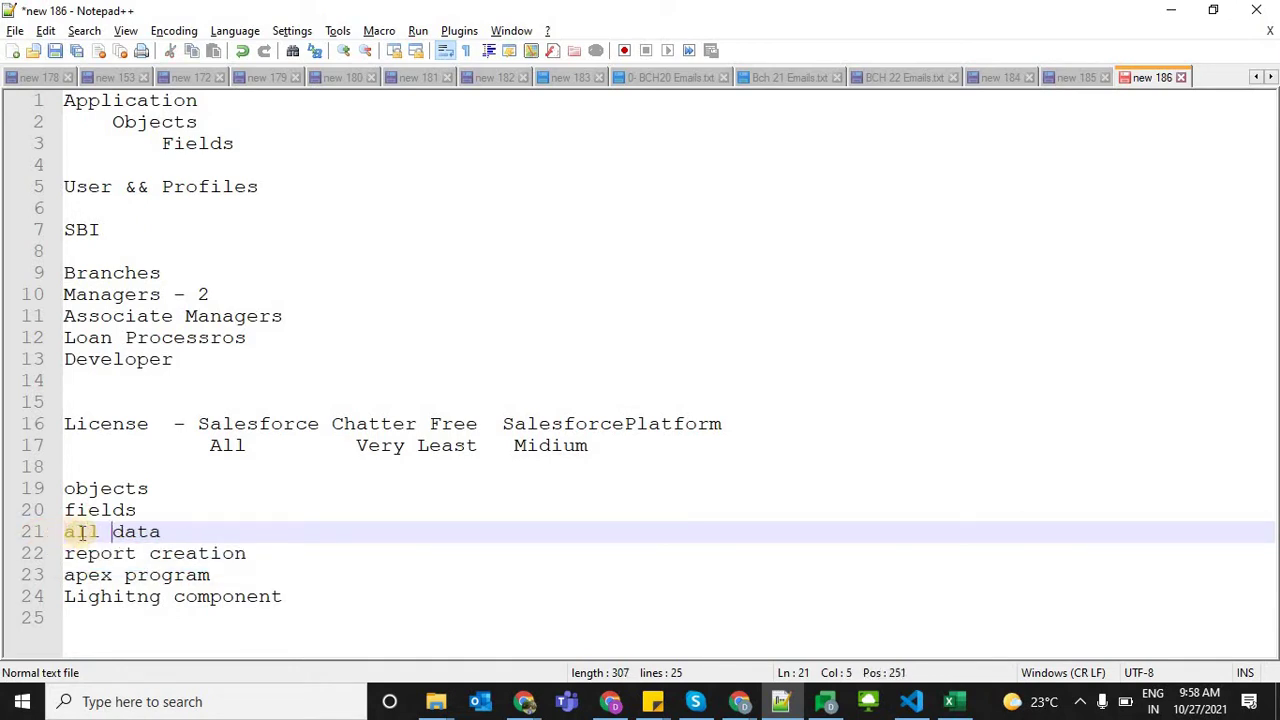
left_click(163, 531)
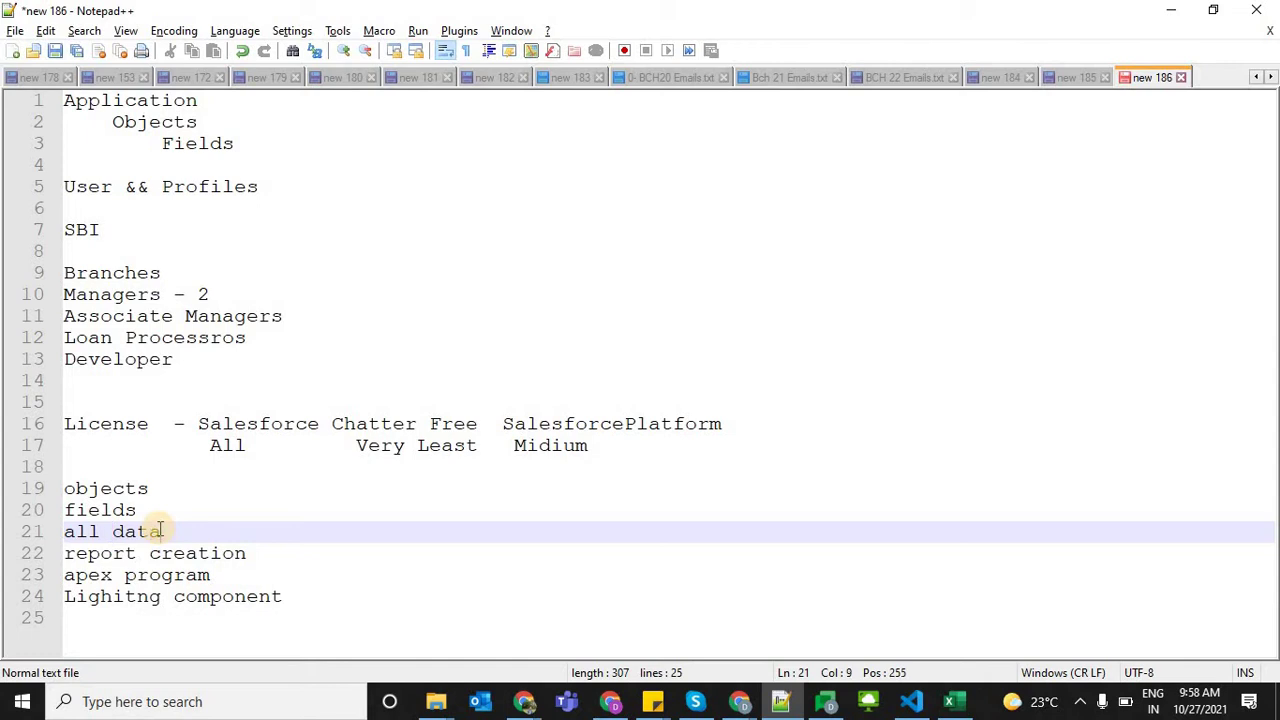
Highlight 'objects', 'License', 'Salesforce' and the whole capability list while explaining them
left_click(60, 531, "shift")
double_click(60, 490)
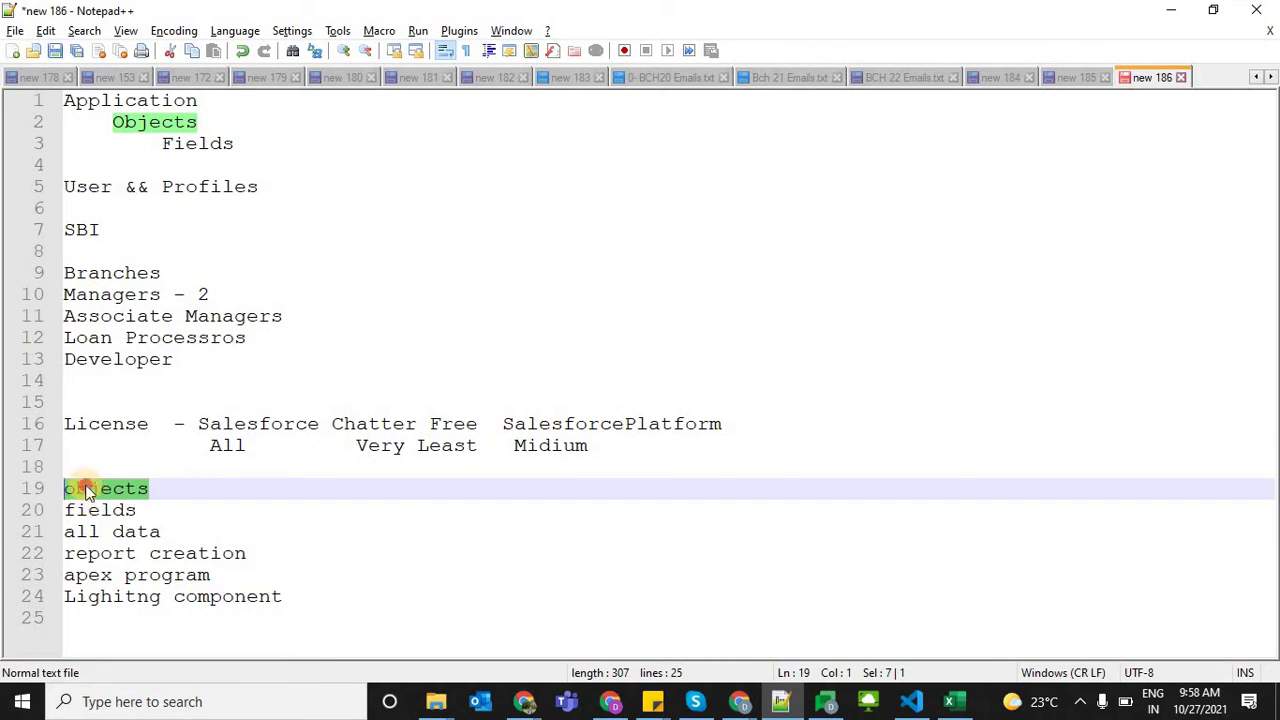
double_click(72, 488)
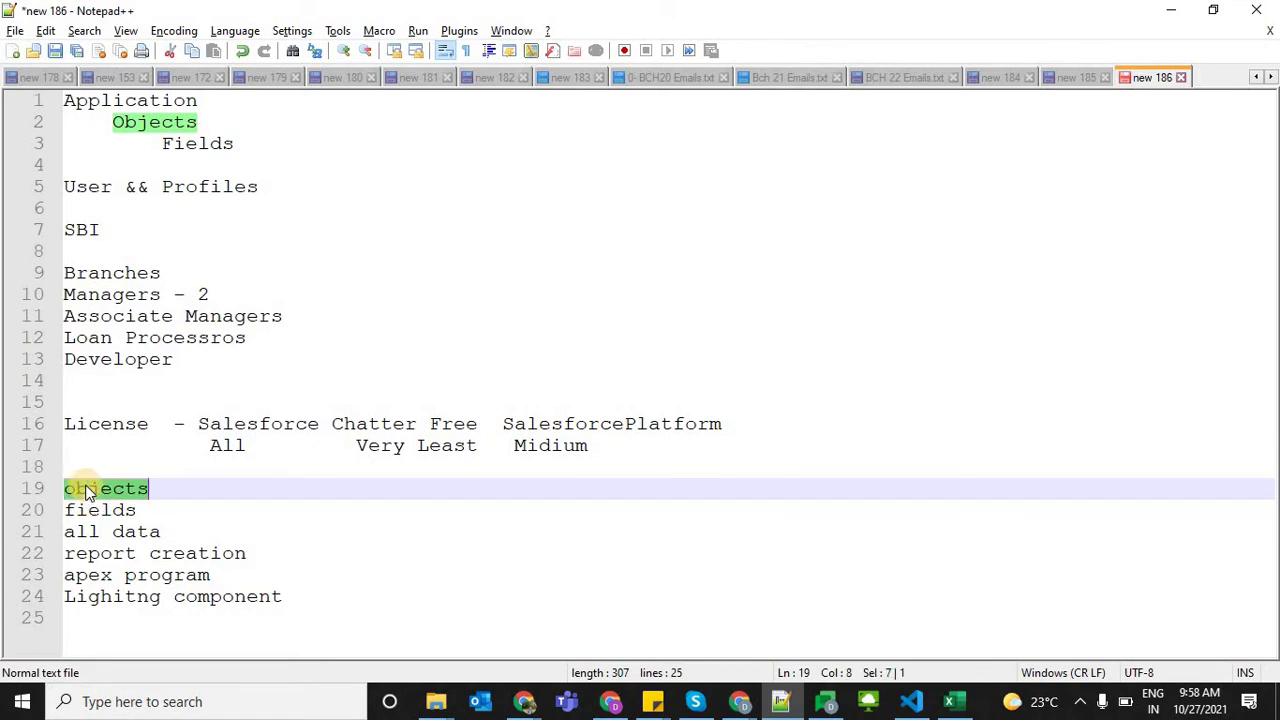
double_click(96, 424)
double_click(244, 424)
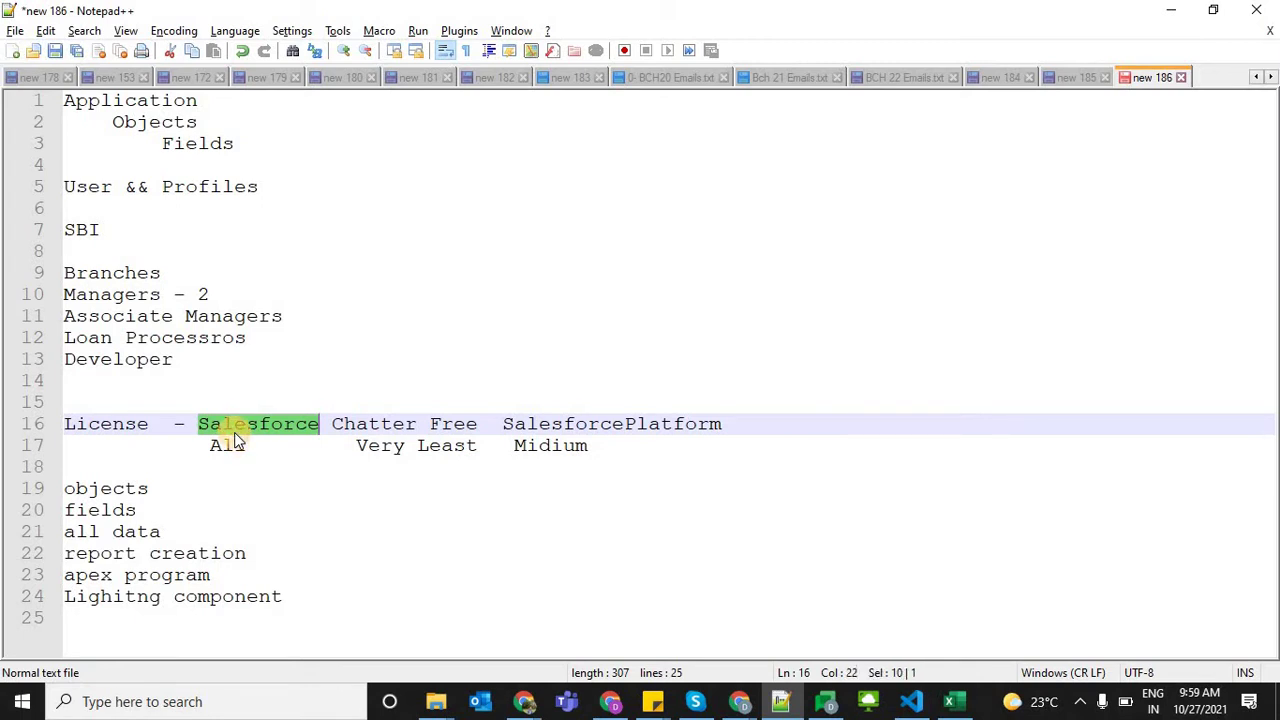
left_click(303, 600)
left_click(64, 489, "shift")
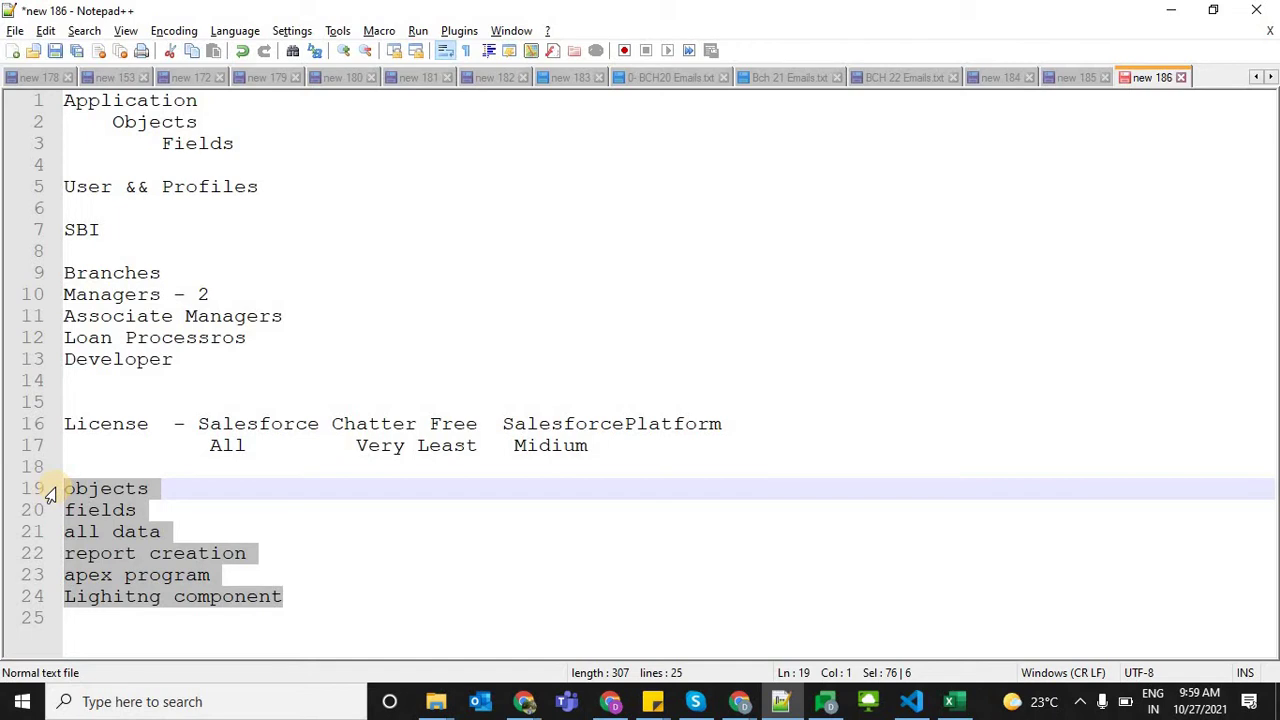
left_click(183, 511)
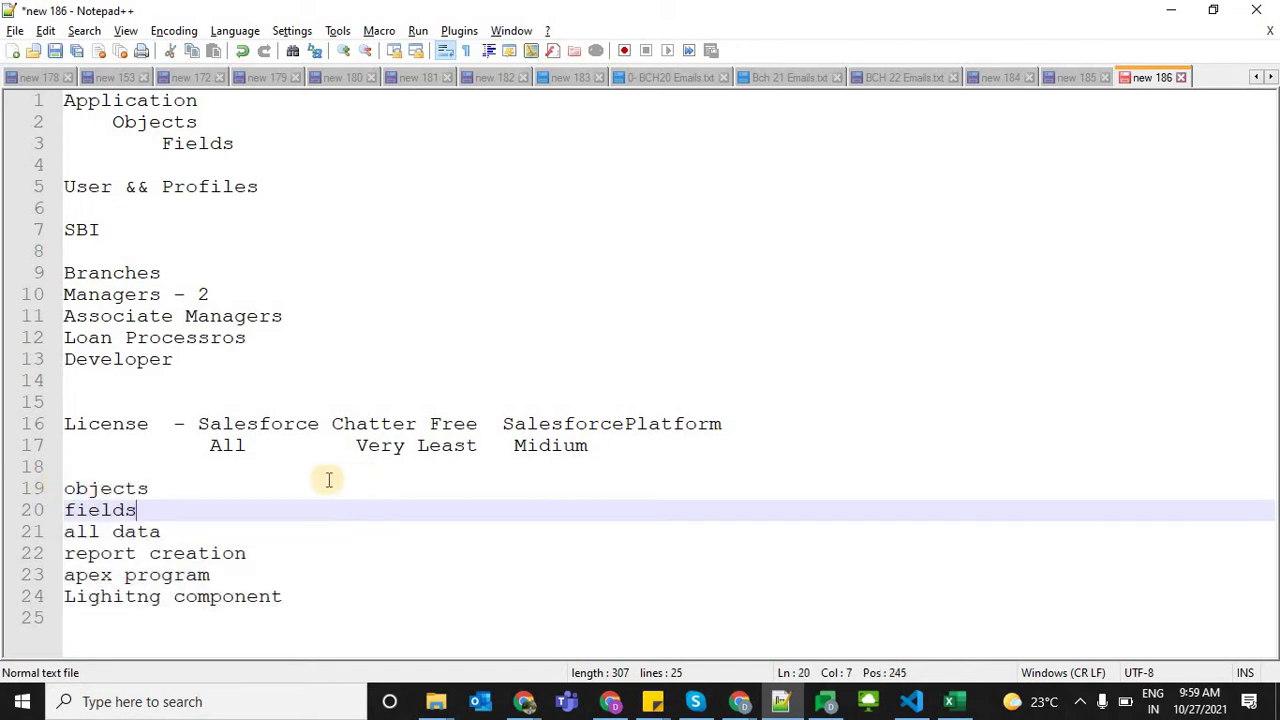
left_click(118, 467)
Add a 'Person A with' heading line above the capability list
double_click(252, 425)
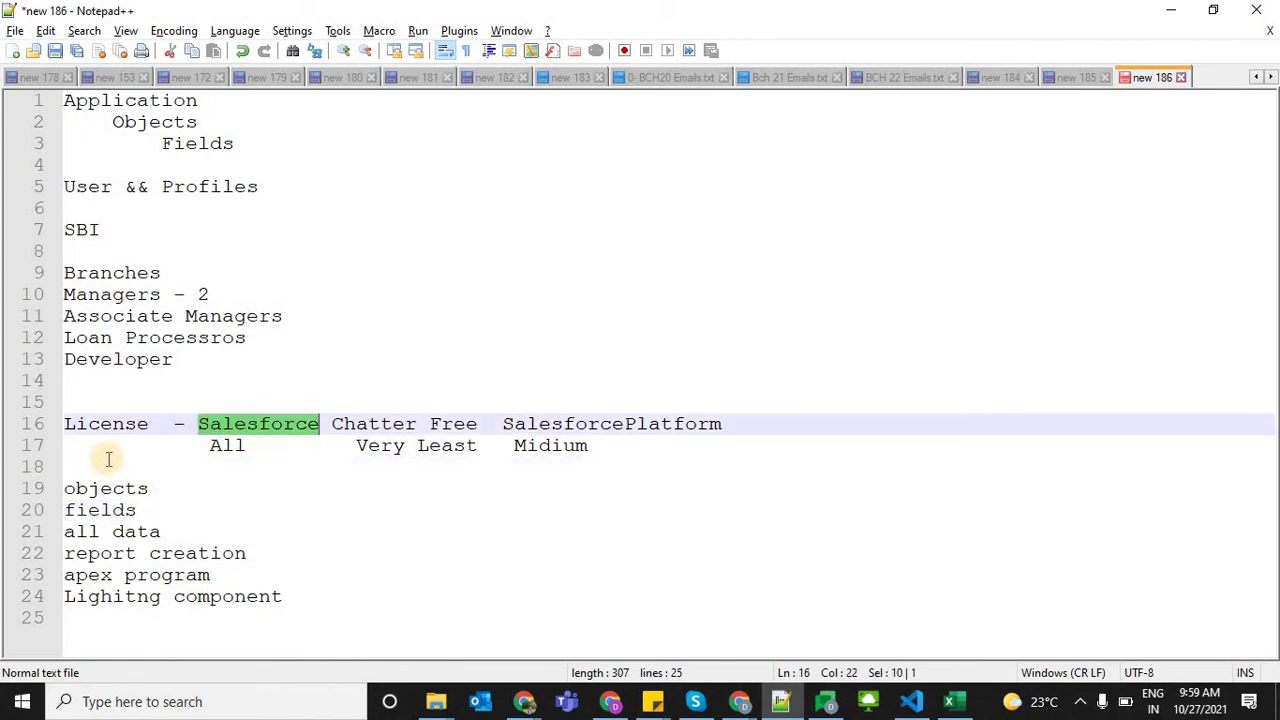
left_click(88, 463)
key("Return")
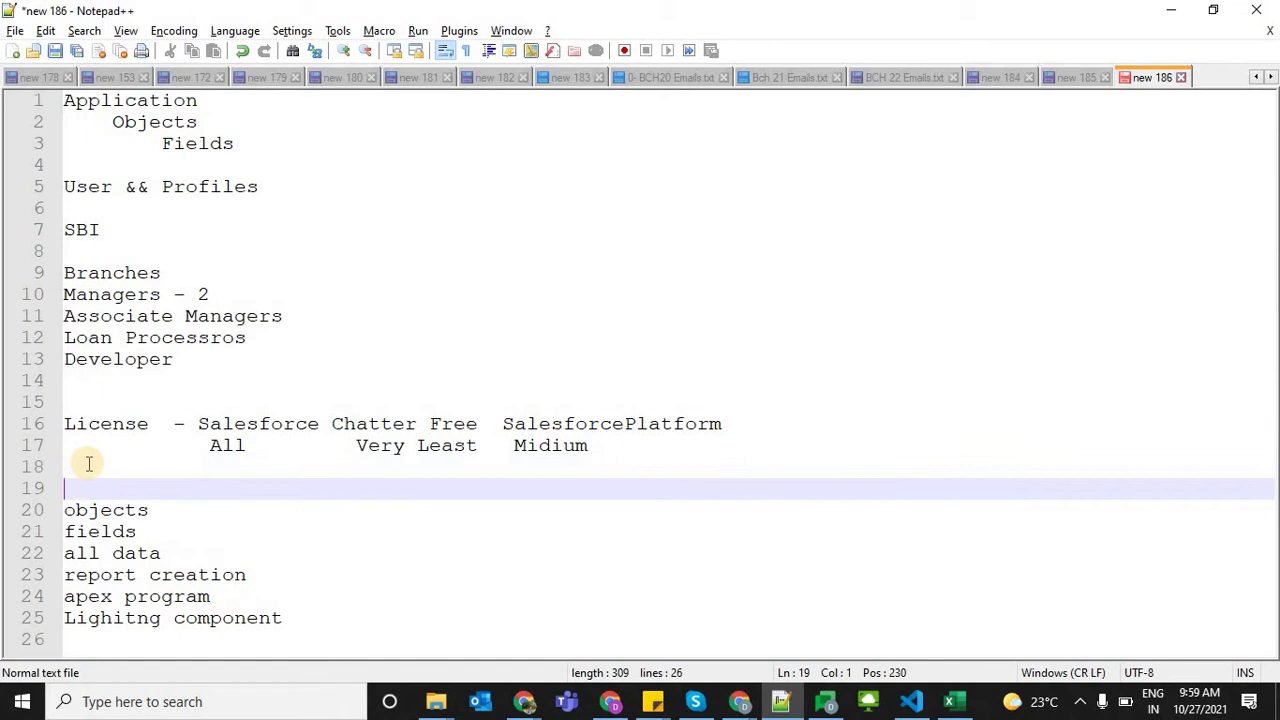
type("Persson")
key("BackSpace")
key("BackSpace")
key("BackSpace")
type("on A with profile and")
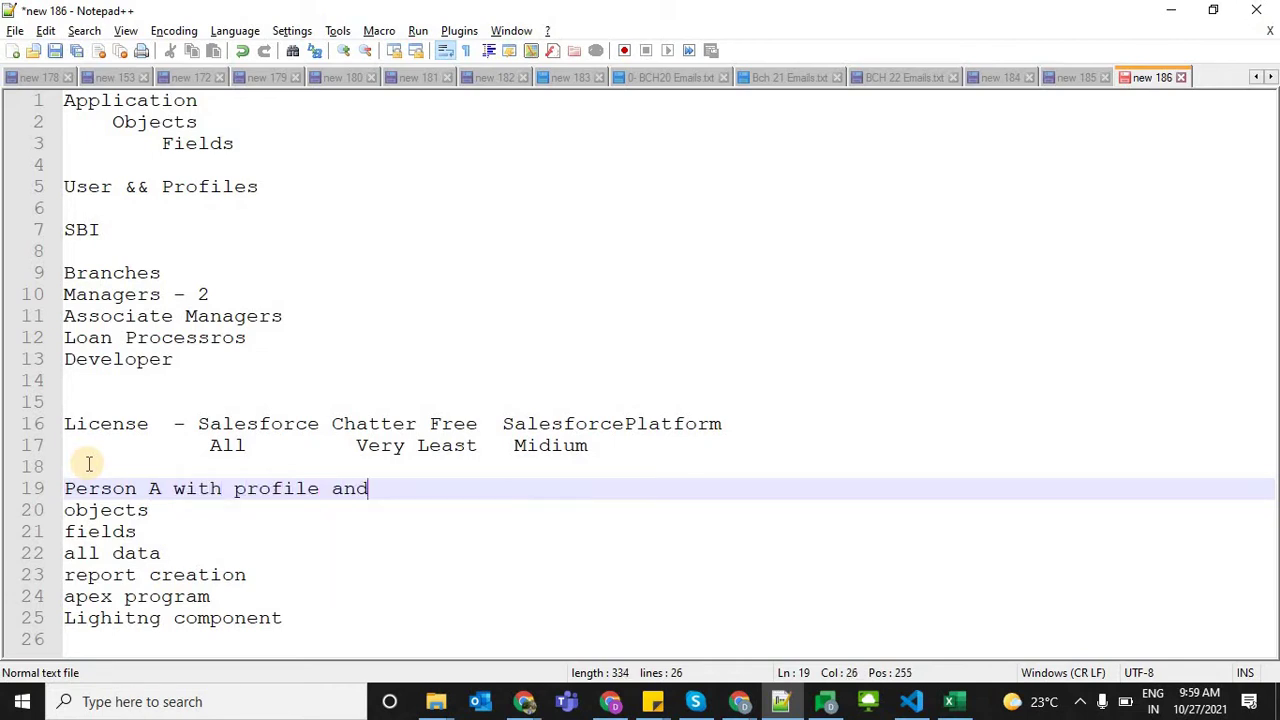
key("BackSpace")
key("BackSpace")
key("BackSpace")
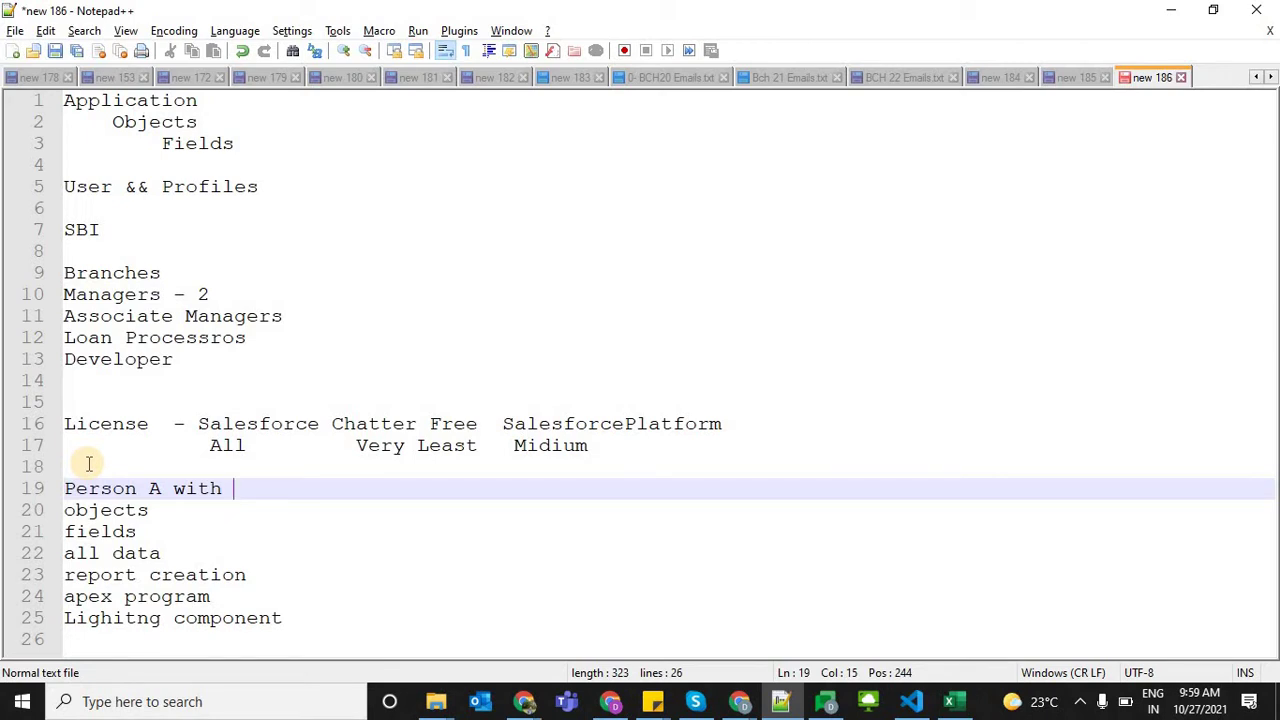
Highlight the Salesforce license and the objects-to-Lighitng component list while explaining
double_click(226, 426)
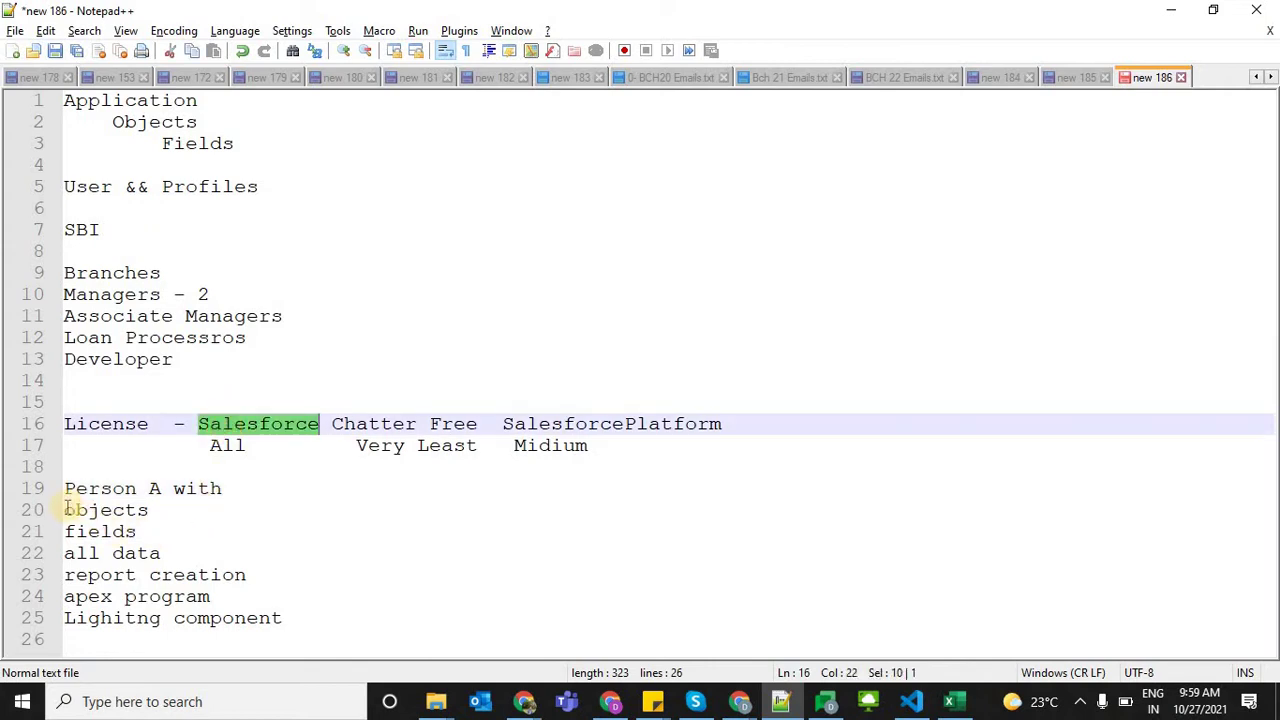
left_click_drag(66, 510, 417, 617)
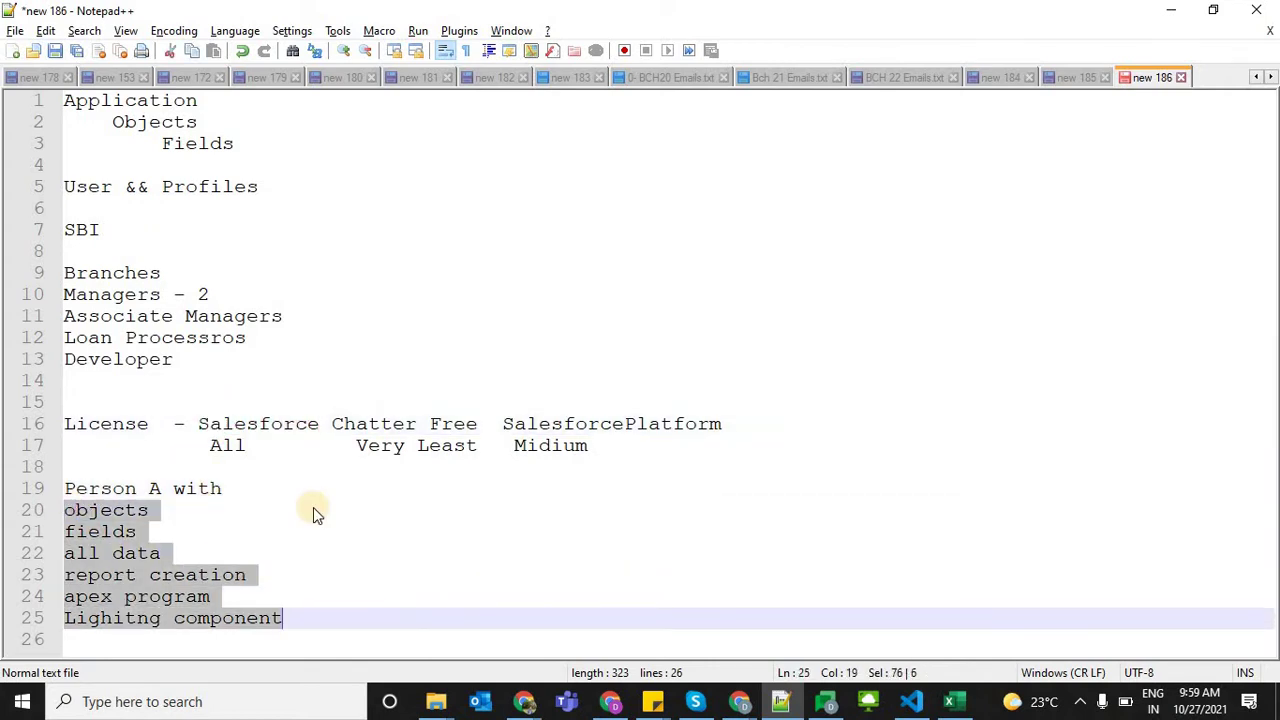
right_click(163, 477)
left_click(220, 466)
left_click(224, 488)
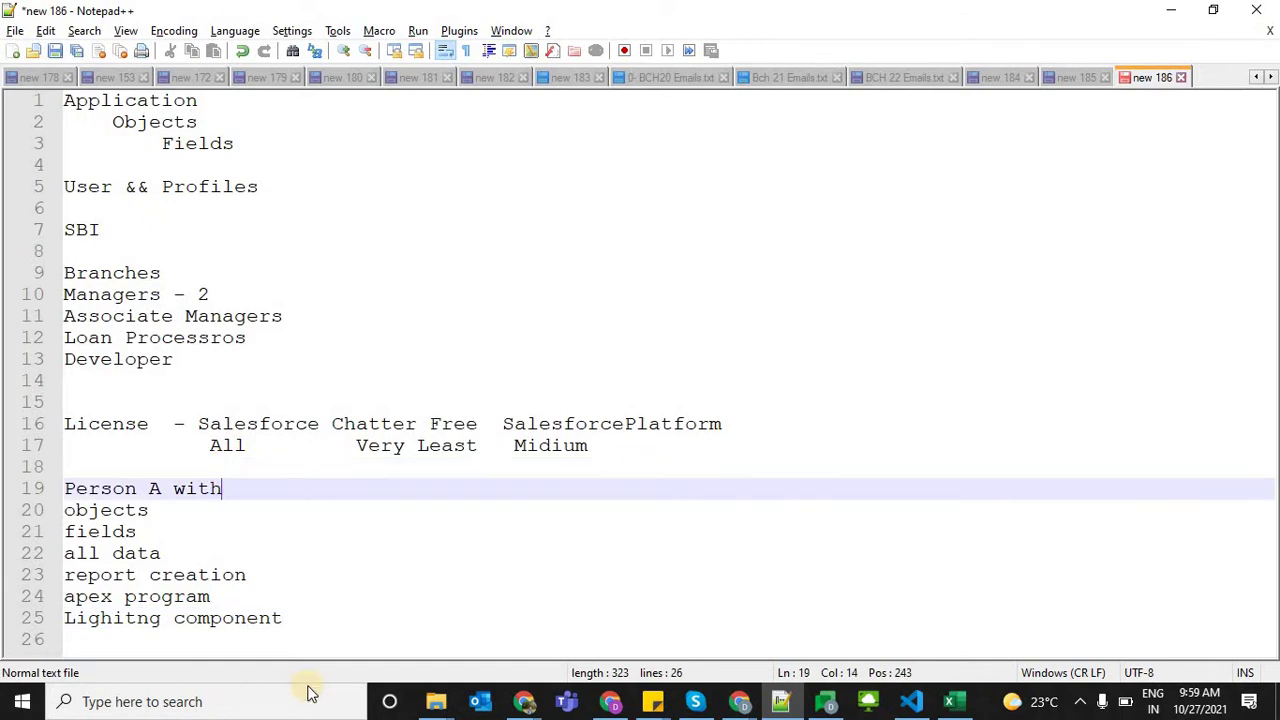
left_click_drag(284, 618, 66, 515)
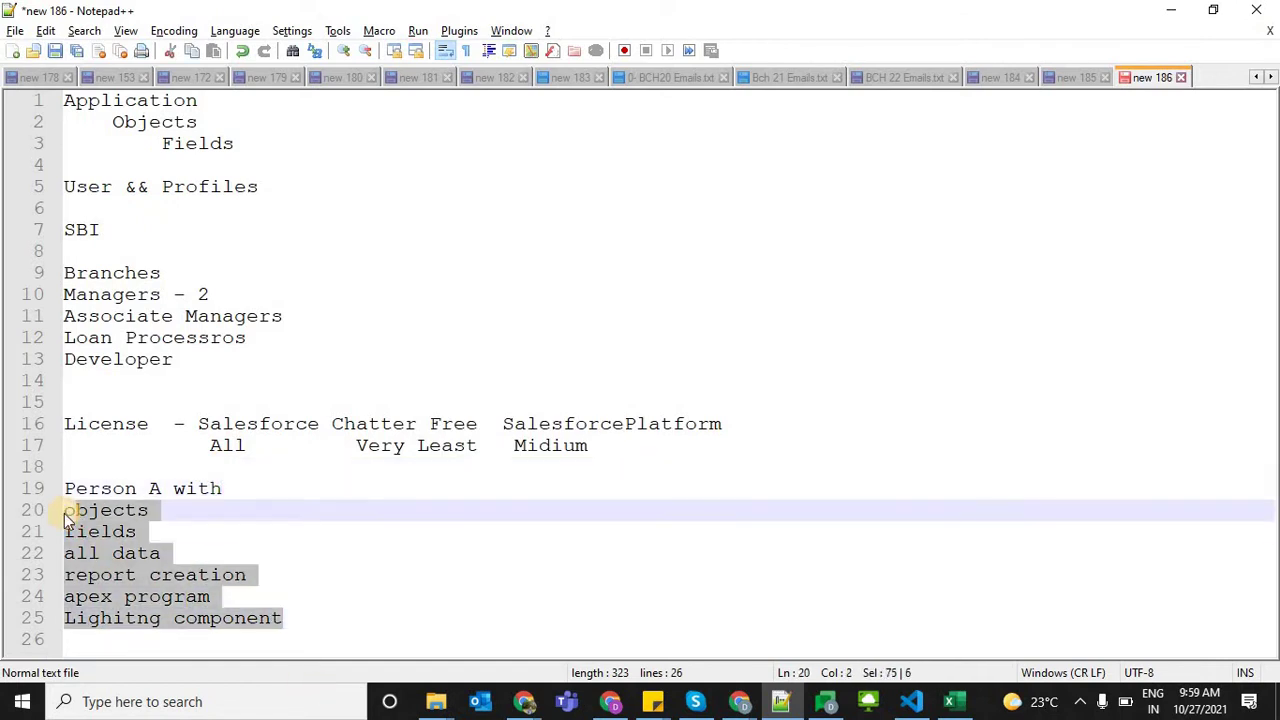
left_click(170, 538)
left_click(211, 489)
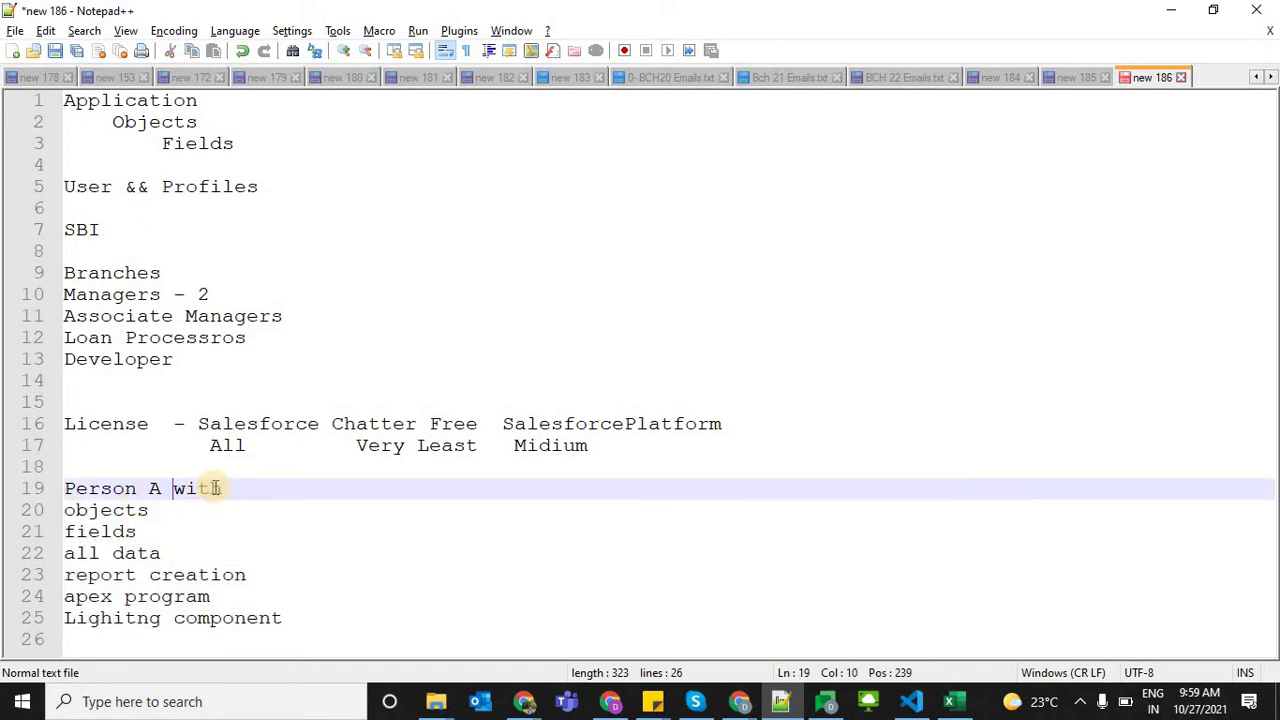
left_click(382, 481)
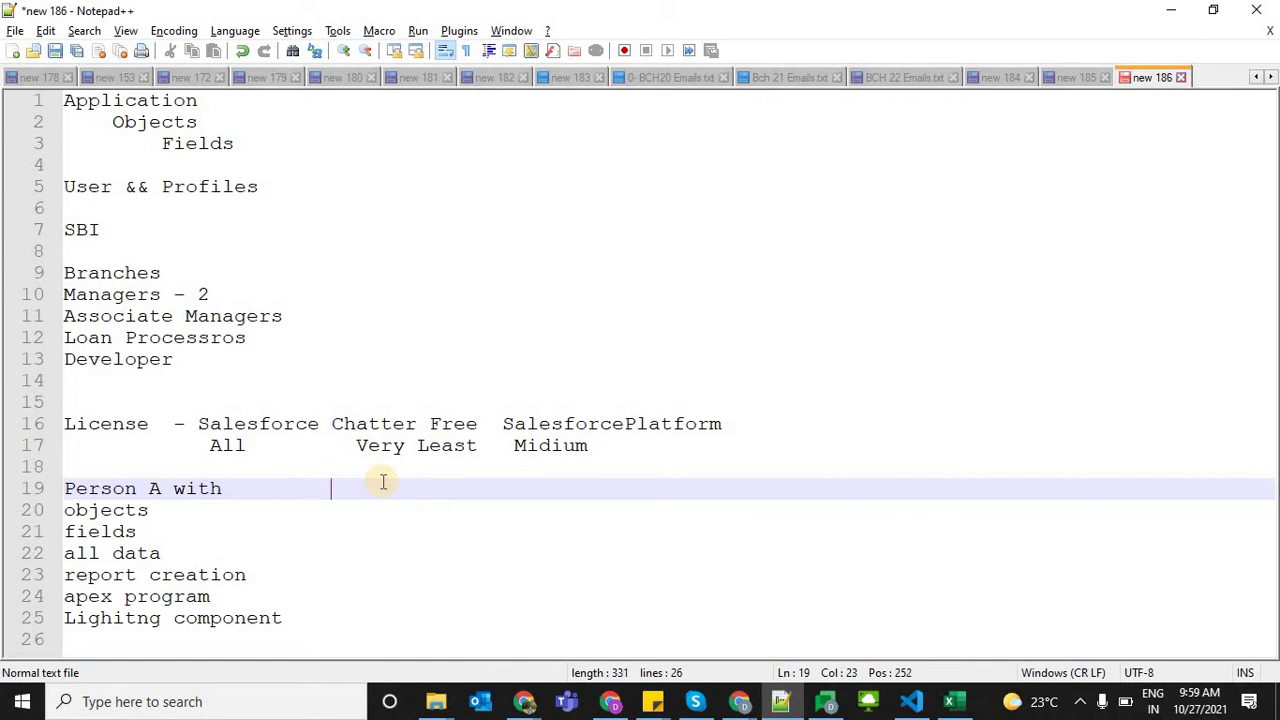
Add 'Person B' beside Person A, point out Chatter Free and the list, then return to Salesforce
type("P")
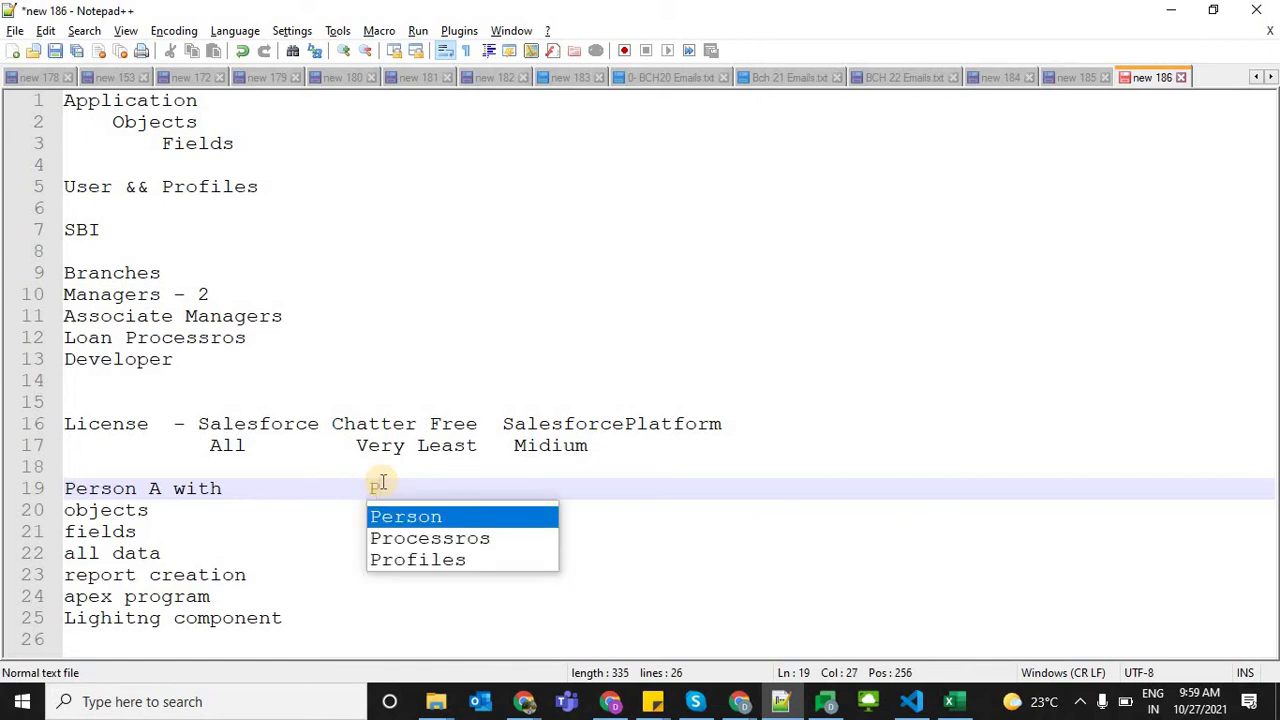
type("erson B")
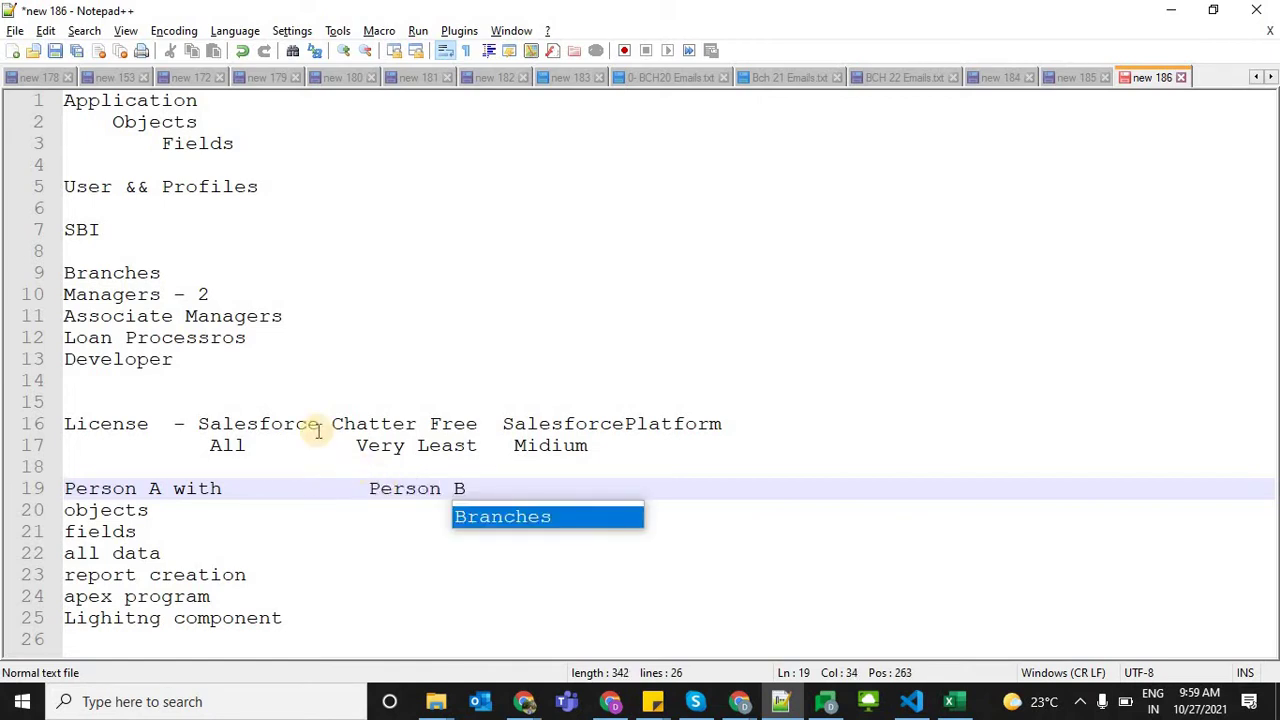
left_click_drag(331, 420, 481, 421)
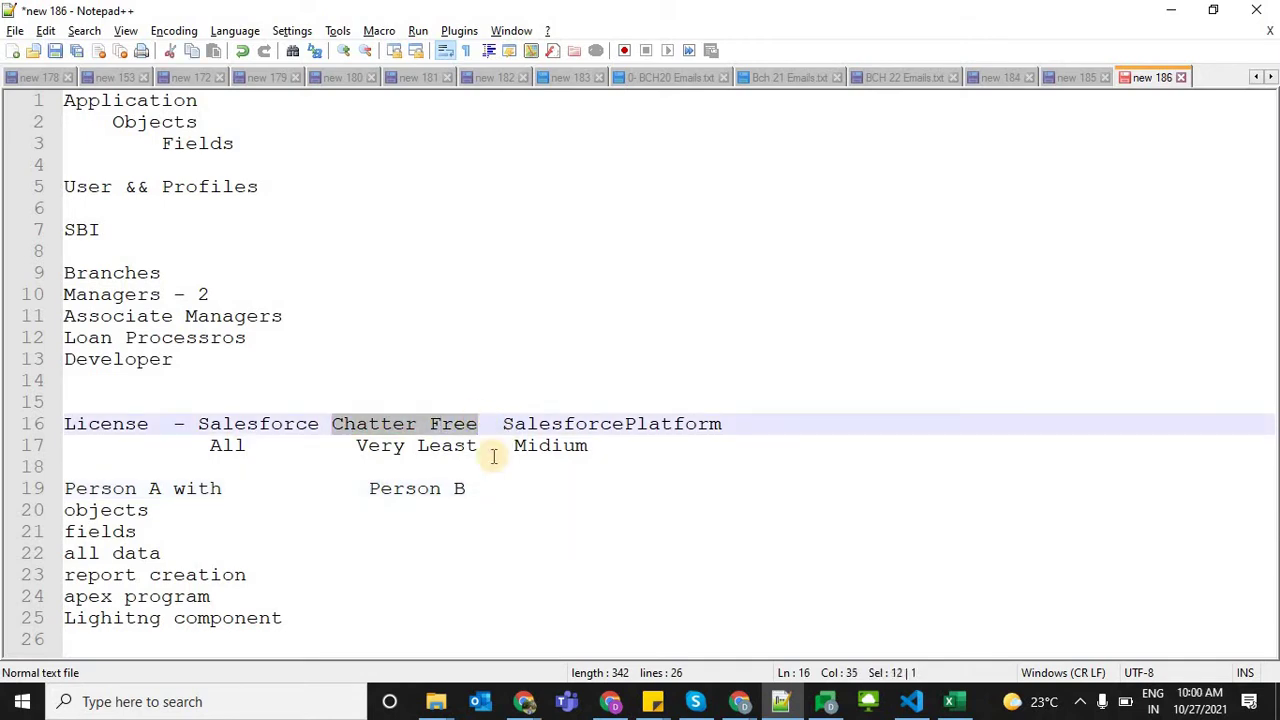
left_click(417, 527)
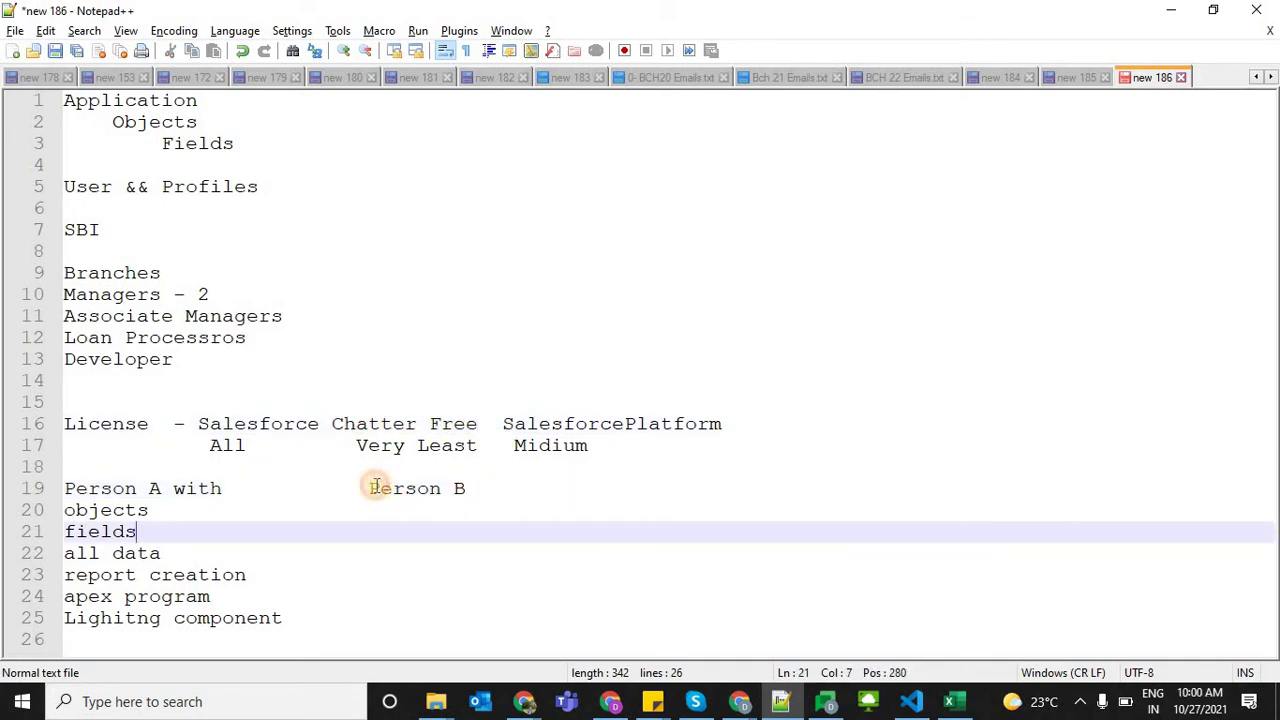
left_click(377, 487)
left_click_drag(331, 424, 489, 422)
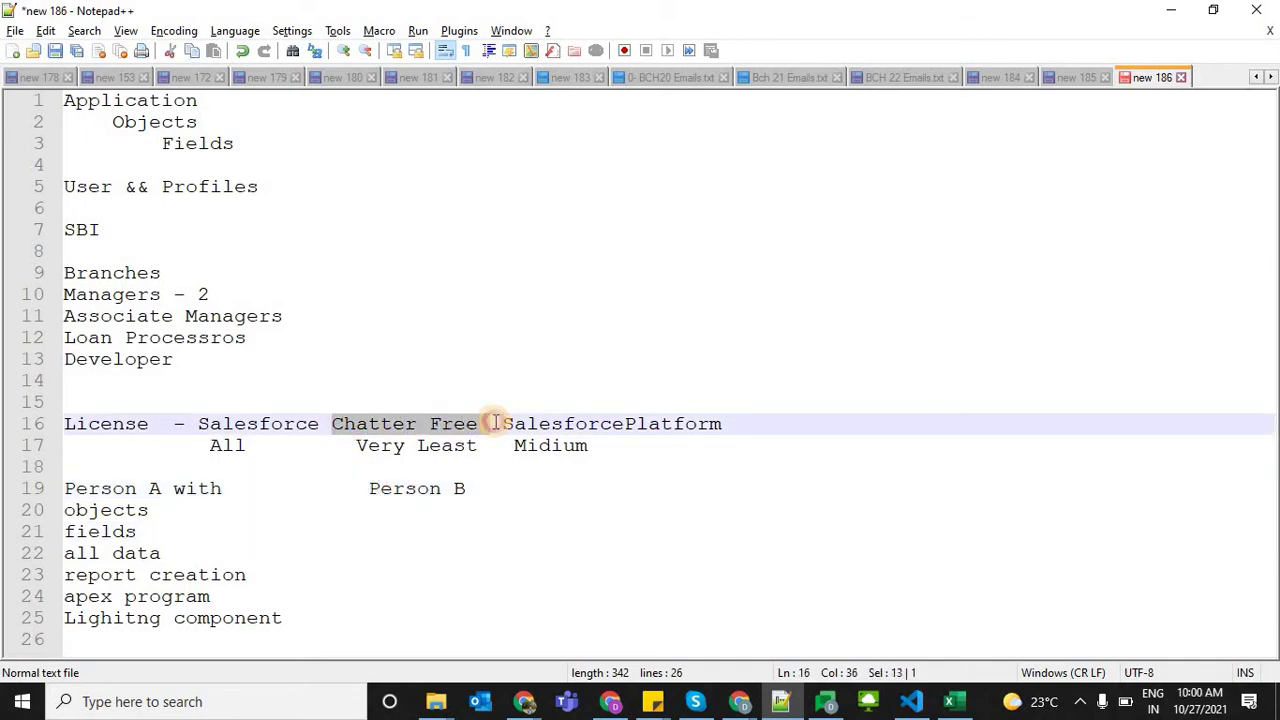
left_click_drag(80, 517, 297, 620)
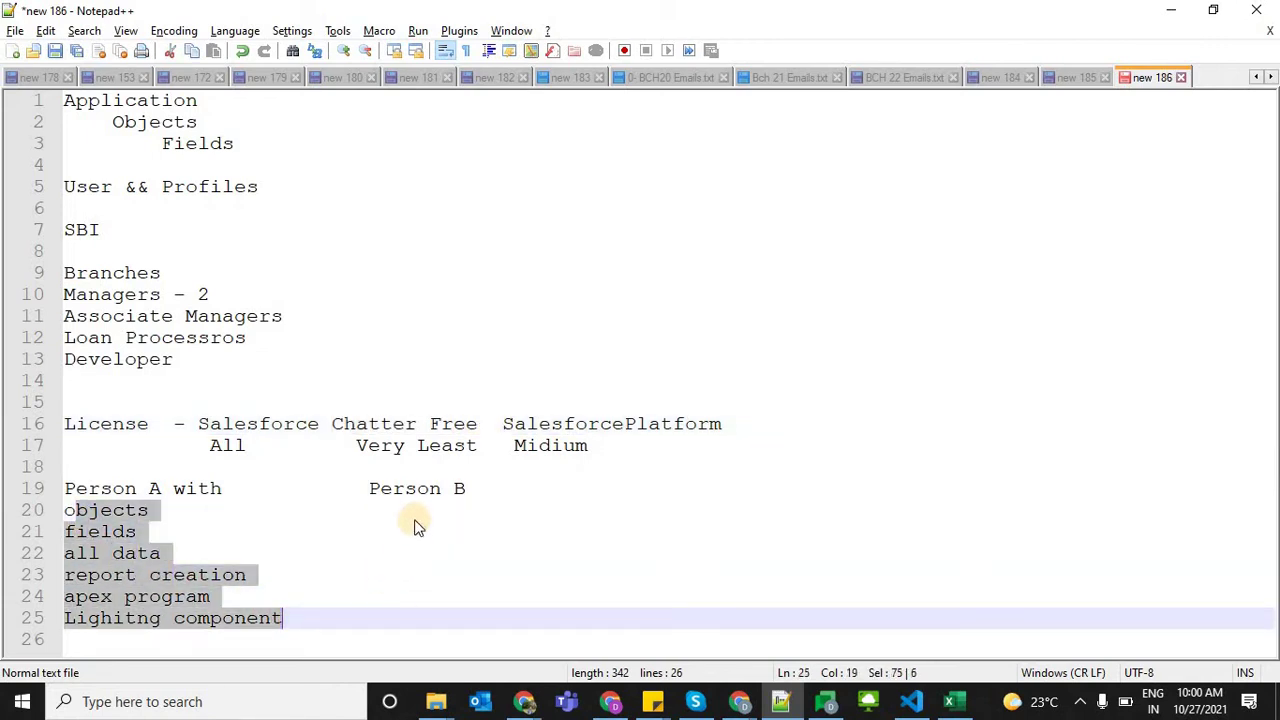
left_click(416, 520)
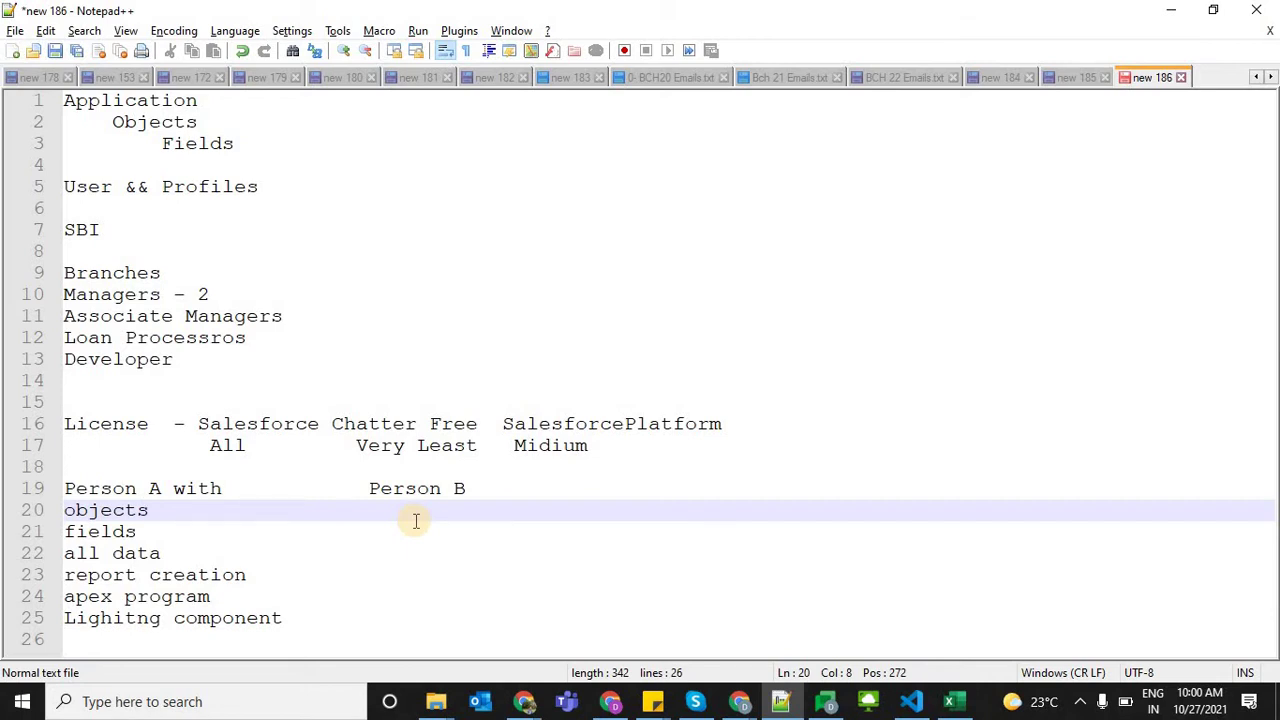
key("alt+Tab")
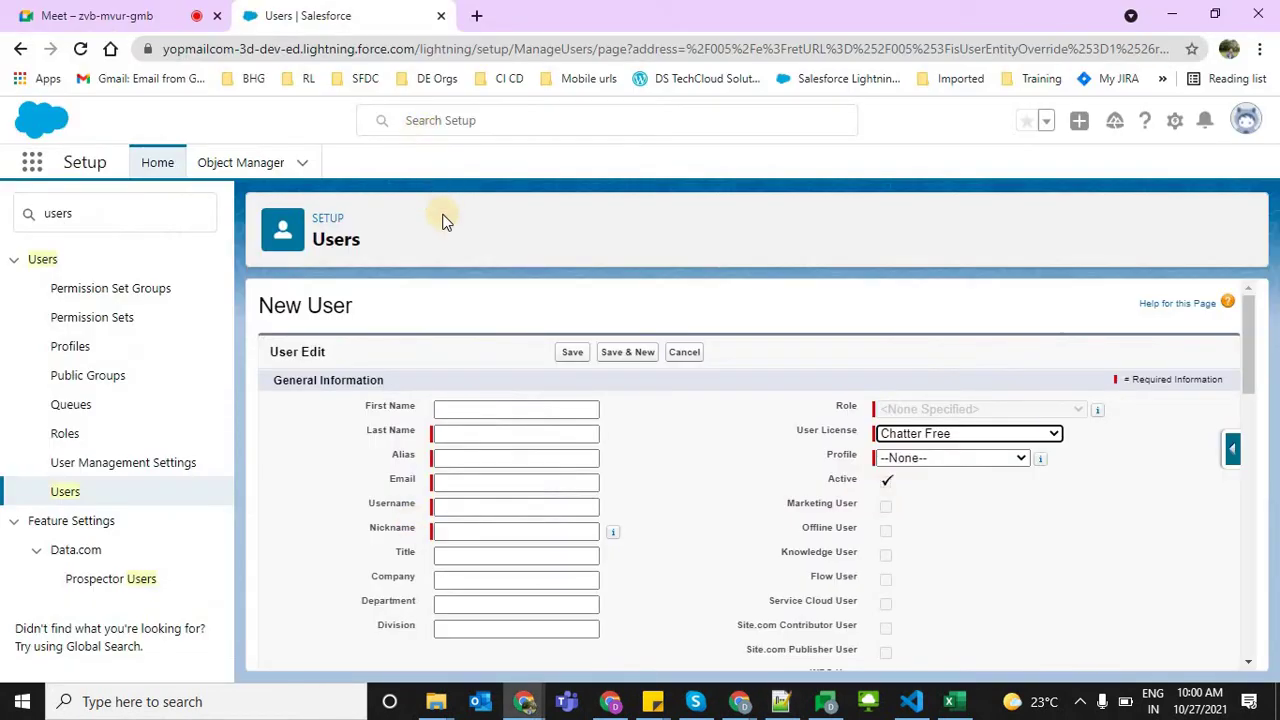
Launch the Salesforce Chatter app from the App Launcher search and open its Chatter feed
right_click(441, 233)
key("alt+Tab")
key("alt+Tab")
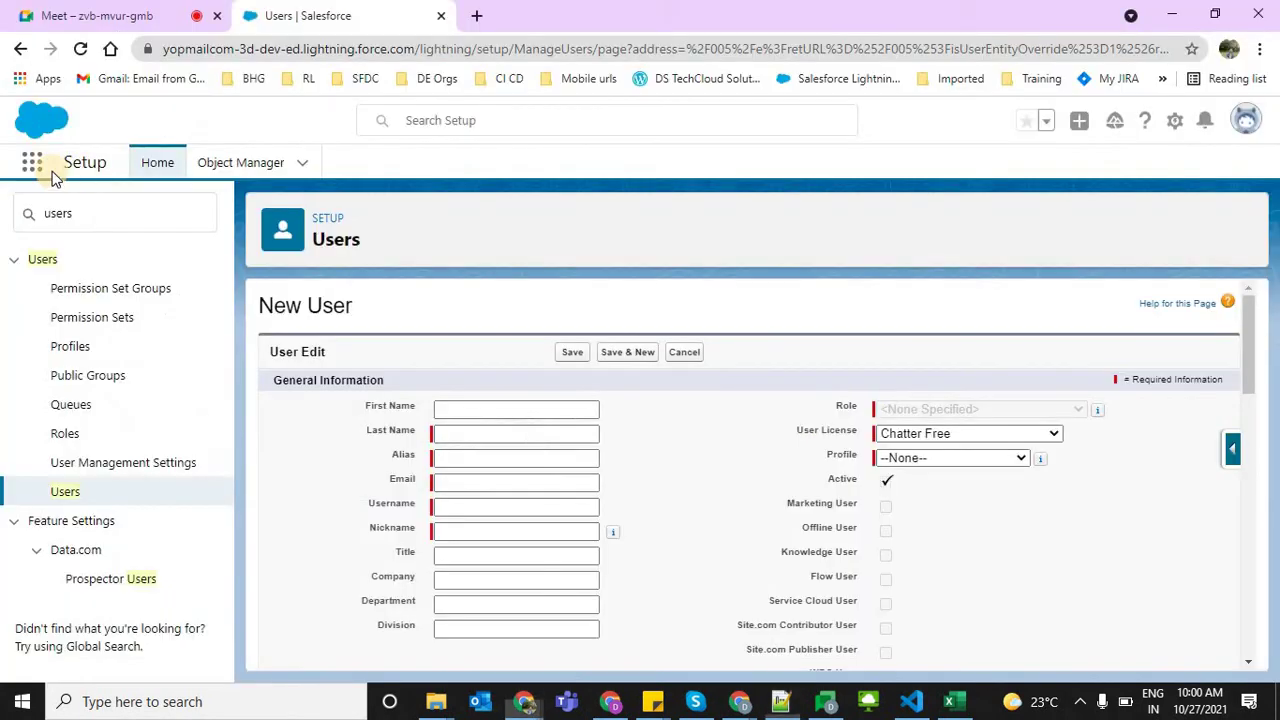
left_click(31, 167)
type("tter")
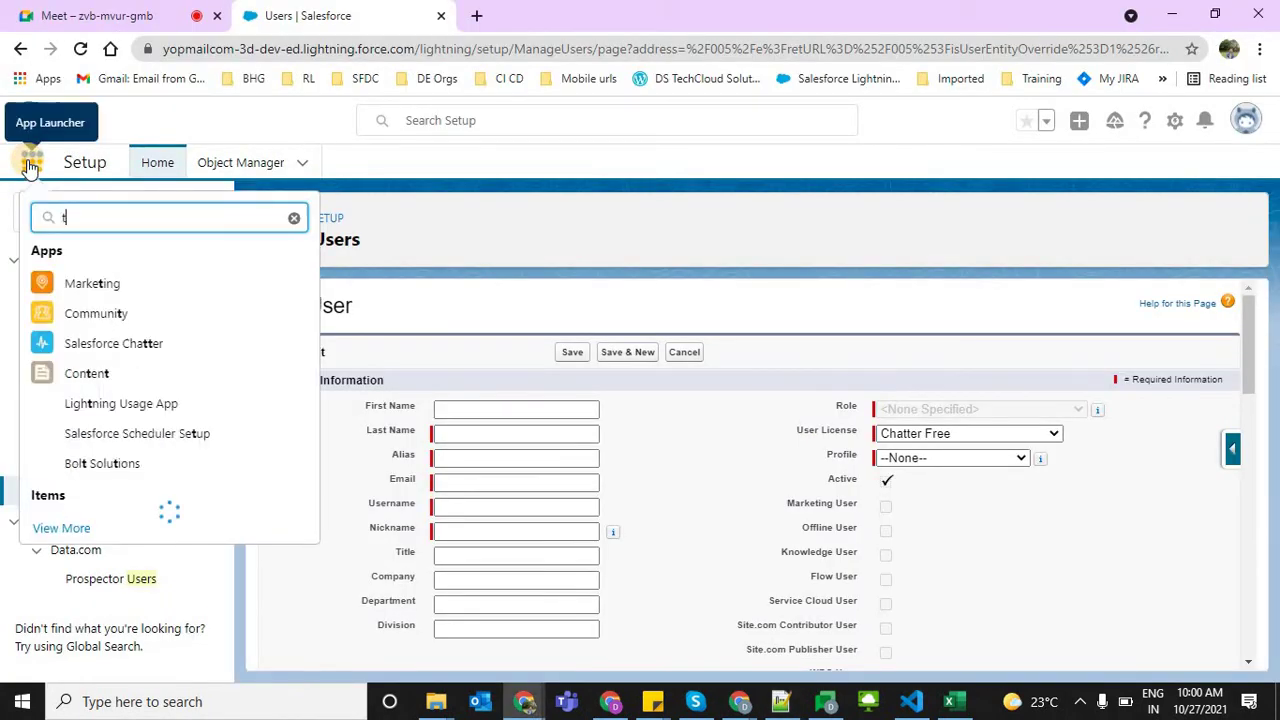
left_click(108, 284)
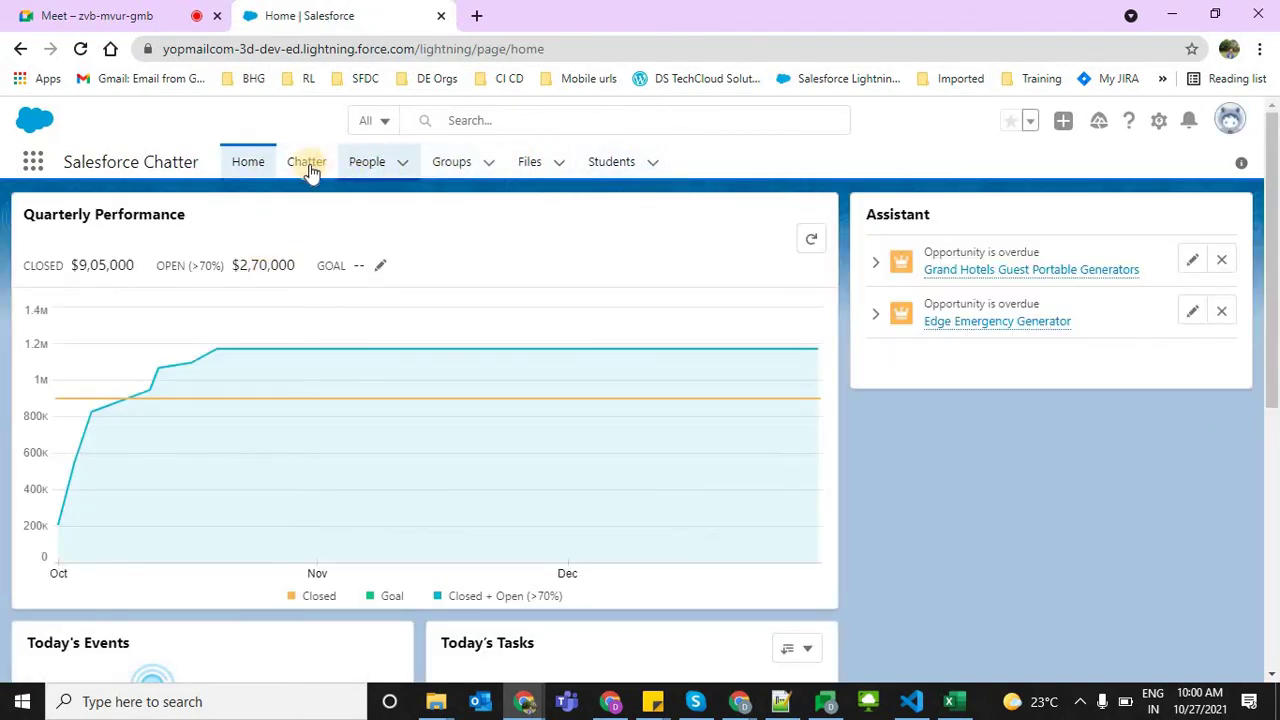
left_click(306, 162)
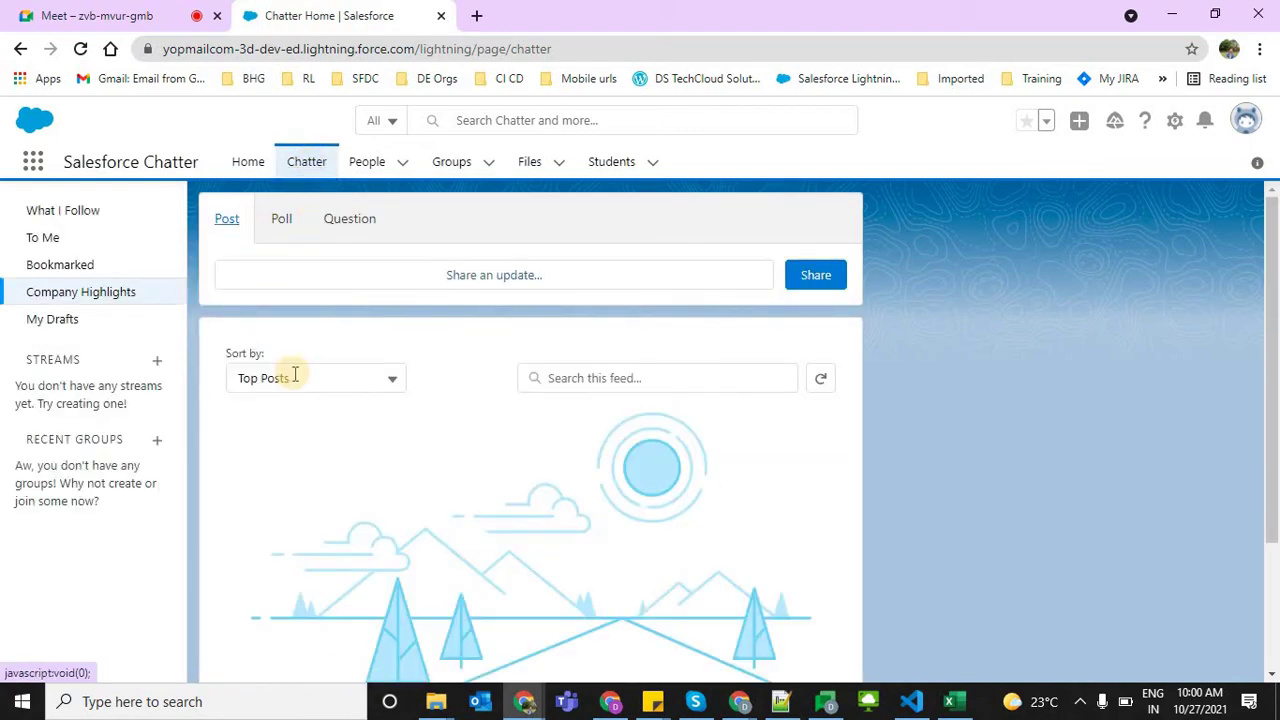
left_click(449, 281)
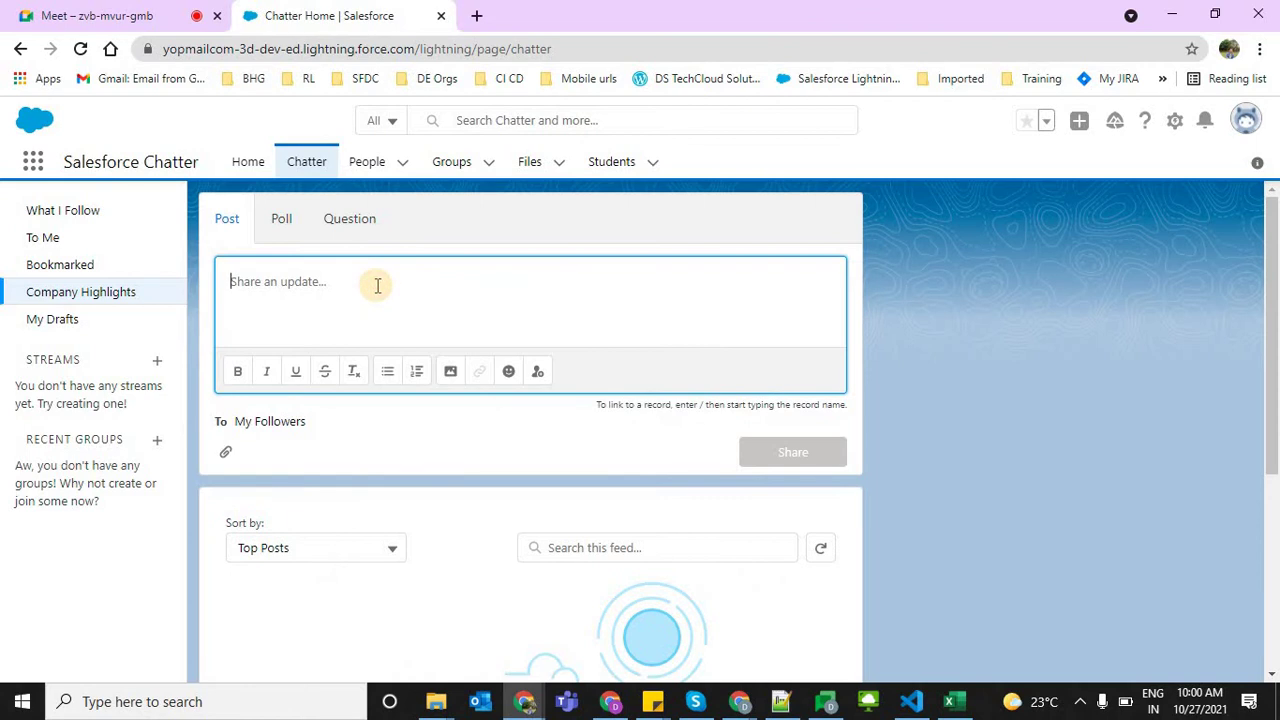
Share a Chatter post mentioning a colleague with 'Congratulations', undoing a misplaced mention first
type("@d")
key("Return")
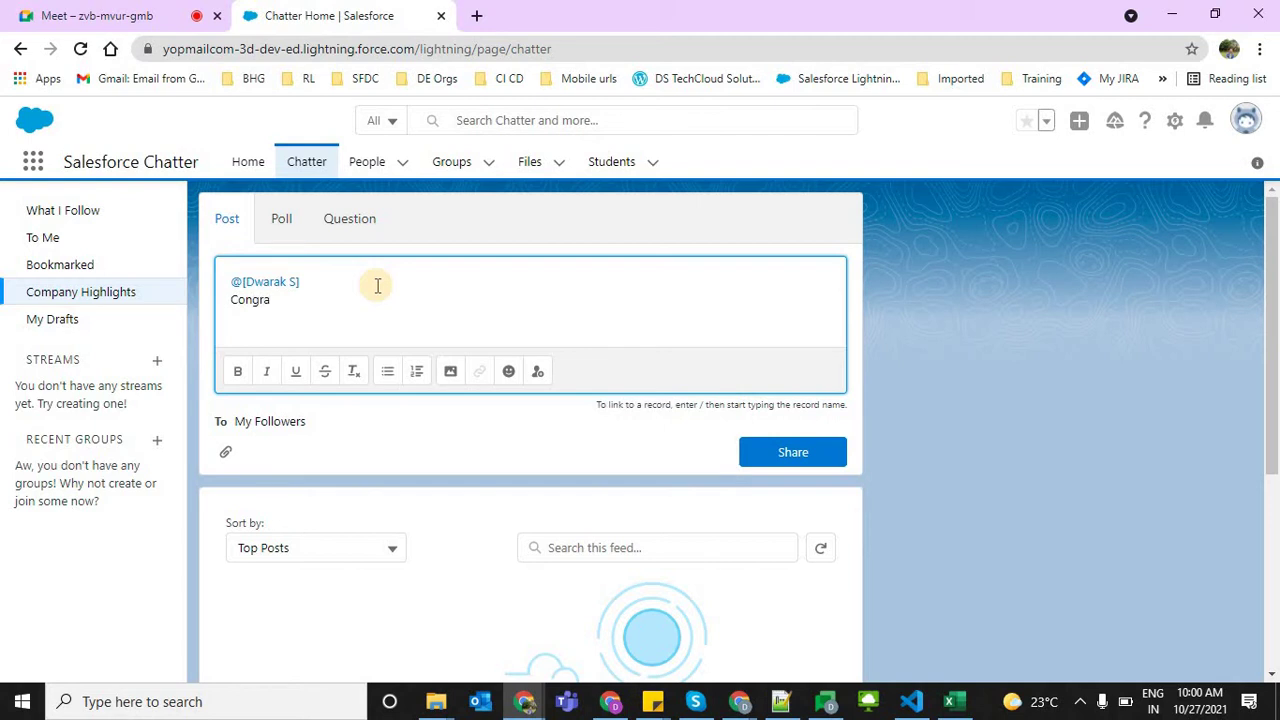
type("ons")
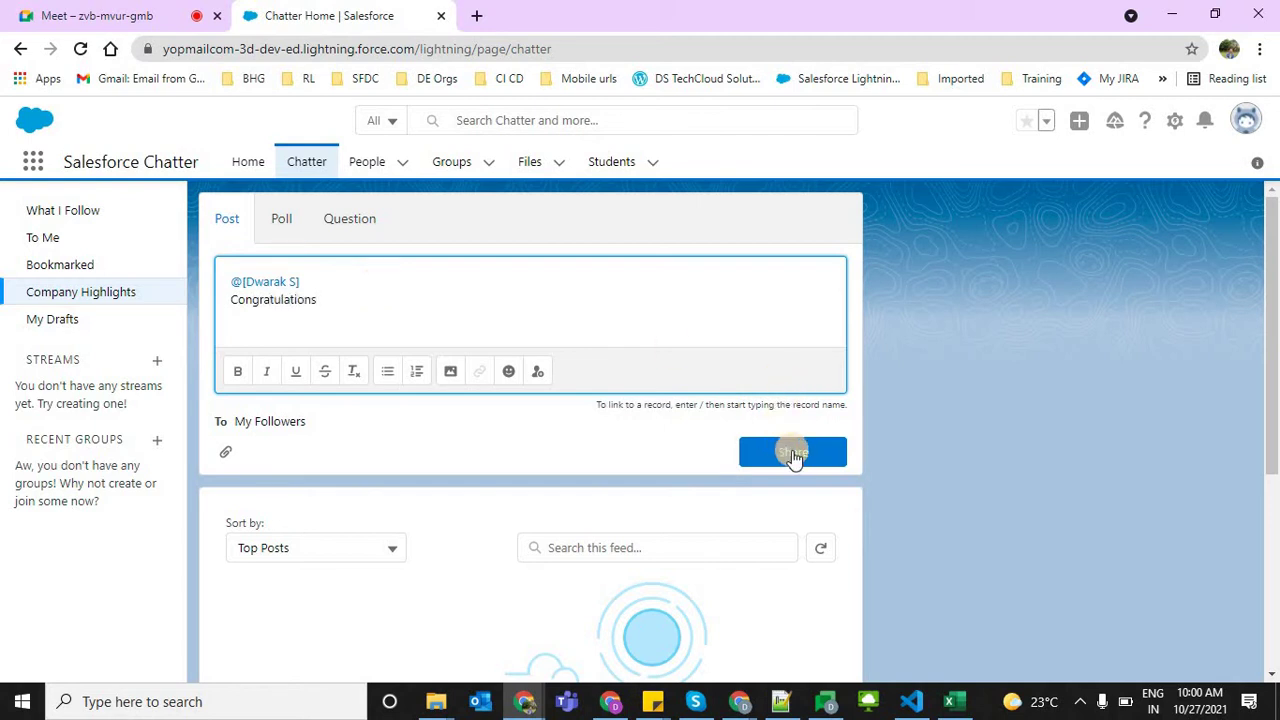
left_click(792, 453)
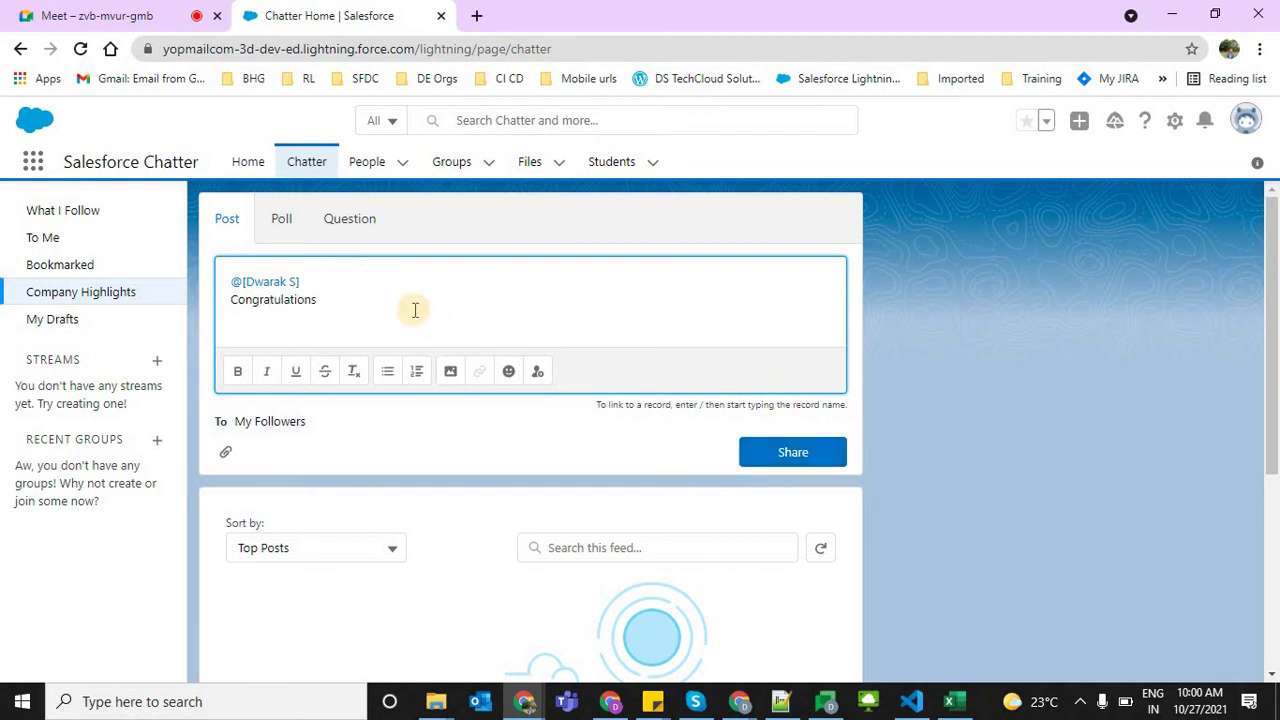
left_click(328, 312)
left_click_drag(317, 279, 232, 279)
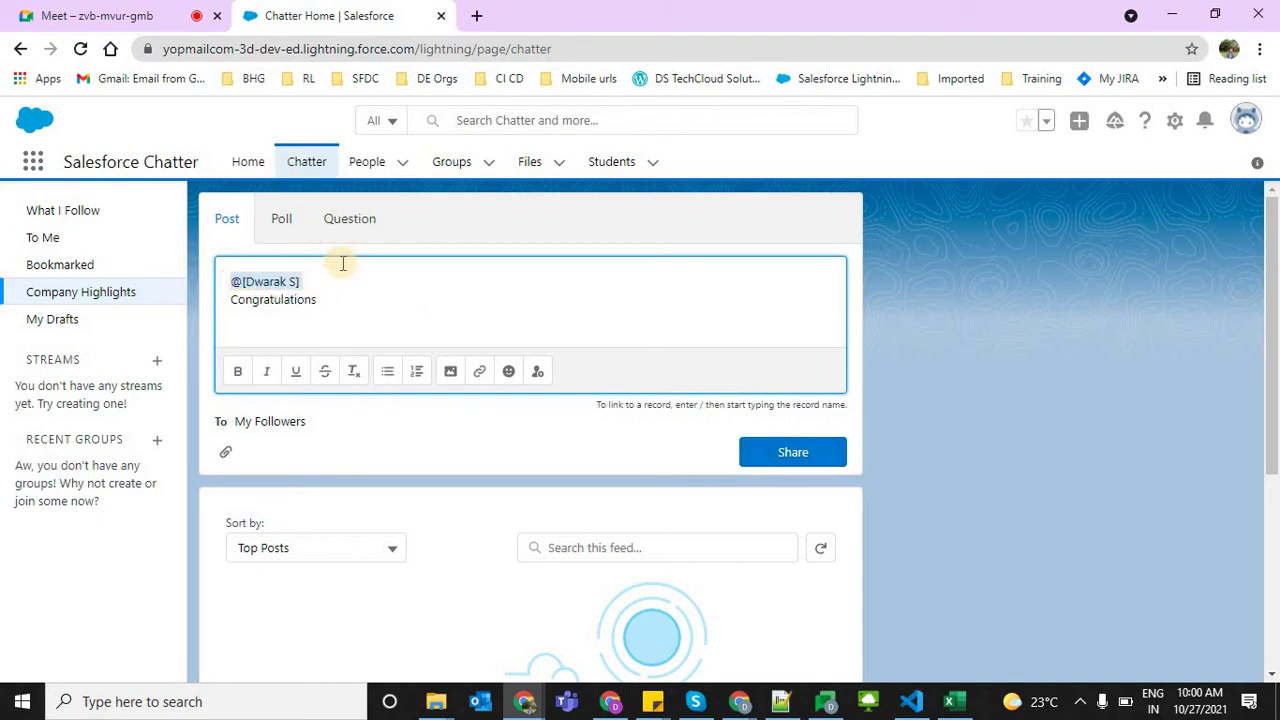
left_click_drag(279, 310, 253, 300)
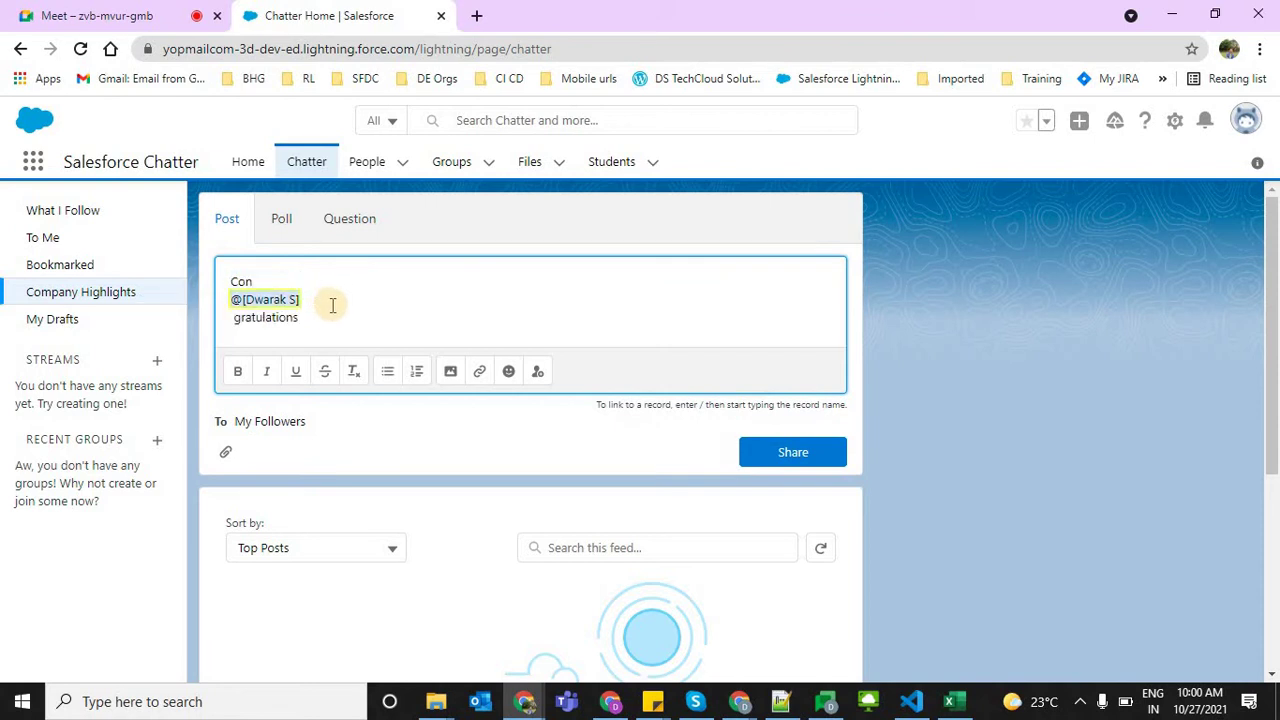
key("ctrl+z")
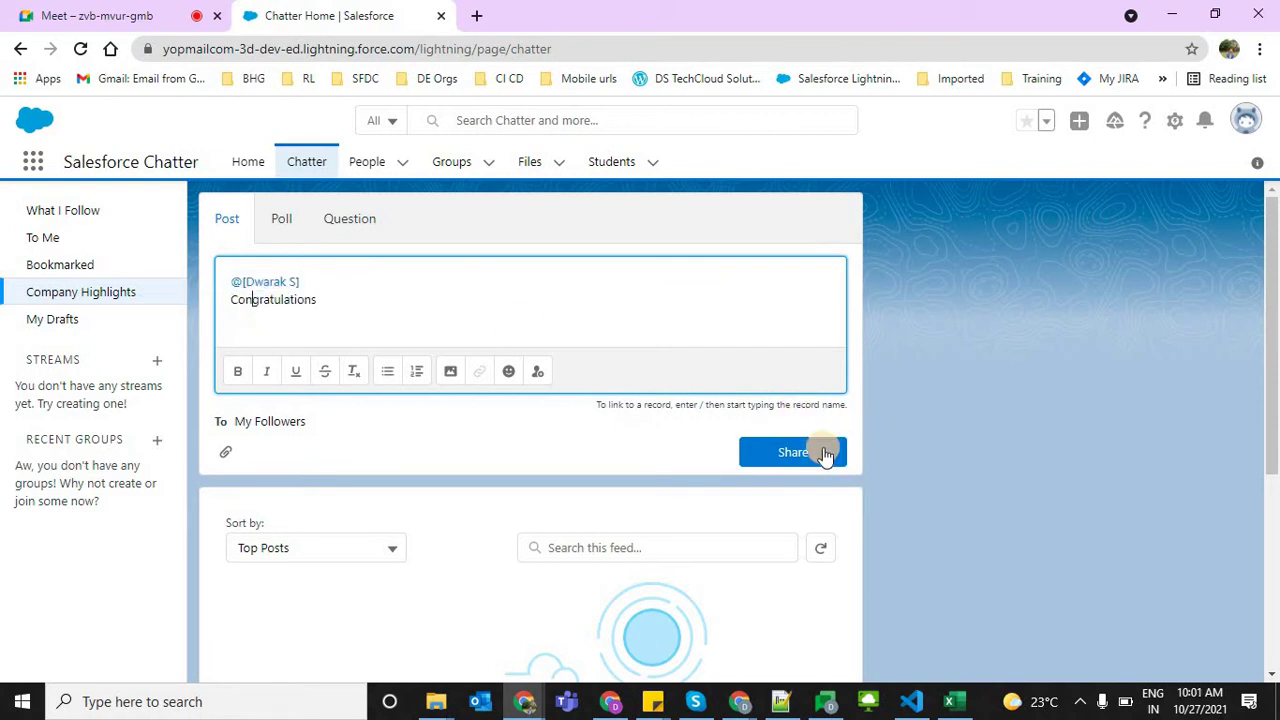
left_click(822, 450)
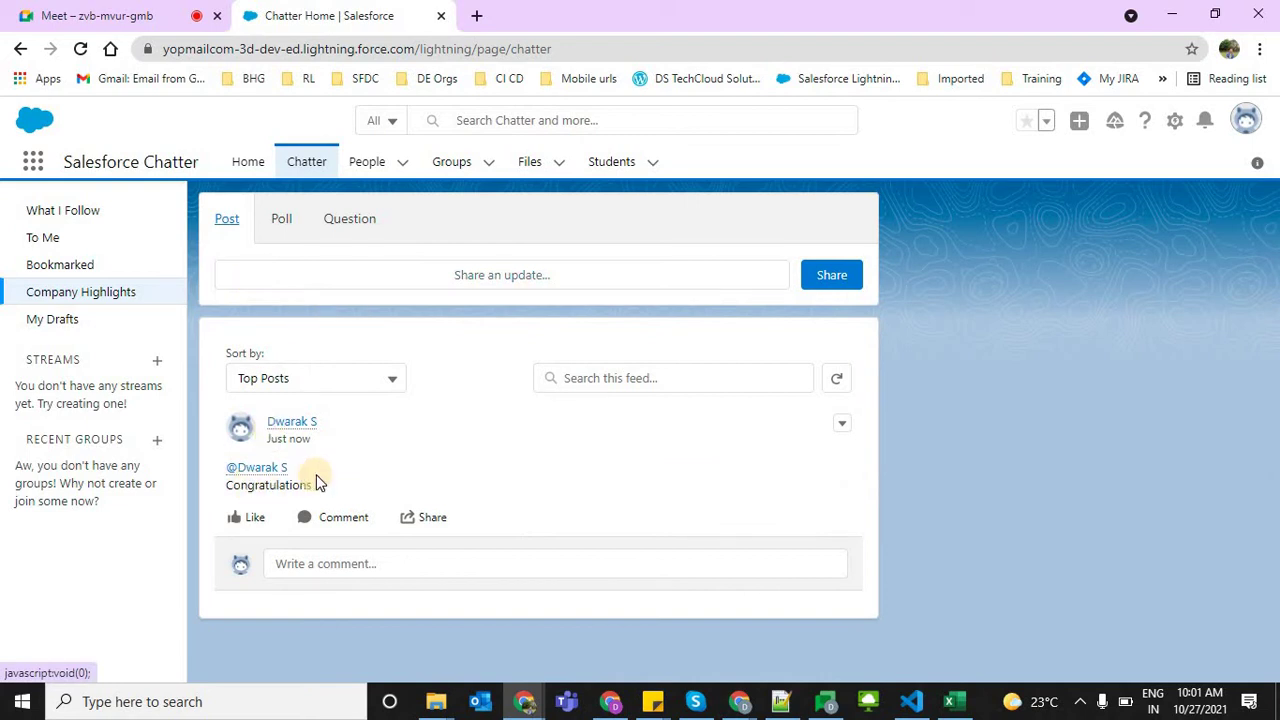
Highlight the mention and text of the new congratulations post, then go back to Notepad++
left_click_drag(292, 468, 238, 469)
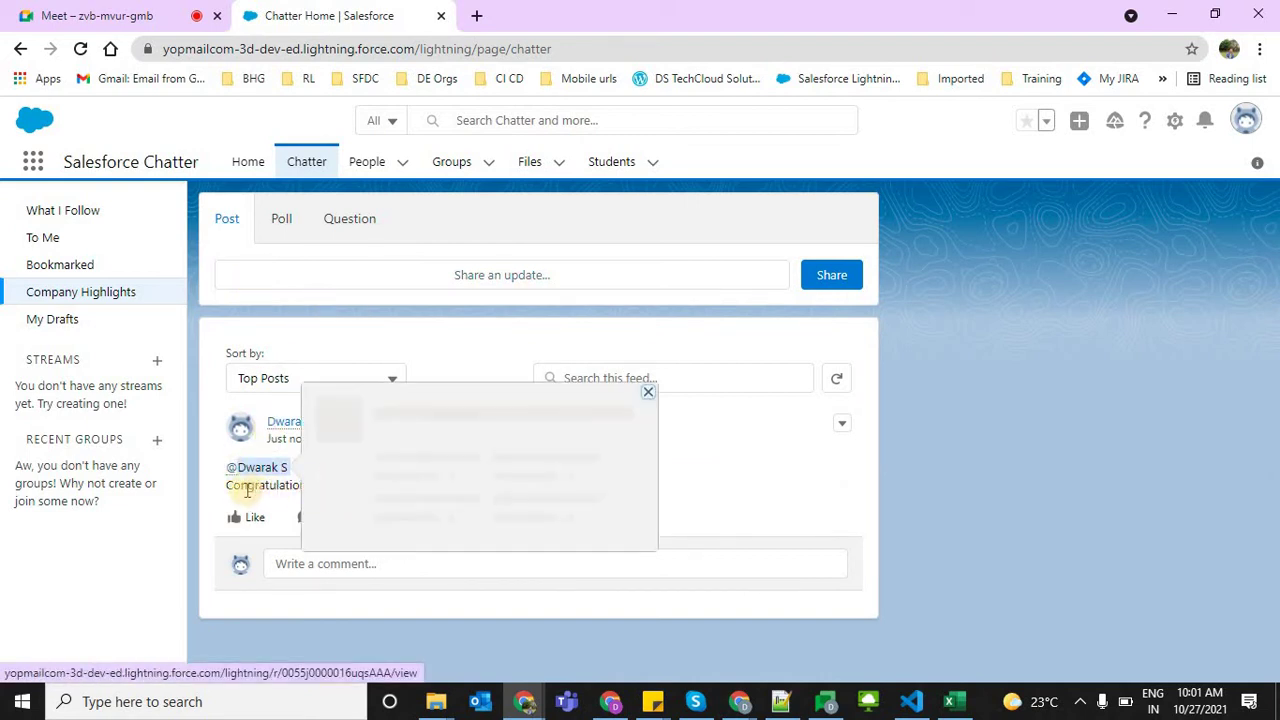
left_click(328, 491)
left_click(223, 463, "shift")
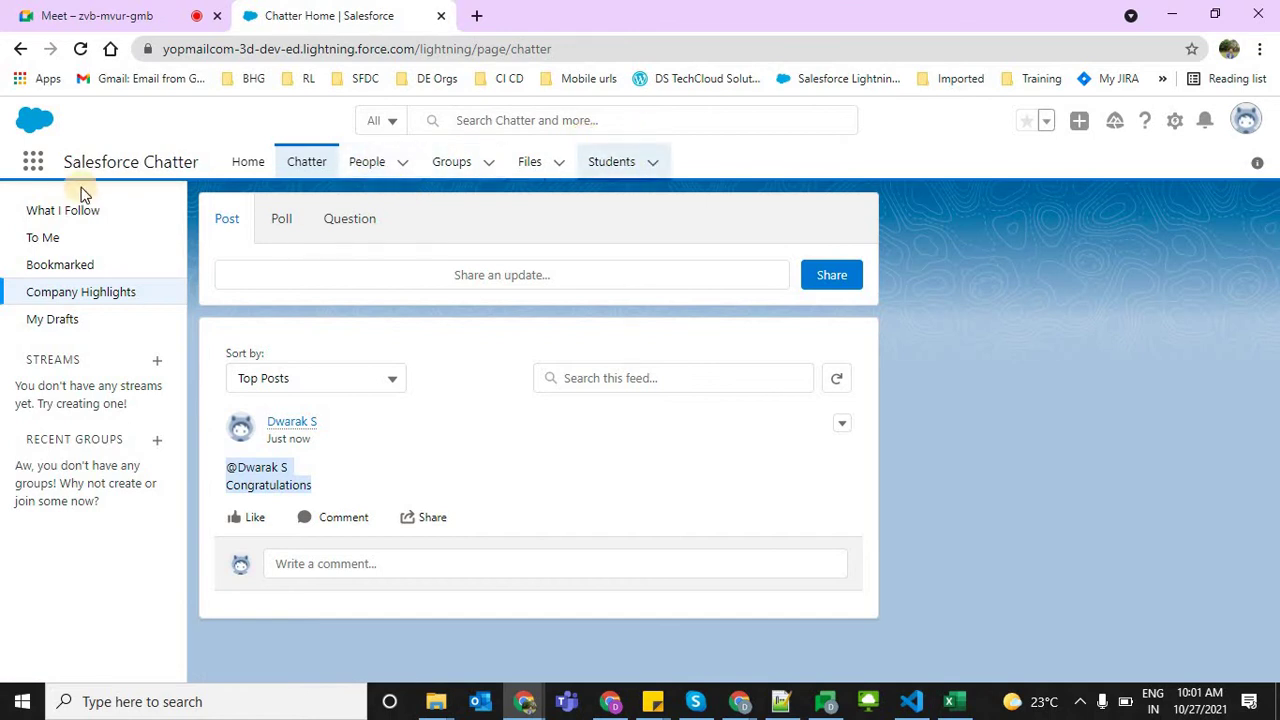
left_click(33, 162)
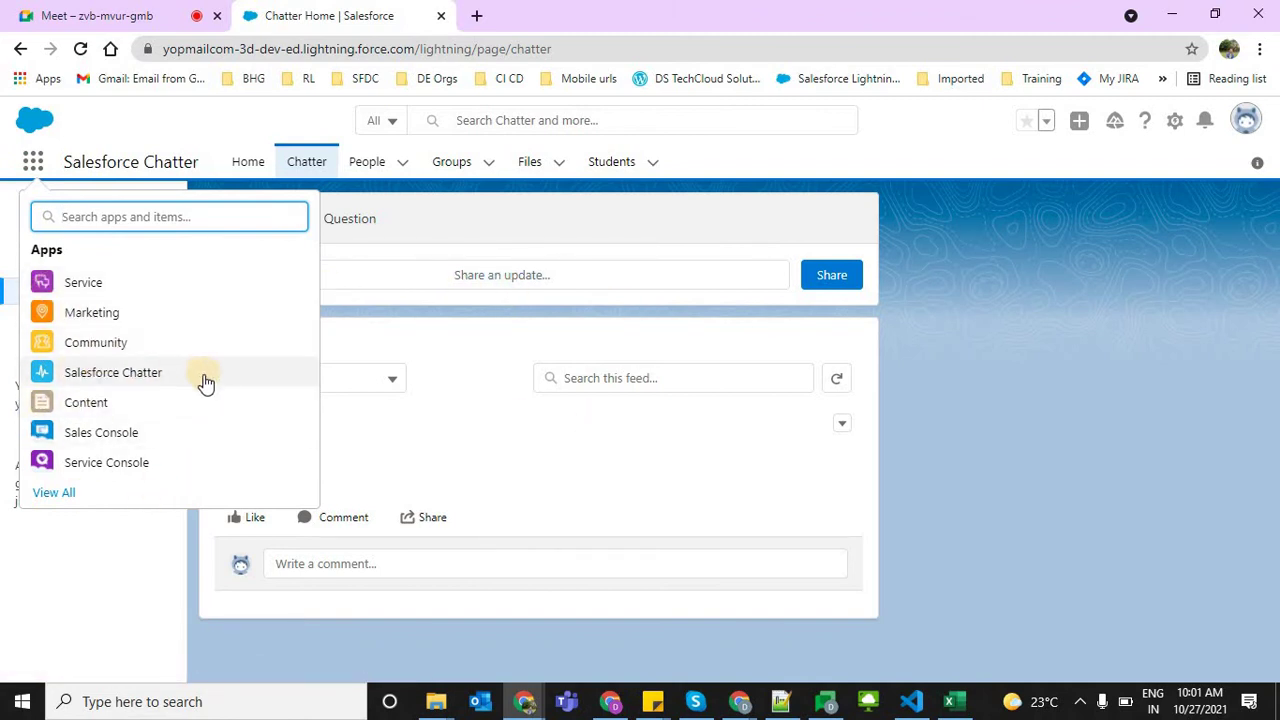
left_click(931, 427)
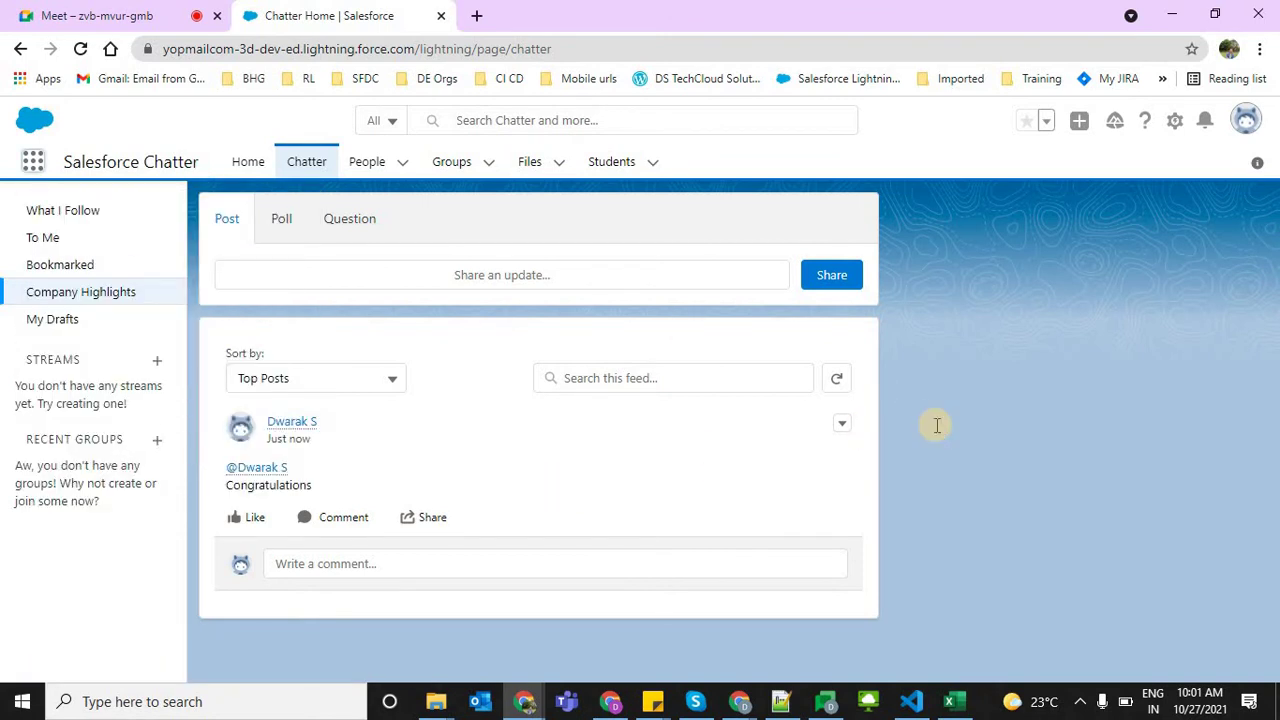
key("alt+Tab")
left_click(455, 484)
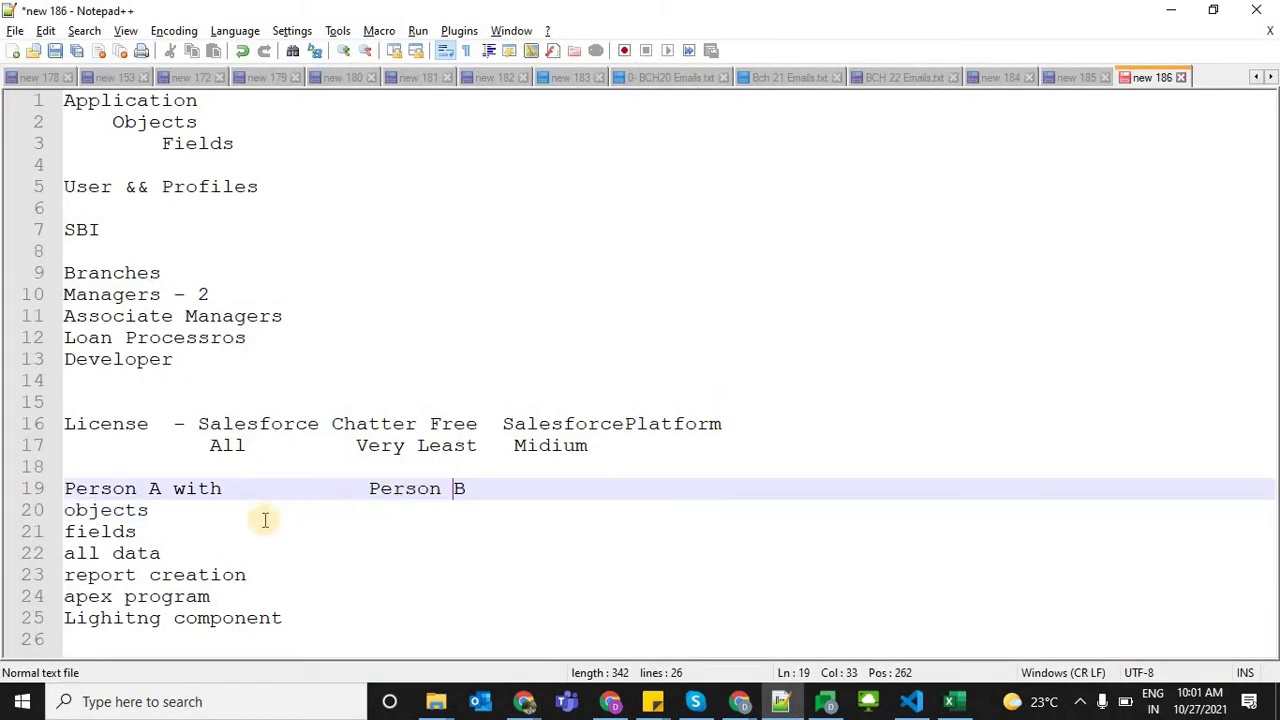
left_click(68, 533)
key("Delete")
type("f")
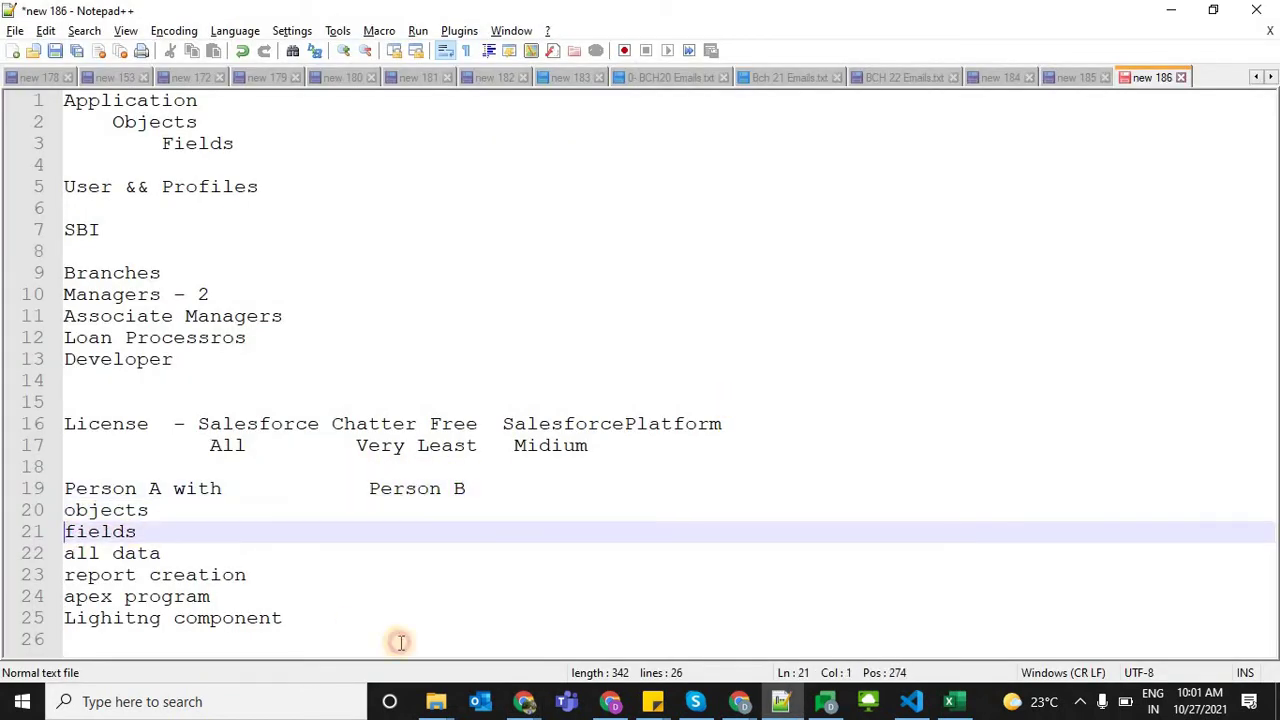
left_click(400, 643, "shift")
left_click(445, 503)
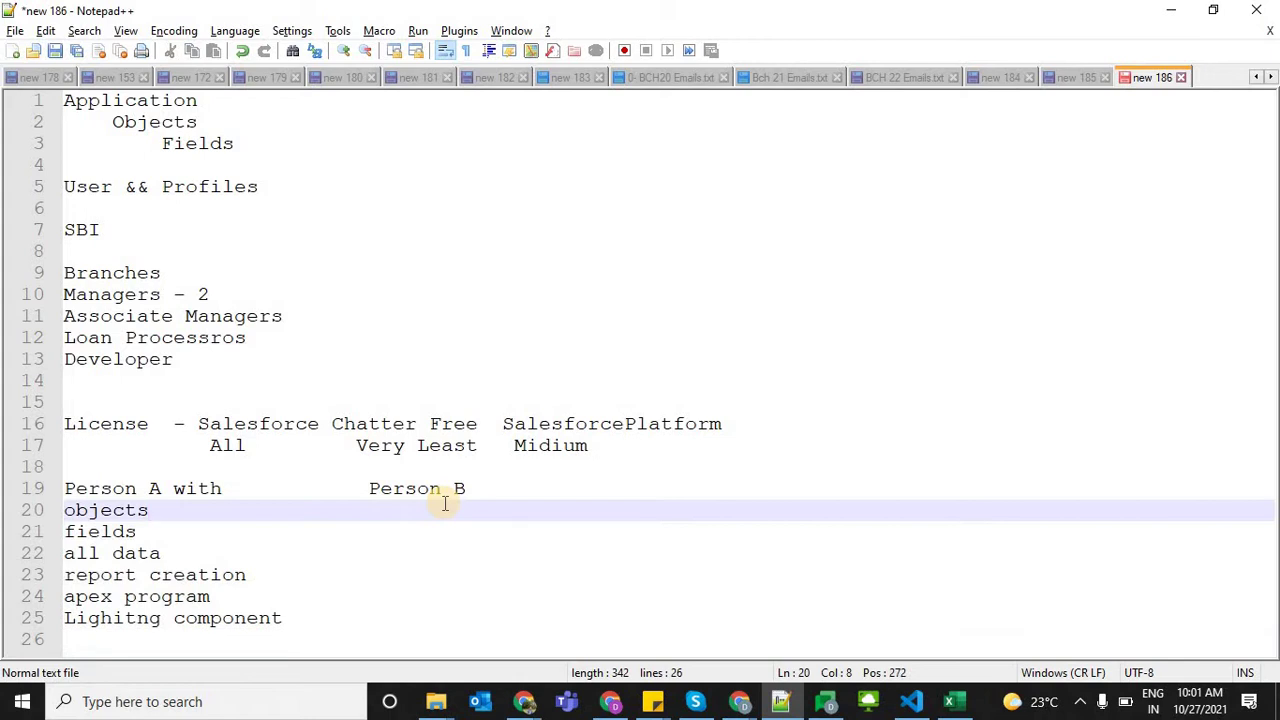
key("alt+Tab")
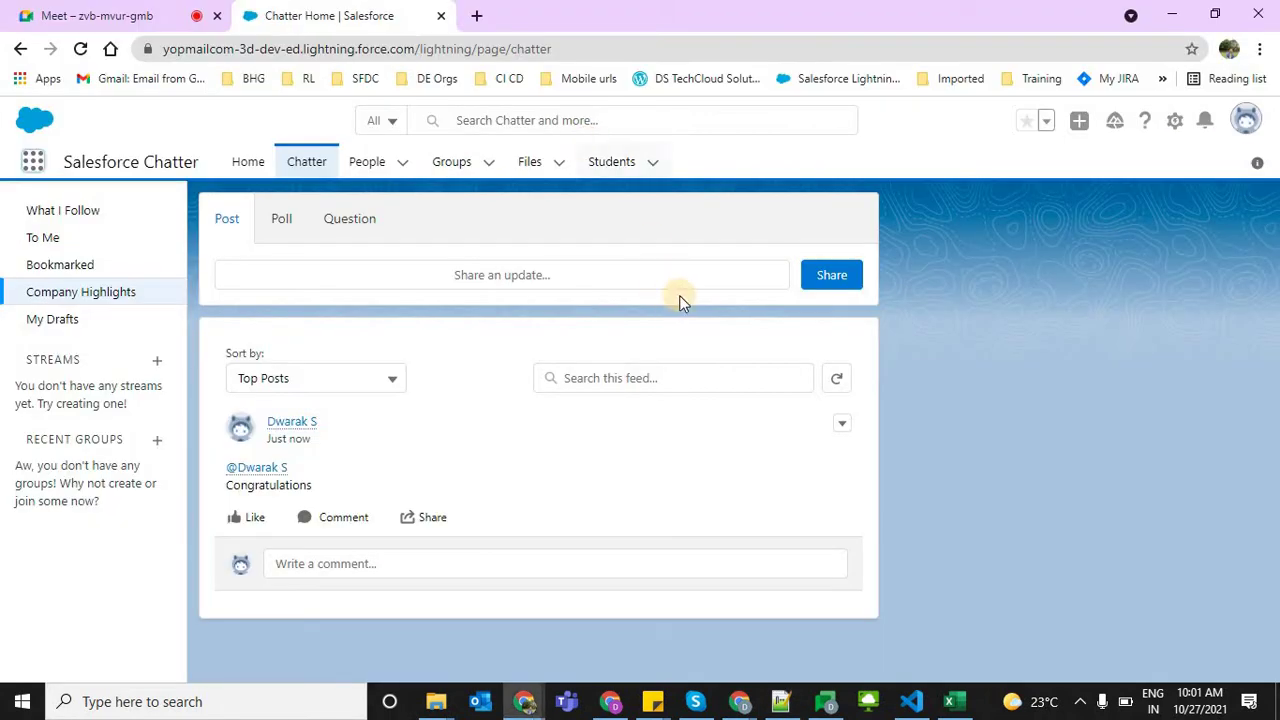
key("alt+Tab")
left_click_drag(343, 424, 492, 424)
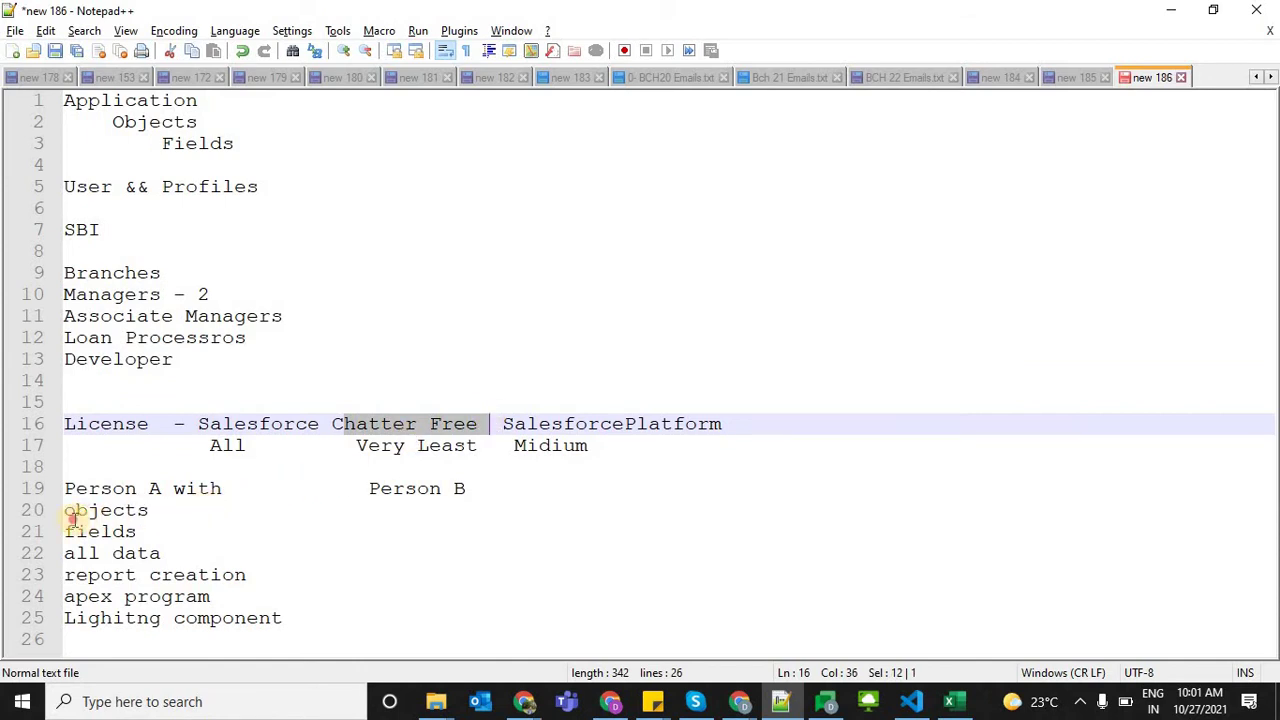
left_click_drag(148, 510, 54, 527)
left_click_drag(138, 531, 64, 531)
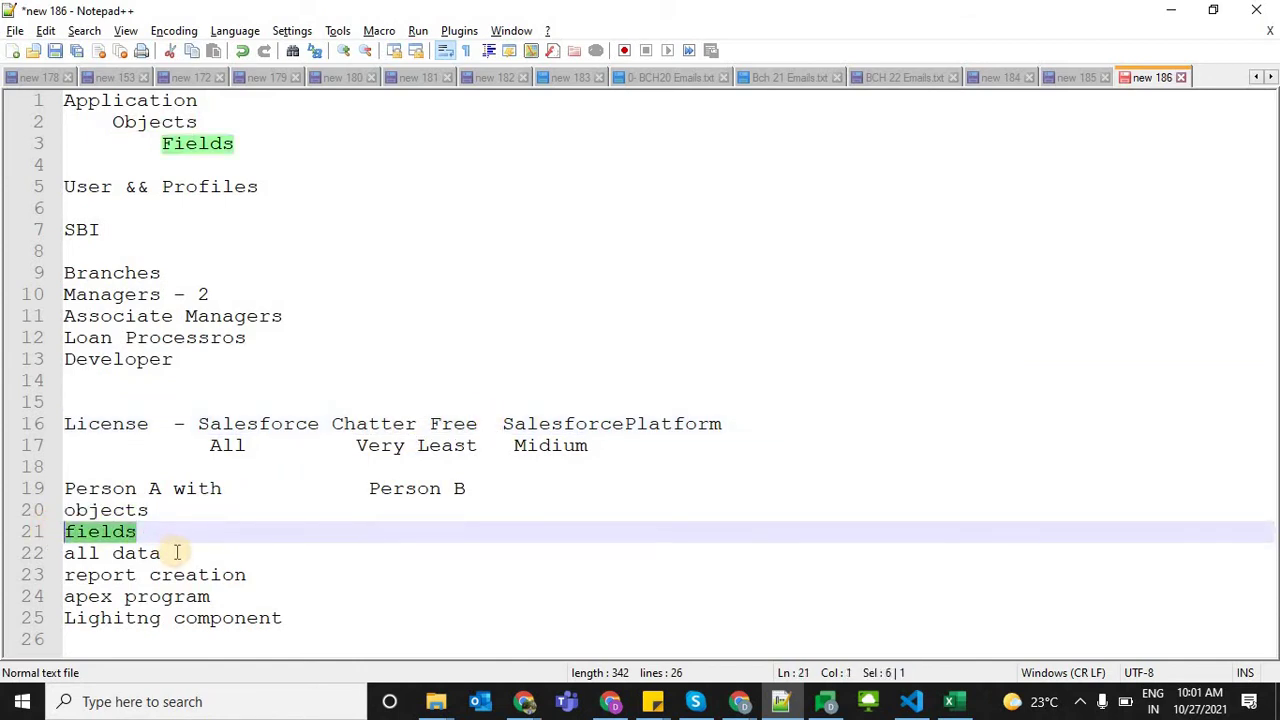
left_click(177, 553)
left_click_drag(277, 571, 70, 582)
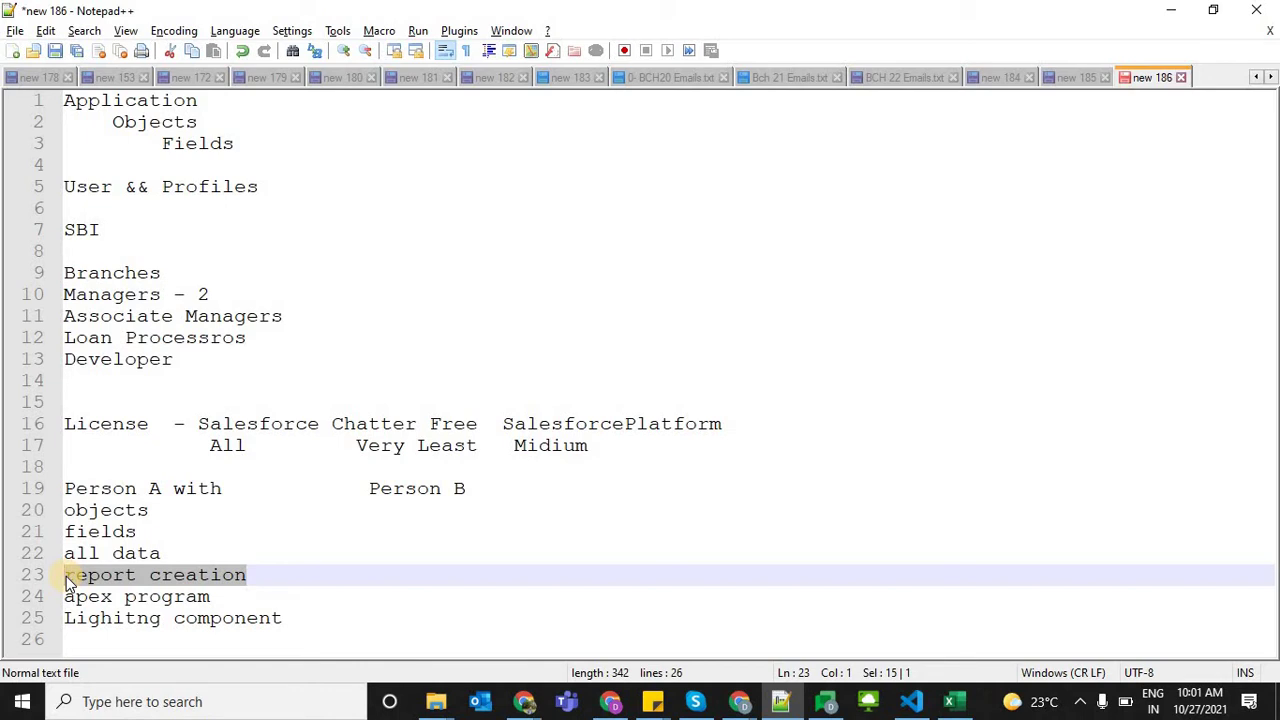
left_click(336, 423)
left_click(477, 418, "shift")
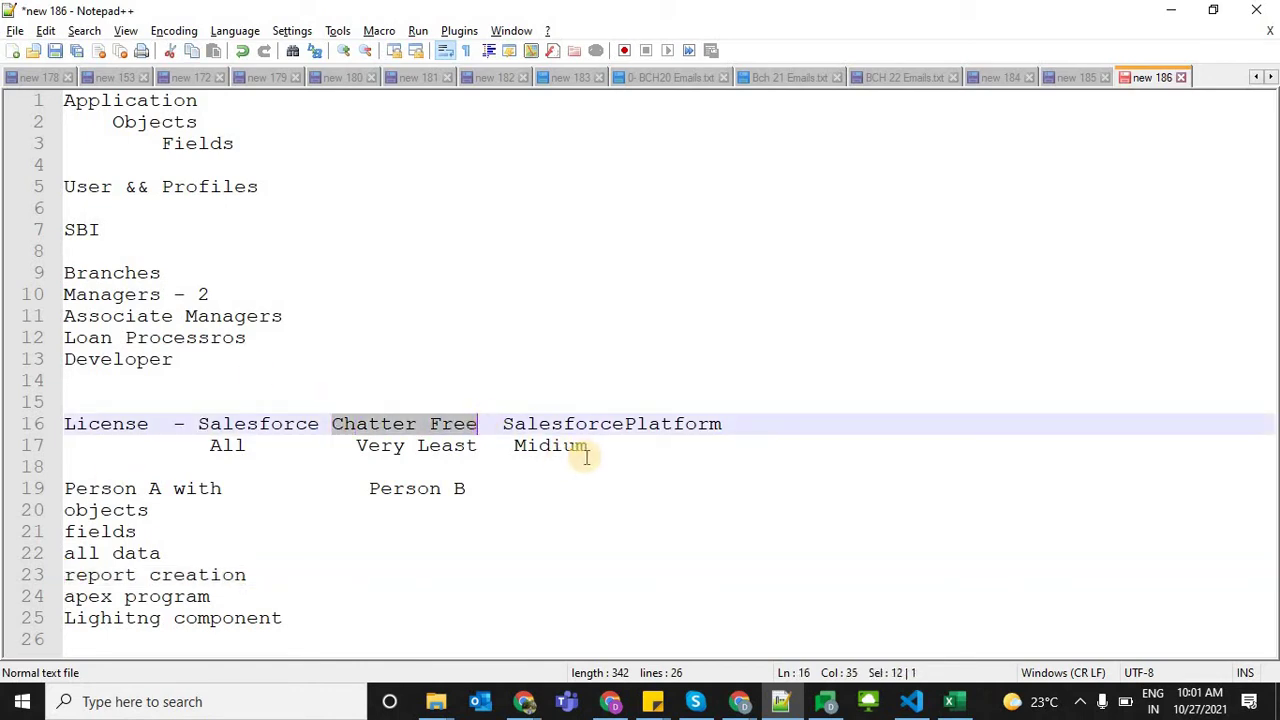
left_click(507, 424)
left_click(722, 424, "shift")
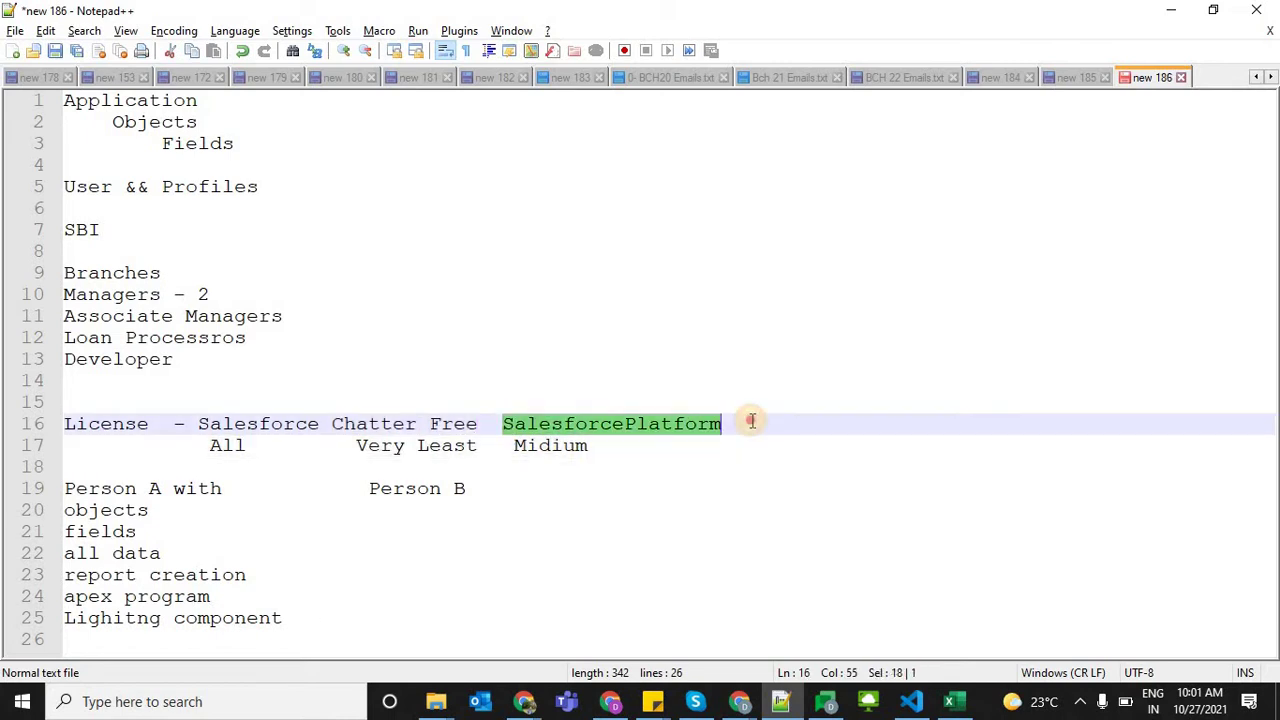
Add a third 'Person B' heading at the end of line 19
left_click(604, 490)
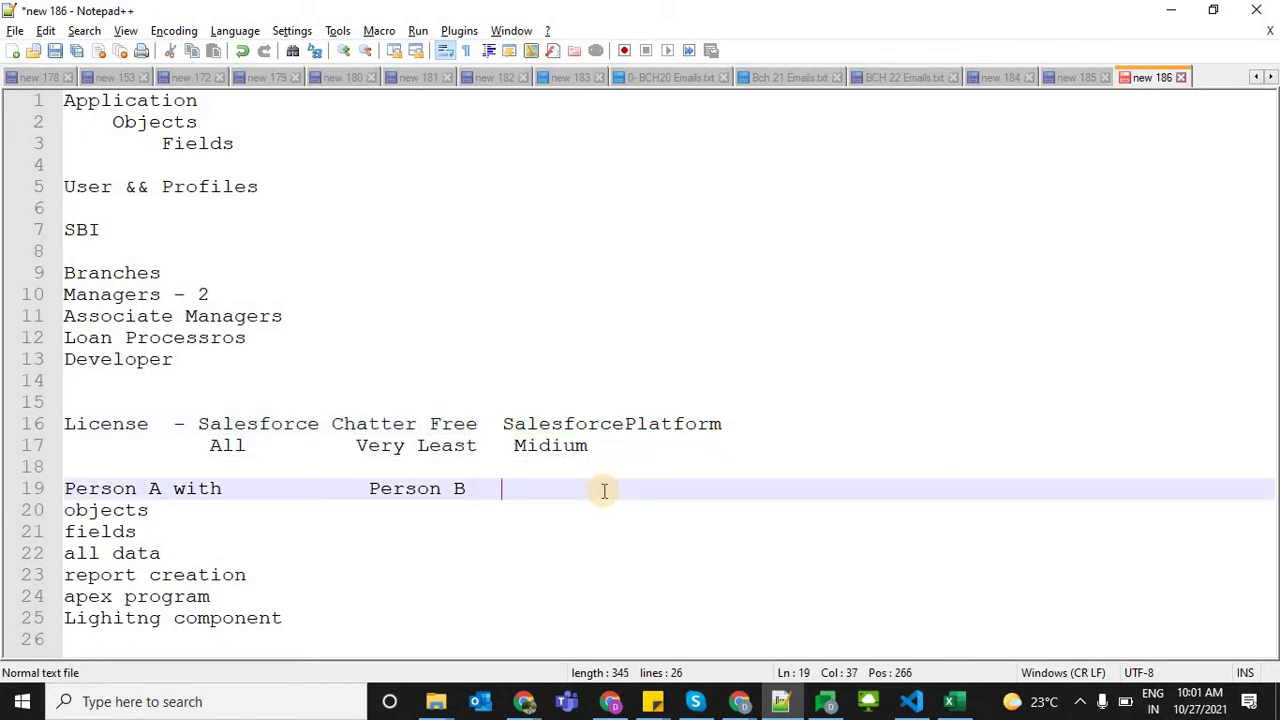
type("Person B")
key("Escape")
key("ctrl+shift+Left")
key("ctrl+shift+Left")
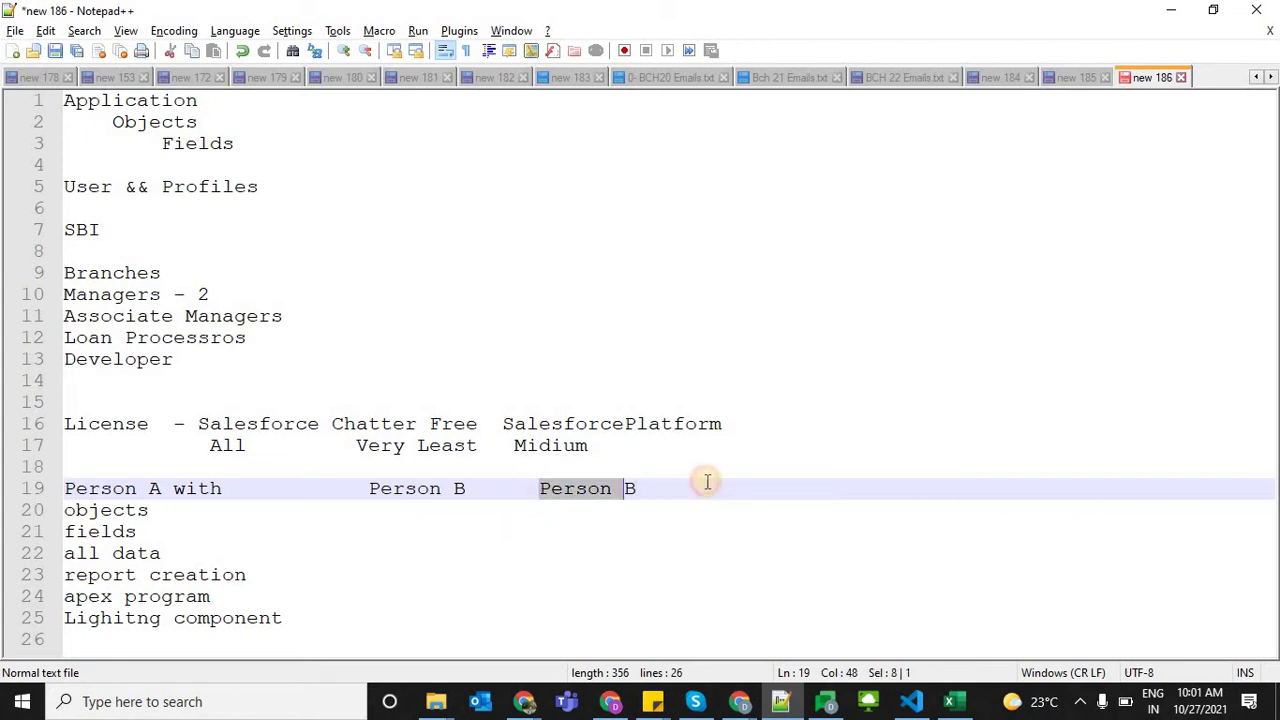
Fill line 20's third column with 'objects but not all standard obects'
double_click(124, 510)
key("End")
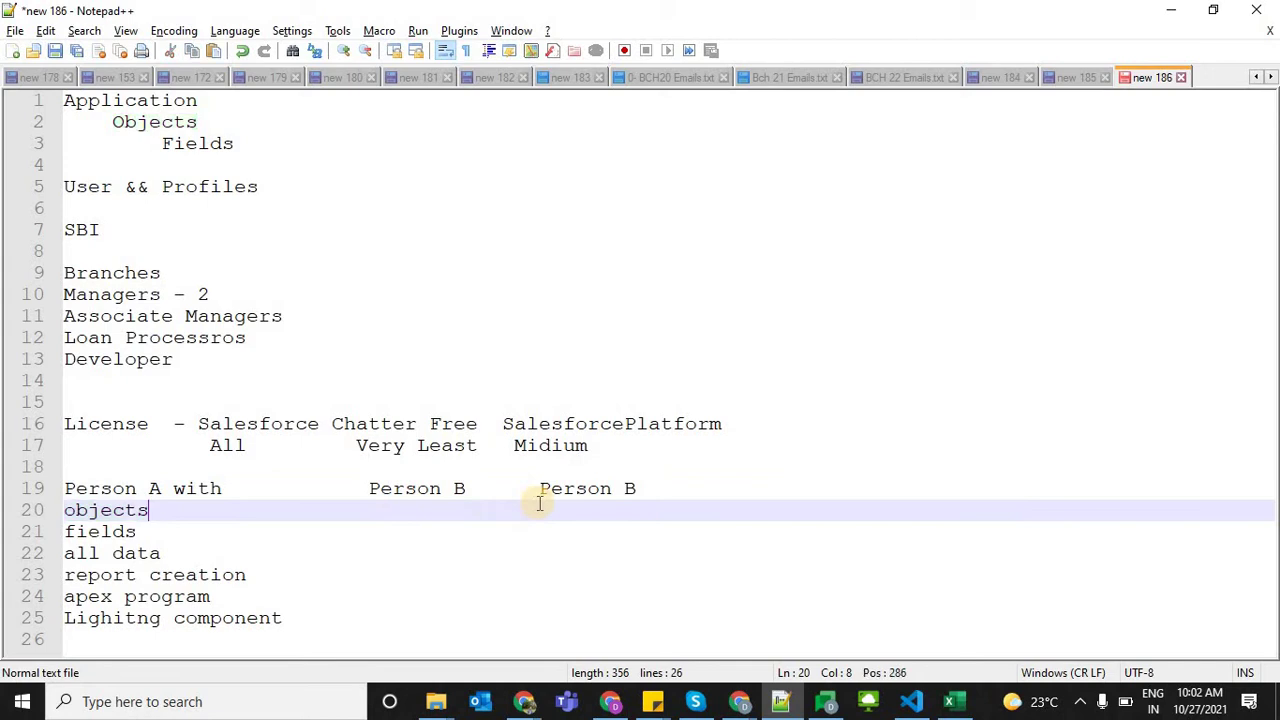
key("Tab")
key("Tab")
type("objects")
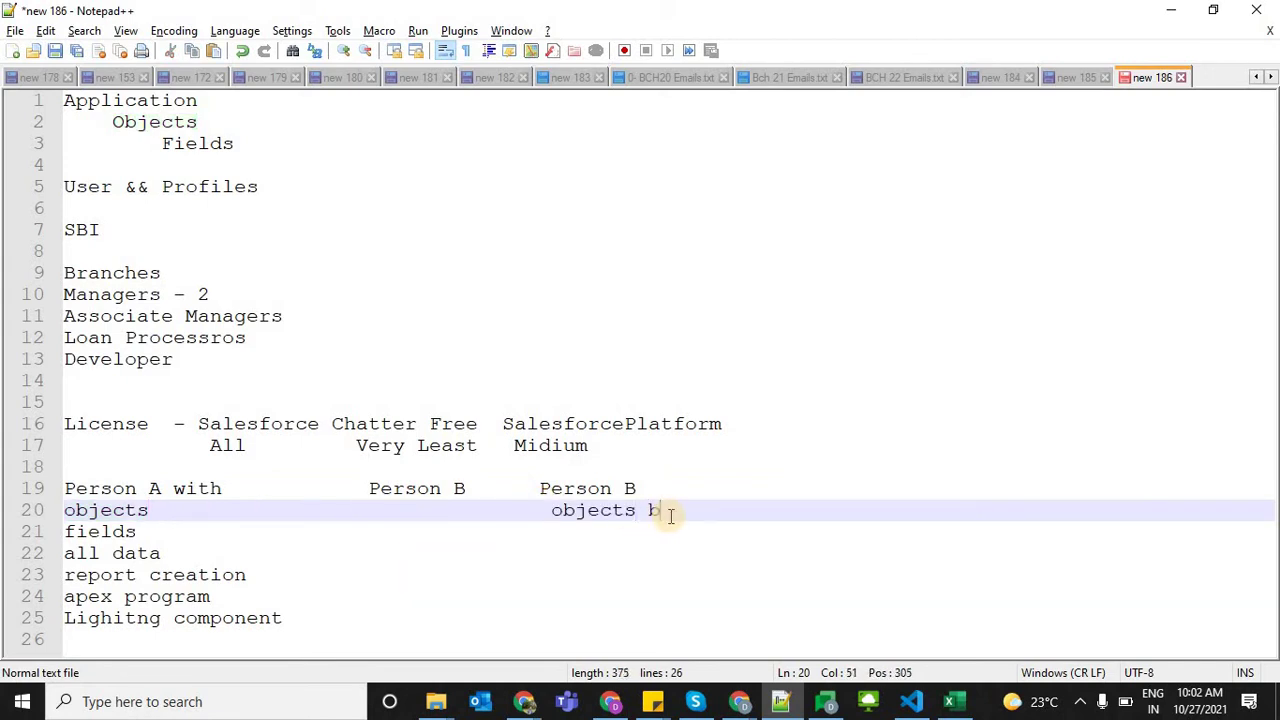
type("but not all")
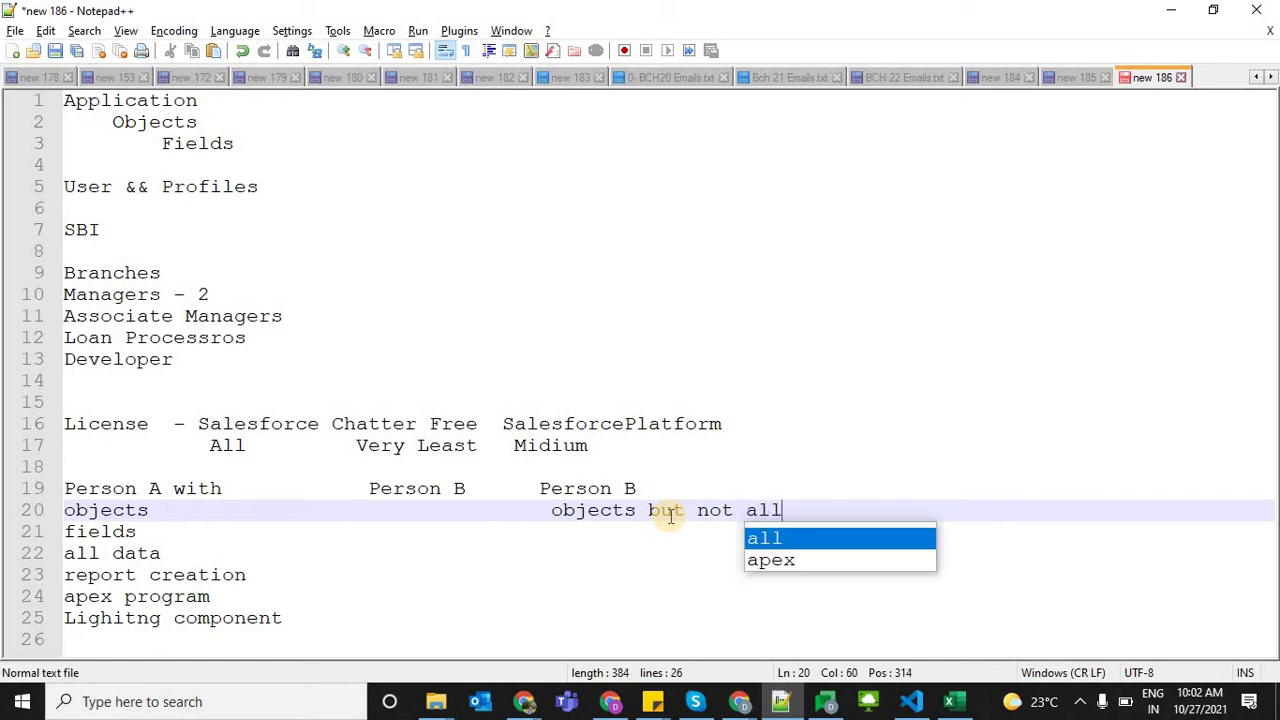
double_click(600, 510)
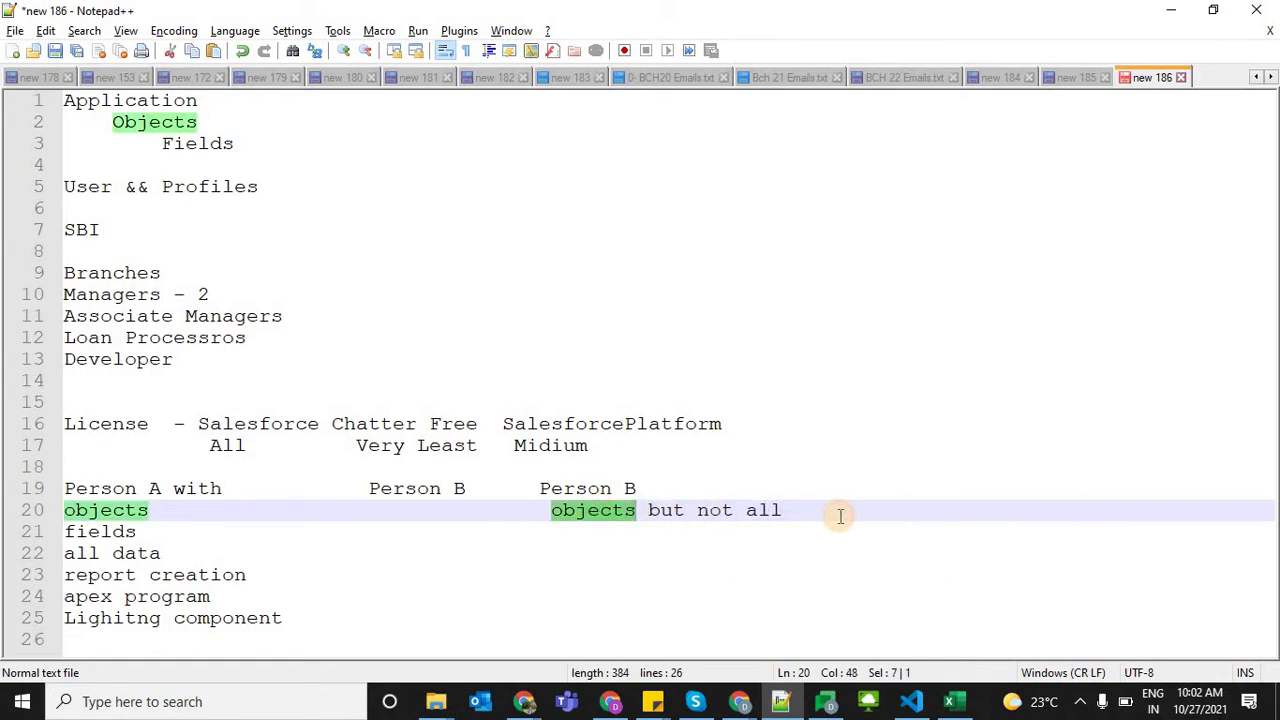
left_click(840, 516)
type("standar")
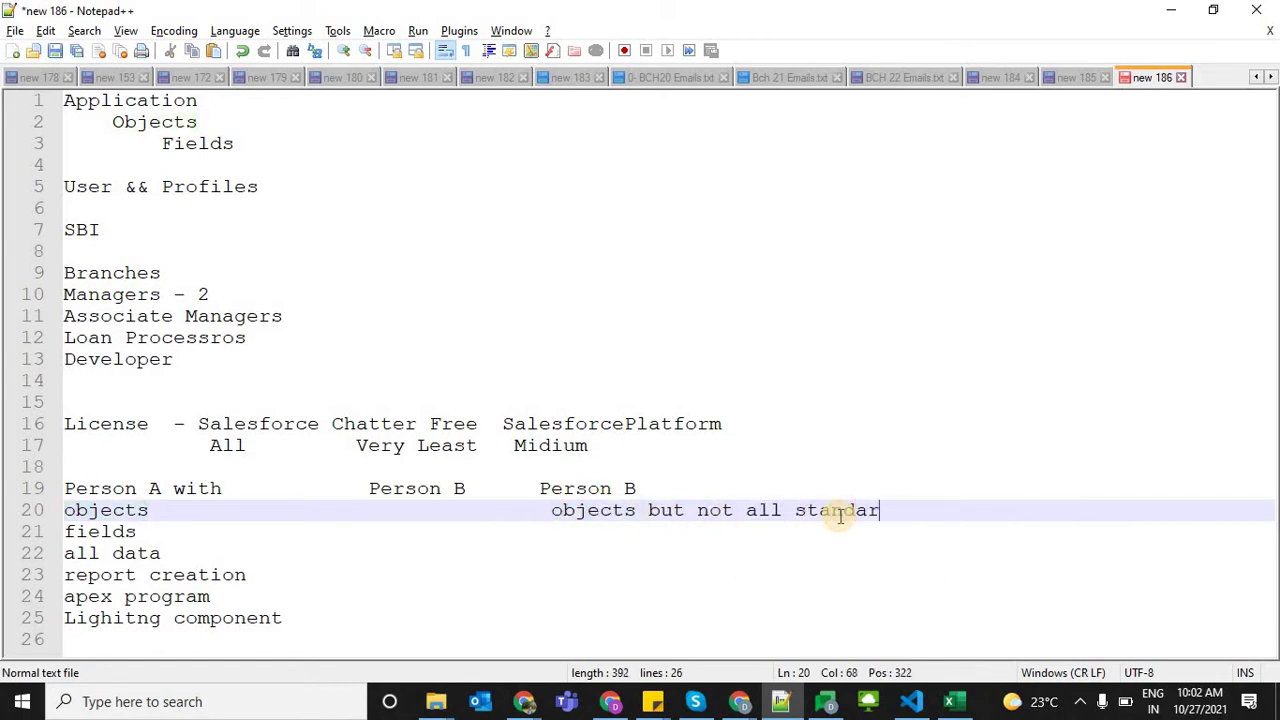
type("d obects")
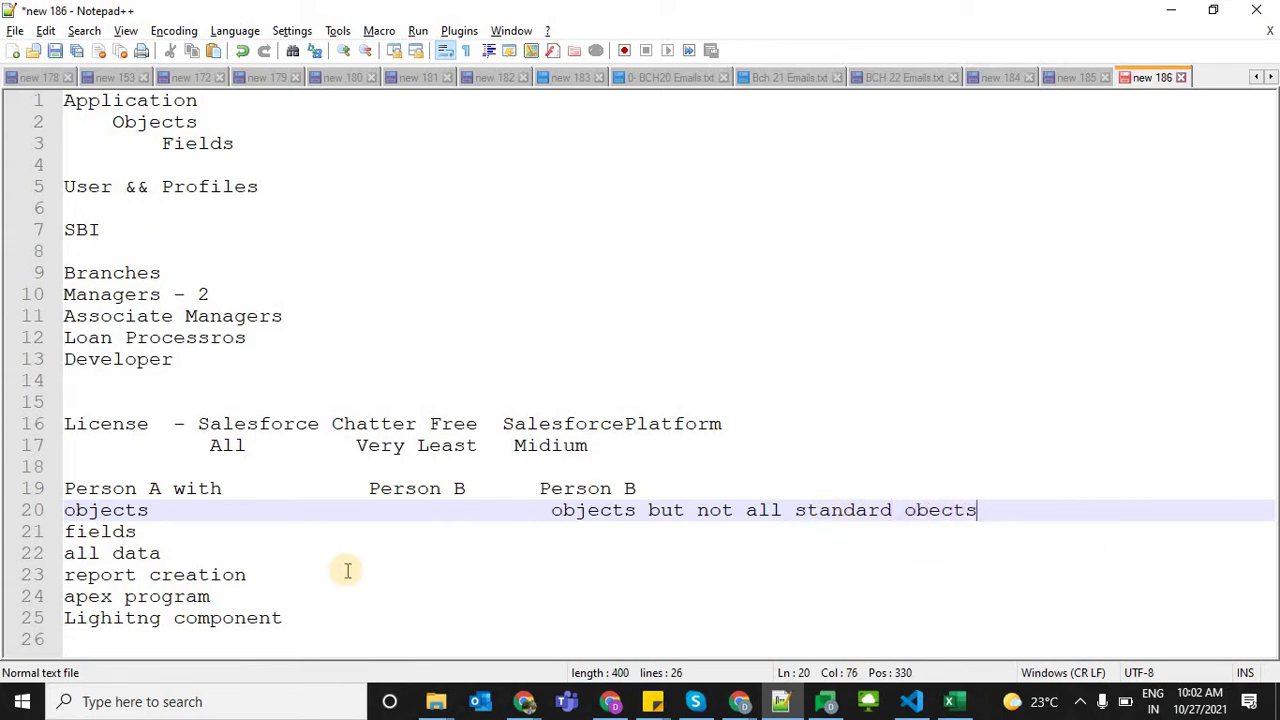
Fill line 23's third column with 'report view/but not creatte'
left_click(260, 575)
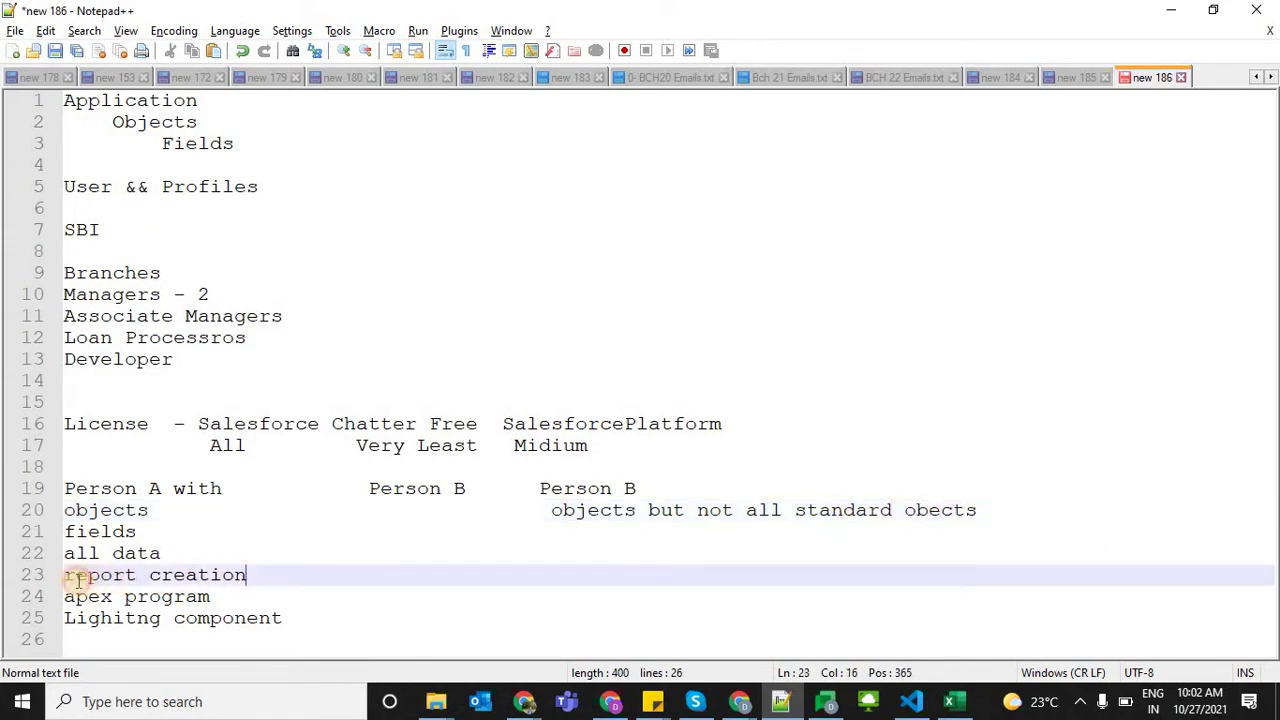
left_click_drag(78, 575, 64, 575)
key("ctrl+c")
left_click(566, 570)
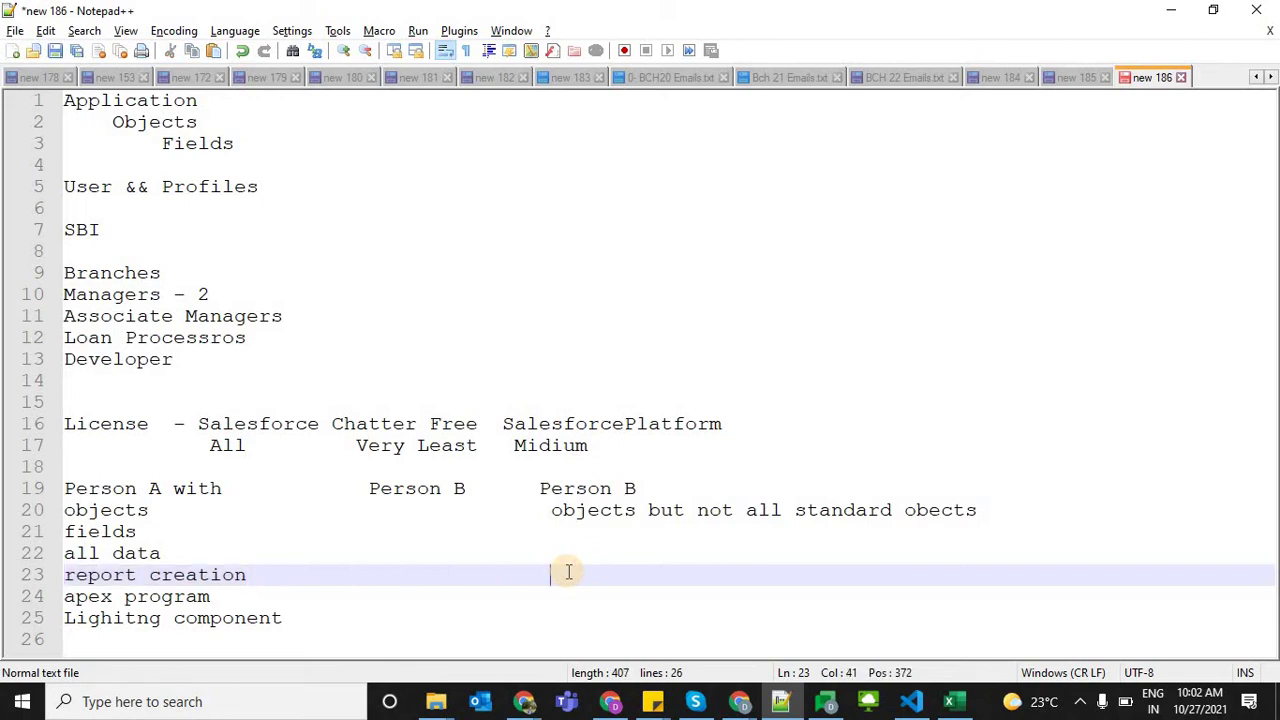
key("ctrl+v")
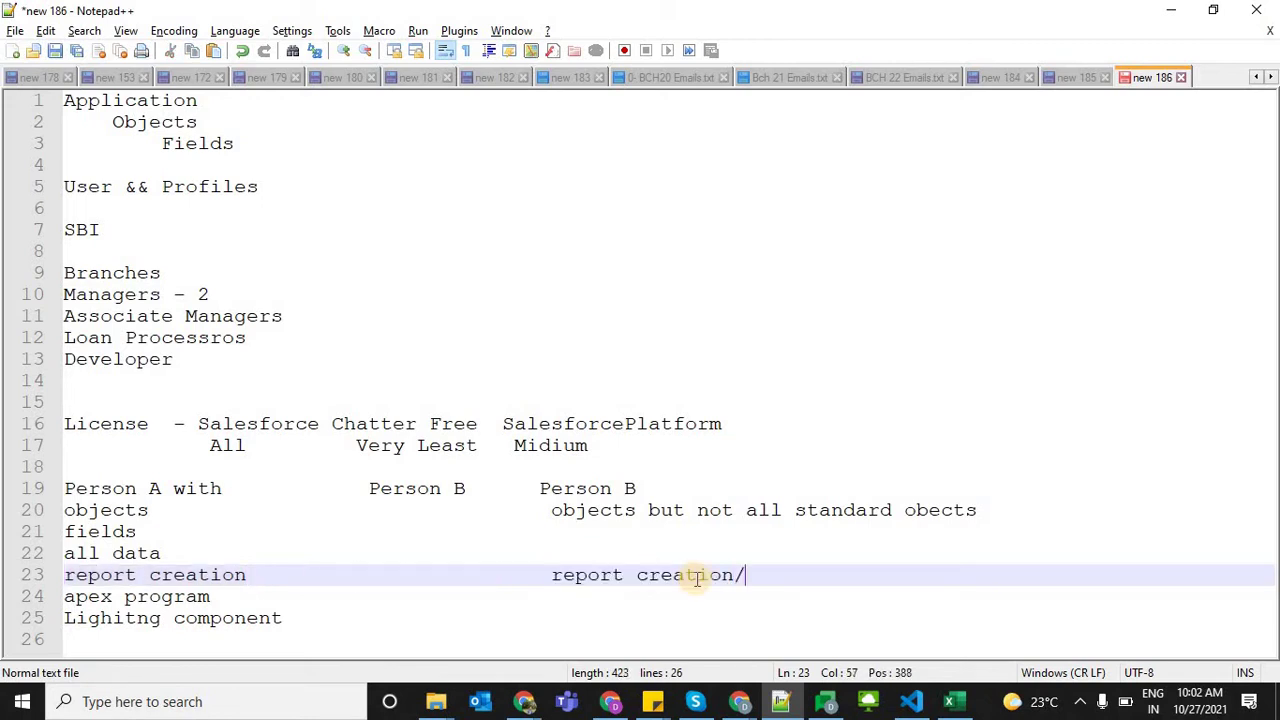
double_click(695, 577)
type("view")
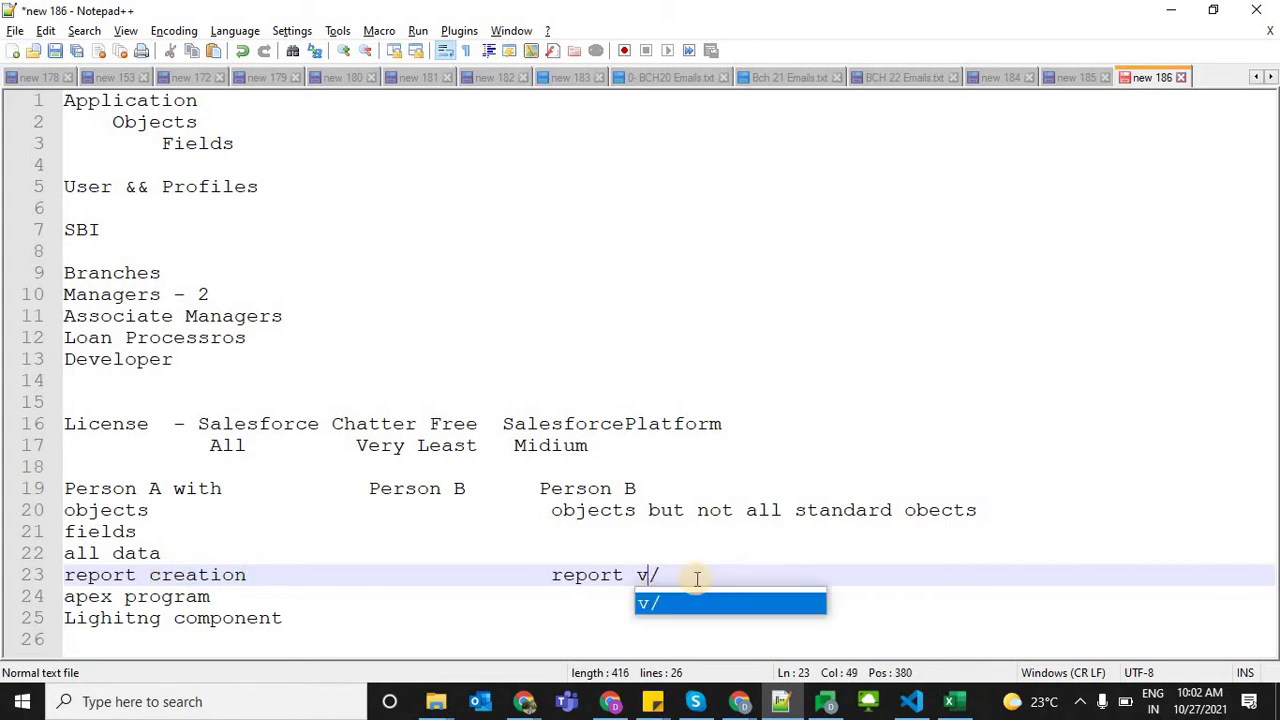
type("/bu")
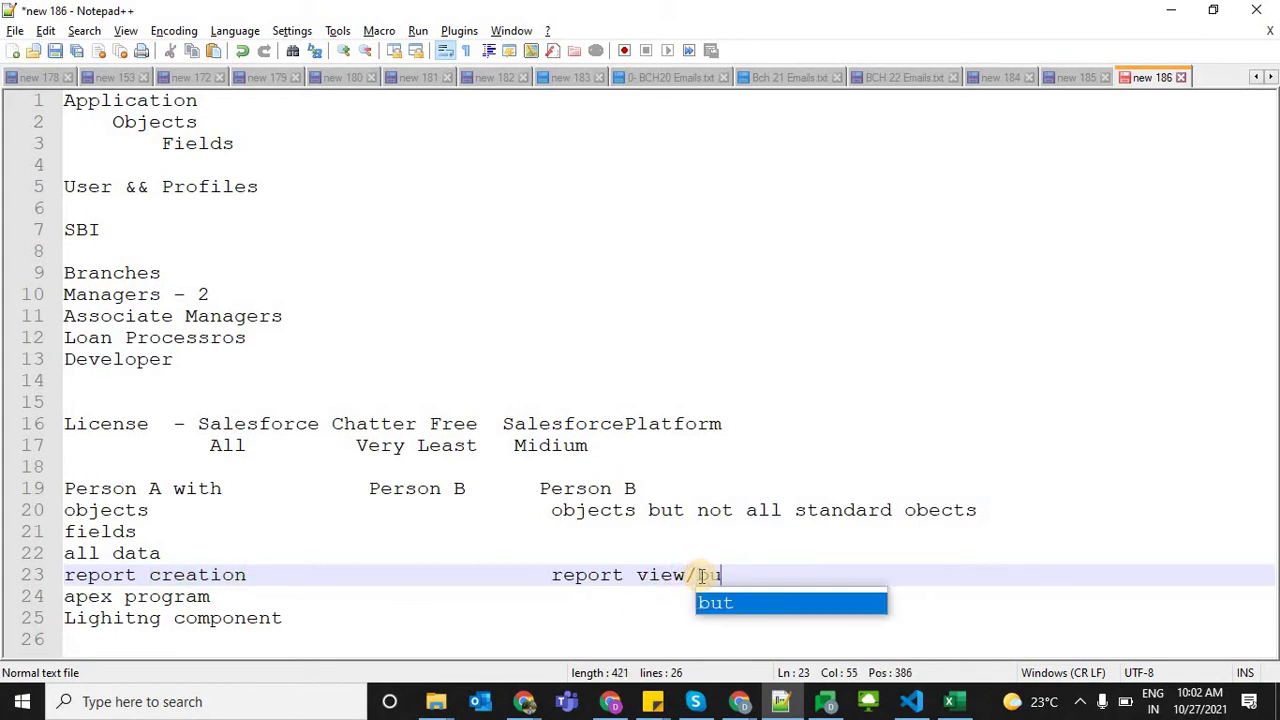
type("t not creatte")
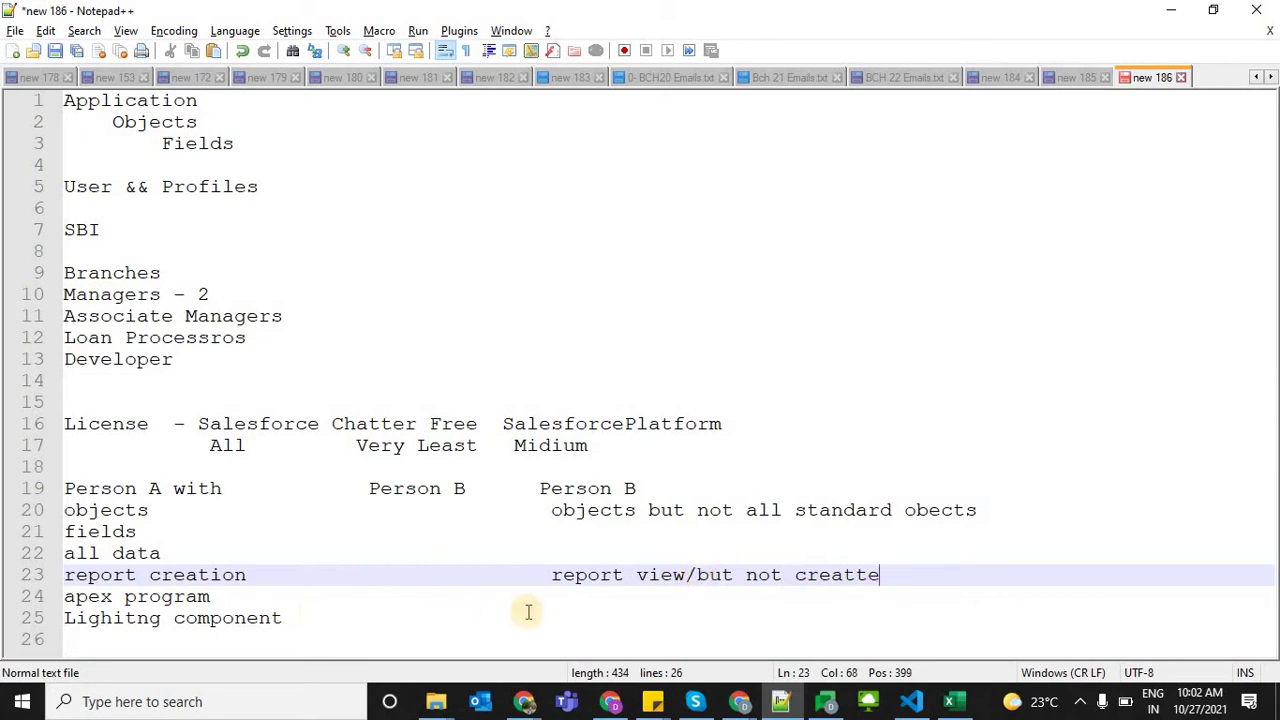
Enter 'view users/ but not create' on line 24 and rename the third heading to Person c
left_click(585, 604)
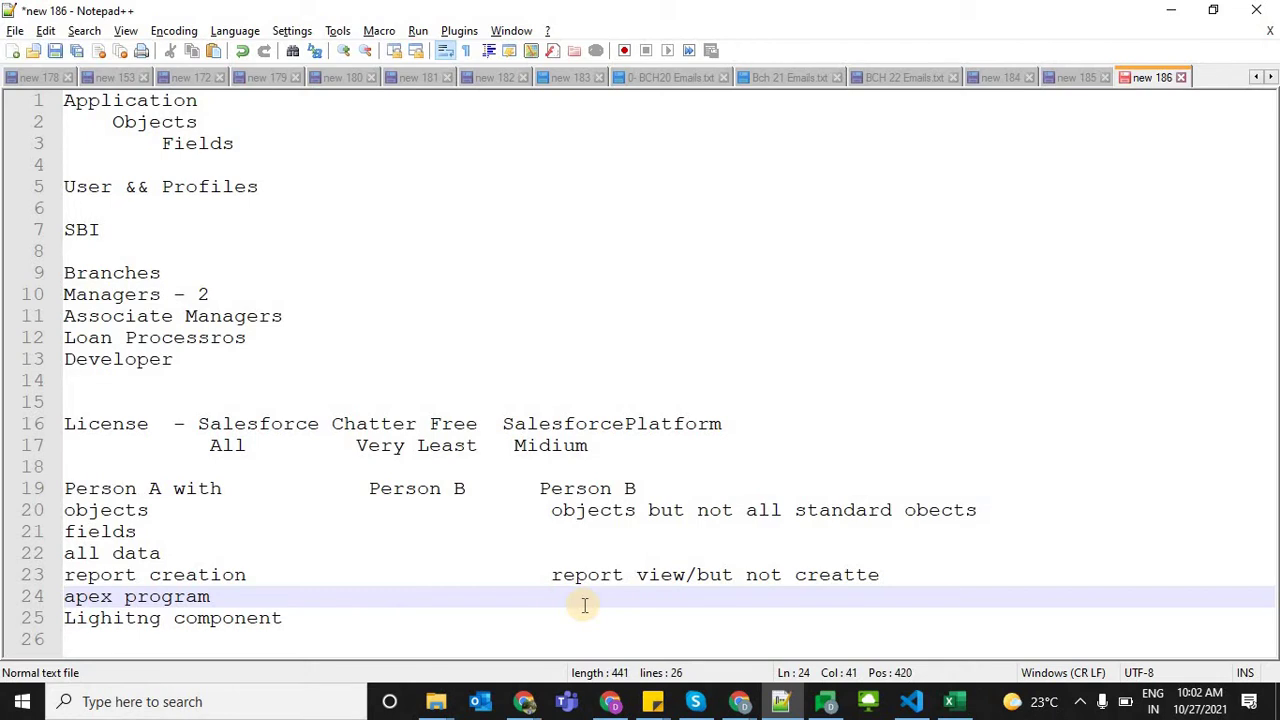
type("view users/ bu tnot")
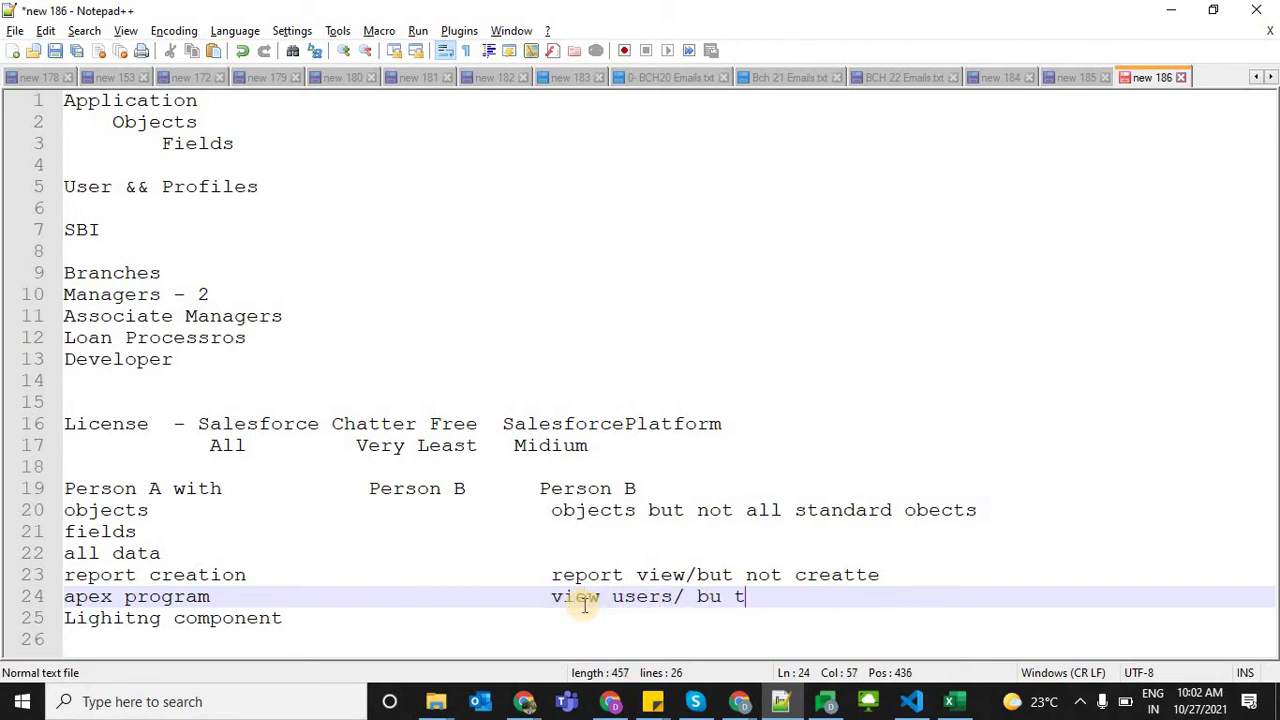
key("BackSpace")
key("BackSpace")
key("BackSpace")
type("not create")
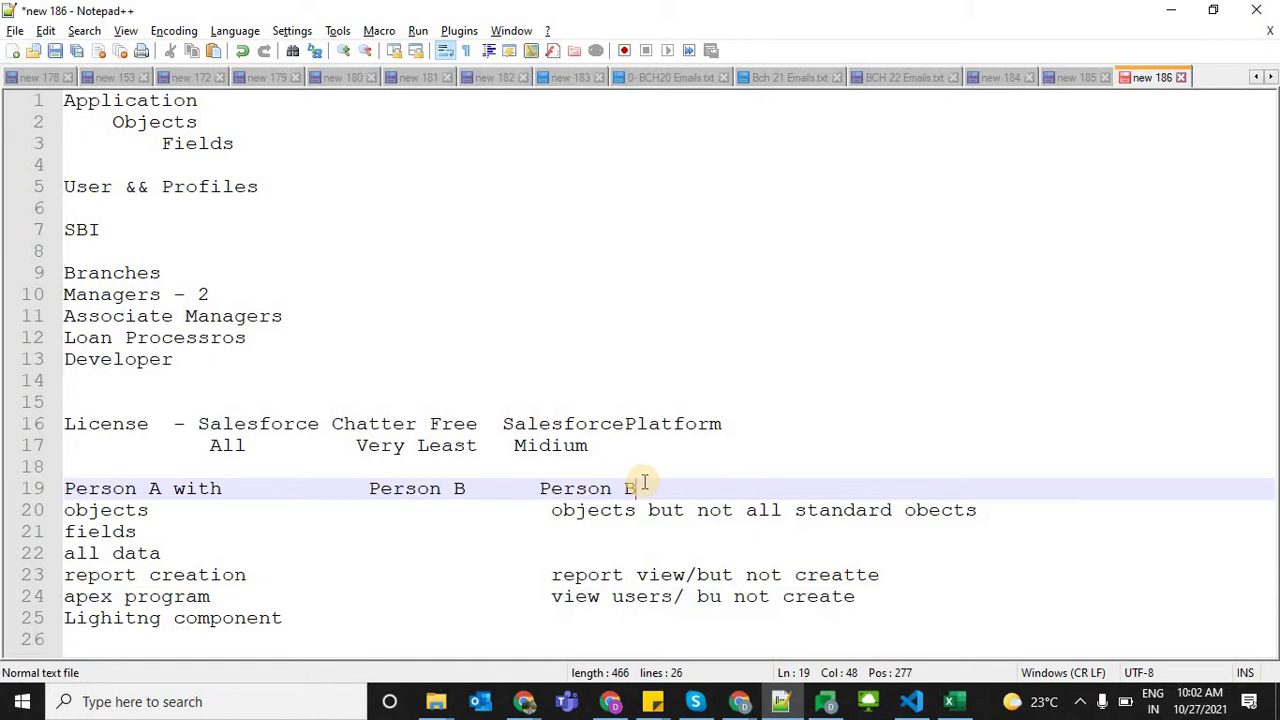
key("BackSpace")
type("c")
key("Escape")
Point out the Person headings, SalesforcePlatform and view users entries, then open Chatter's setup menu
key("Up")
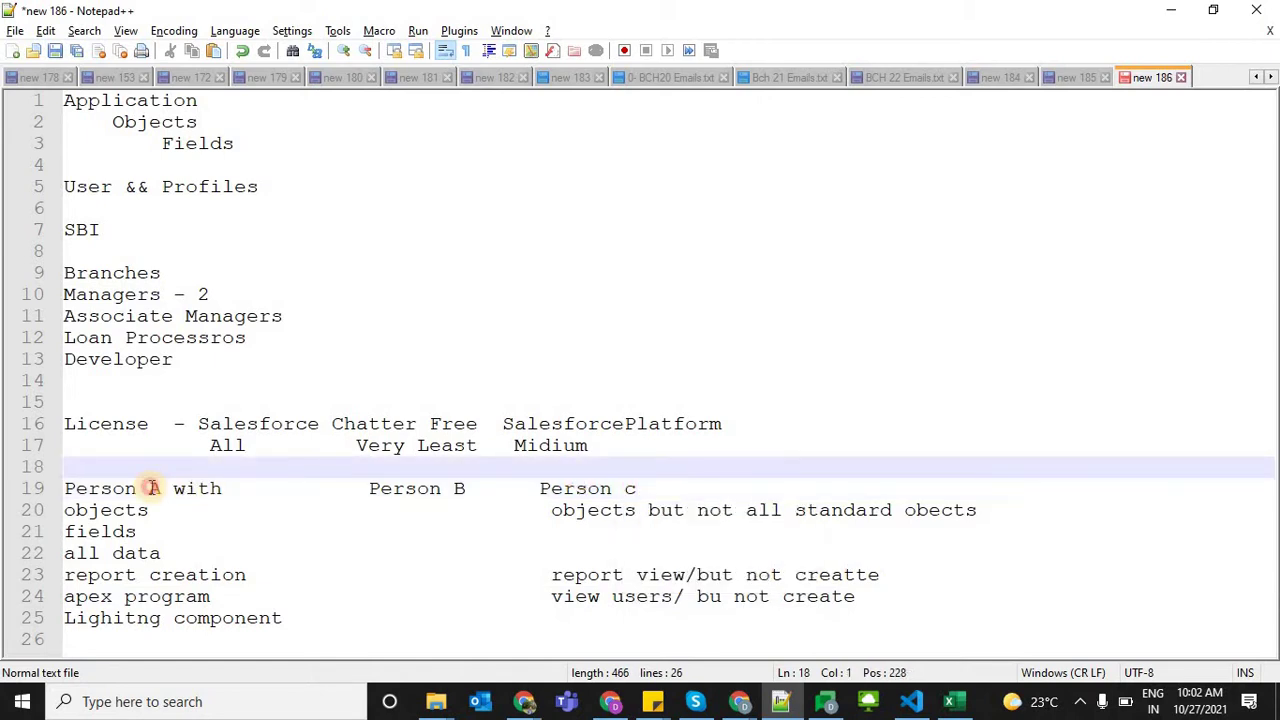
left_click(157, 488)
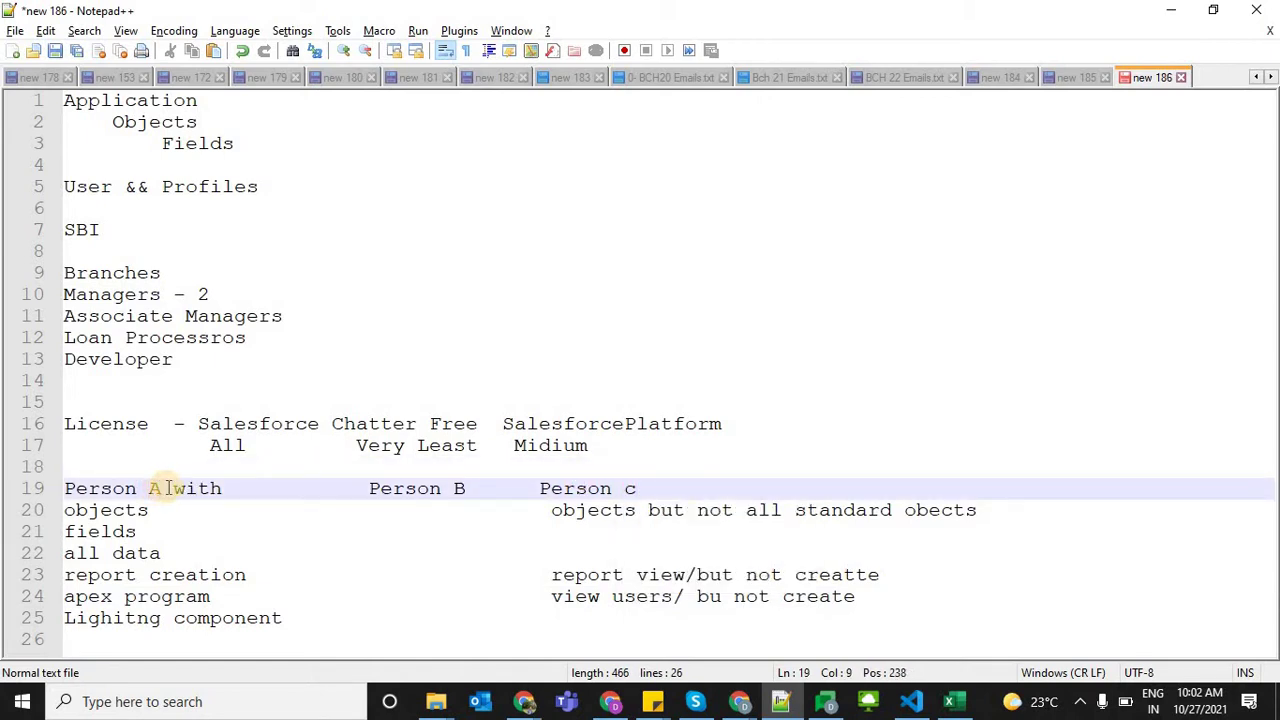
left_click(259, 604)
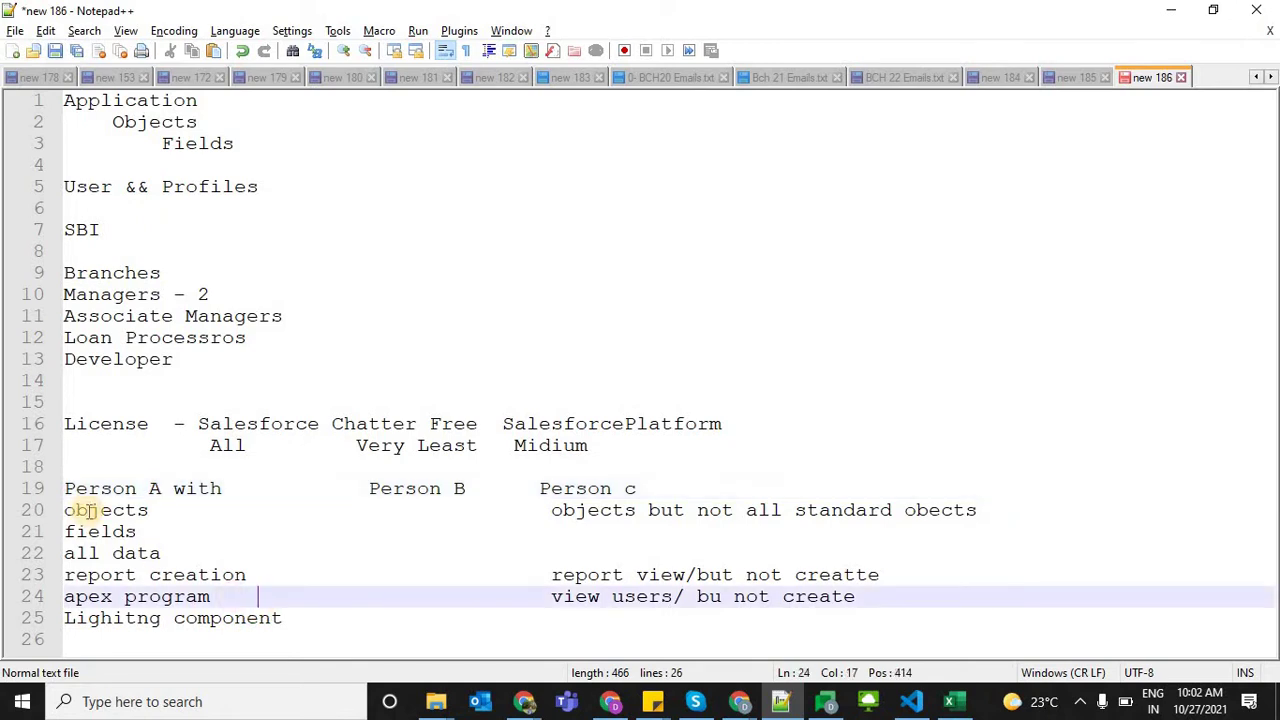
left_click(124, 553)
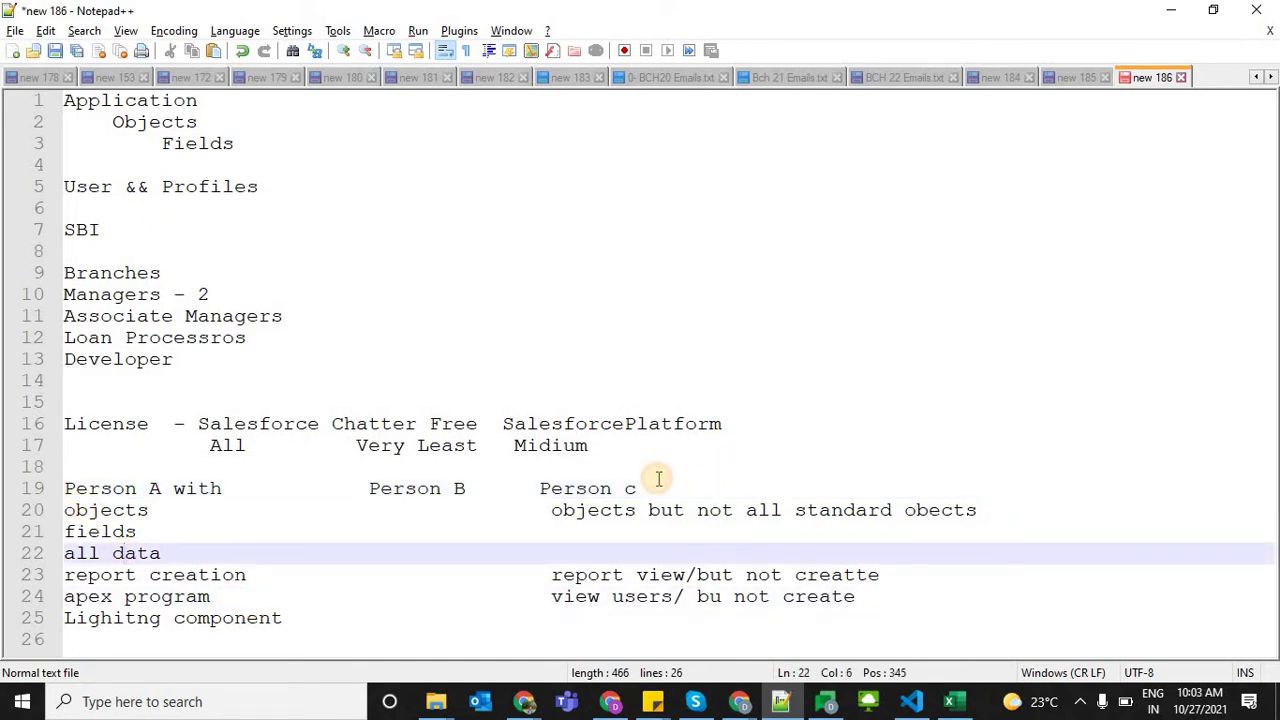
left_click(658, 479)
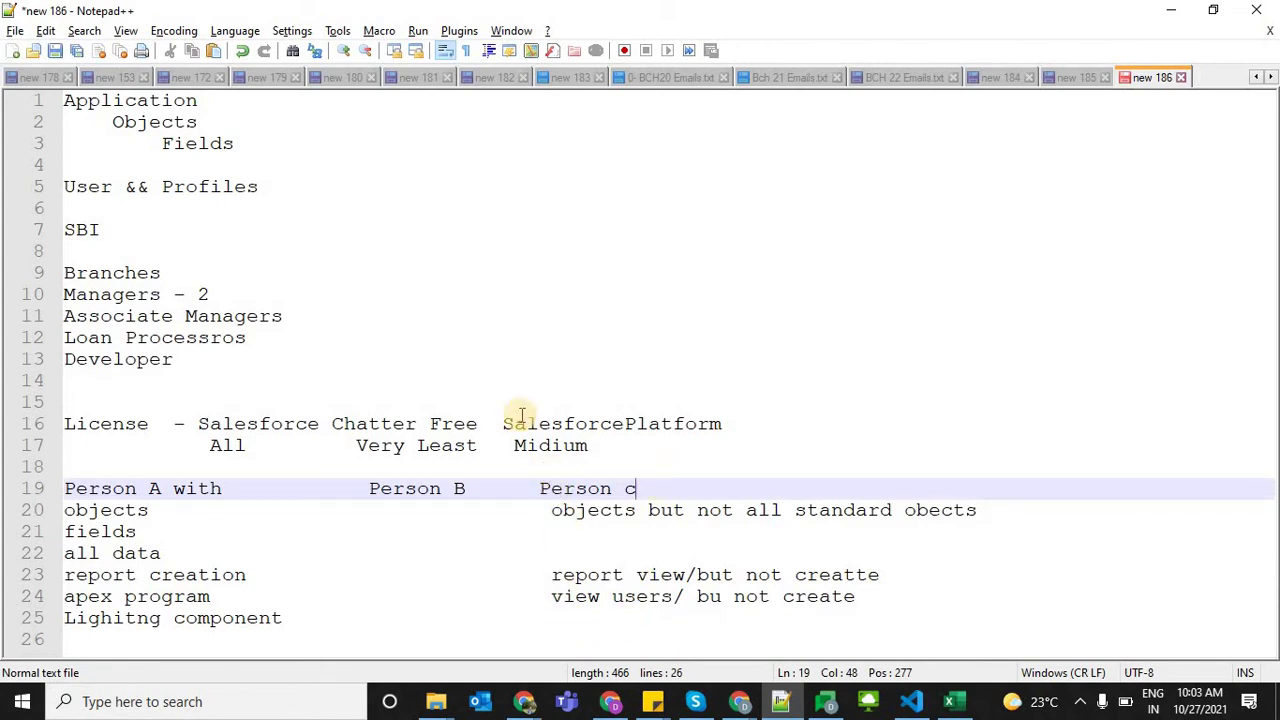
left_click_drag(503, 423, 600, 445)
left_click(737, 423, "shift")
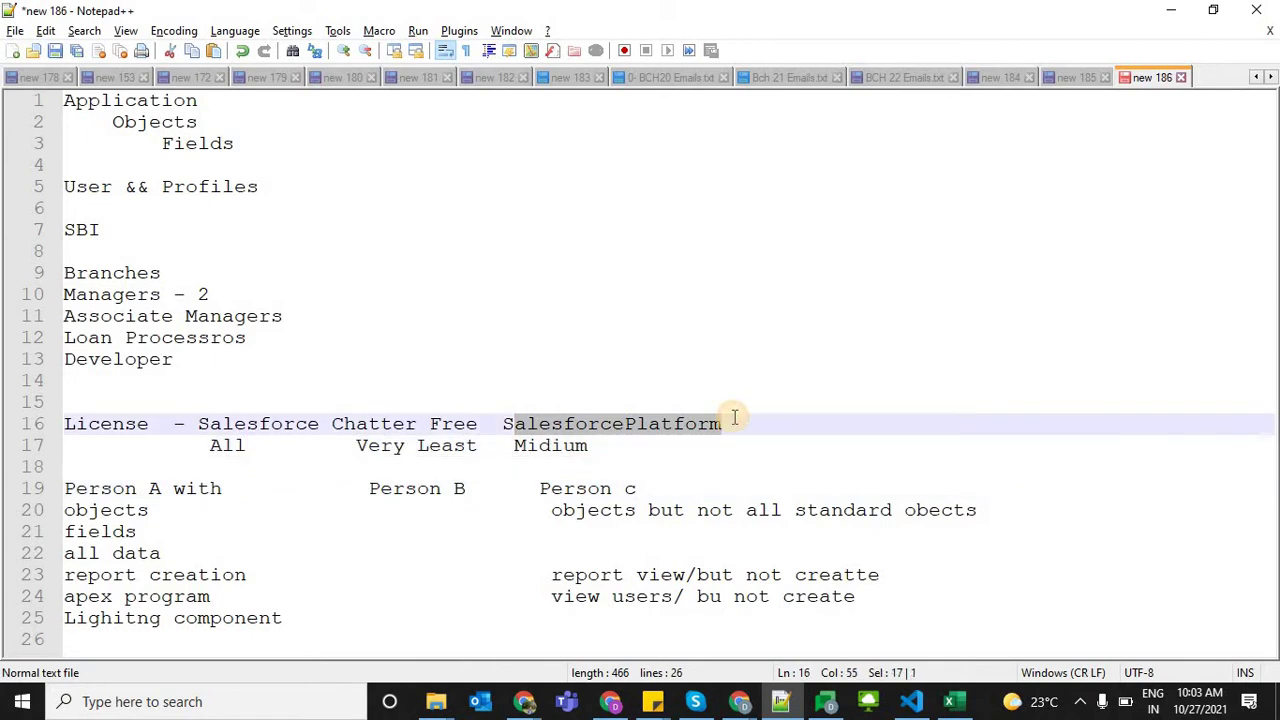
left_click(553, 595)
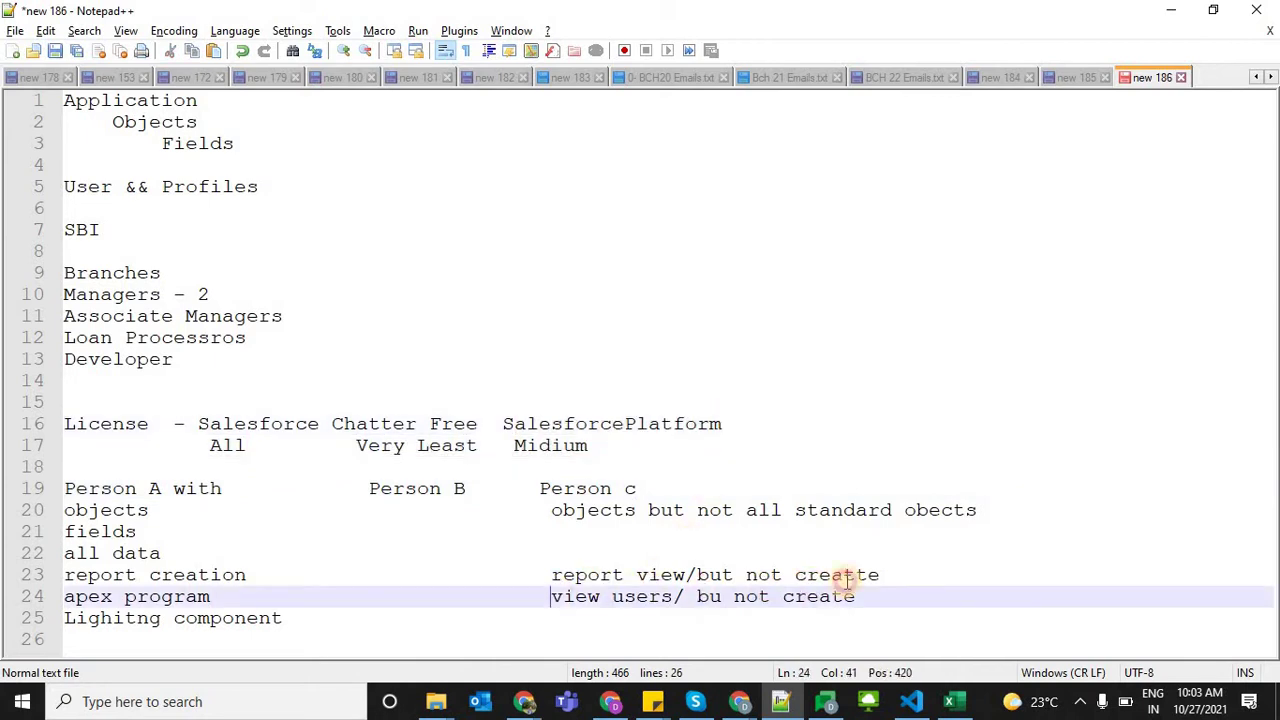
left_click(866, 596, "shift")
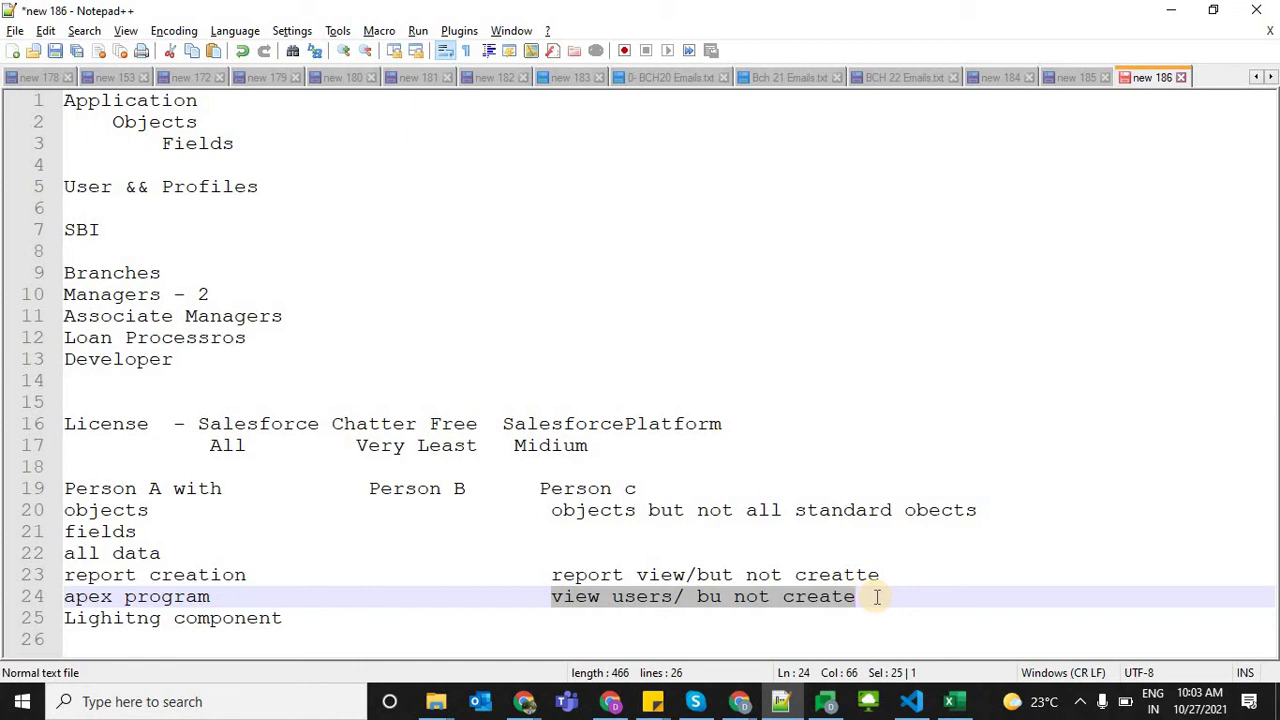
key("alt+Tab")
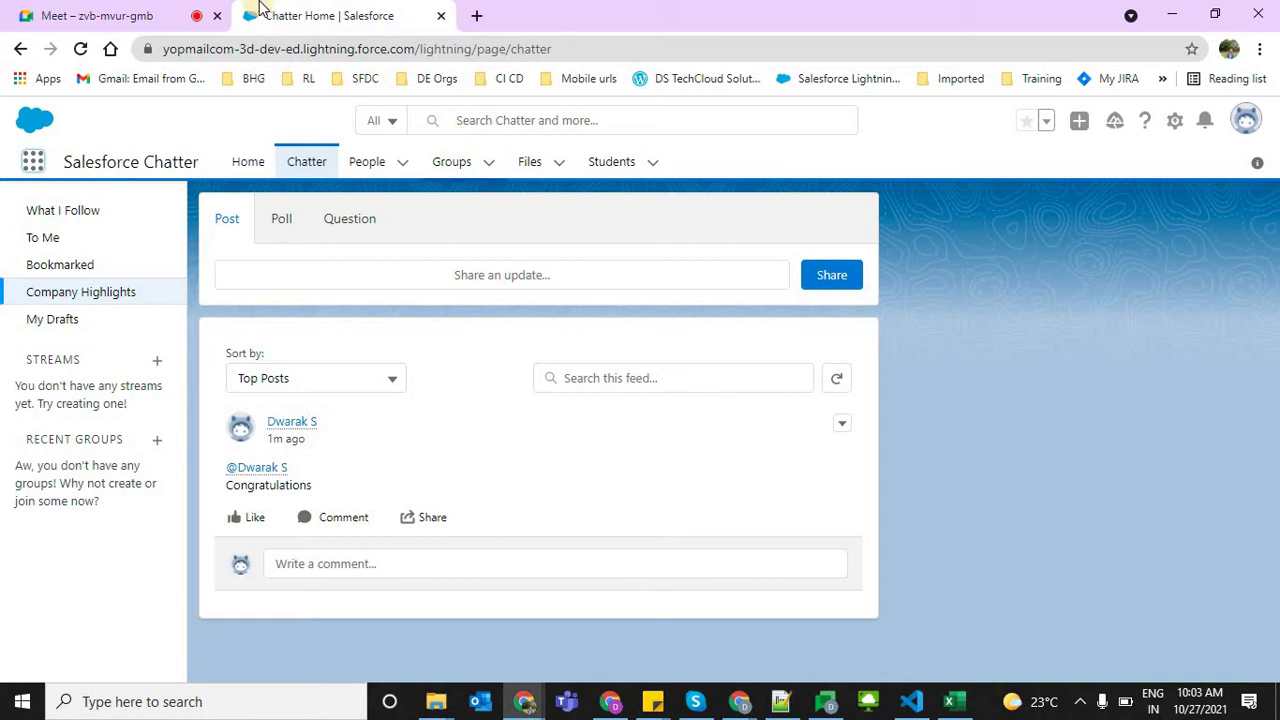
left_click(1176, 122)
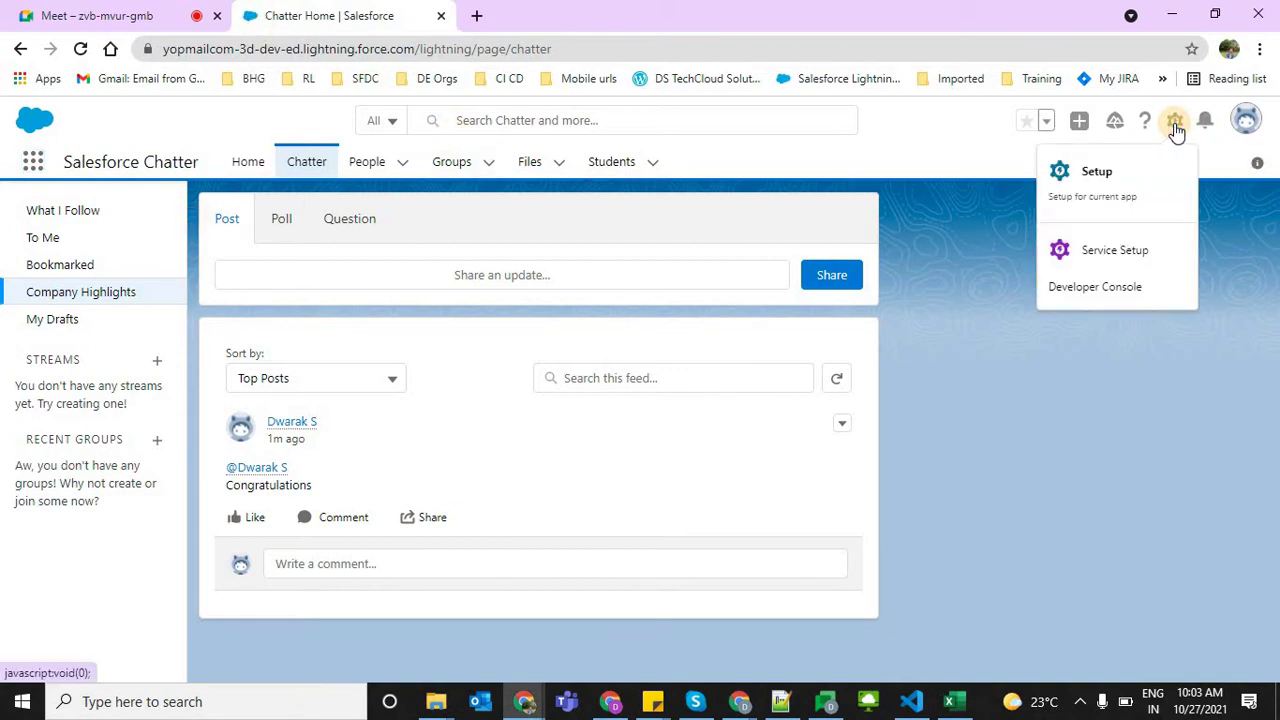
Highlight the Salesforce, Chatter and SalesforcePlatform license names on line 16 in turn
key("alt+Tab")
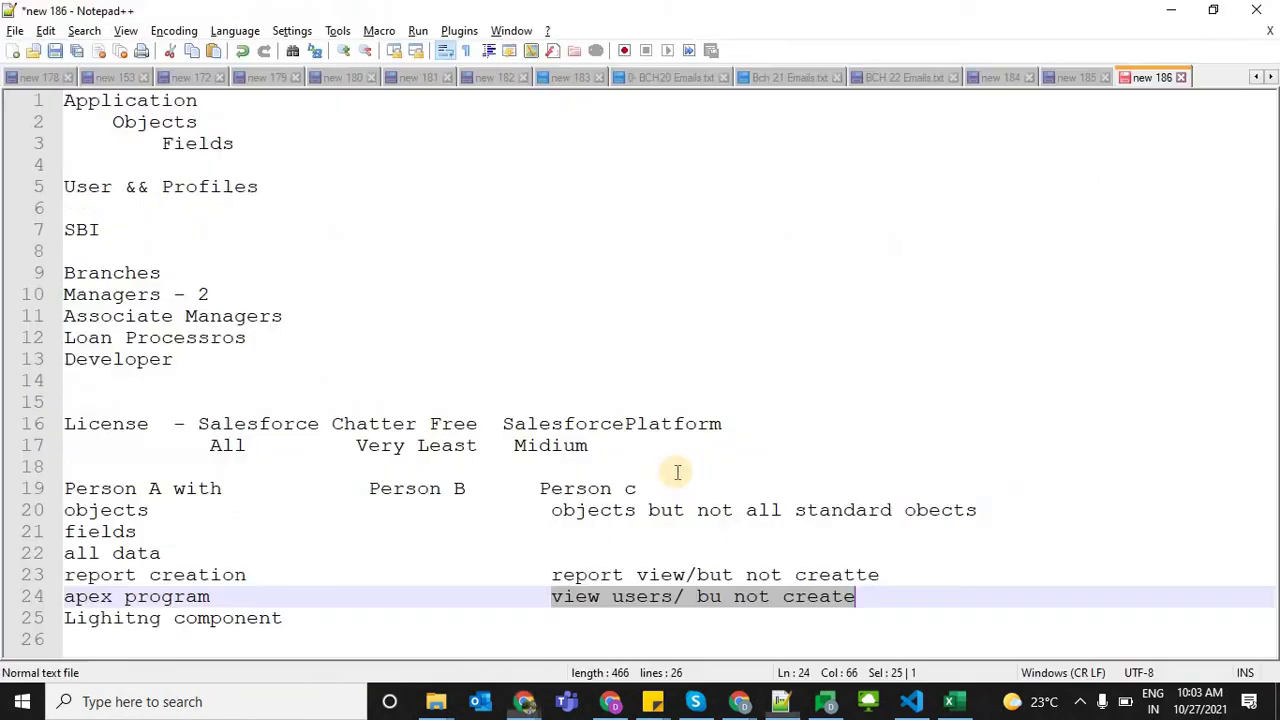
left_click(527, 424)
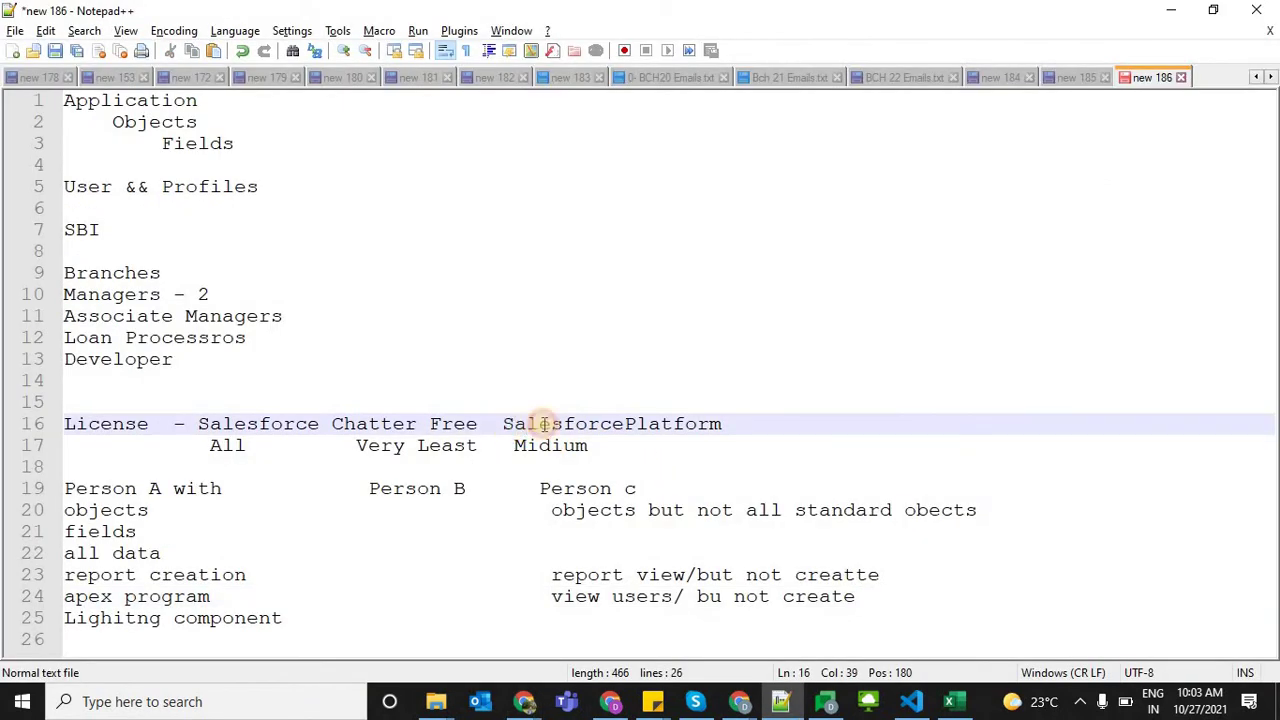
left_click_drag(520, 424, 740, 424)
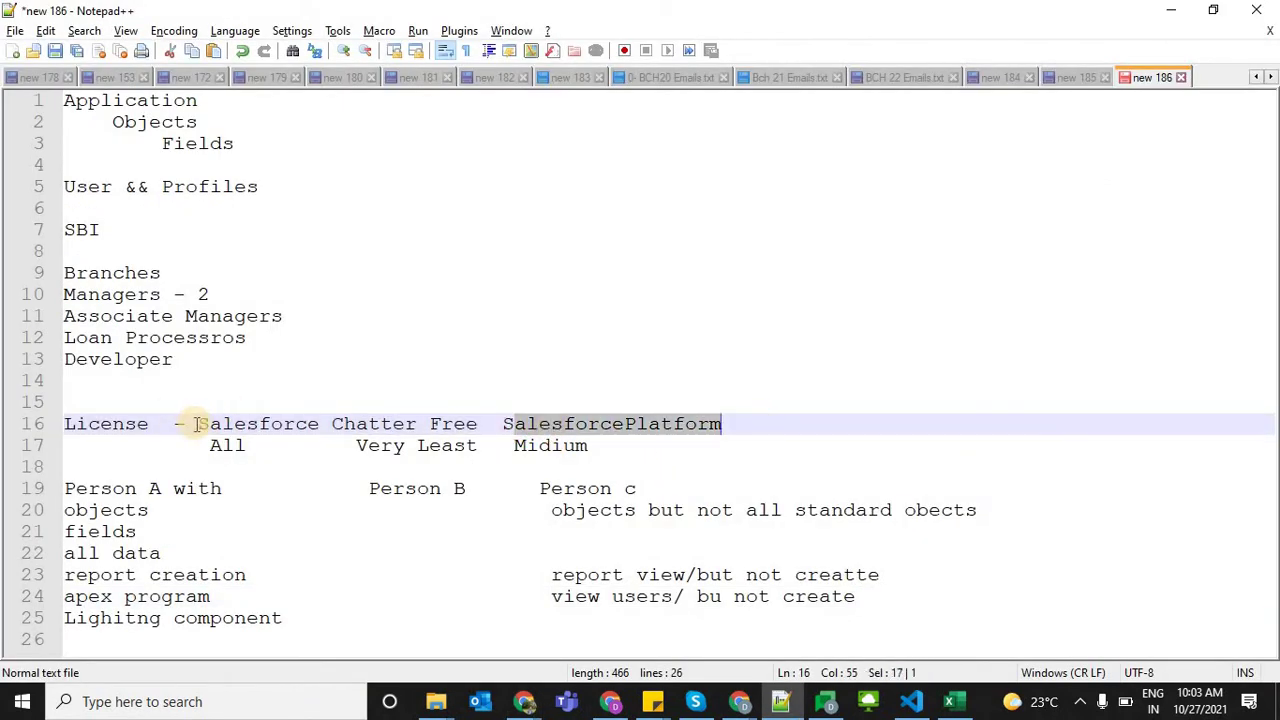
left_click_drag(198, 424, 733, 426)
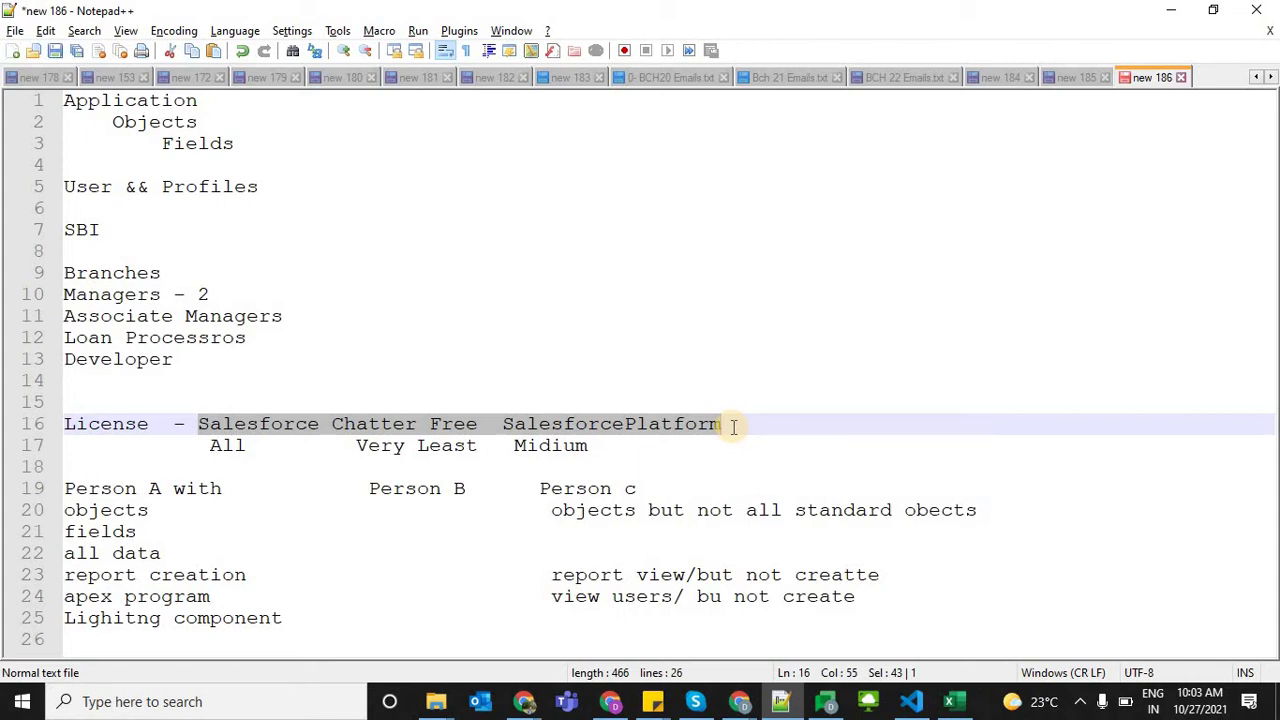
double_click(274, 430)
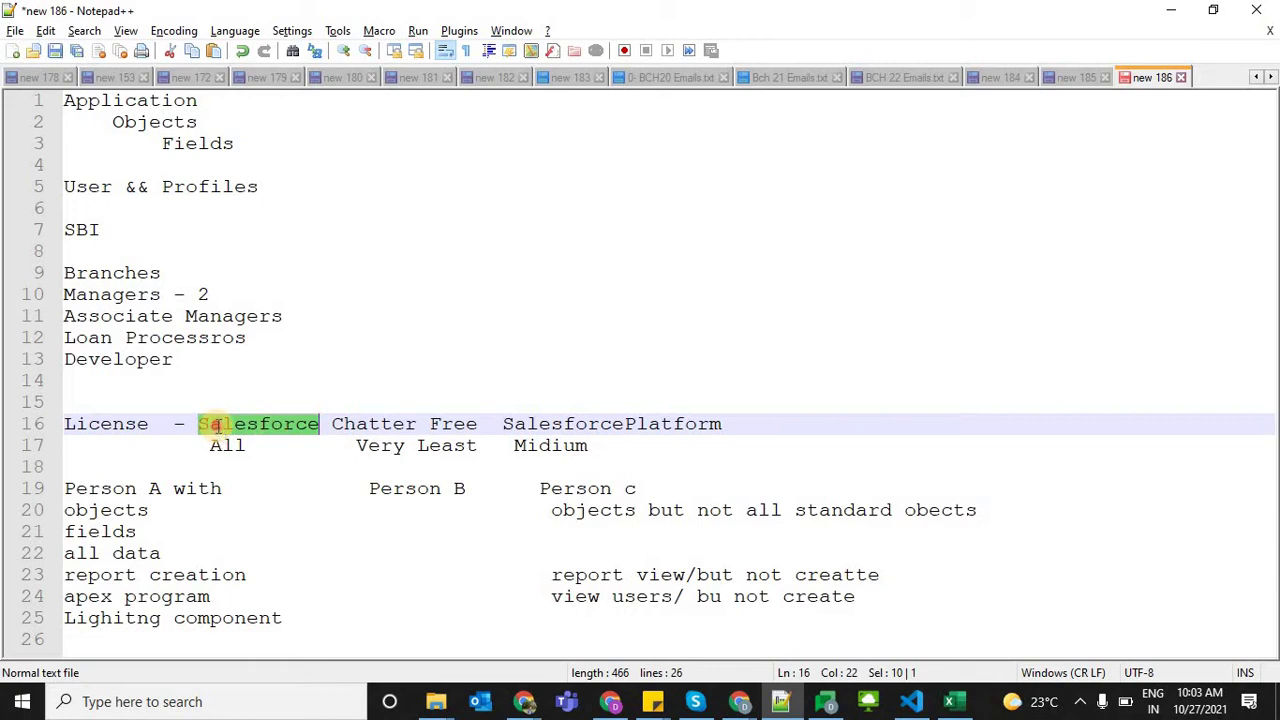
left_click(362, 410)
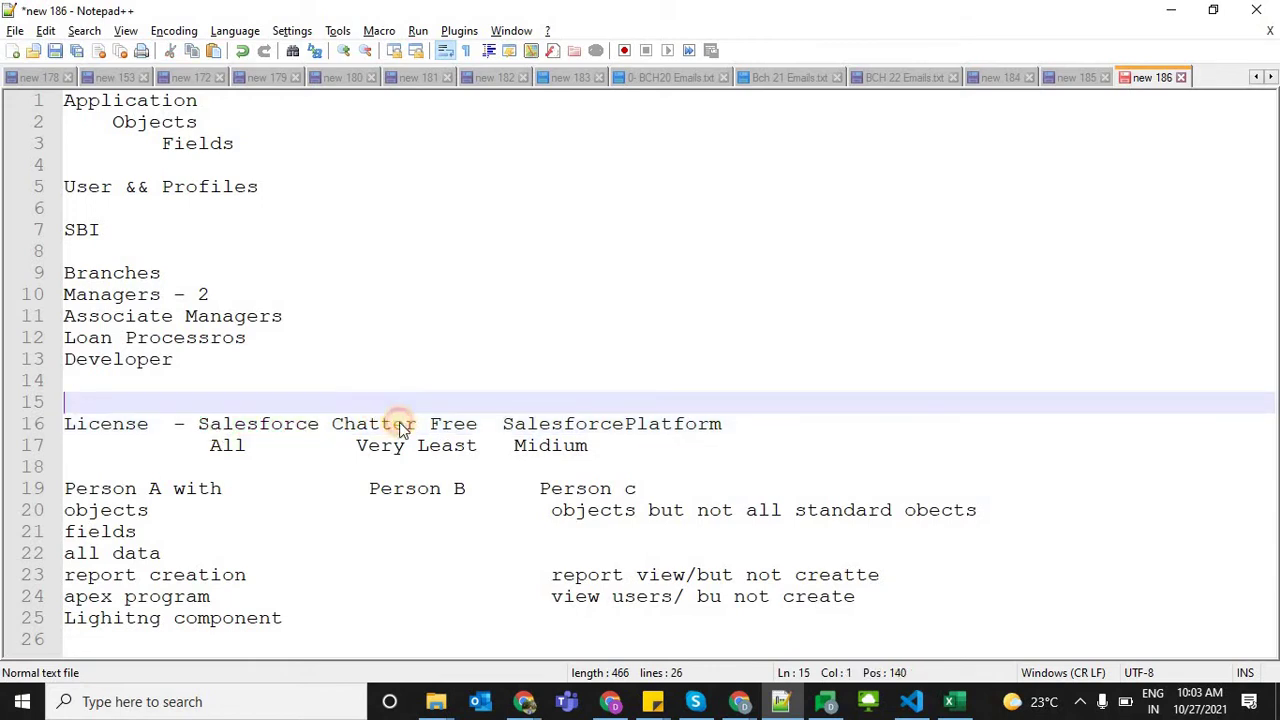
double_click(395, 422)
left_click(576, 487)
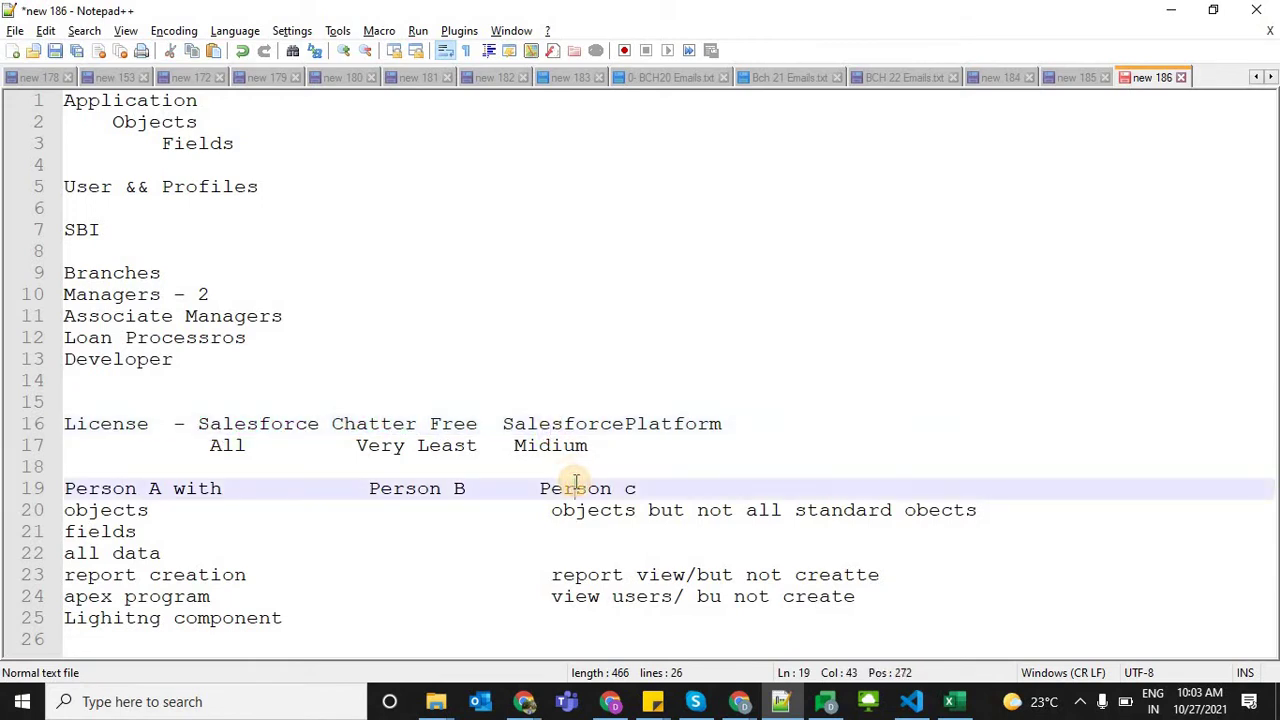
double_click(300, 426)
double_click(395, 426)
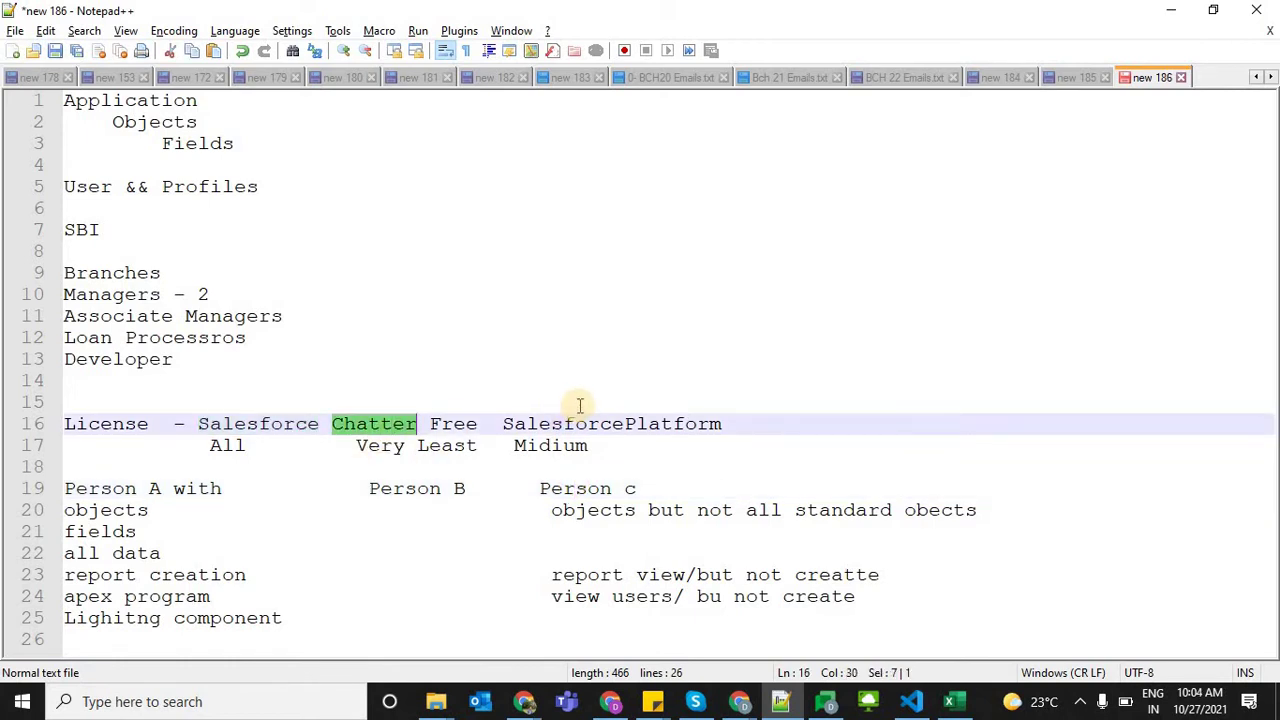
double_click(567, 426)
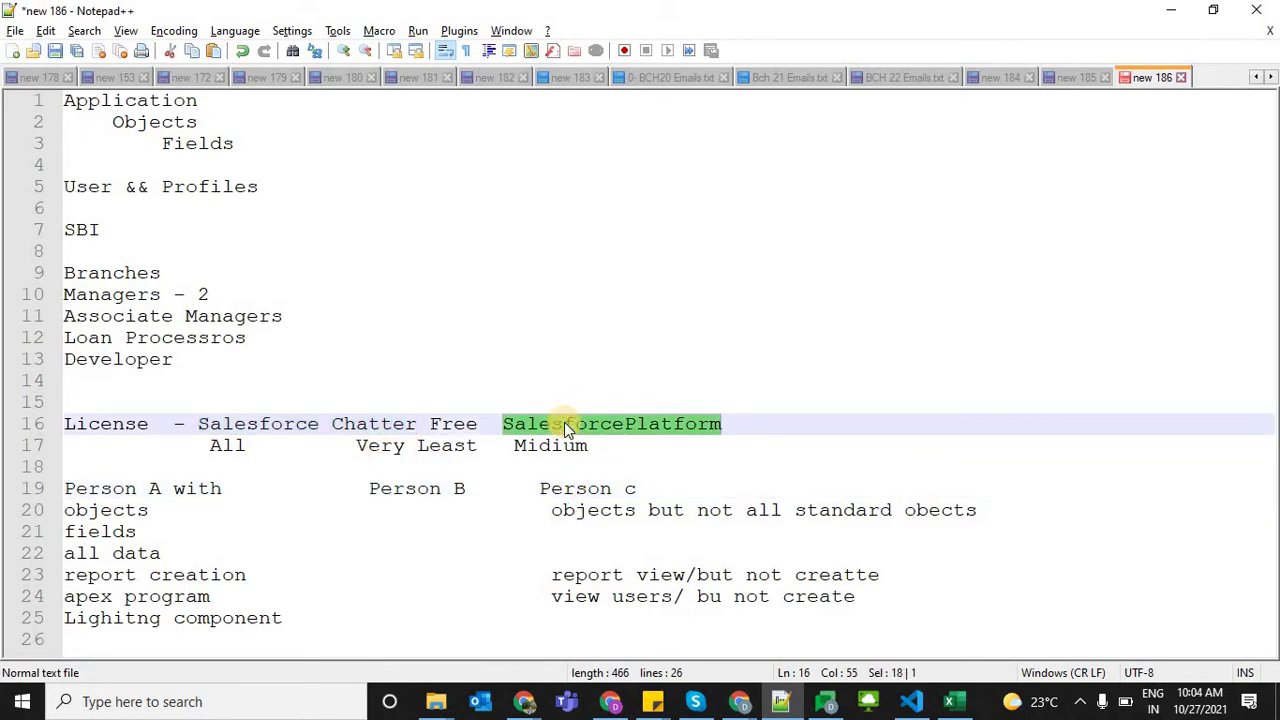
Open Setup from the gear menu and reach the Profiles page via Quick Find 'profiles'
key("alt+Tab")
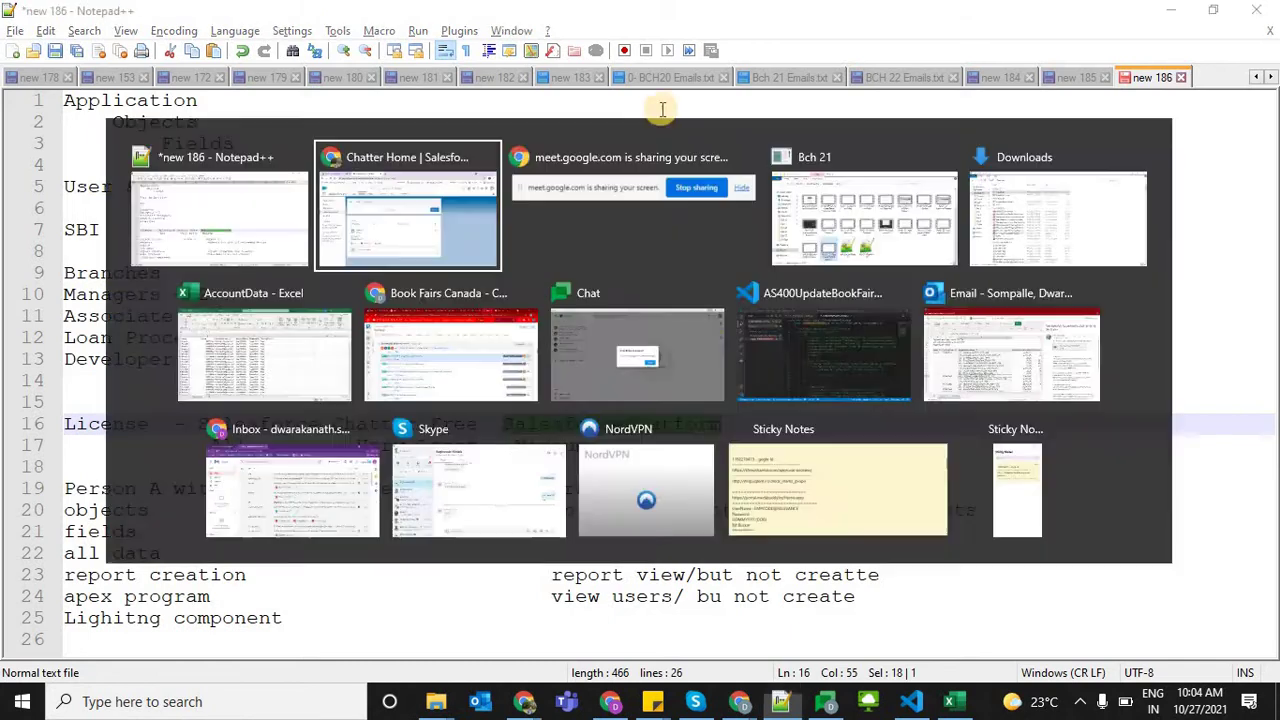
left_click(1175, 120)
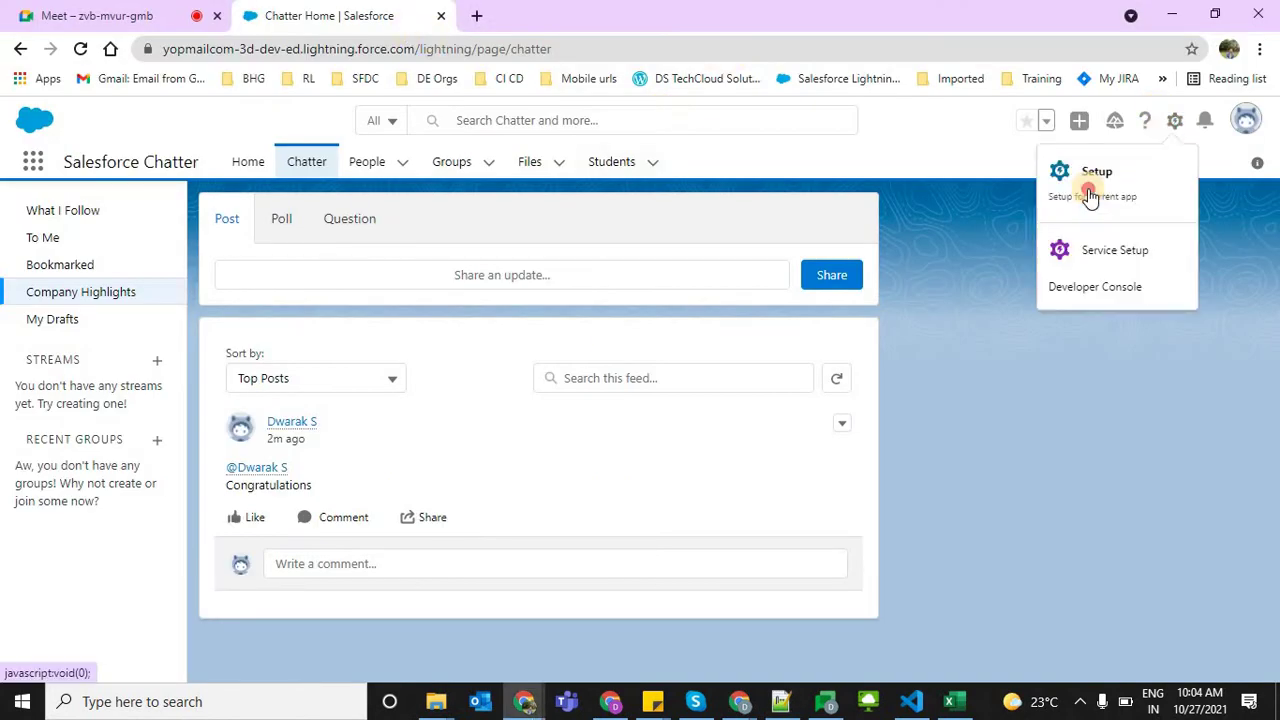
left_click(1088, 188)
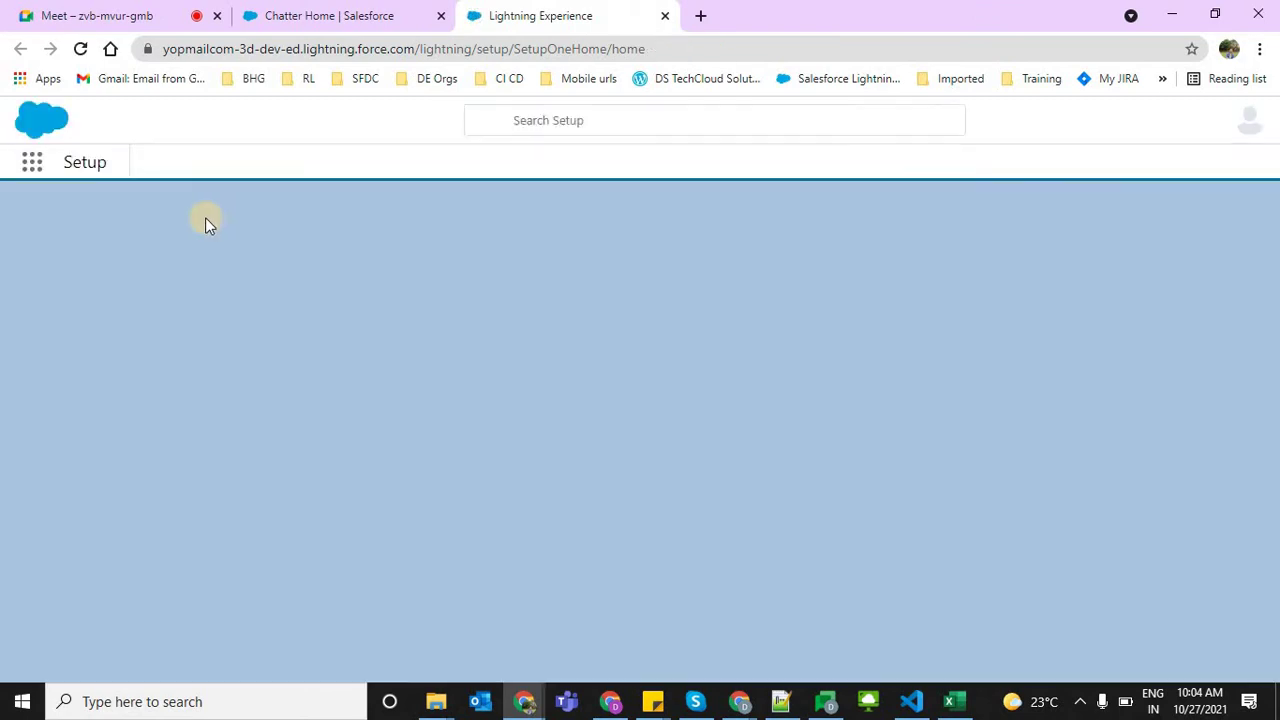
left_click(144, 216)
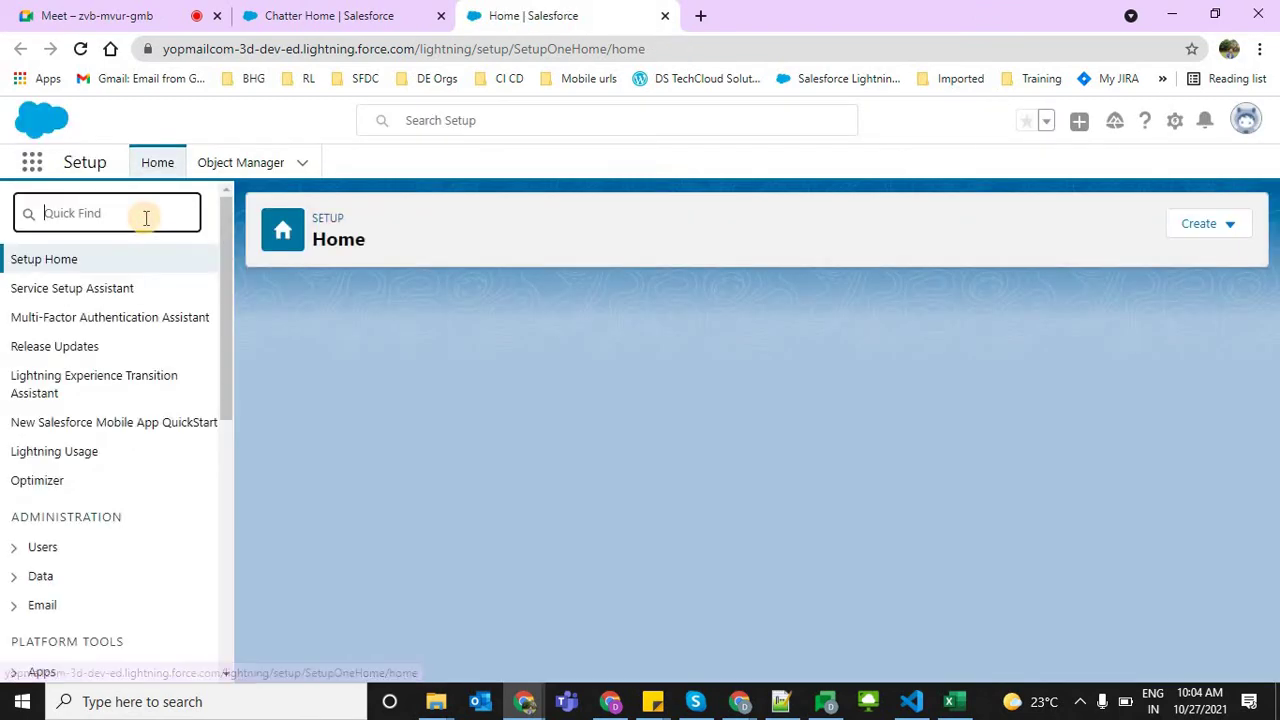
type("profiles")
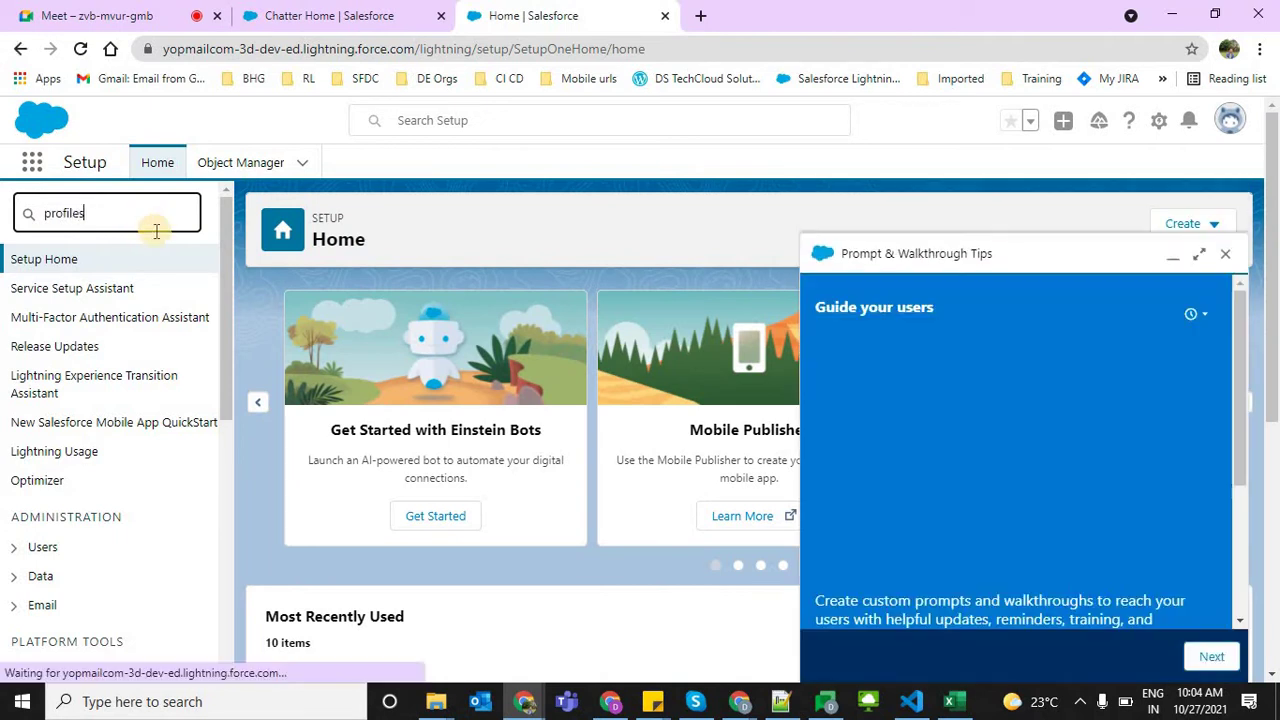
left_click(52, 293)
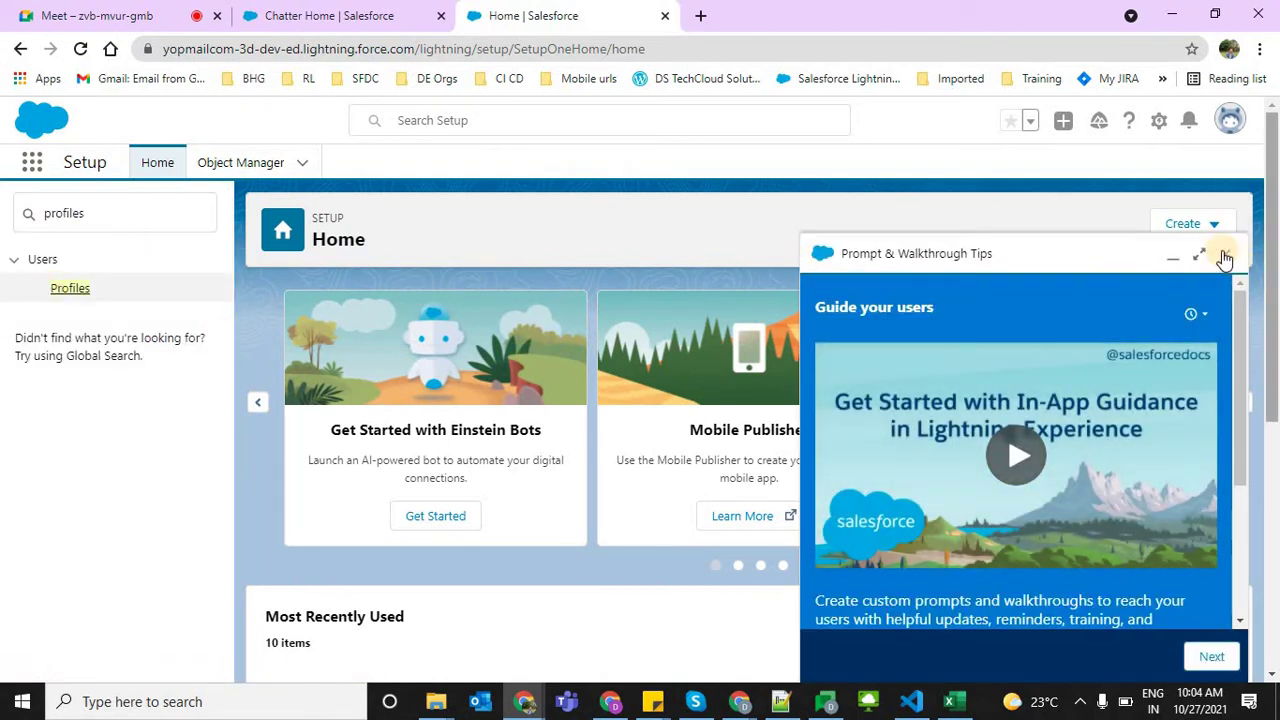
left_click(1224, 254)
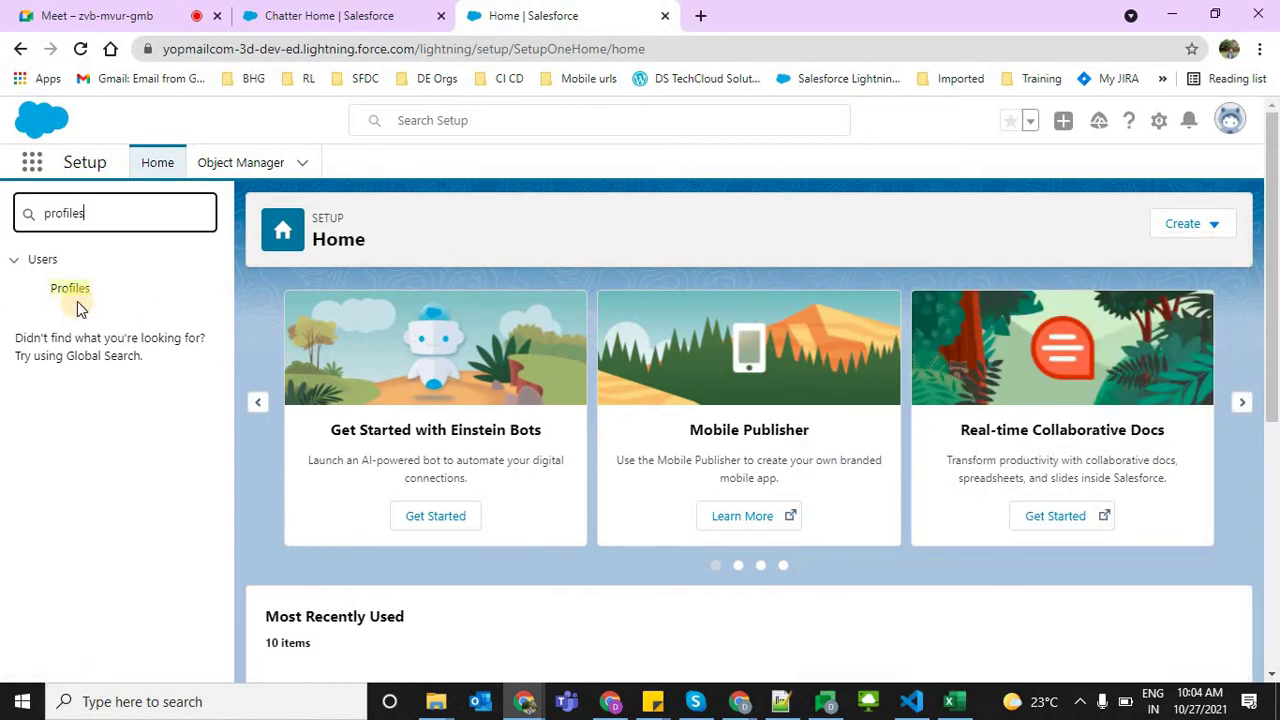
left_click(62, 290)
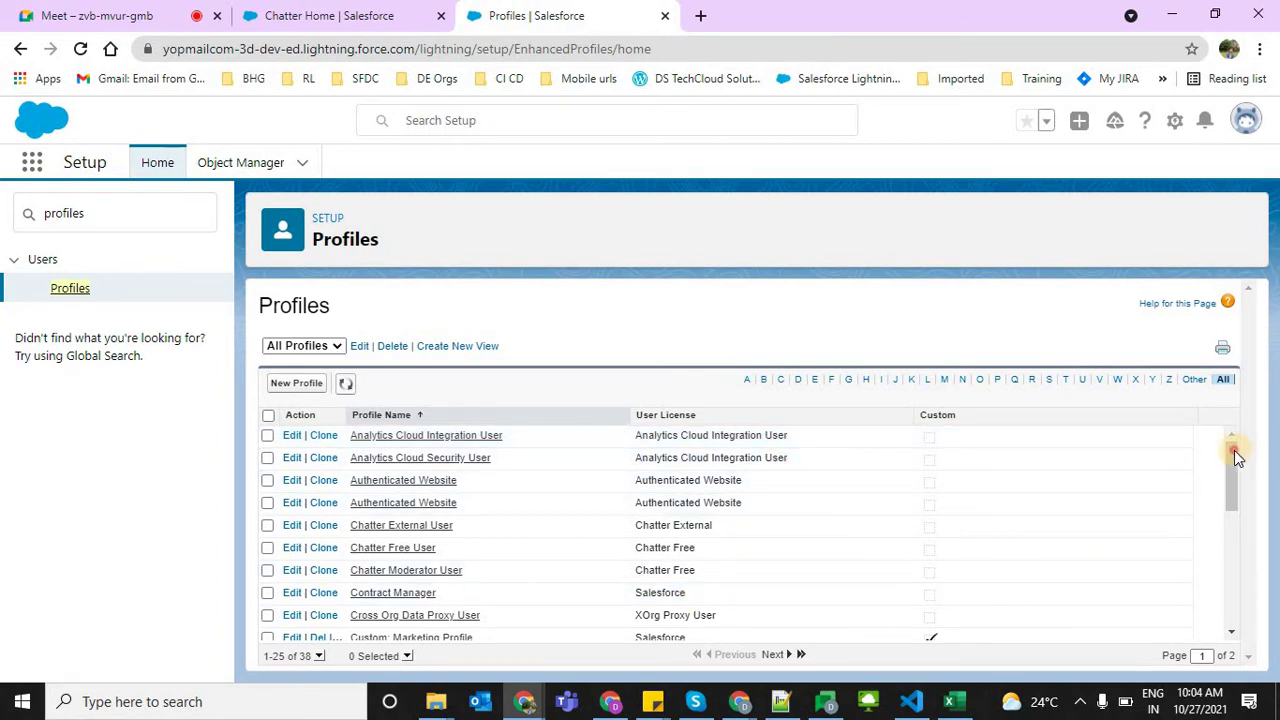
Apply the S letter filter so the profiles list shows five profiles
left_click(1240, 606)
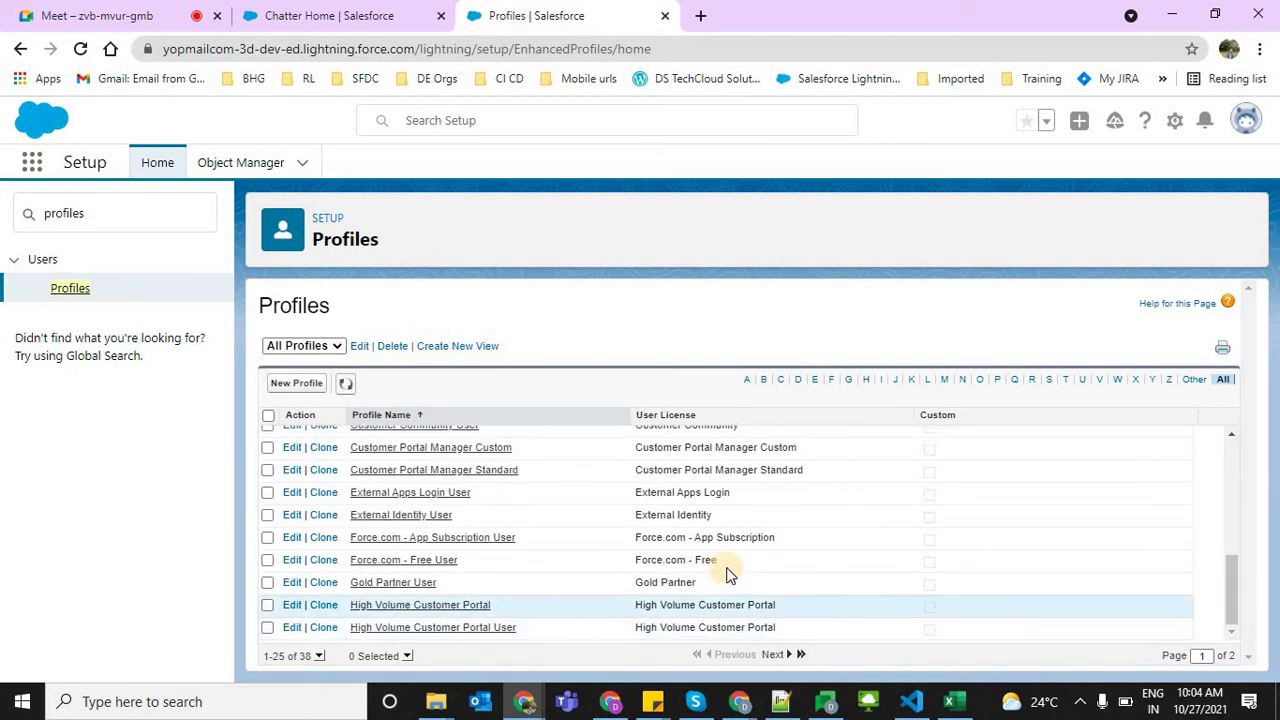
left_click(1048, 386)
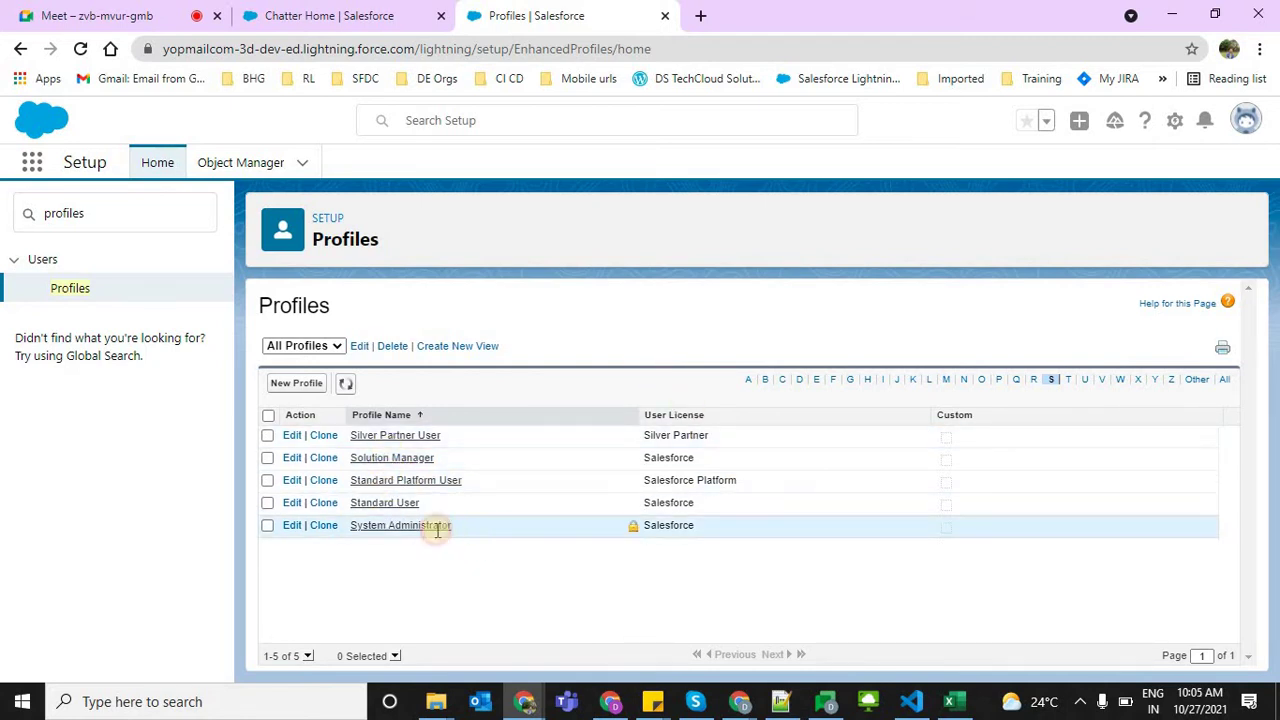
left_click_drag(437, 530, 331, 534)
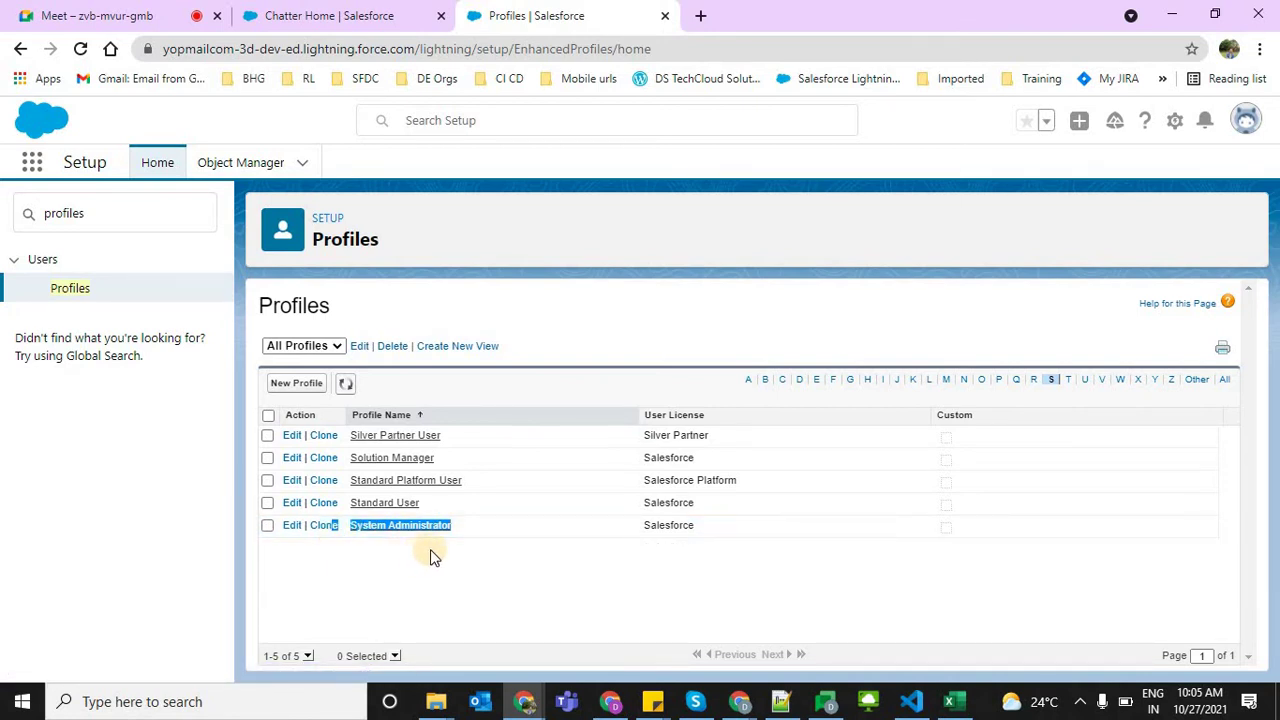
left_click(369, 528)
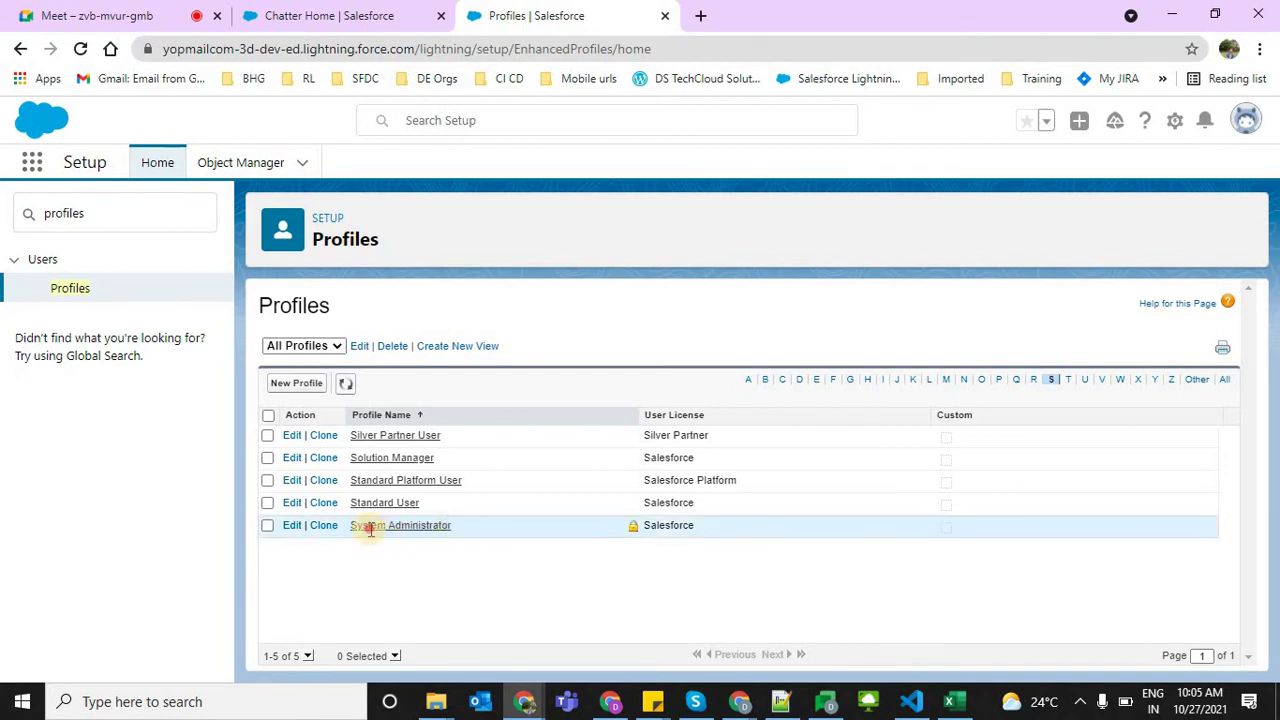
triple_click(369, 528)
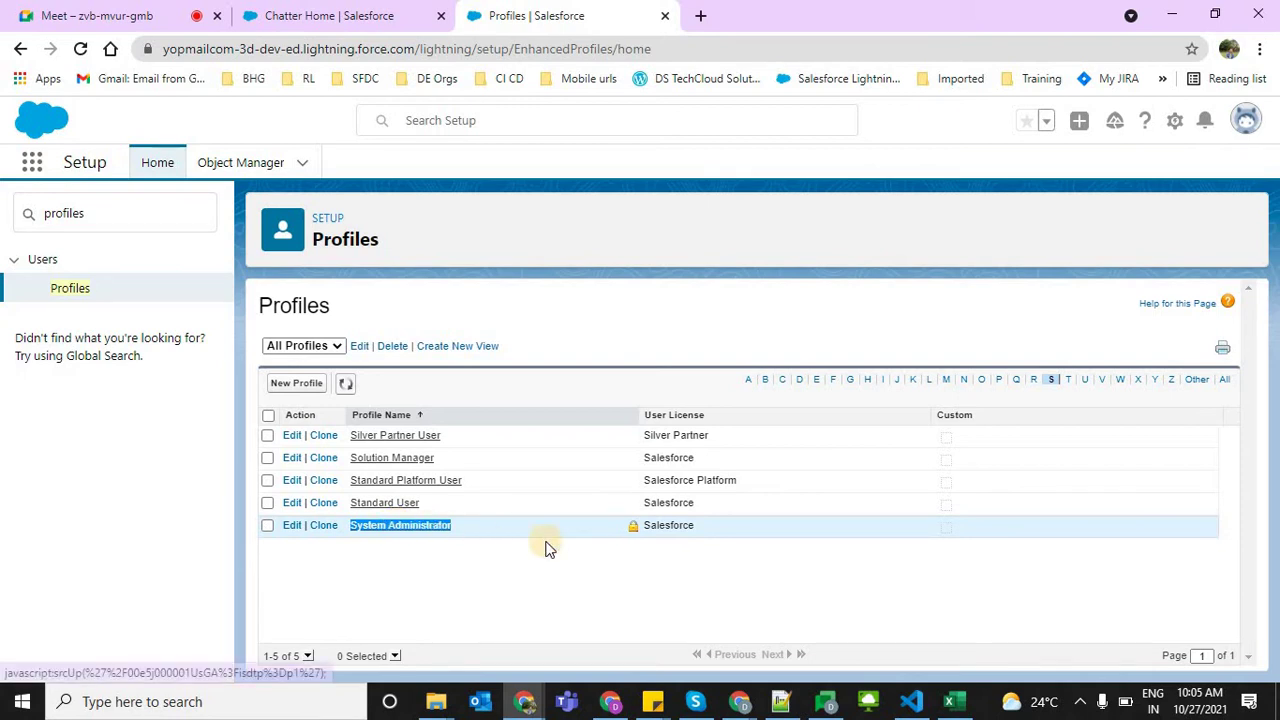
double_click(650, 527)
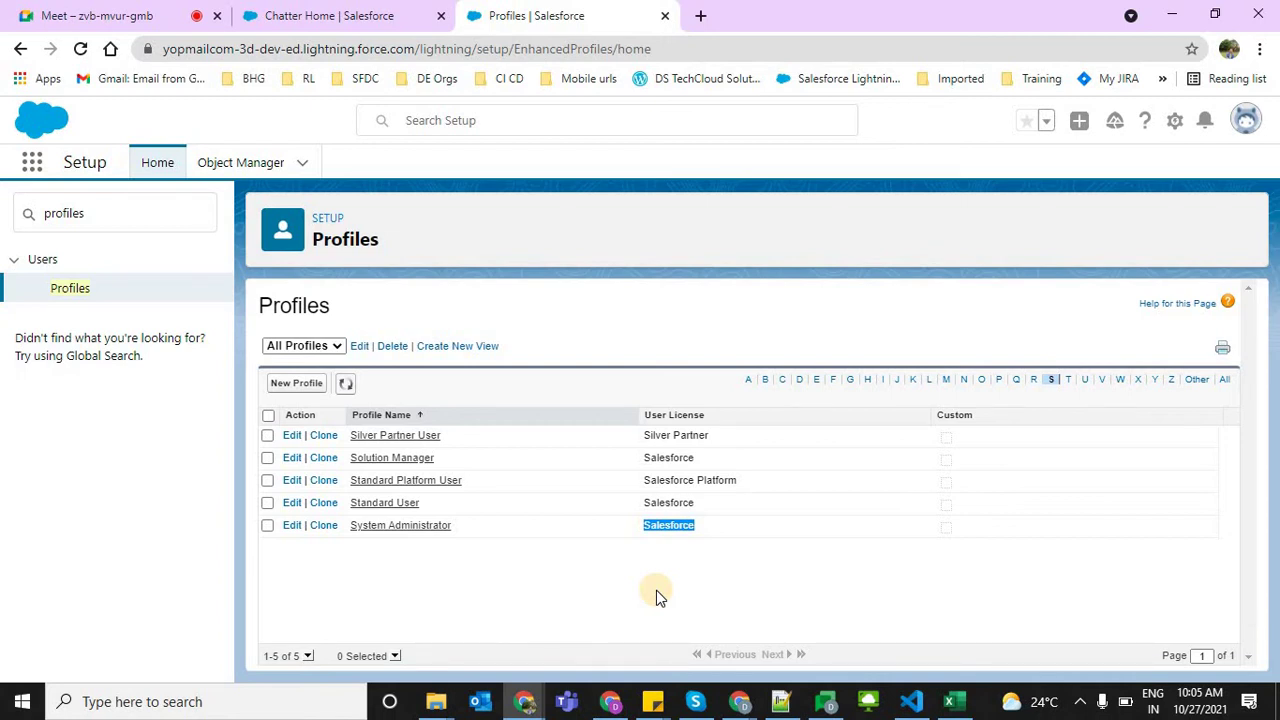
double_click(665, 534)
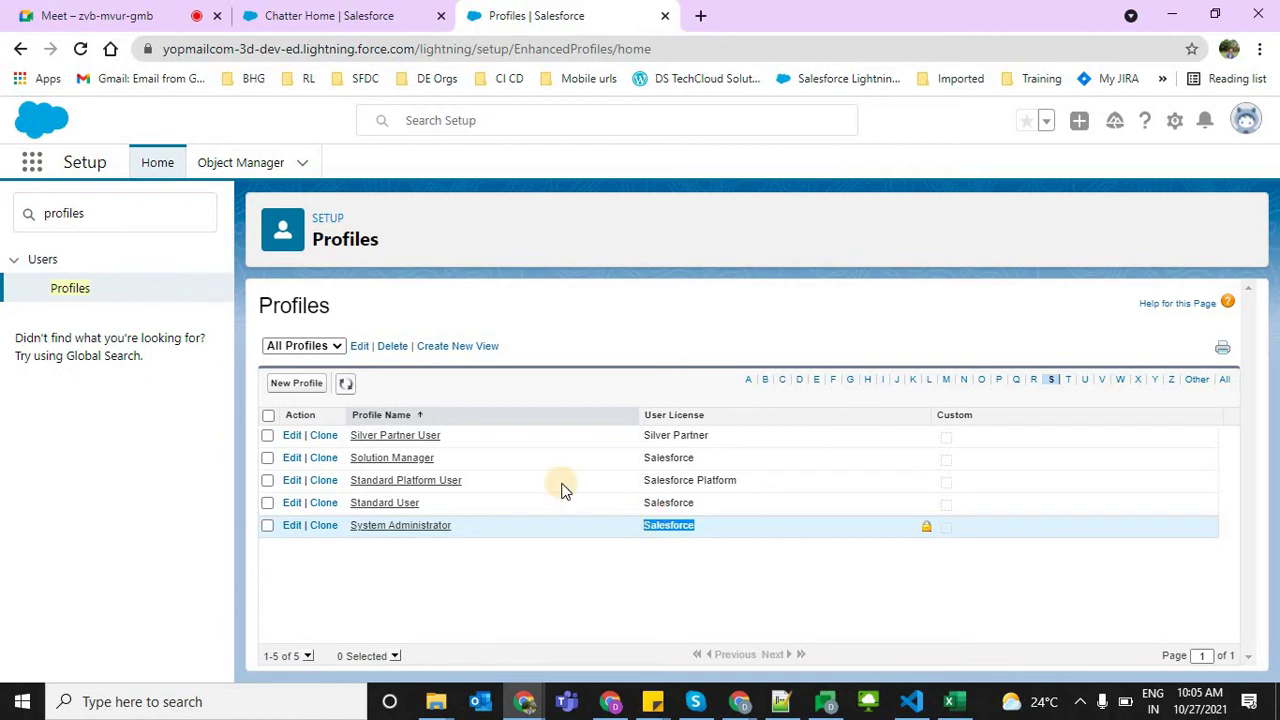
left_click(553, 316)
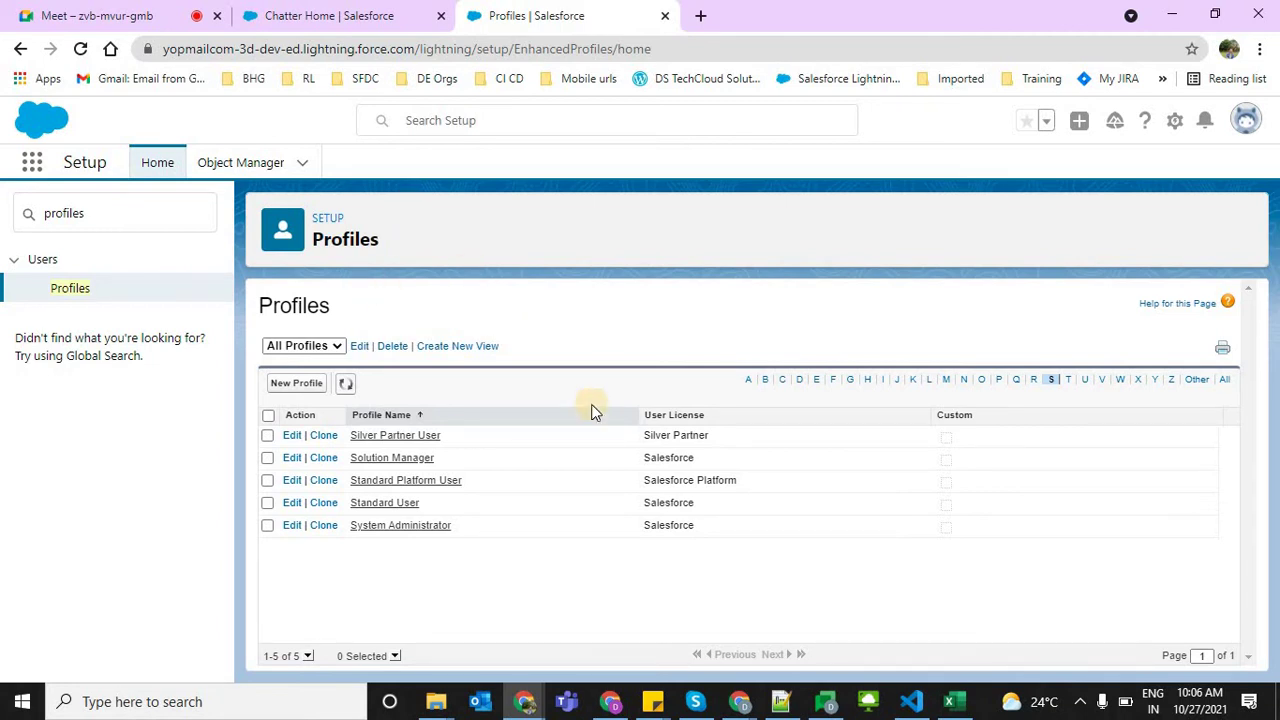
left_click(600, 300)
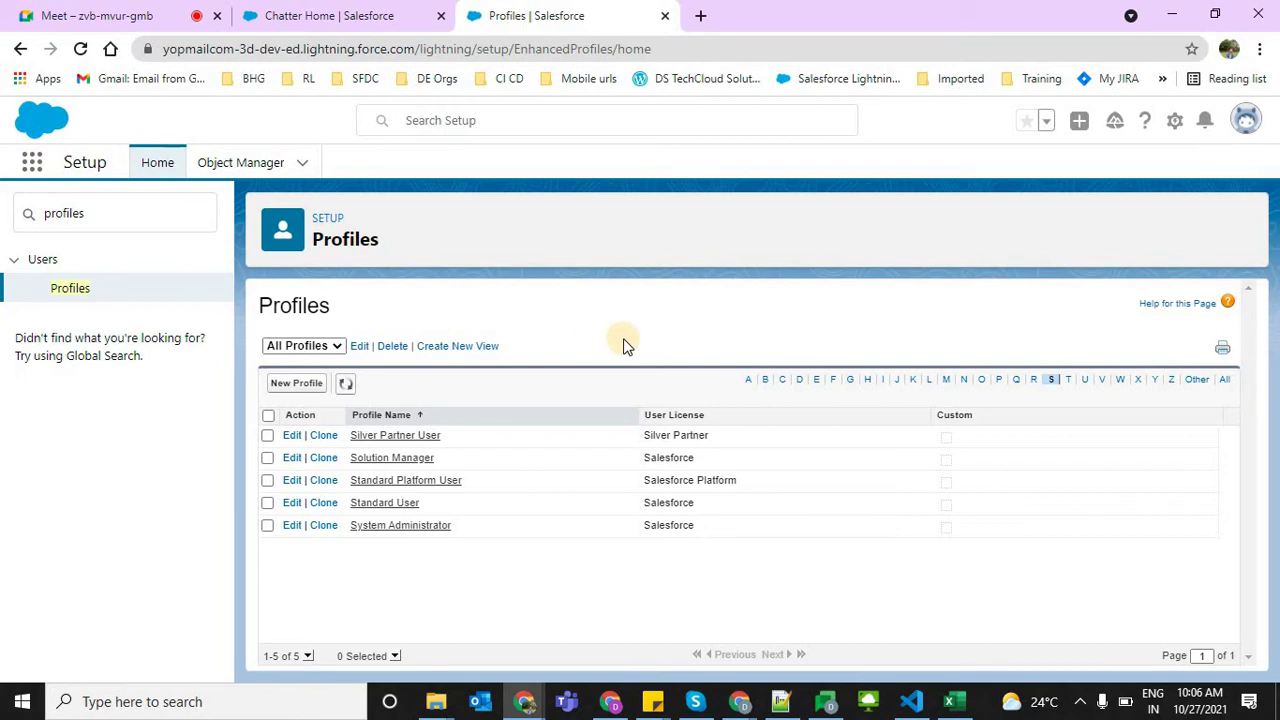
Start a new profile and review the Existing Profile dropdown of profiles available to clone
left_click(279, 385)
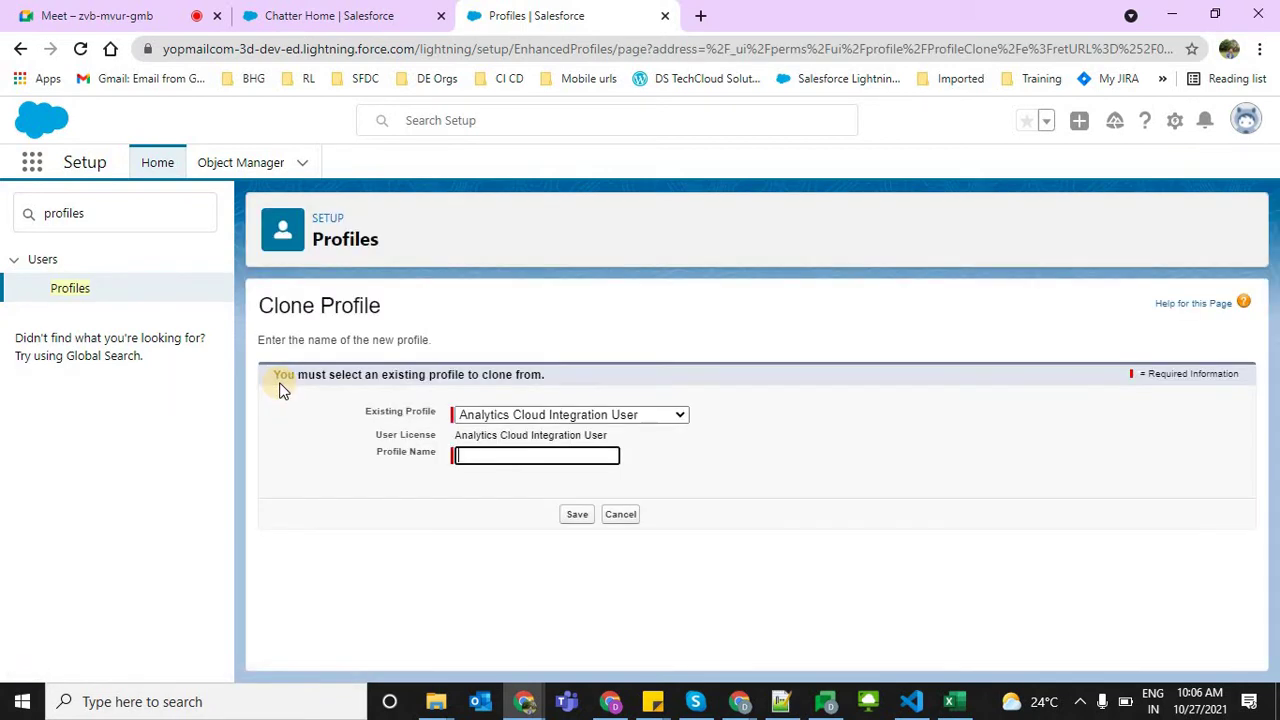
left_click(937, 447)
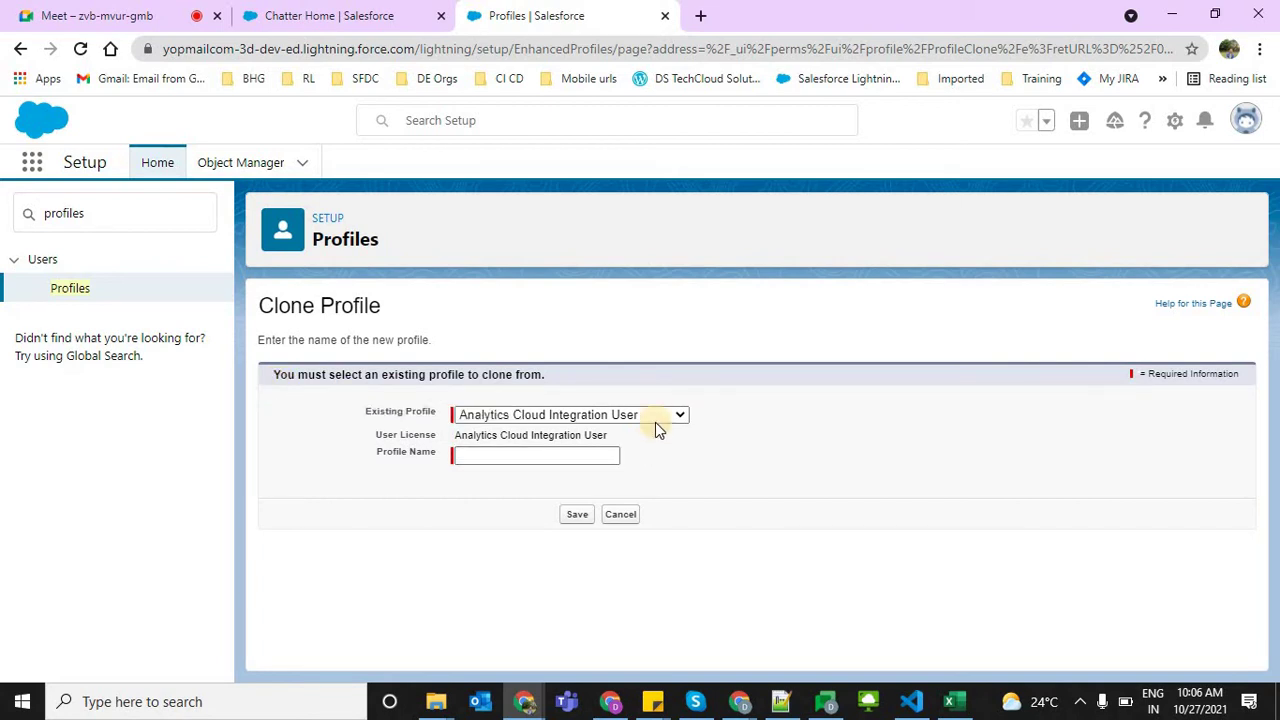
left_click_drag(362, 410, 463, 417)
left_click(489, 414)
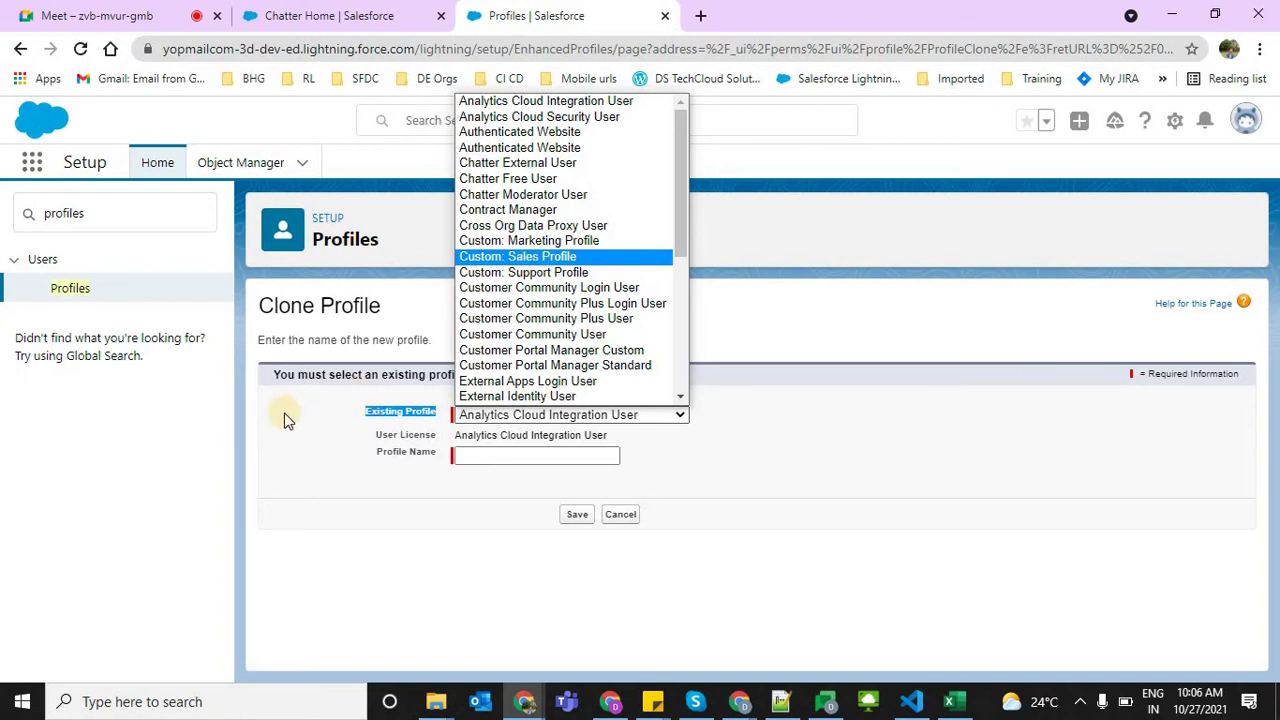
left_click(375, 417)
left_click_drag(362, 412, 435, 418)
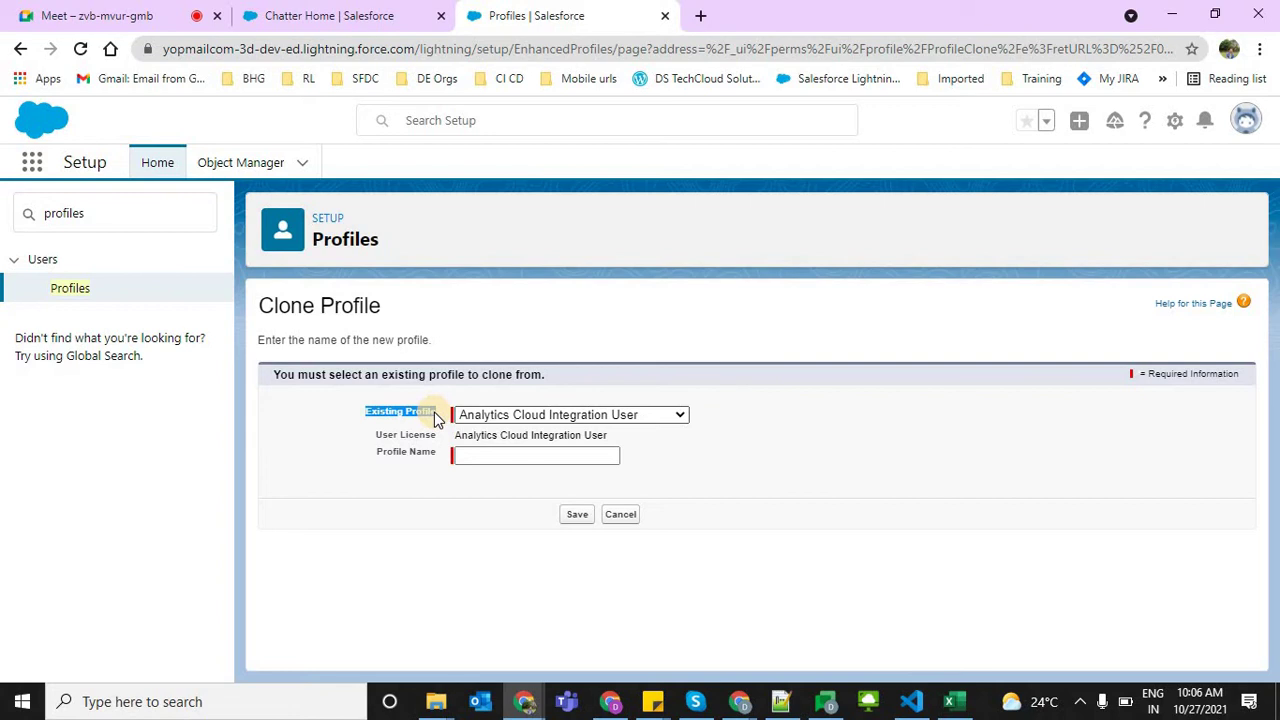
left_click(497, 420)
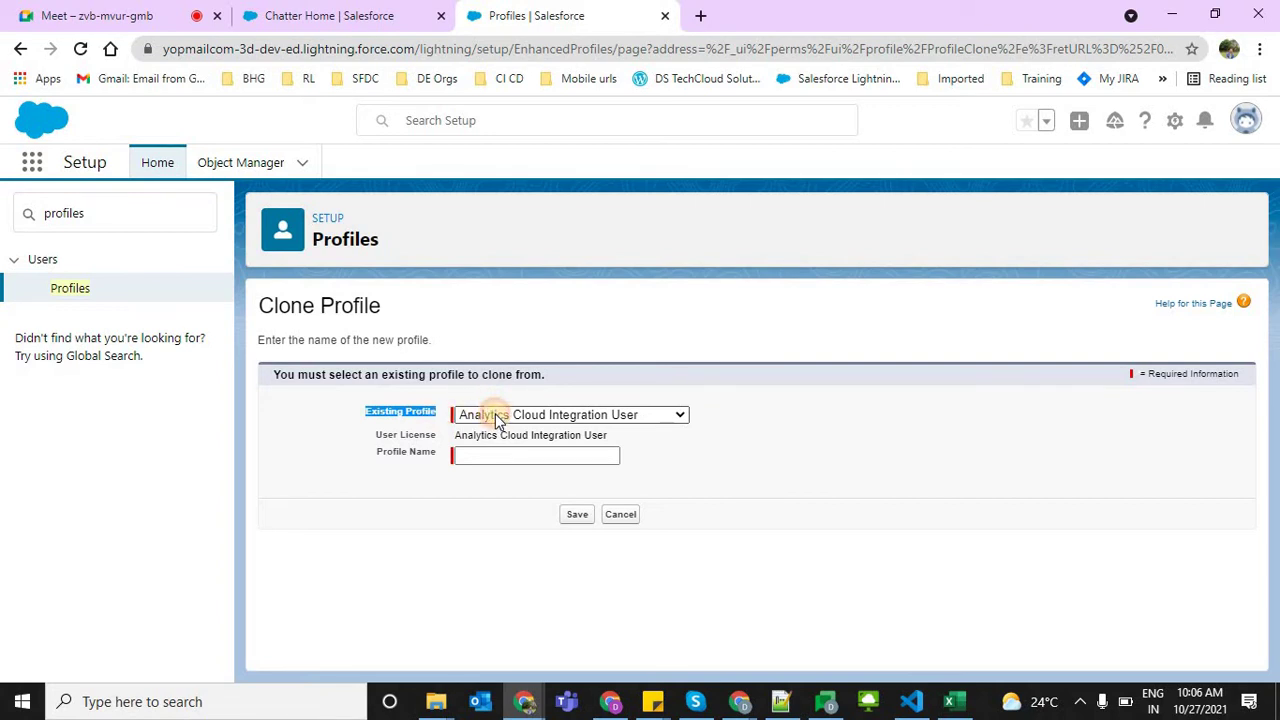
triple_click(283, 305)
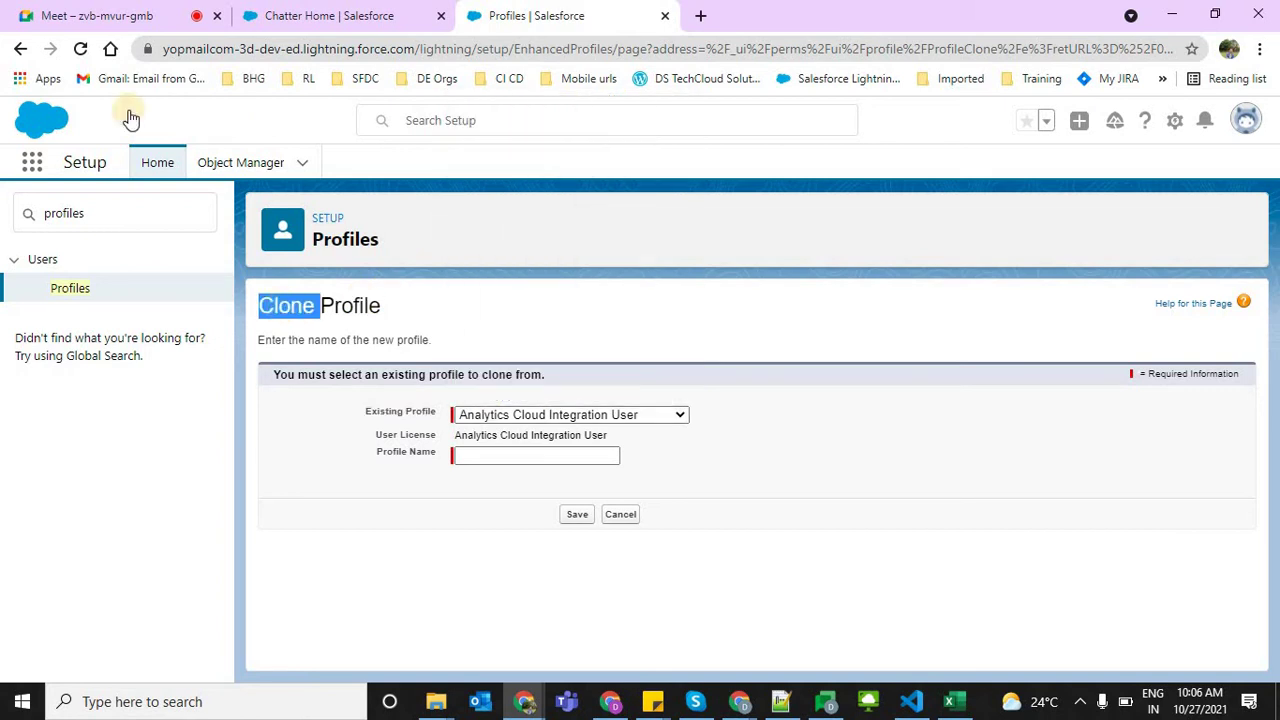
Return to the Profiles list, restart New Profile, and scroll through the existing-profile options
left_click(20, 48)
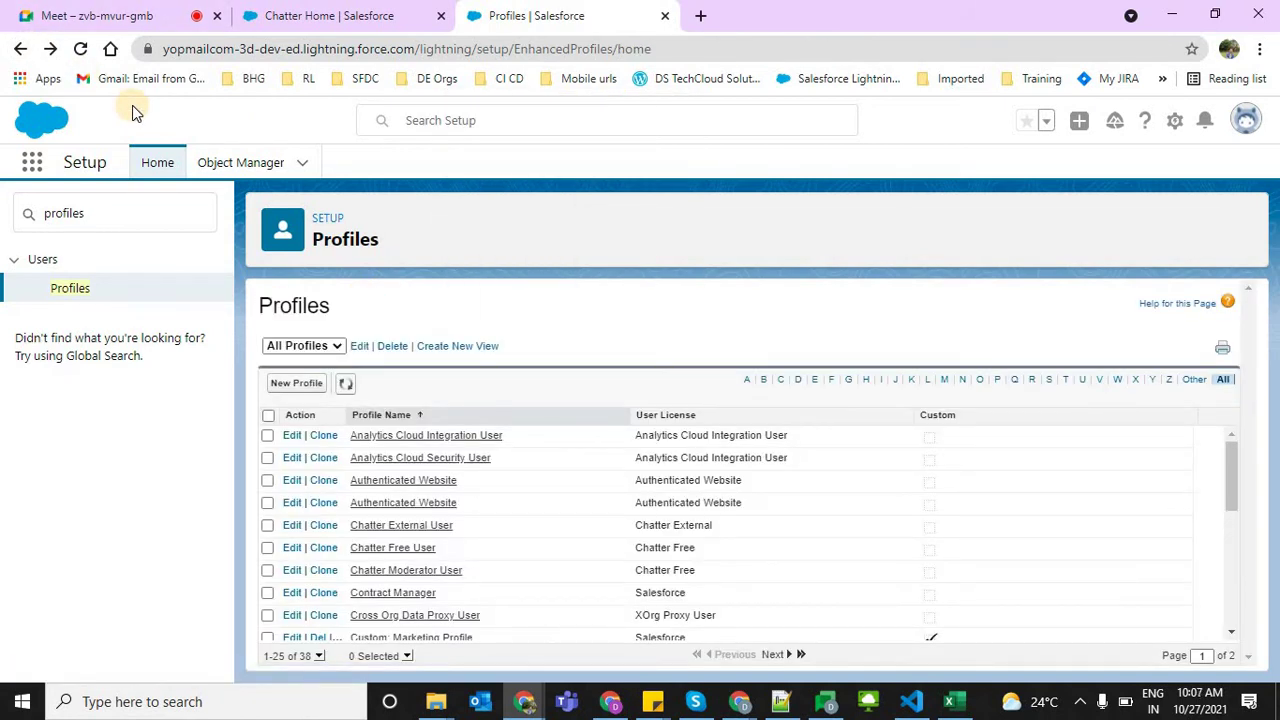
left_click(290, 386)
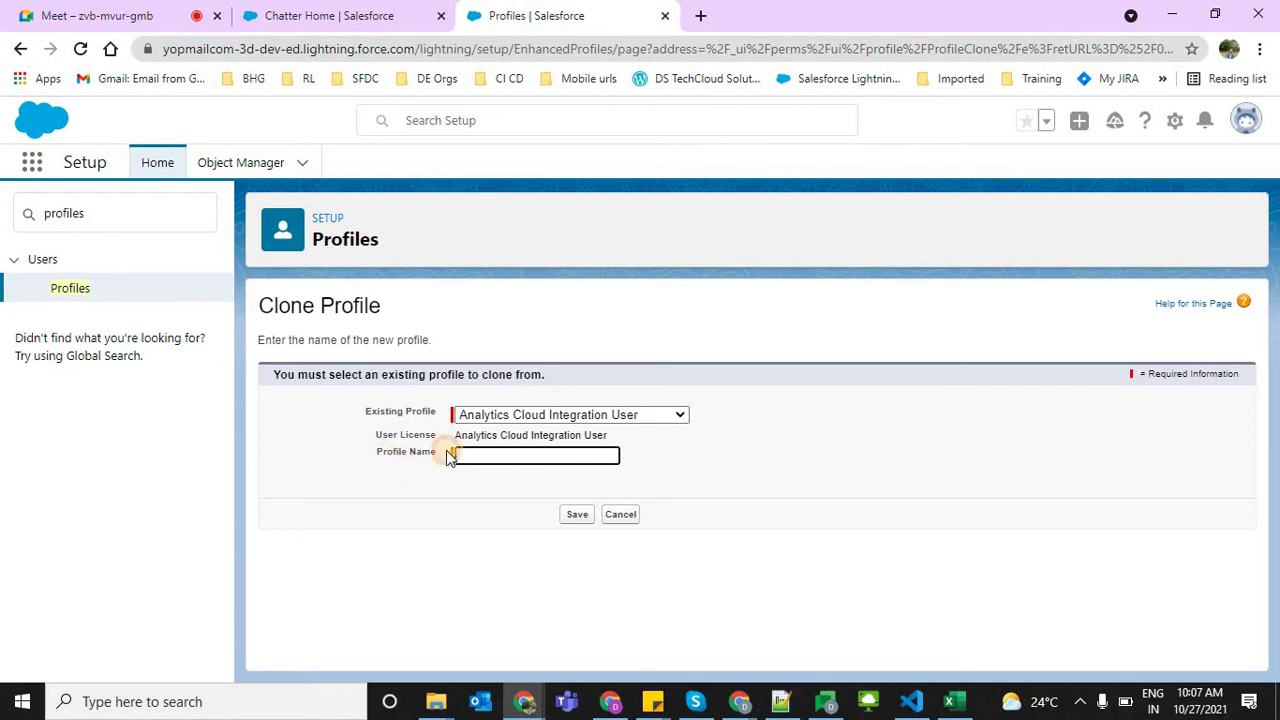
left_click_drag(447, 455, 466, 414)
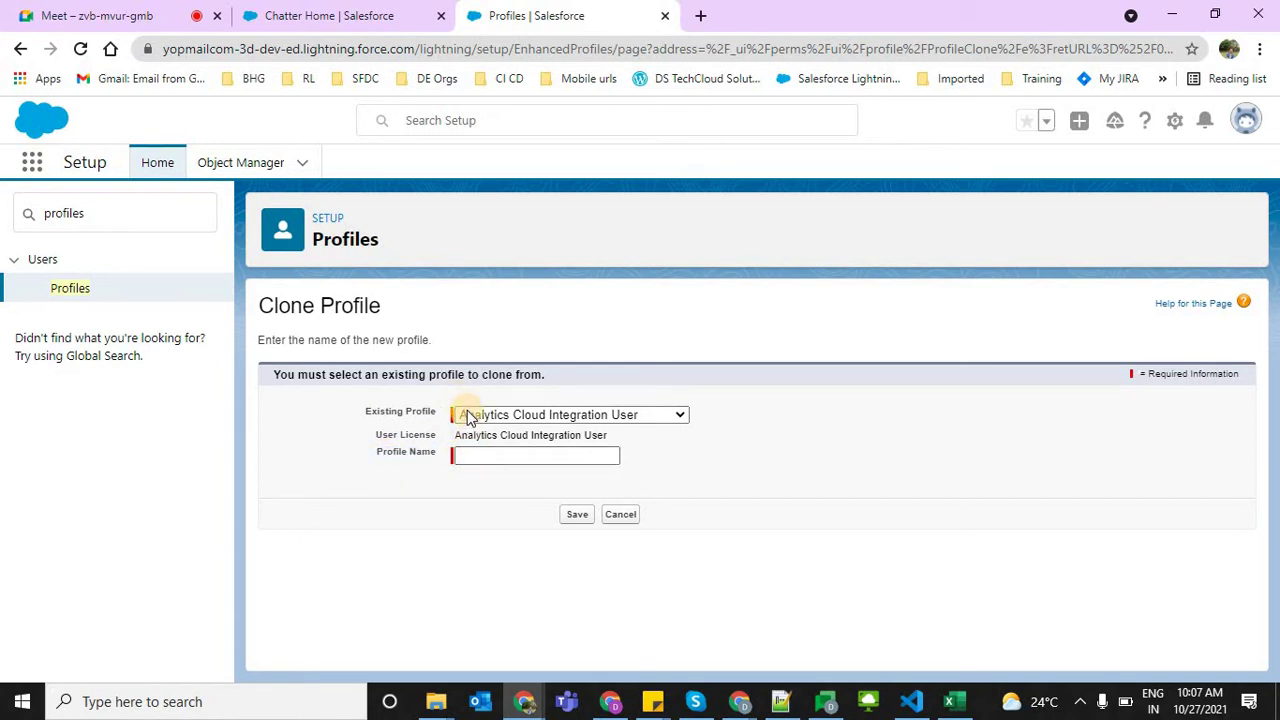
left_click(466, 414)
scroll(566, 225, "down", 1)
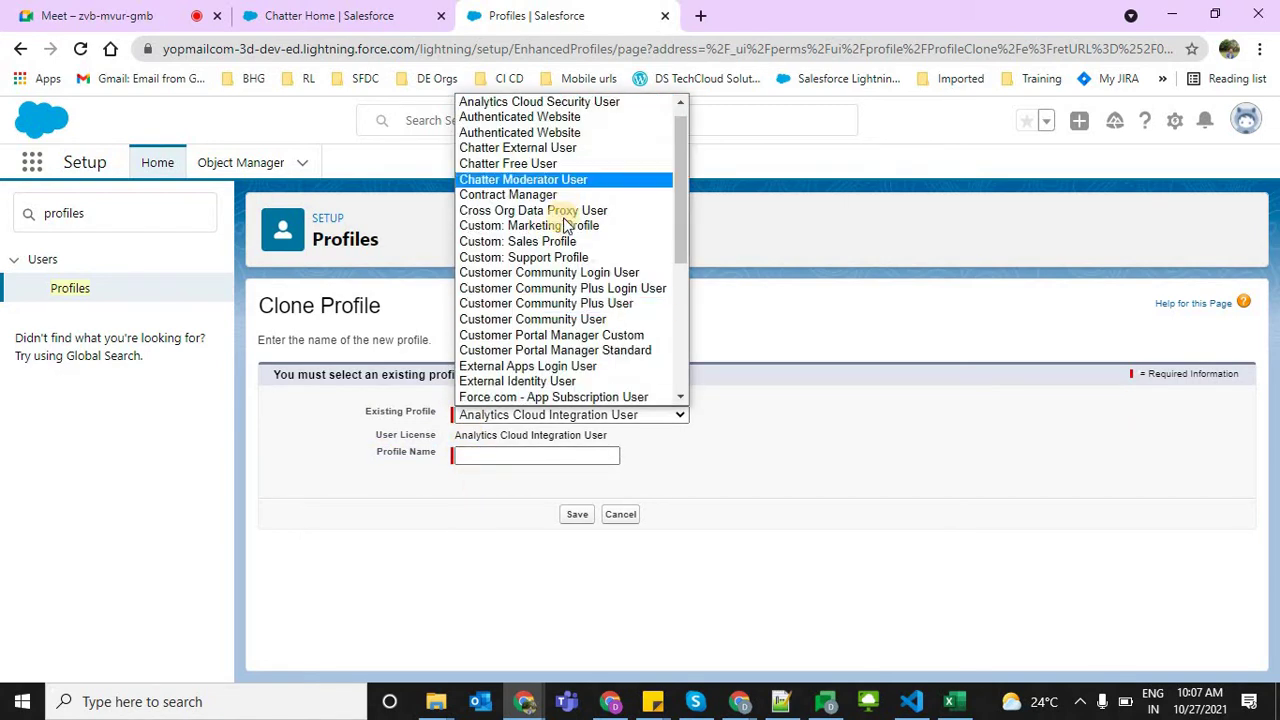
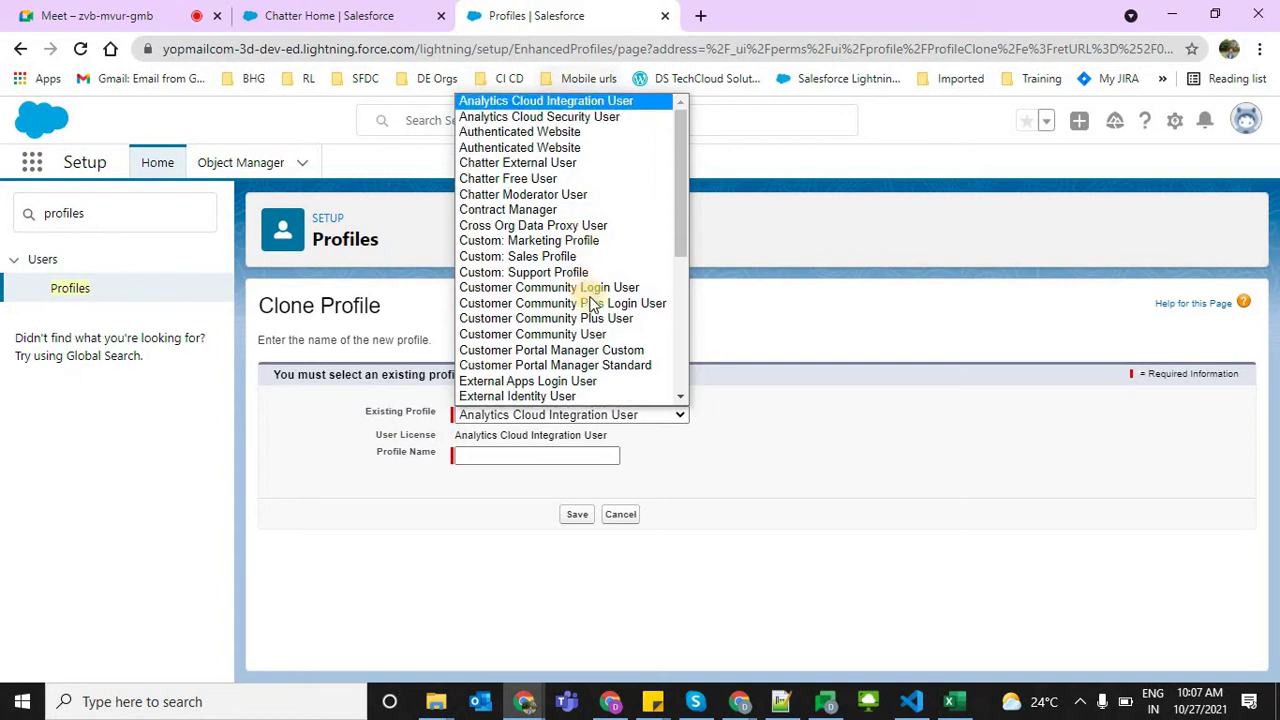
Choose System Administrator as the existing profile, name the clone 'Developer', and save
key("Up")
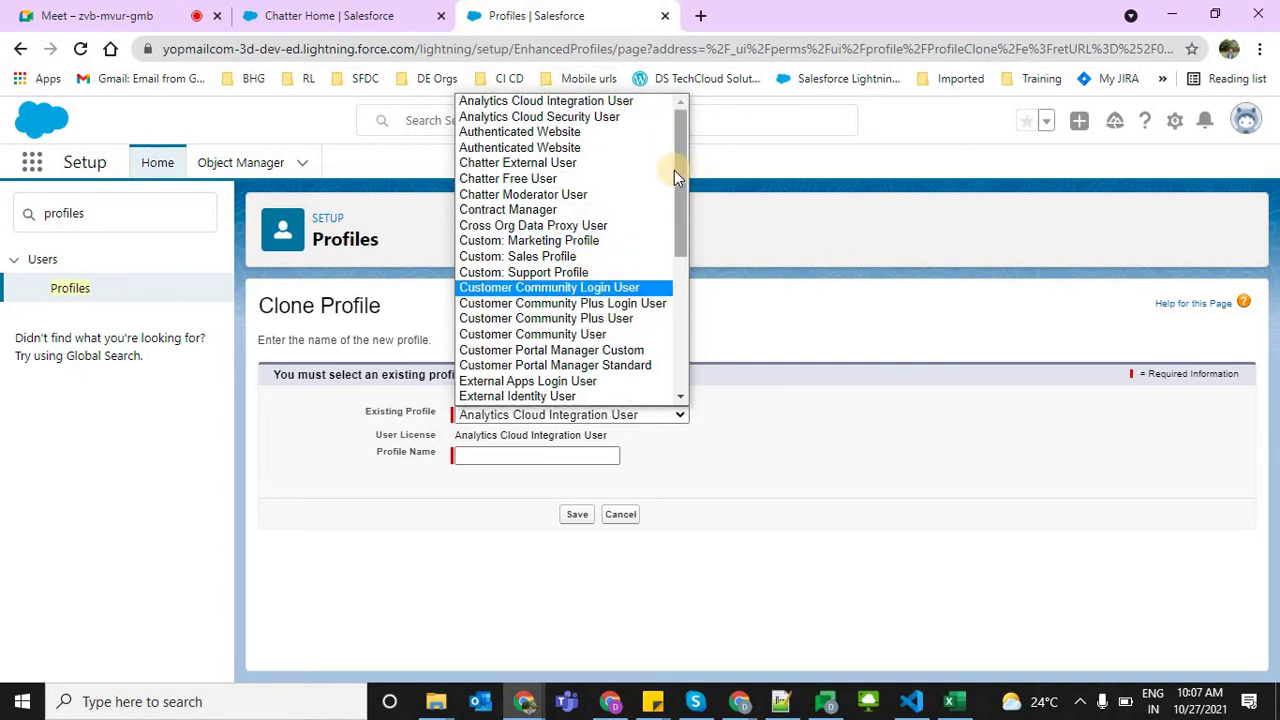
left_click(678, 362)
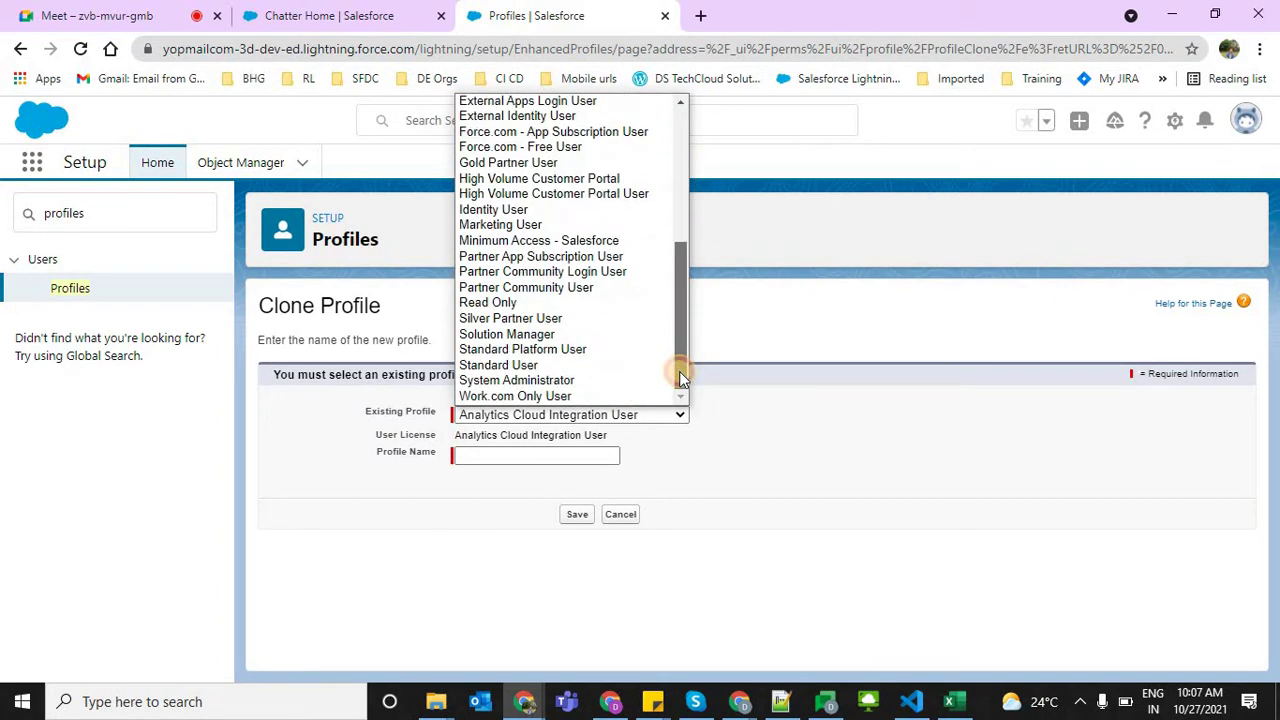
left_click(520, 381)
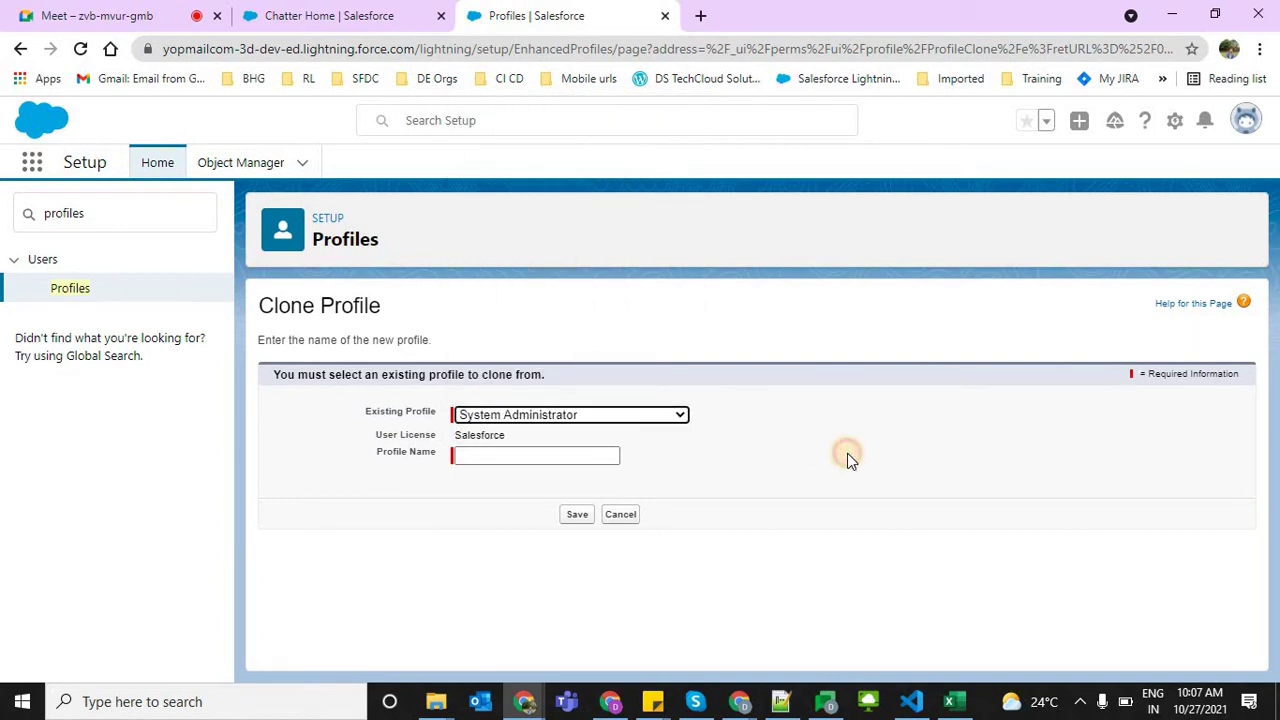
left_click(523, 457)
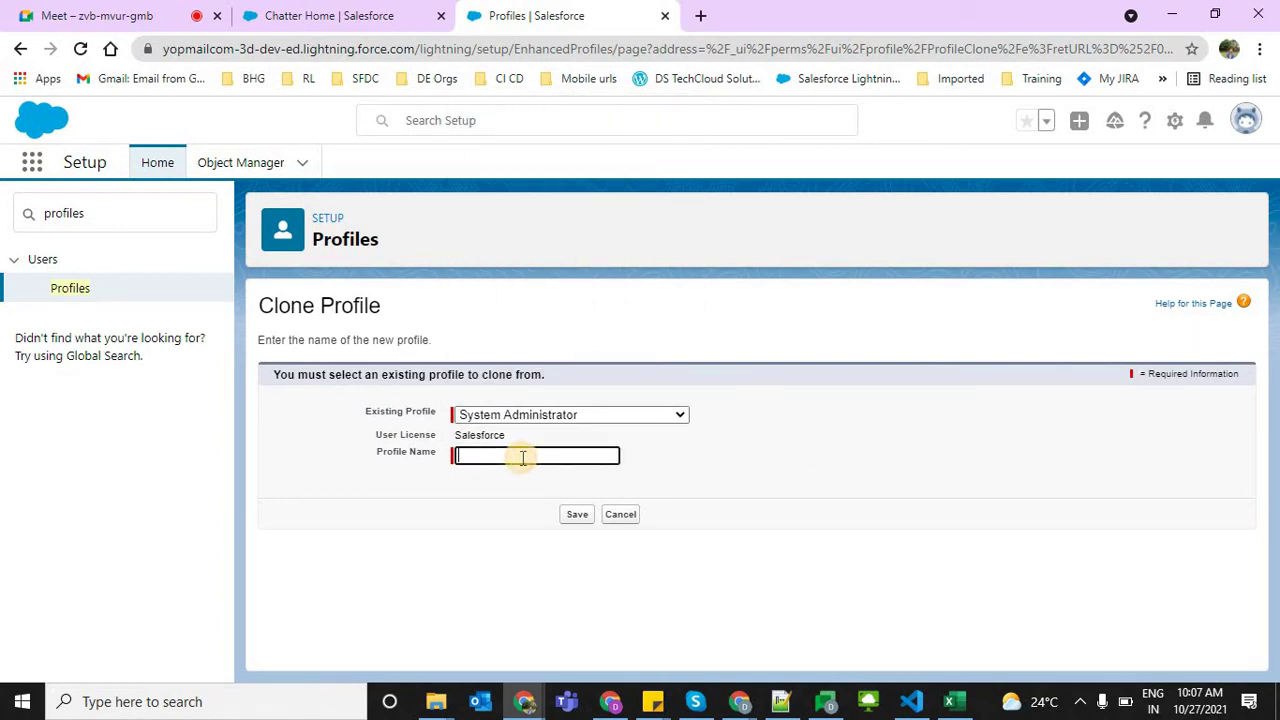
type("Developer")
left_click(570, 516)
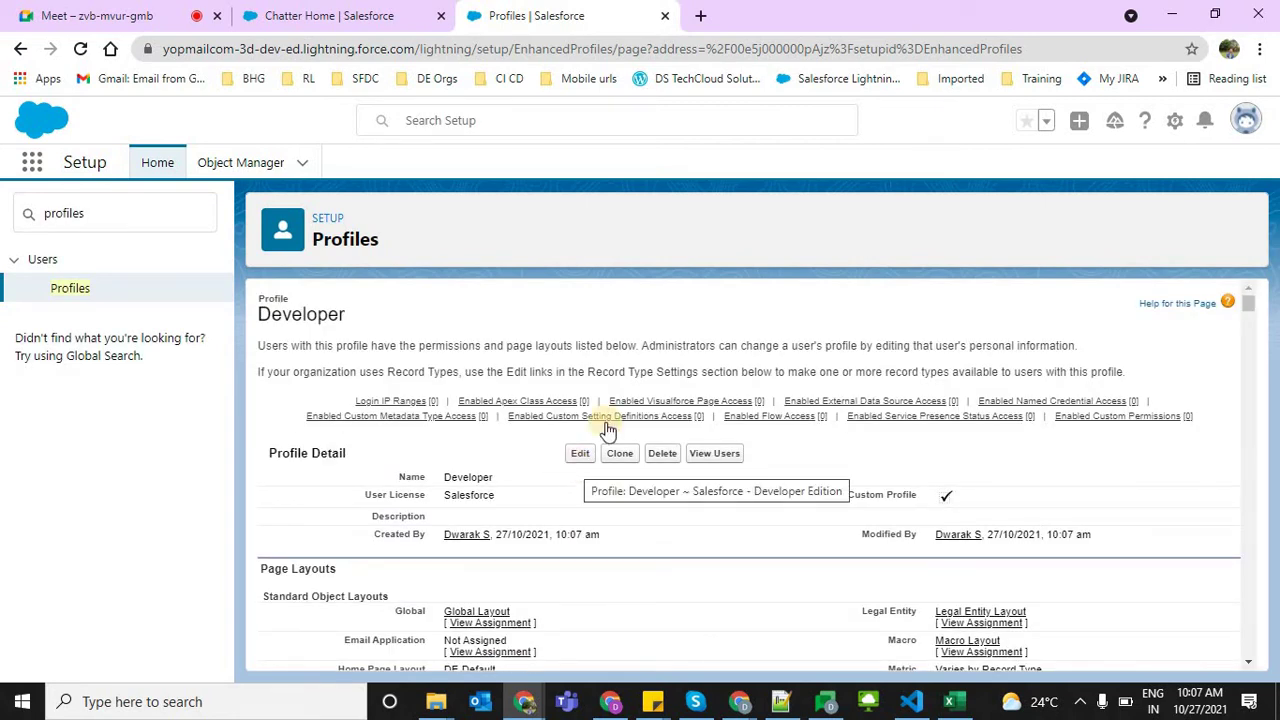
Append ' Profile' to the Developer profile name, save it, and bring up the Notepad++ notes
mouse_move(605, 416)
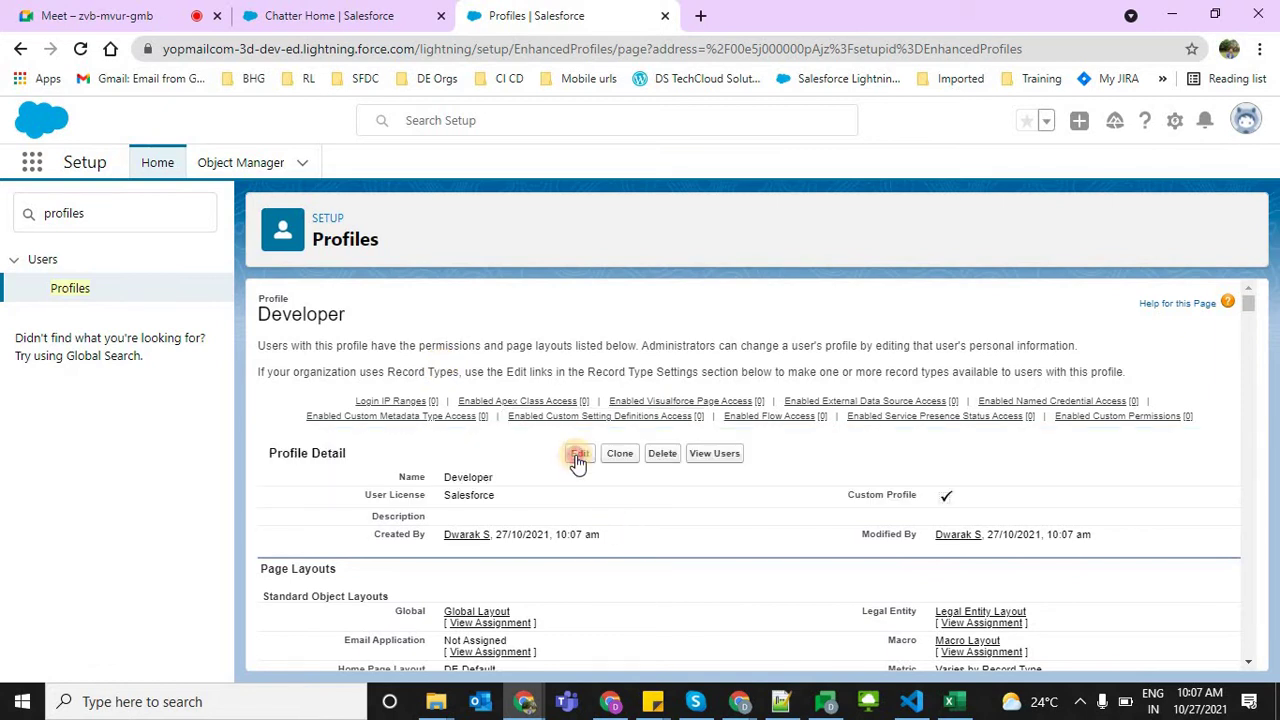
left_click(575, 453)
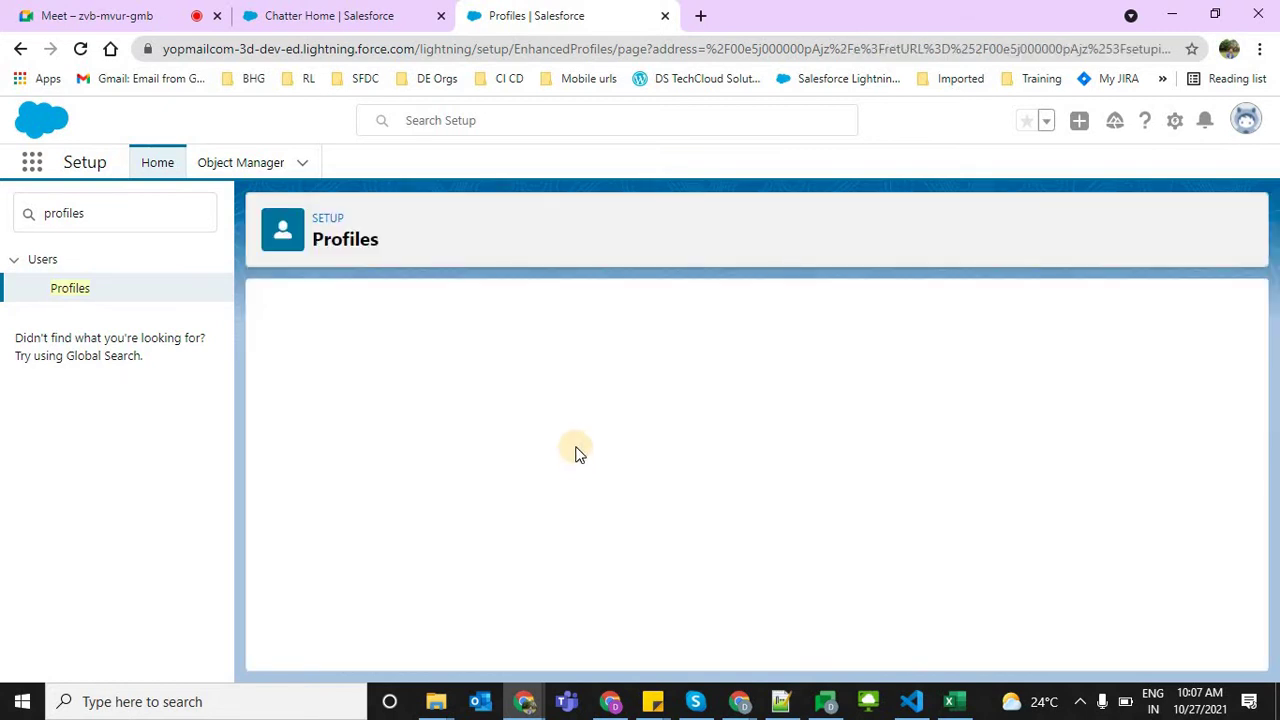
left_click(543, 421)
type("Profile")
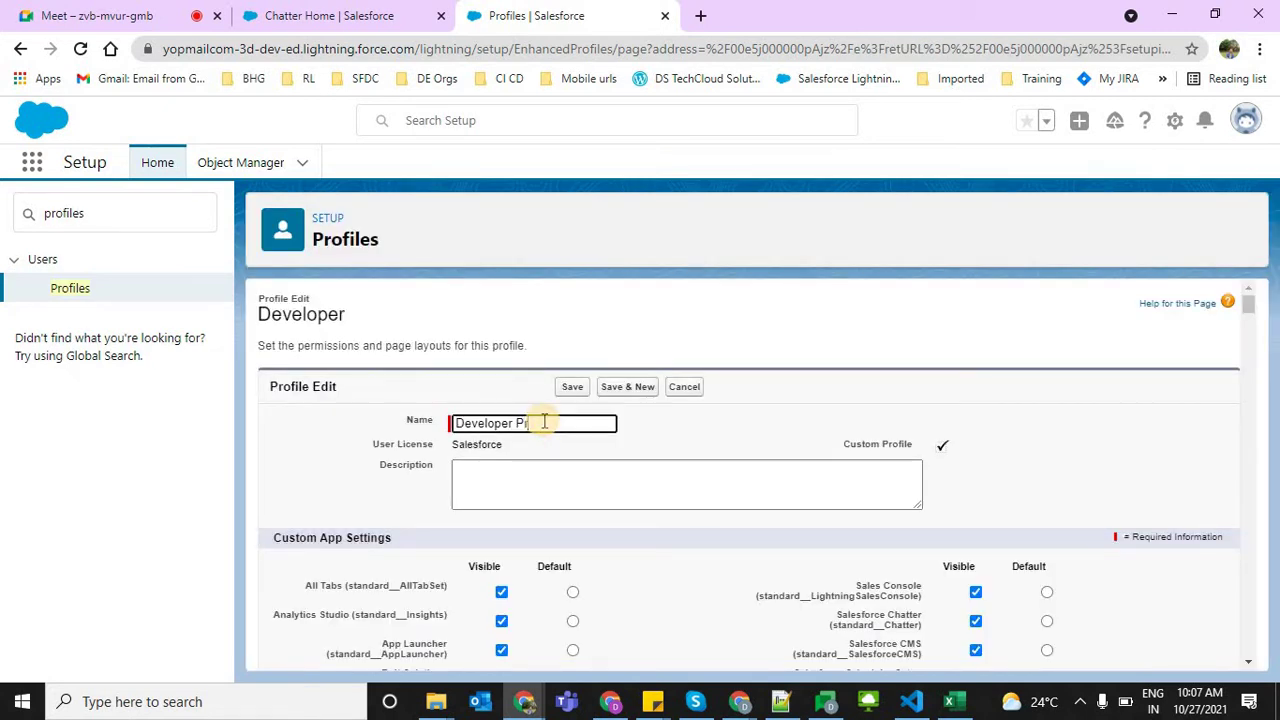
left_click(572, 392)
left_click(573, 393)
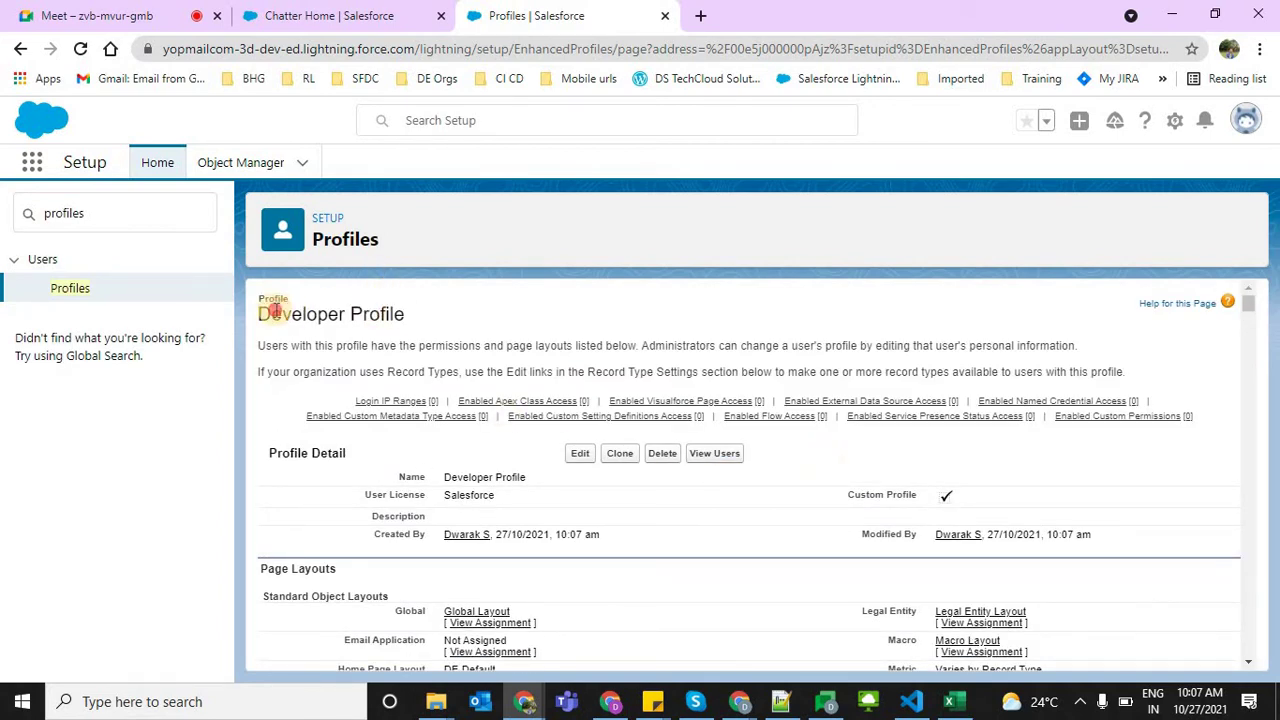
triple_click(273, 311)
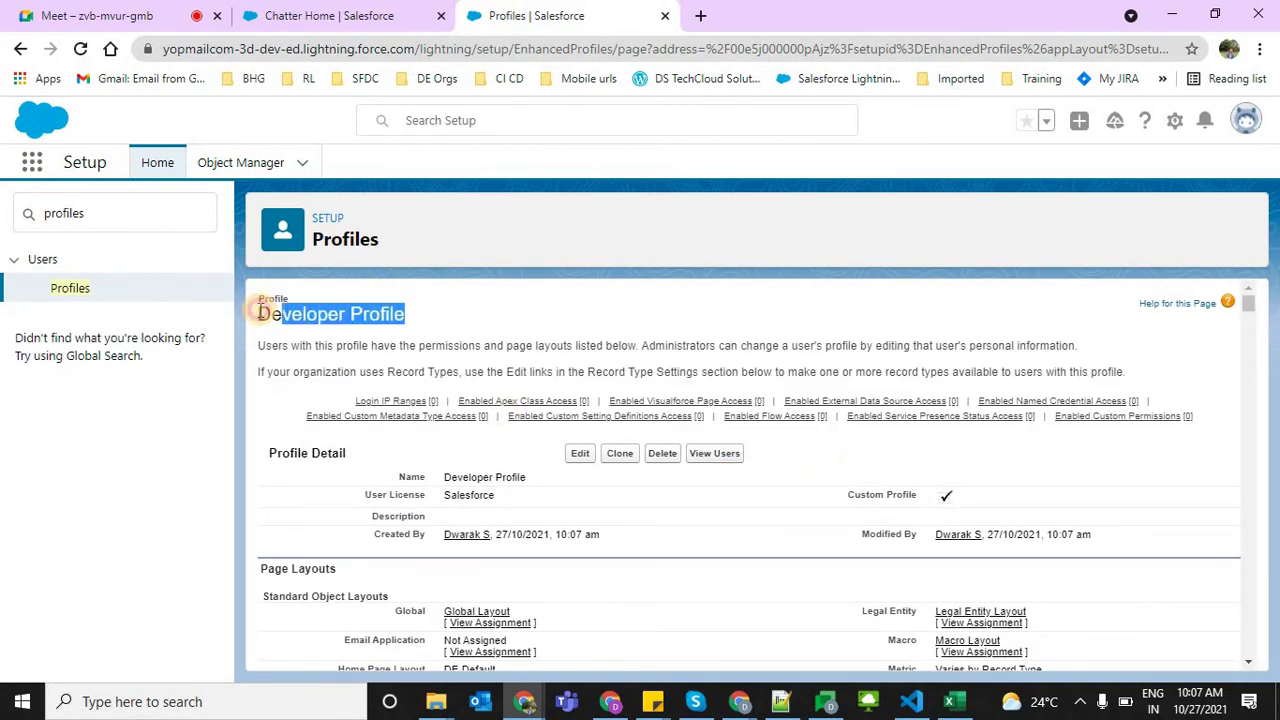
left_click(783, 705)
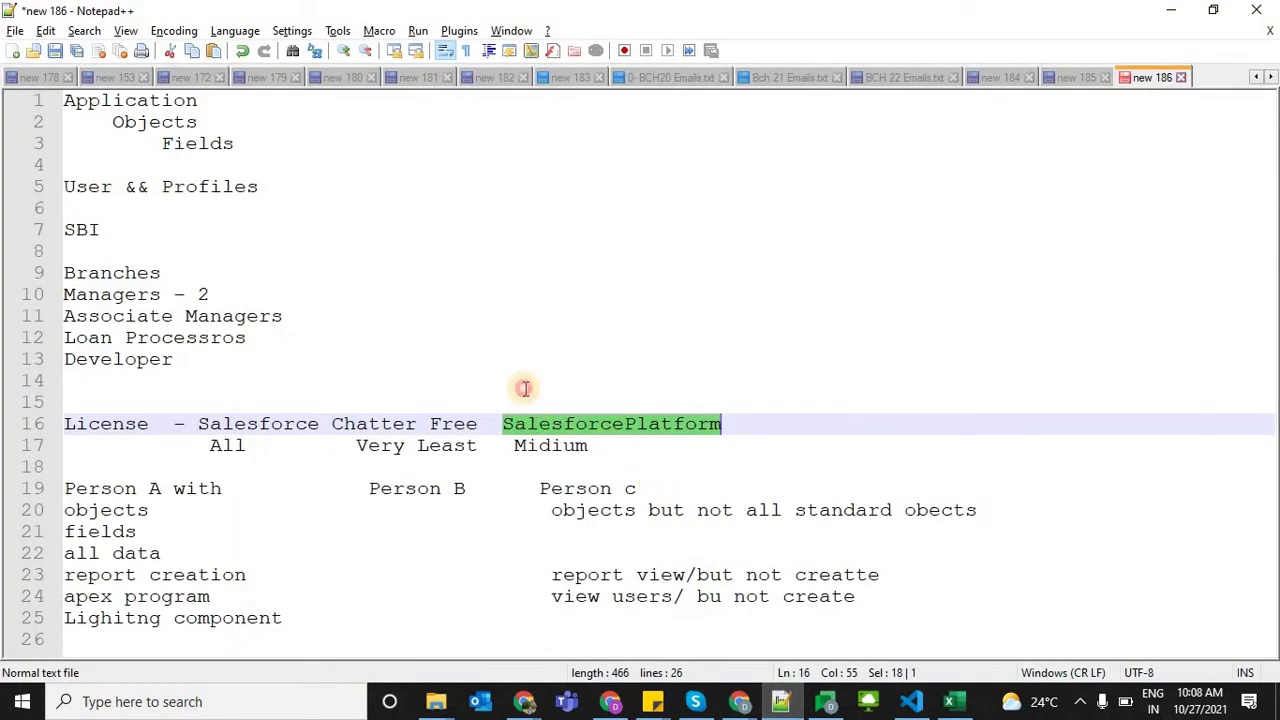
Add blank lines at the end of the notes and move to line 30
left_click(524, 388)
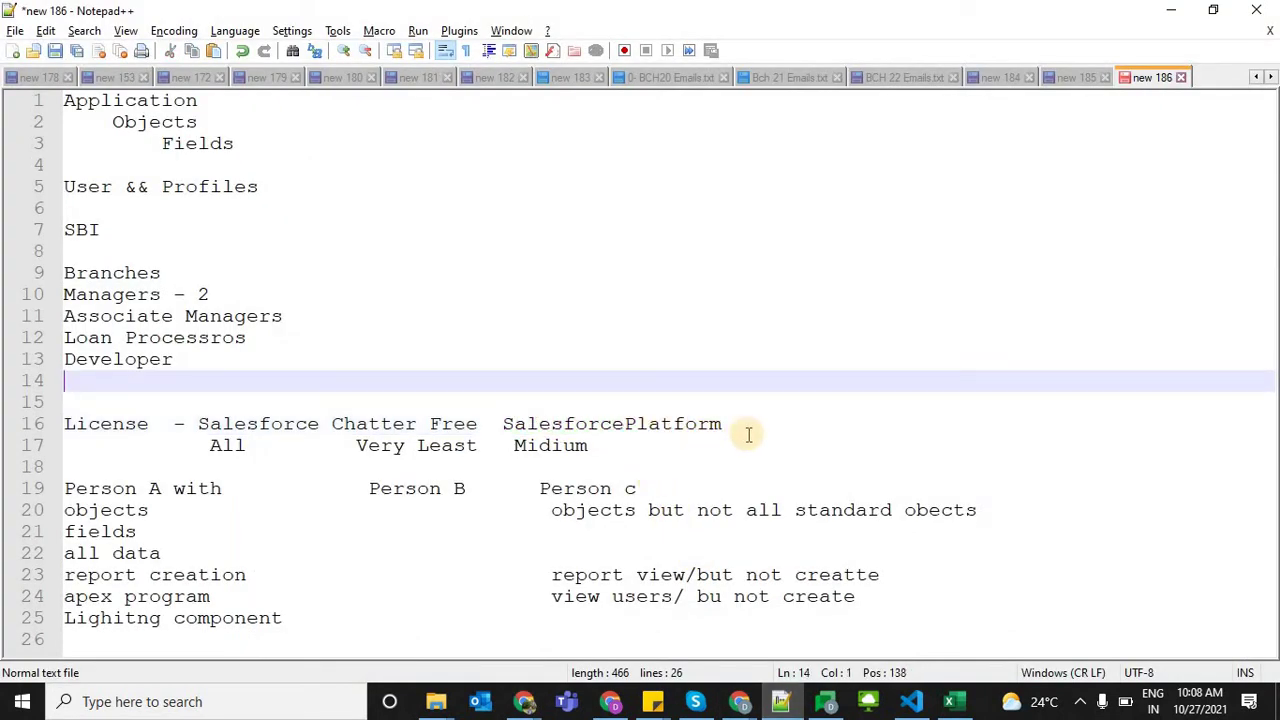
key("Down")
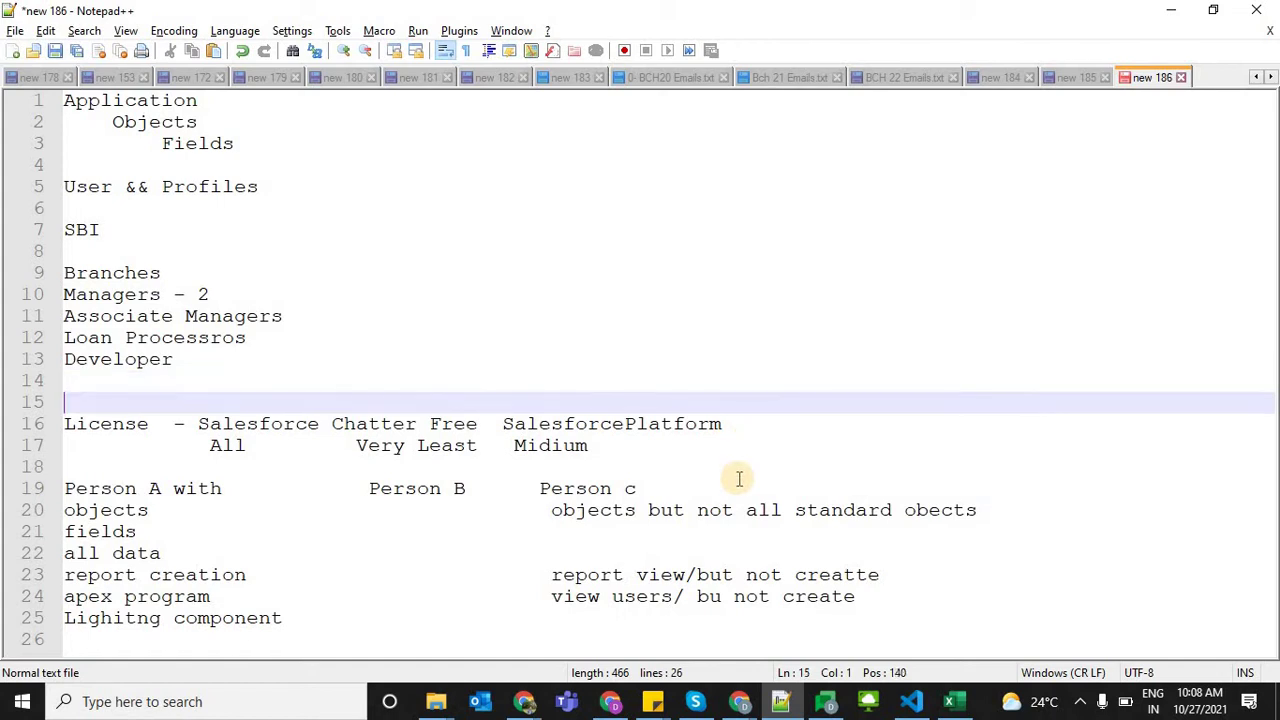
key("Down")
key("Down")
key("Down")
key("Down")
key("Down")
key("Down")
key("Down")
key("Down")
key("Down")
key("Down")
key("Down")
key("Return")
key("Return")
key("Return")
key("Return")
key("Return")
key("Return")
key("Return")
key("Return")
key("Return")
key("Return")
key("Return")
key("Return")
key("Return")
key("Return")
key("Return")
key("Return")
key("Return")
key("Return")
key("Return")
key("Return")
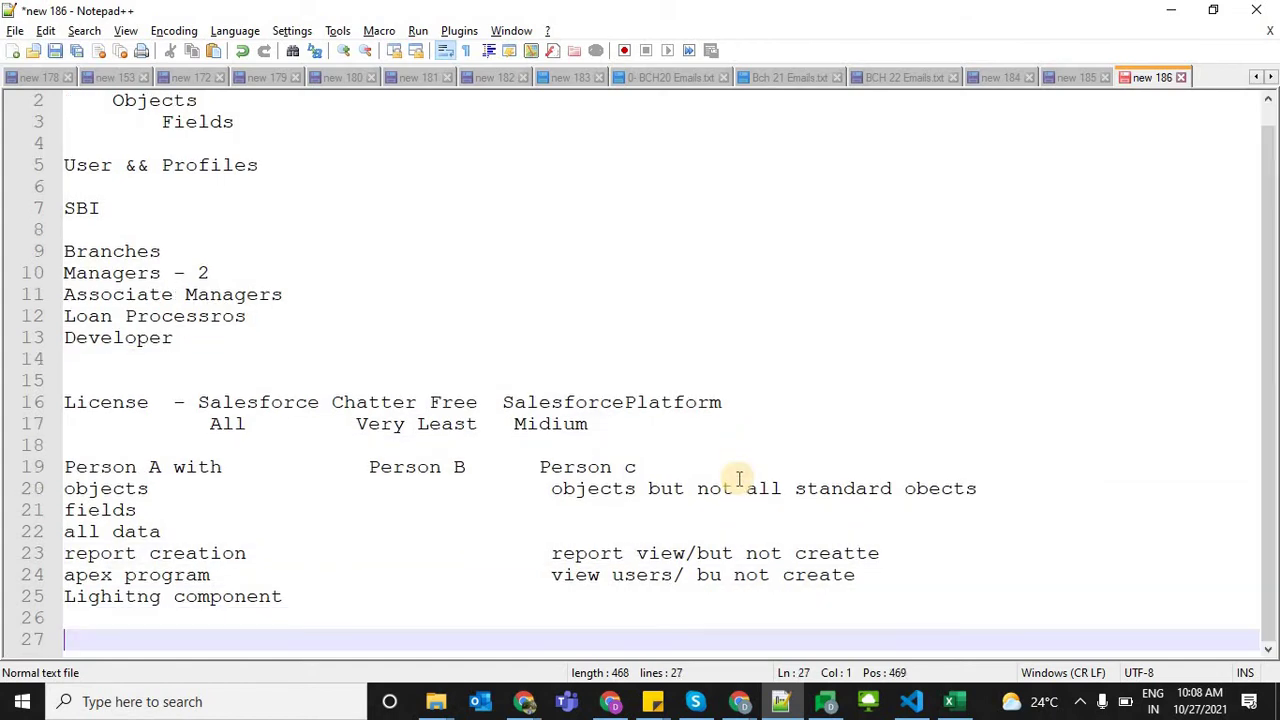
key("Up")
key("Up")
key("Up")
key("Up")
key("Up")
key("Up")
key("Up")
key("Up")
key("Up")
key("Up")
key("Up")
key("Up")
key("Up")
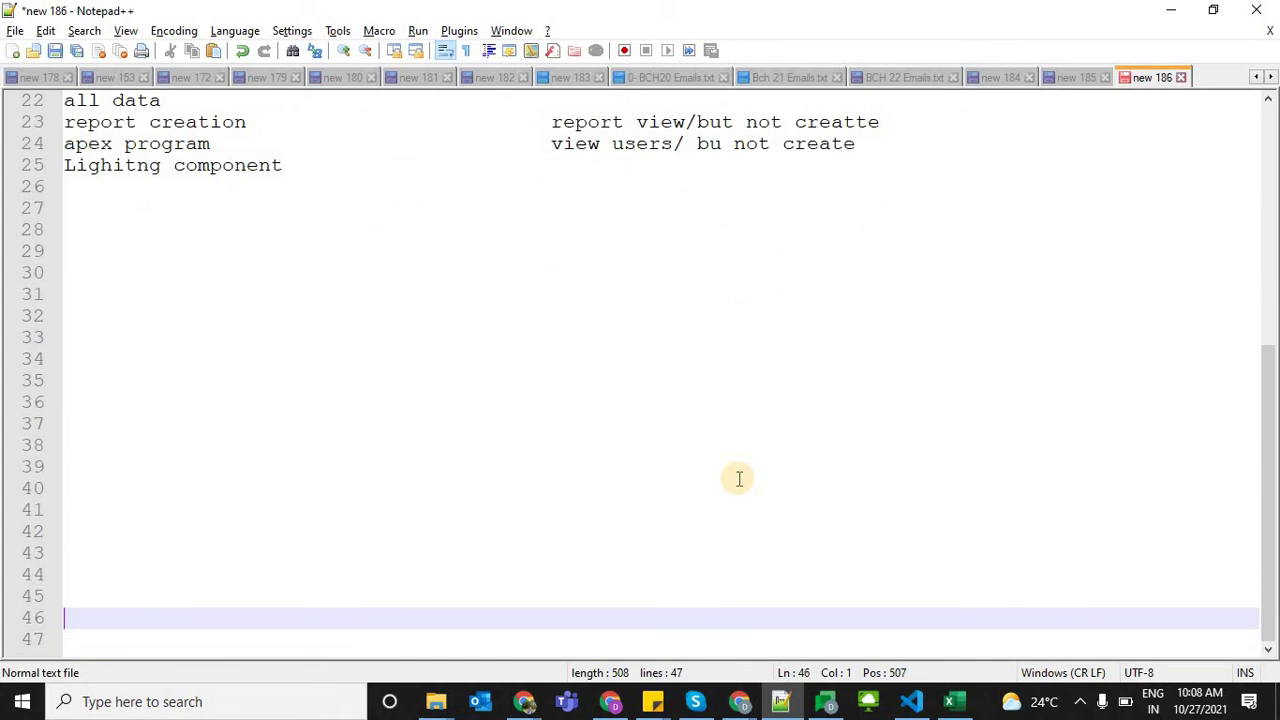
key("Up")
key("Up")
key("Up")
key("Up")
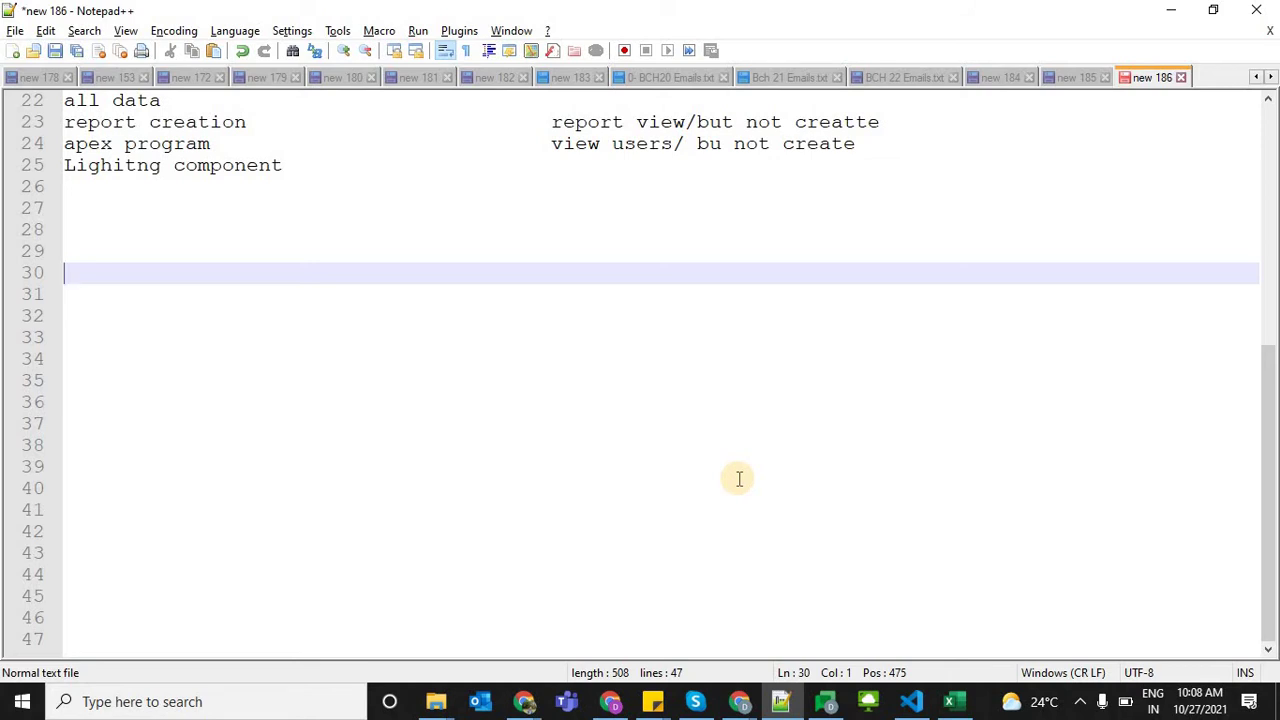
Type 'Developer Profile cloned from System Admin ()' on line 30
type("S")
key("BackSpace")
type("DEV")
key("BackSpace")
key("Return")
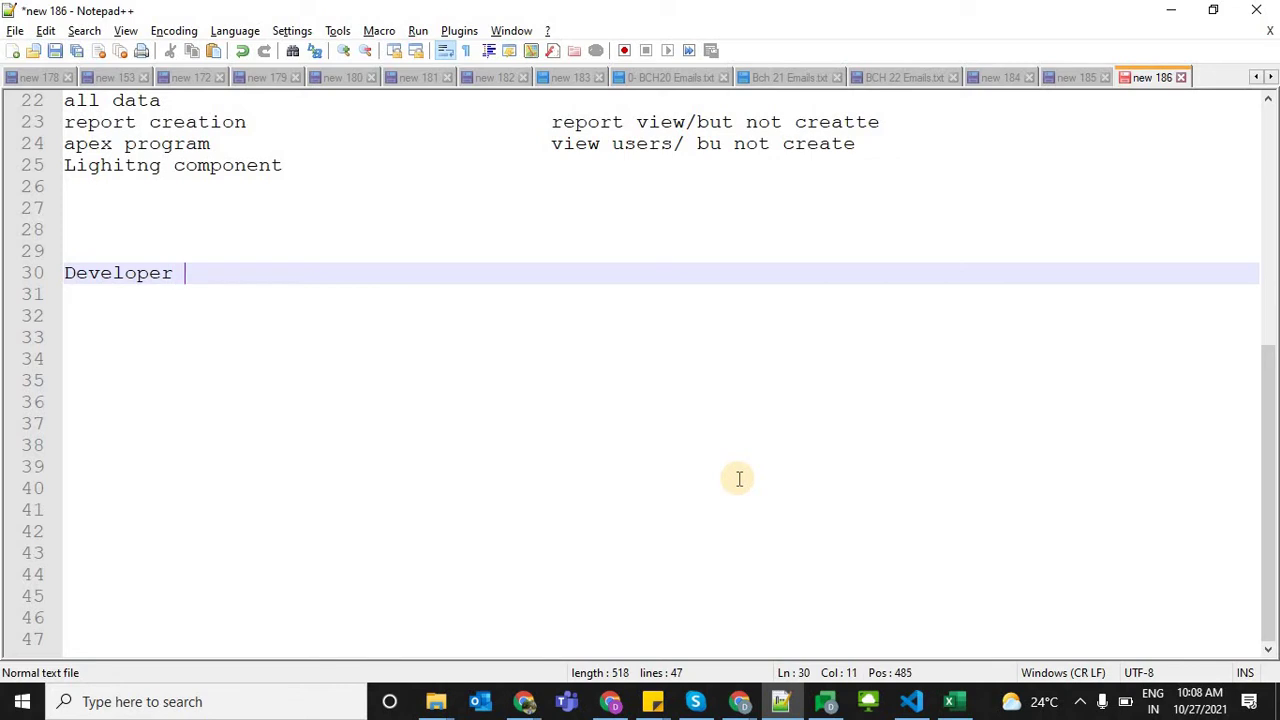
type("pROFI")
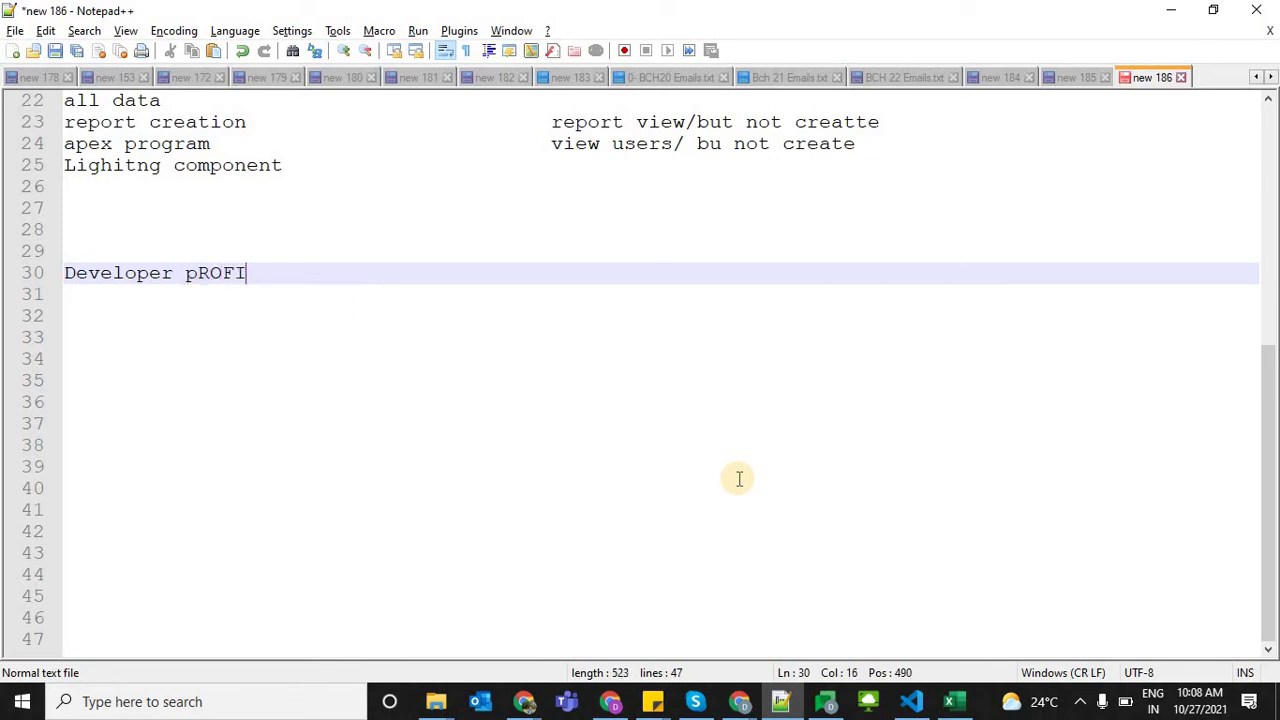
key("BackSpace")
key("BackSpace")
key("BackSpace")
key("BackSpace")
key("BackSpace")
type("Profile")
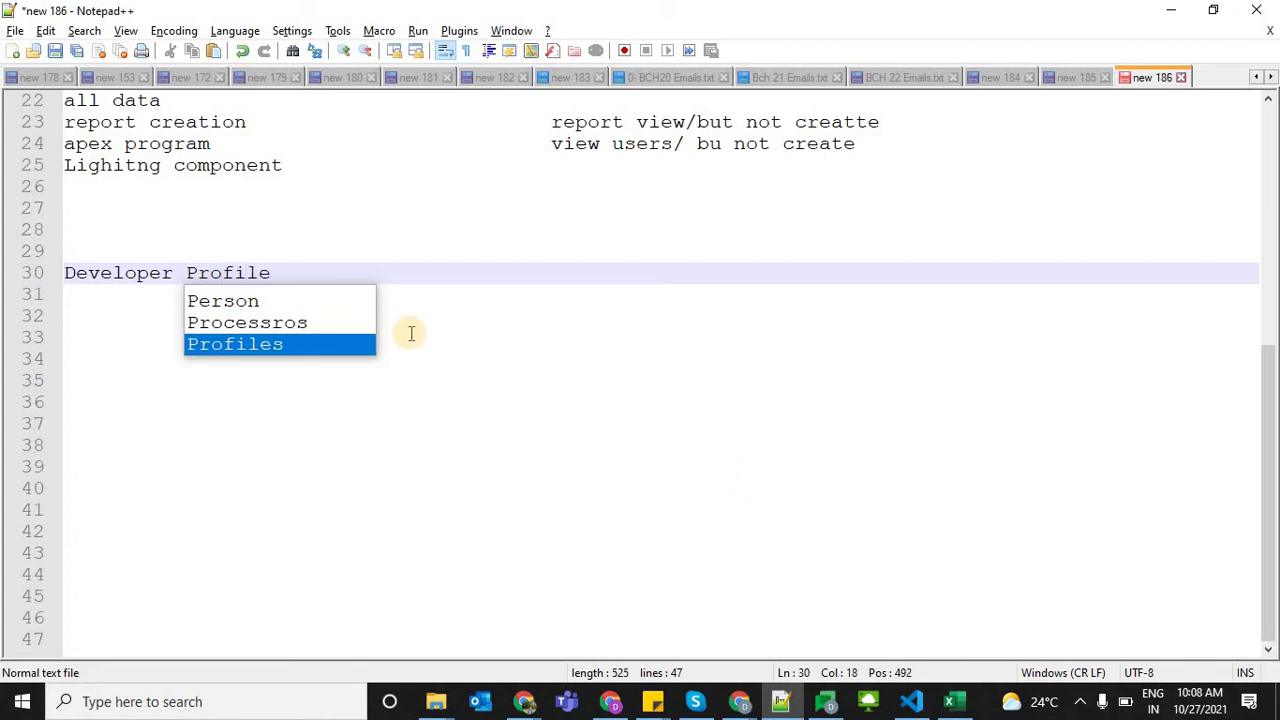
type(" c")
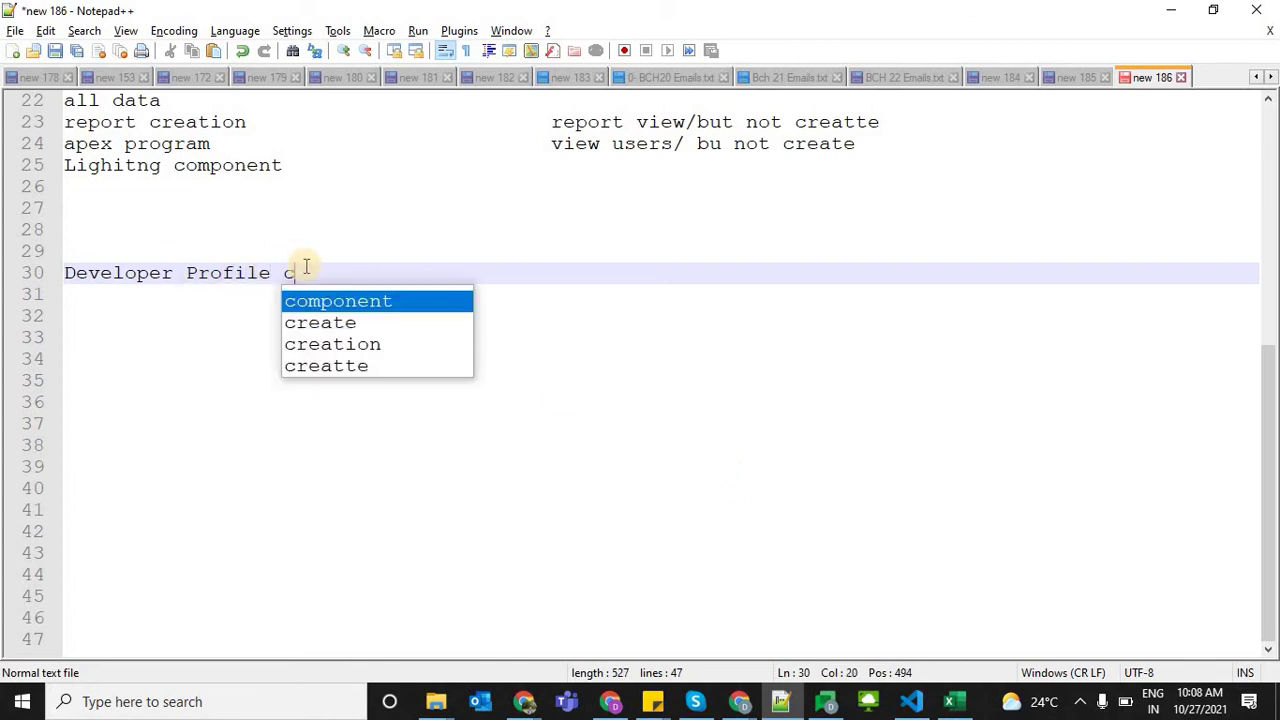
type("one")
key("BackSpace")
key("BackSpace")
key("BackSpace")
type("l")
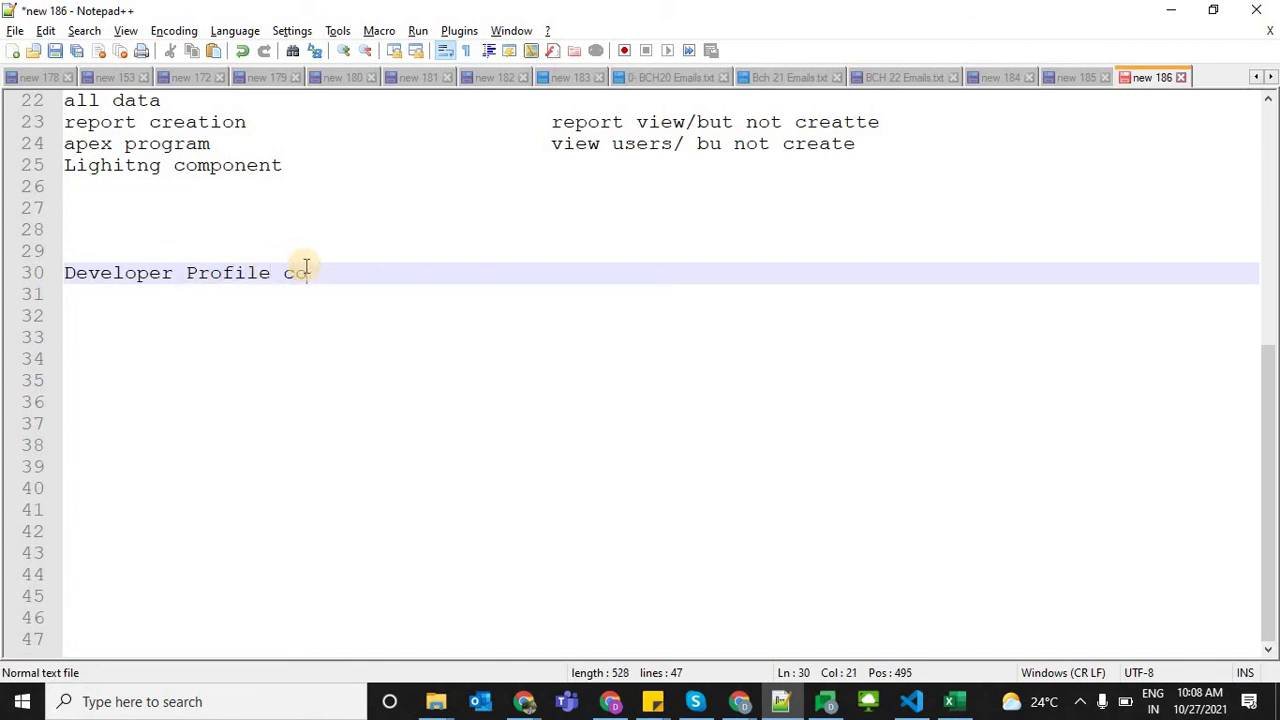
type("oned fro")
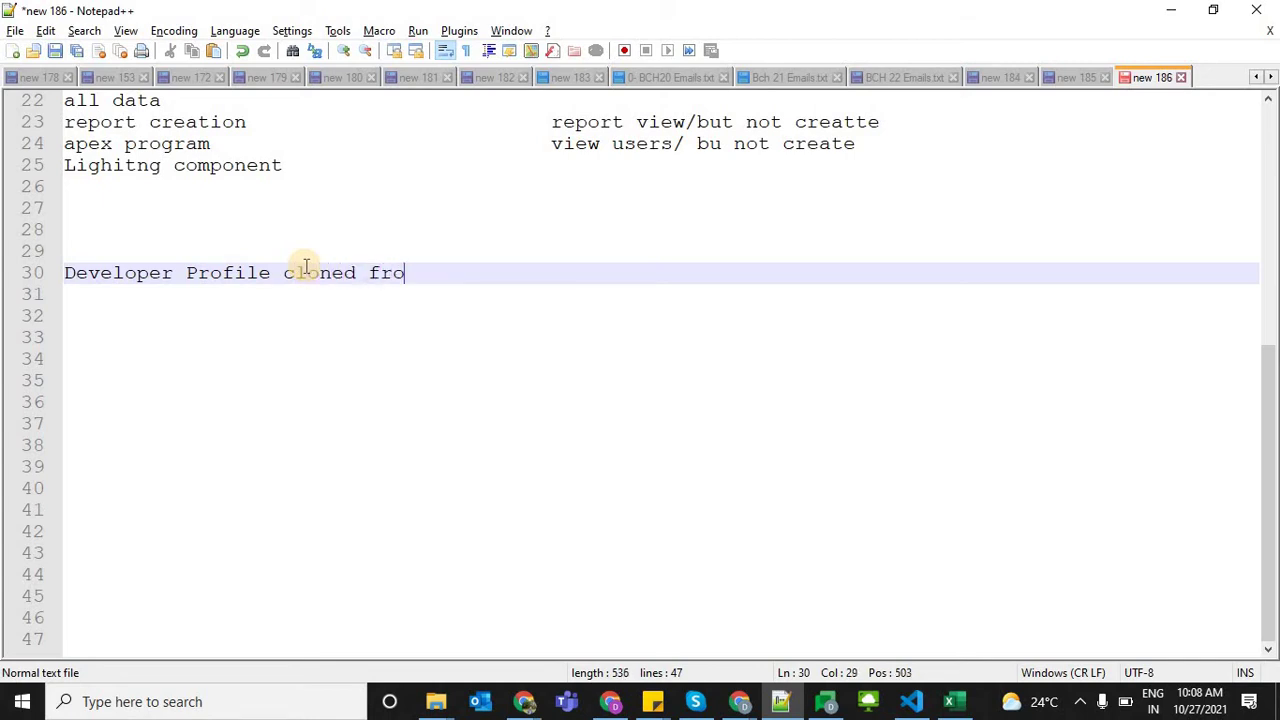
type("m System Admin ()")
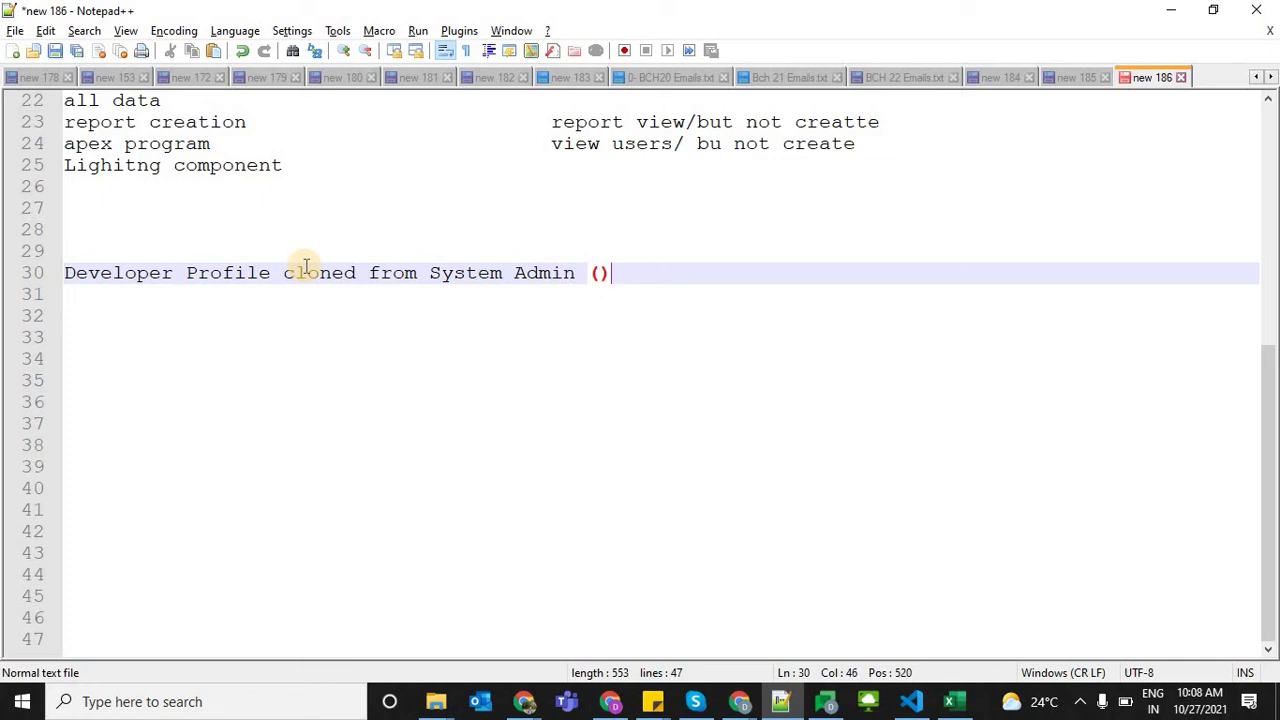
Fill the parentheses with 'Salesforce license' and prefix the line with '-->'
key("Left")
type("Salesf")
key("Return")
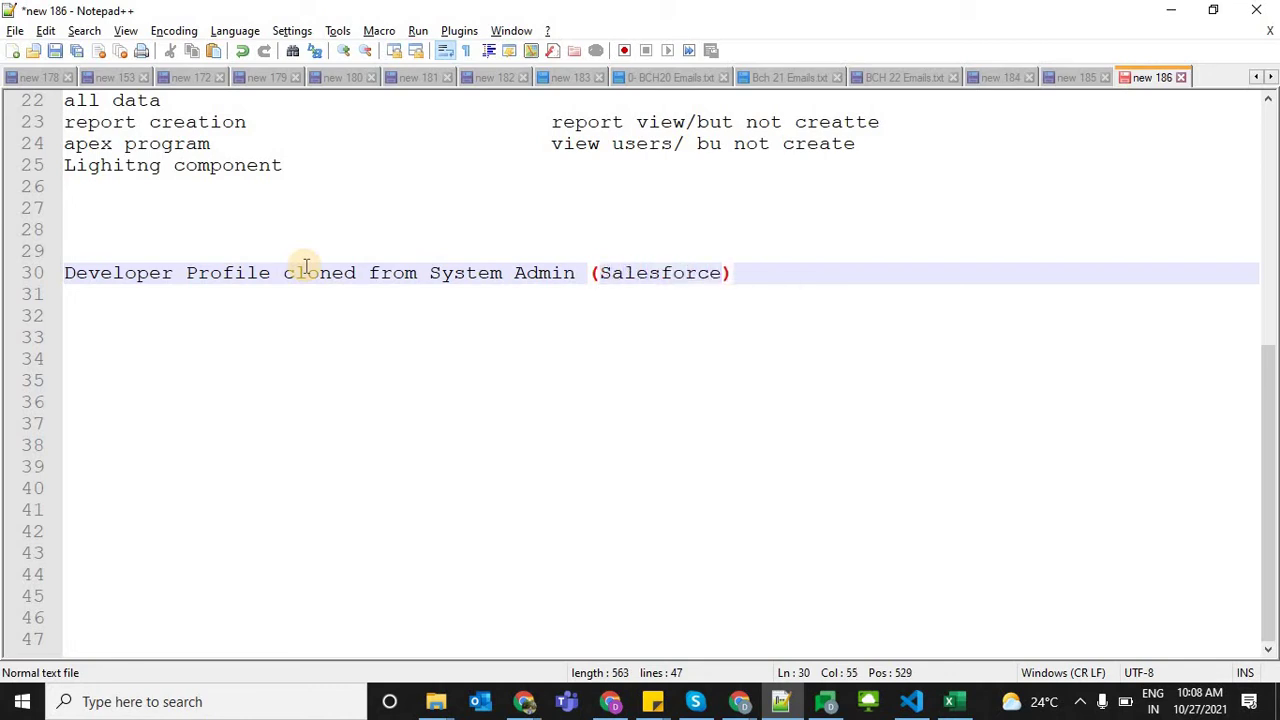
type("license")
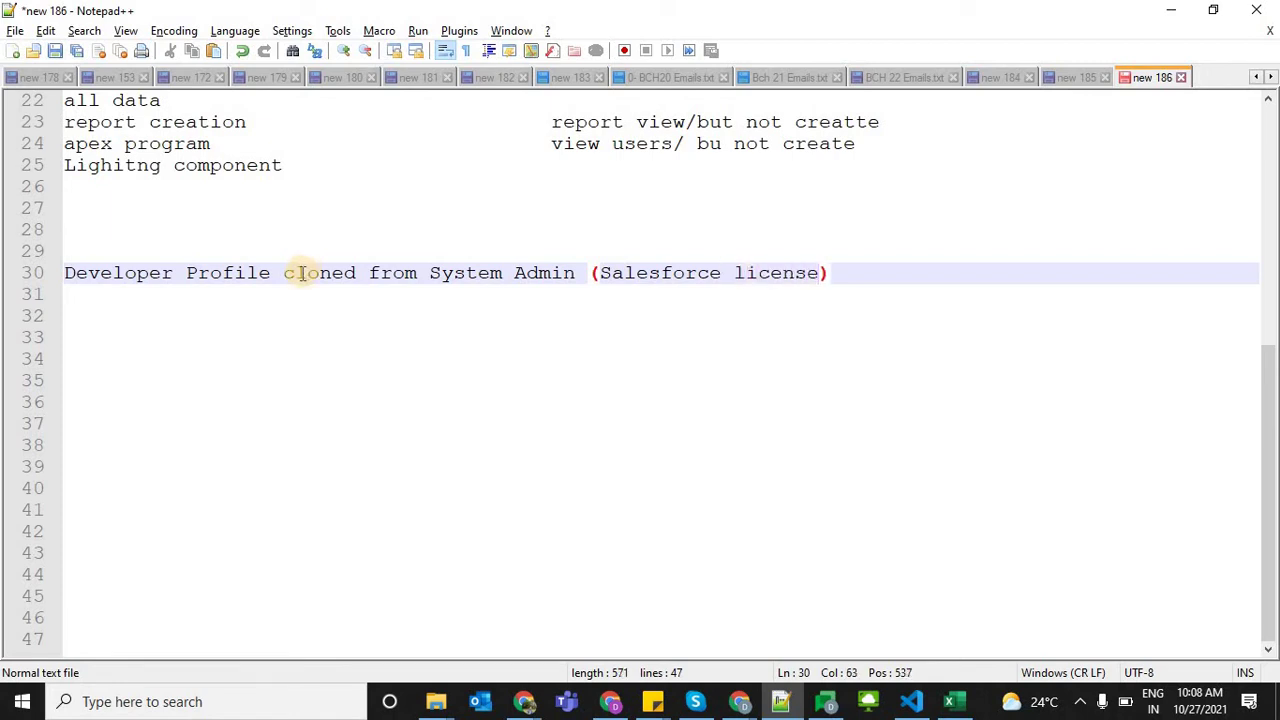
left_click(71, 272)
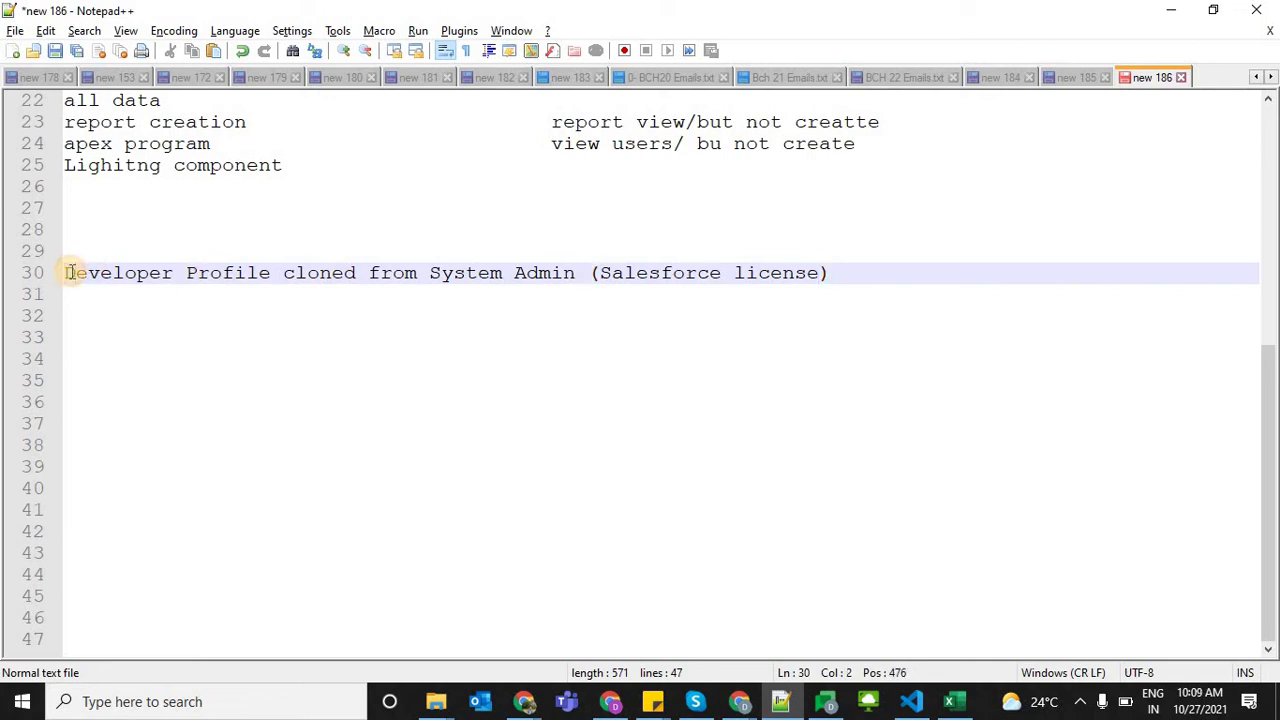
key("Left")
type(">")
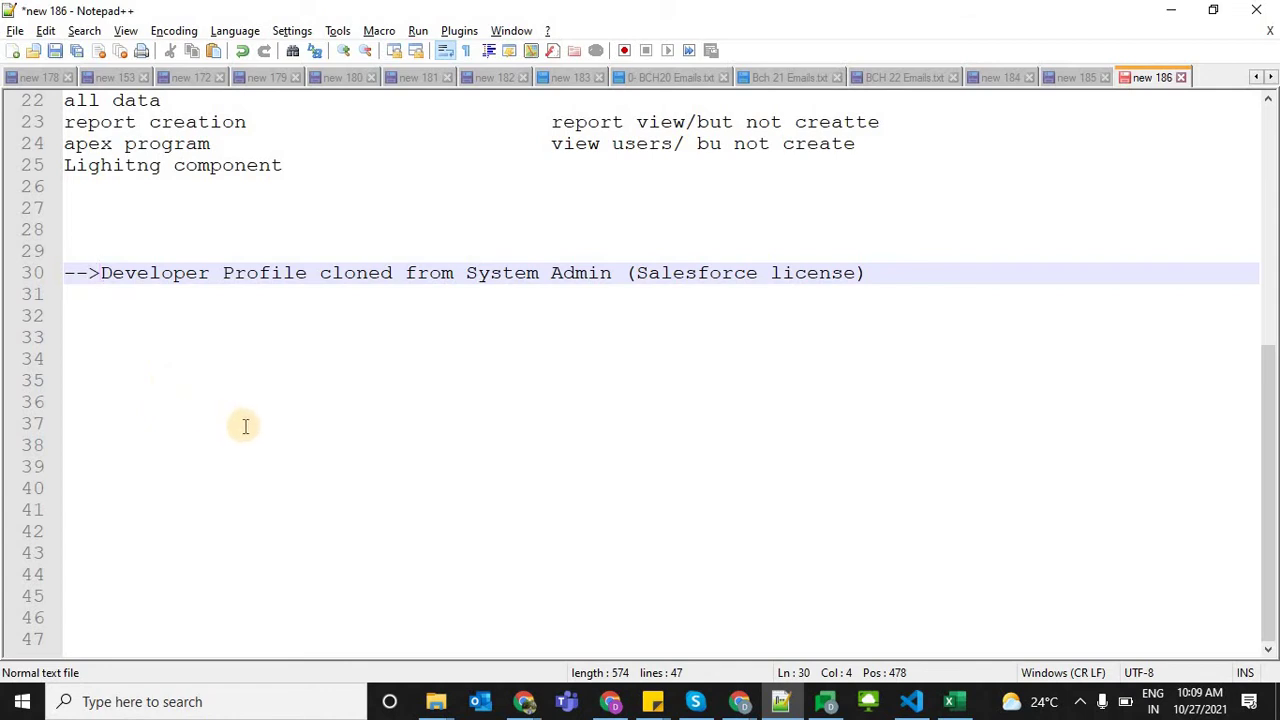
Write '-->Manager Profile cloning from' on line 32, then return to the Developer Profile page
left_click(350, 460)
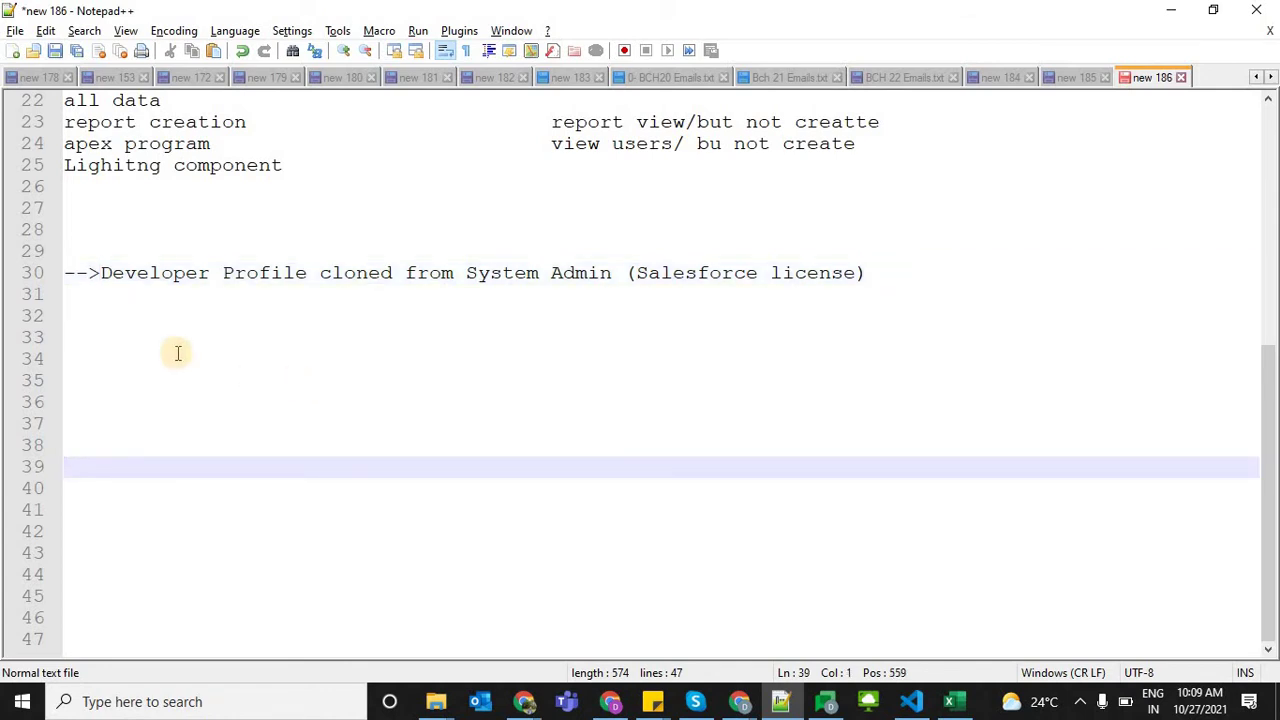
left_click(73, 320)
type("-->Manage")
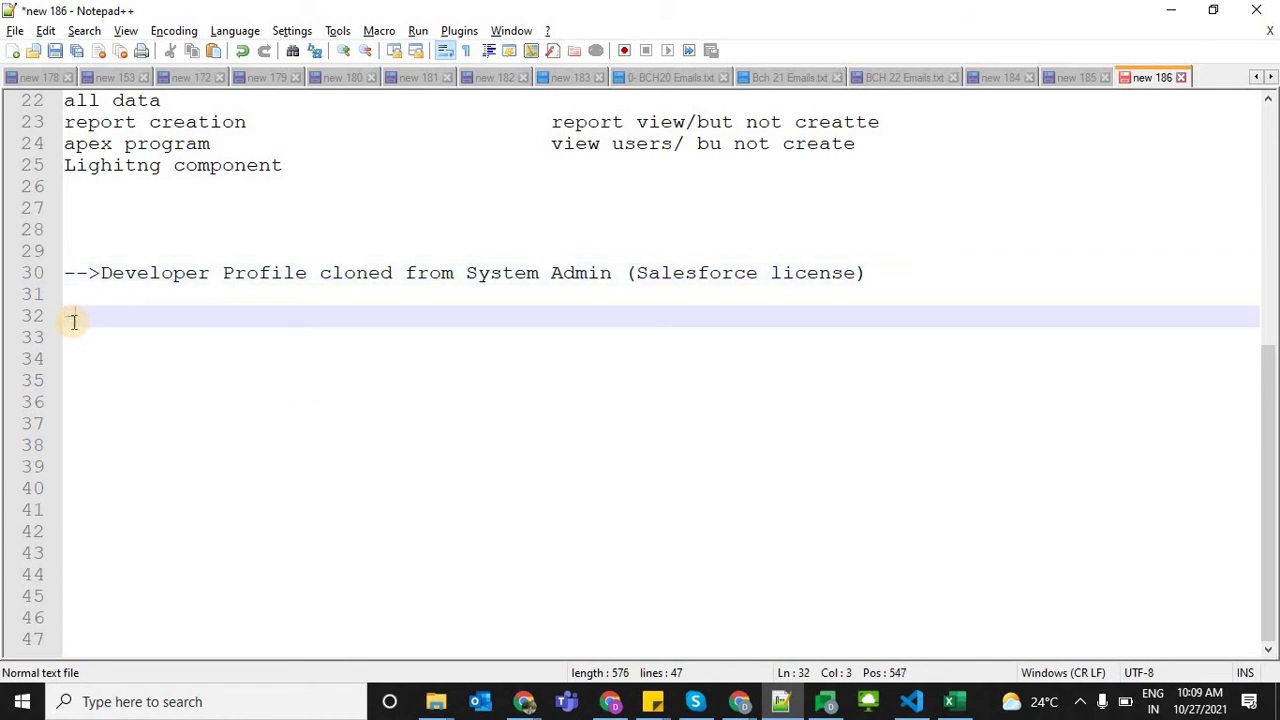
type("r Profile")
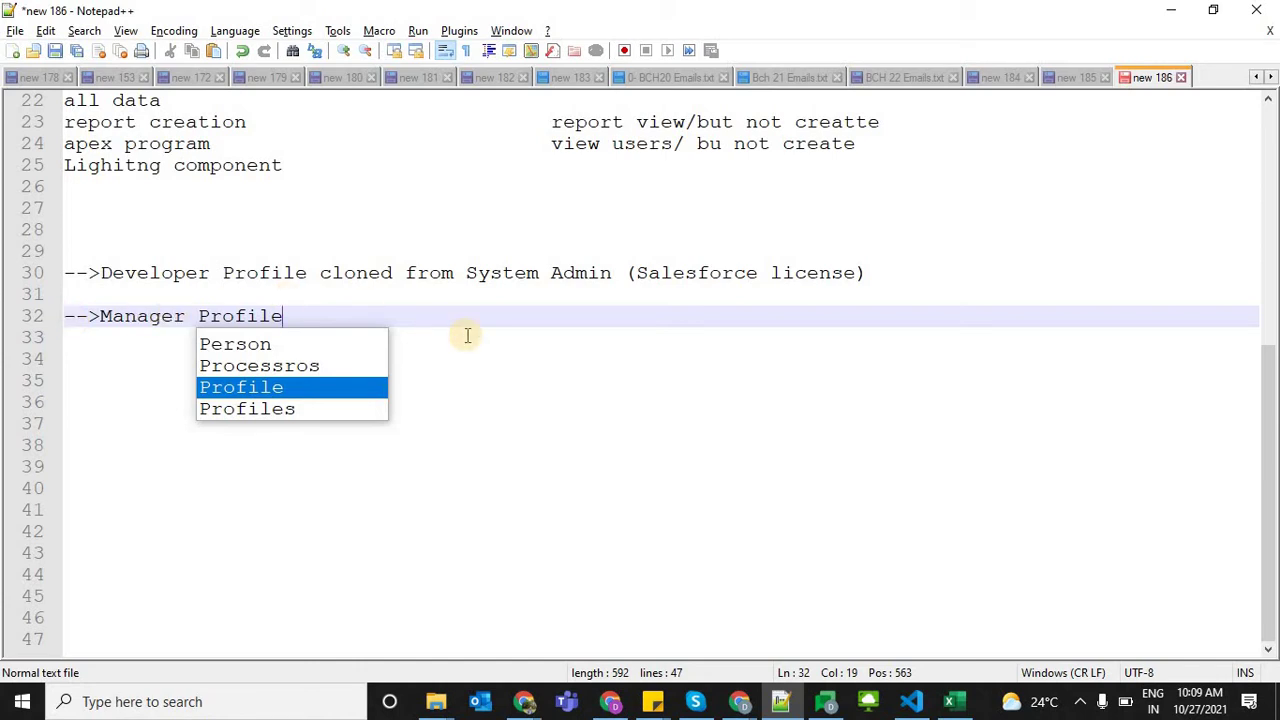
type("cl")
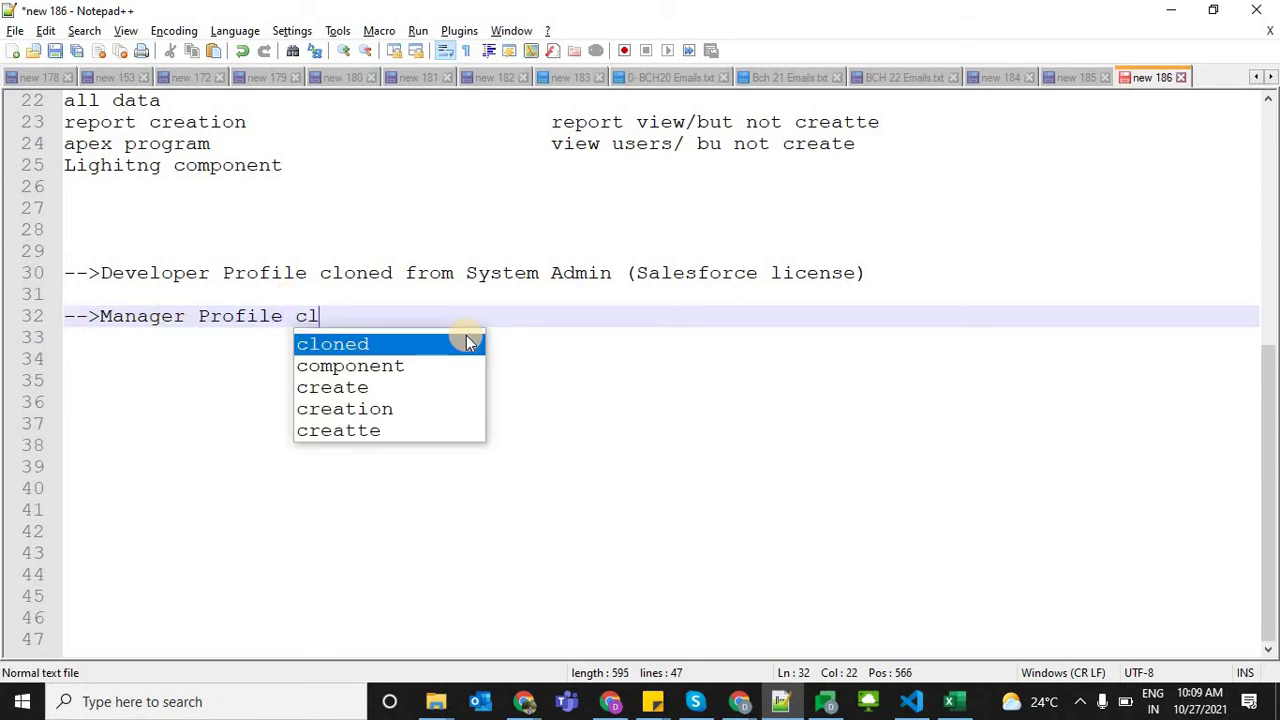
type("oning fro")
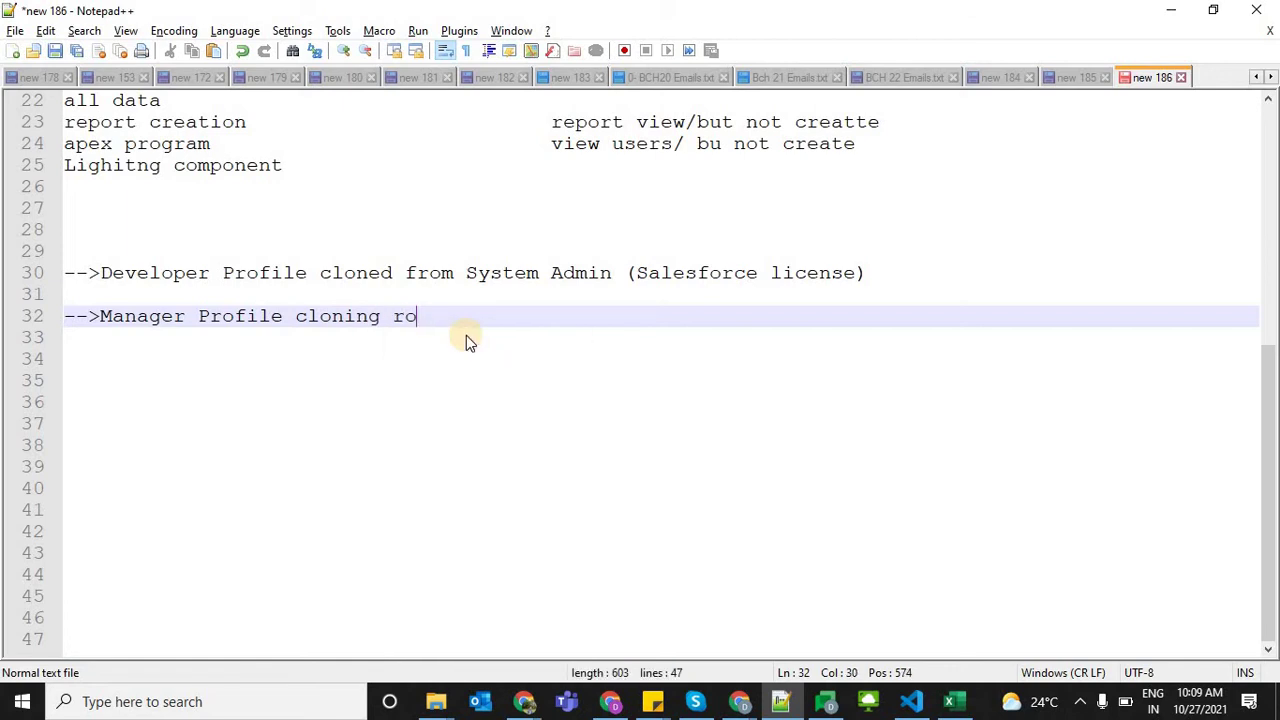
key("BackSpace")
key("BackSpace")
type("from")
key("alt+Tab")
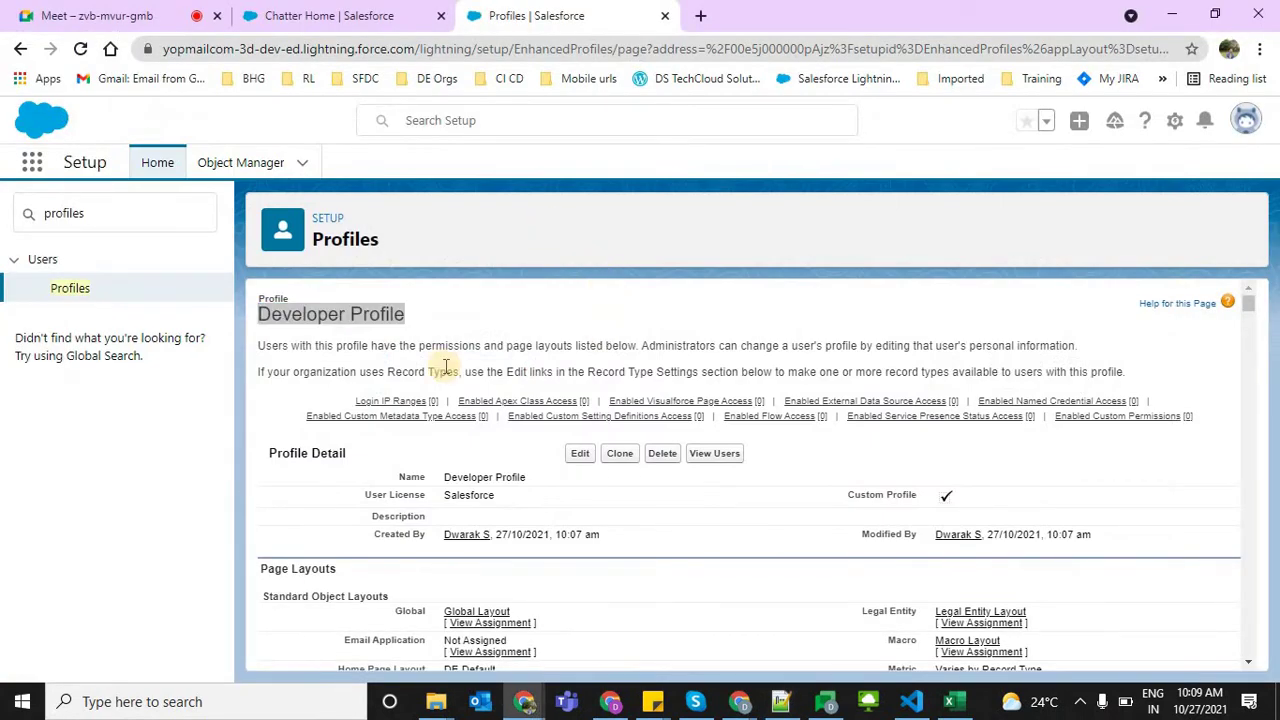
Open the Setup Profiles list in a new browser tab and switch to it
left_click(60, 290)
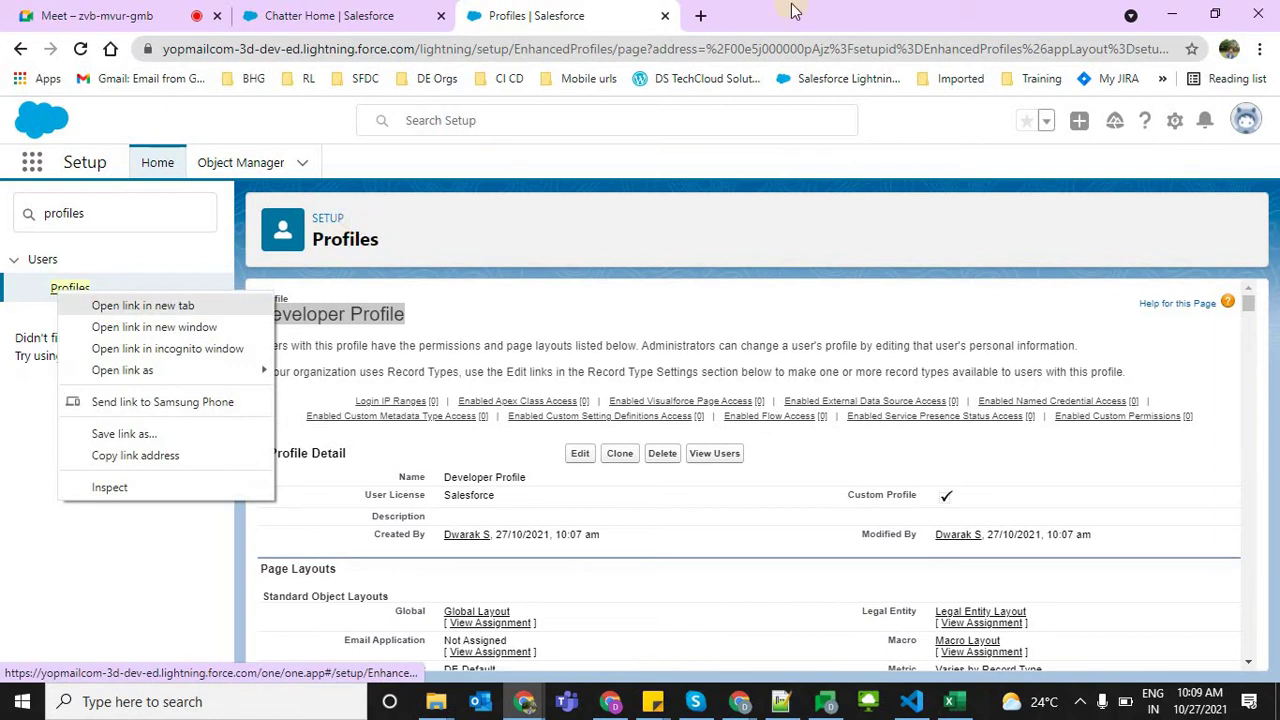
left_click(112, 306)
key("ctrl+Tab")
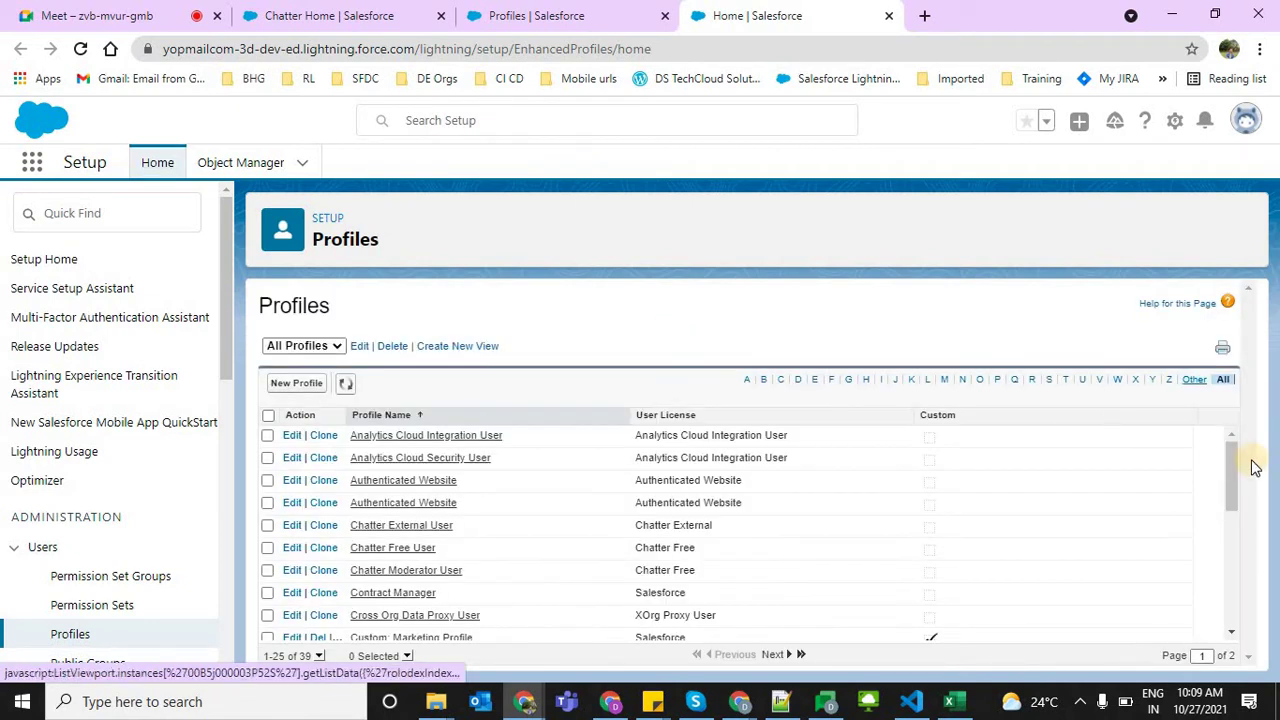
Select 'SalesforcePlatform' in the line 16 license notes, then return to the Profiles list
key("alt+Tab")
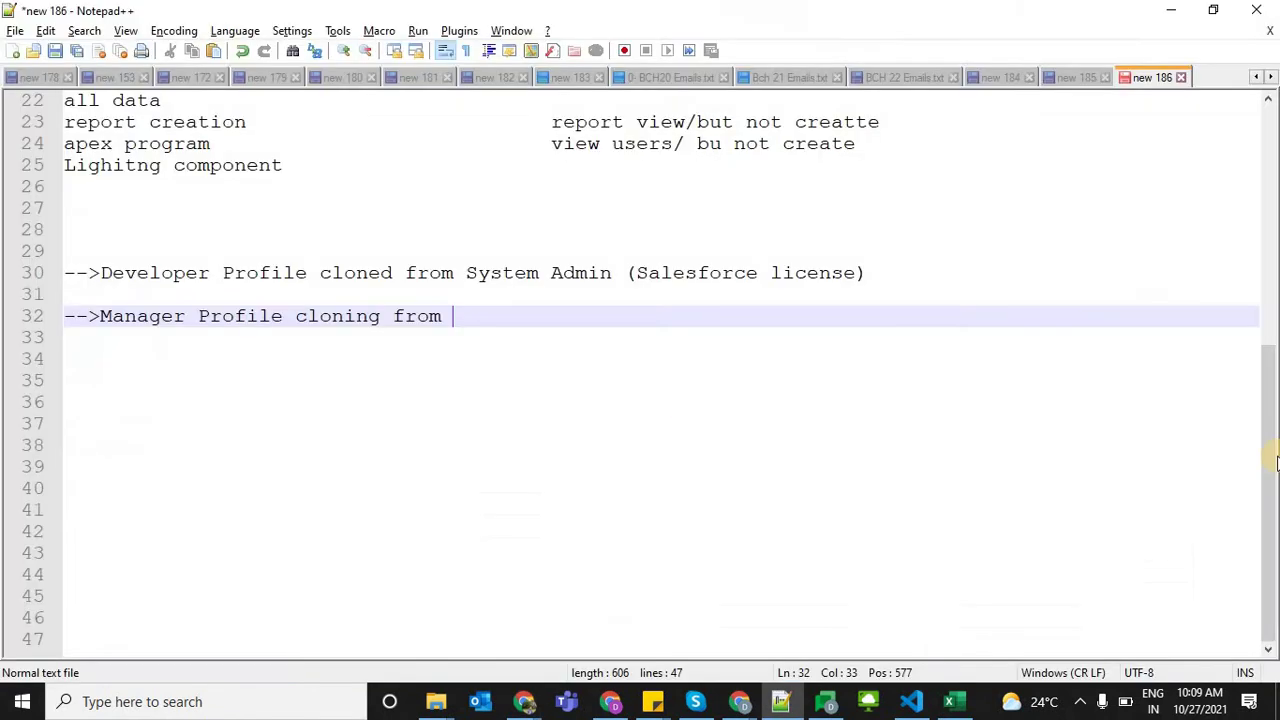
left_click_drag(1272, 458, 1268, 371)
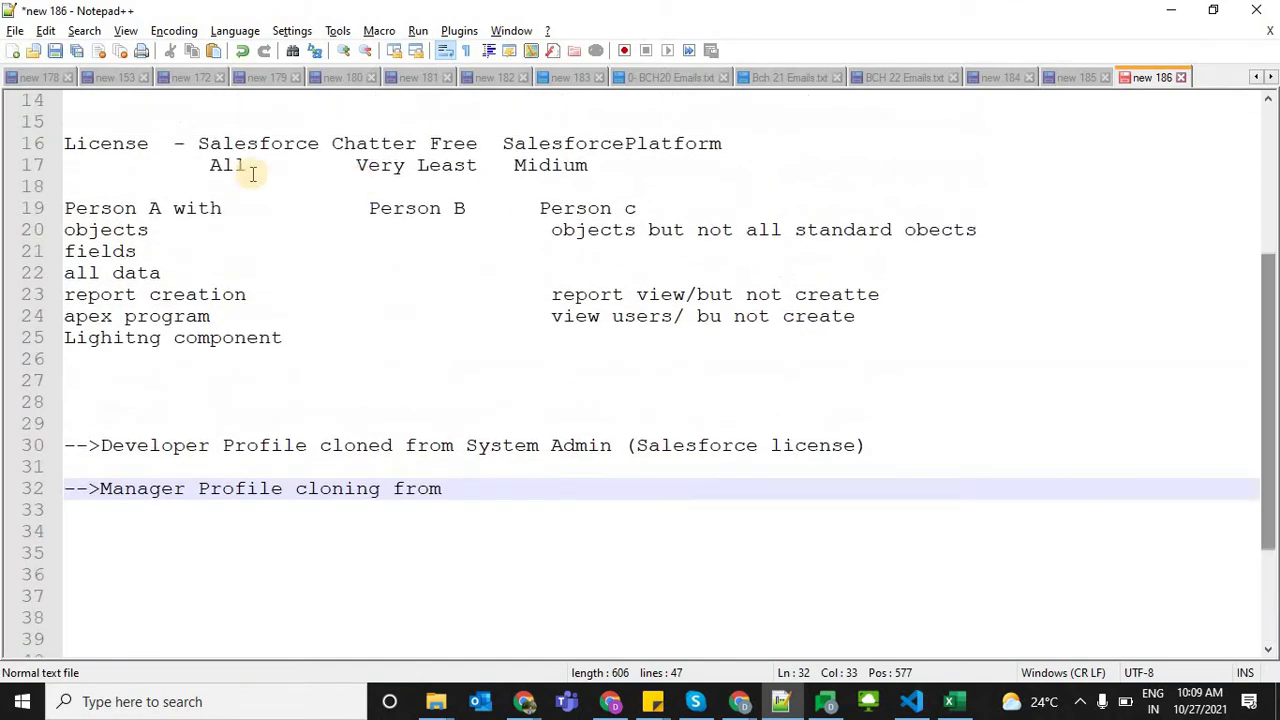
left_click(277, 143)
left_click(344, 143)
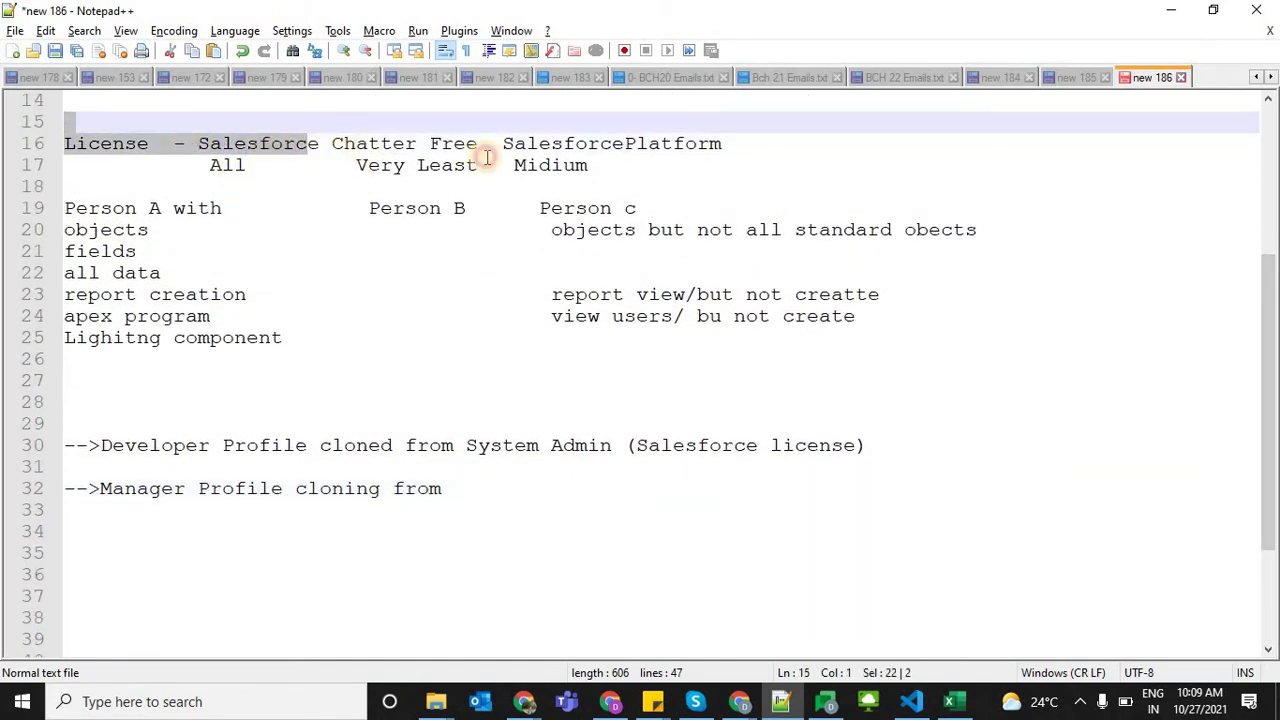
left_click_drag(505, 143, 750, 146)
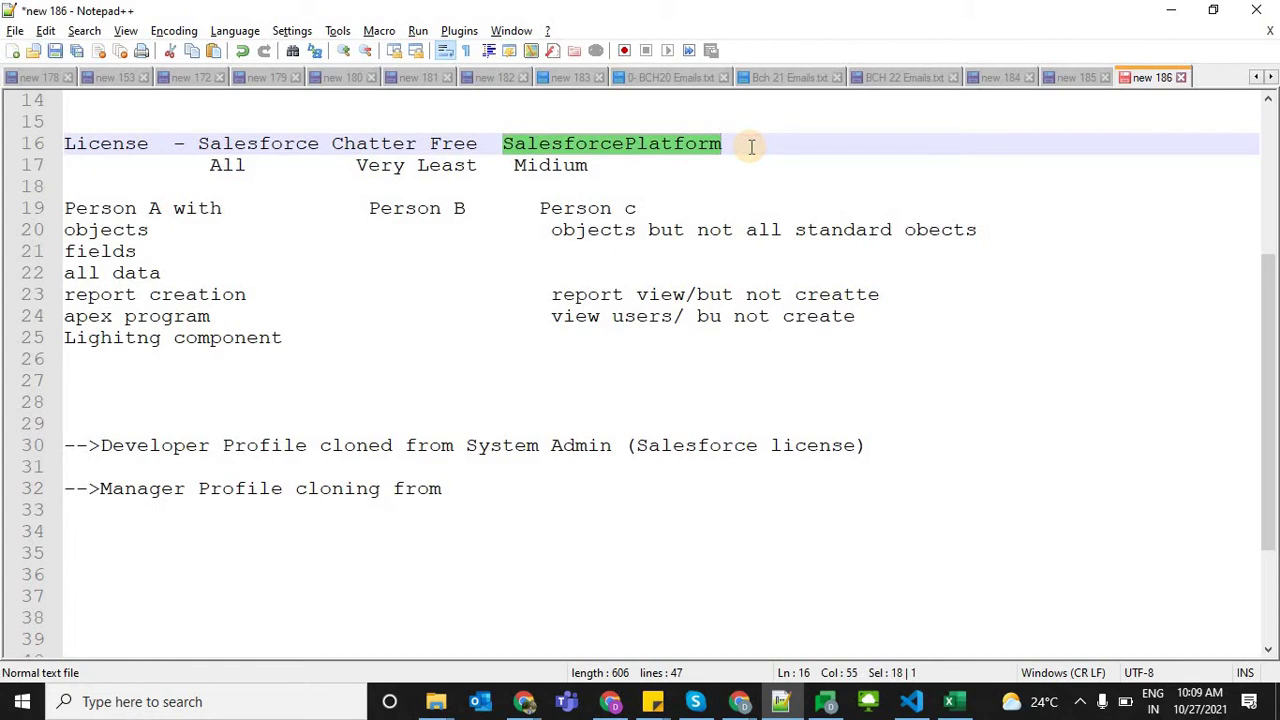
key("alt+Tab")
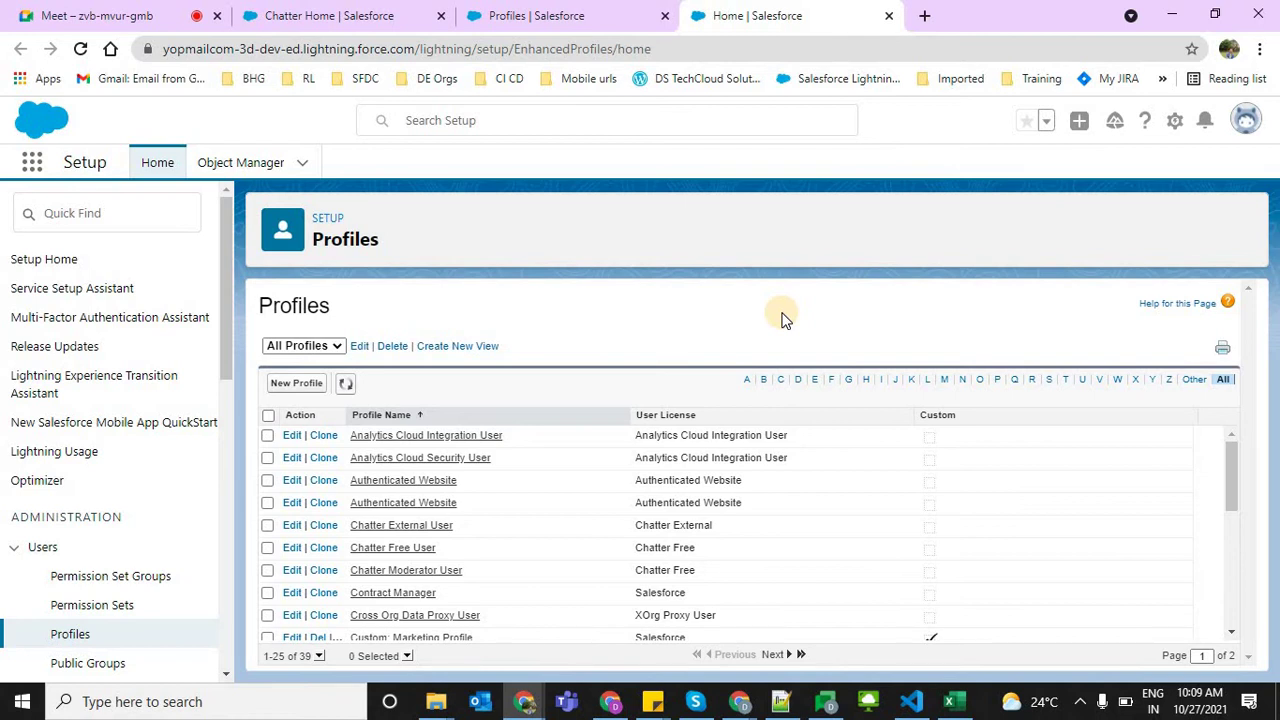
On page 2 of the Profiles list, locate Standard Platform User with its Salesforce Platform license
left_click(1238, 466)
left_click_drag(1225, 502, 1236, 628)
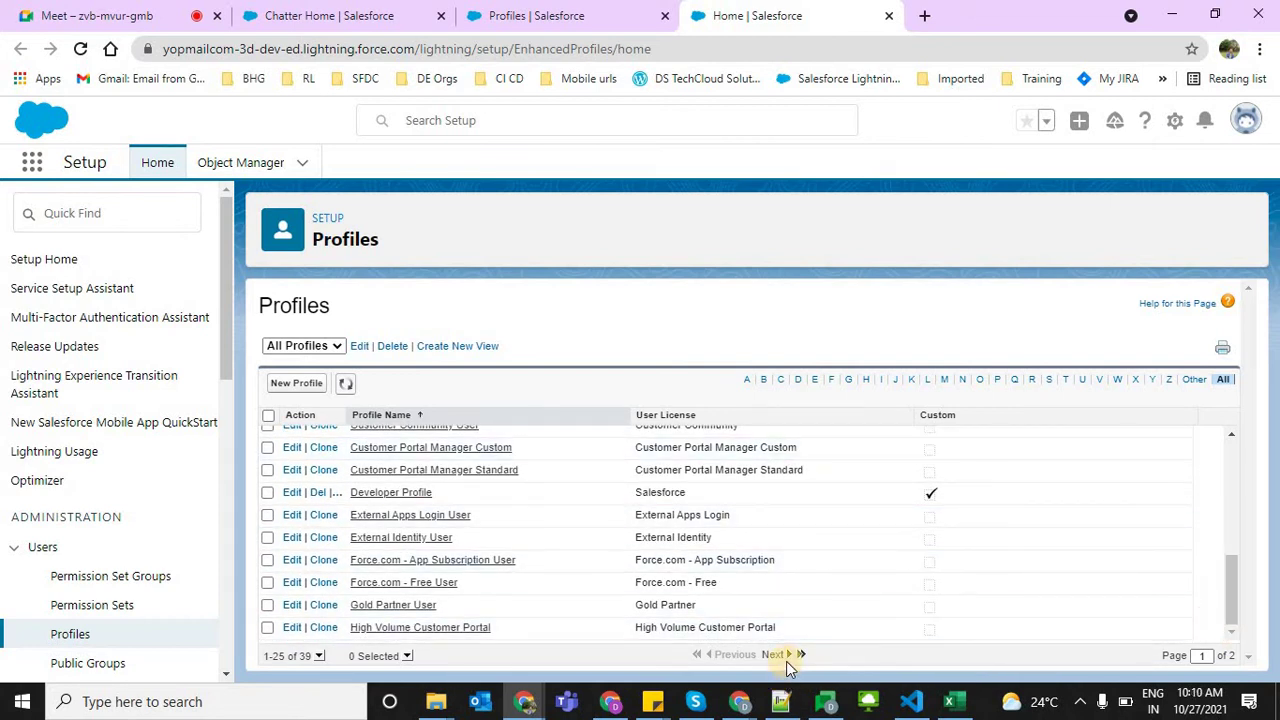
left_click(776, 654)
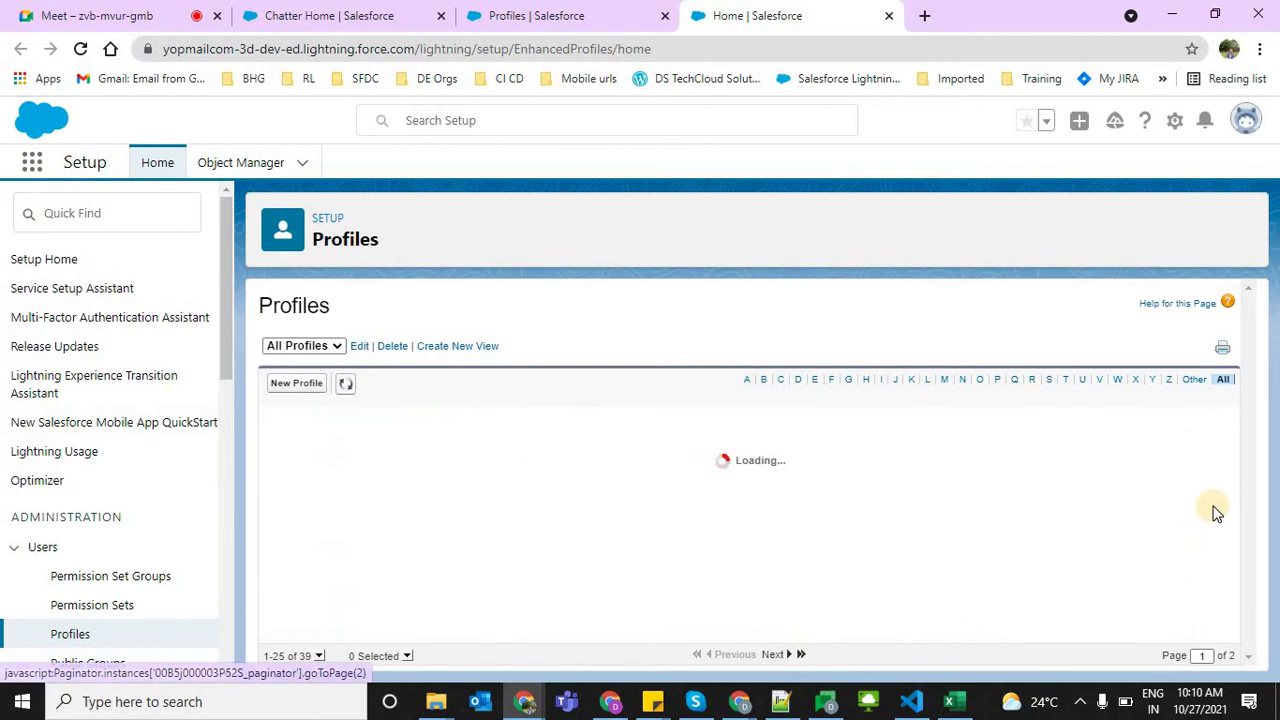
left_click_drag(1234, 480, 1237, 578)
left_click_drag(638, 560, 757, 557)
left_click_drag(471, 565, 352, 565)
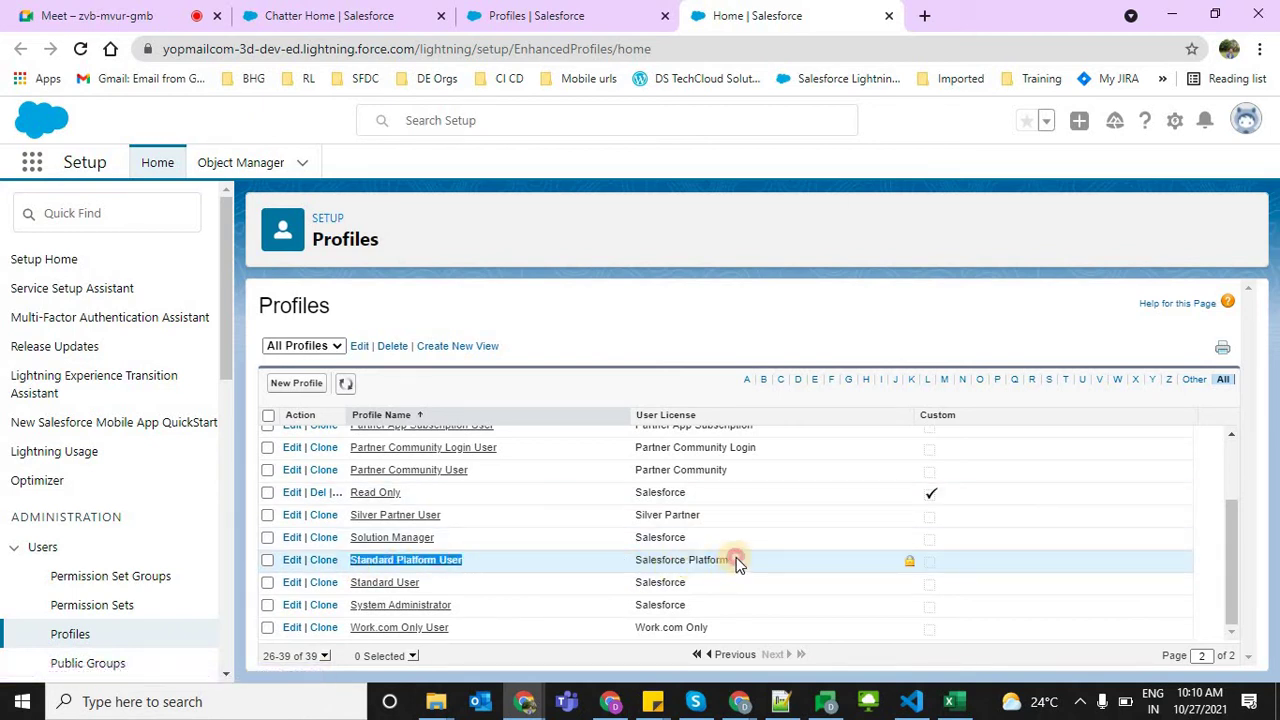
left_click_drag(734, 561, 633, 566)
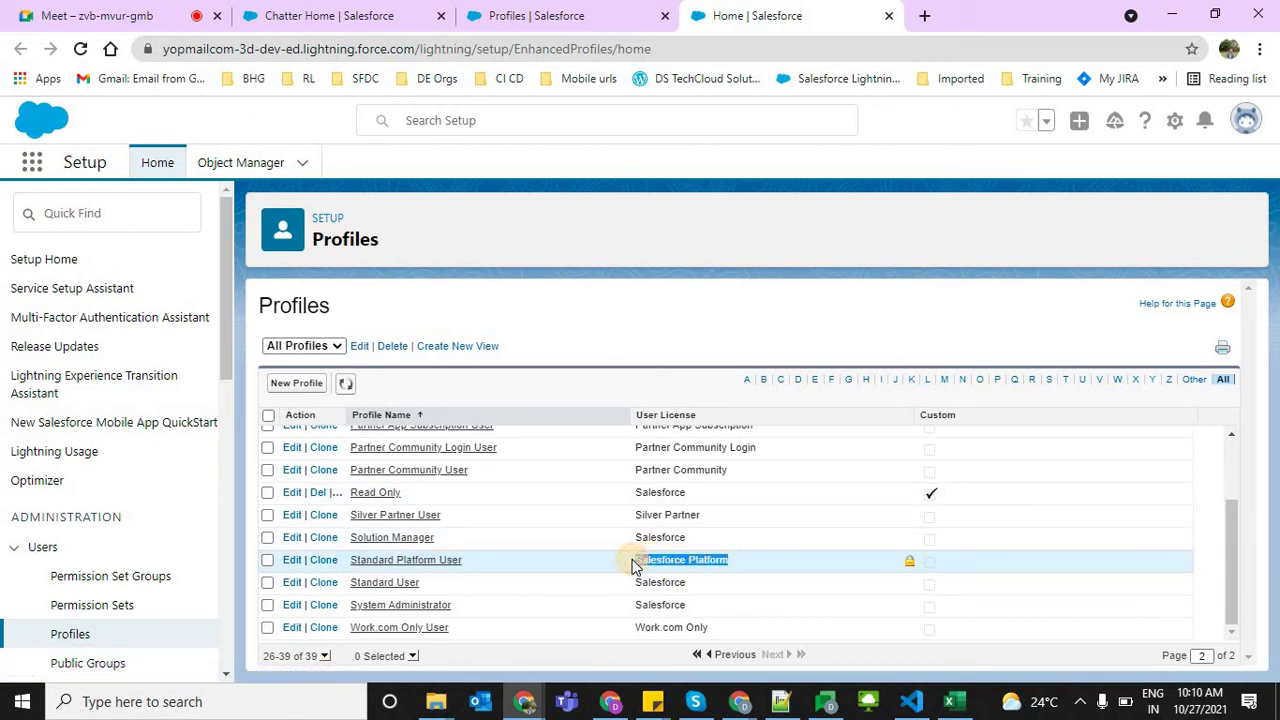
Find 'Salesforce Platform', copy the Standard Platform User row, and return to the notes after 'cloning from'
key("ctrl+f")
key("ctrl+c")
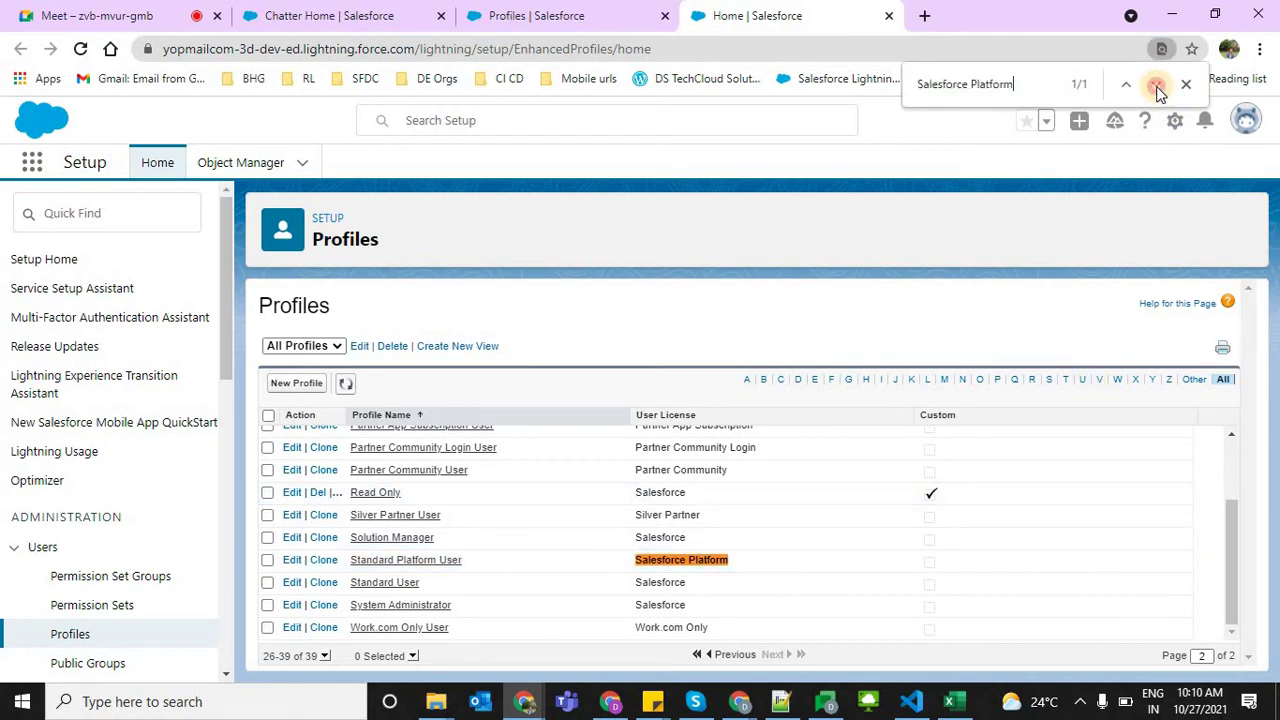
left_click(1157, 90)
left_click_drag(462, 561, 360, 562)
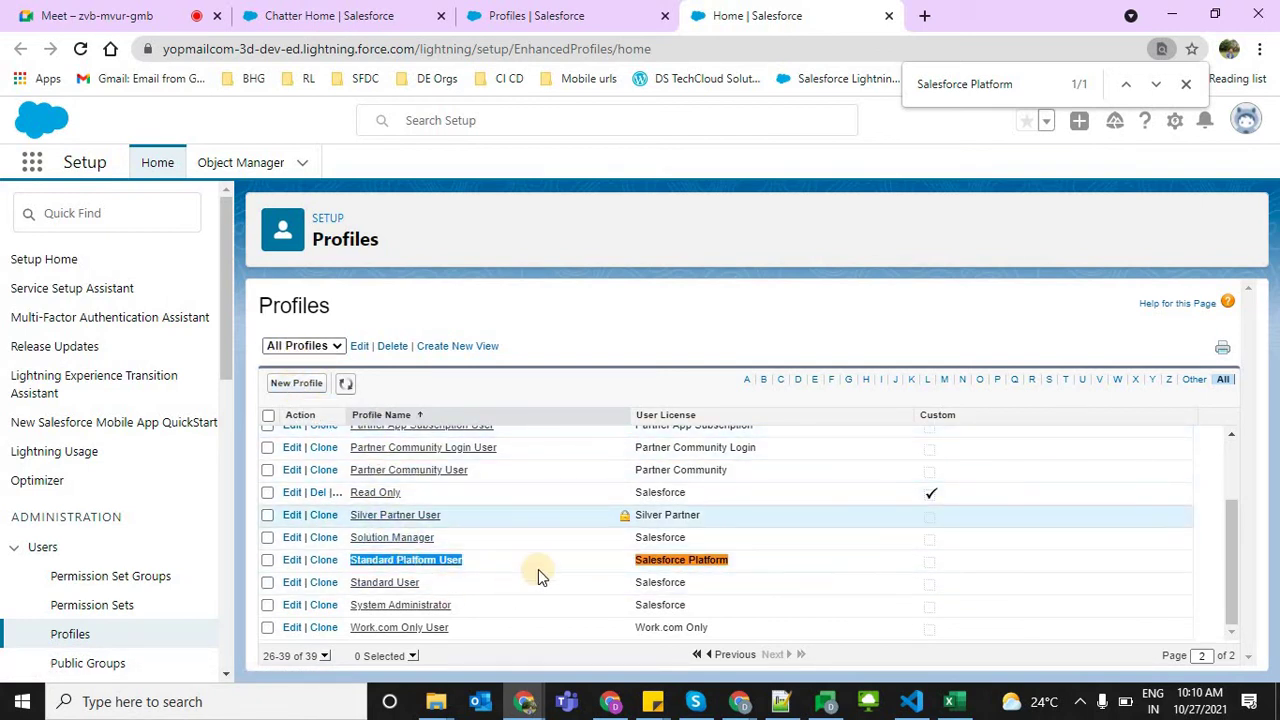
left_click_drag(732, 560, 324, 572)
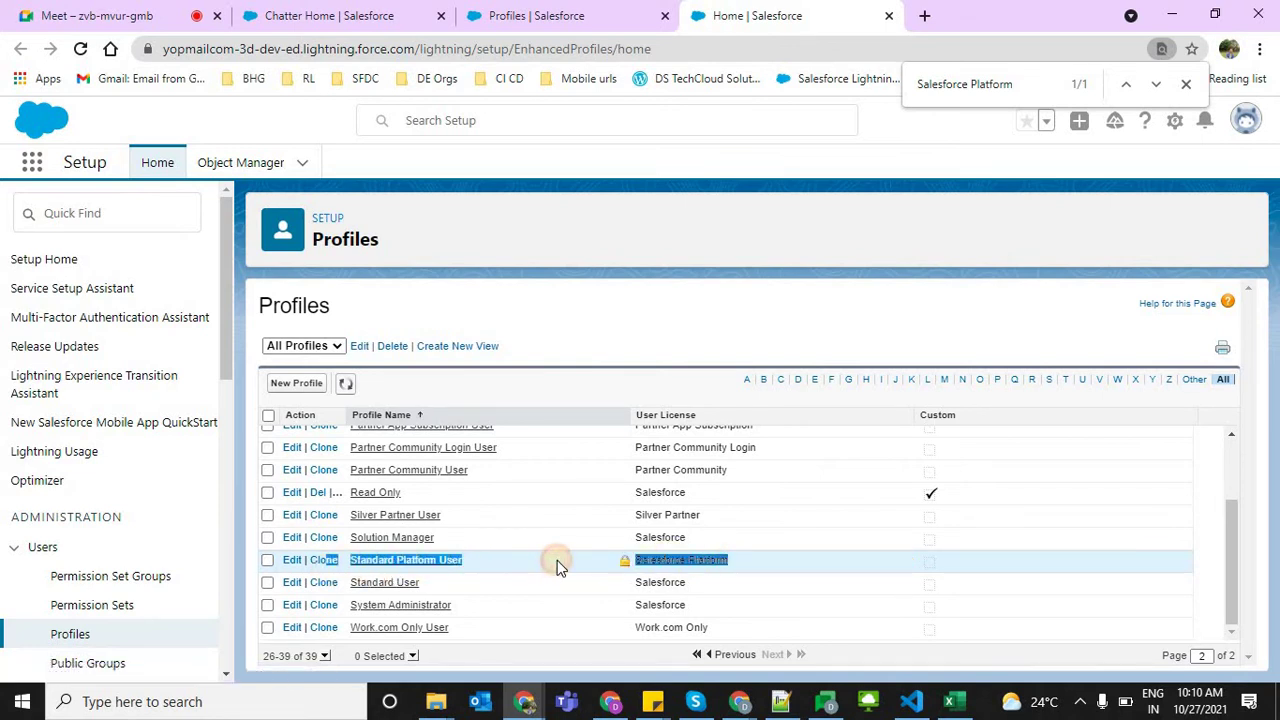
left_click(781, 701)
left_click(575, 495)
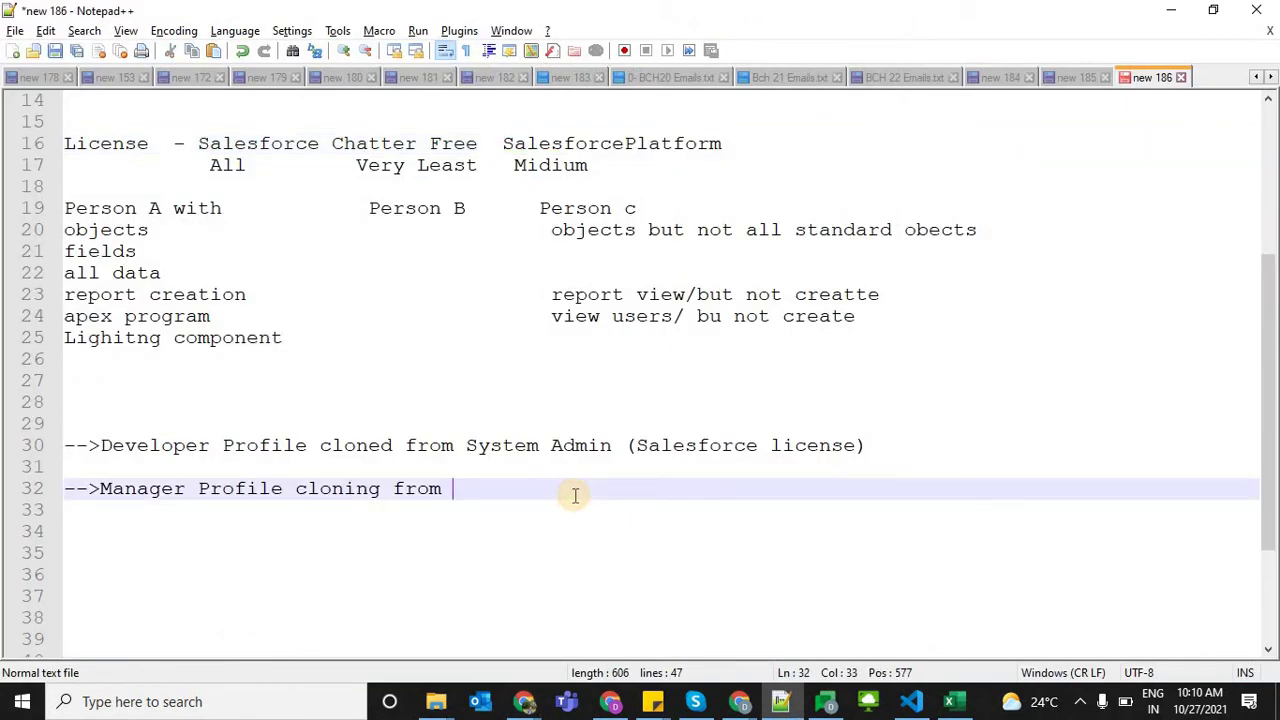
Paste 'Standard Platform User' and 'Salesforce Platform' into the Manager Profile note
key("ctrl+v")
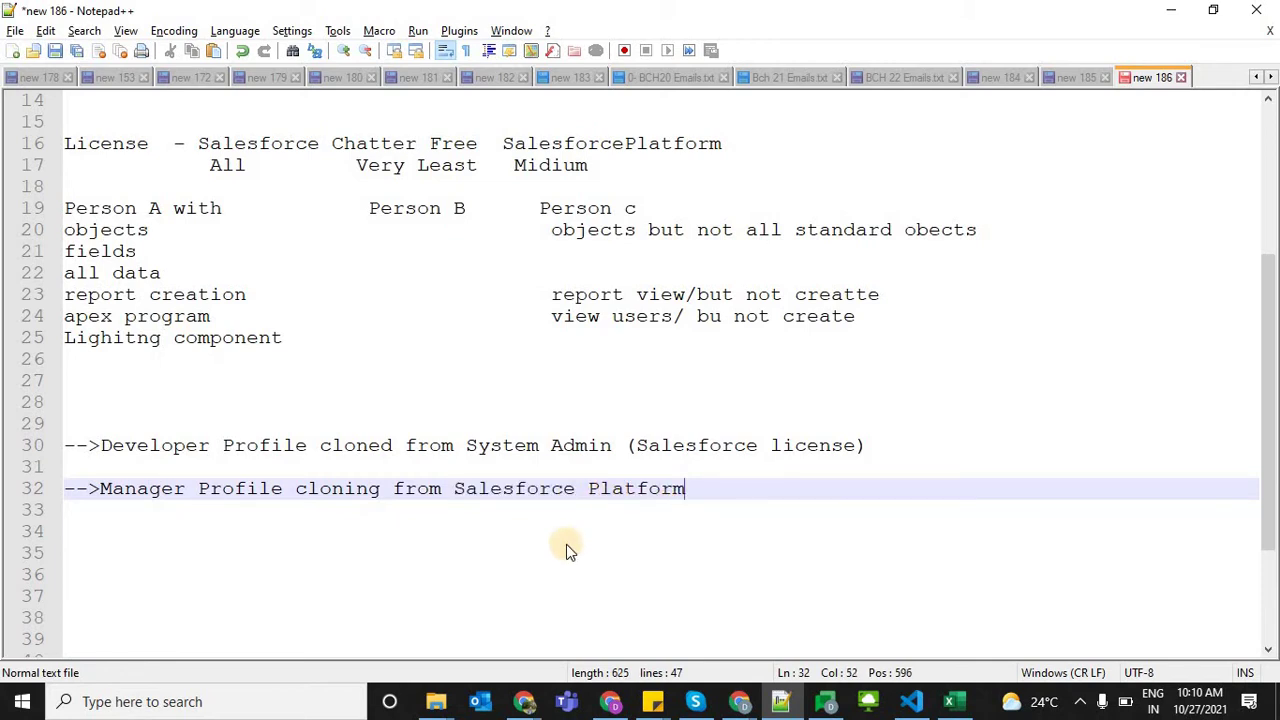
key("alt+Tab")
left_click_drag(474, 562, 345, 570)
key("ctrl+c")
key("alt+Tab")
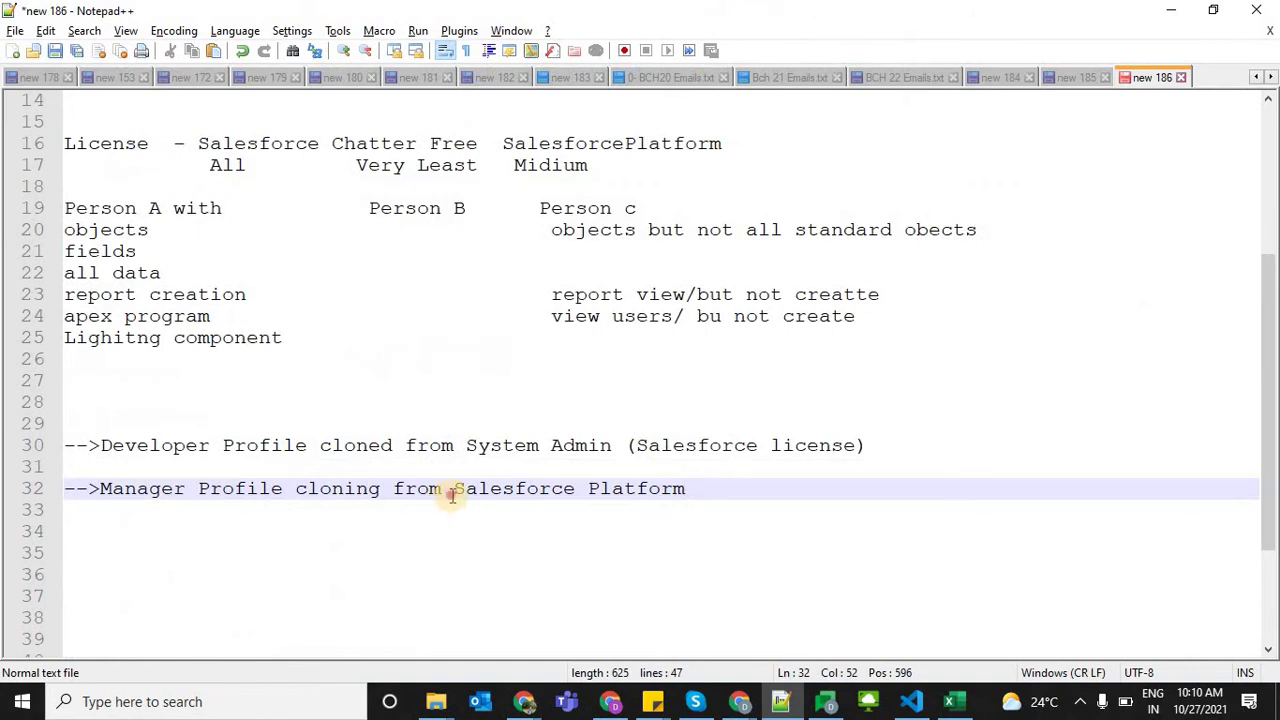
left_click(455, 490)
key("ctrl+v")
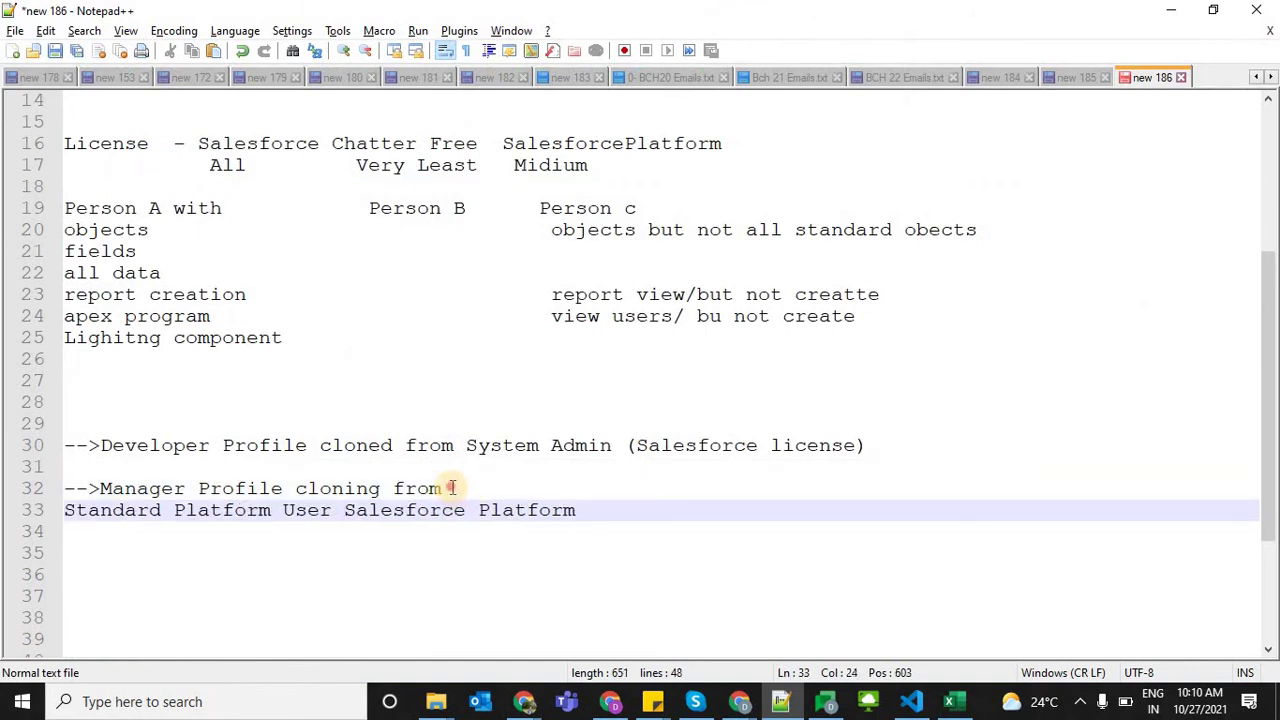
Wrap the license on line 33 in brackets as '(Salesforce Platform License)'
left_click(451, 488)
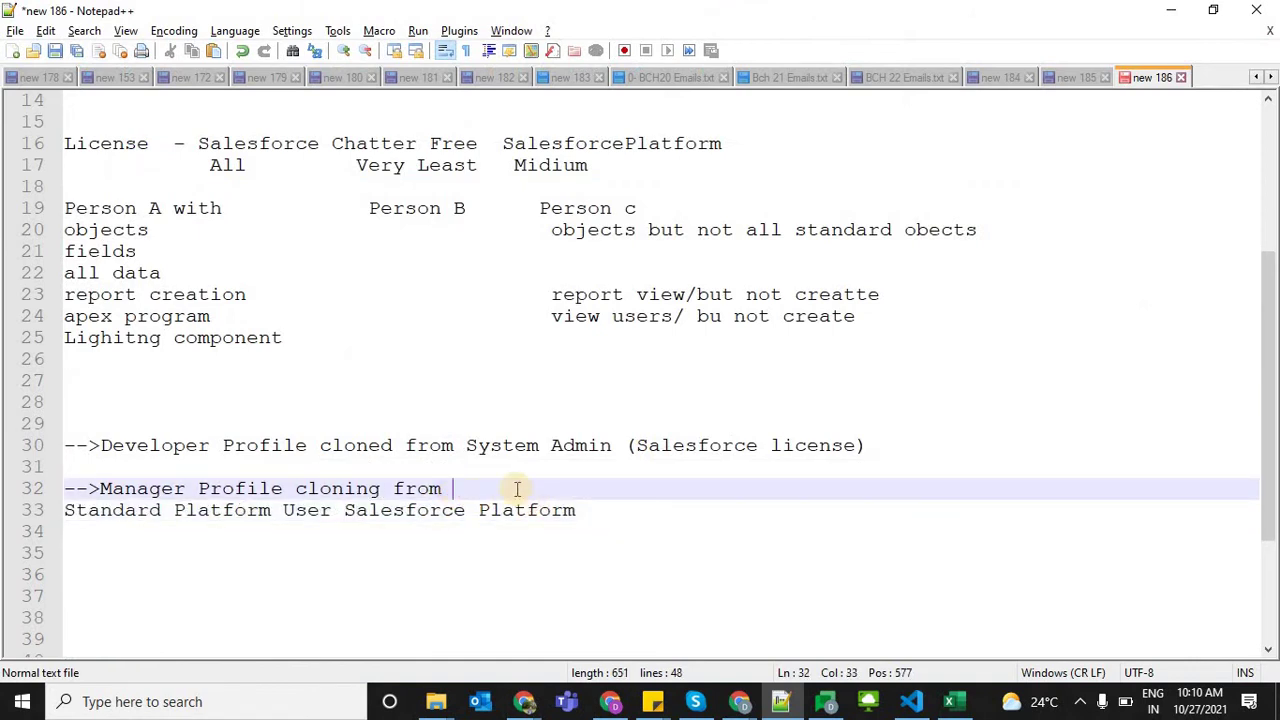
left_click(644, 507)
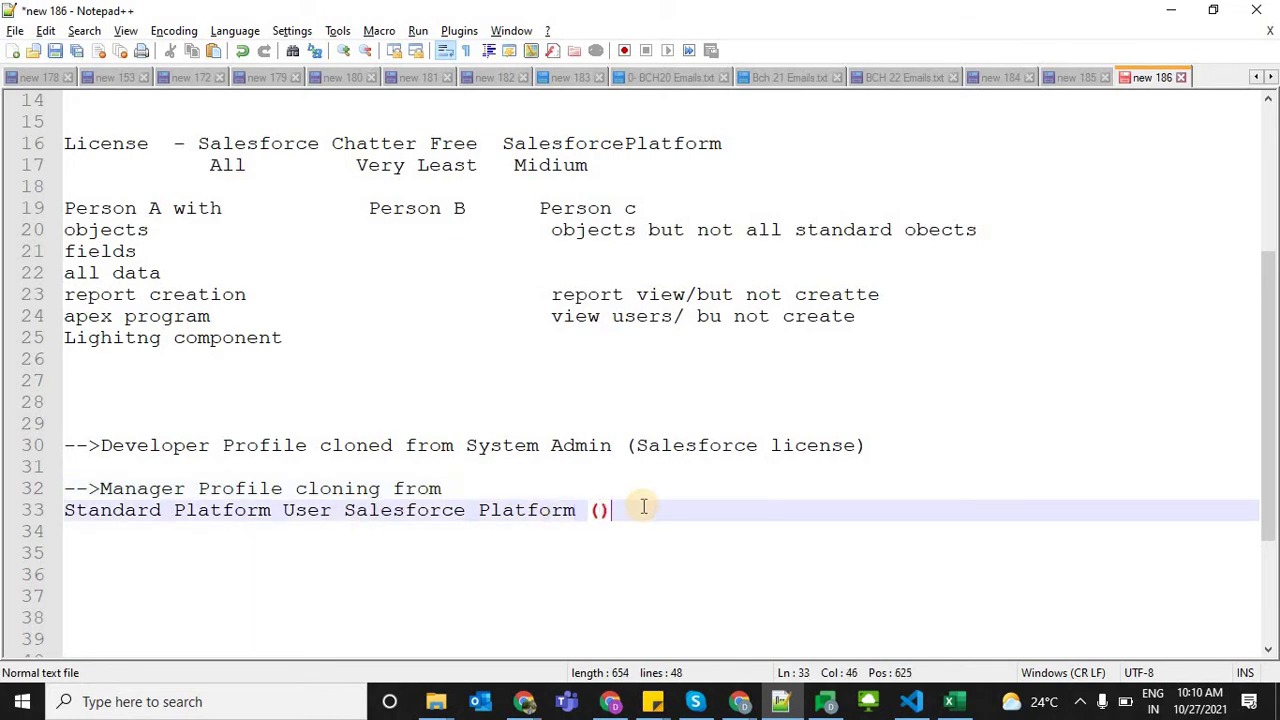
type("()")
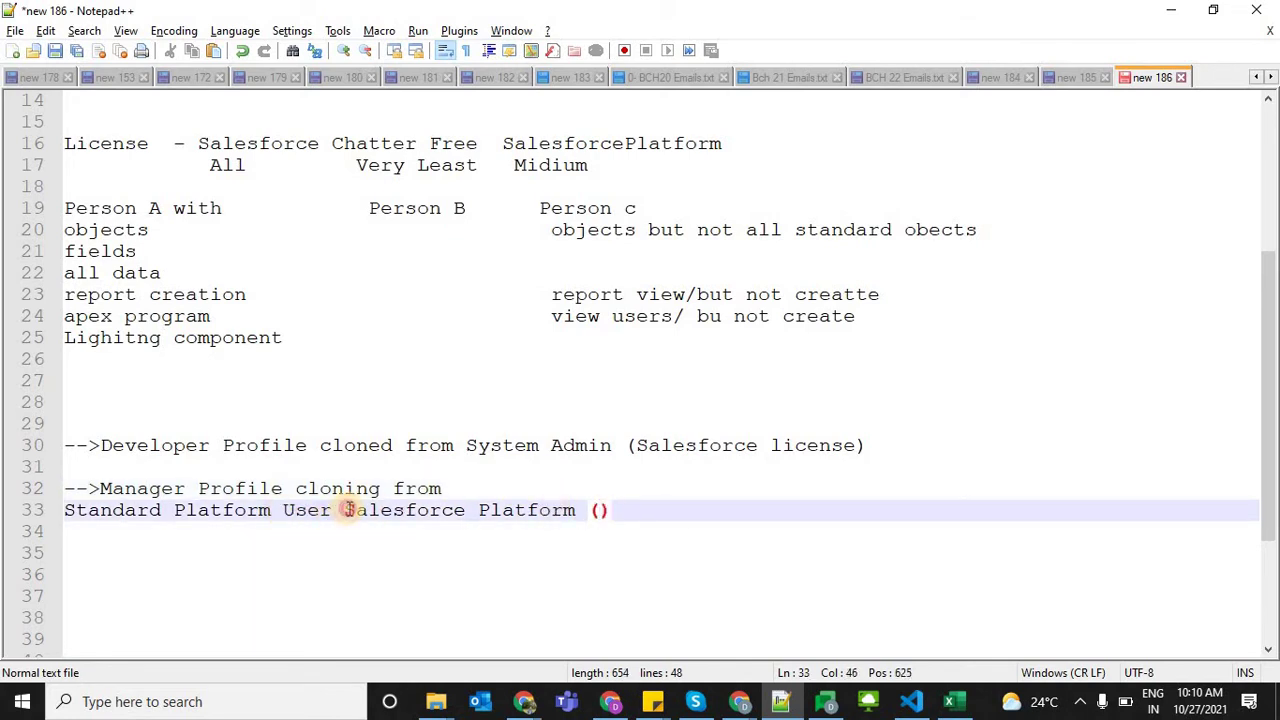
left_click(345, 510)
type("(")
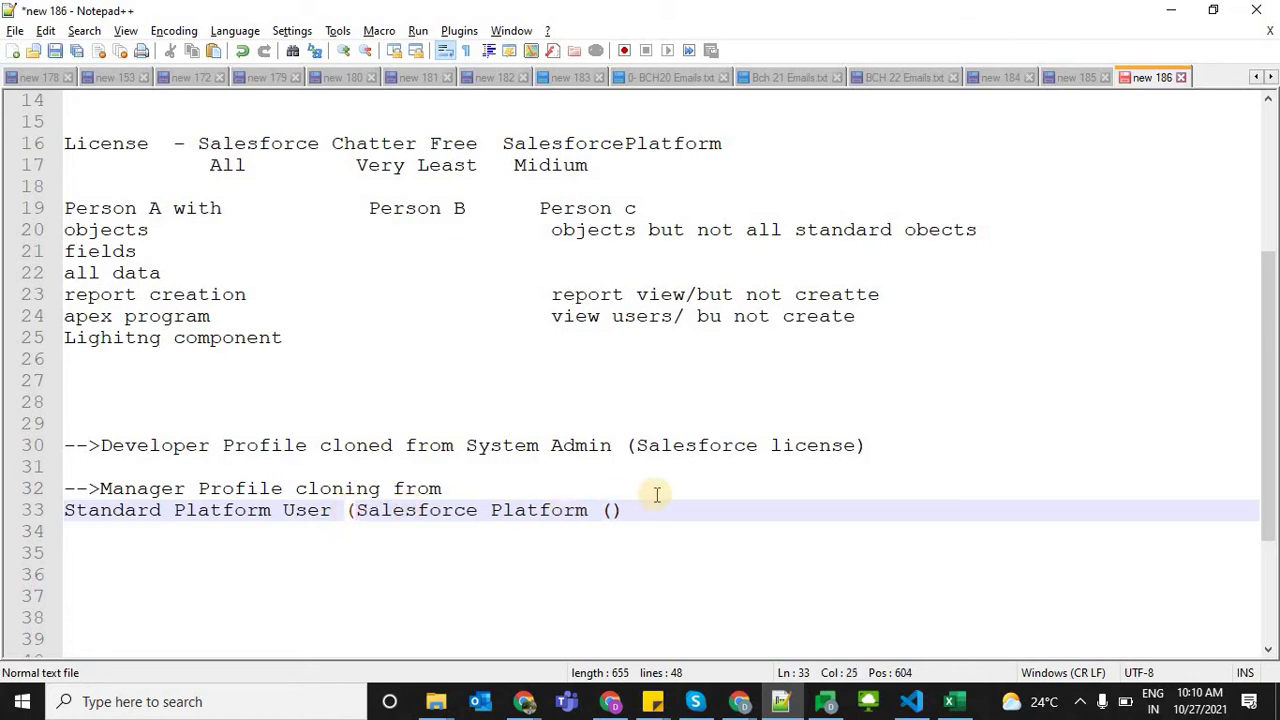
left_click(608, 510)
key("Up")
left_click(611, 513)
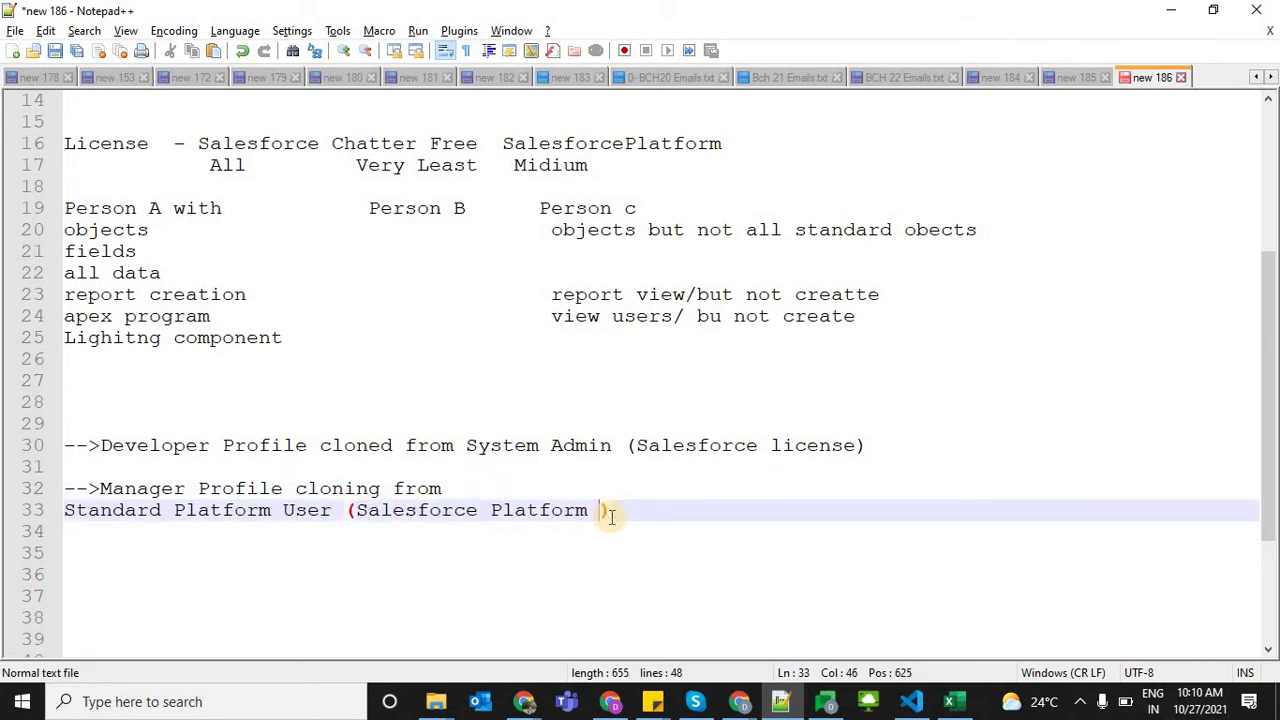
type("Li")
key("Return")
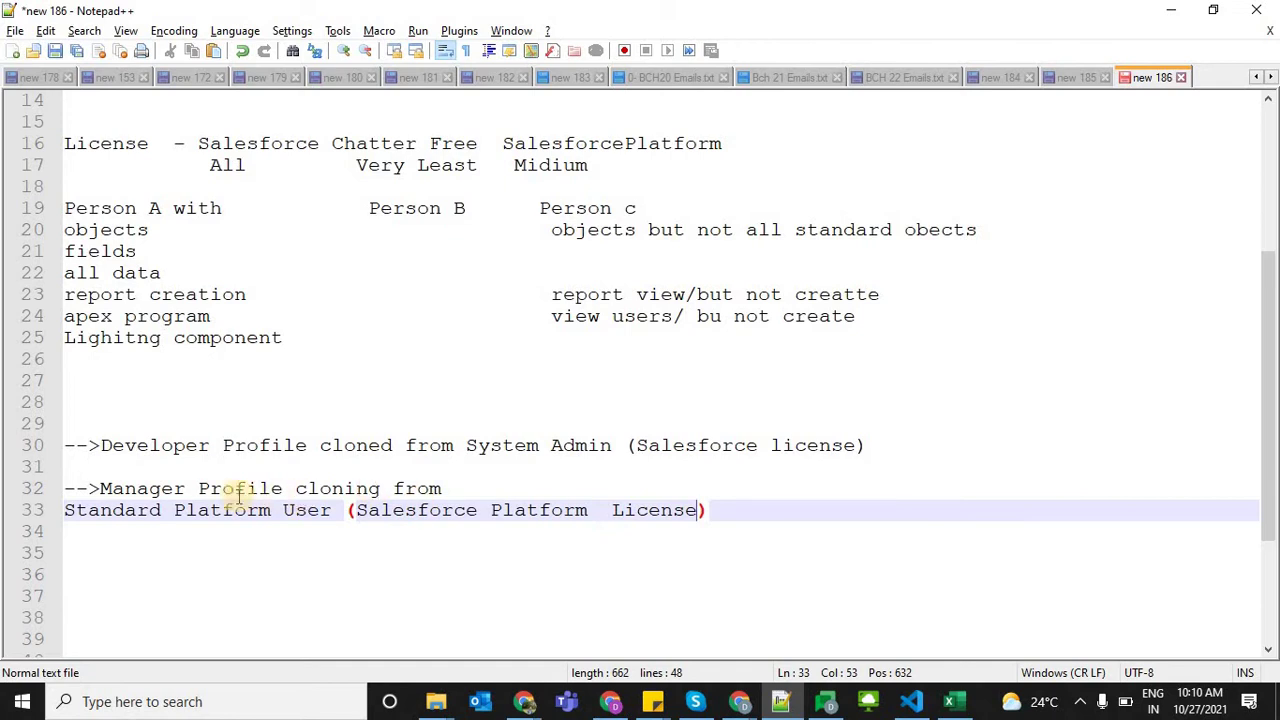
Add 'Profile' after 'Standard Platform User' on line 33
left_click_drag(101, 488, 64, 467)
left_click_drag(70, 511, 338, 511)
left_click(338, 511)
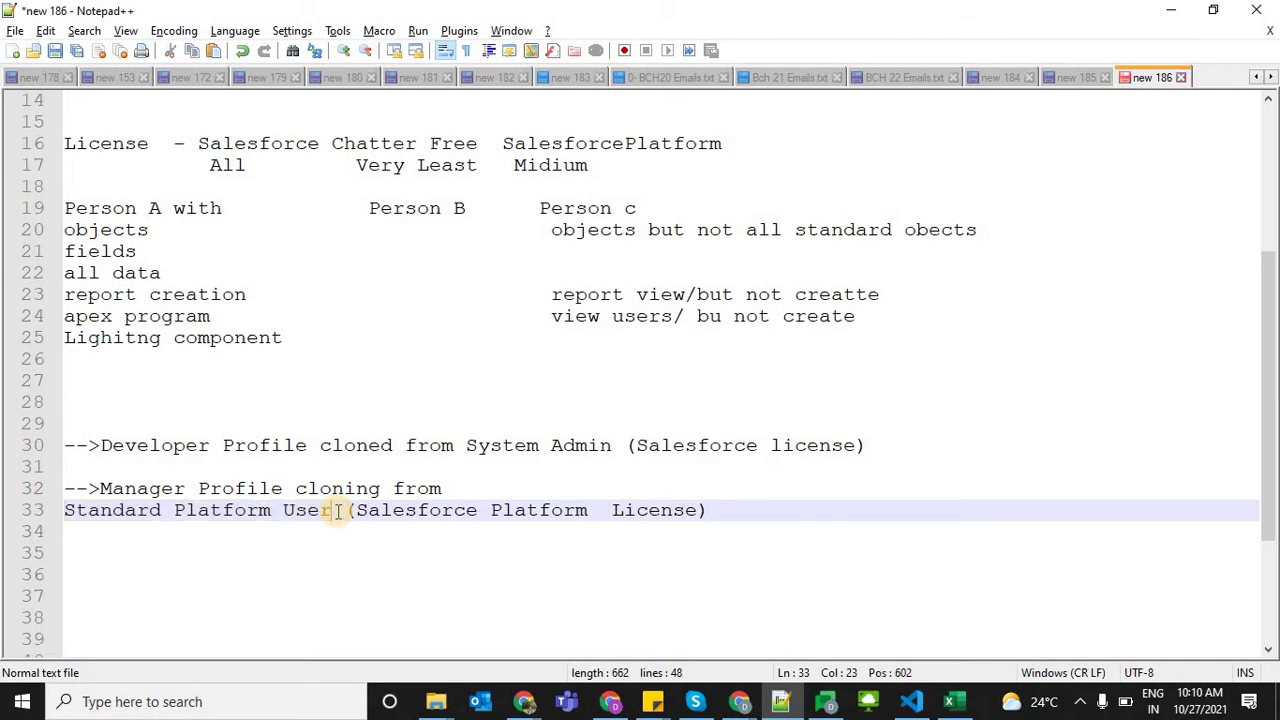
type("Profile")
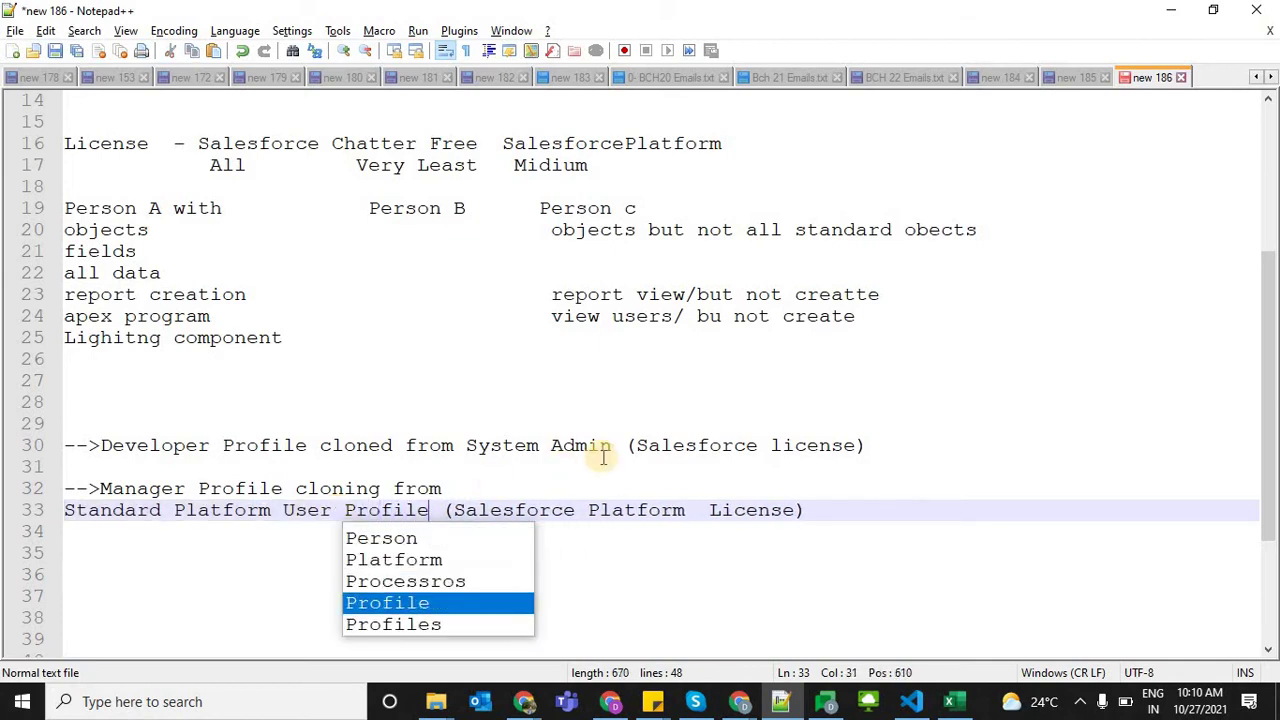
Change 'System Admin' to 'System Admin Profile' on line 30, then return to Salesforce
left_click(619, 444)
double_click(603, 446)
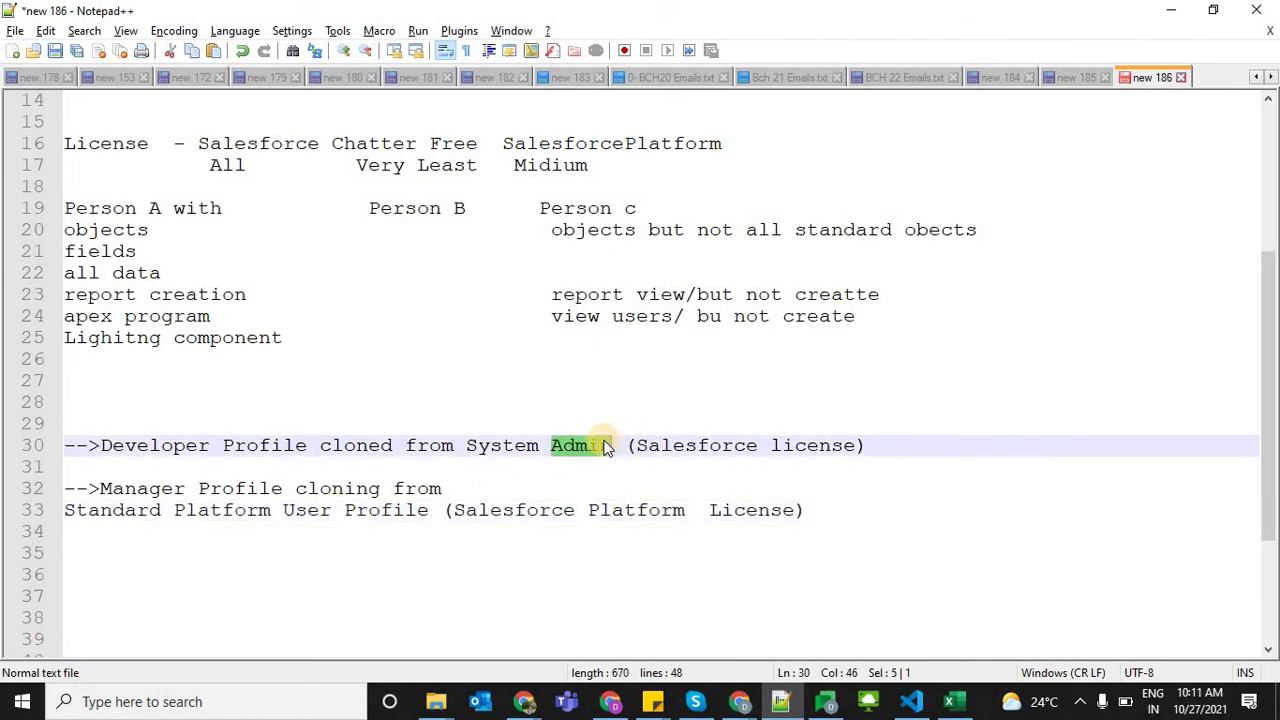
key("Right")
type("Profile")
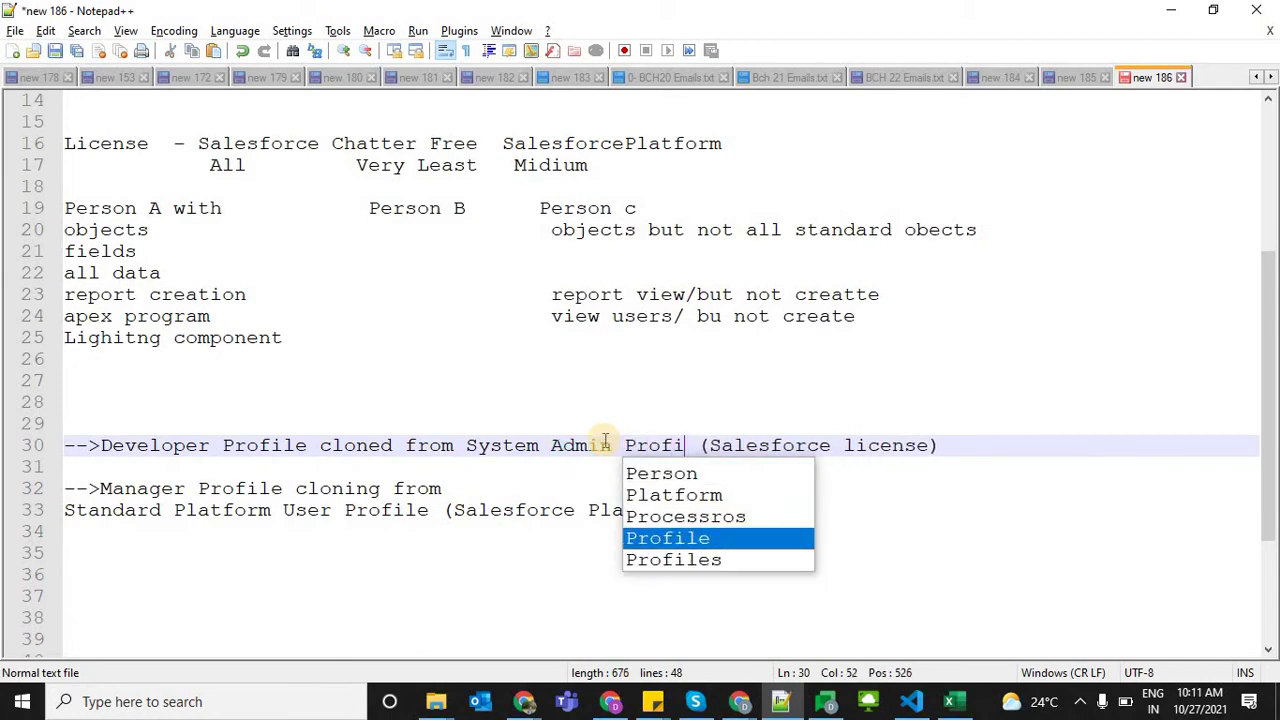
left_click(952, 444)
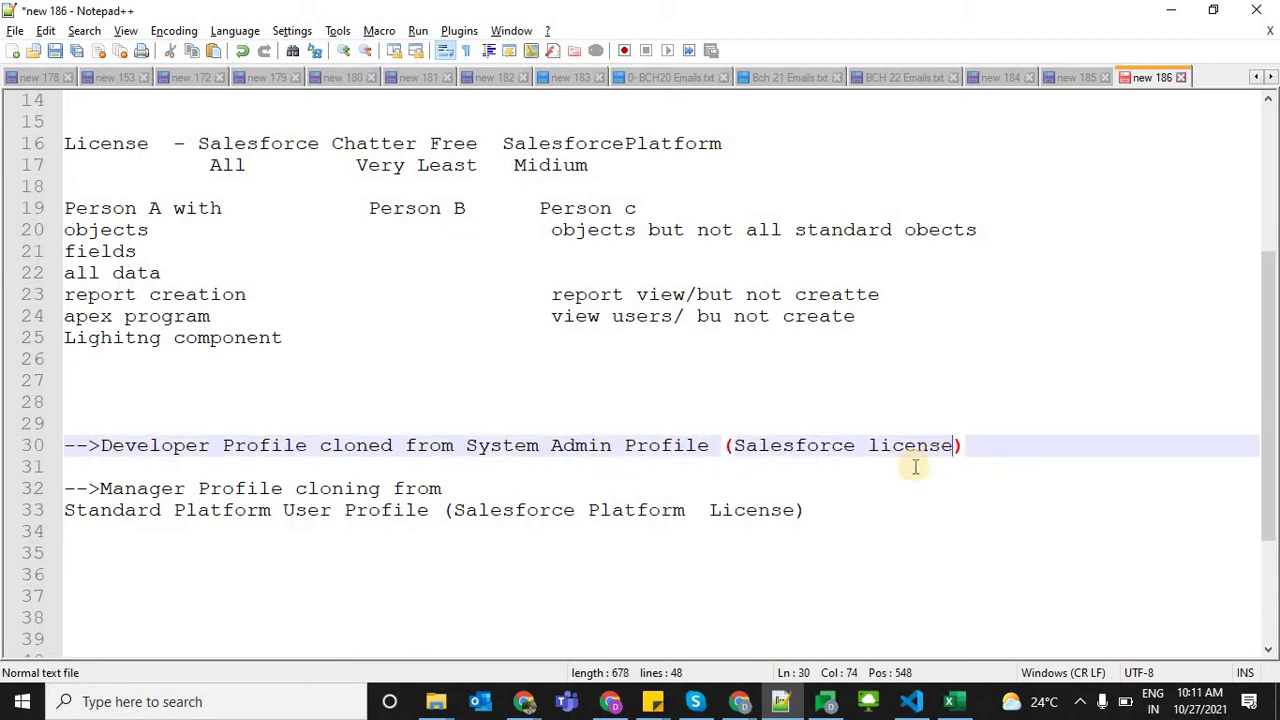
left_click(724, 547)
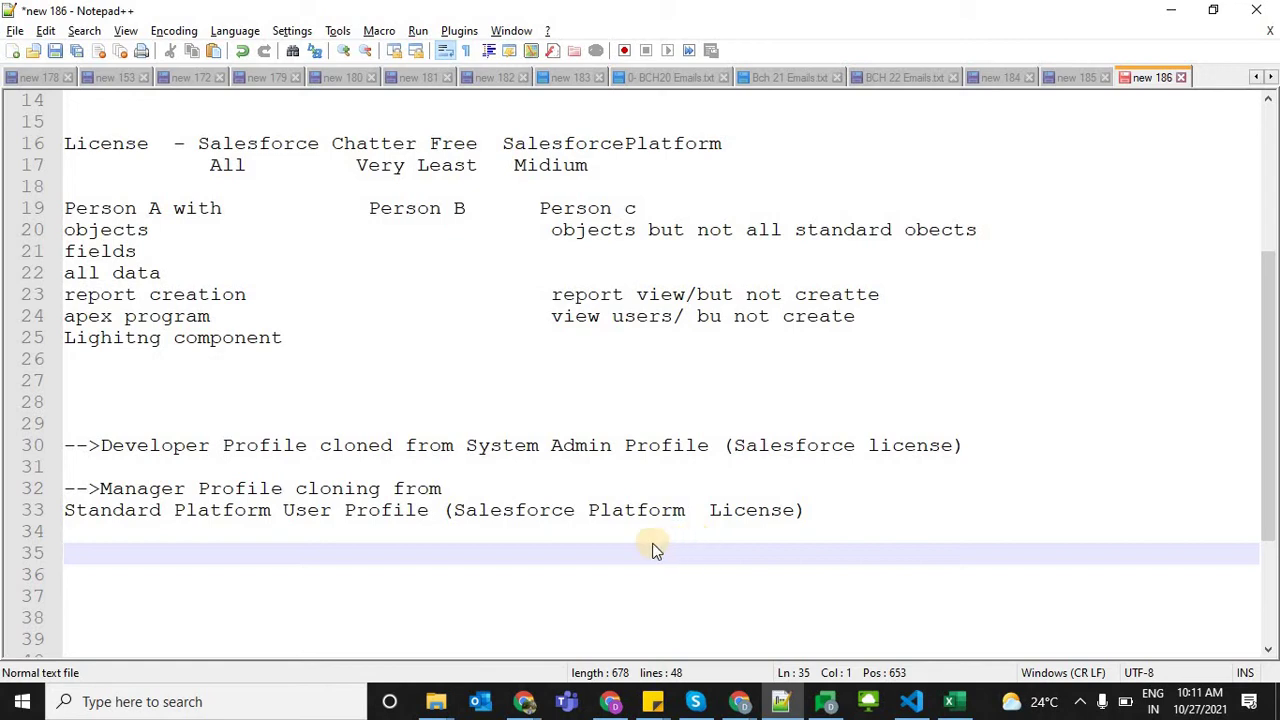
key("alt+Tab")
Start a new profile from Standard Platform User, name it 'Manager Profile', and save
left_click(557, 316)
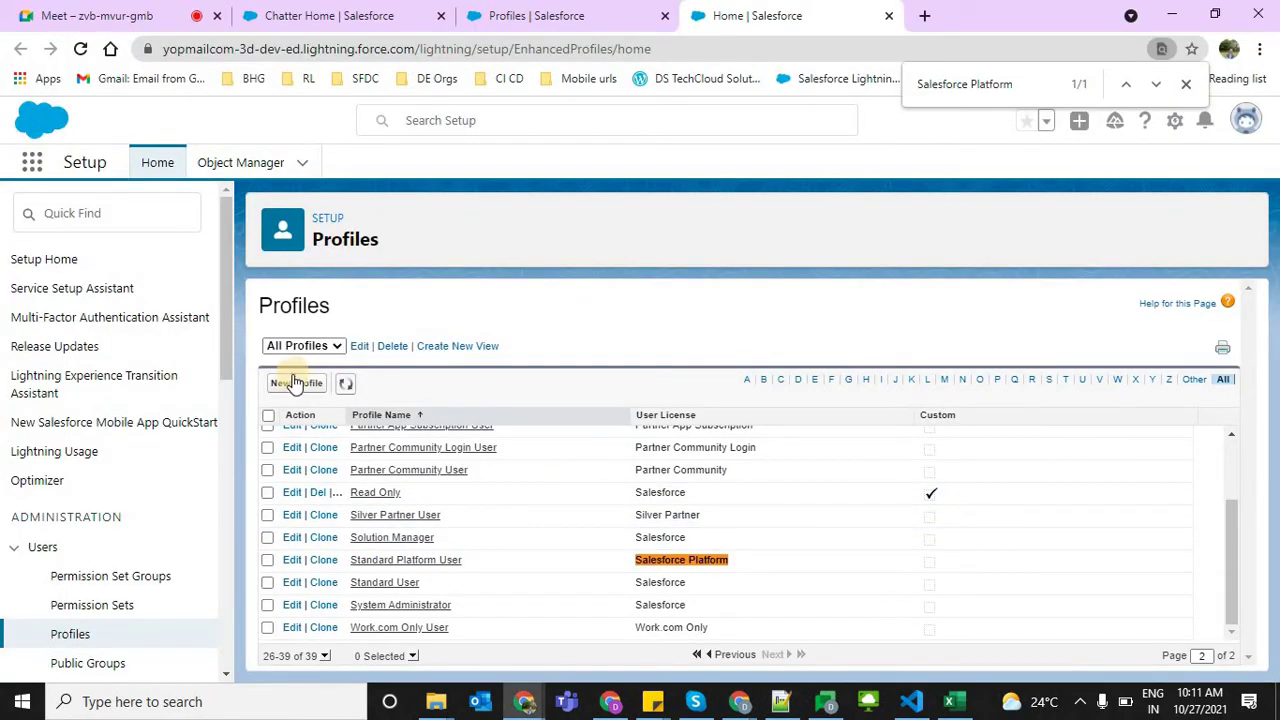
left_click(293, 386)
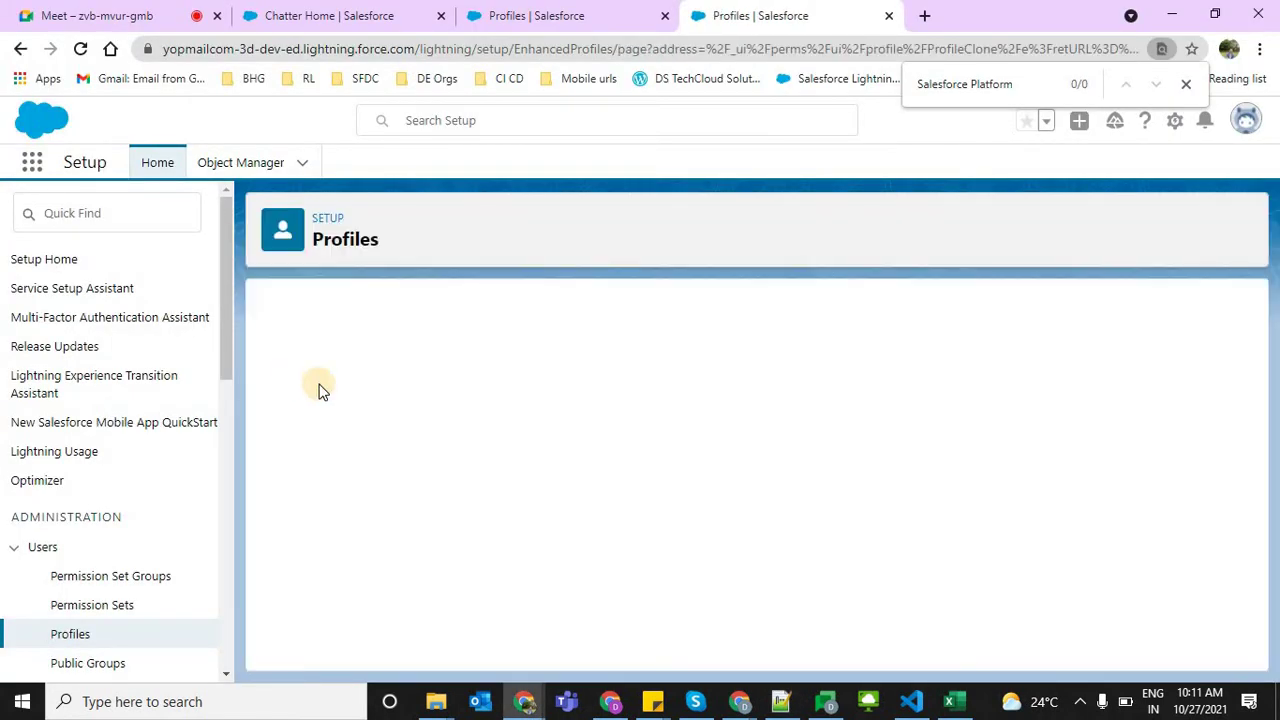
left_click(485, 418)
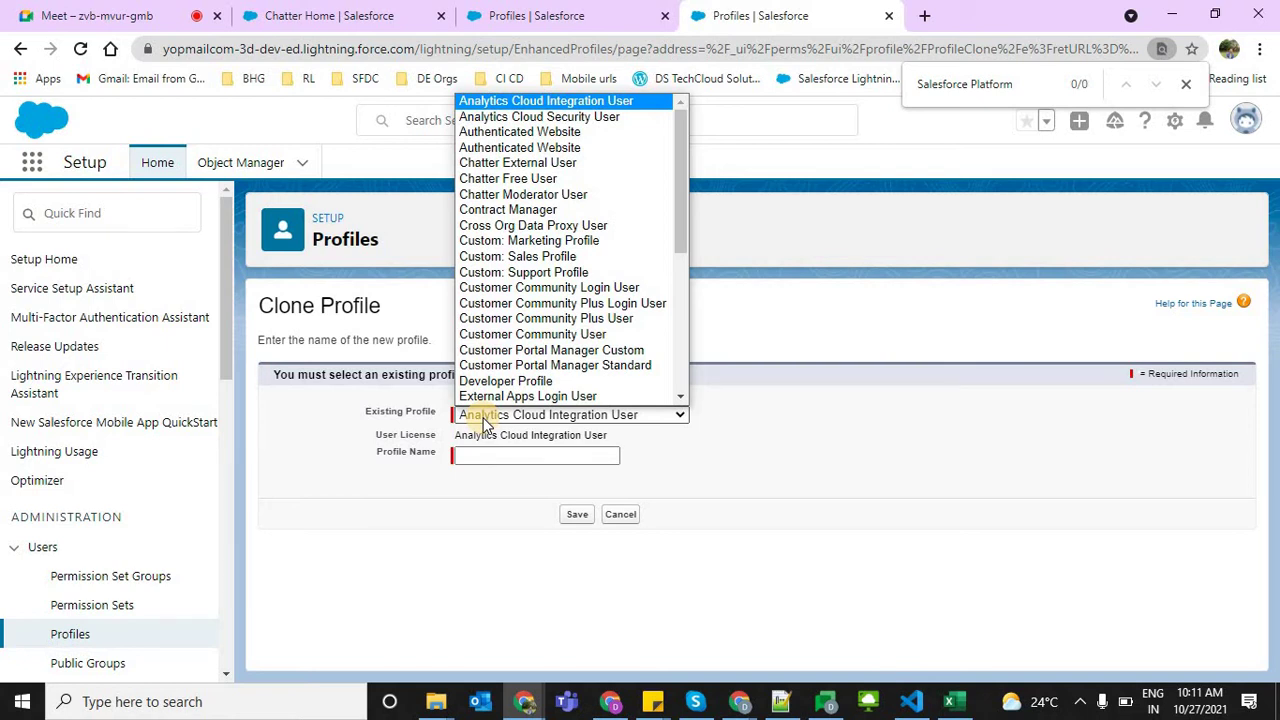
type("st")
key("Return")
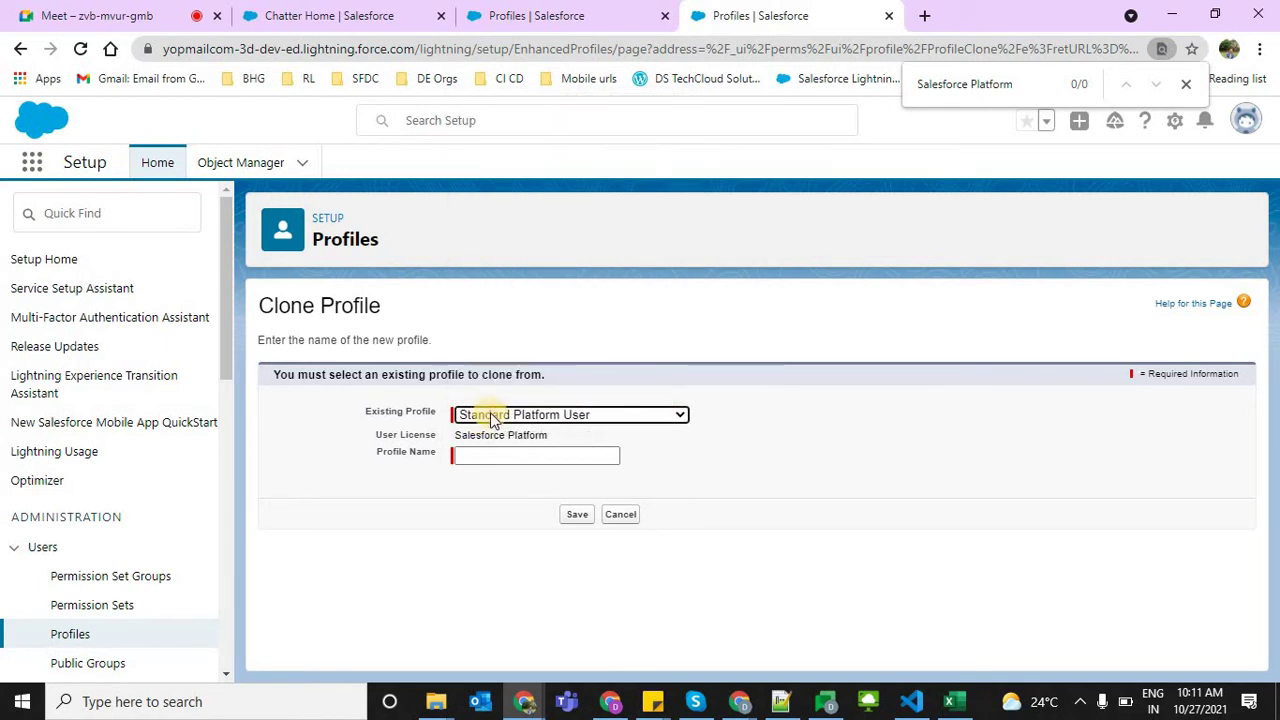
left_click_drag(381, 412, 576, 442)
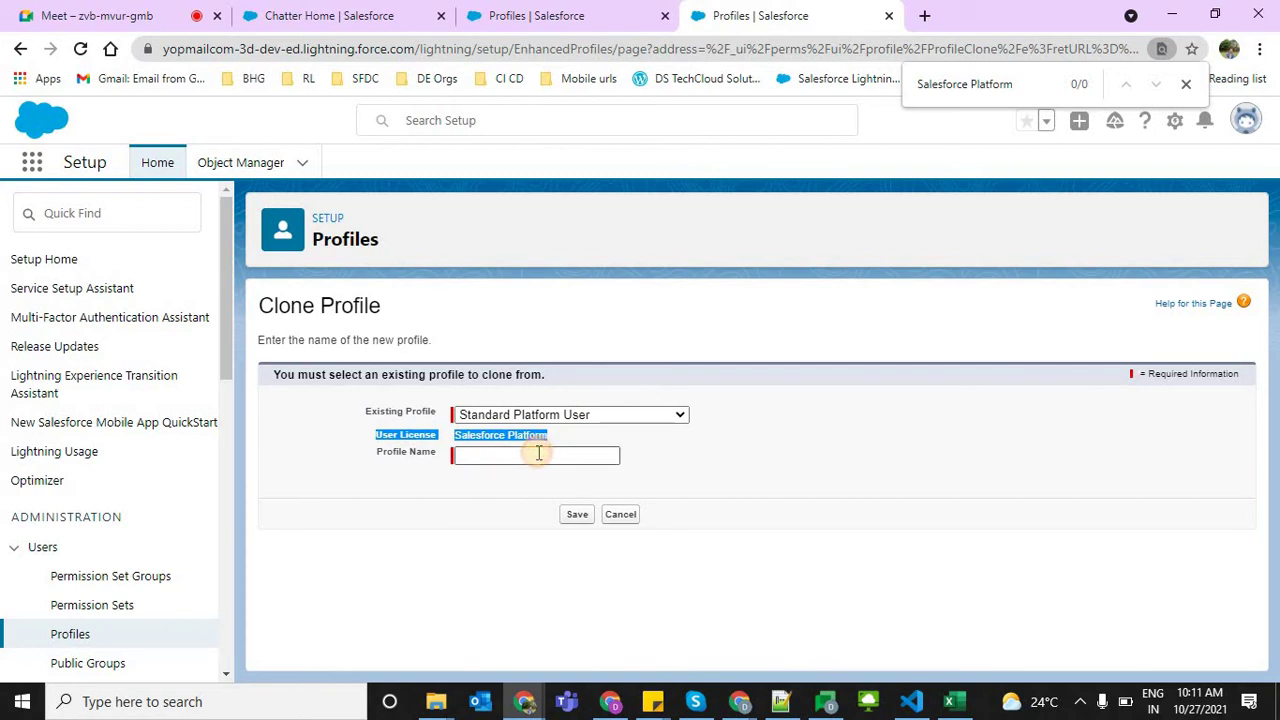
left_click(538, 454)
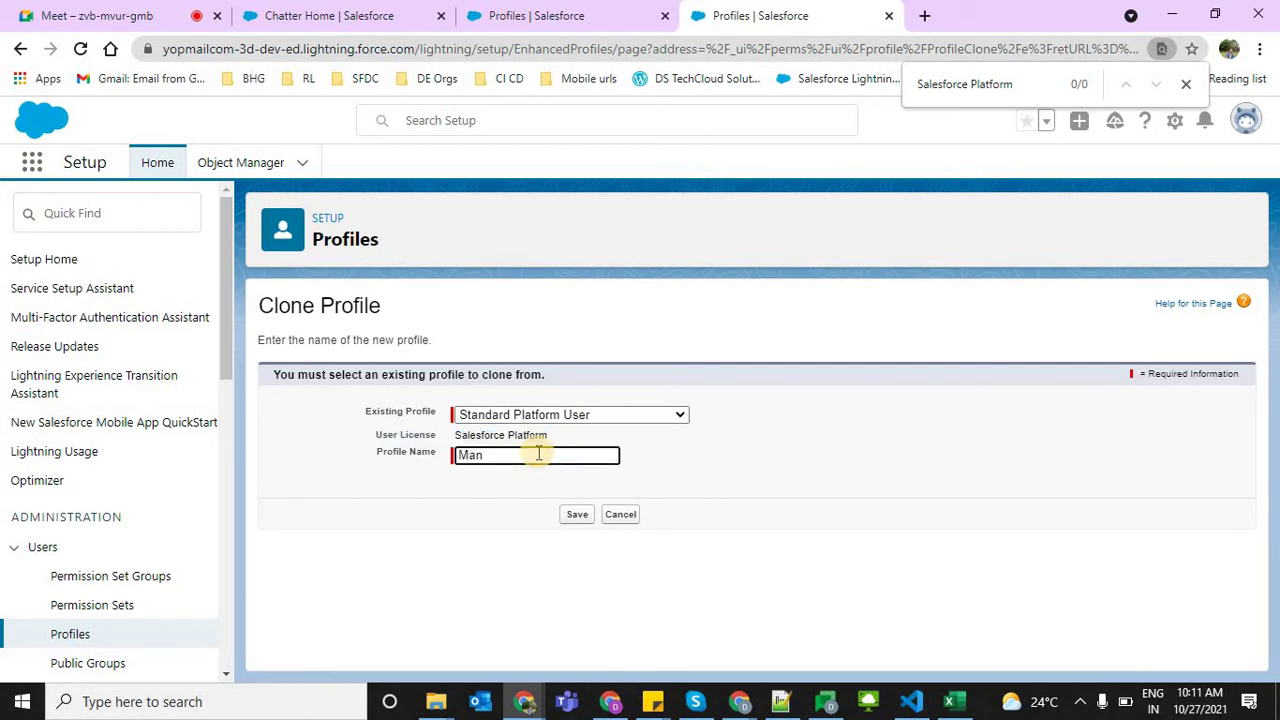
type("Manager Profile")
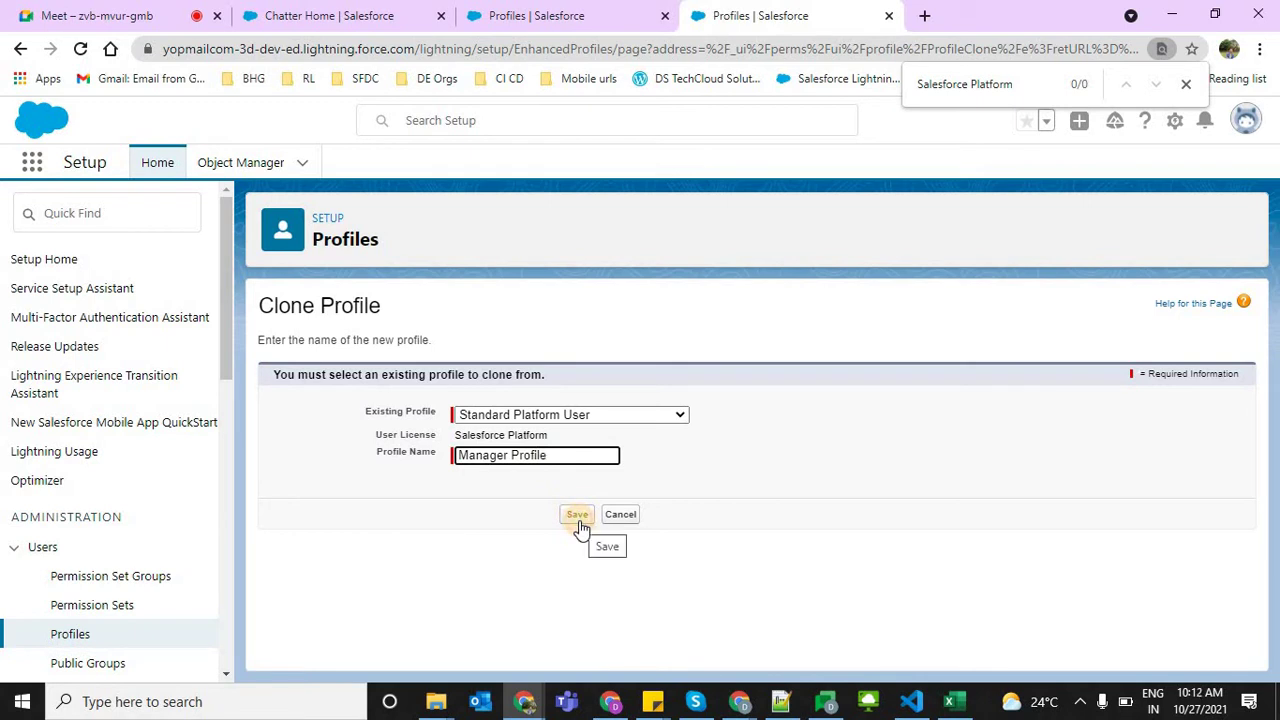
left_click(580, 526)
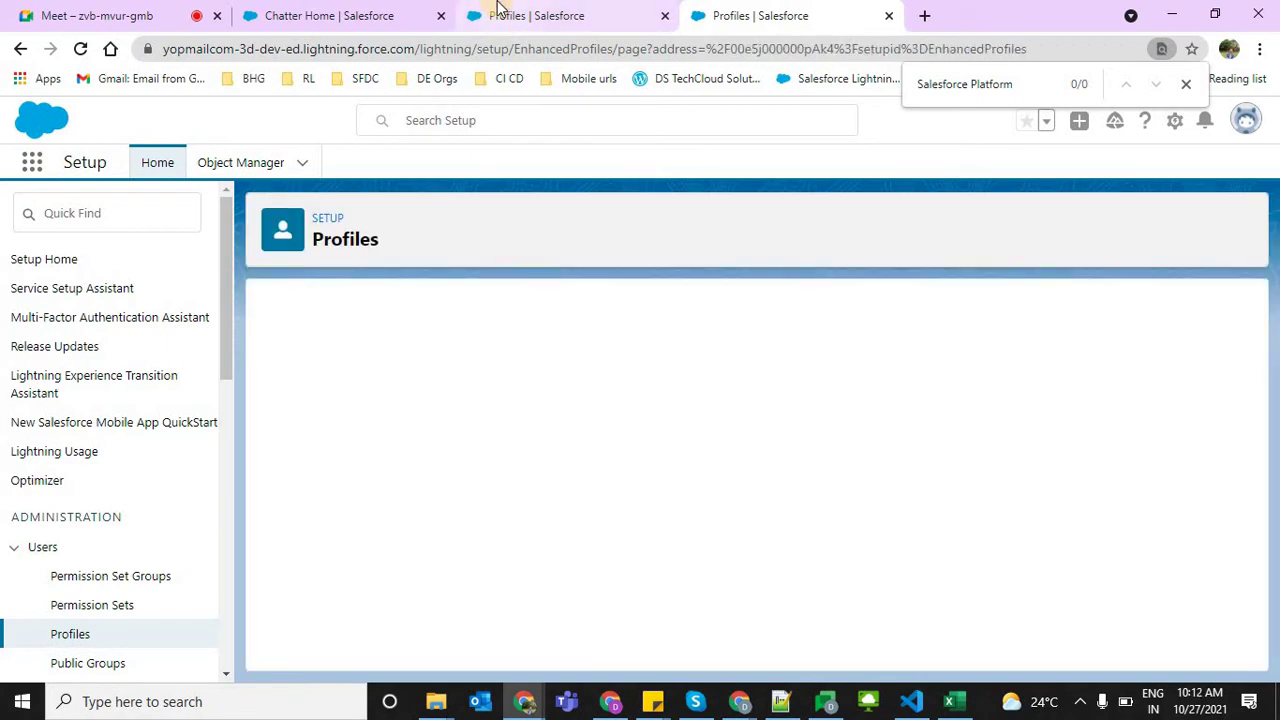
Quick Find 'profiles' in Setup and open the Profiles list in a new tab
left_click(497, 8)
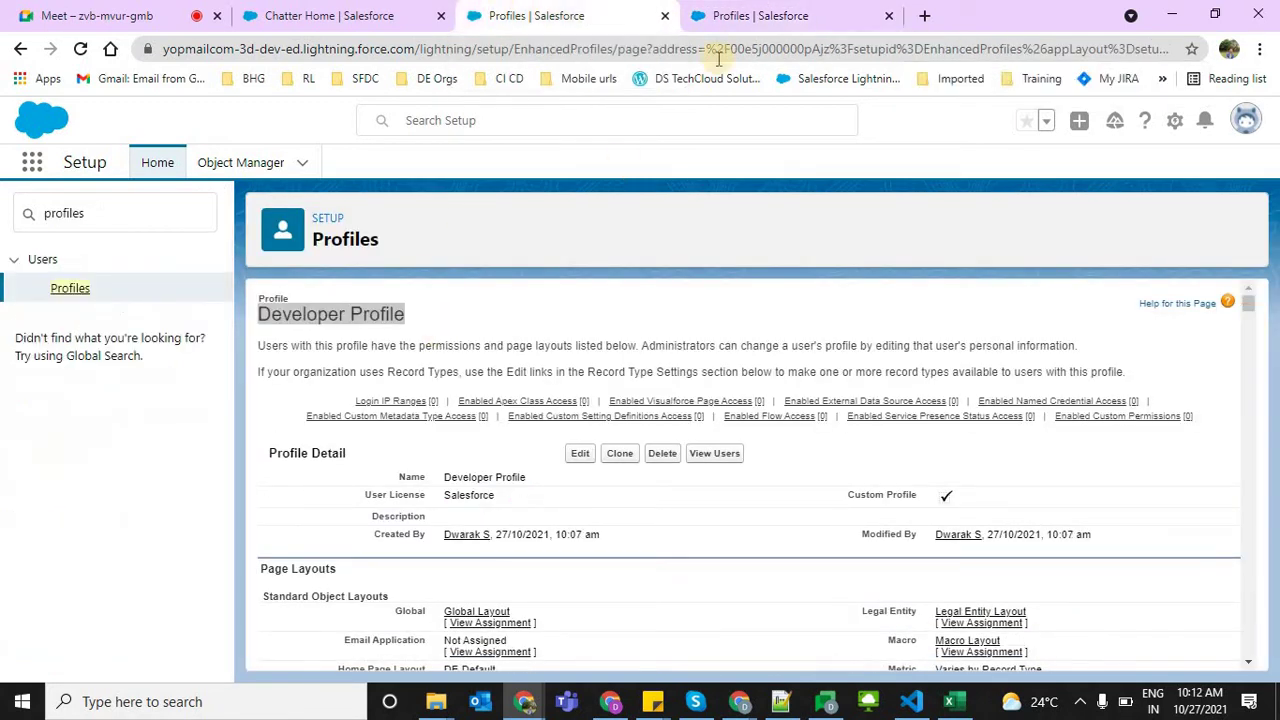
left_click(790, 8)
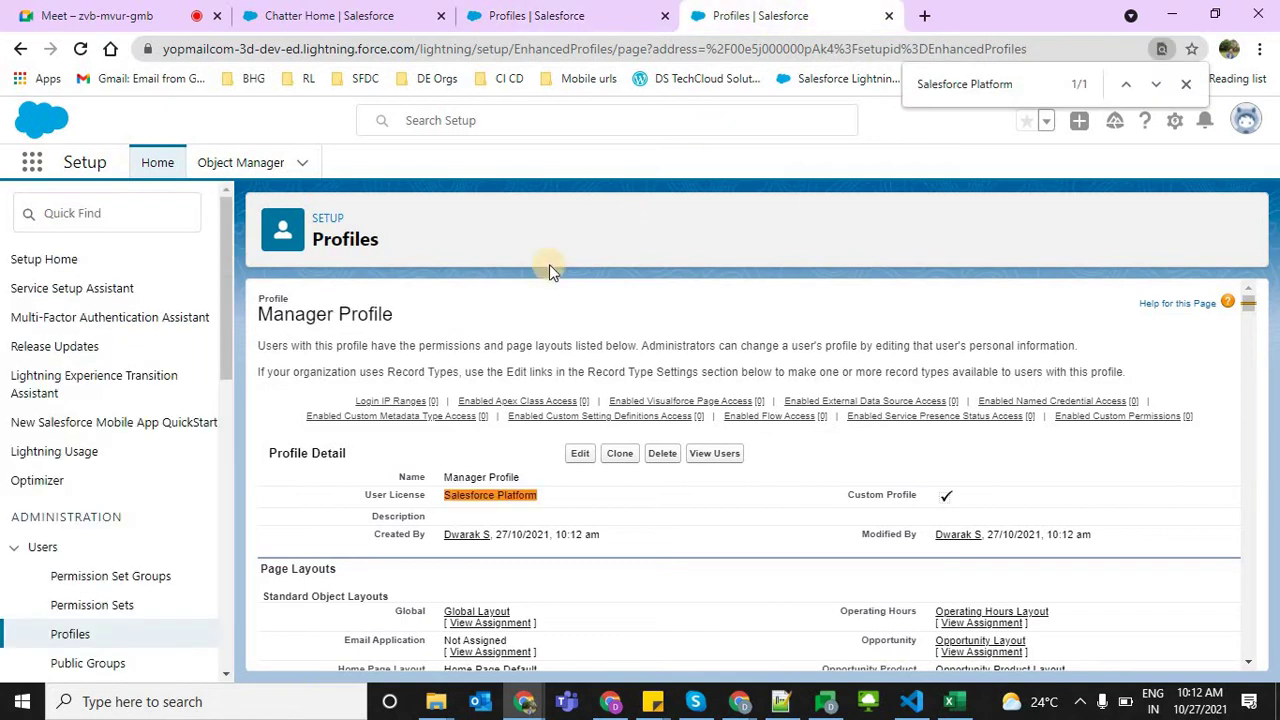
left_click(124, 217)
type("p")
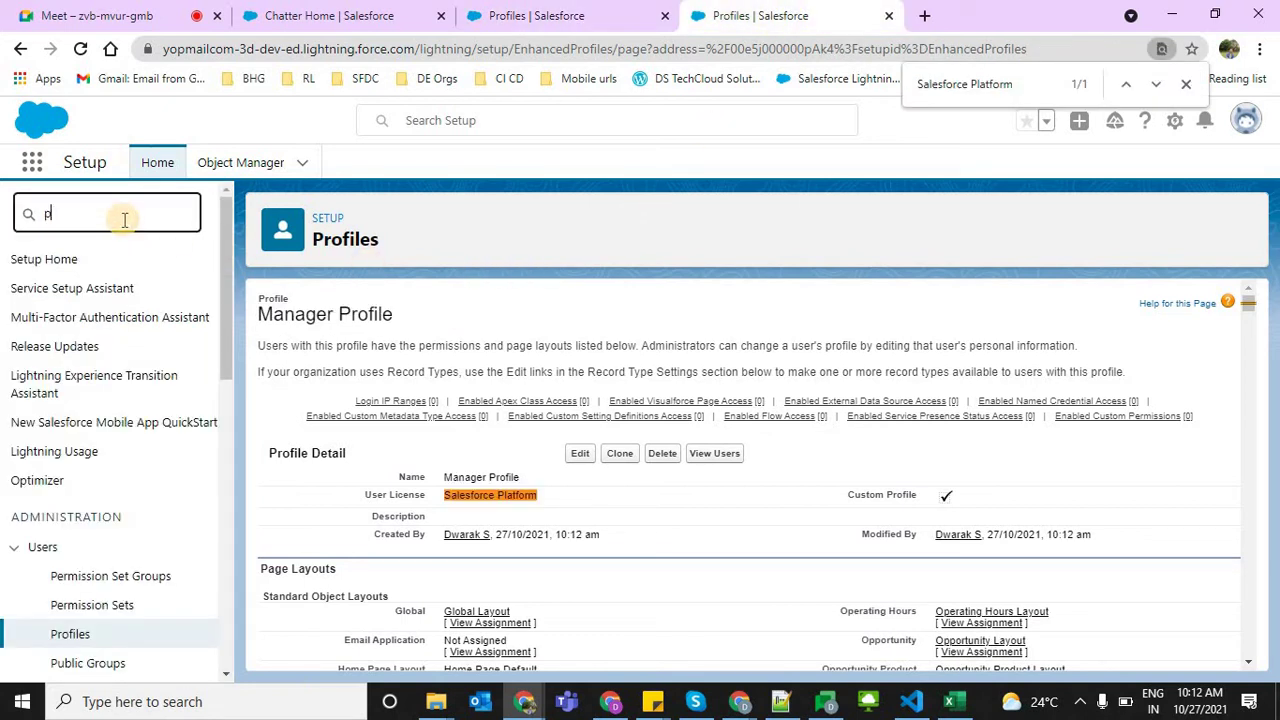
type("rofle")
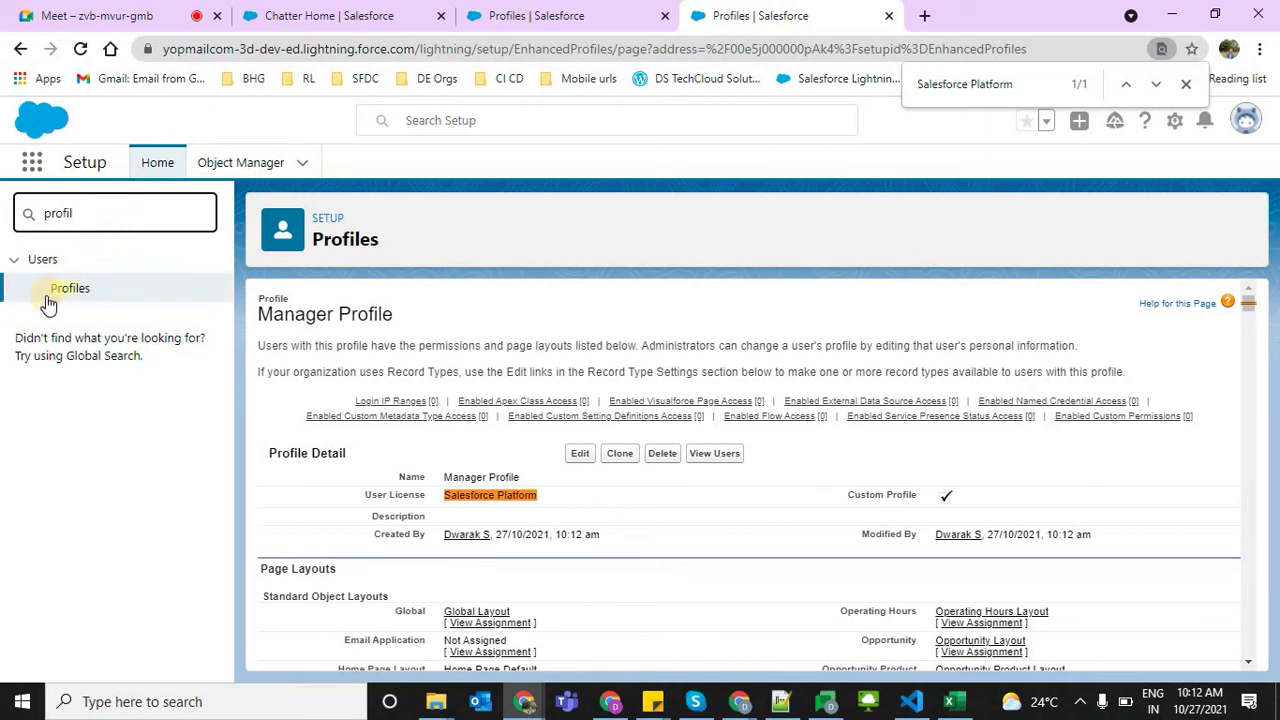
left_click(100, 296)
right_click(100, 303)
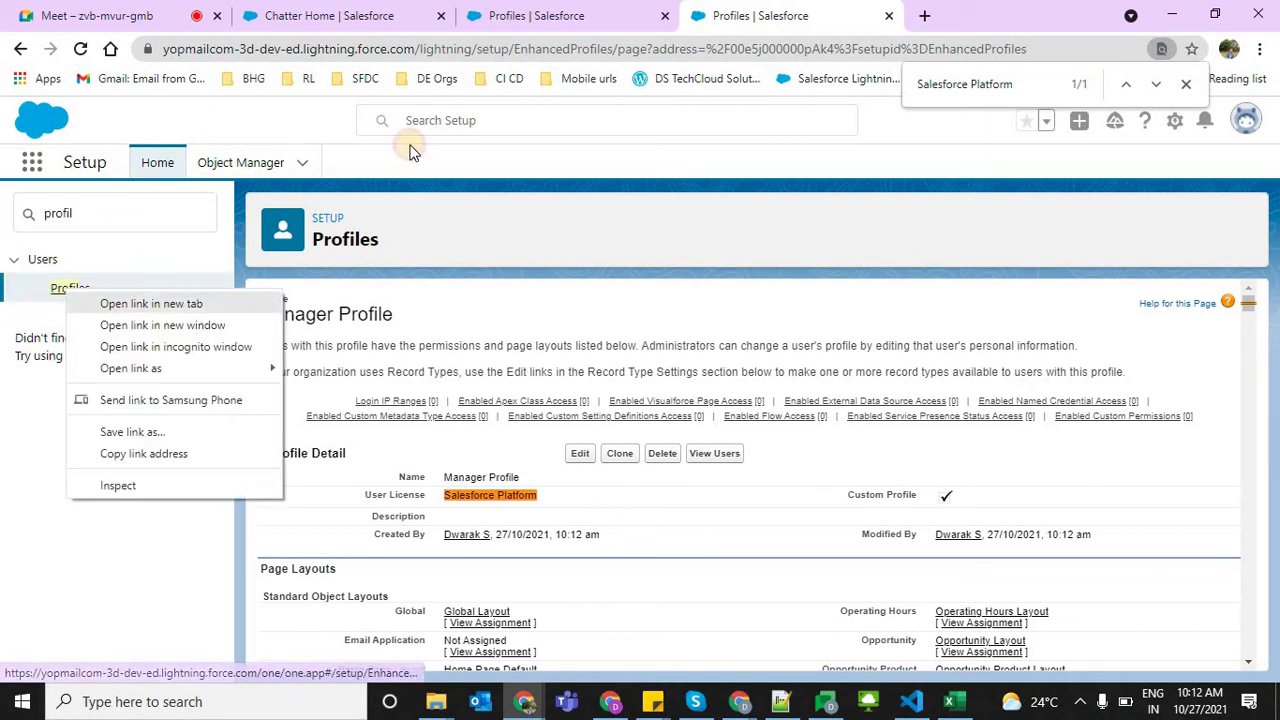
left_click(125, 304)
left_click(930, 15)
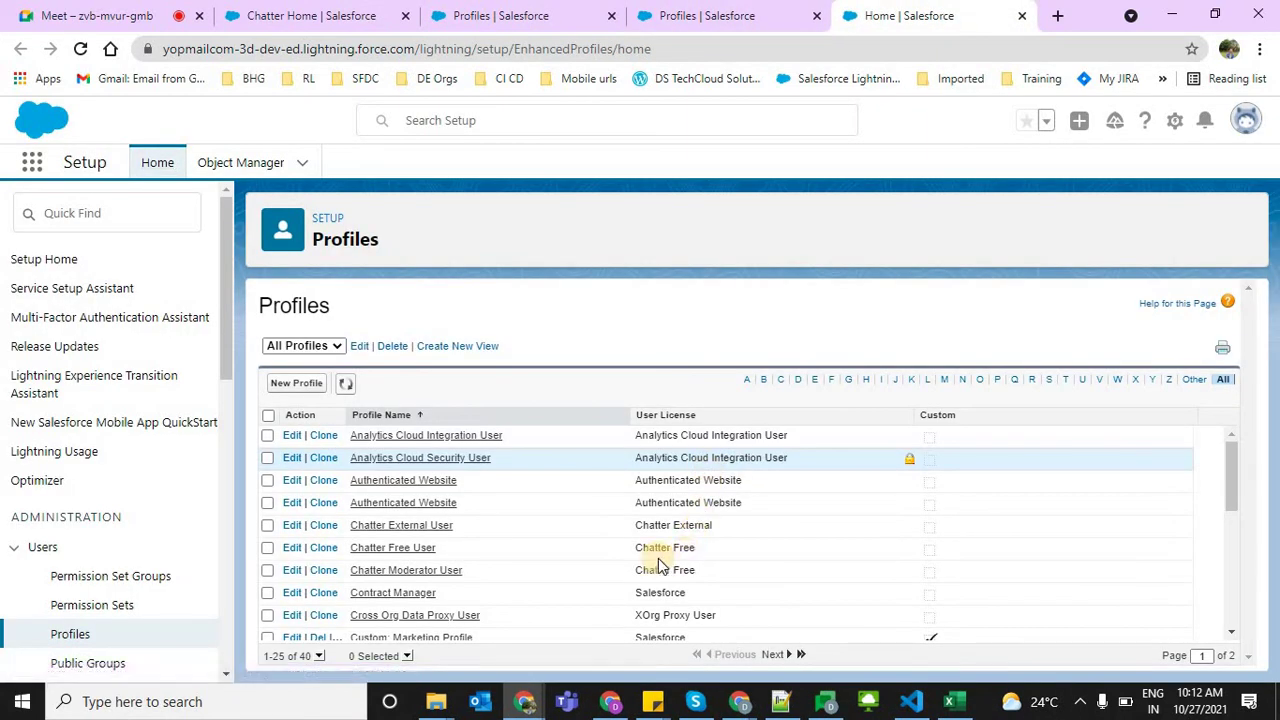
Open the Chatter Free User profile and view it alongside the Developer and Manager tabs
left_click(381, 548)
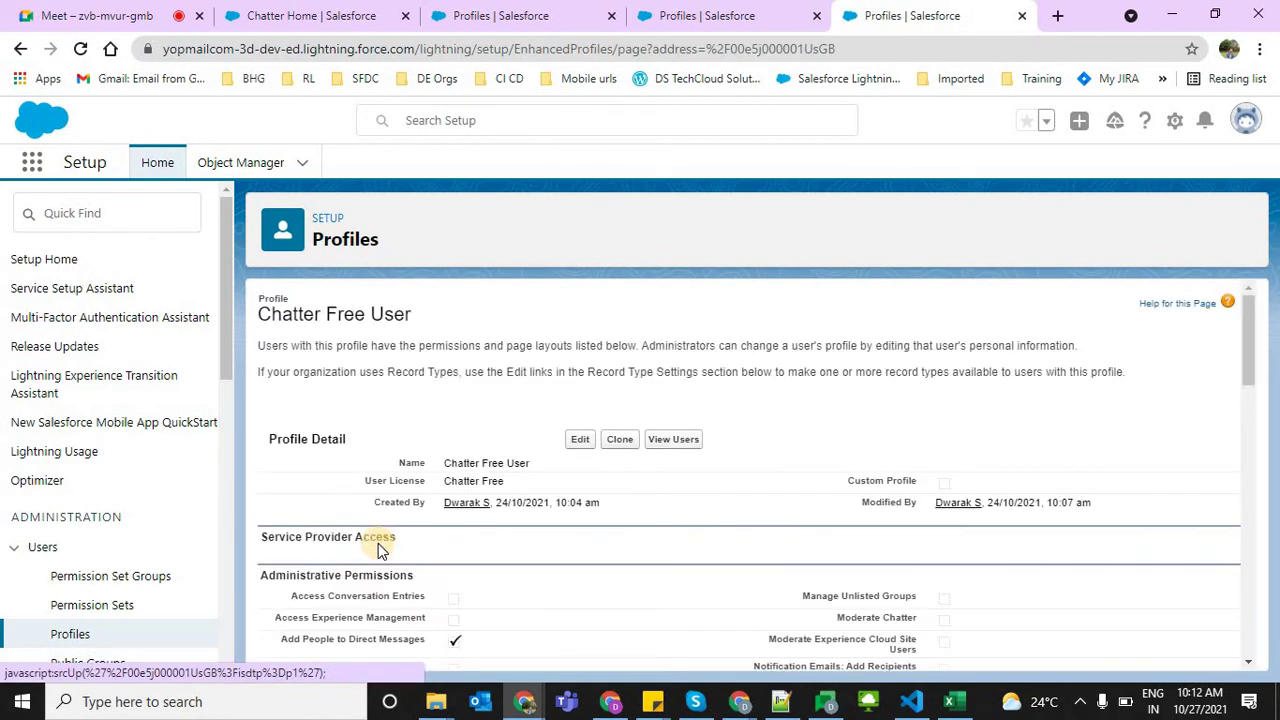
left_click(500, 15)
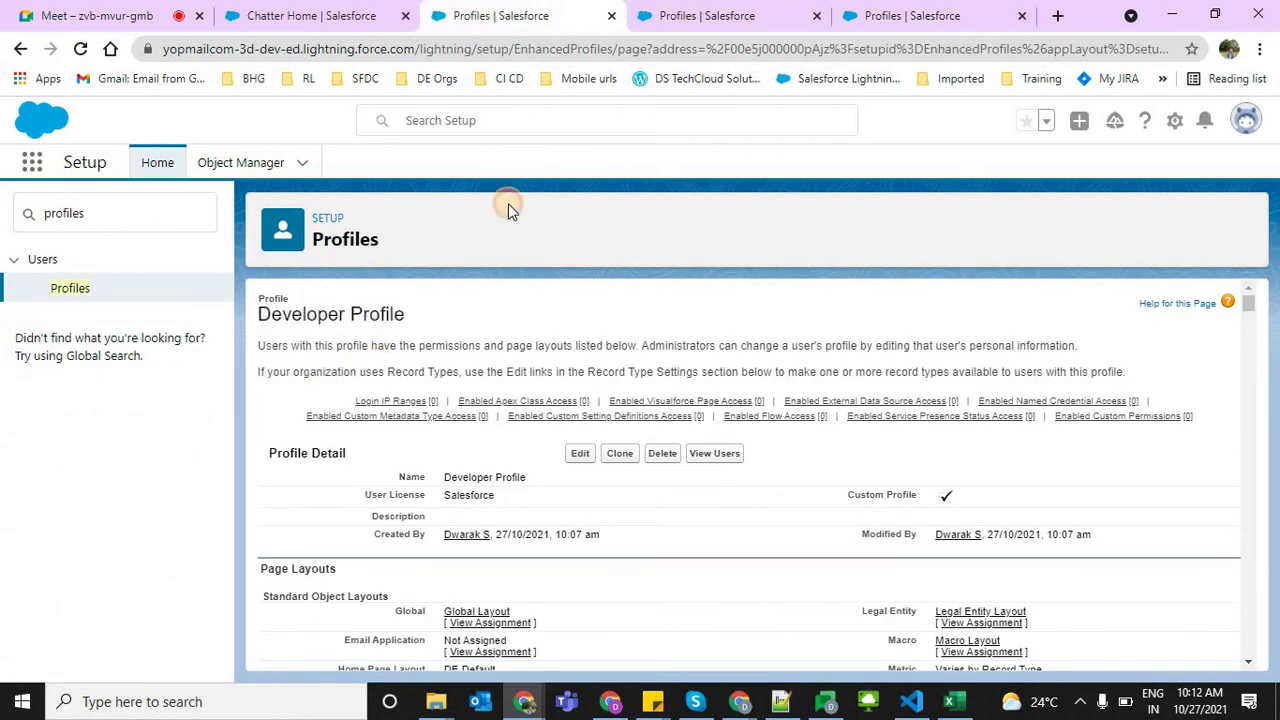
key("ctrl+Tab")
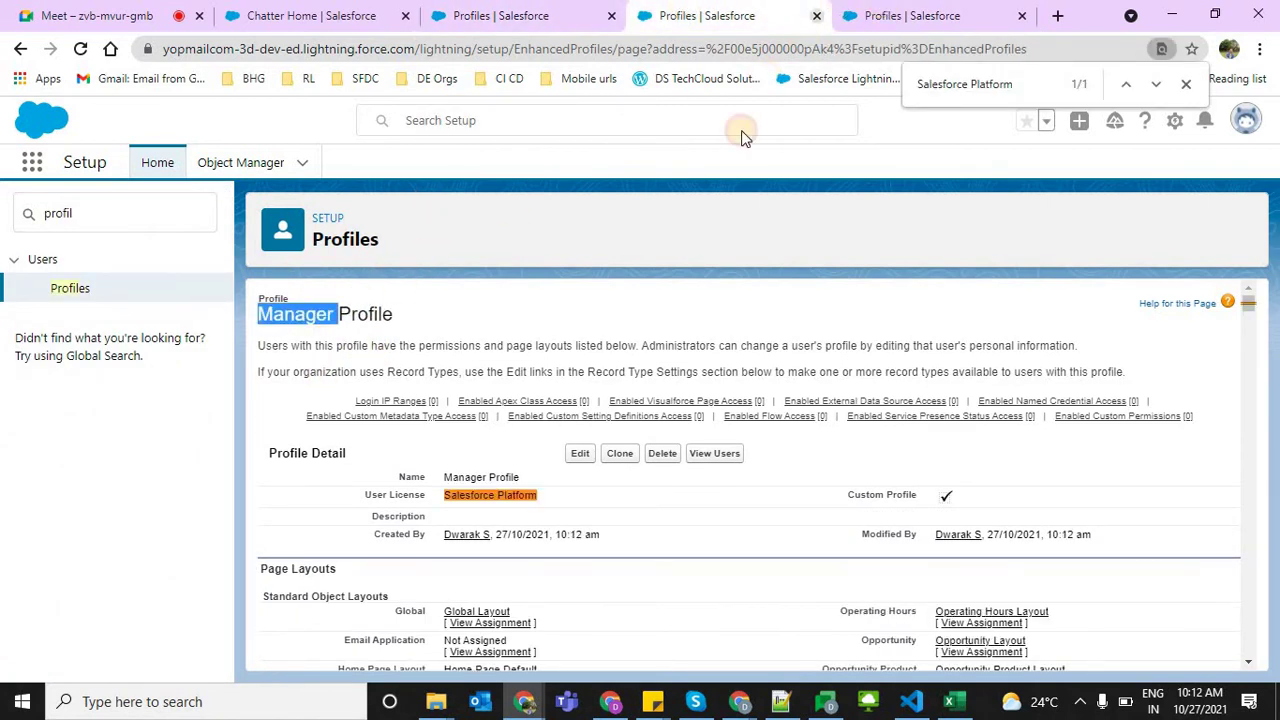
key("ctrl+Tab")
triple_click(340, 314)
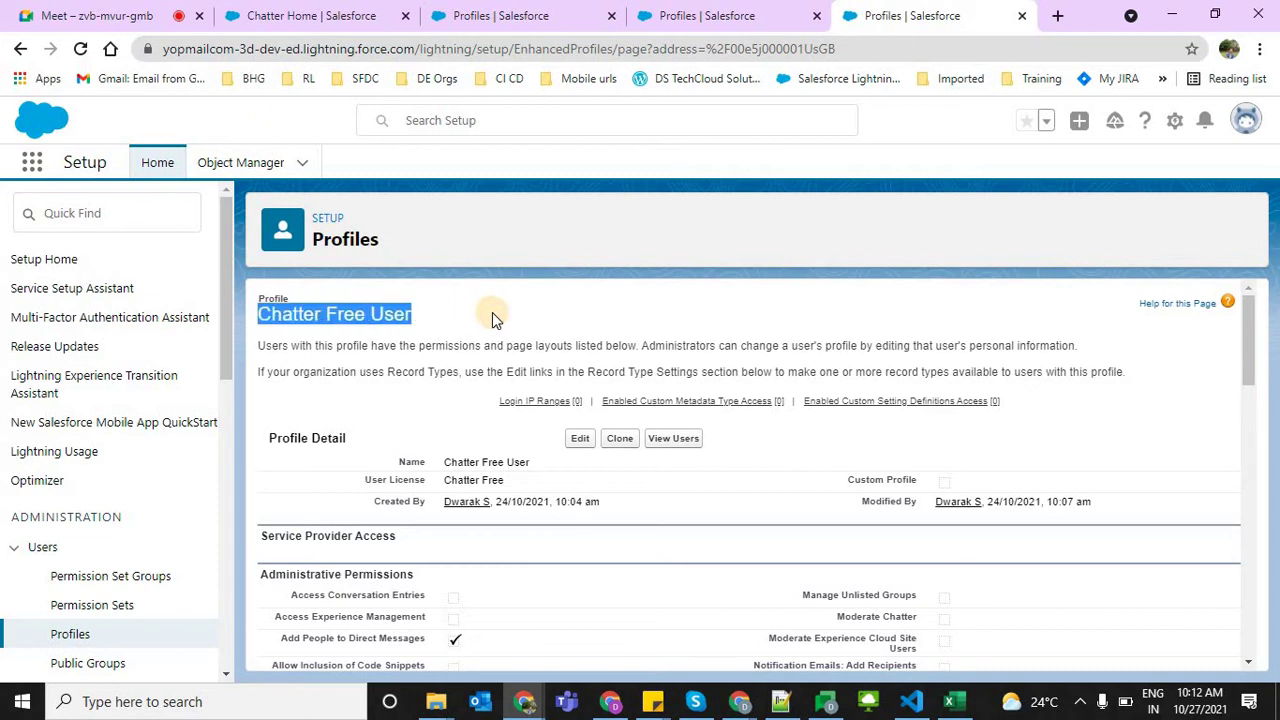
left_click(492, 313)
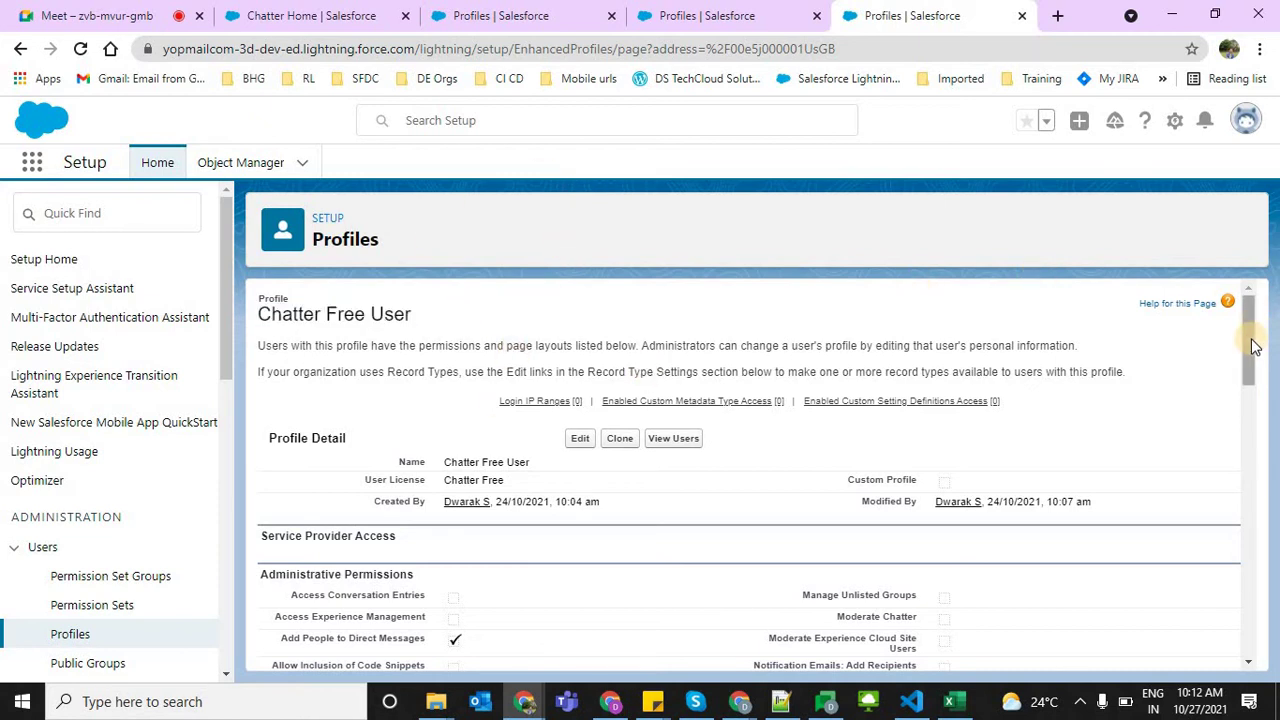
Look over the Manager and Developer Profile pages again, then go to the Chatter home tab
left_click(1251, 449)
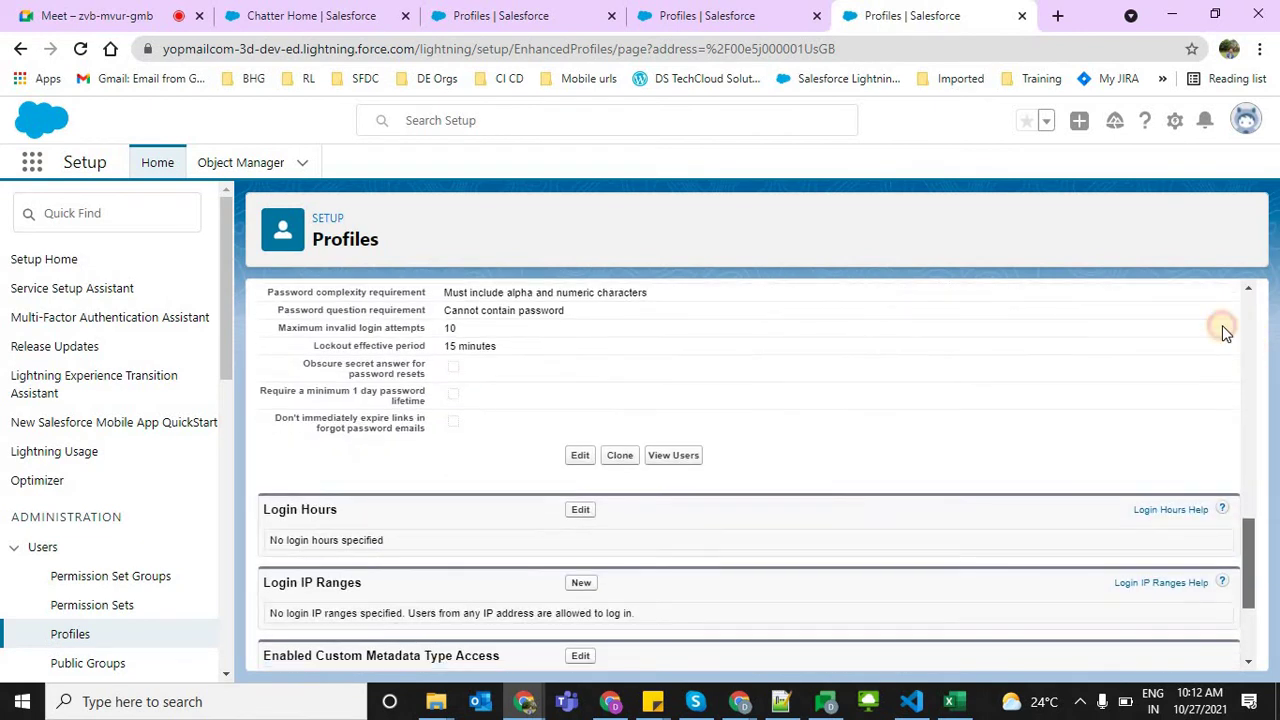
scroll(1225, 332, "up", 10)
key("ctrl+shift+Tab")
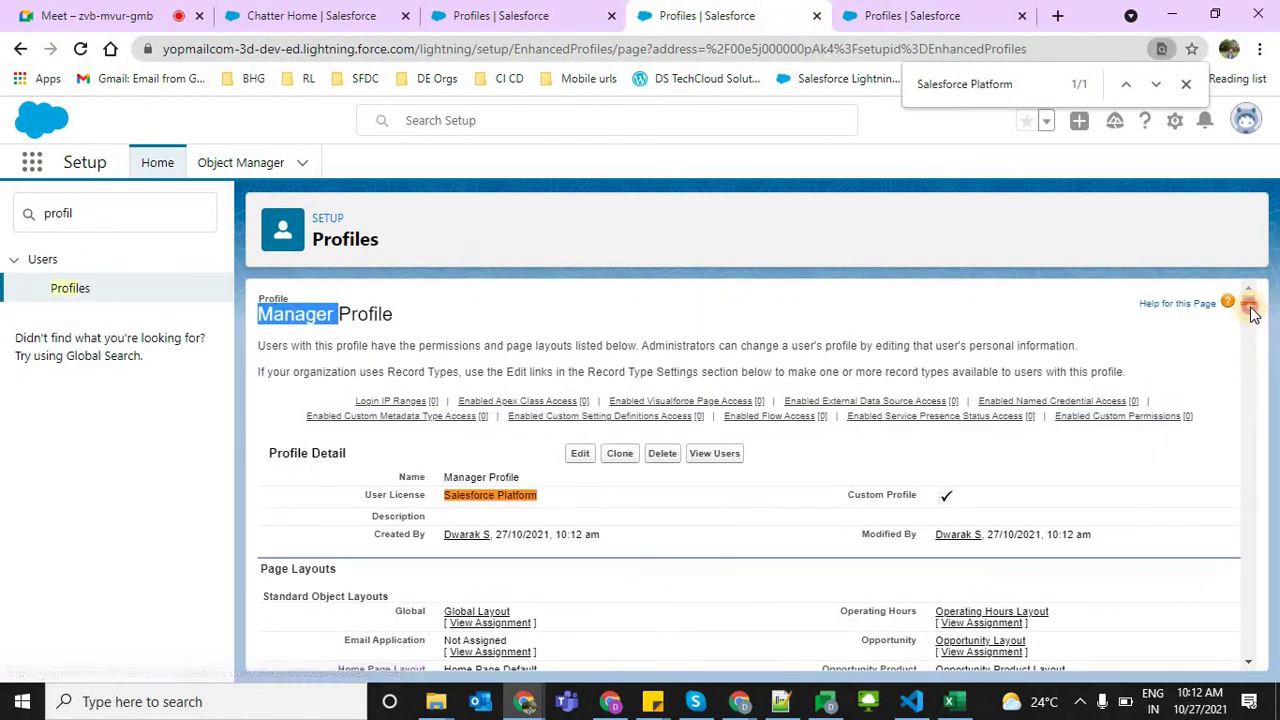
scroll(1253, 313, "down", 15)
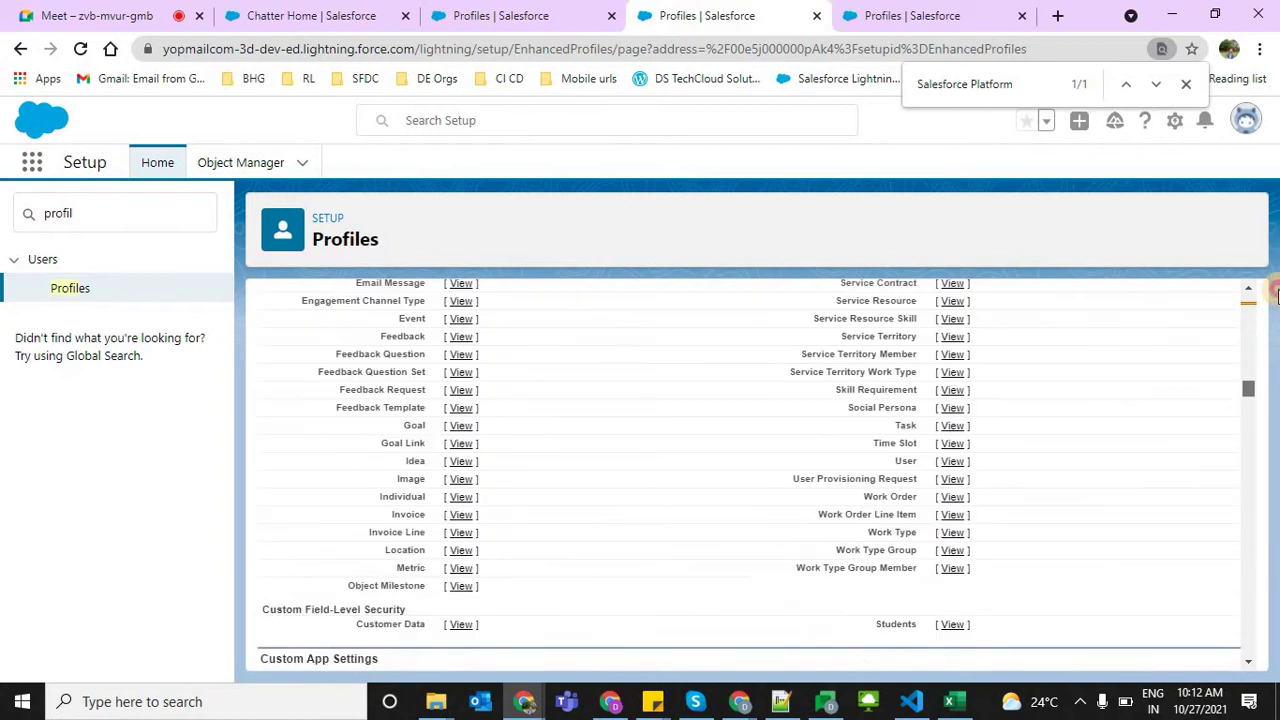
scroll(1270, 295, "up", 15)
key("ctrl+shift+Tab")
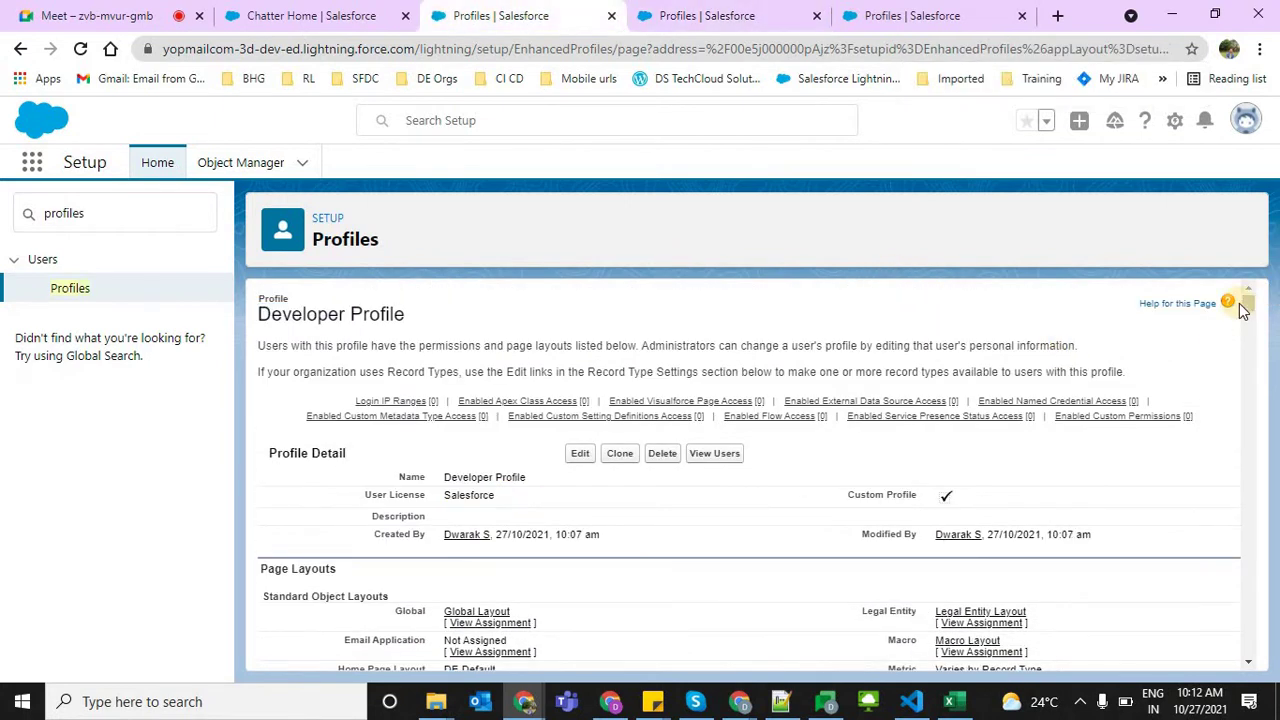
left_click(995, 213)
left_click(285, 12)
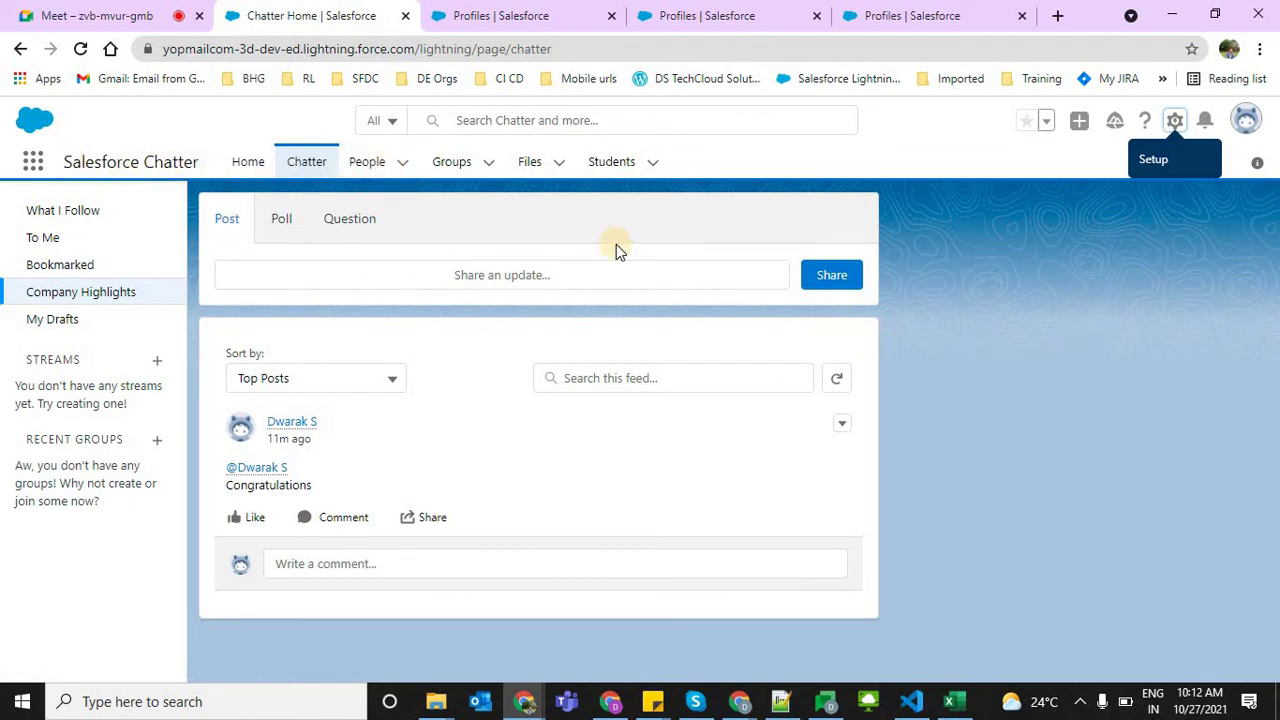
Switch to Salesforce Classic, choose the Sales app and open the Accounts home page
left_click(1246, 120)
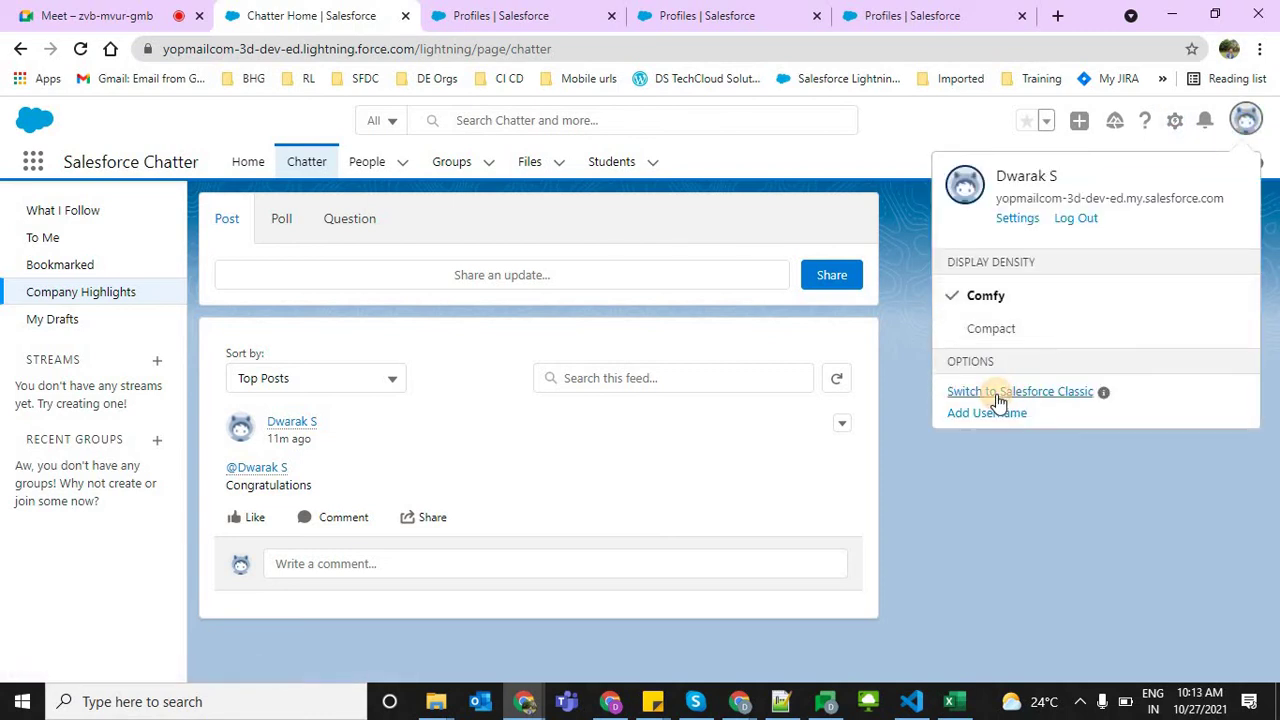
left_click(997, 393)
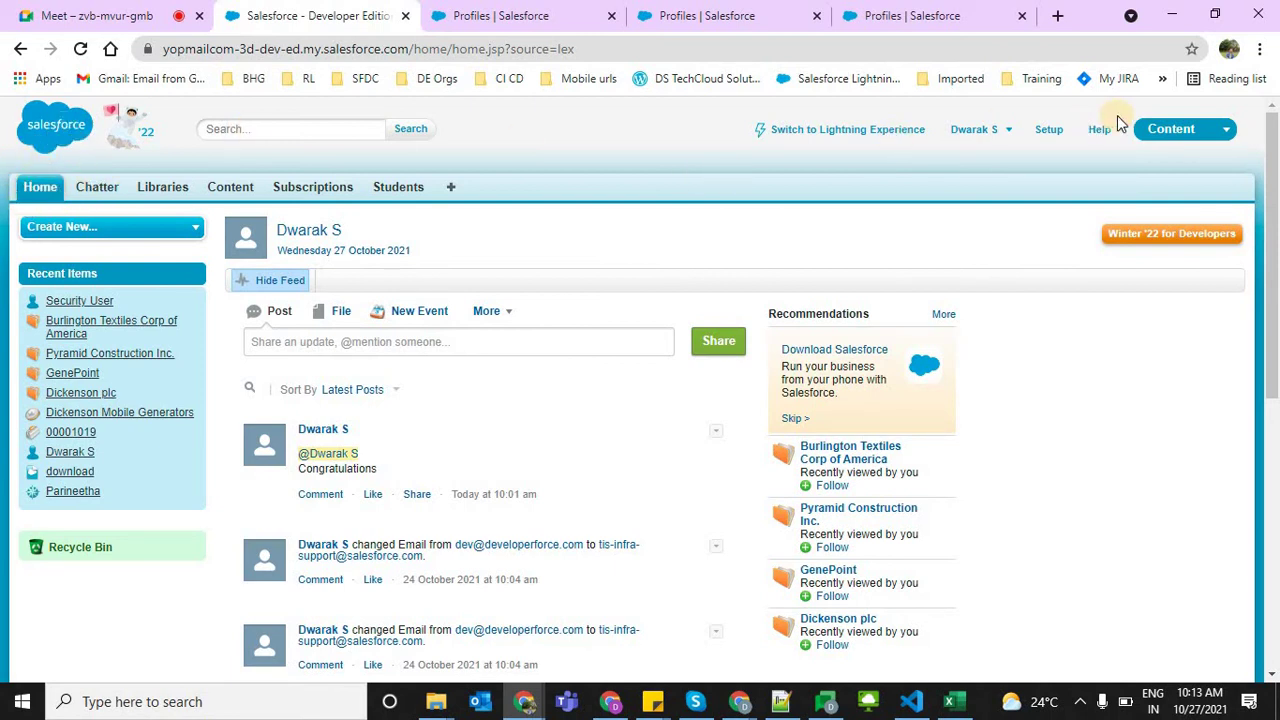
left_click(1168, 129)
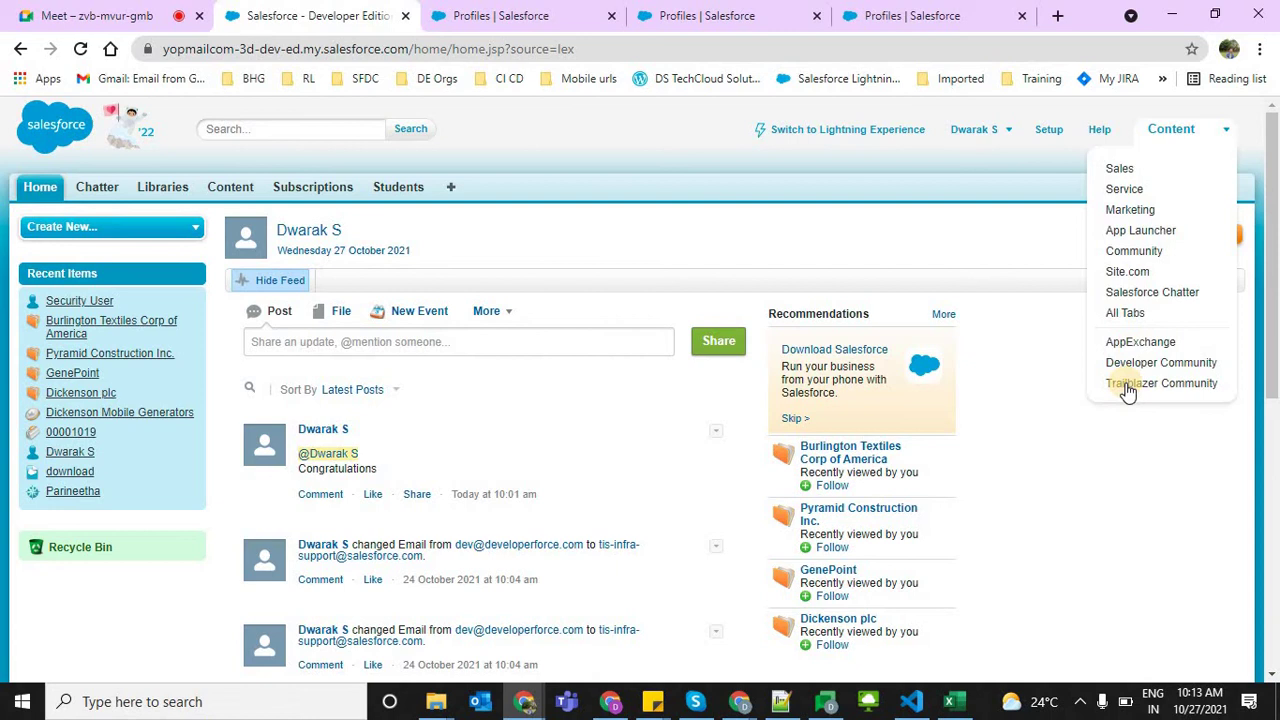
left_click(1120, 169)
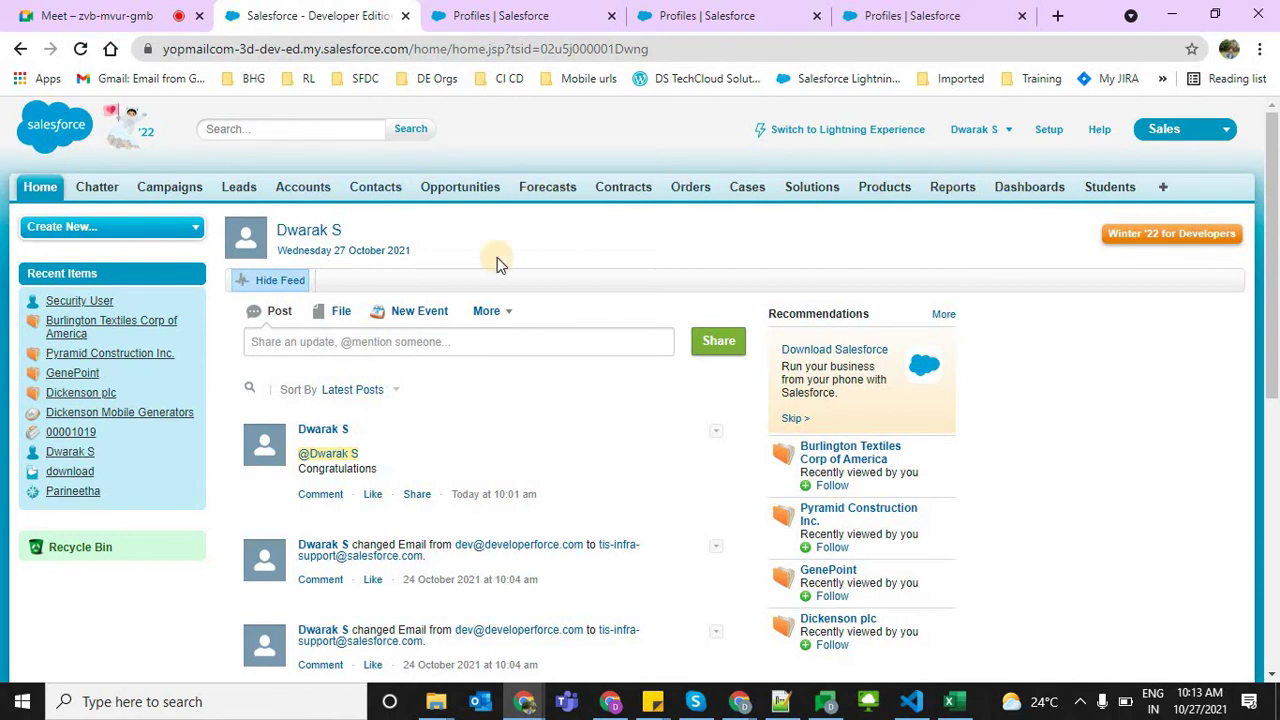
left_click(310, 188)
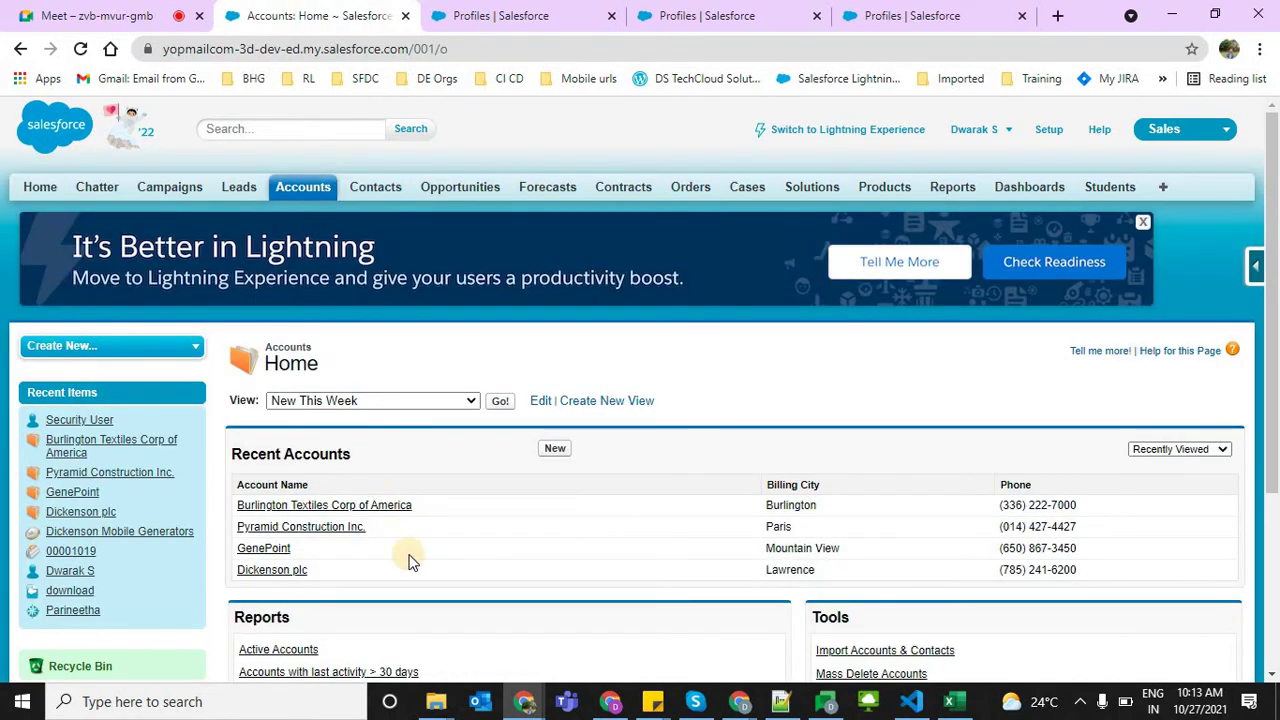
left_click(305, 508)
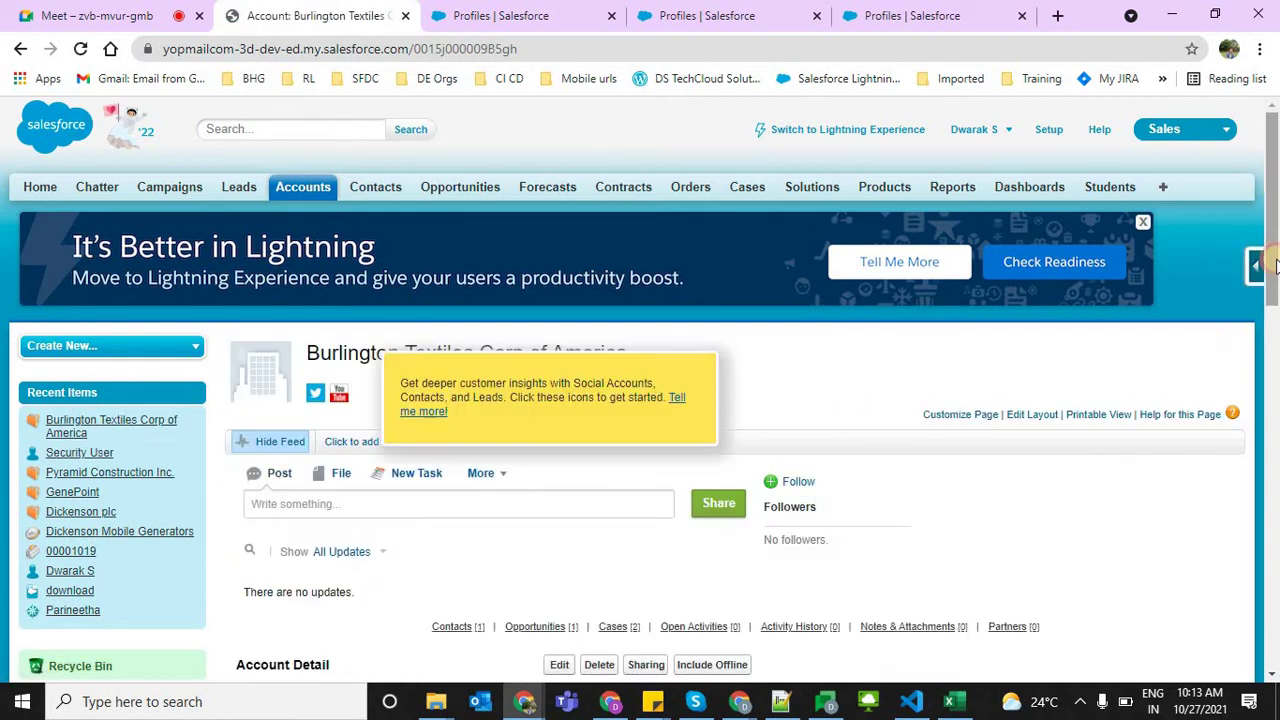
scroll(1277, 265, "down", 4)
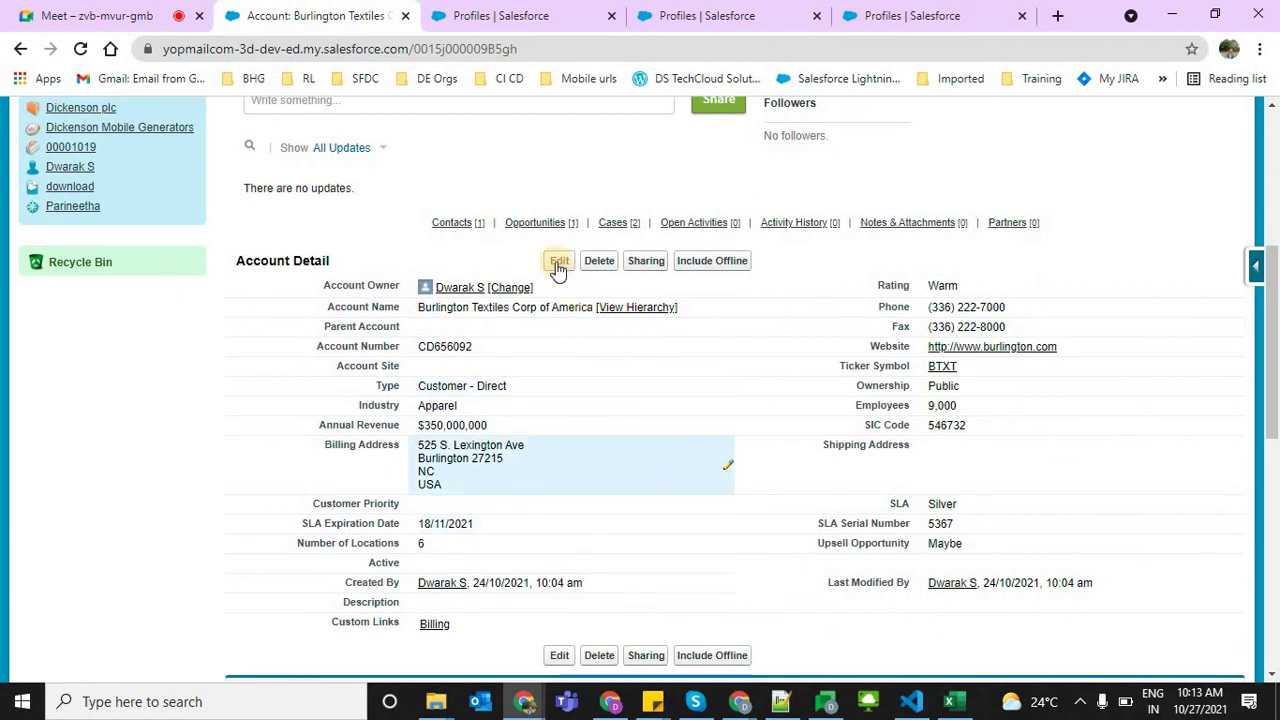
left_click(557, 262)
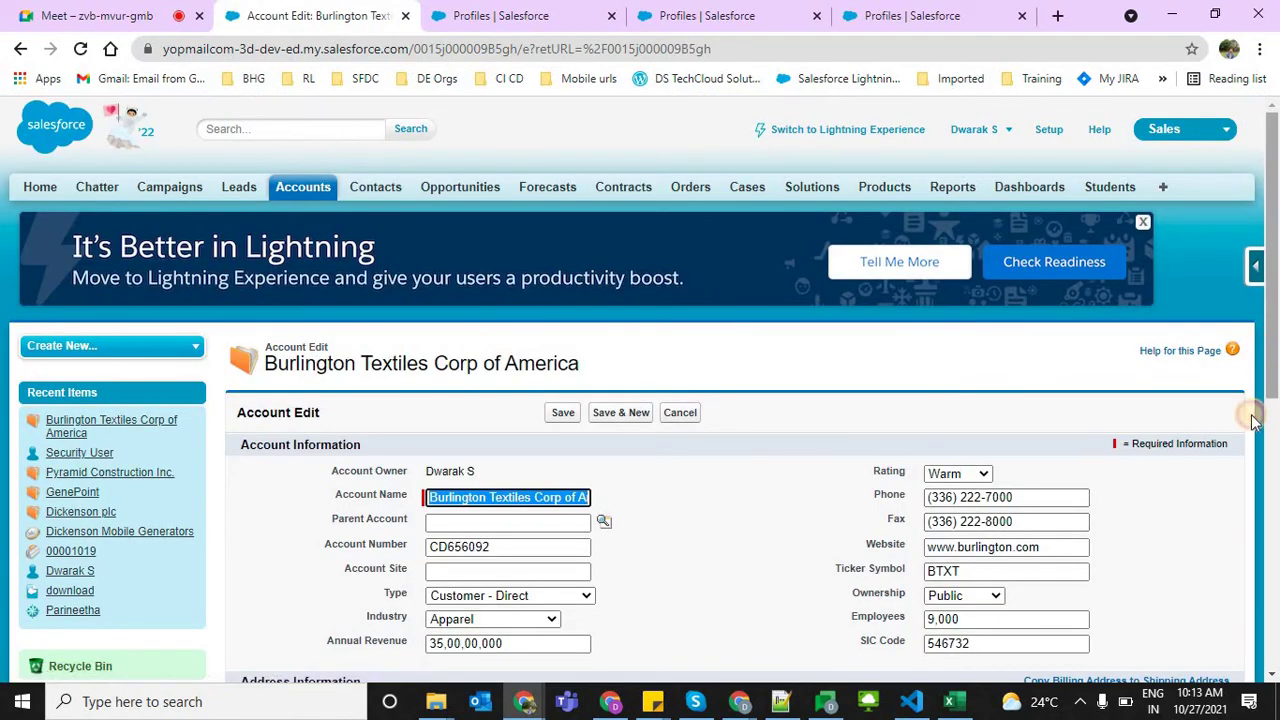
scroll(1250, 410, "down", 2)
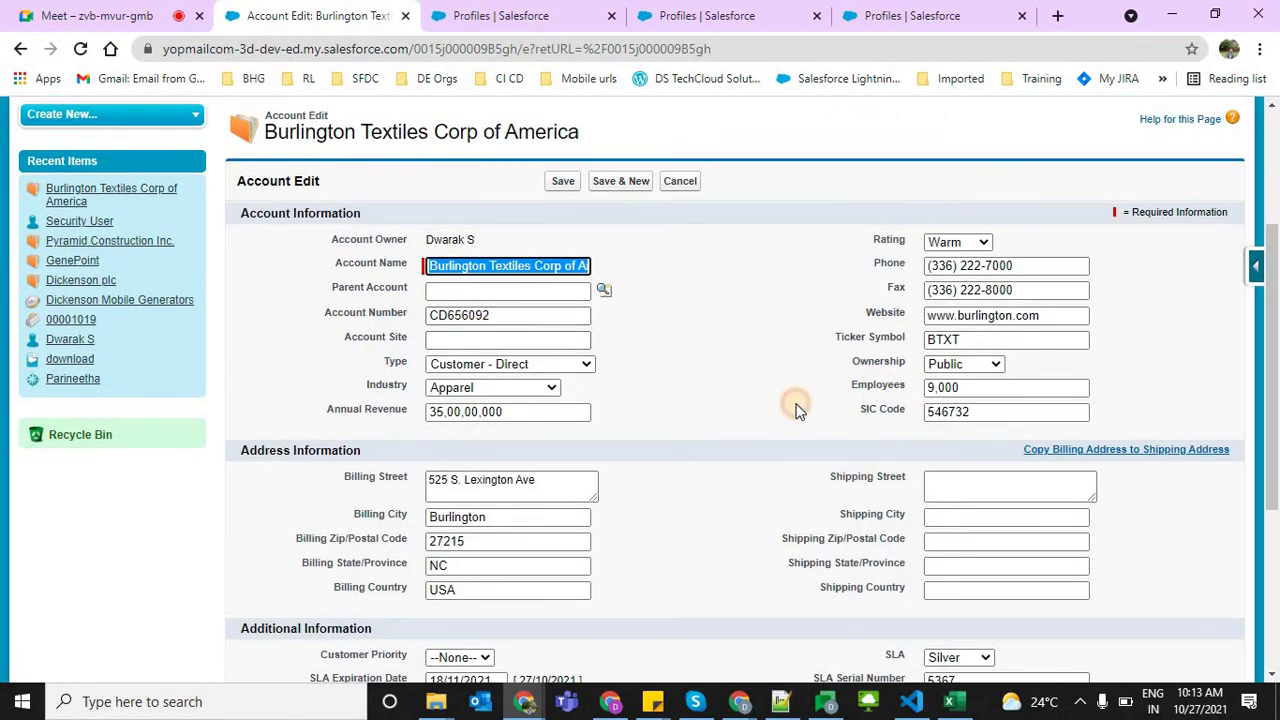
left_click(797, 410)
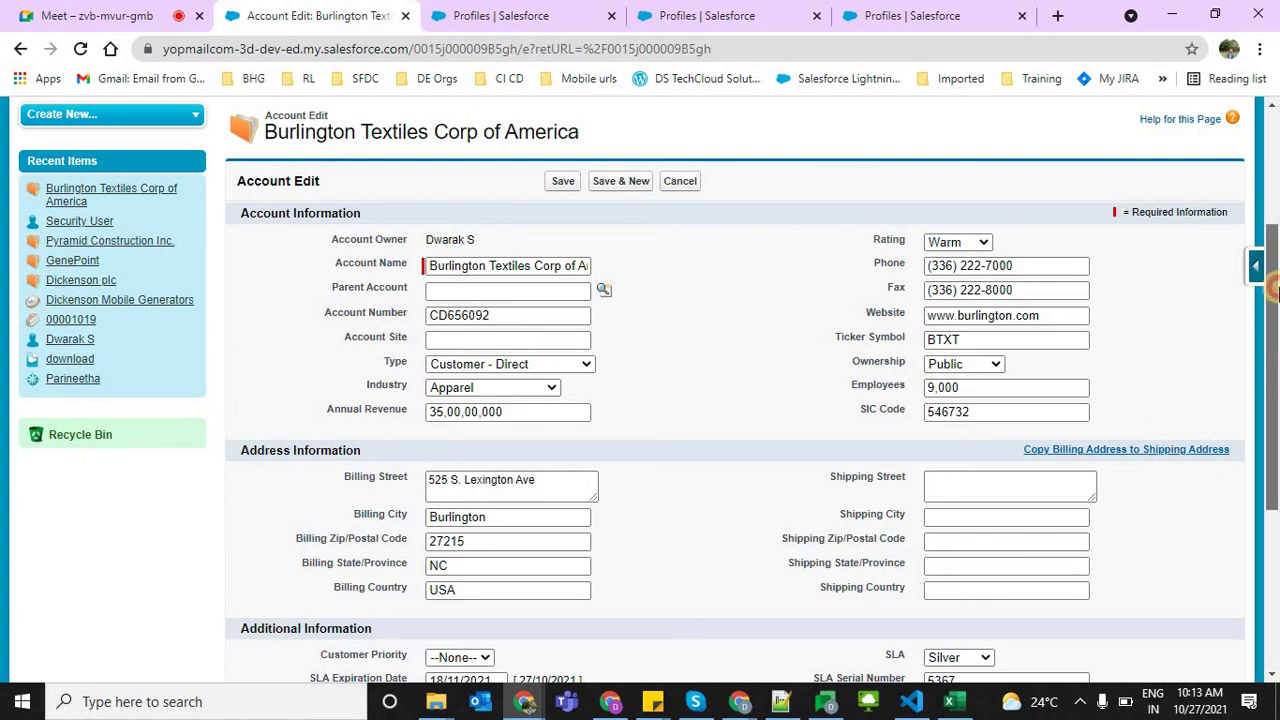
left_click_drag(1272, 390, 1273, 220)
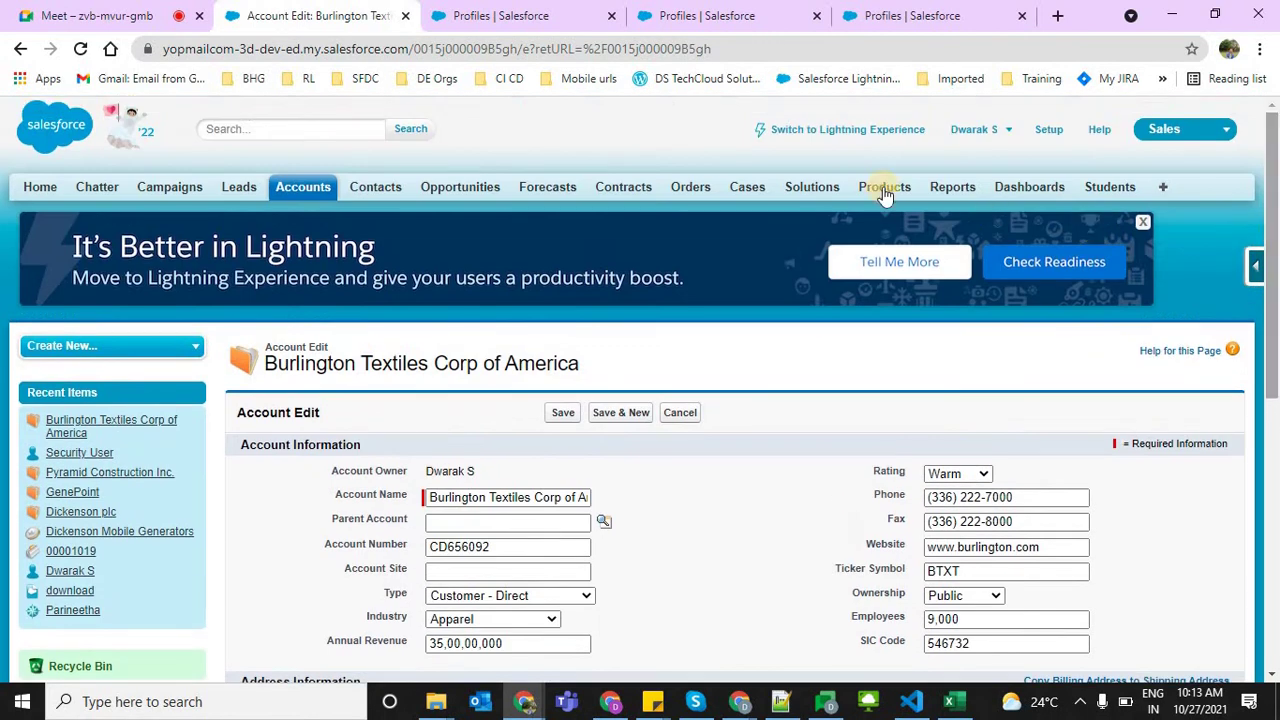
Return to Lightning Experience, launch the Sales app via a 'sales' search, and open Accounts
left_click(843, 131)
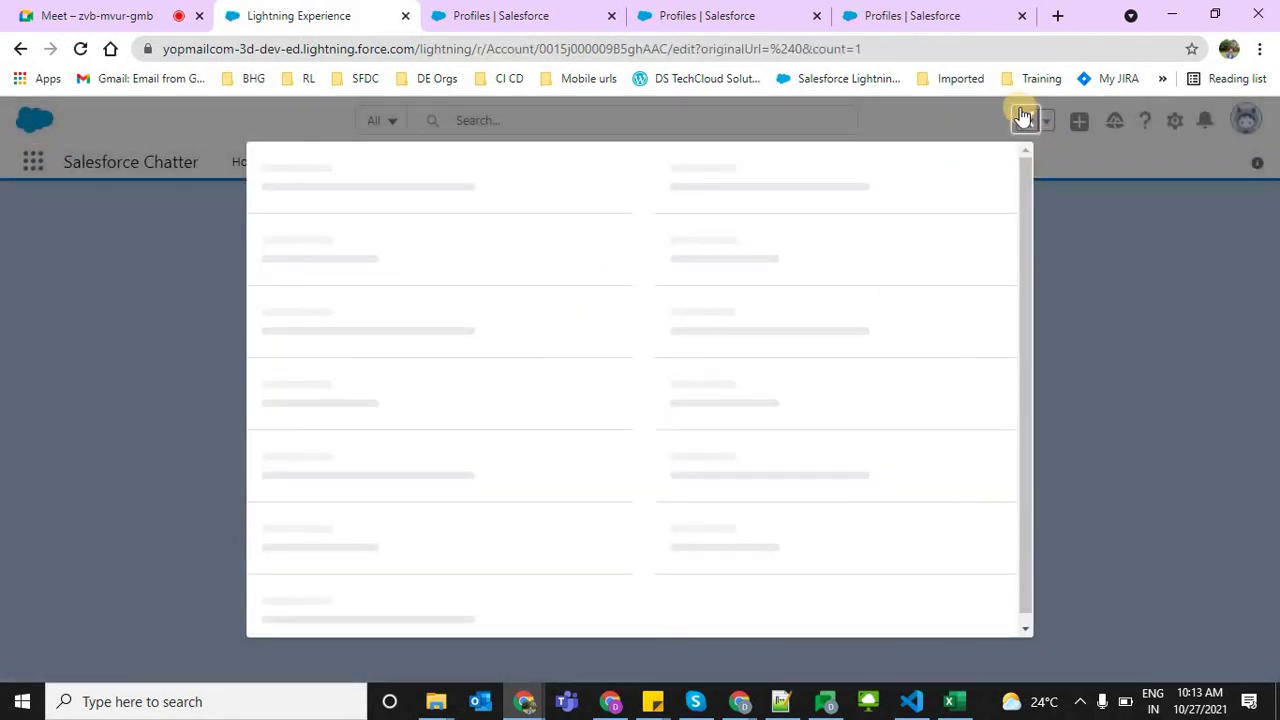
left_click(1023, 117)
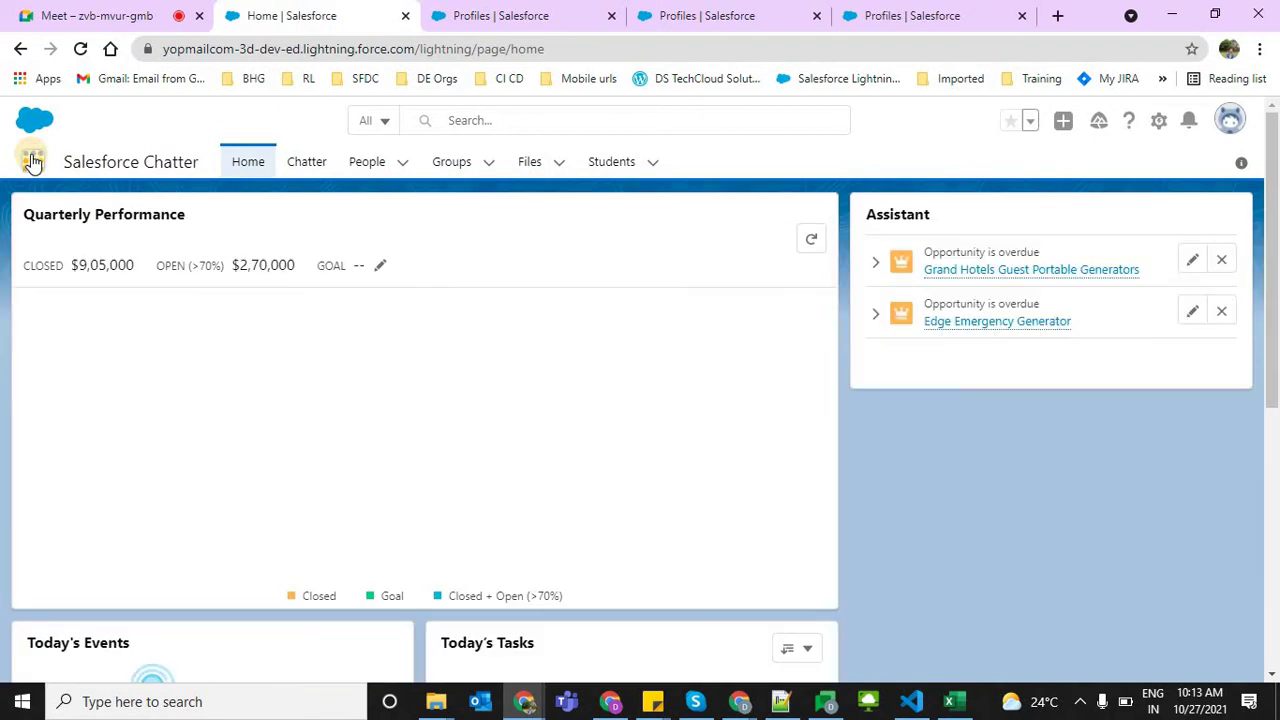
left_click(33, 162)
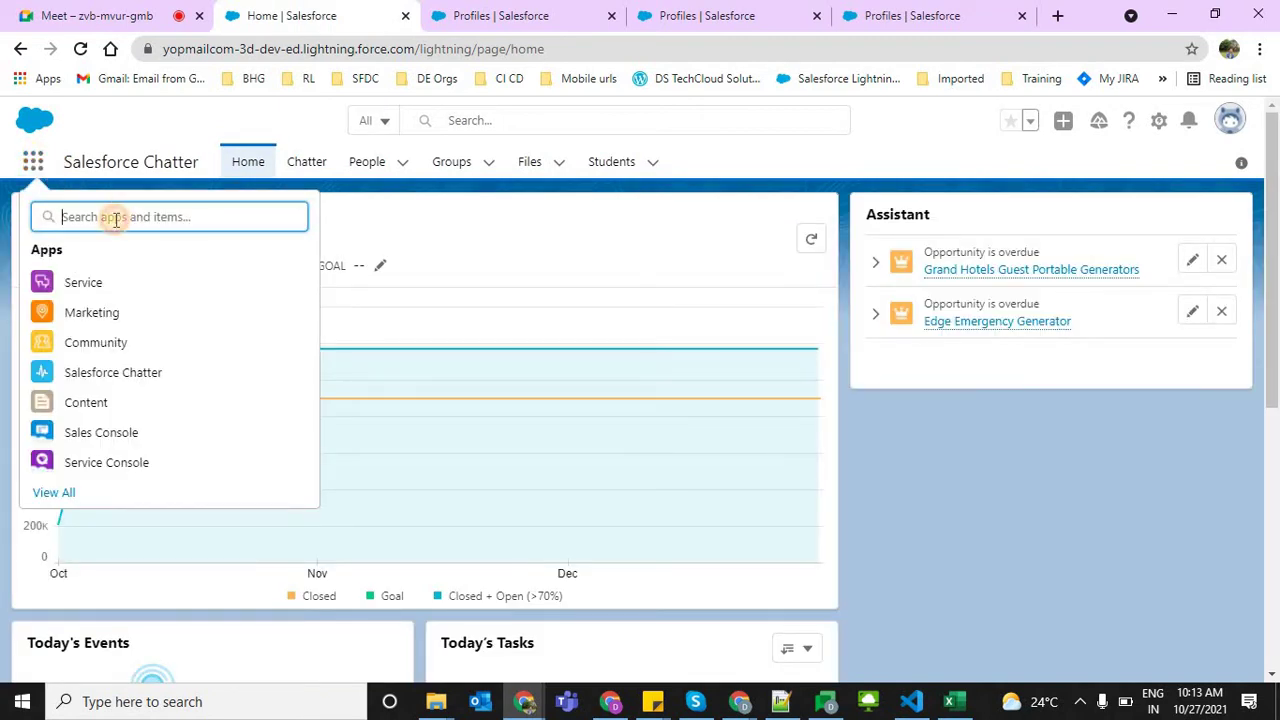
type("sales")
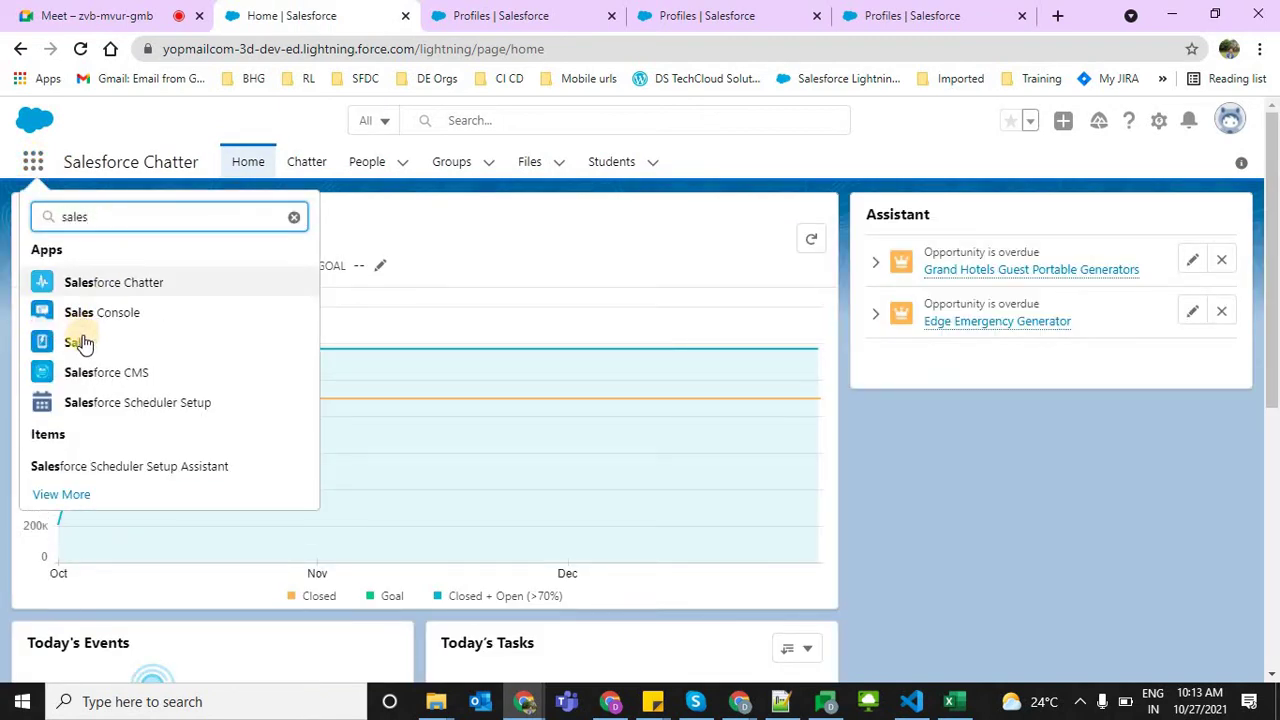
left_click(84, 344)
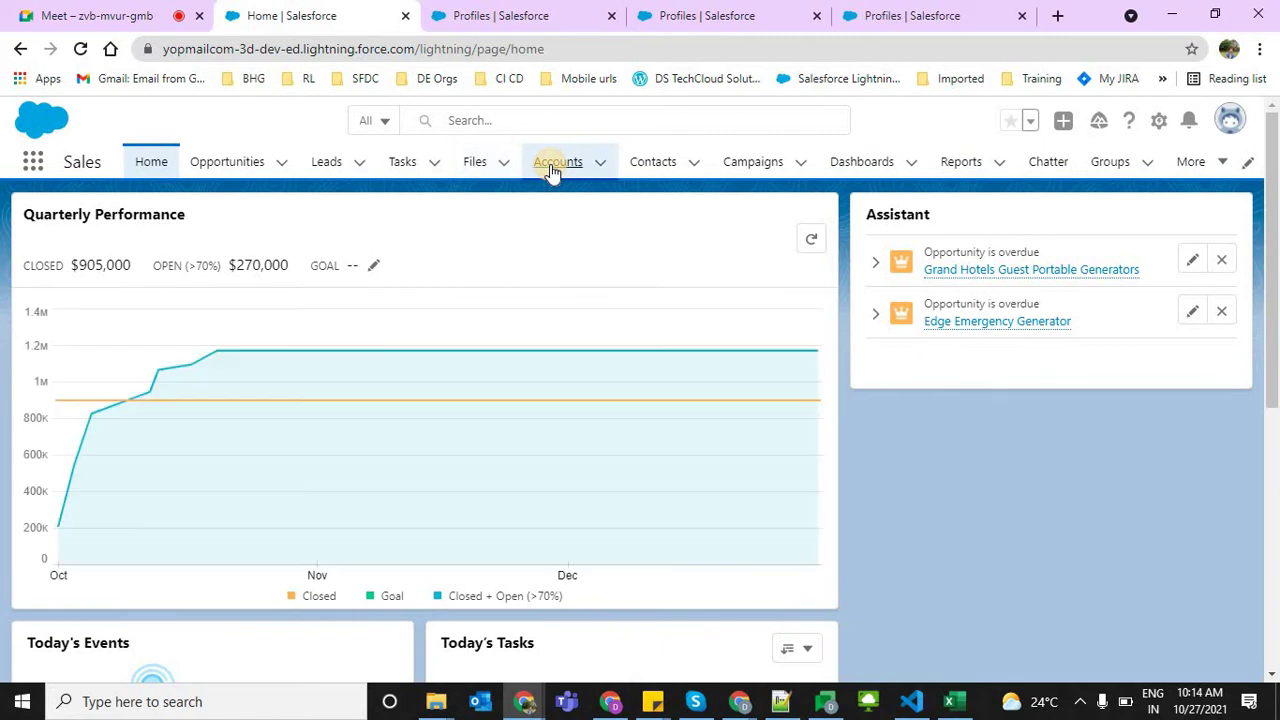
left_click(552, 168)
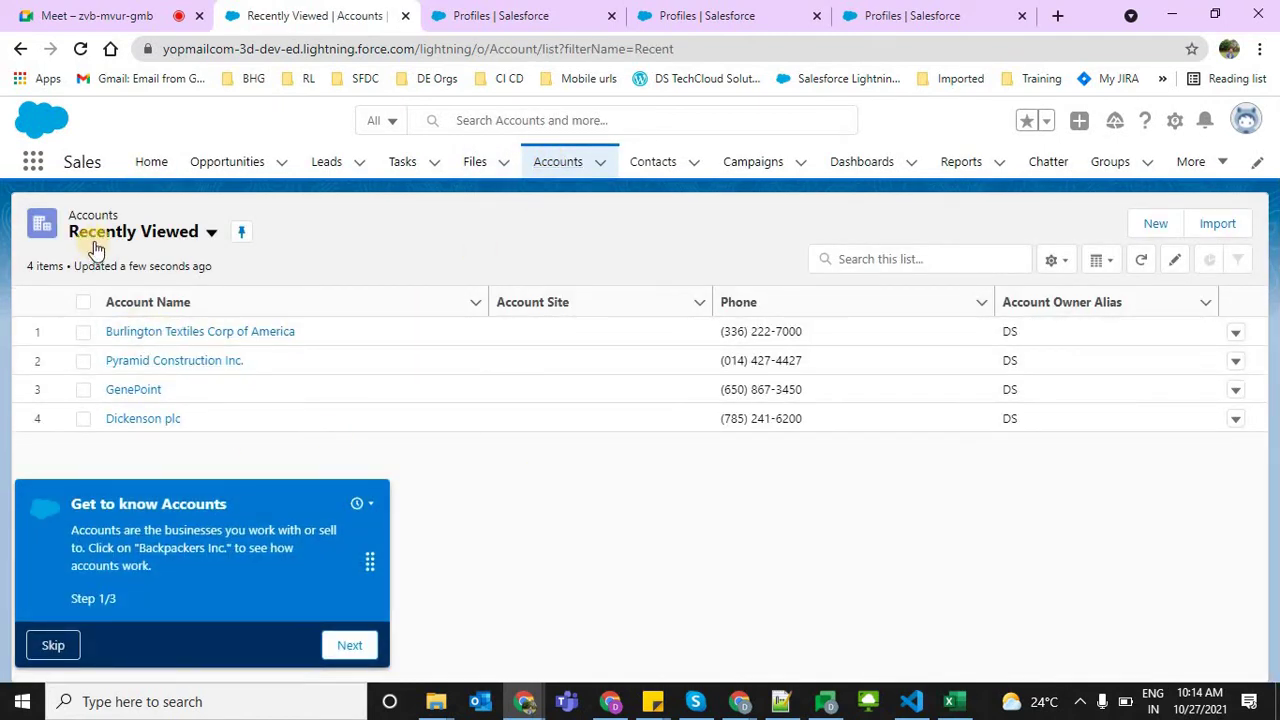
Dismiss the Get to know Accounts tour and open Burlington Textiles Corp of America
left_click(360, 504)
left_click(489, 496)
left_click(56, 646)
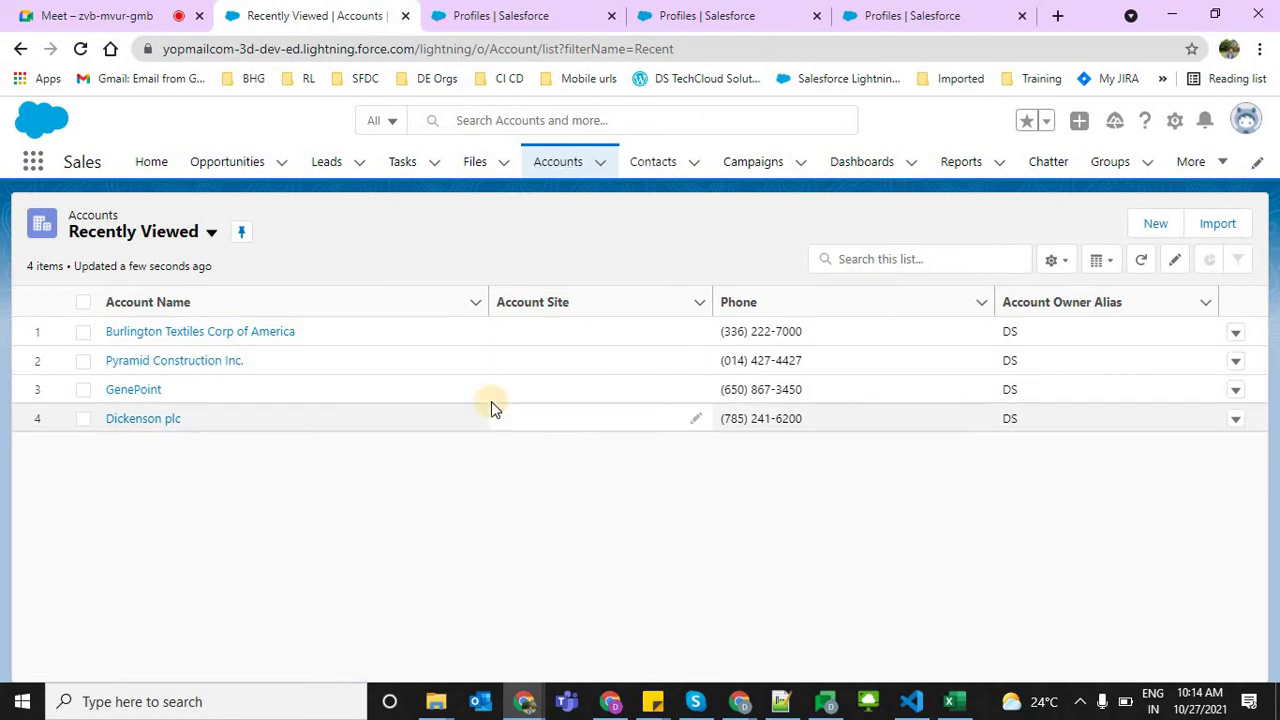
left_click(260, 332)
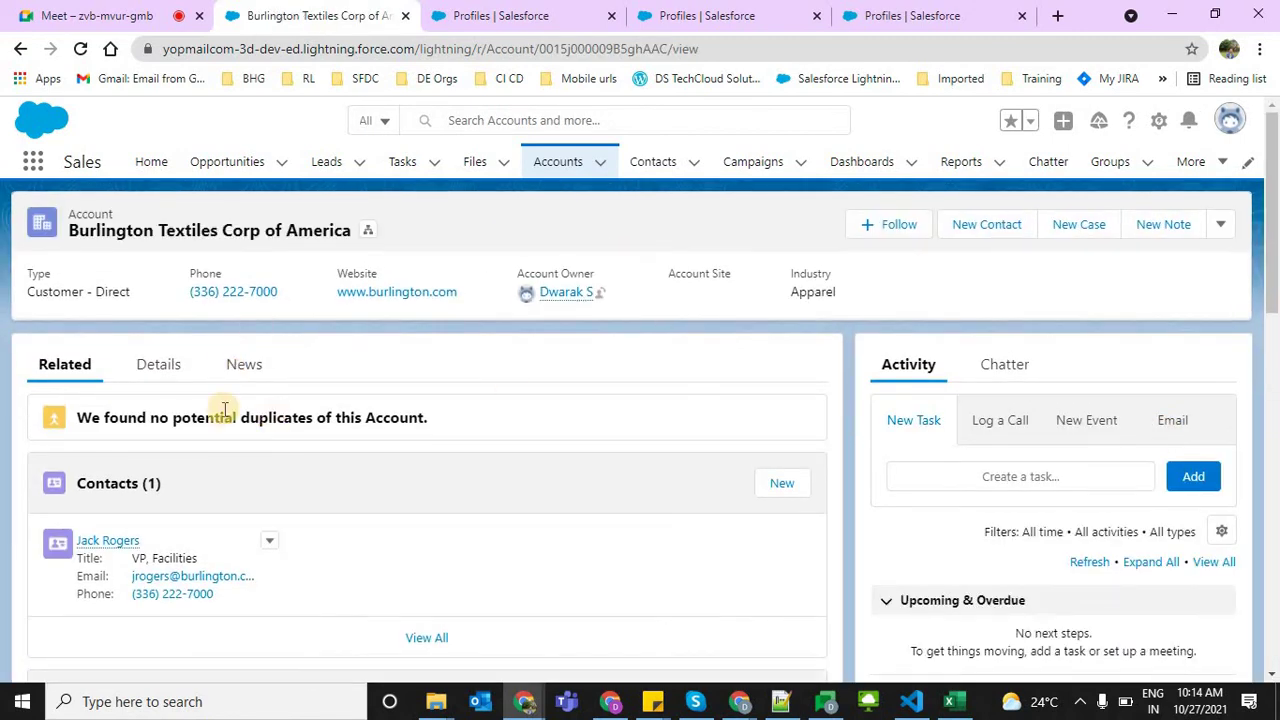
Review the account's details, then open the inline Rating edit and full edit form and cancel both unsaved
left_click(160, 370)
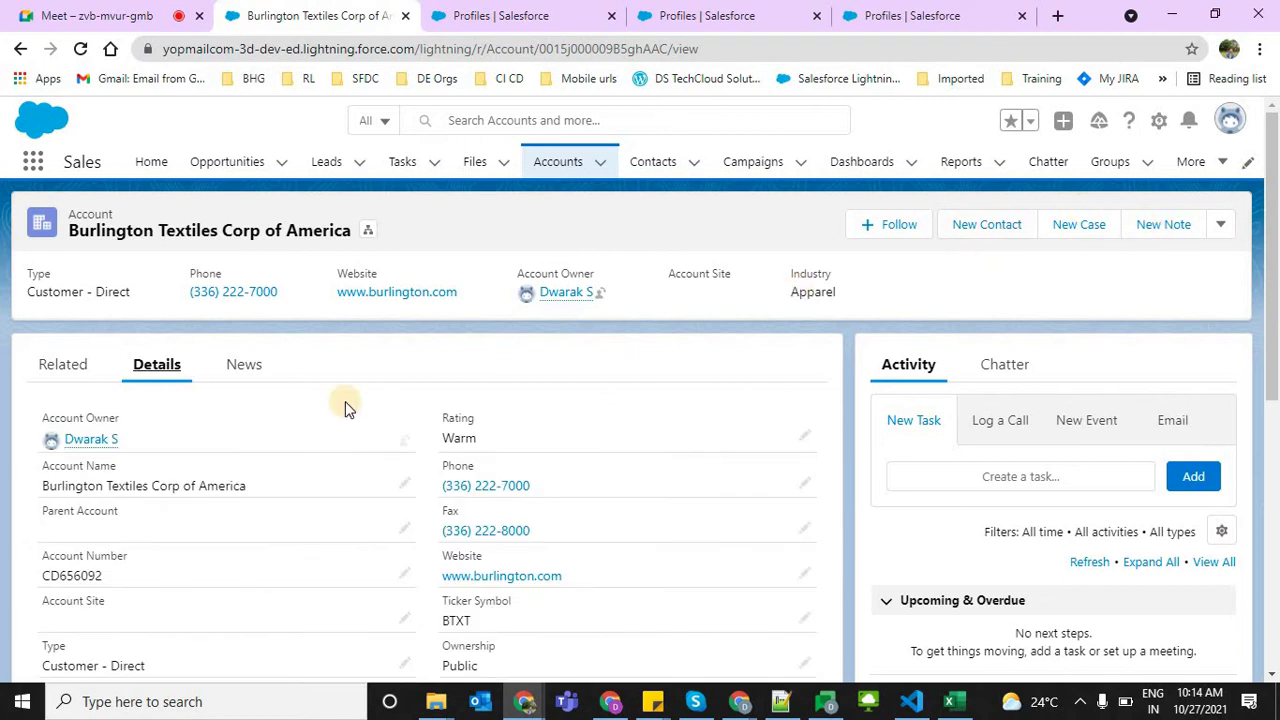
left_click(805, 436)
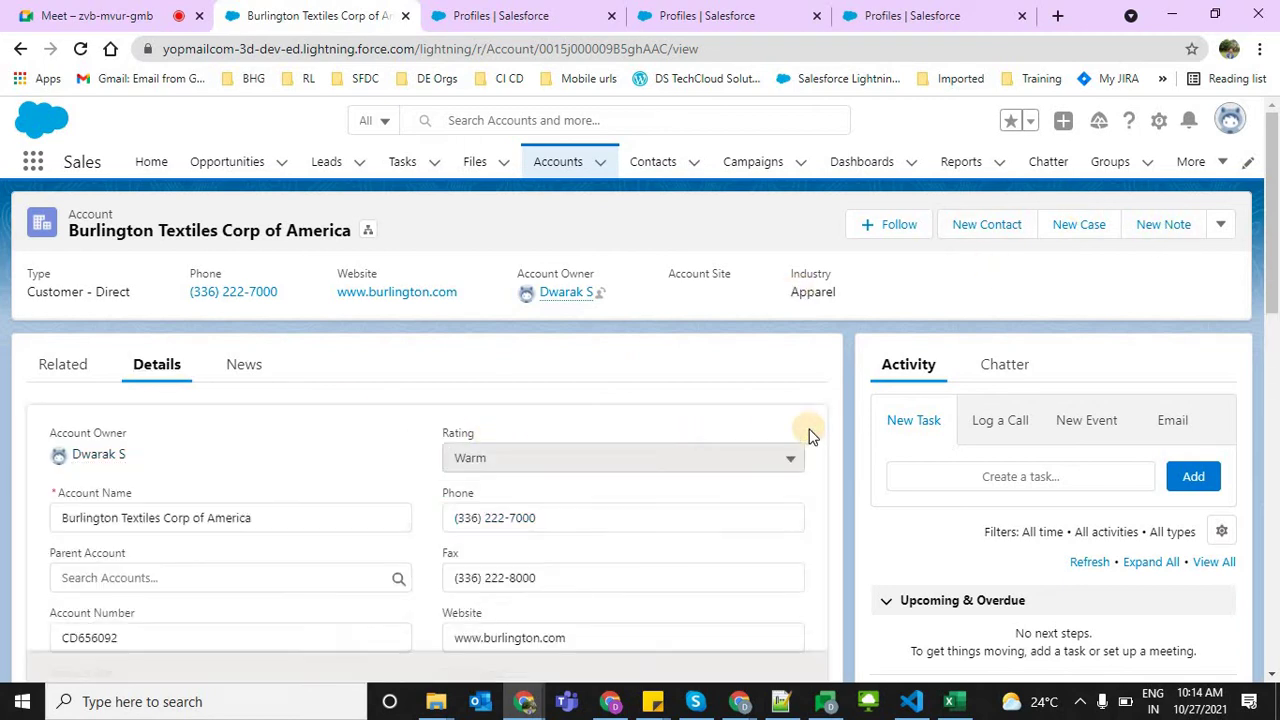
left_click(1190, 252)
left_click(1221, 228)
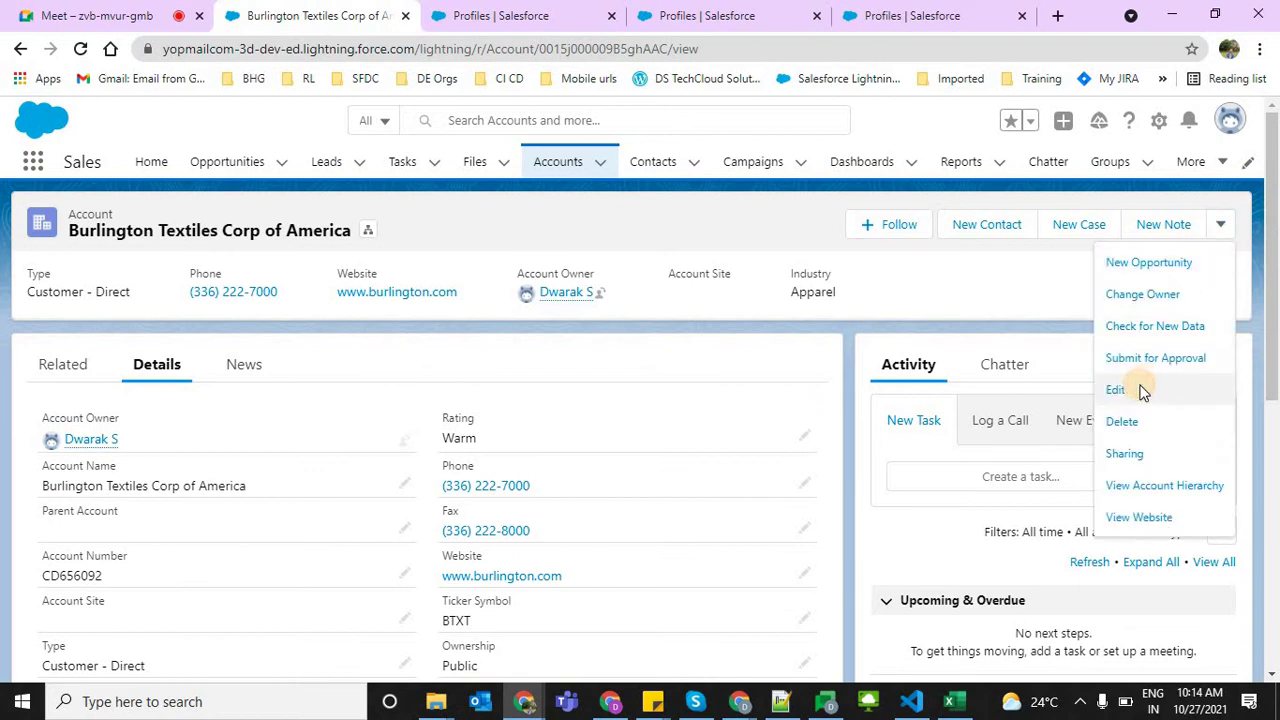
left_click(1143, 391)
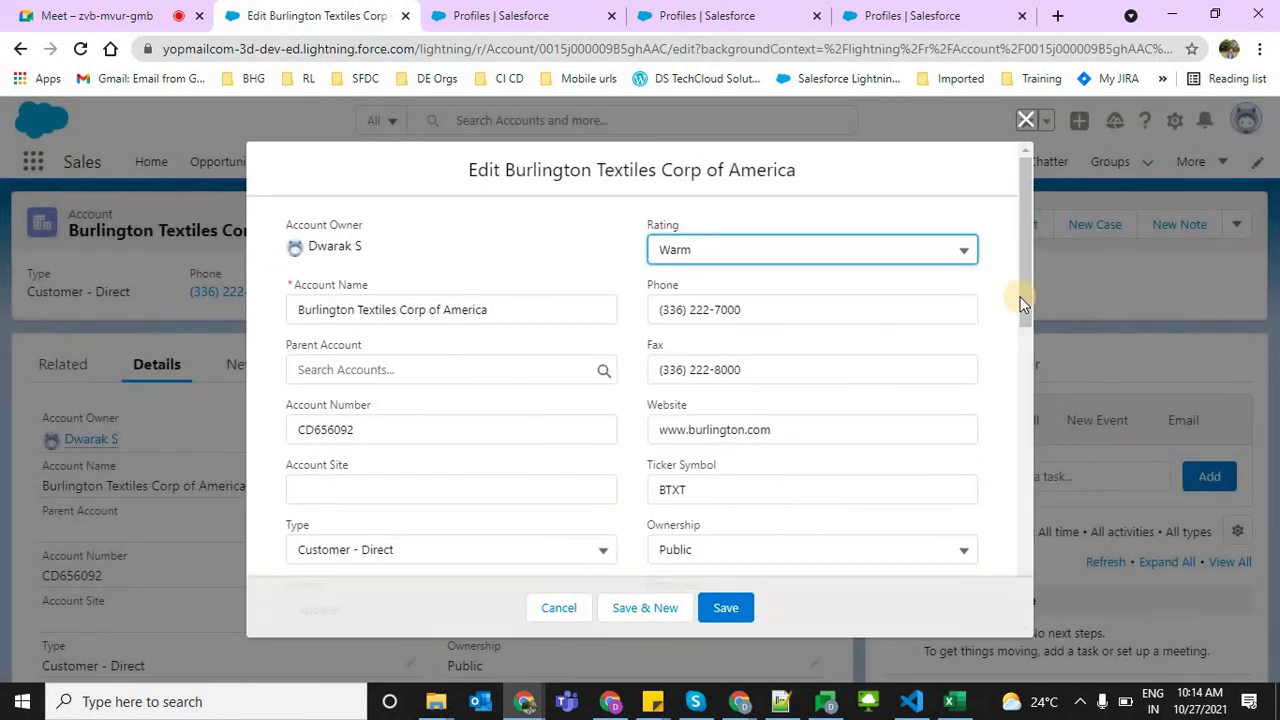
left_click(1000, 623)
scroll(990, 450, "down", 10)
scroll(983, 277, "up", 10)
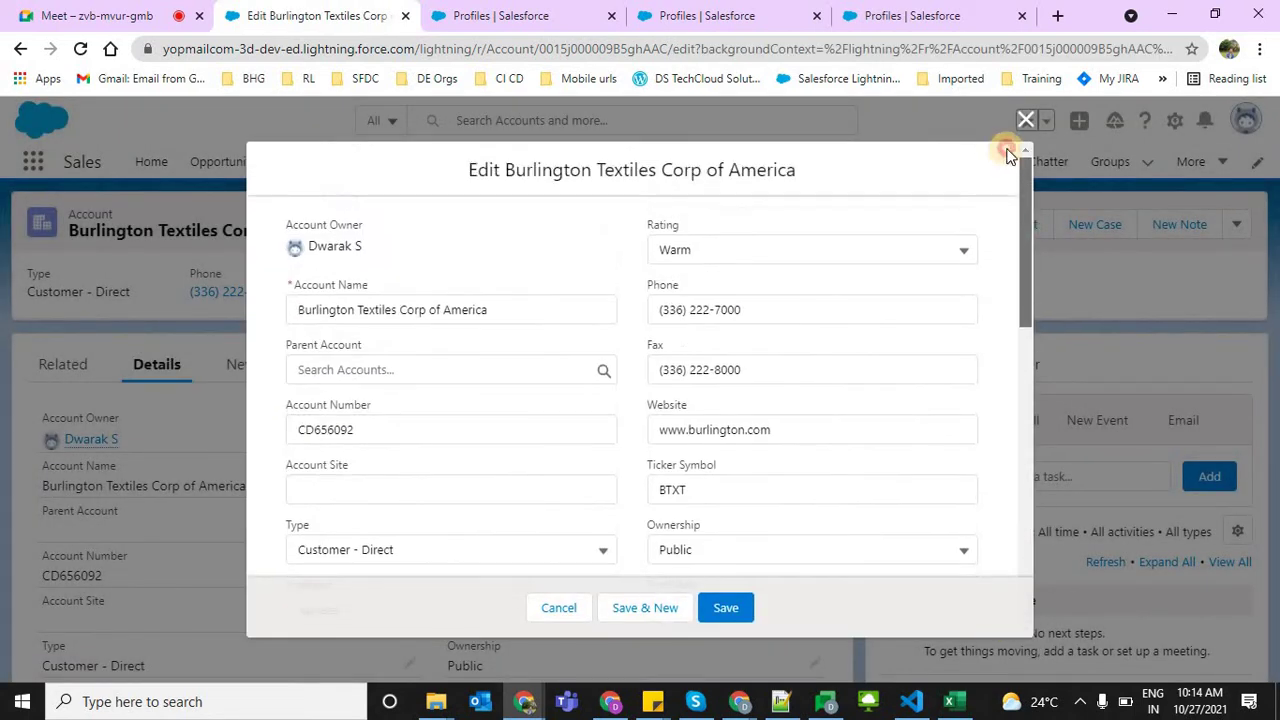
left_click(1028, 119)
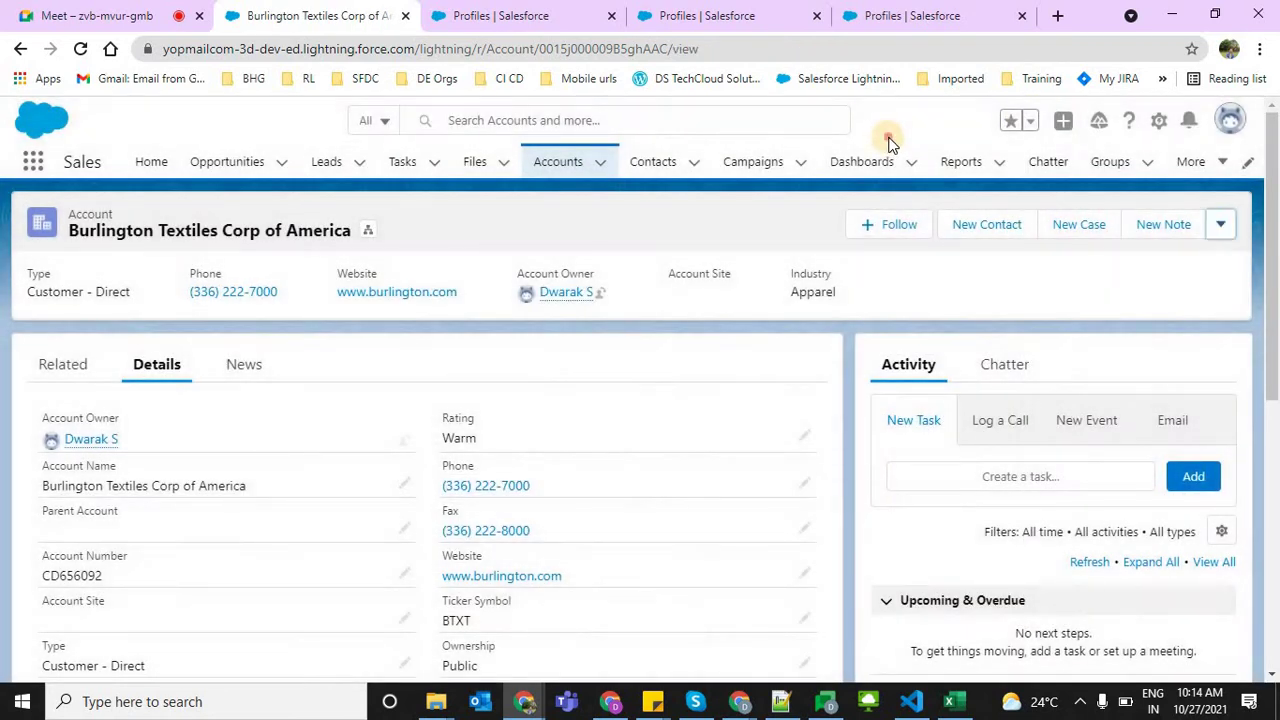
Glance at the app list, then return to the Developer Profile setup tab
left_click(31, 164)
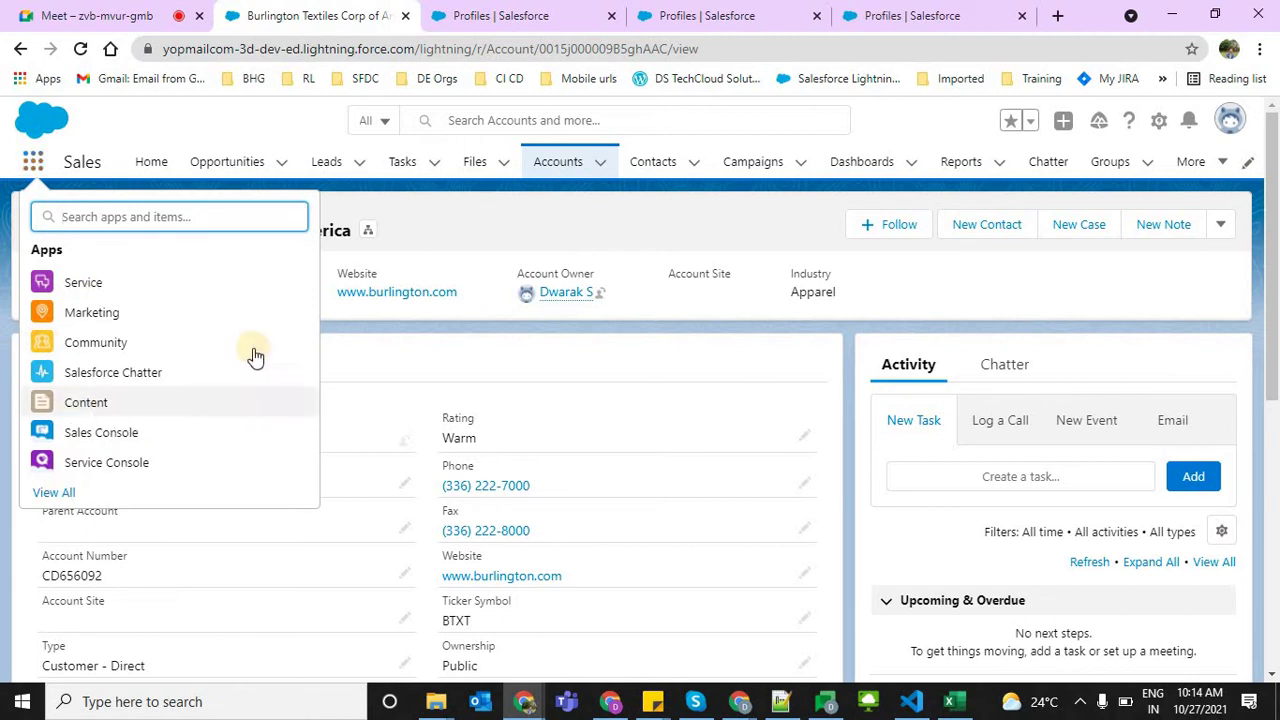
left_click(451, 208)
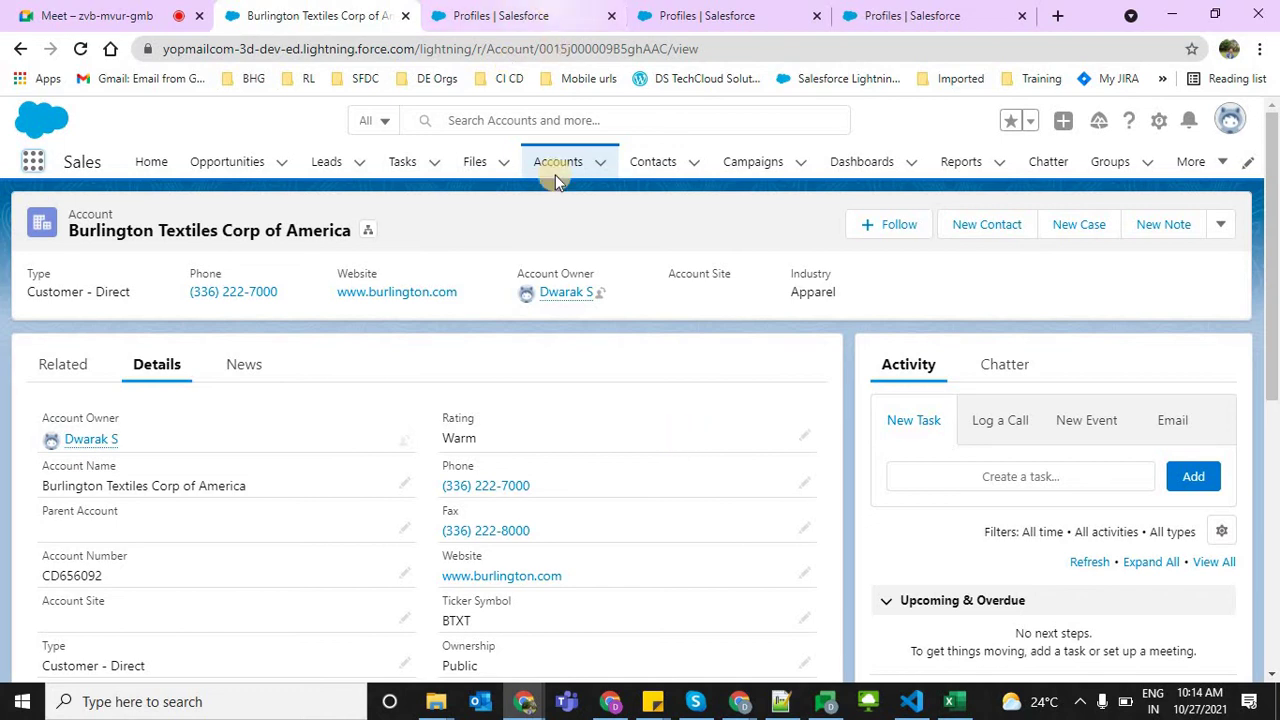
left_click(530, 15)
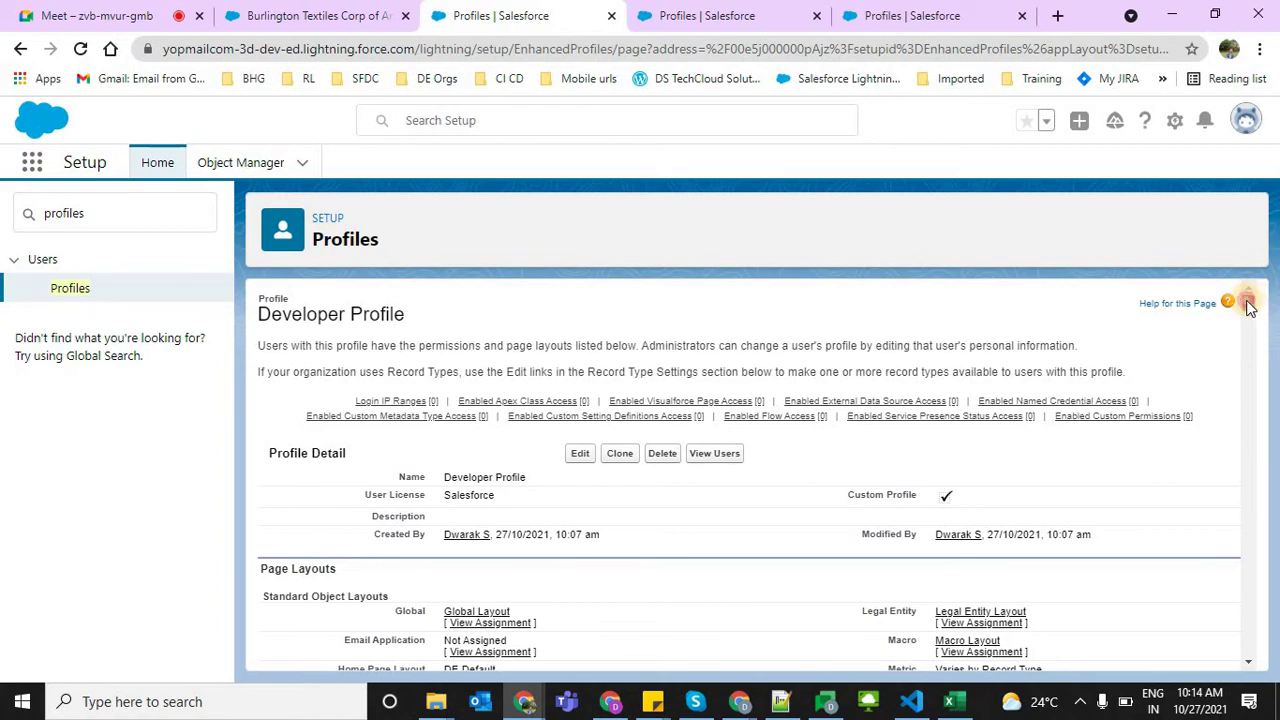
scroll(1248, 308, "down", 5)
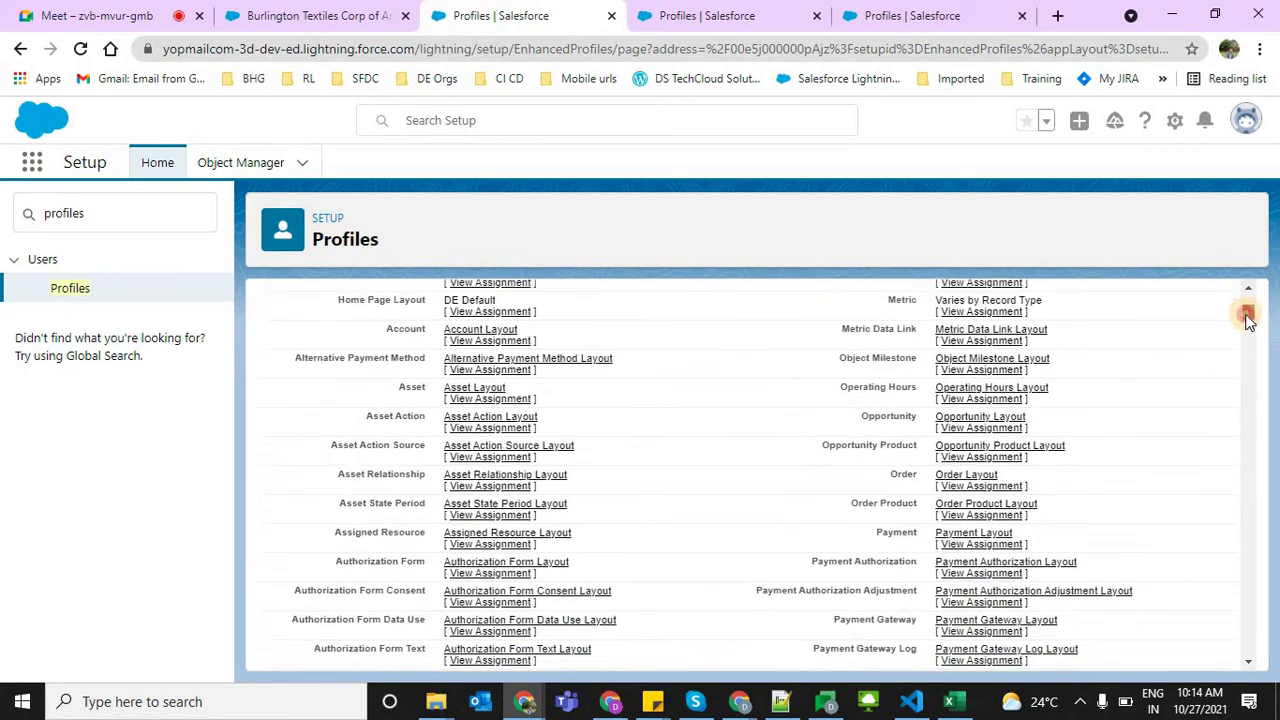
scroll(1245, 305, "up", 5)
scroll(323, 486, "down", 3)
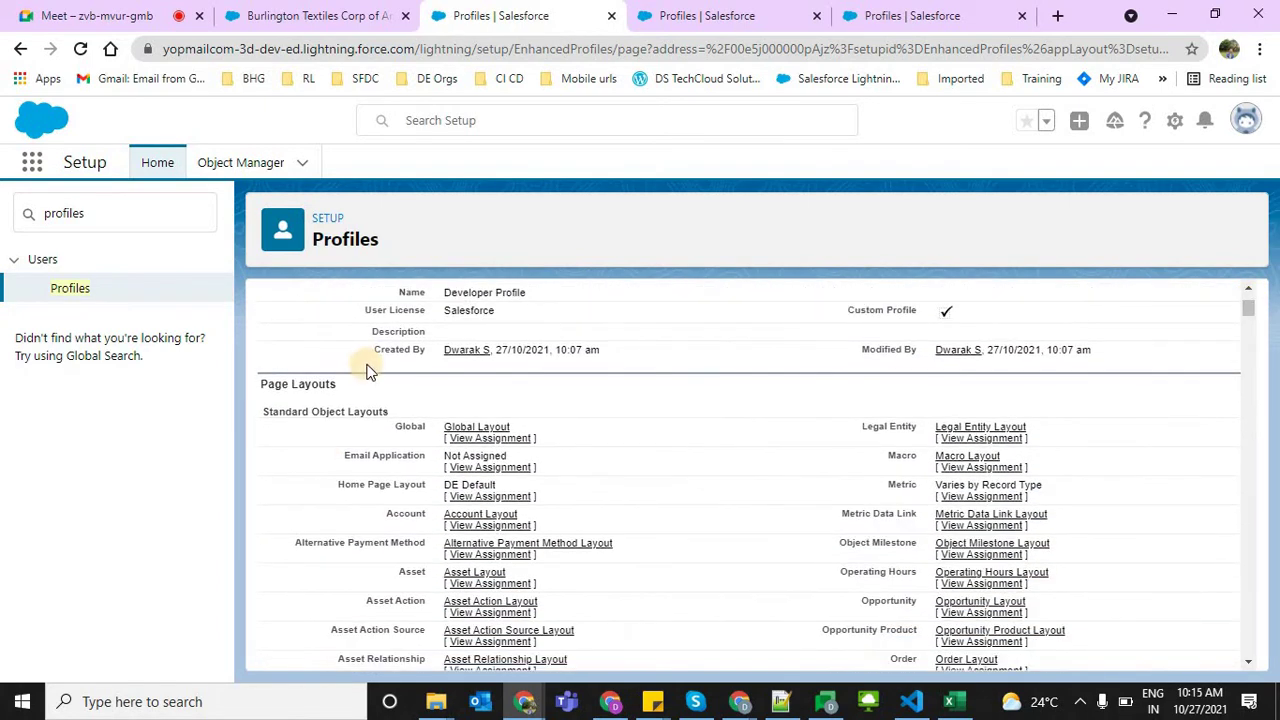
left_click_drag(356, 385, 256, 385)
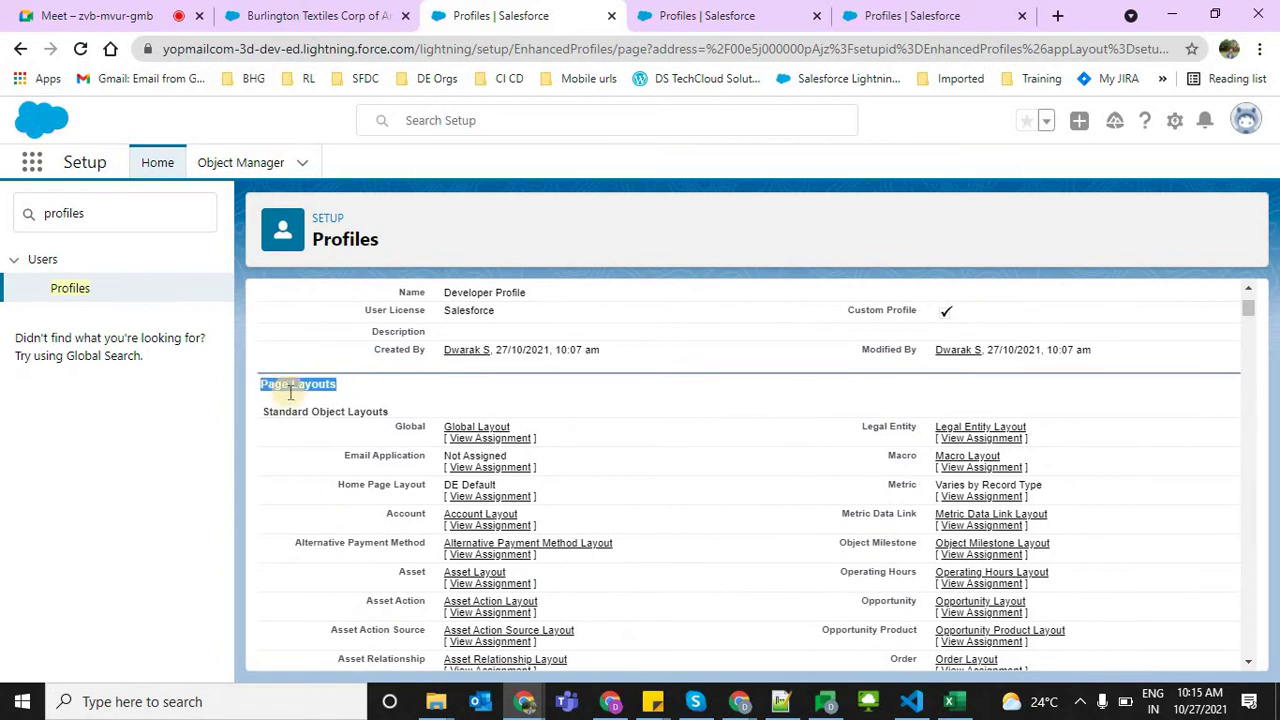
left_click_drag(335, 410, 405, 515)
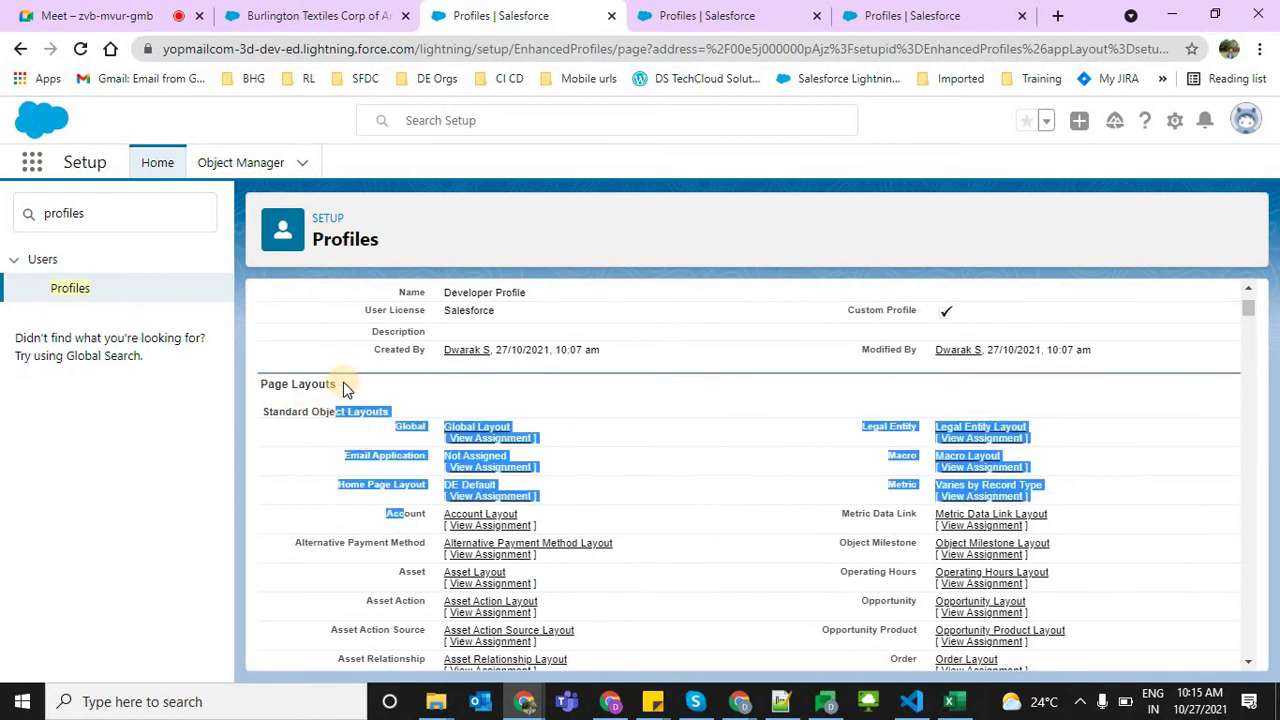
triple_click(289, 383)
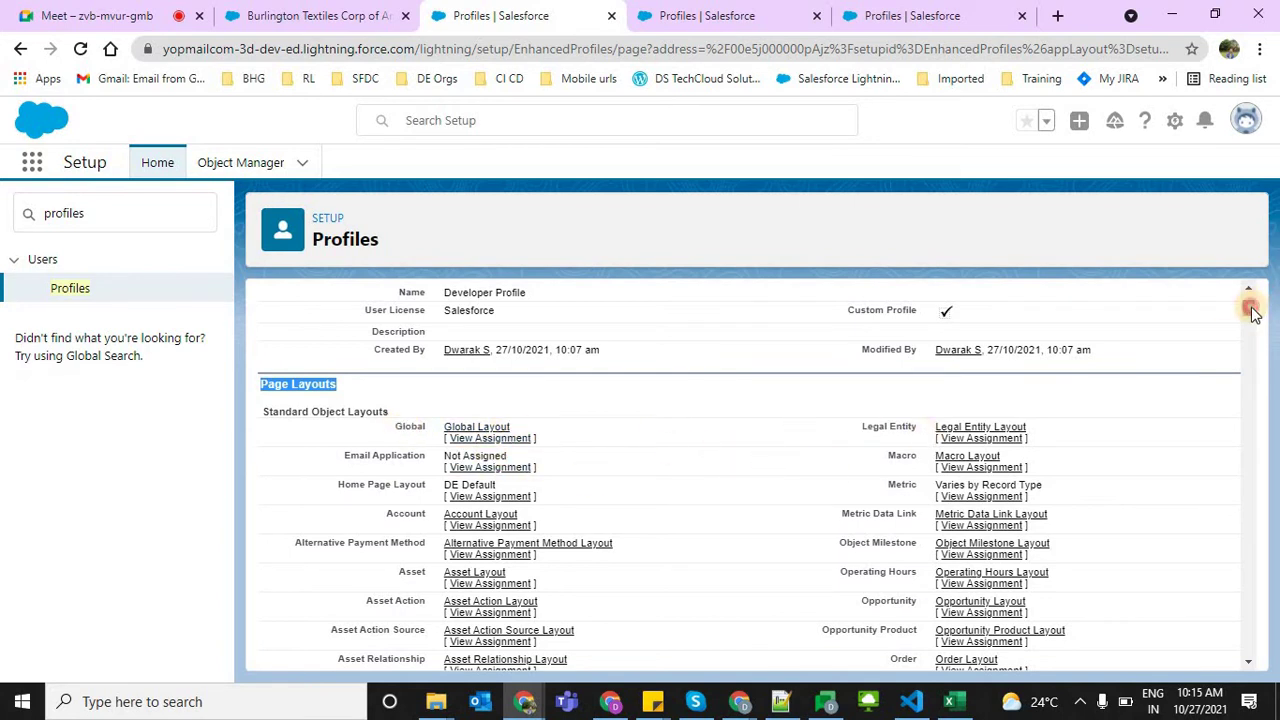
left_click_drag(1254, 316, 1259, 358)
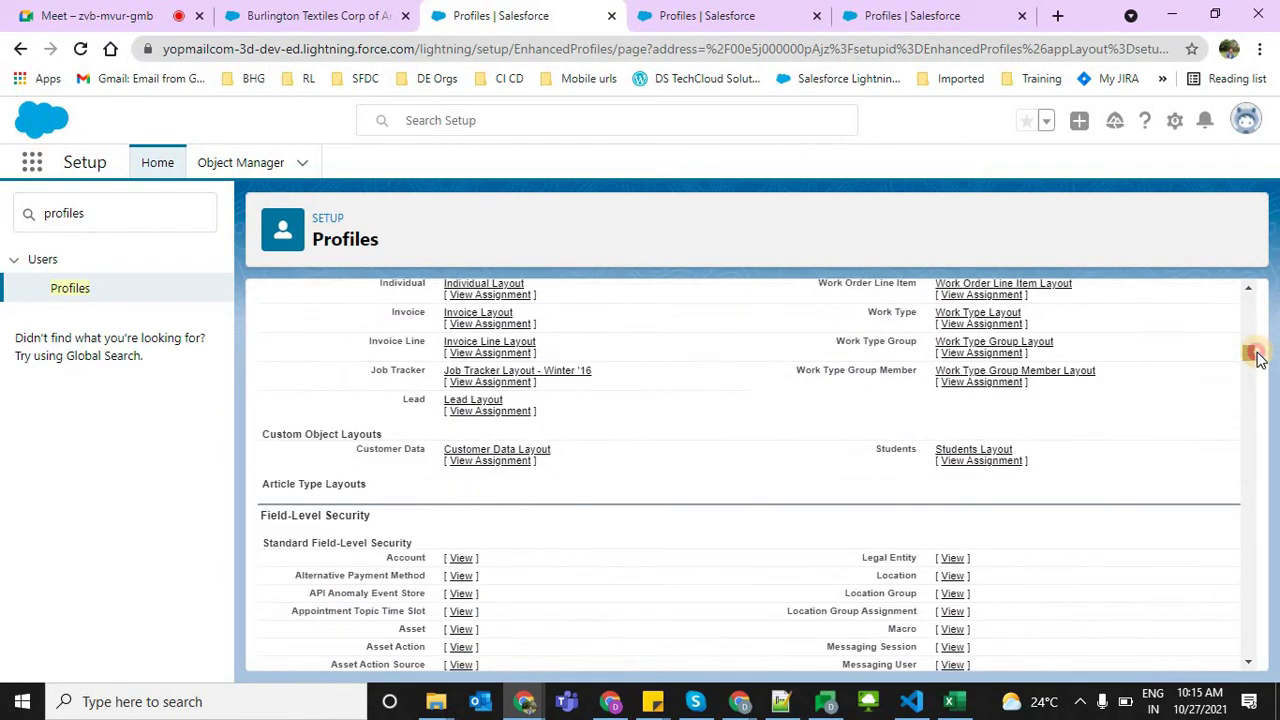
left_click_drag(366, 515, 257, 517)
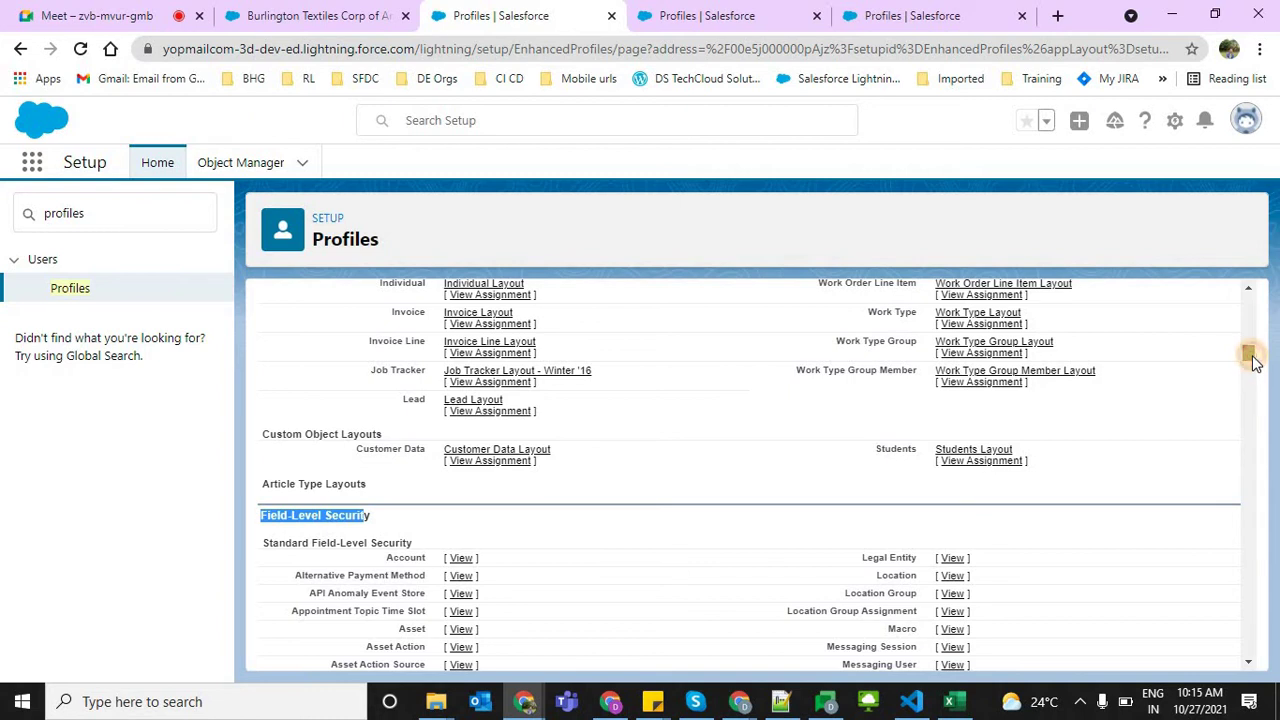
mouse_move(1255, 362)
left_mouse_down()
mouse_move(1257, 384)
mouse_move(1249, 345)
left_mouse_up()
scroll(460, 443, "down", 1)
left_click(459, 446)
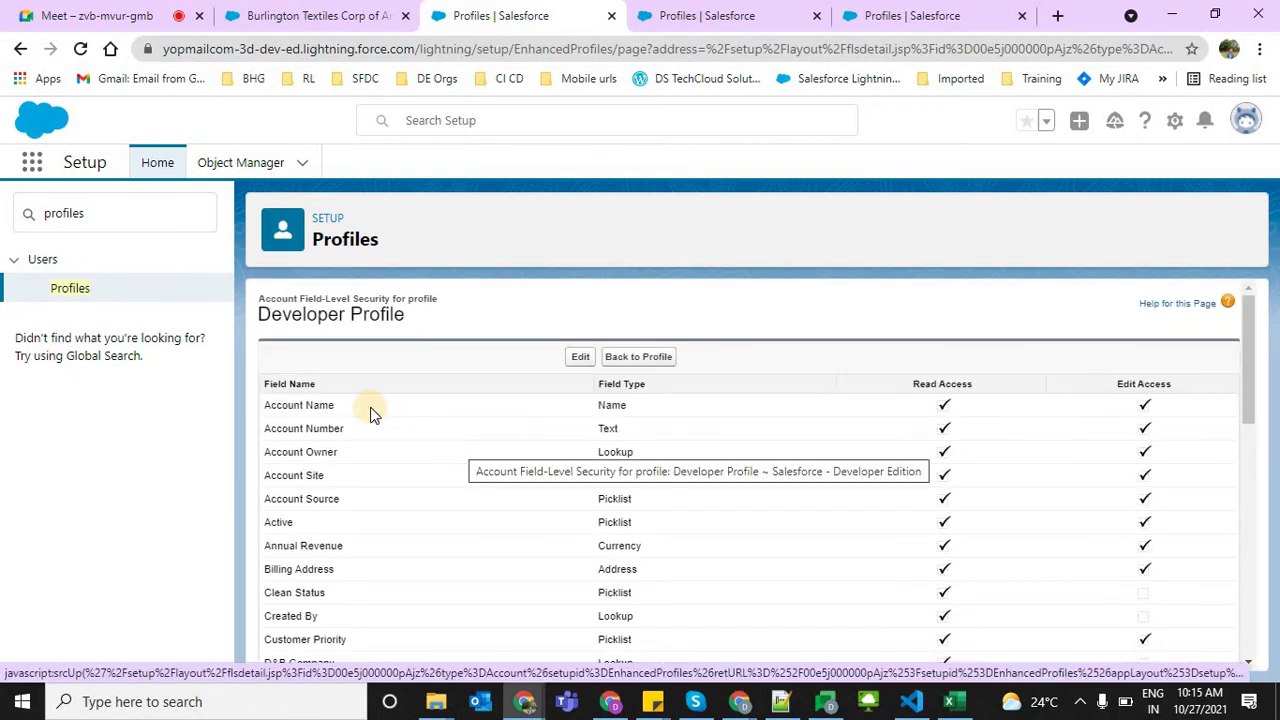
left_click_drag(283, 400, 476, 599)
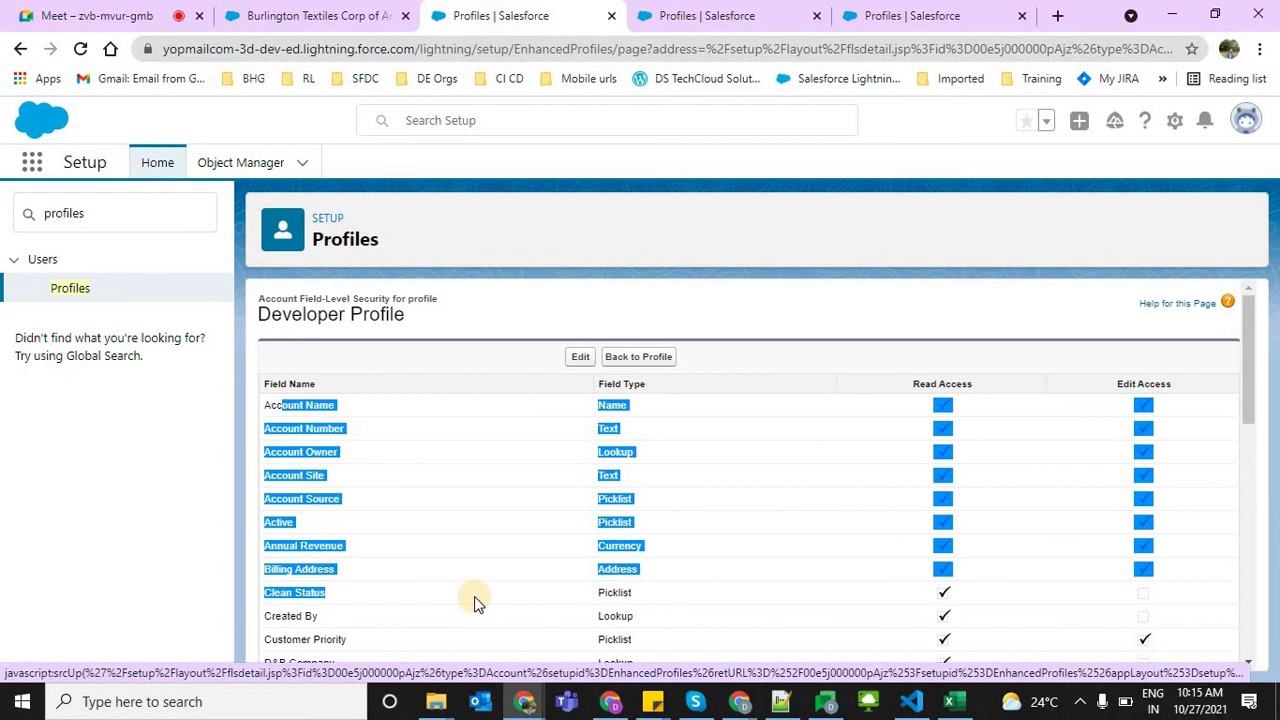
left_click(658, 360)
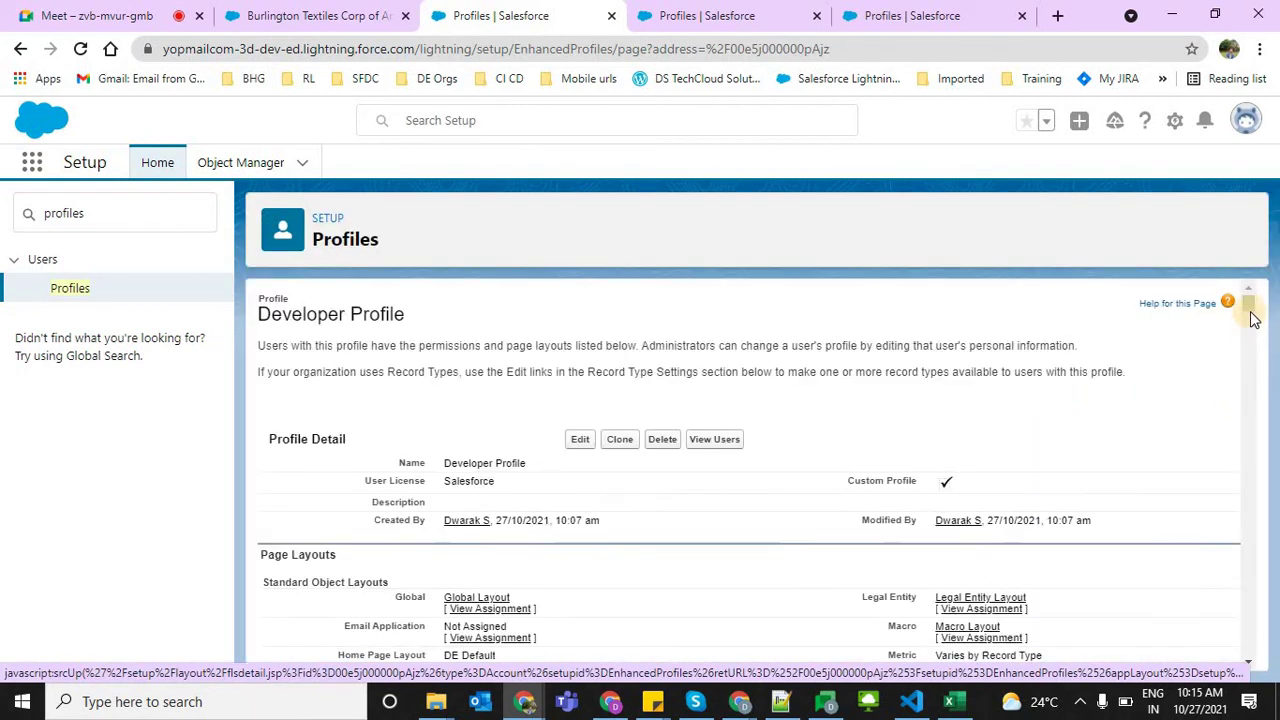
left_click_drag(1248, 306, 1246, 545)
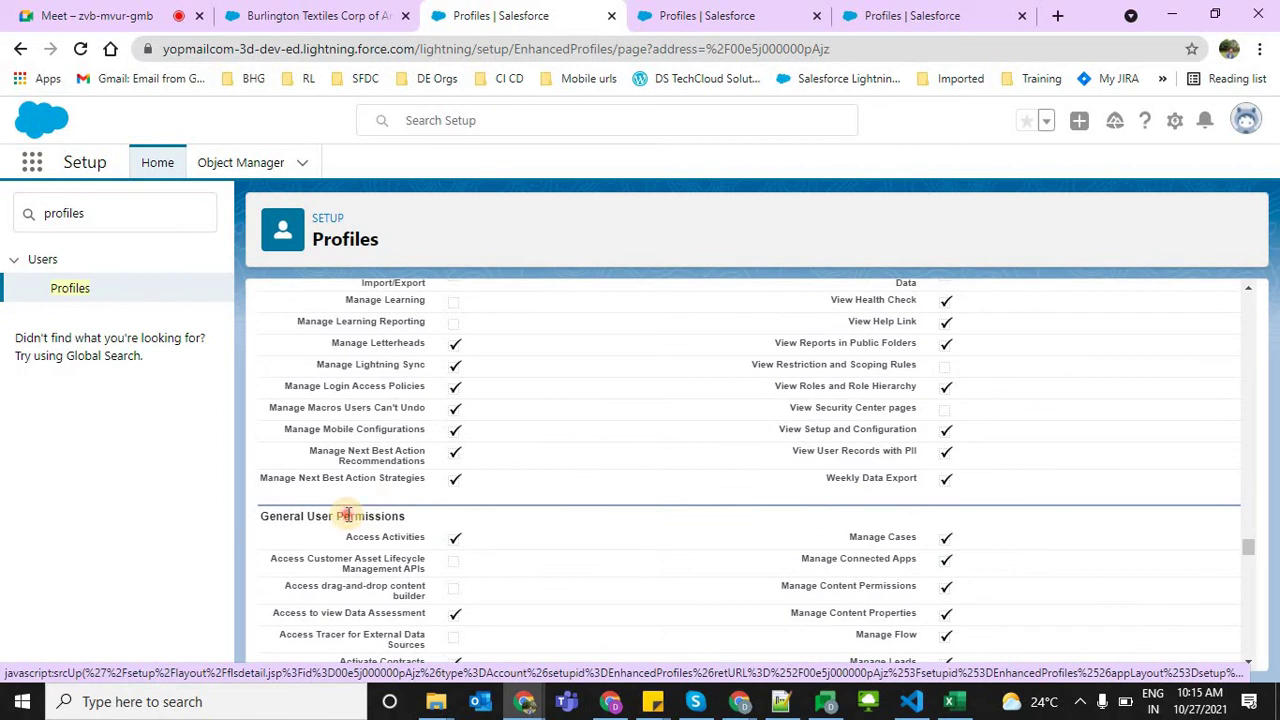
triple_click(346, 515)
mouse_move(1246, 550)
left_mouse_down()
mouse_move(1246, 588)
mouse_move(1243, 574)
left_mouse_up()
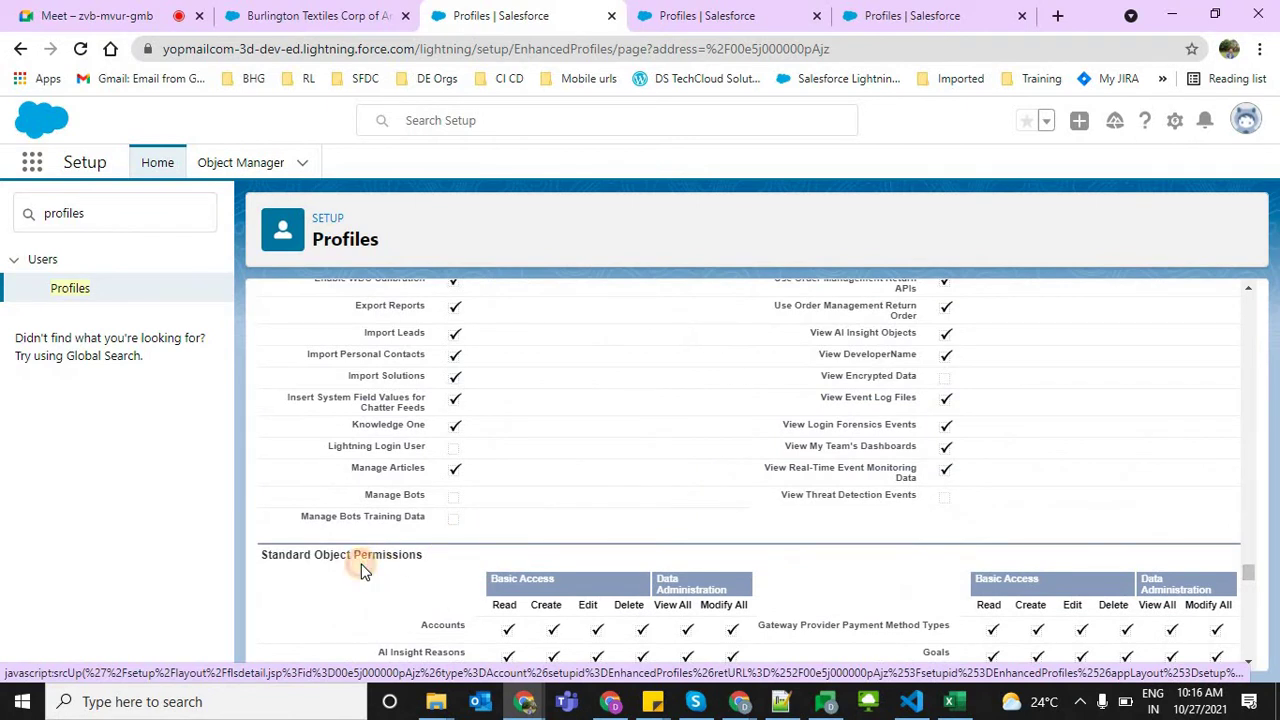
triple_click(362, 564)
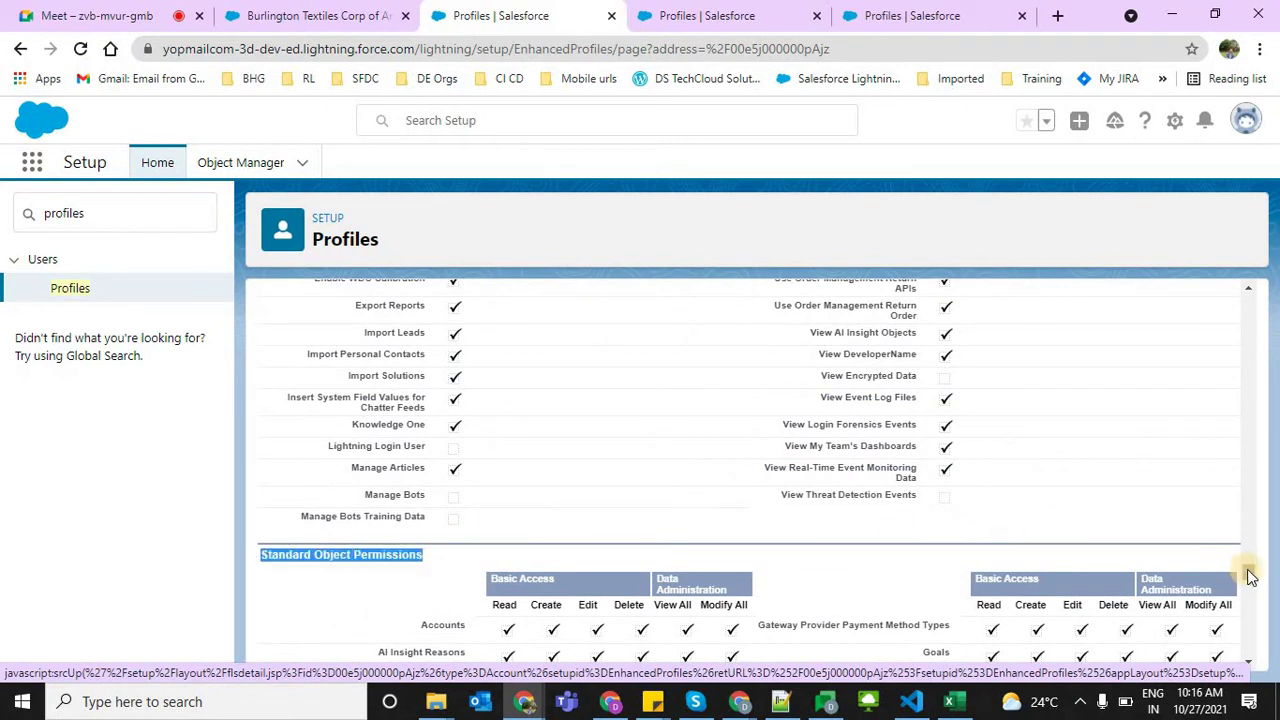
left_click_drag(1248, 576, 1256, 627)
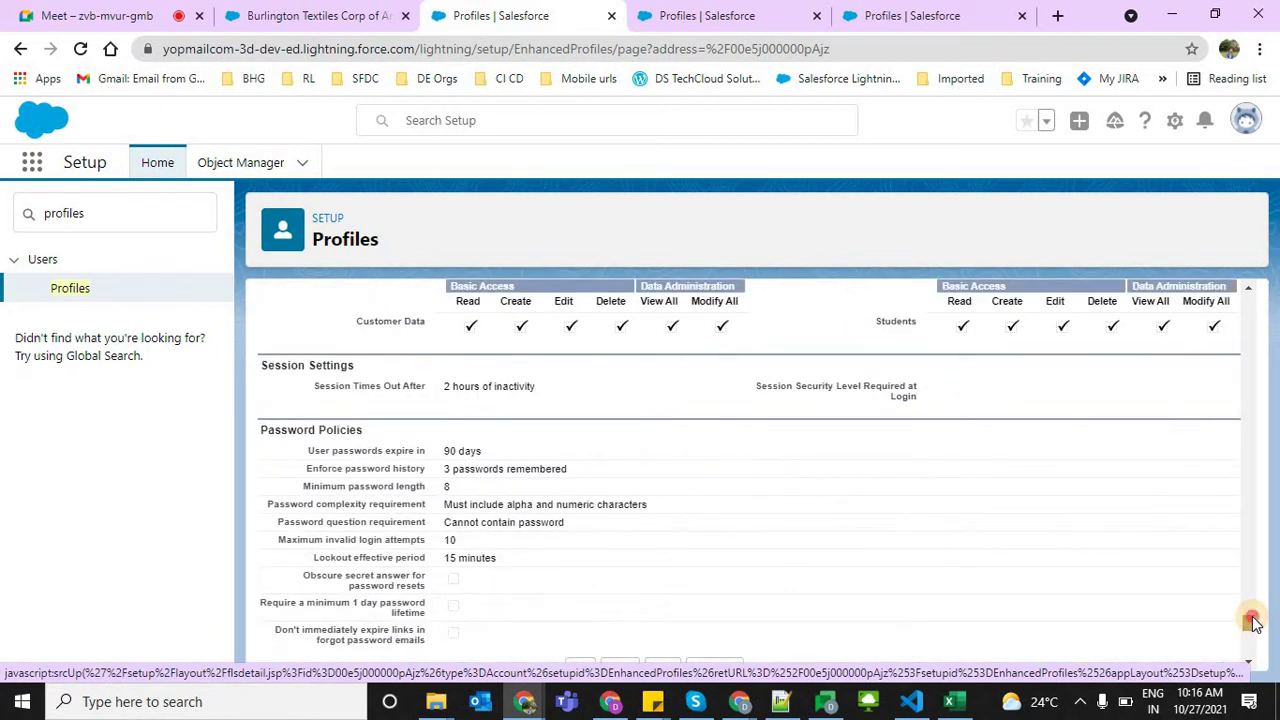
scroll(580, 423, "up", 1)
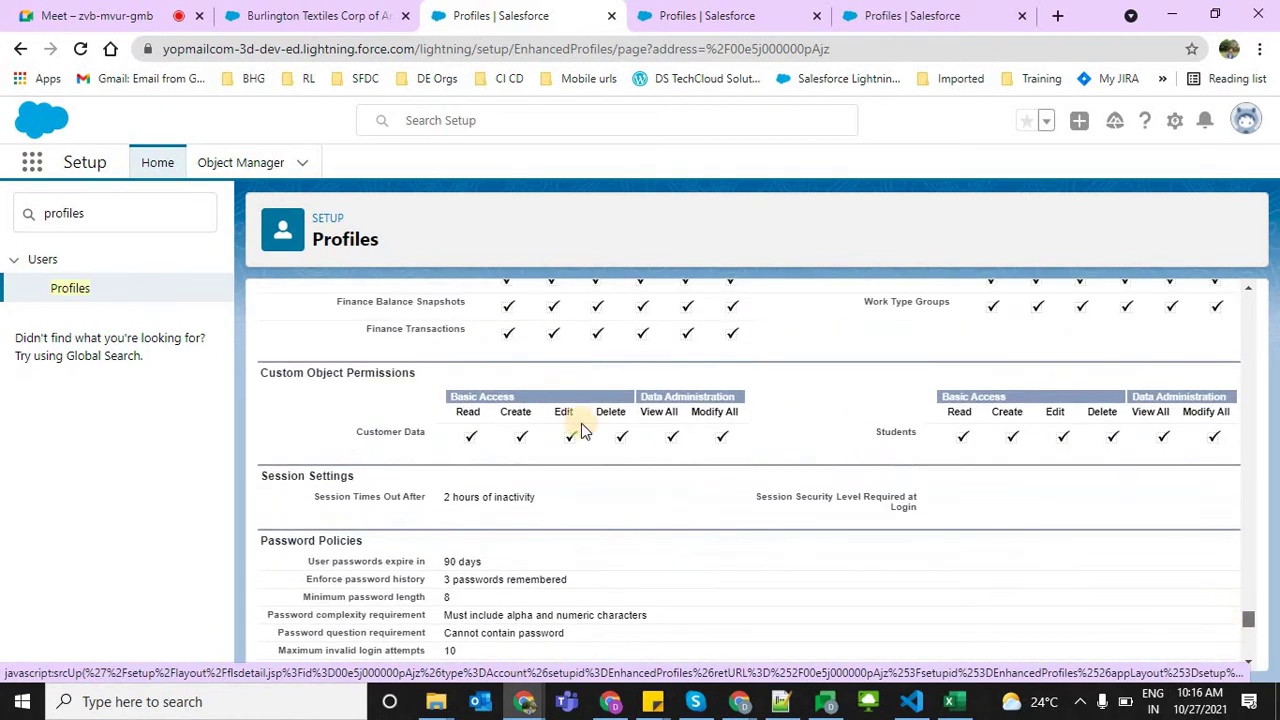
triple_click(341, 375)
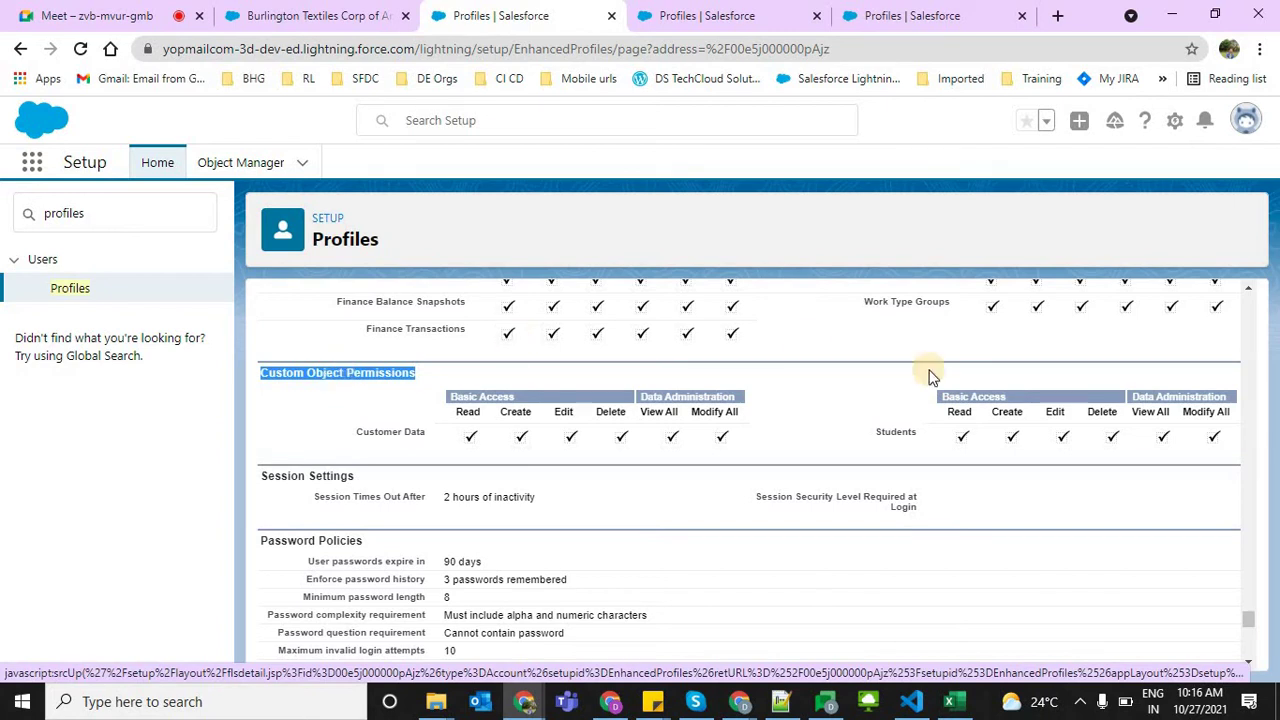
left_click_drag(1252, 622, 1245, 245)
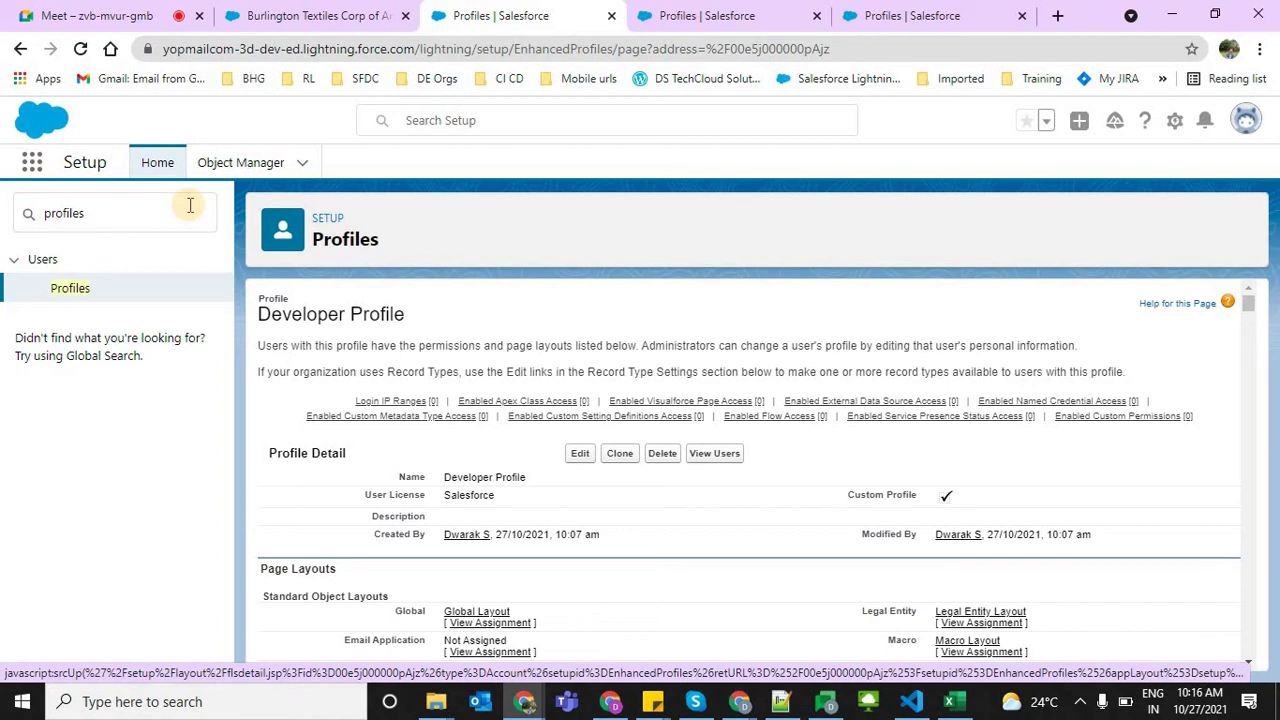
left_click(190, 205)
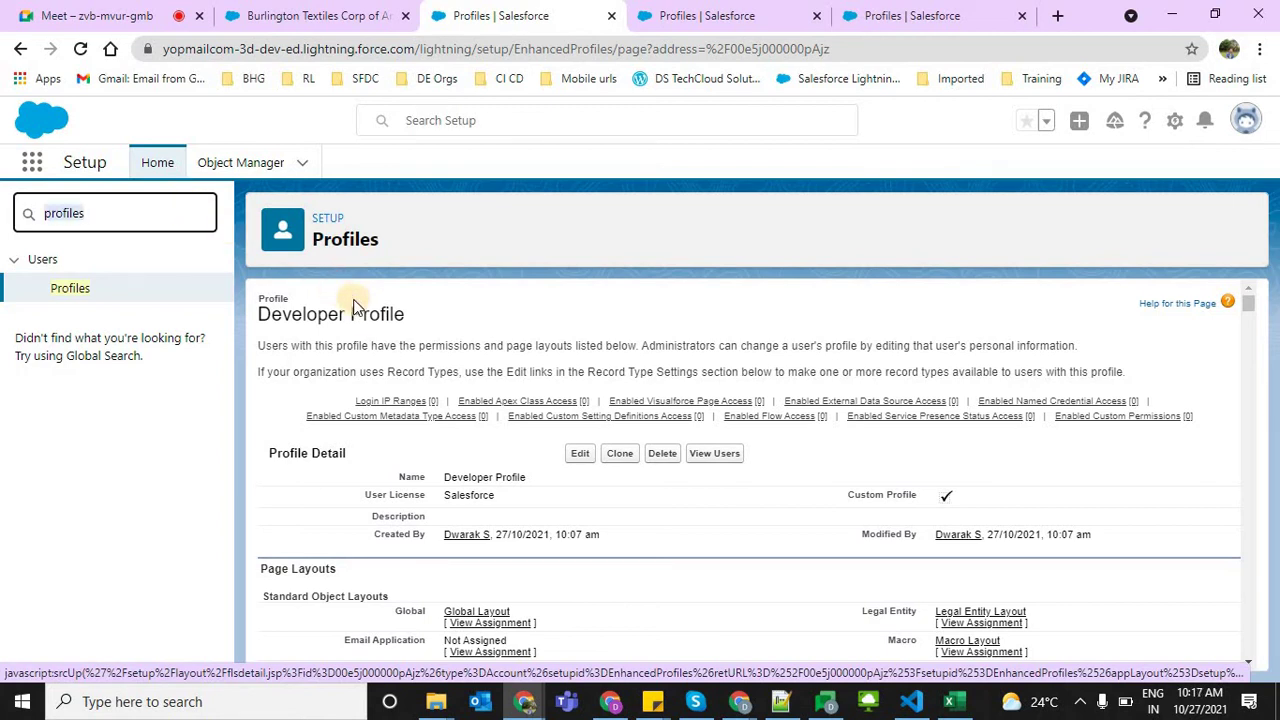
left_click(293, 446)
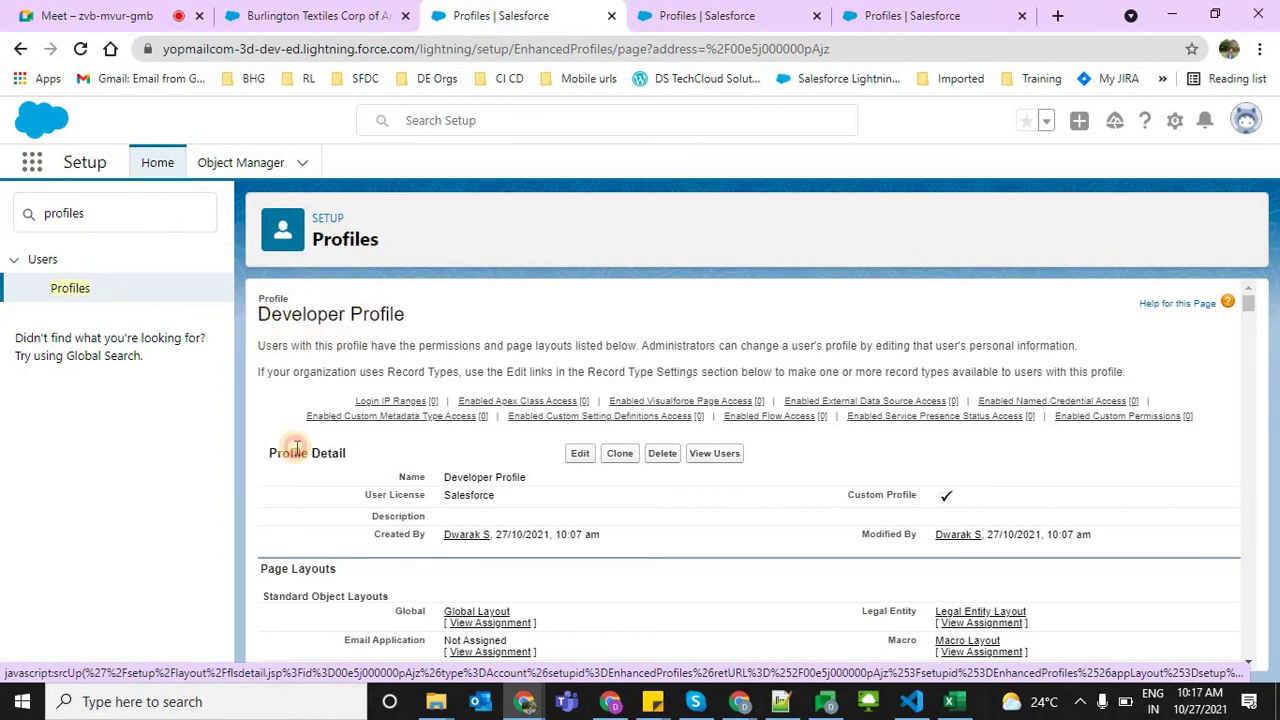
left_click_drag(262, 313, 412, 345)
left_click(568, 326)
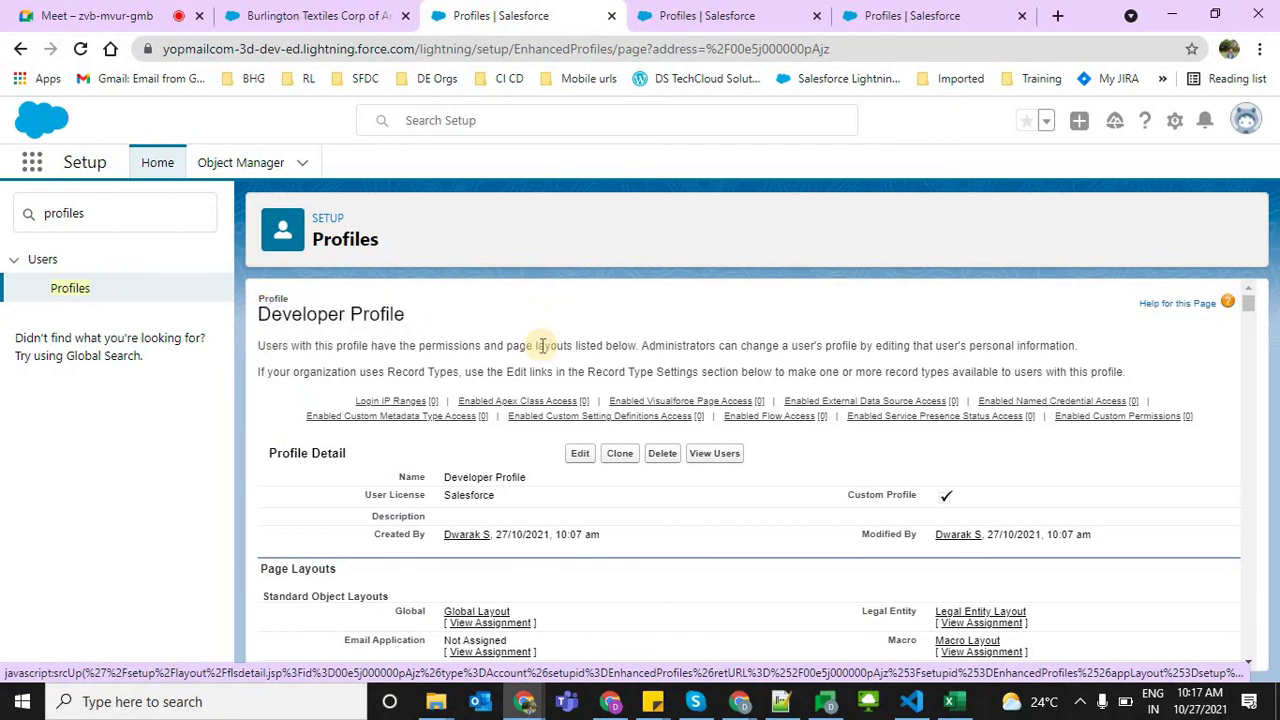
double_click(114, 208)
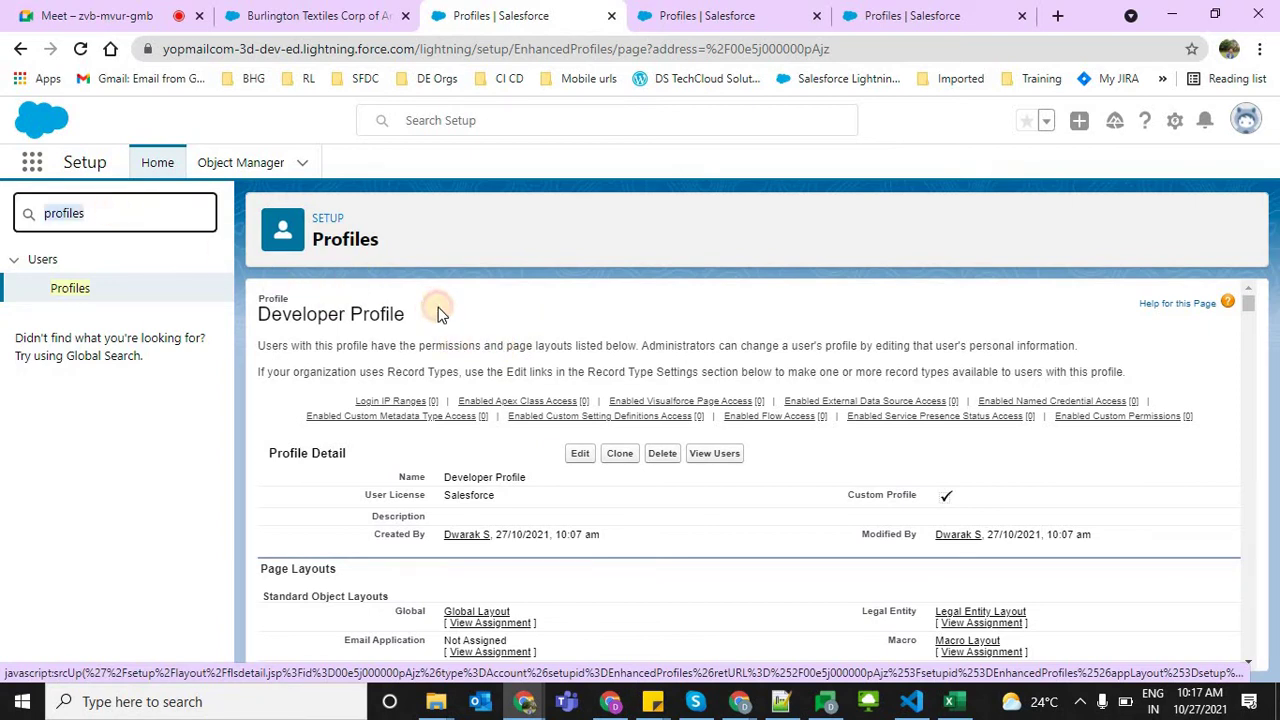
left_click(358, 315)
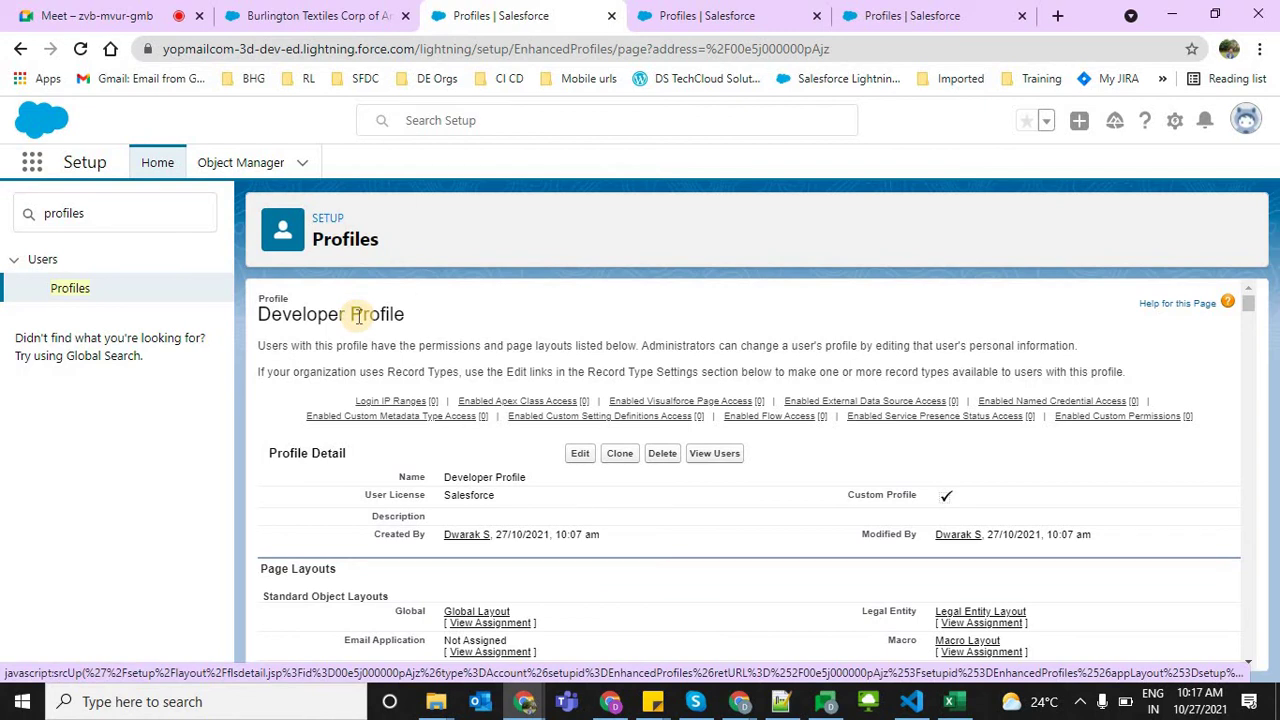
left_click_drag(270, 310, 405, 315)
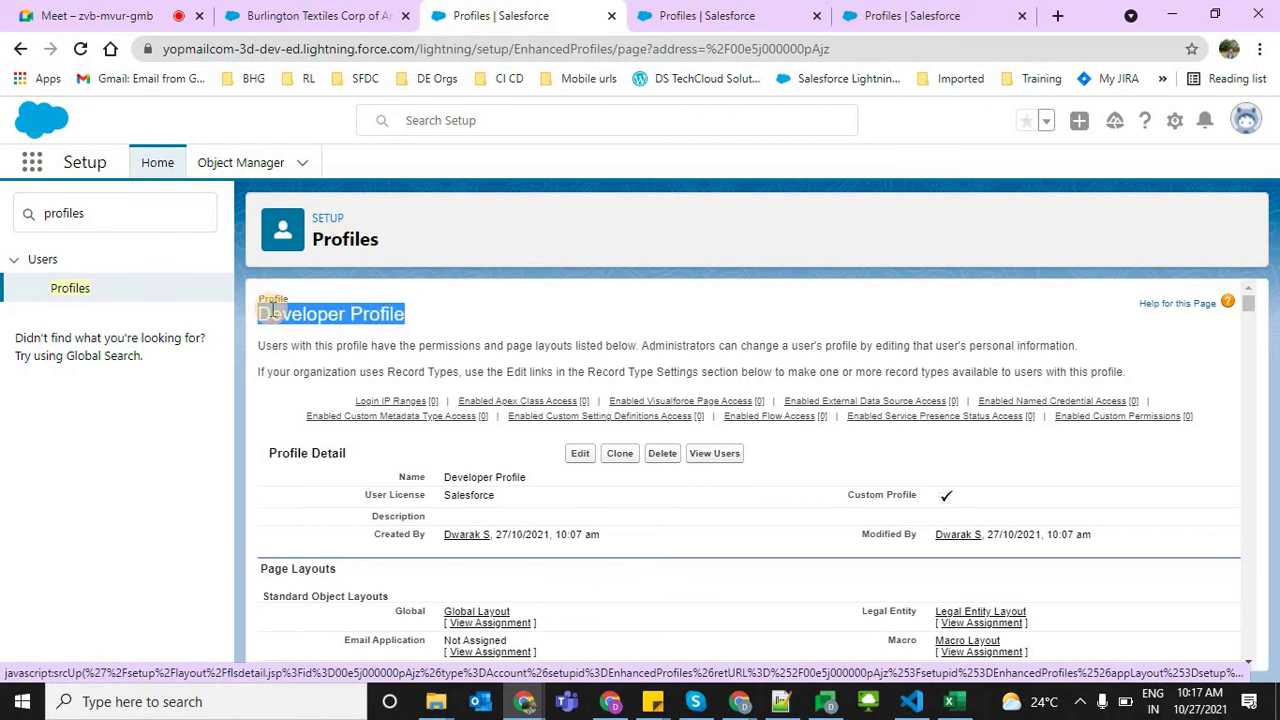
left_click(521, 484)
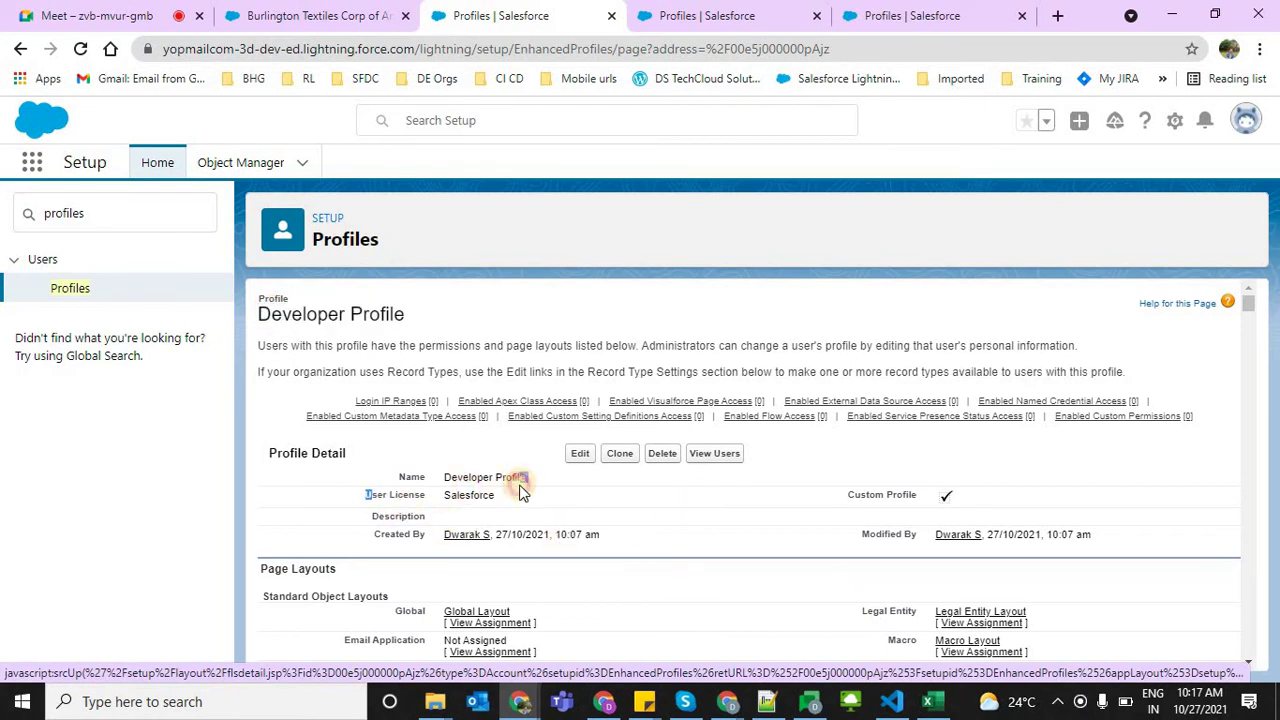
left_click_drag(521, 484, 290, 565)
triple_click(290, 565)
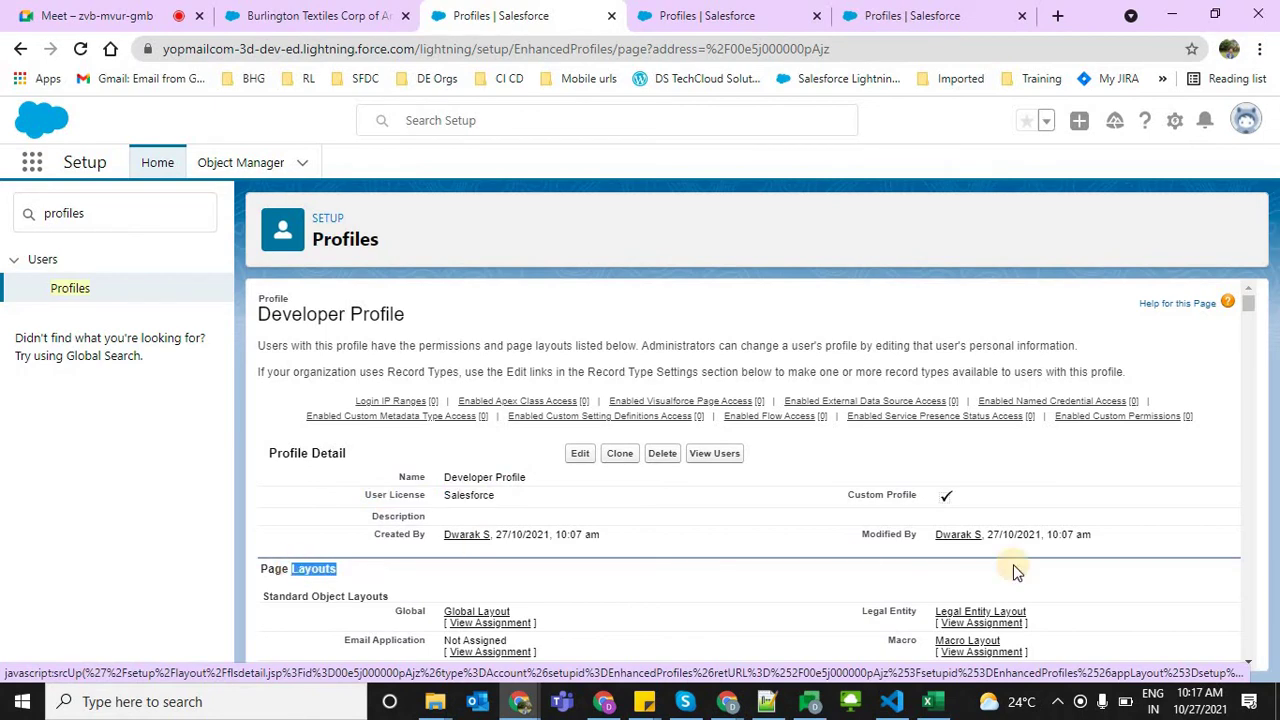
left_click_drag(1258, 312, 1252, 362)
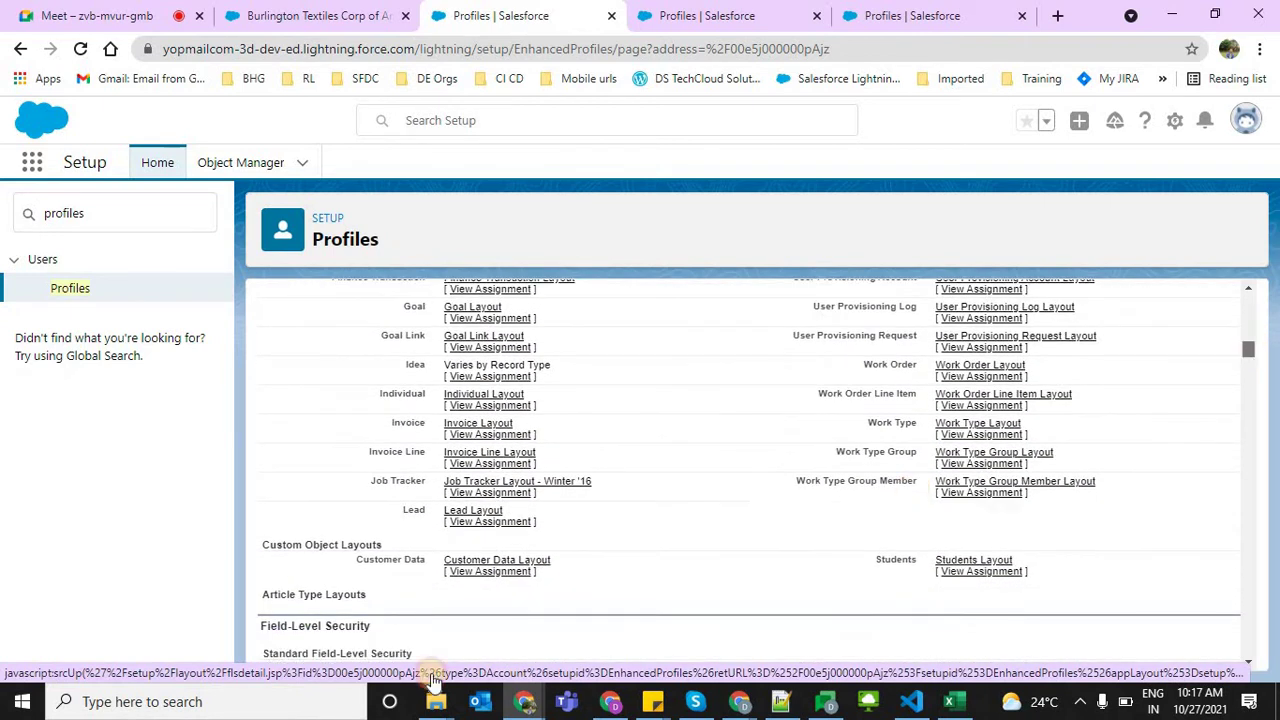
left_click_drag(267, 625, 840, 635)
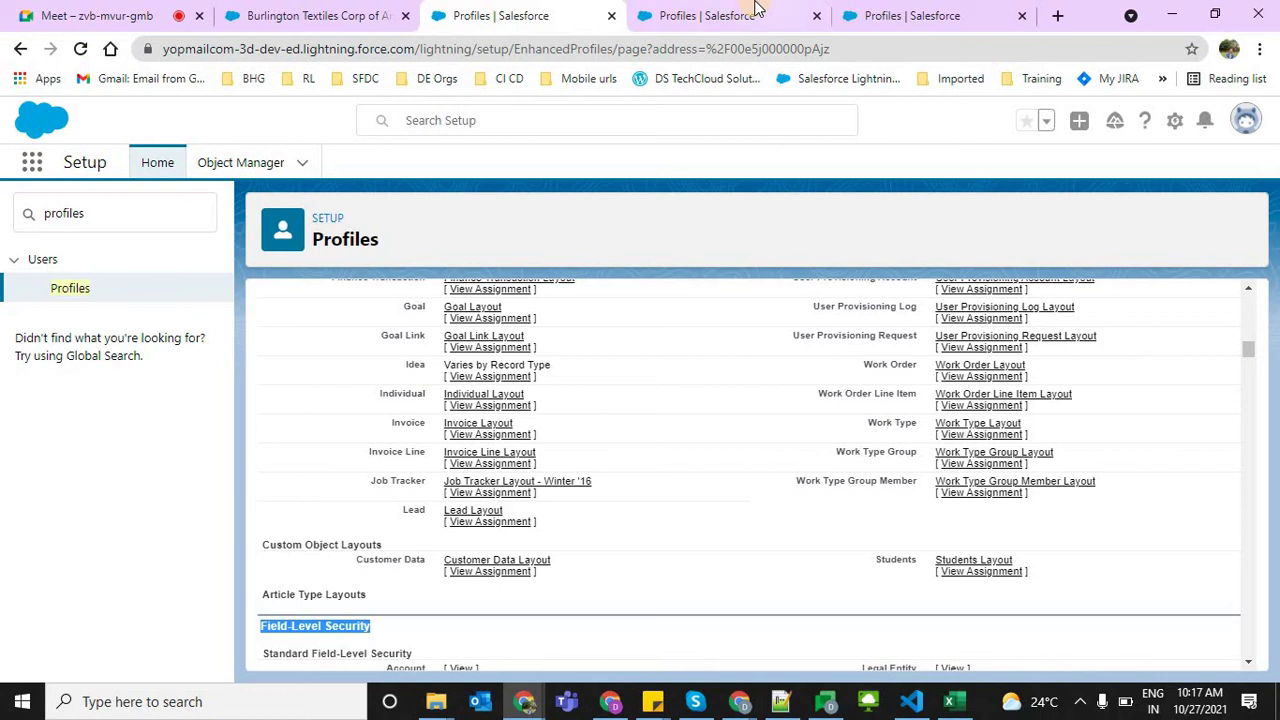
Review the Chatter Free User profile, highlighting its title and Chatter Free license, and scroll its permissions
left_click(950, 12)
left_click_drag(1257, 367, 479, 306)
triple_click(479, 306)
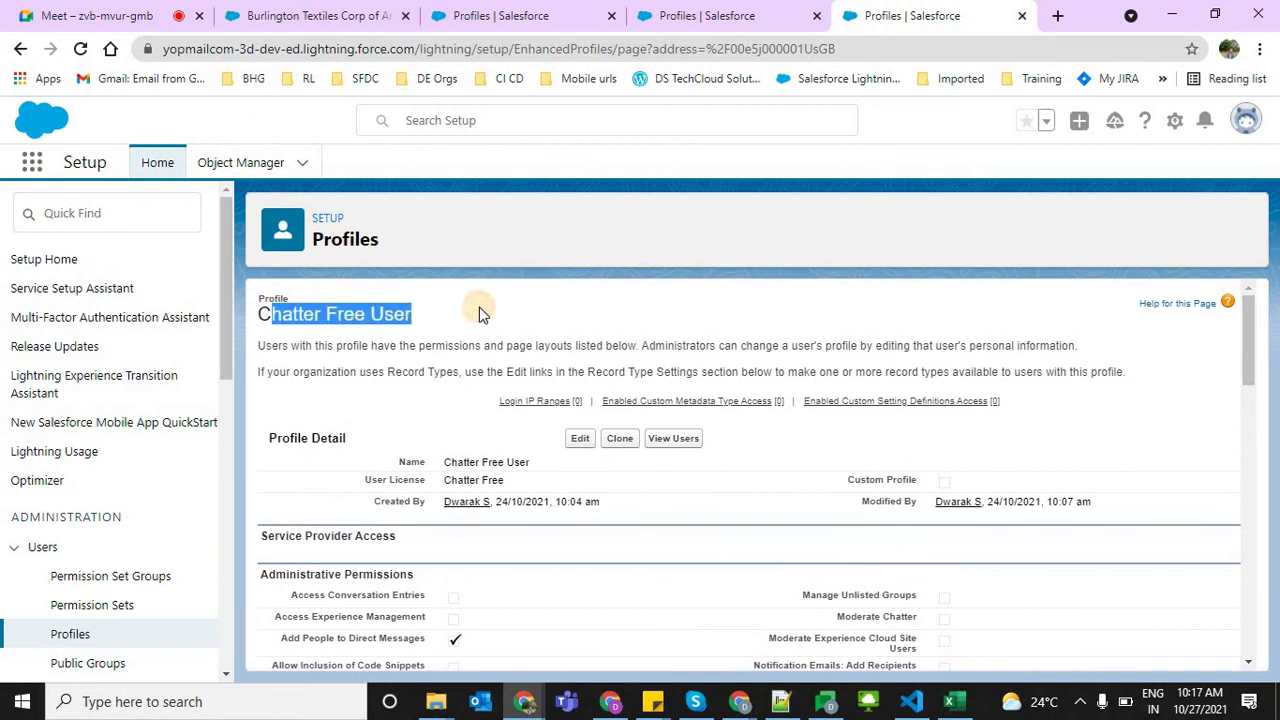
left_click(1268, 326)
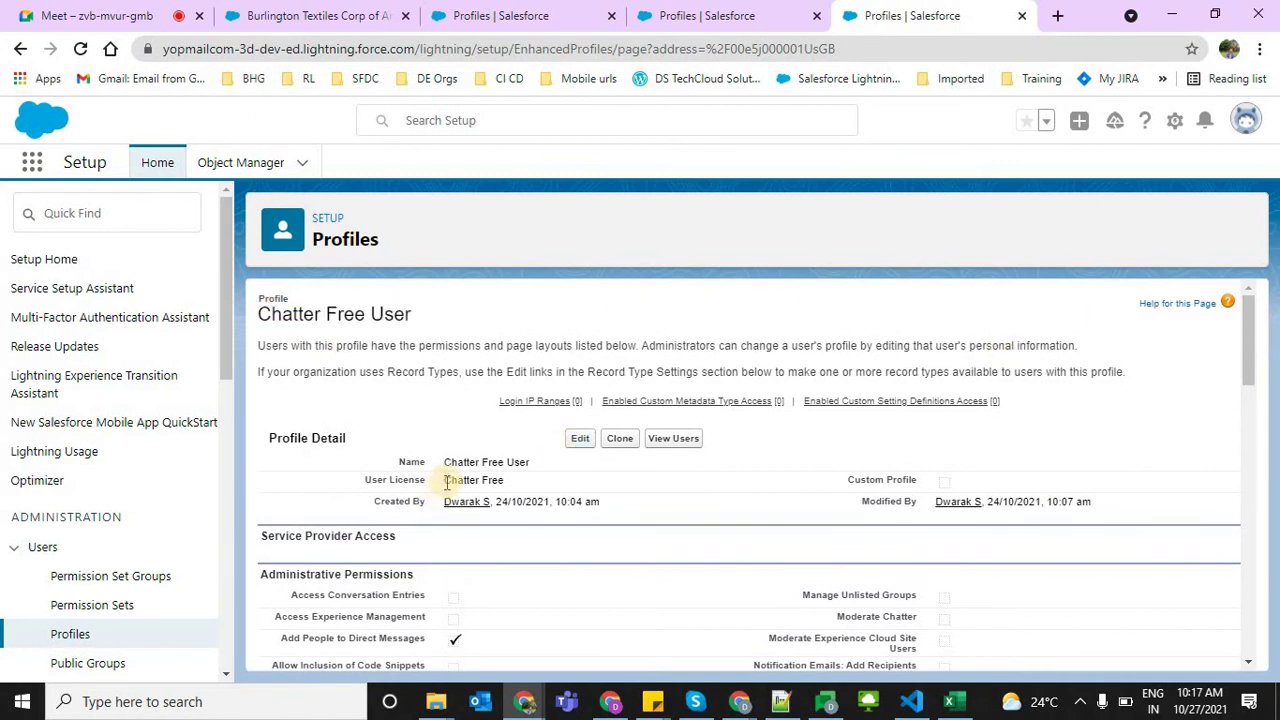
left_click_drag(444, 480, 552, 478)
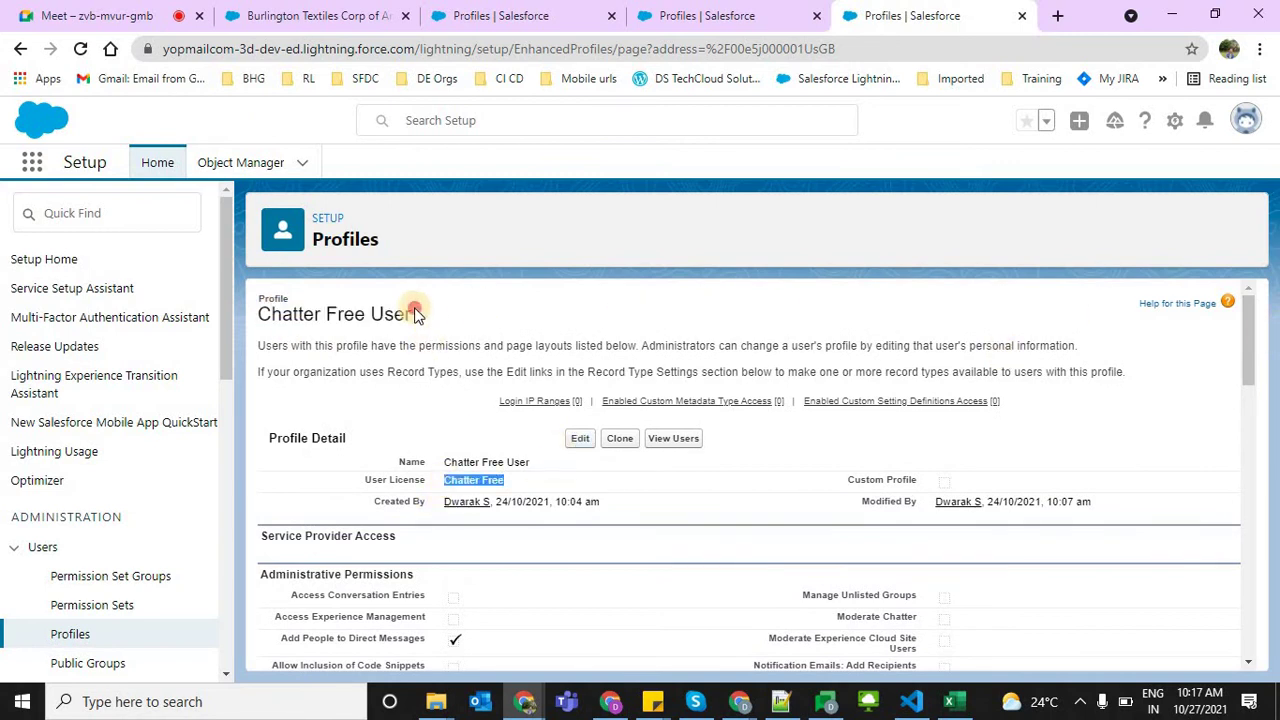
left_click_drag(410, 314, 257, 311)
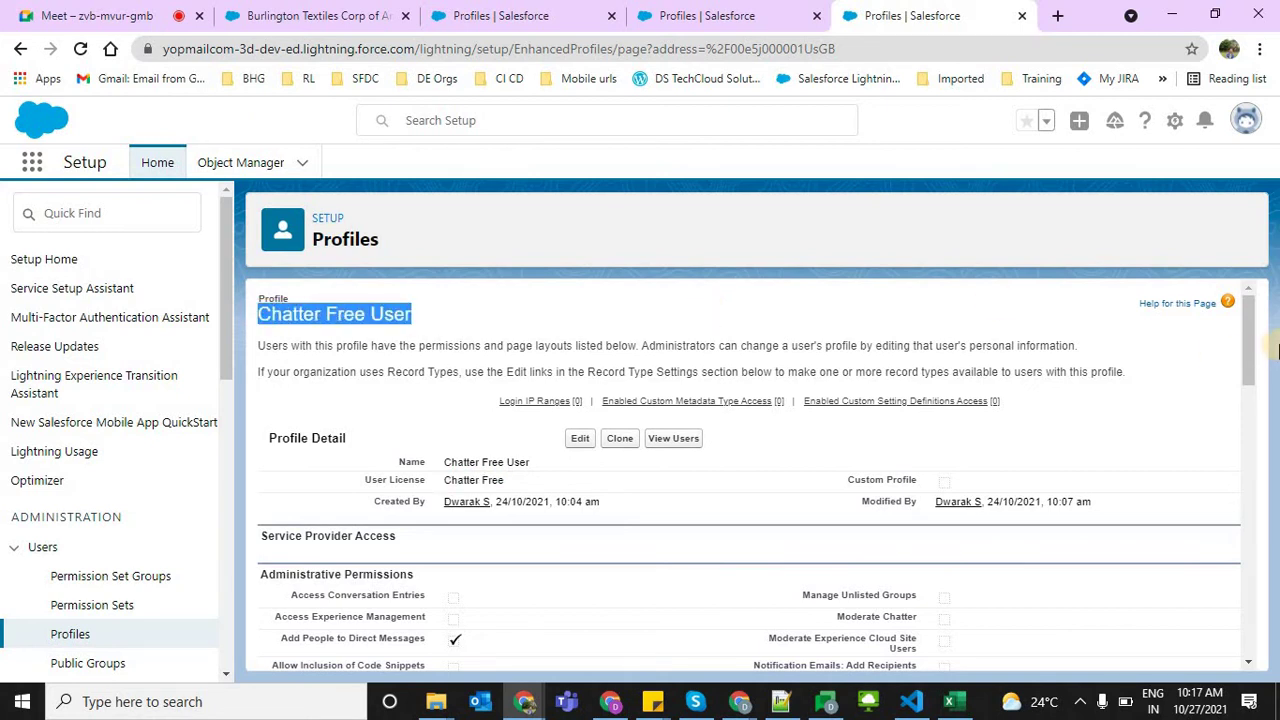
left_click(1255, 339)
left_click_drag(1255, 339, 1254, 386)
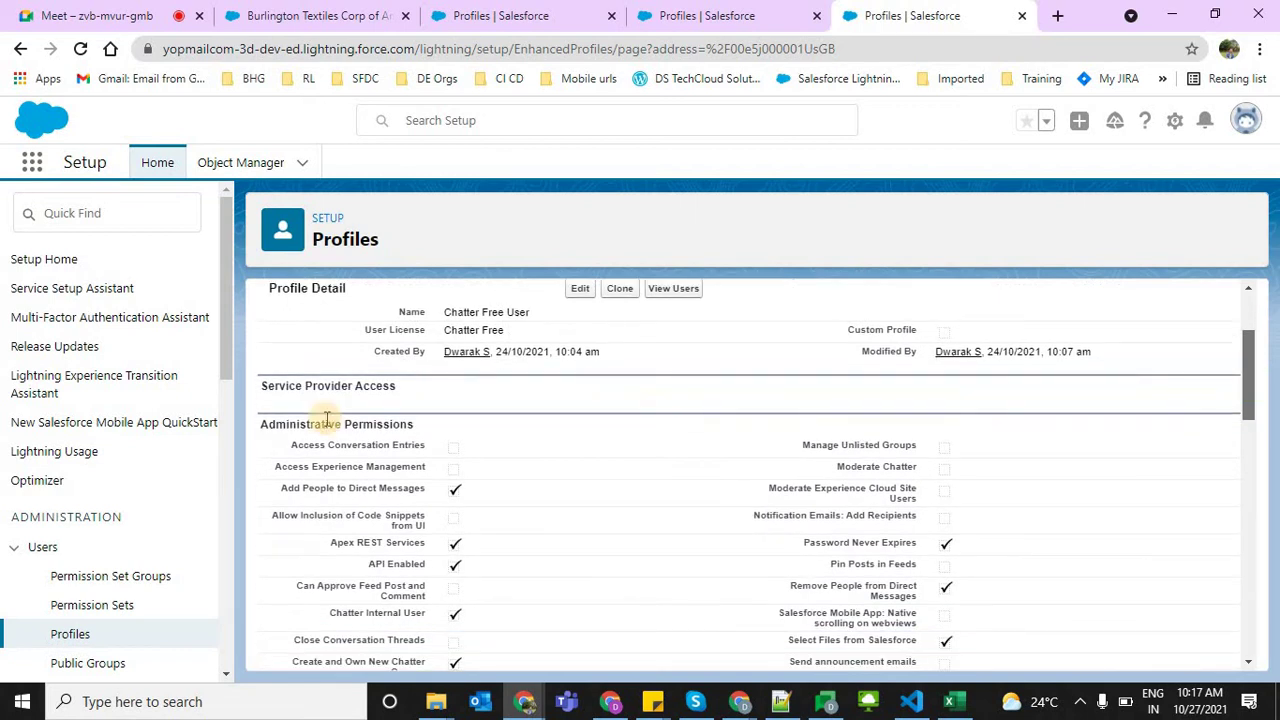
left_click_drag(268, 385, 542, 450)
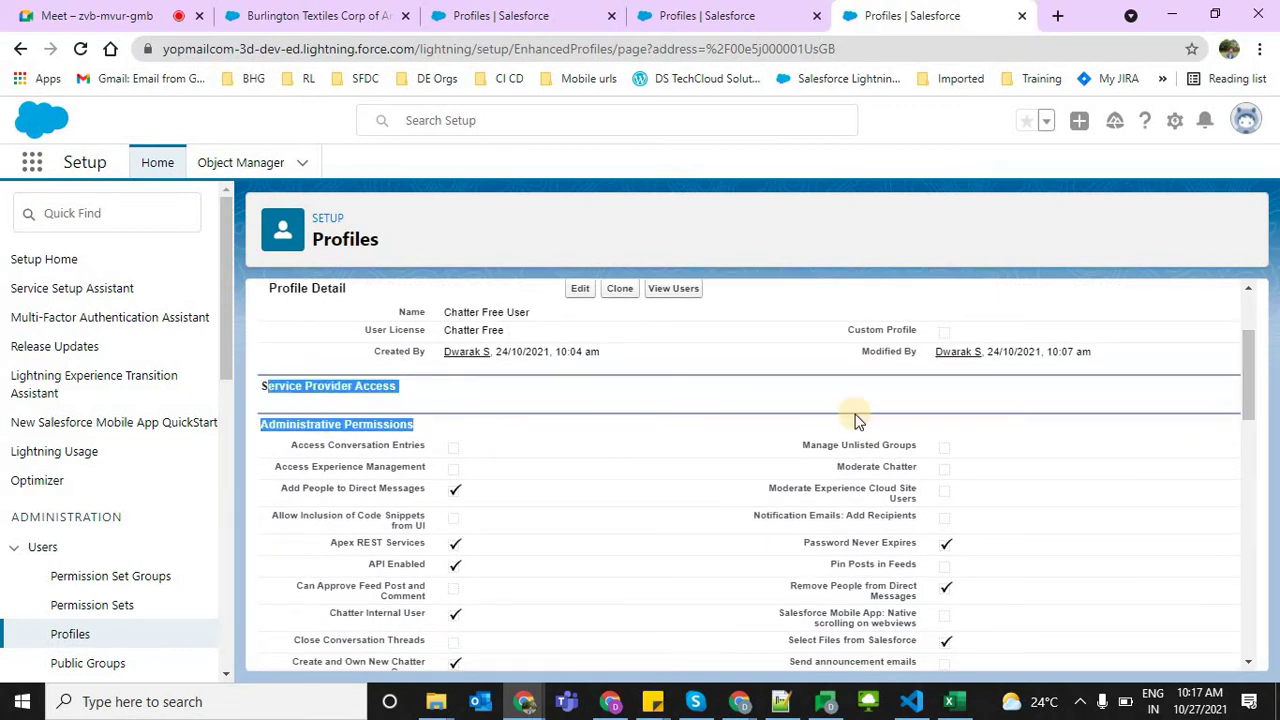
left_click(851, 420)
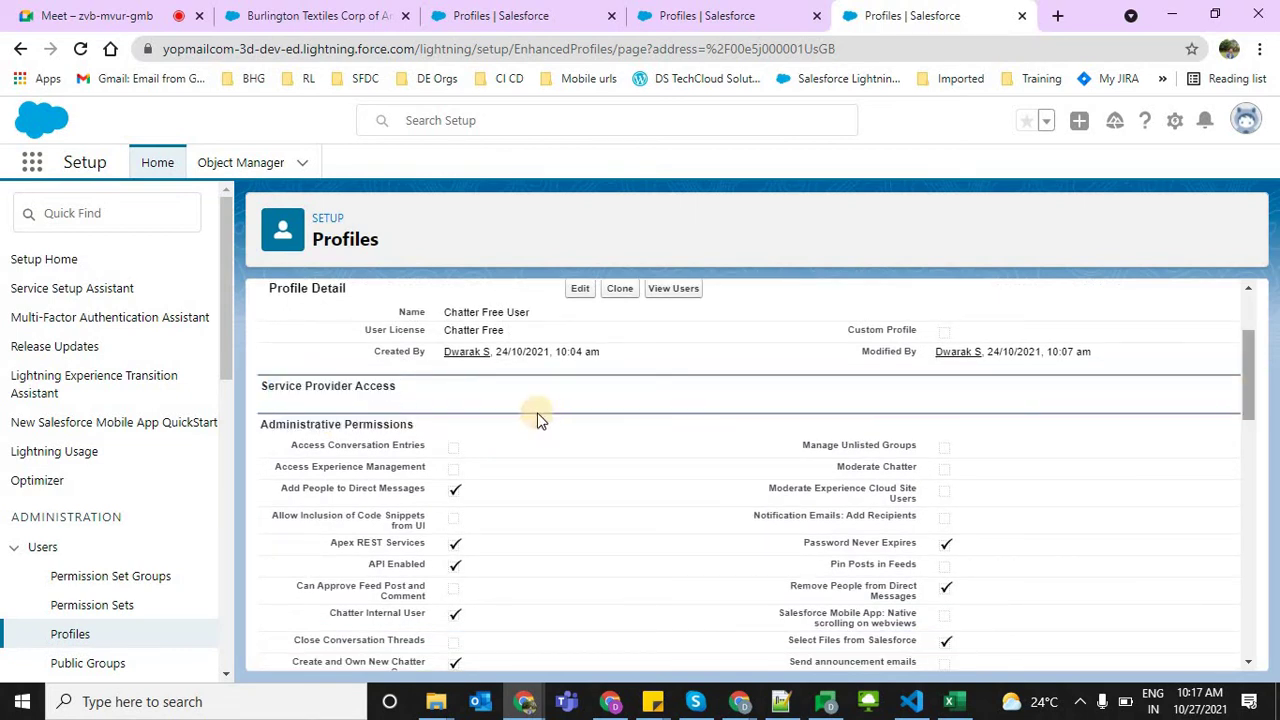
left_click_drag(277, 428, 725, 48)
Highlight the Developer Profile title and its Salesforce license, briefly comparing the Manager Profile tab
left_click(505, 17)
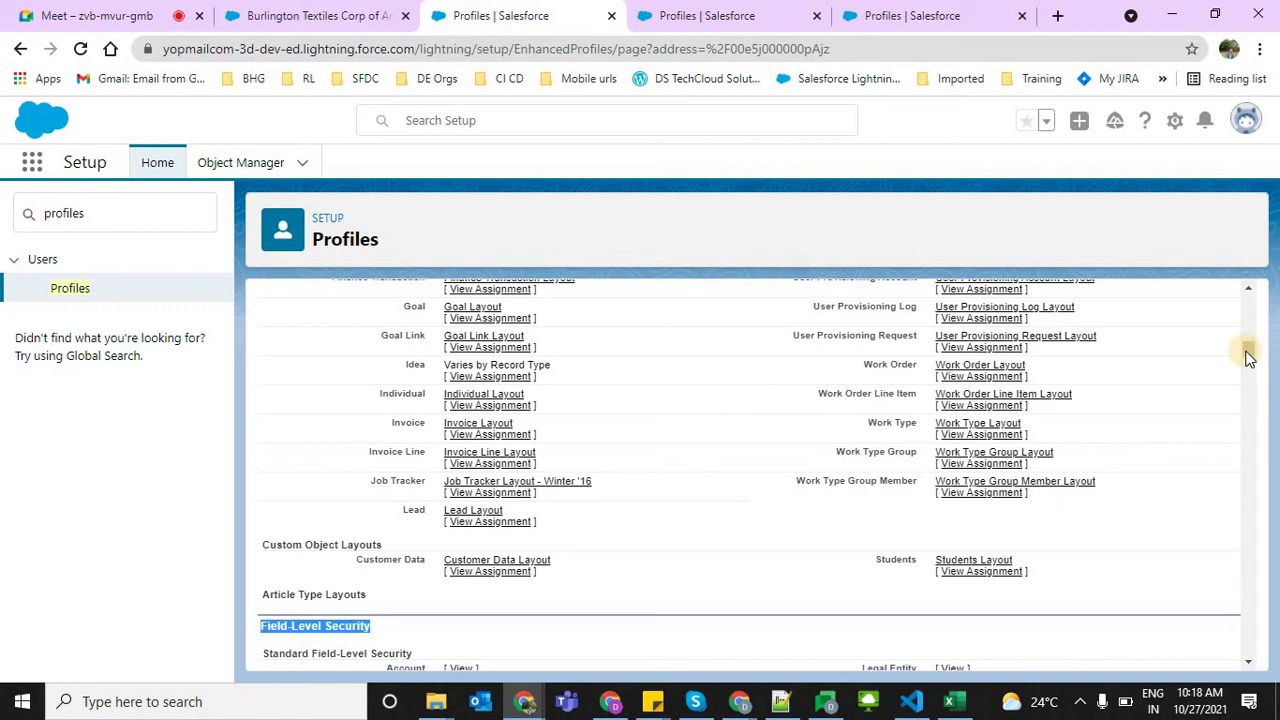
left_click_drag(1247, 358, 1249, 286)
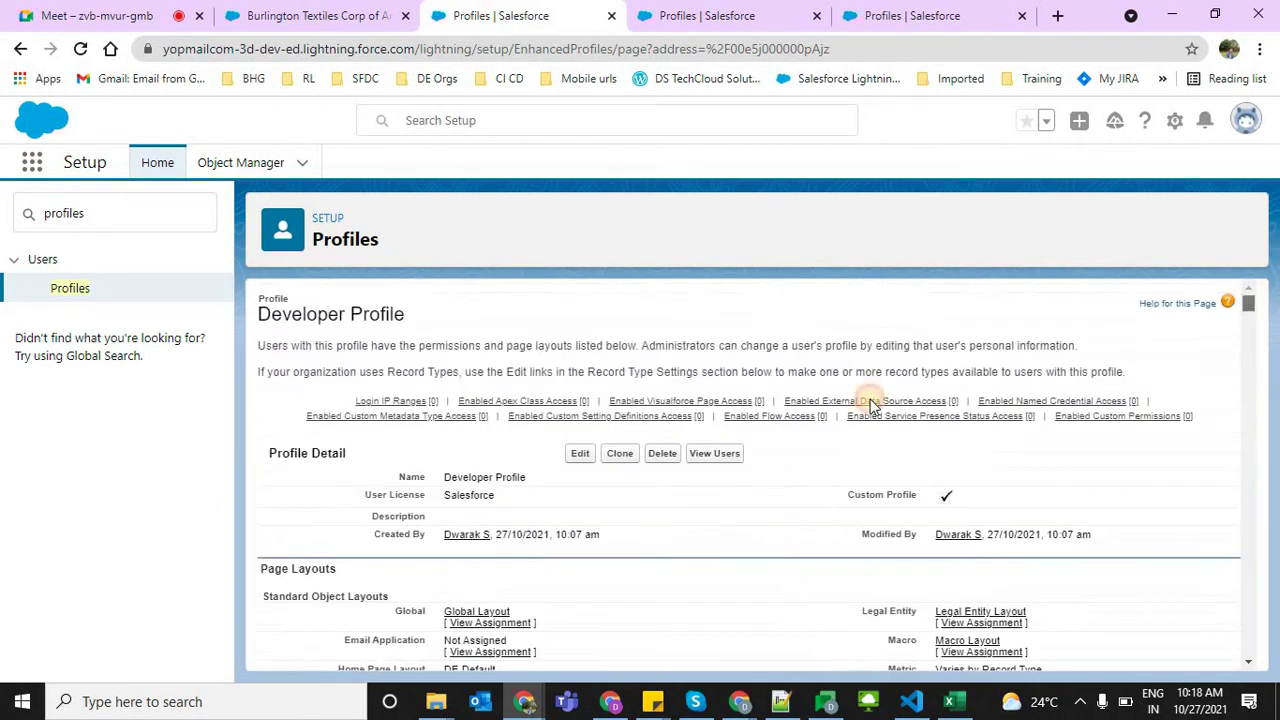
triple_click(365, 318)
double_click(483, 494)
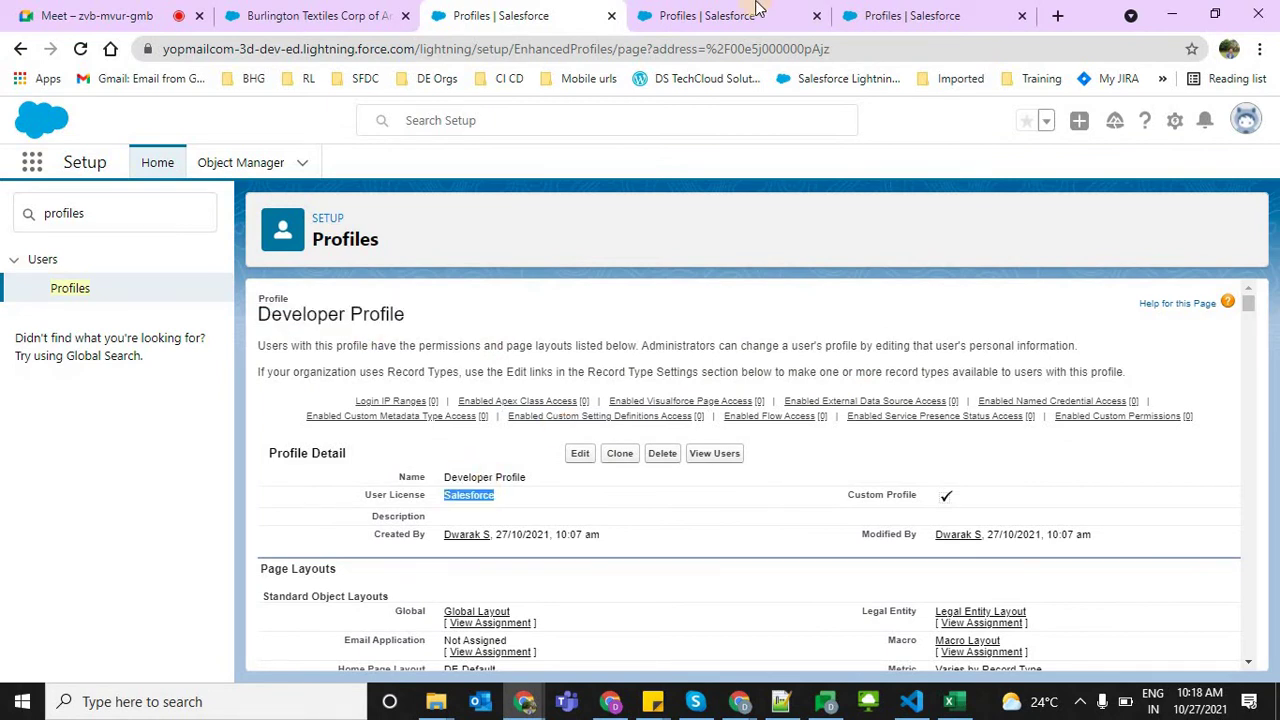
key("ctrl+Tab")
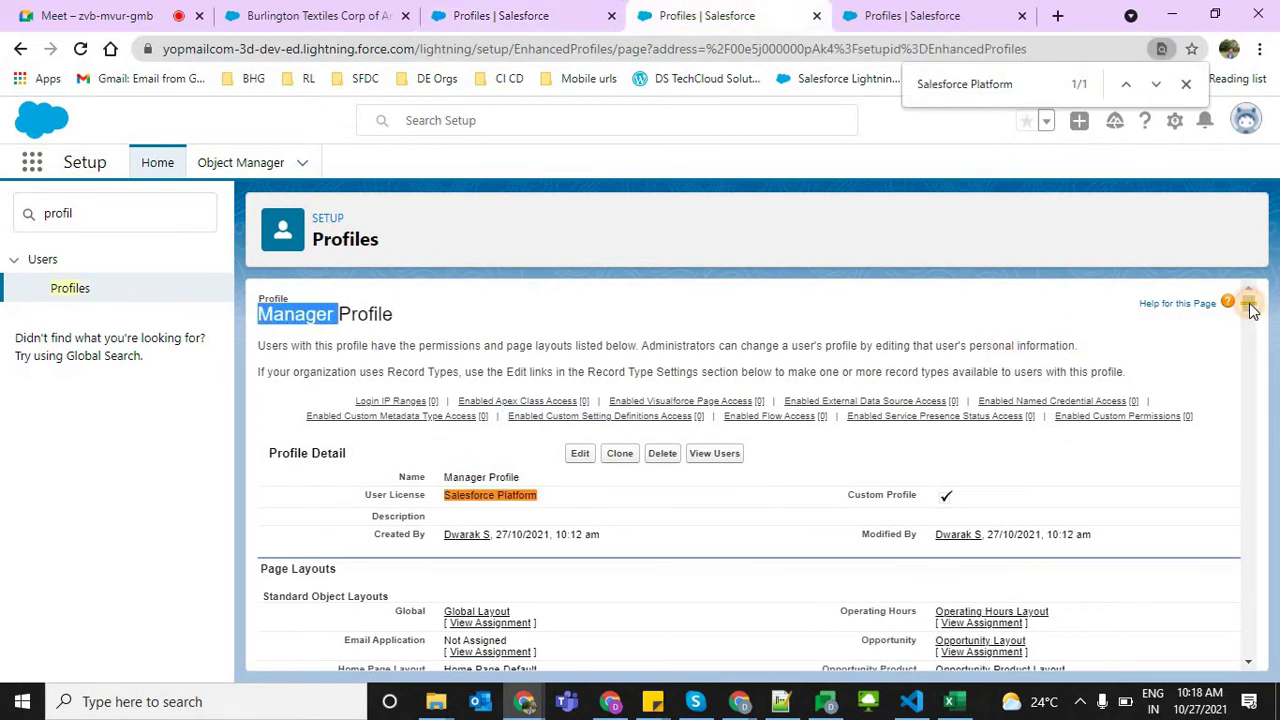
scroll(1183, 297, "down", 2)
key("ctrl+shift+Tab")
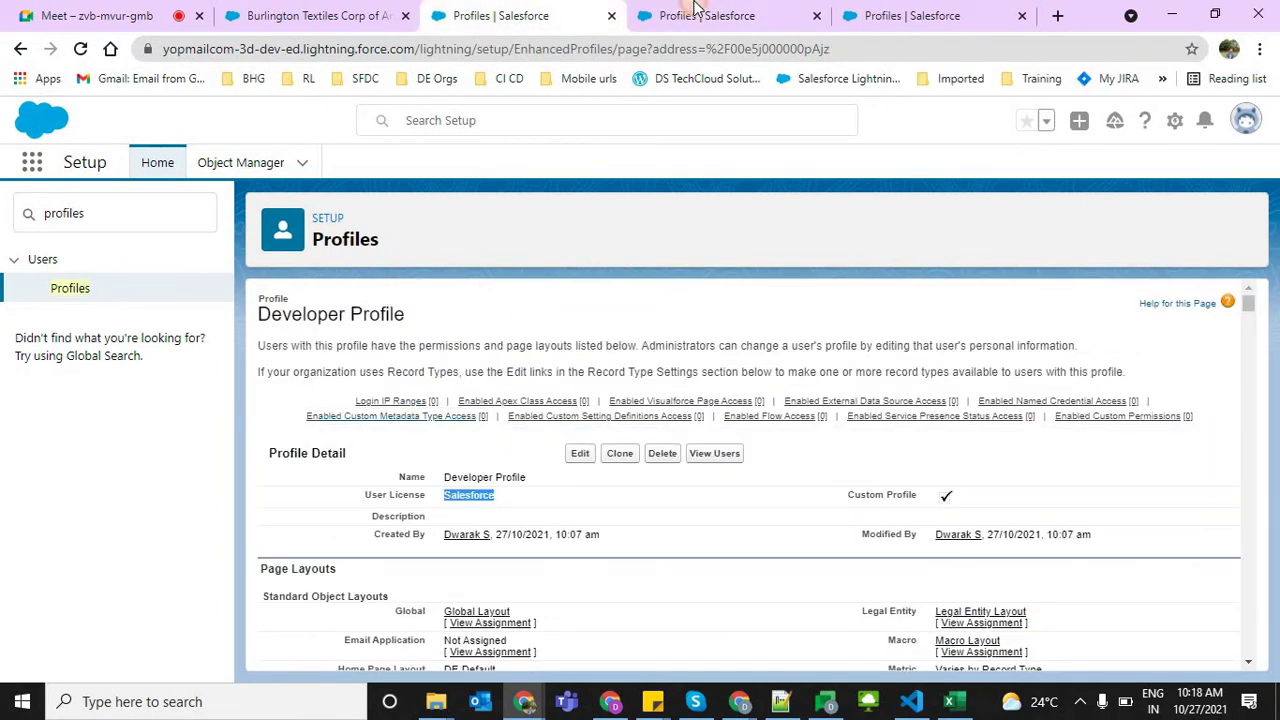
Point out the Manager Profile's Salesforce Platform license and Customer Data permissions, then return to Developer Profile
left_click(694, 12)
triple_click(460, 365)
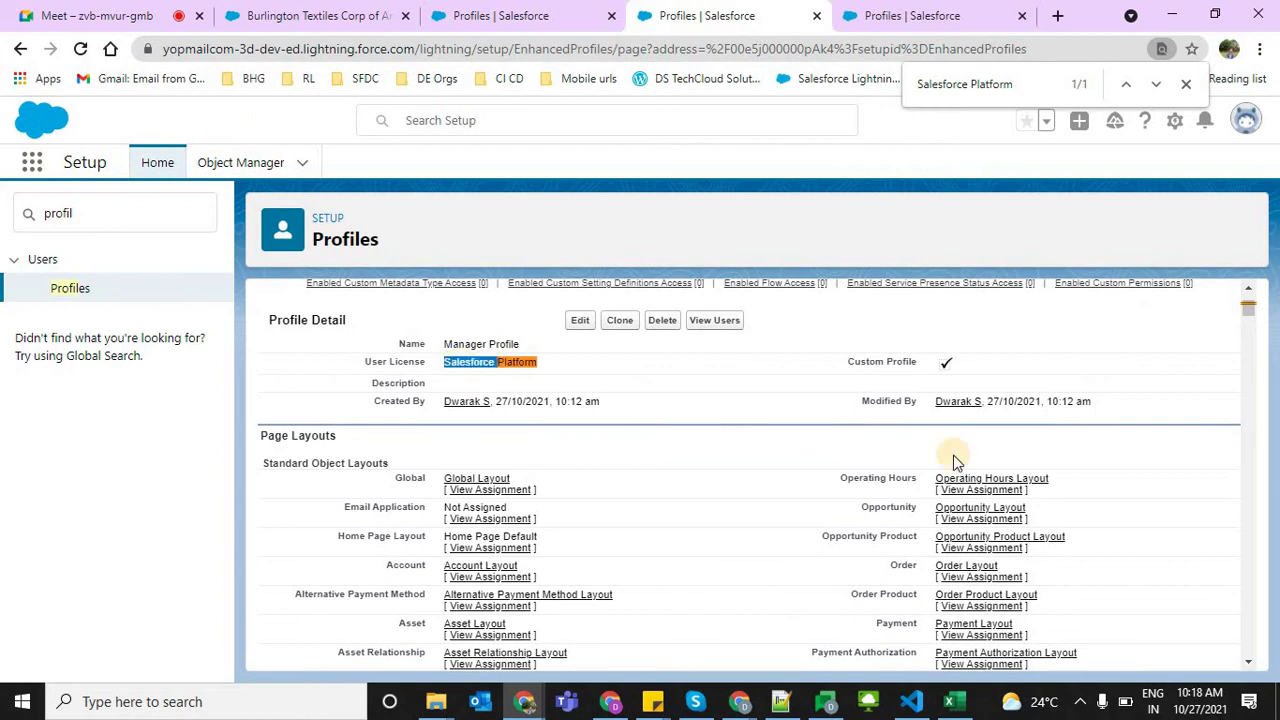
left_click_drag(1253, 311, 1258, 605)
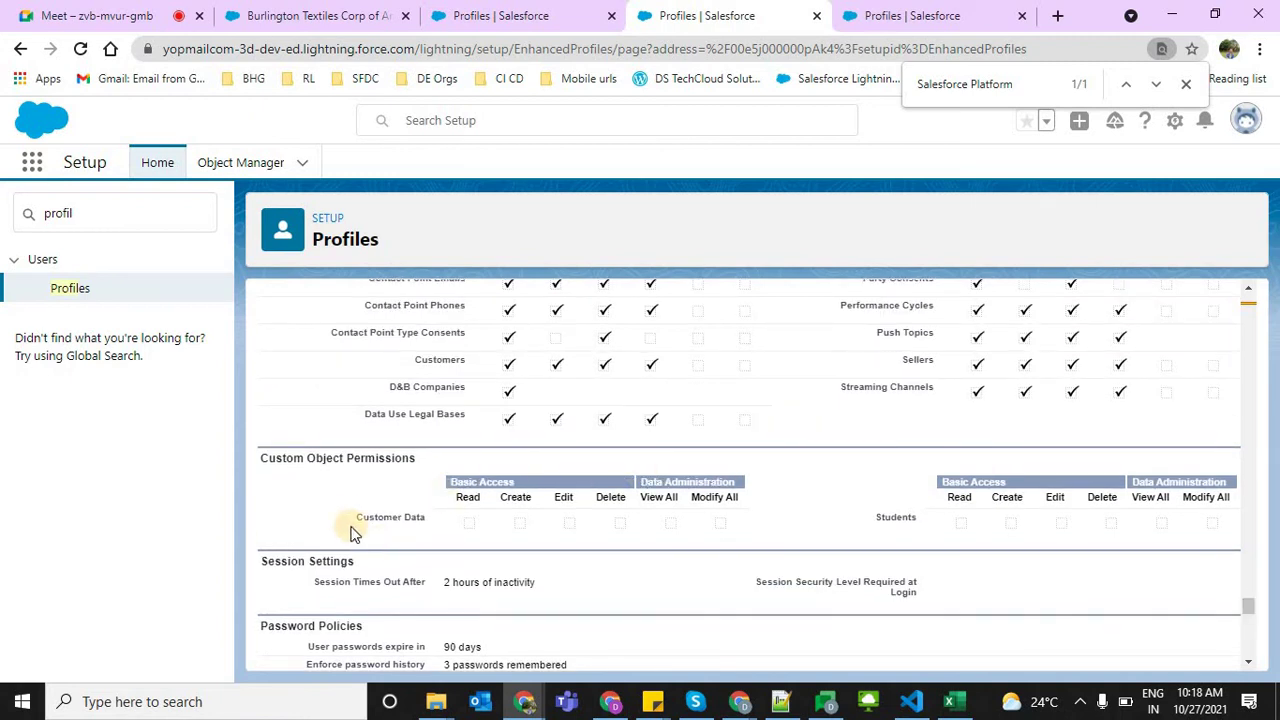
left_click_drag(374, 513, 425, 515)
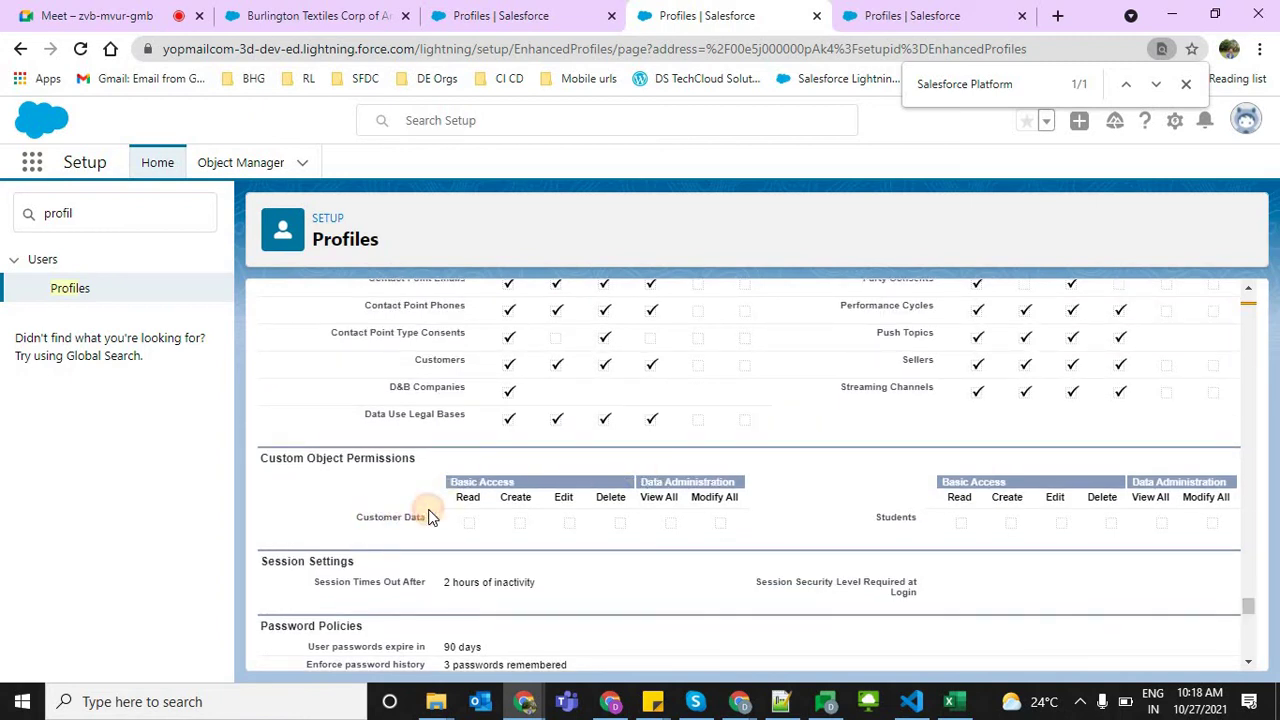
double_click(360, 460)
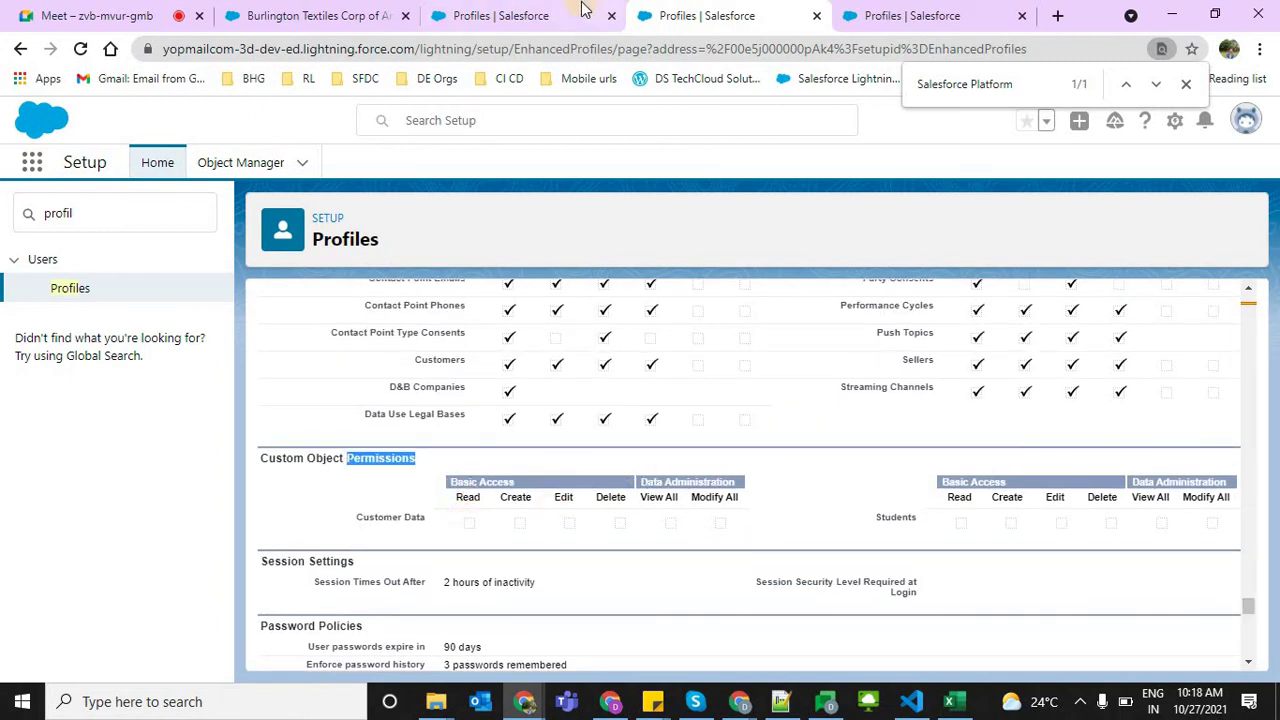
key("ctrl+Page_Up")
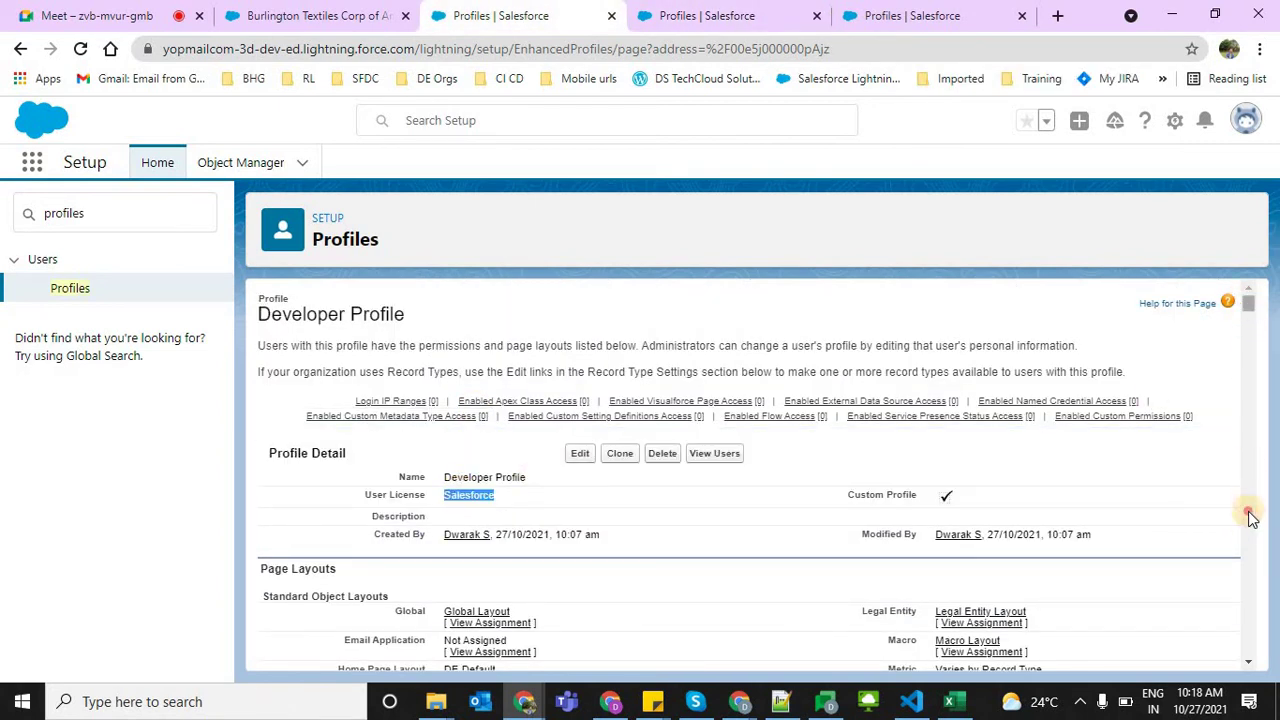
left_click_drag(1250, 516, 1229, 452)
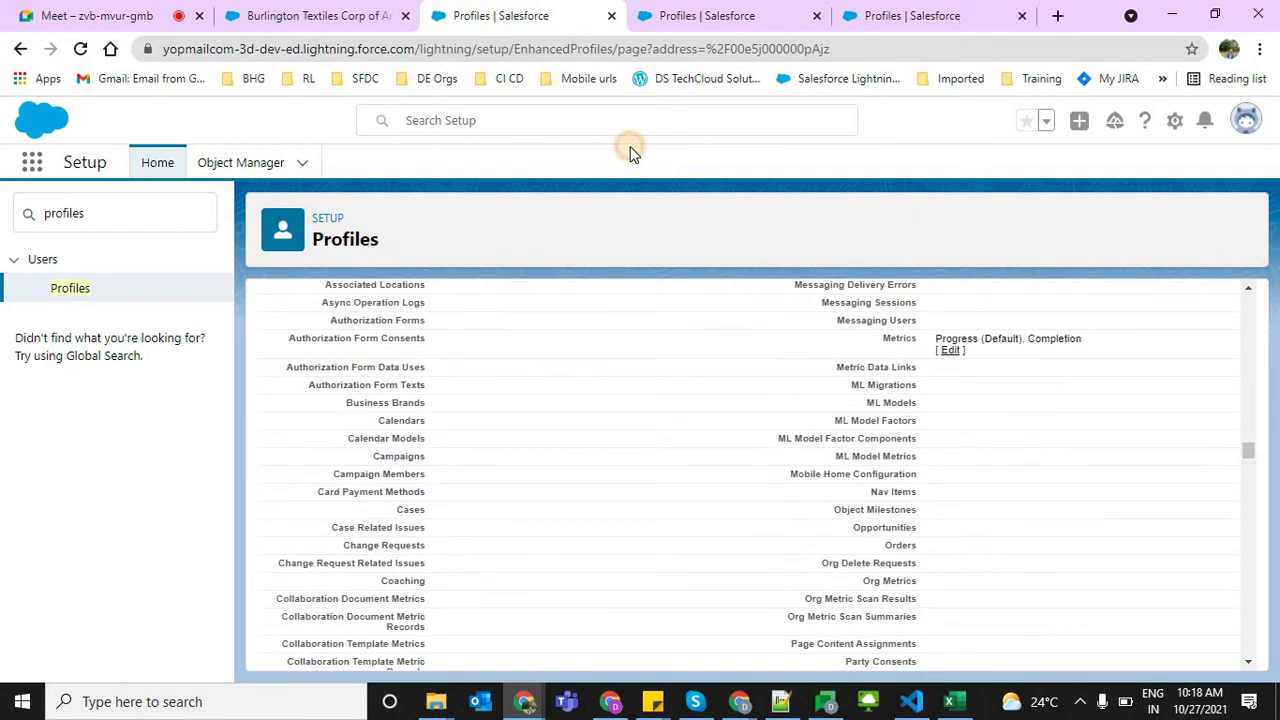
Compare the Chatter Free license, then go back to Developer Profile and select the Quick Find text
left_click(929, 10)
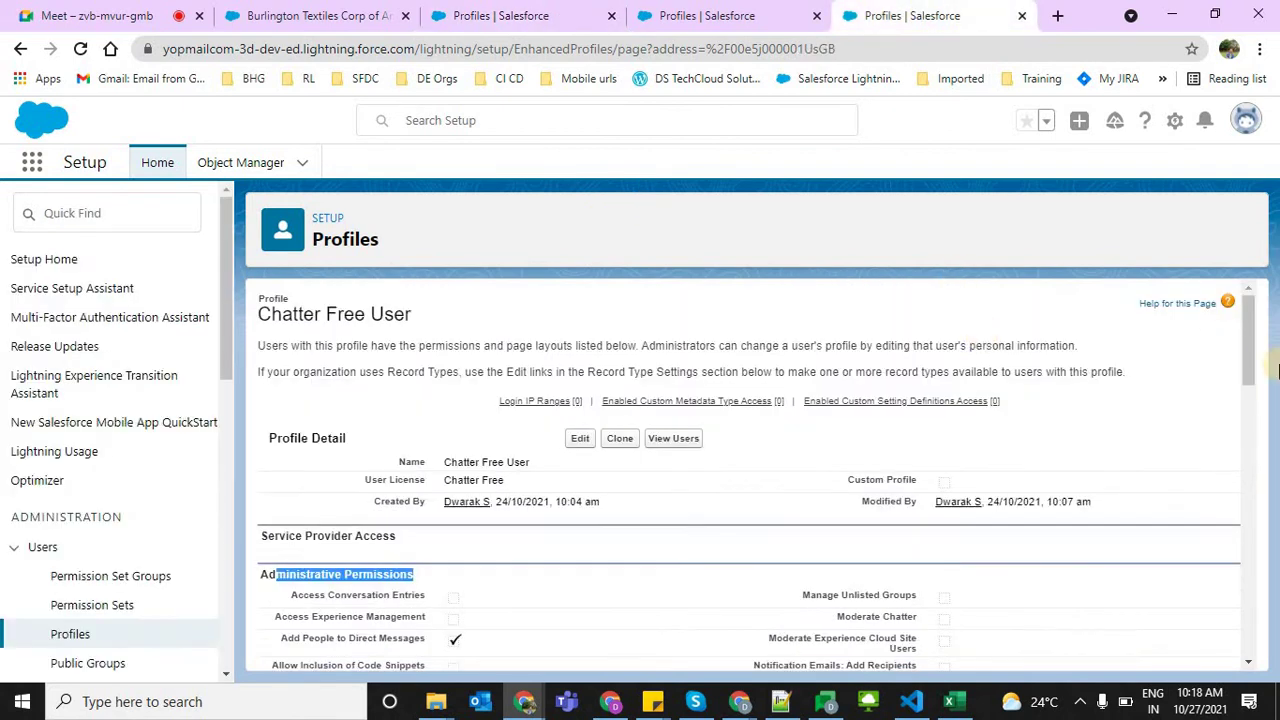
triple_click(465, 482)
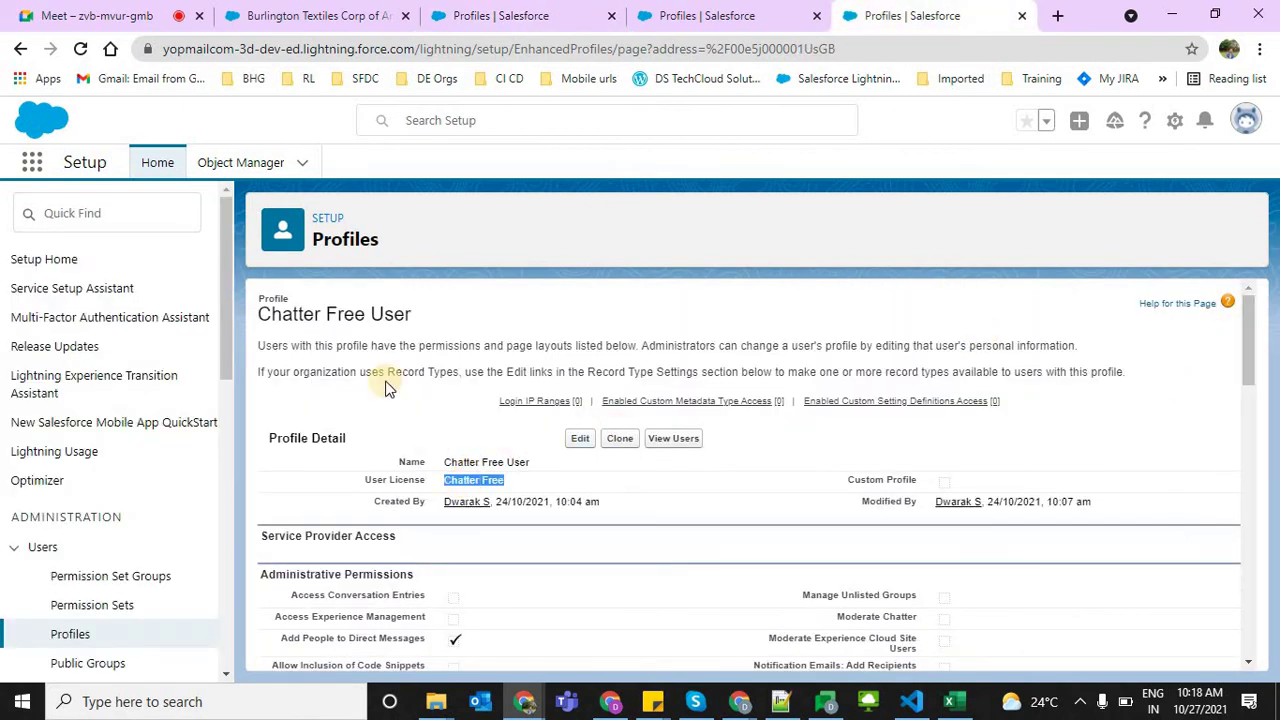
left_click(512, 12)
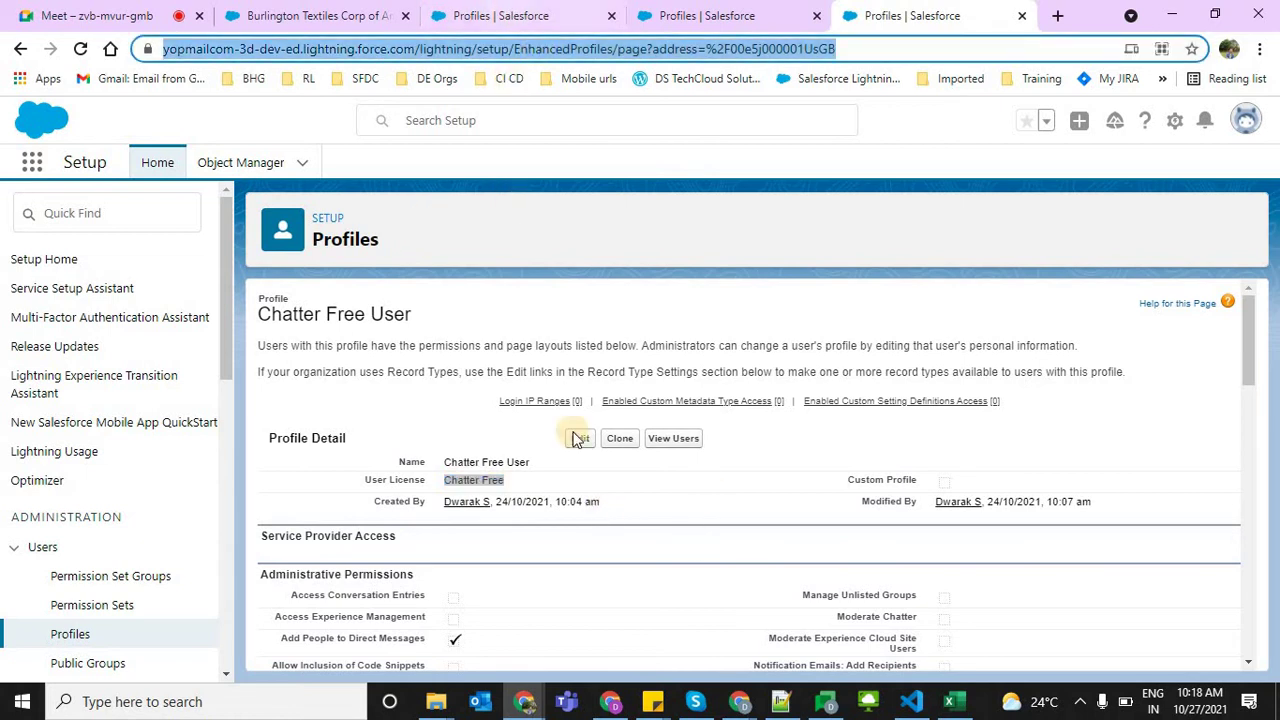
double_click(109, 207)
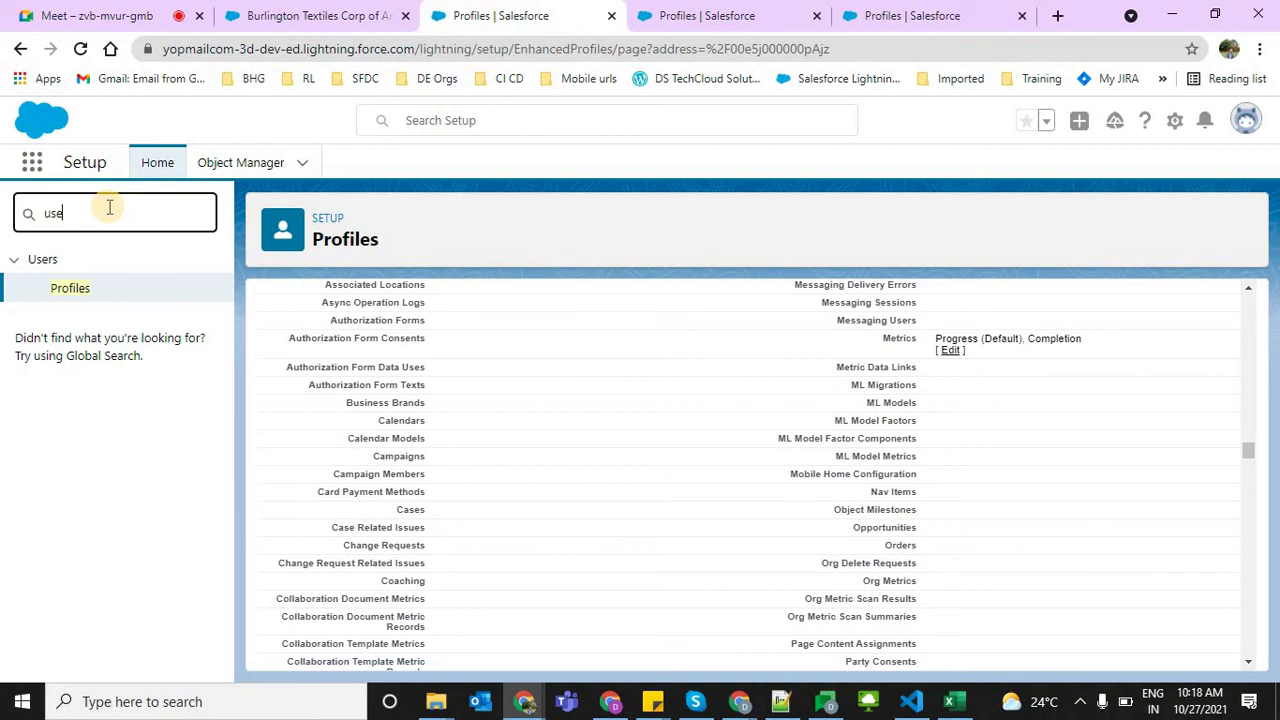
Search Quick Find for user settings and open User Management Settings in a new tab
type("user inter")
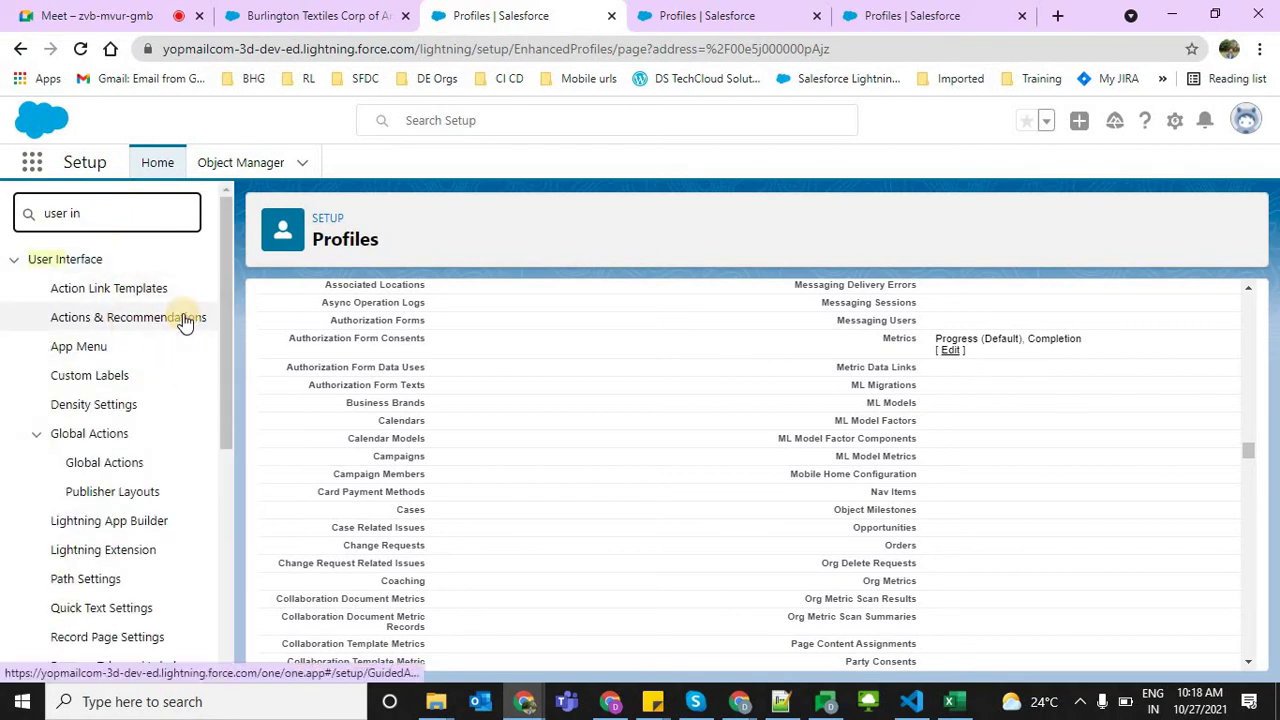
double_click(107, 213)
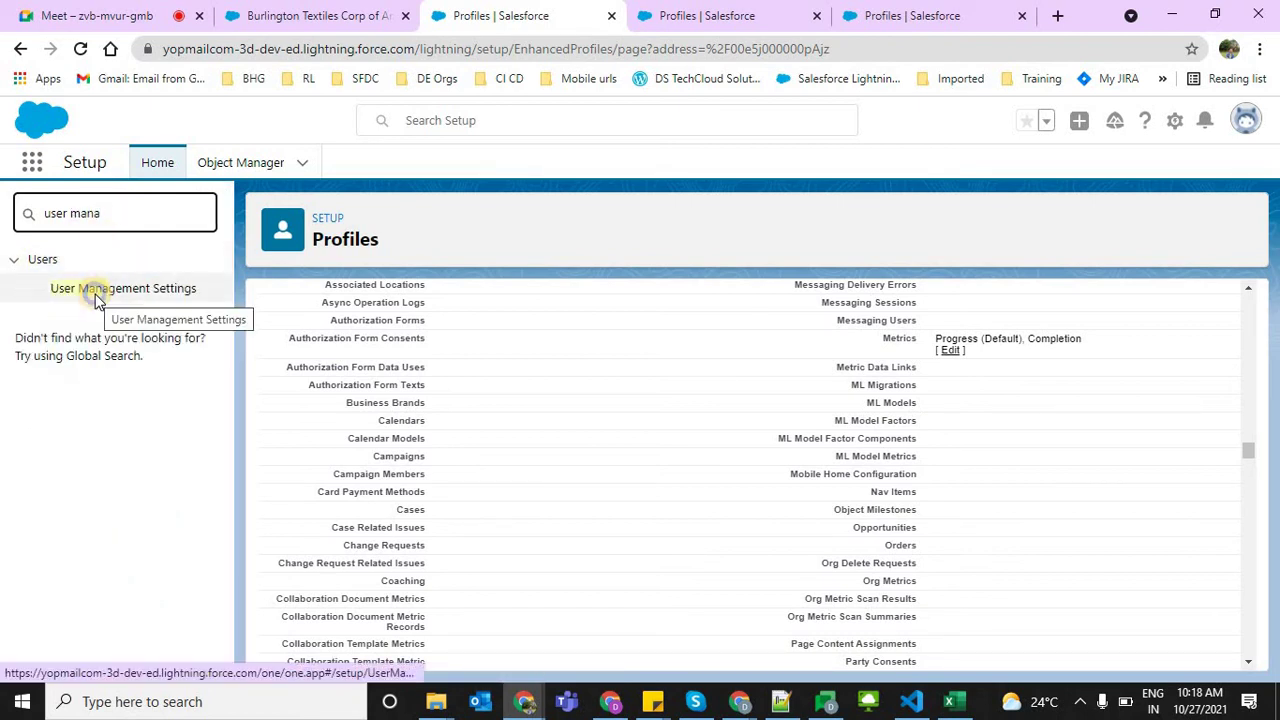
right_click(96, 298)
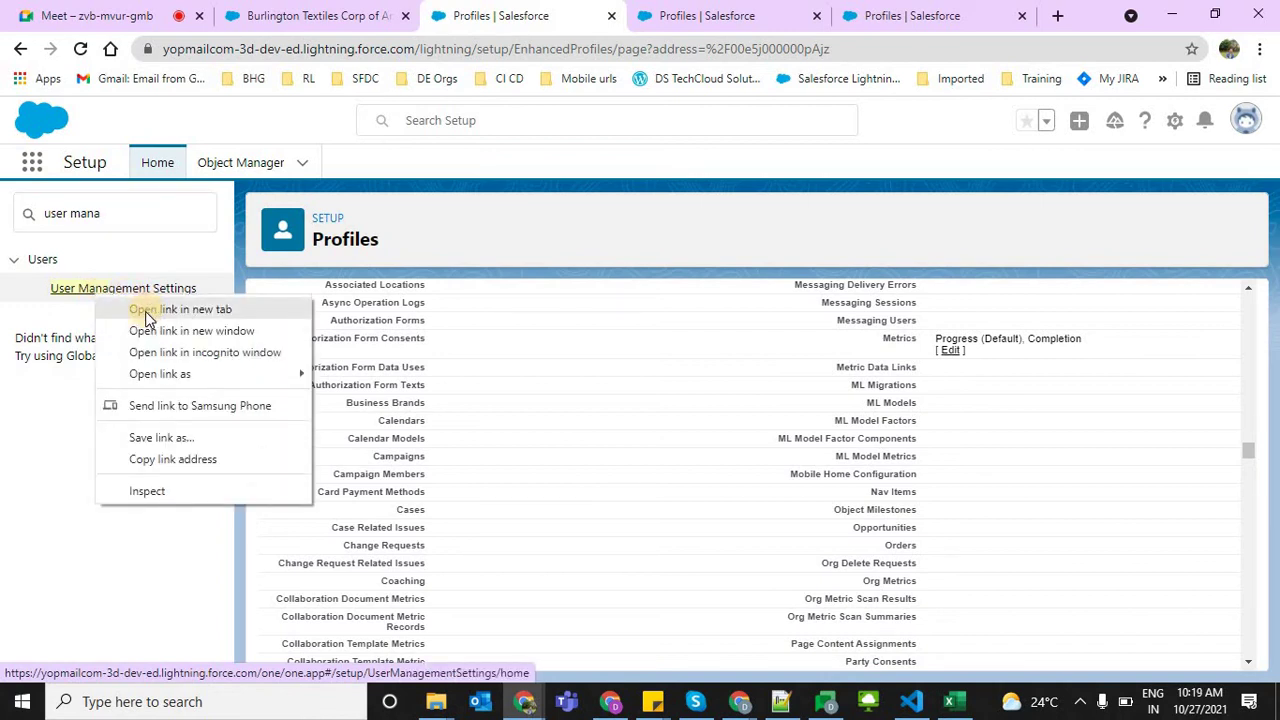
left_click(145, 311)
Go back to the Developer Profile tab and scroll to the top of the profile
left_click(580, 15)
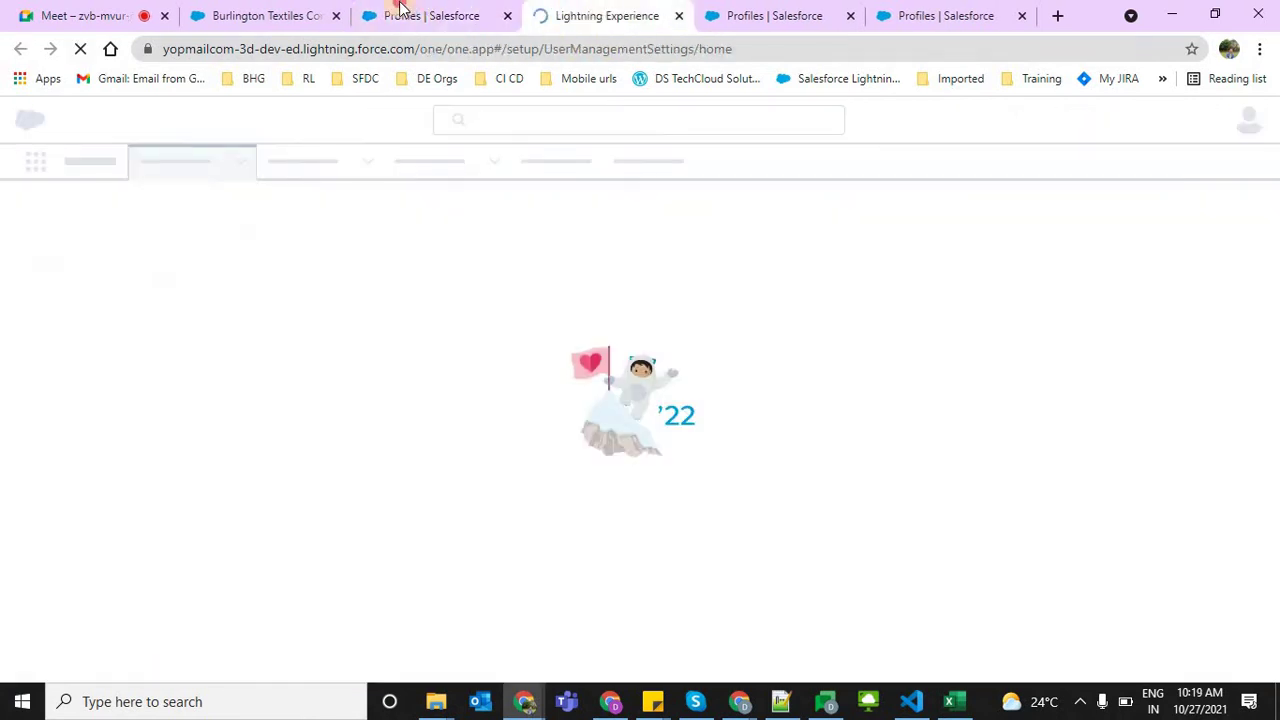
left_click(600, 15)
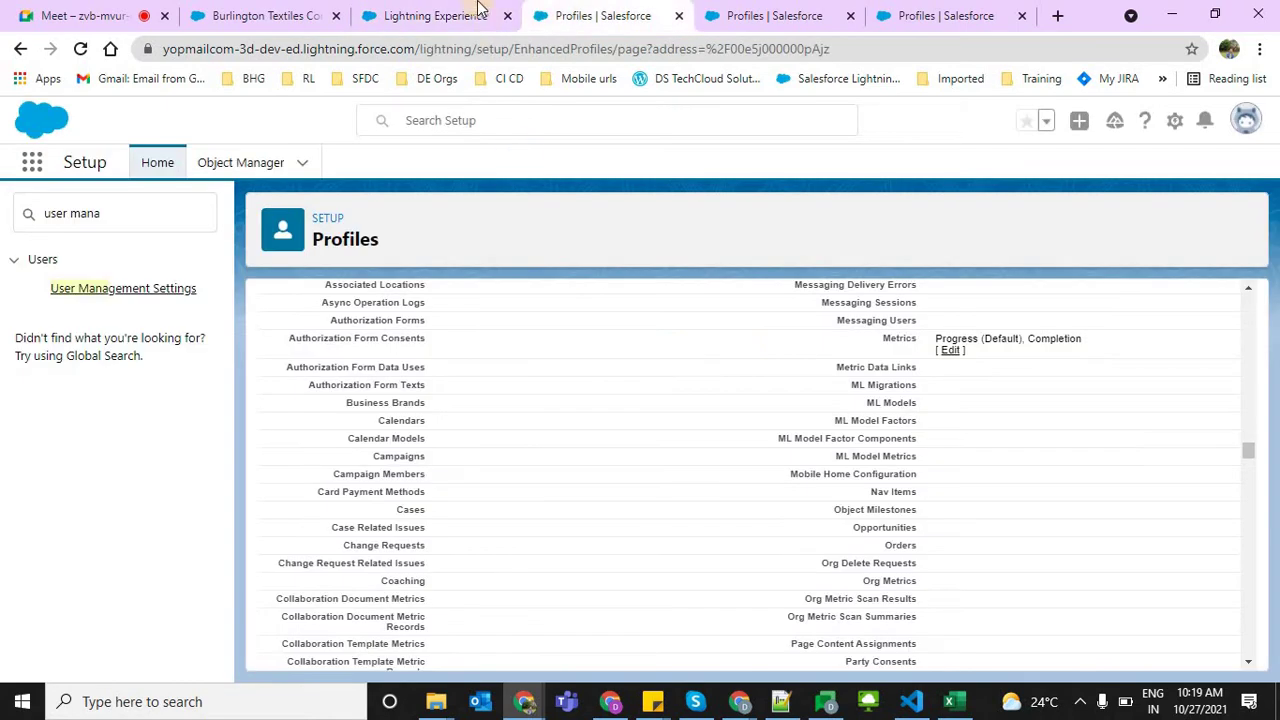
left_click(1253, 321)
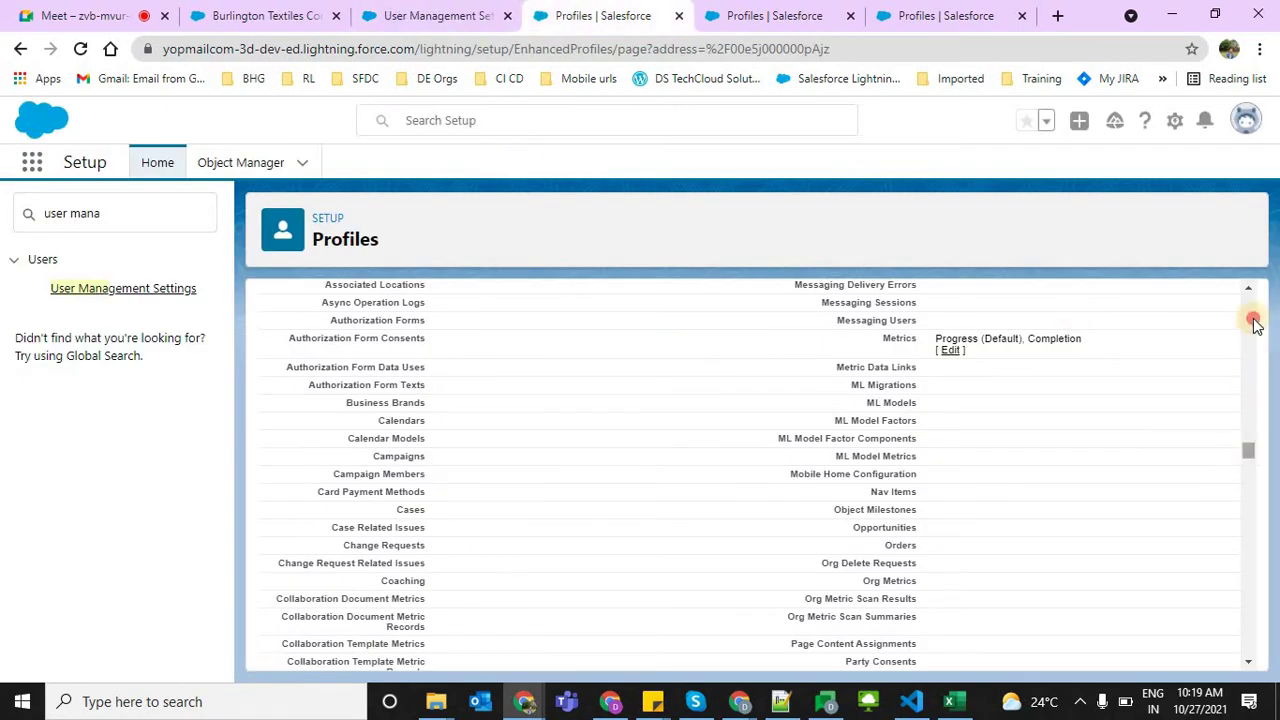
scroll(1190, 295, "up", 10)
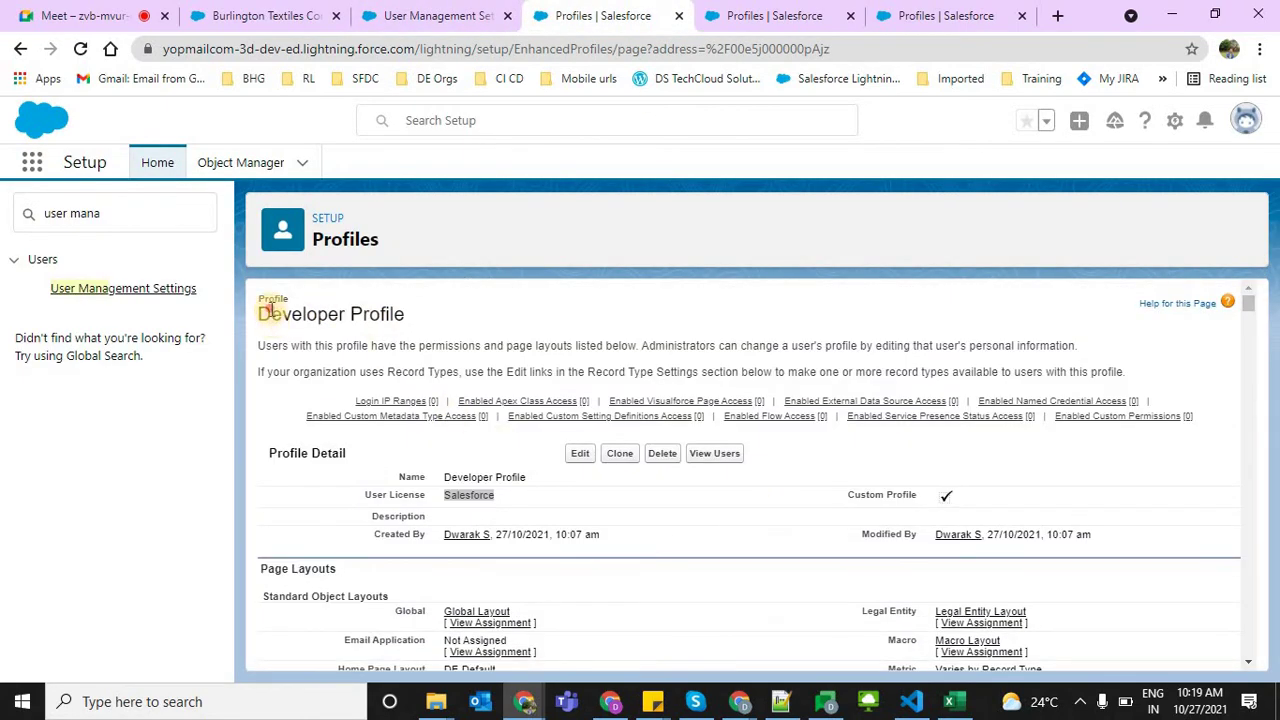
left_click_drag(268, 310, 591, 543)
left_click(591, 543)
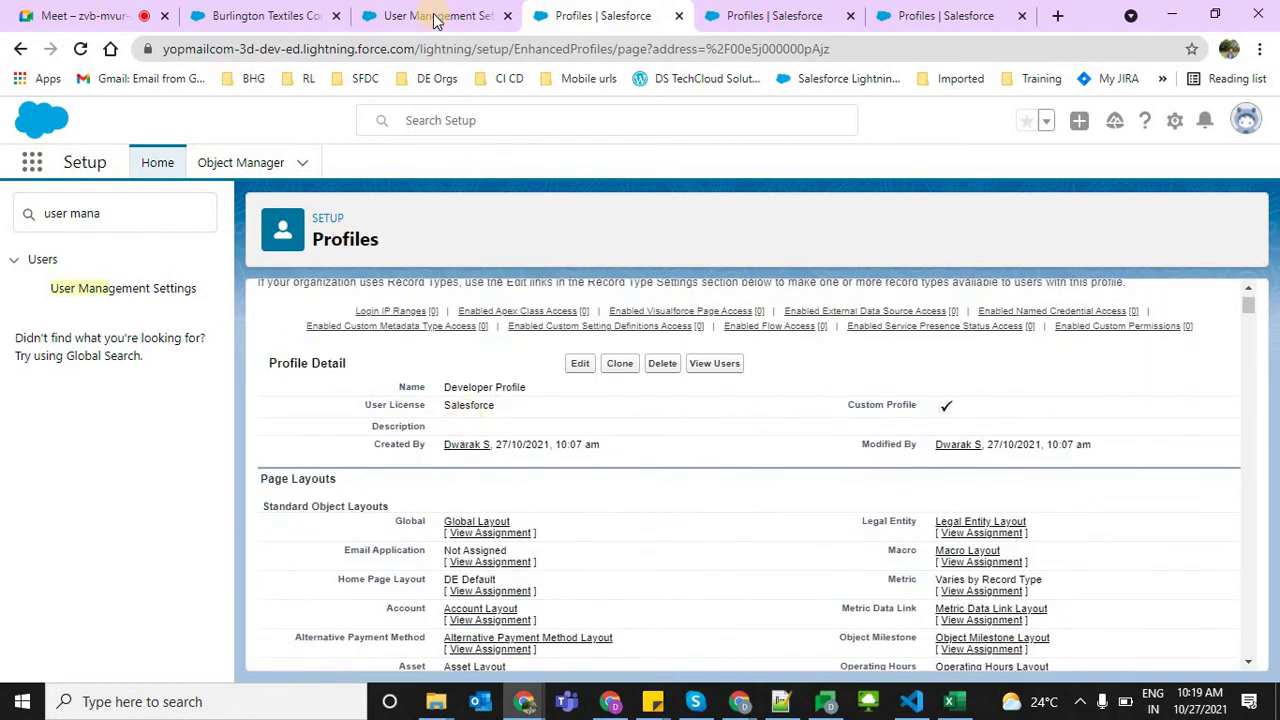
In User Management Settings, locate the Enhanced Profile User Interface setting
left_click(433, 12)
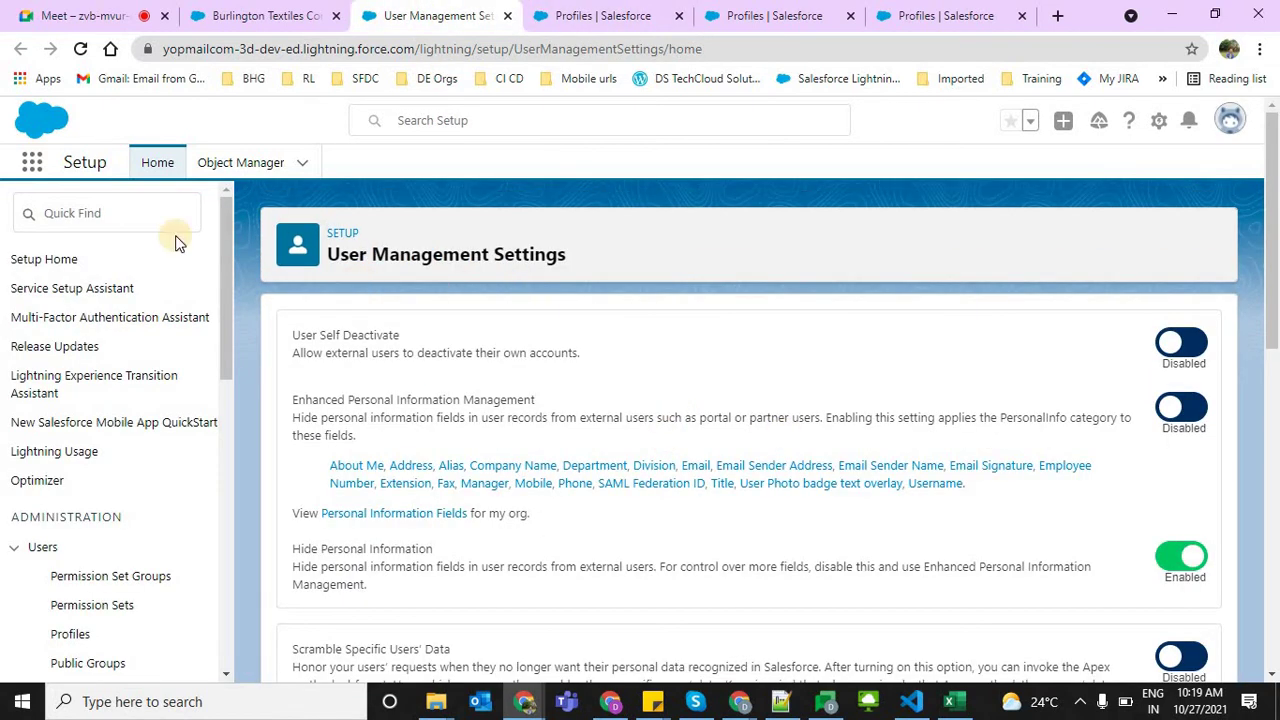
left_click(132, 212)
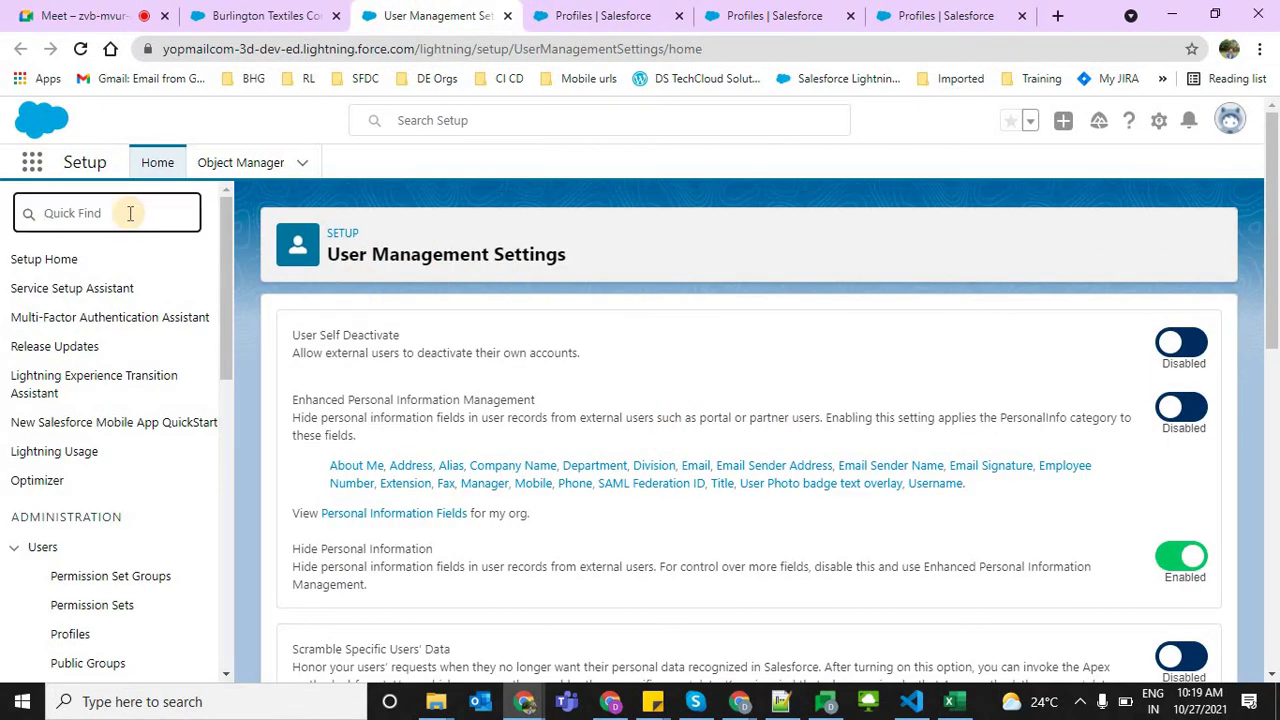
type("user")
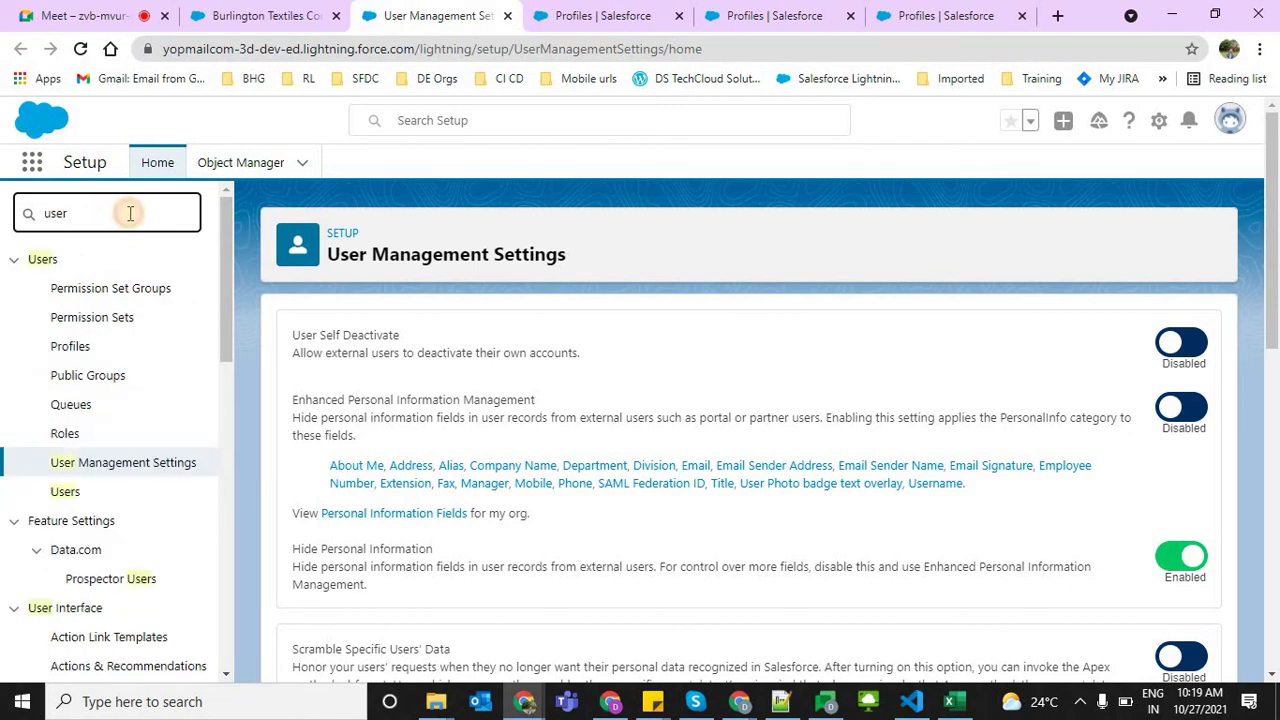
key("BackSpace")
key("BackSpace")
key("BackSpace")
key("BackSpace")
key("BackSpace")
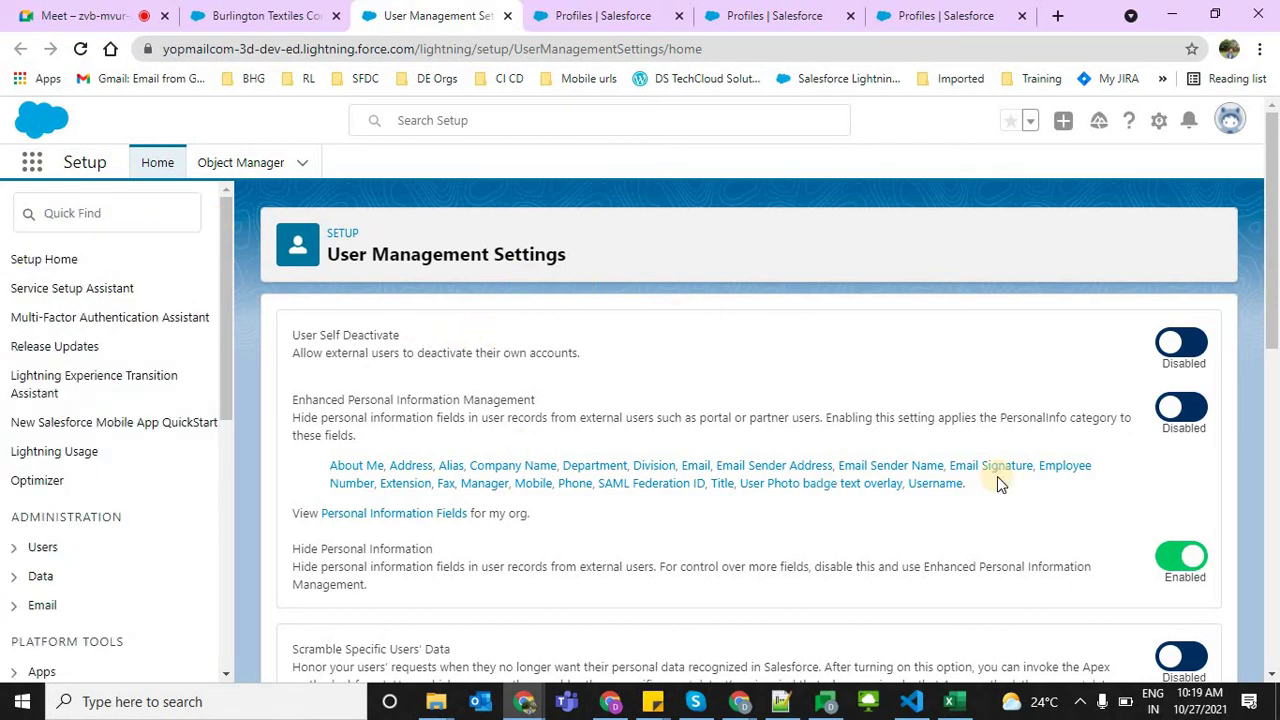
left_click_drag(1271, 330, 672, 460)
scroll(672, 460, "down", 1)
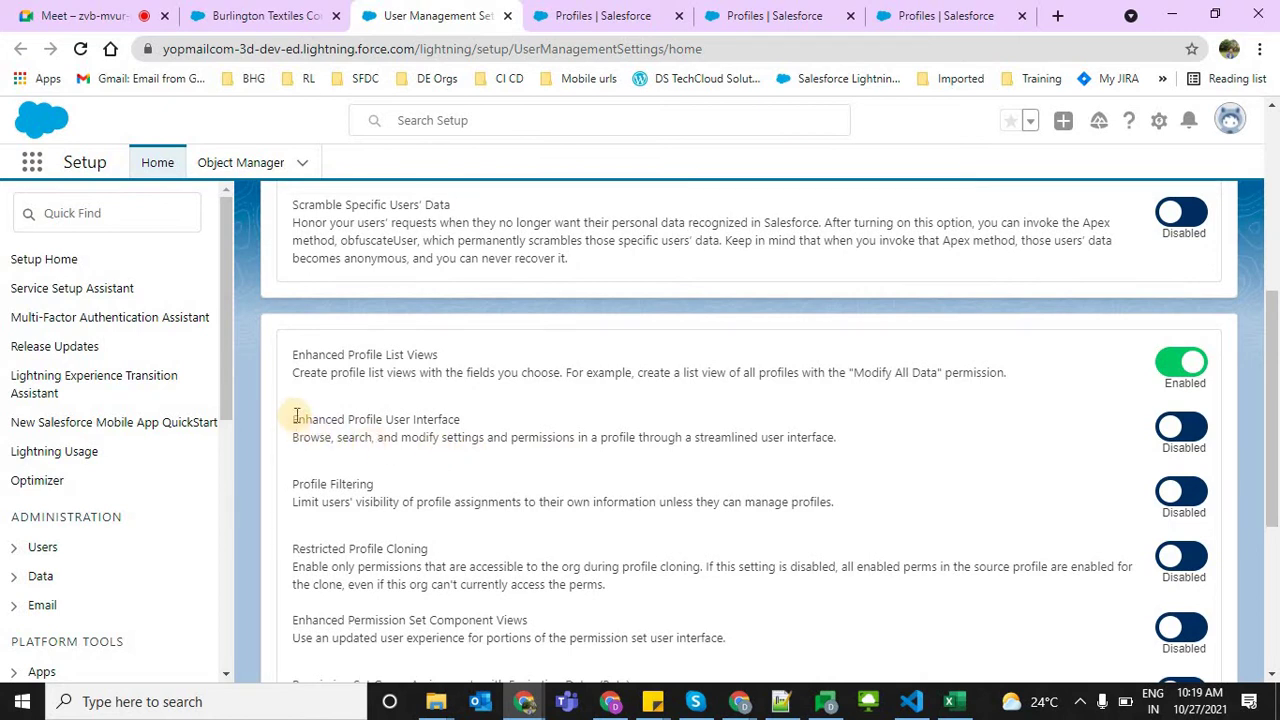
left_click_drag(296, 418, 463, 428)
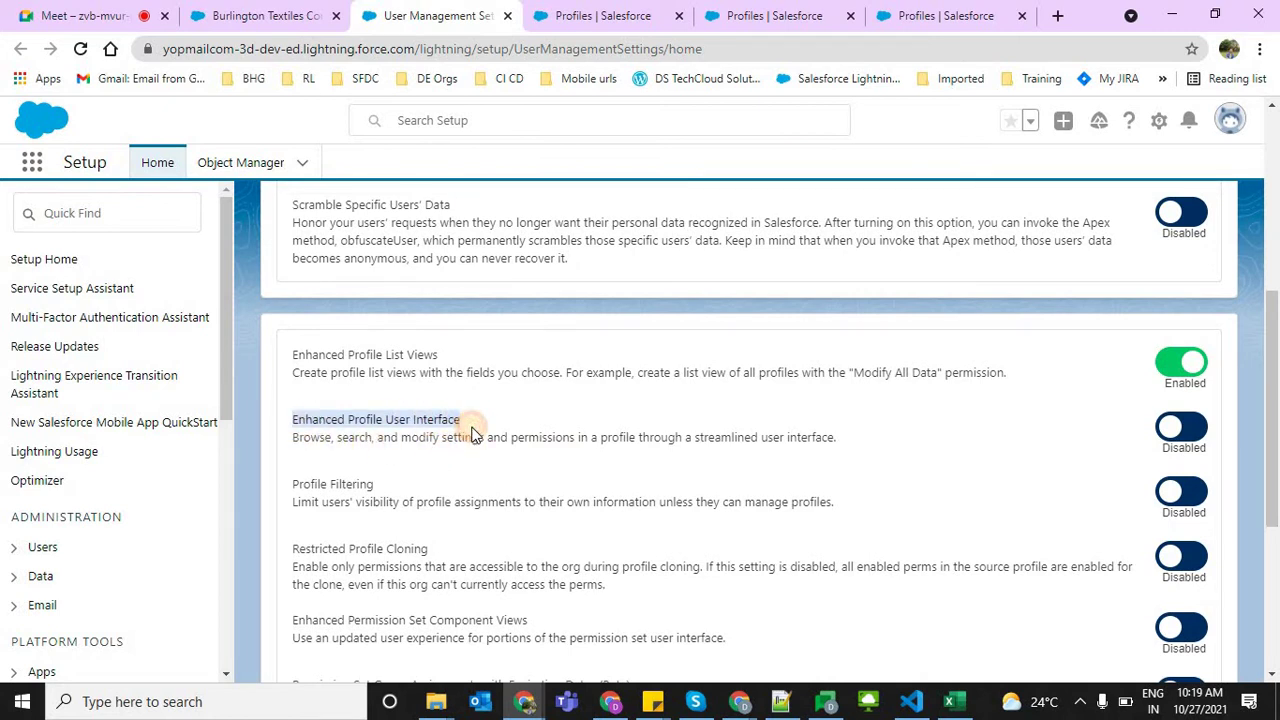
left_click(579, 442)
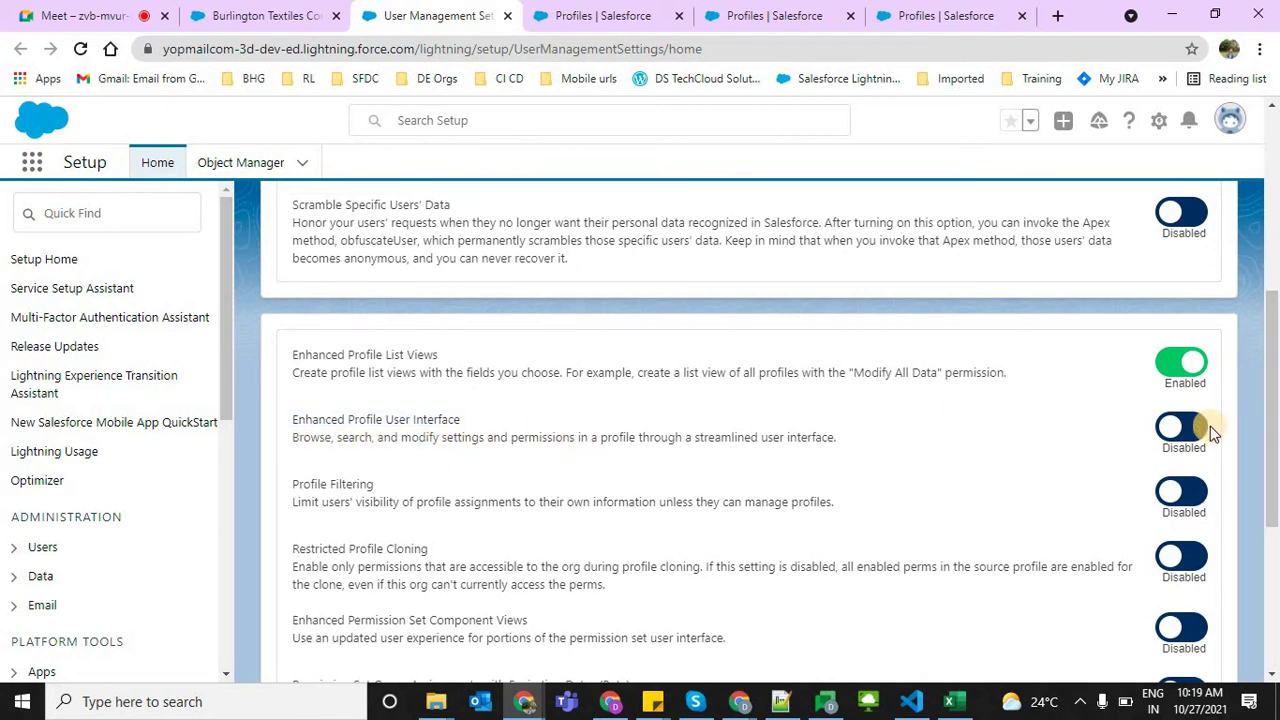
Enable Enhanced Profile User Interface, then go back to the Developer Profile tab's address
left_click(1200, 427)
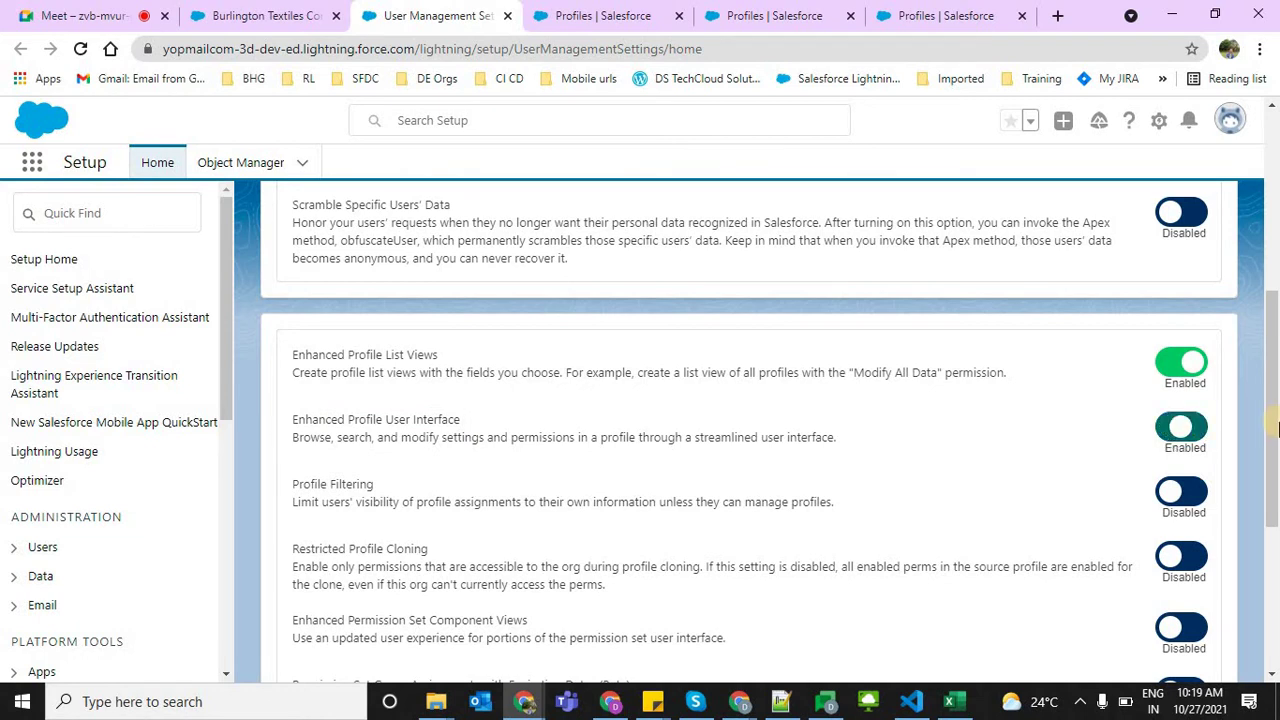
scroll(1266, 678, "down", 3)
scroll(1266, 105, "up", 10)
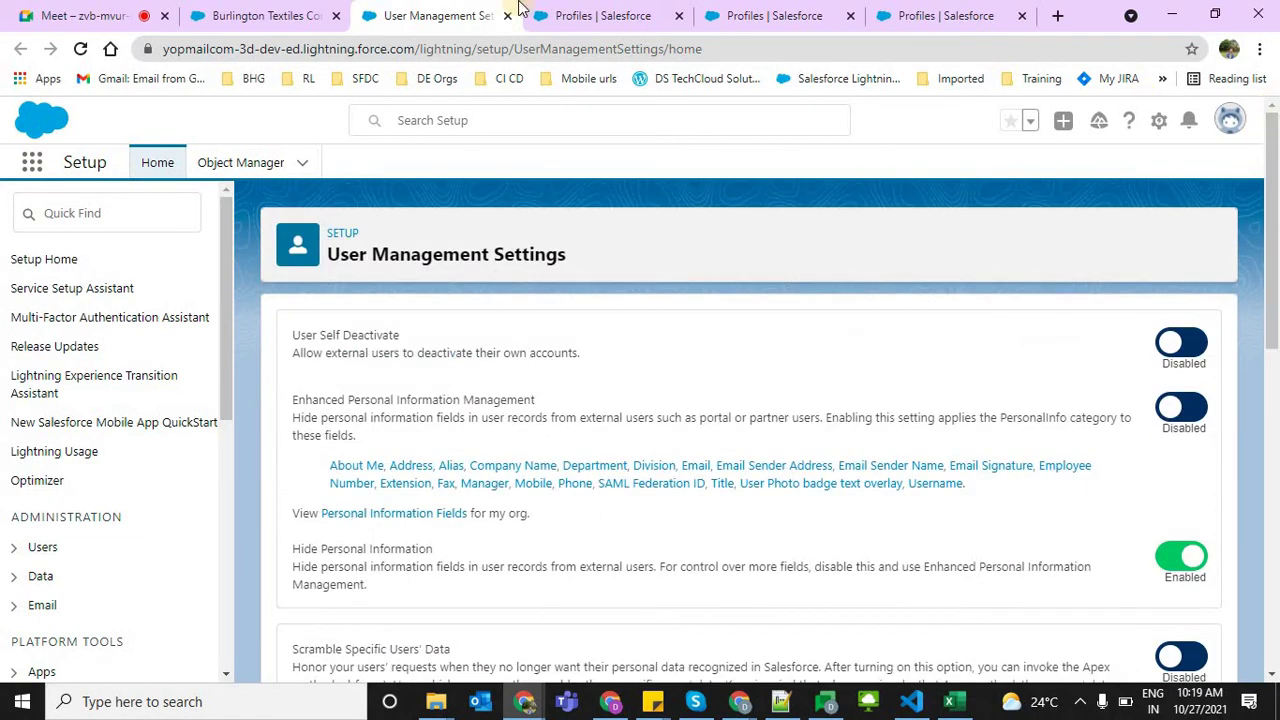
left_click(617, 8)
left_click(563, 48)
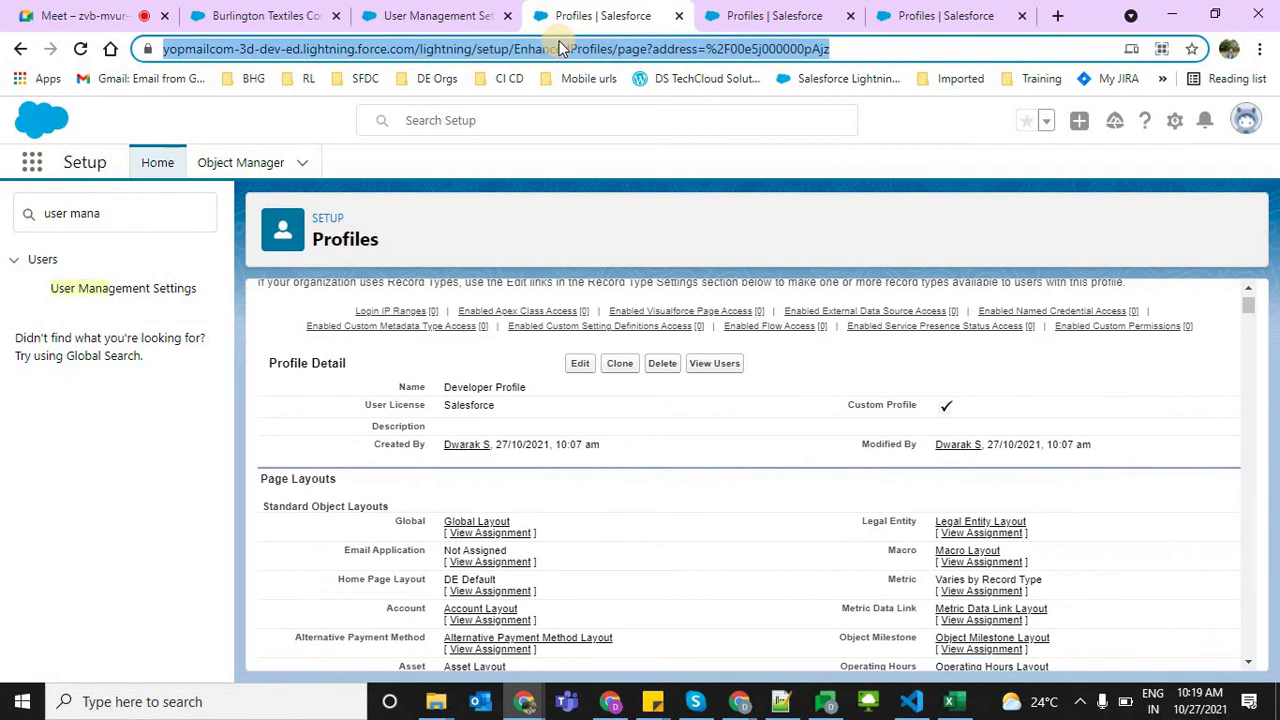
Reload the Developer Profile, decline the welcome tour, and review the Assigned Apps section
key("Return")
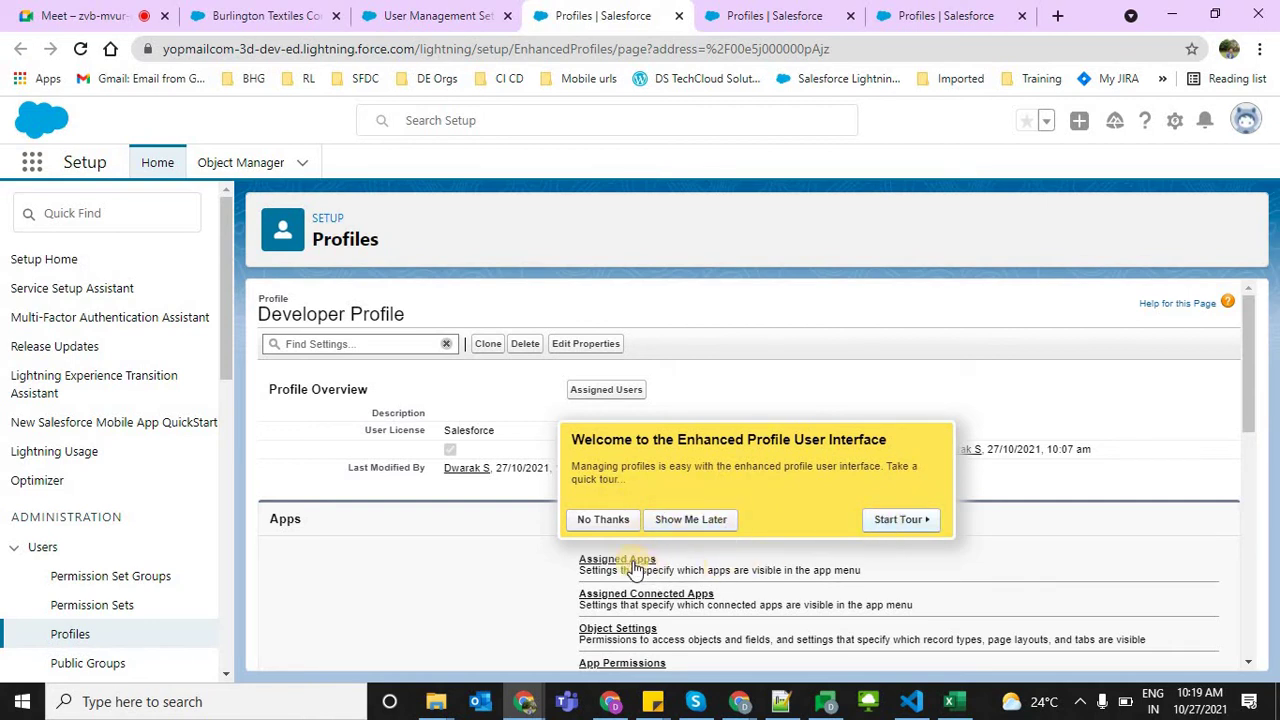
left_click(612, 522)
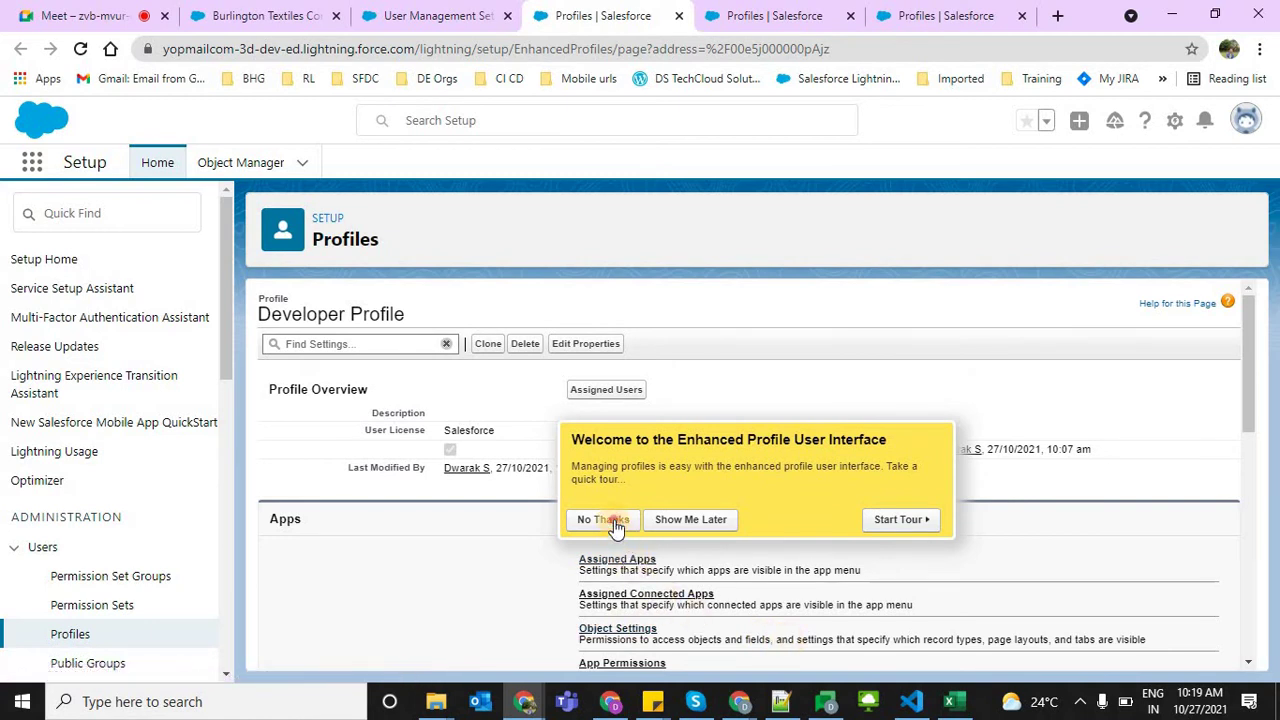
left_click_drag(1236, 357, 1240, 486)
left_click(1250, 409)
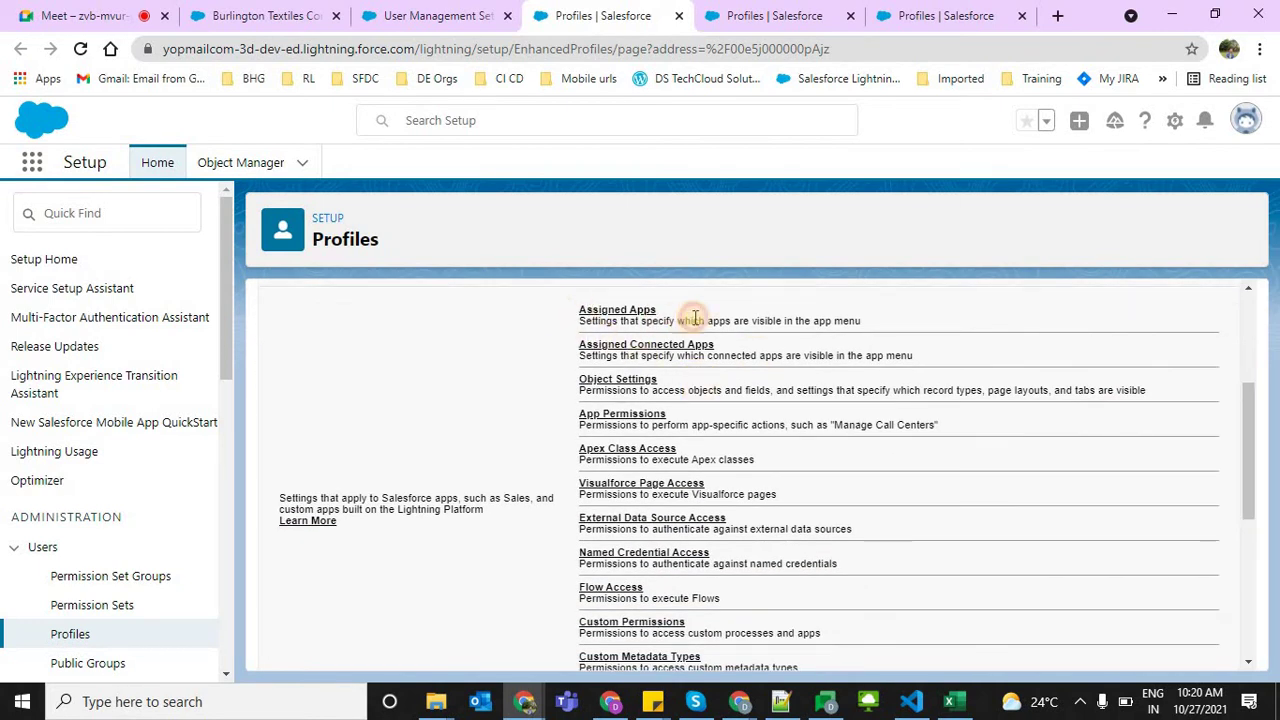
left_click_drag(703, 320, 611, 434)
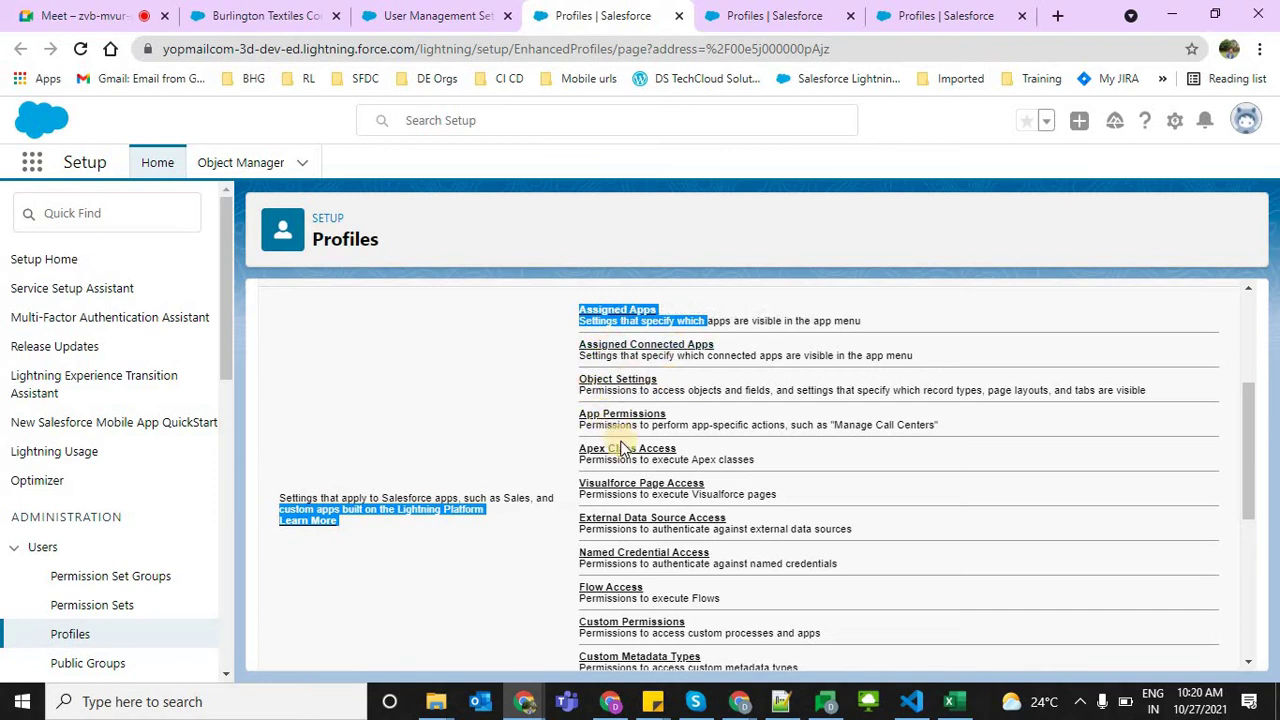
left_click_drag(1245, 450, 1257, 614)
left_click_drag(1254, 387, 1256, 437)
scroll(1145, 430, "down", 3)
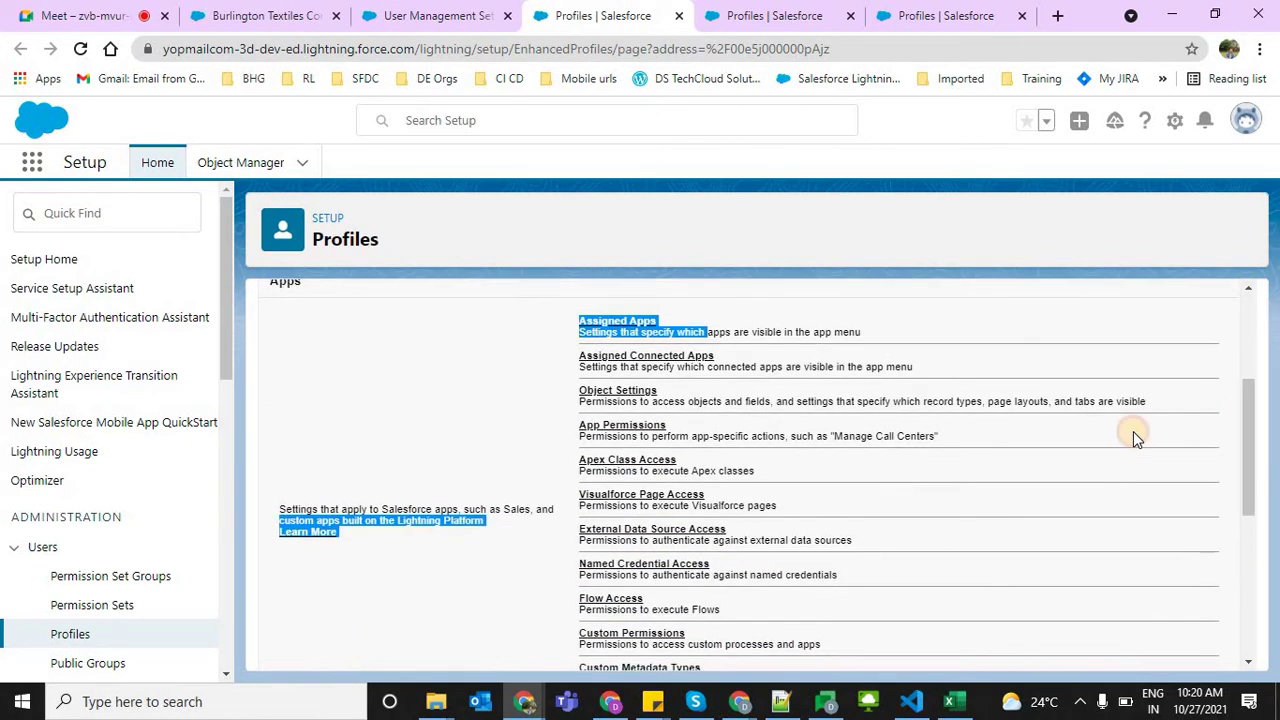
left_click(1133, 431)
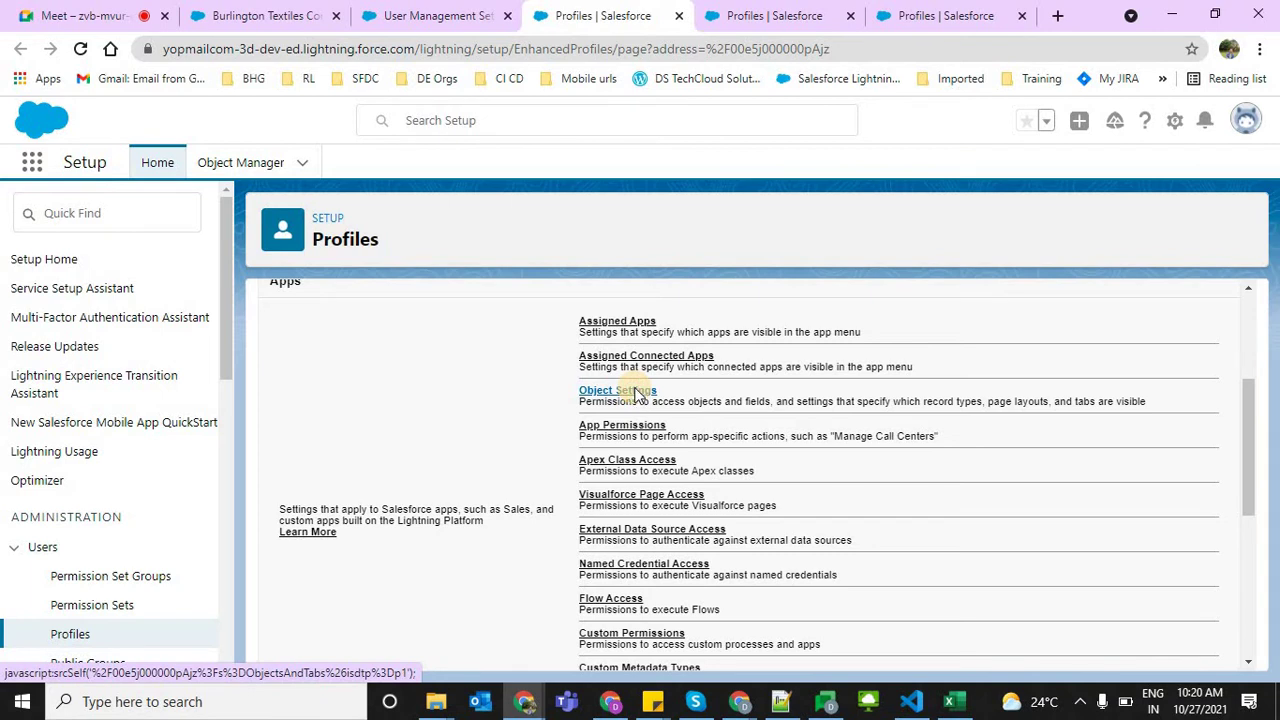
Open Object Settings, postpone its tour, scroll the object list and select Accounts
left_click(634, 391)
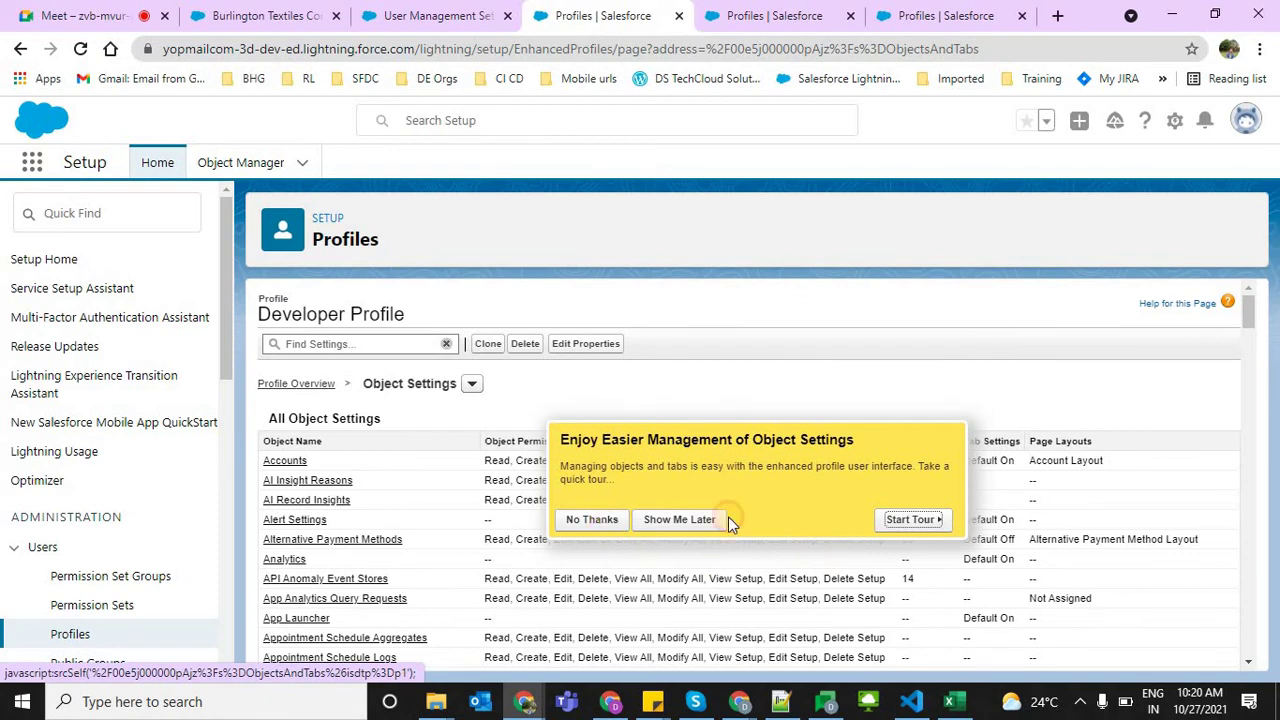
left_click(727, 520)
left_click(1241, 580)
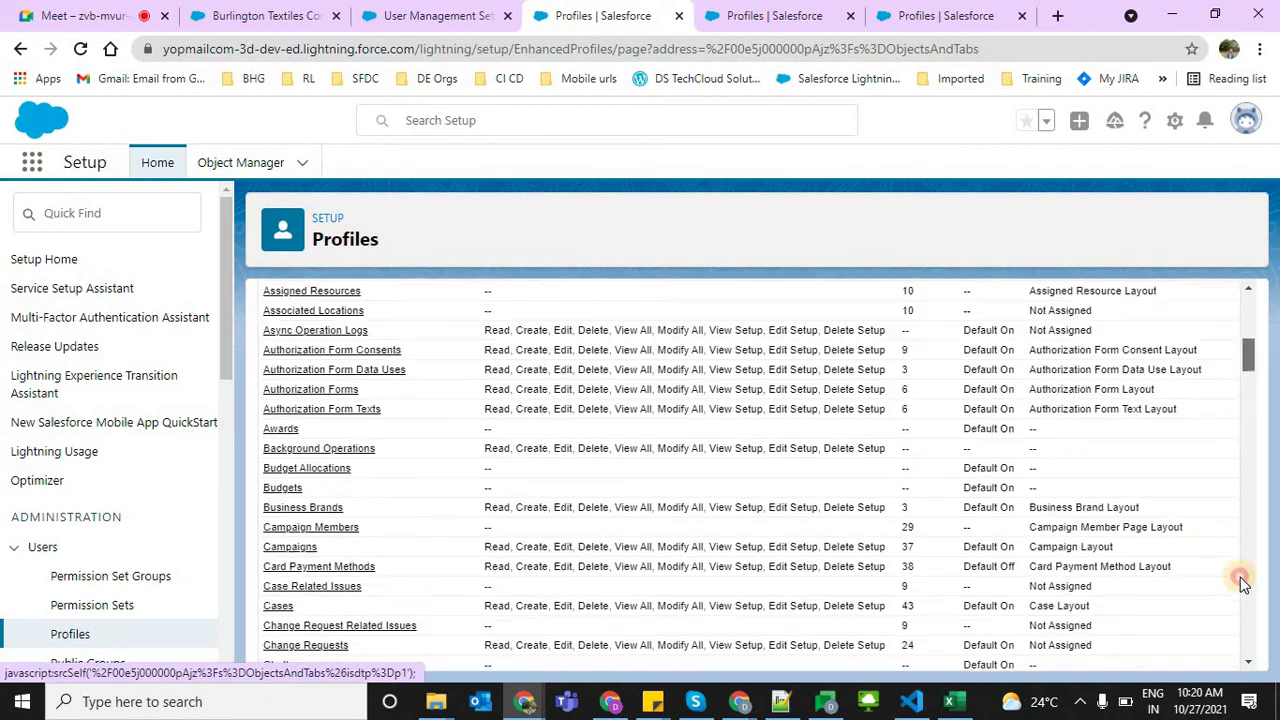
left_click_drag(1241, 585, 1260, 320)
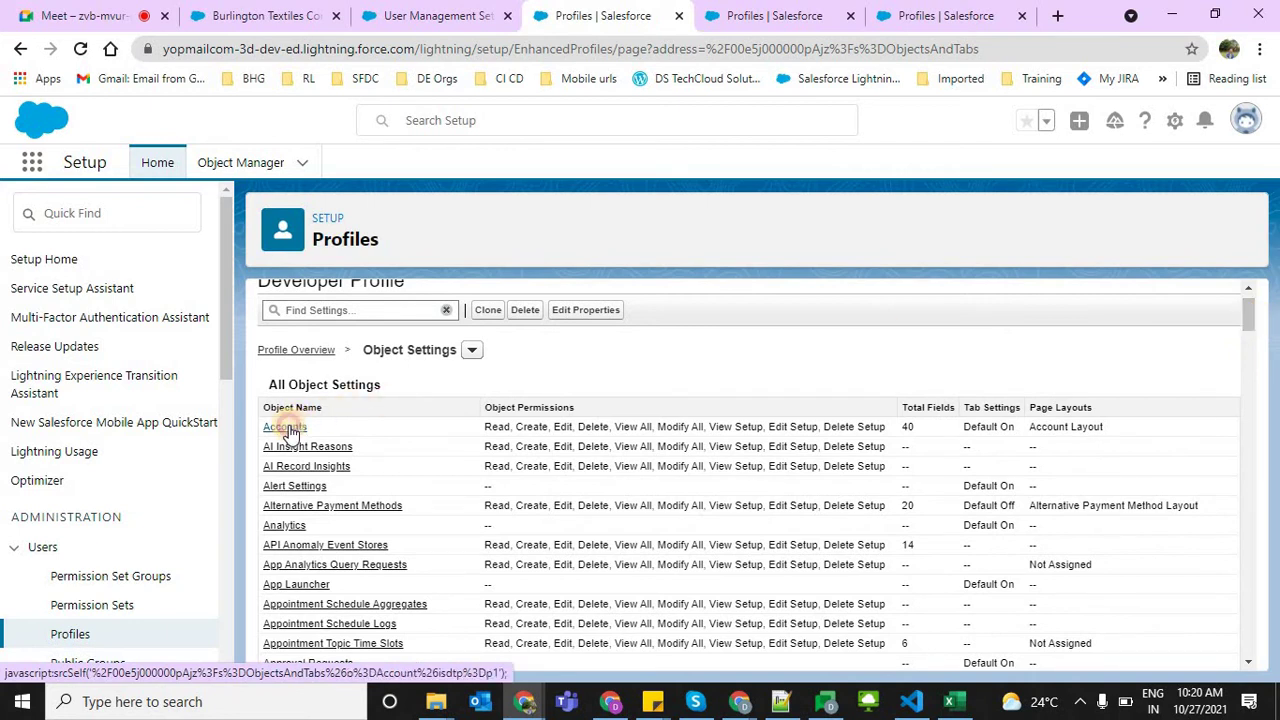
left_click(287, 427)
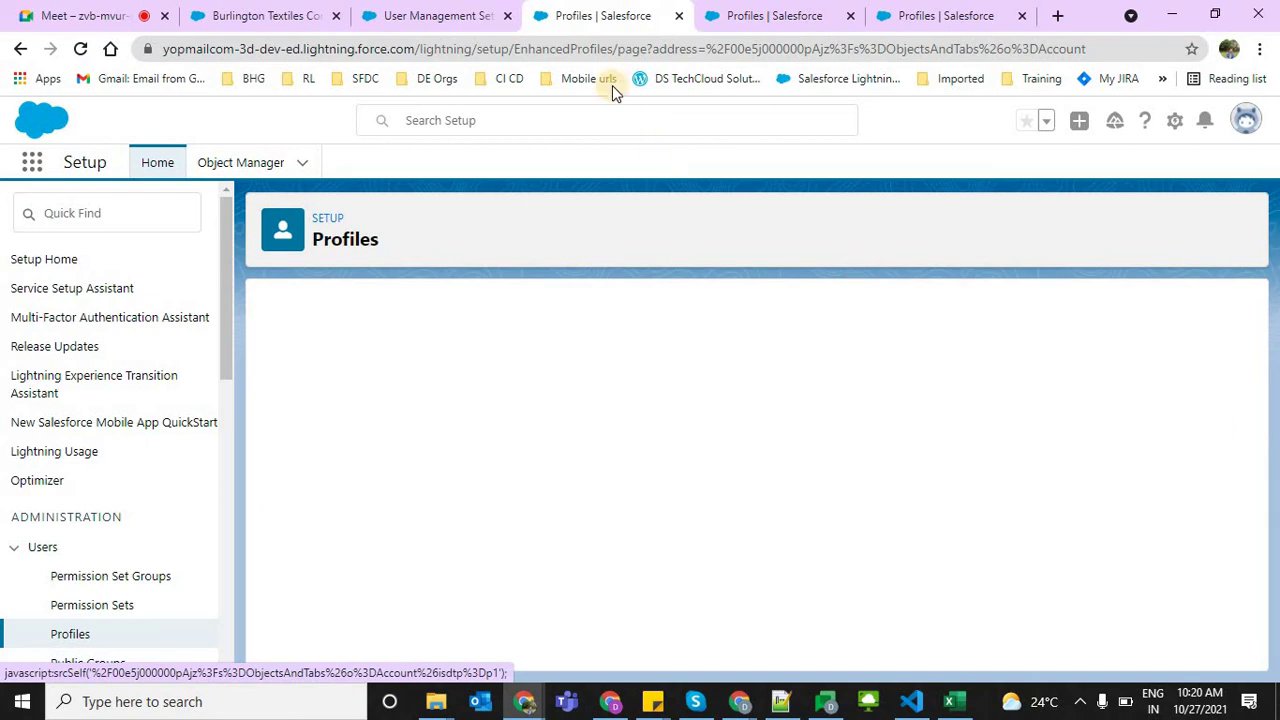
Reload the Accounts object settings, highlight the Default On tab setting, then switch to Google Meet
left_click(478, 52)
key("Return")
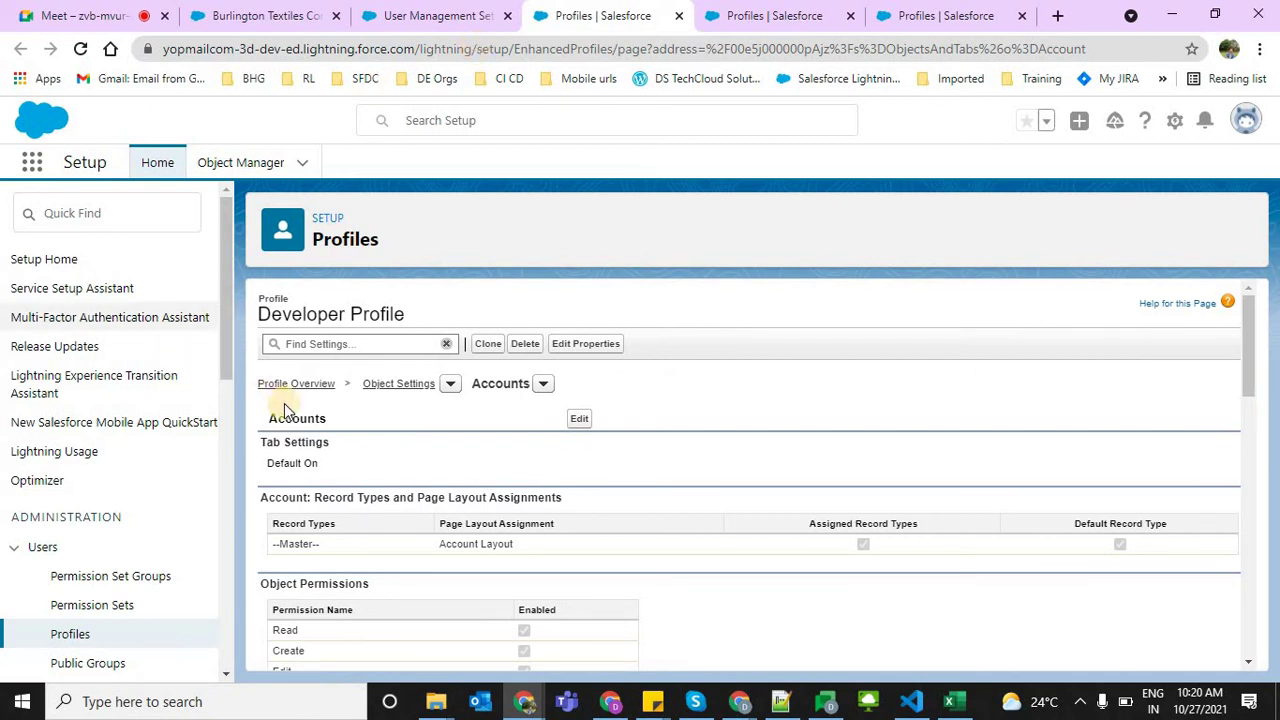
left_click_drag(268, 437, 333, 472)
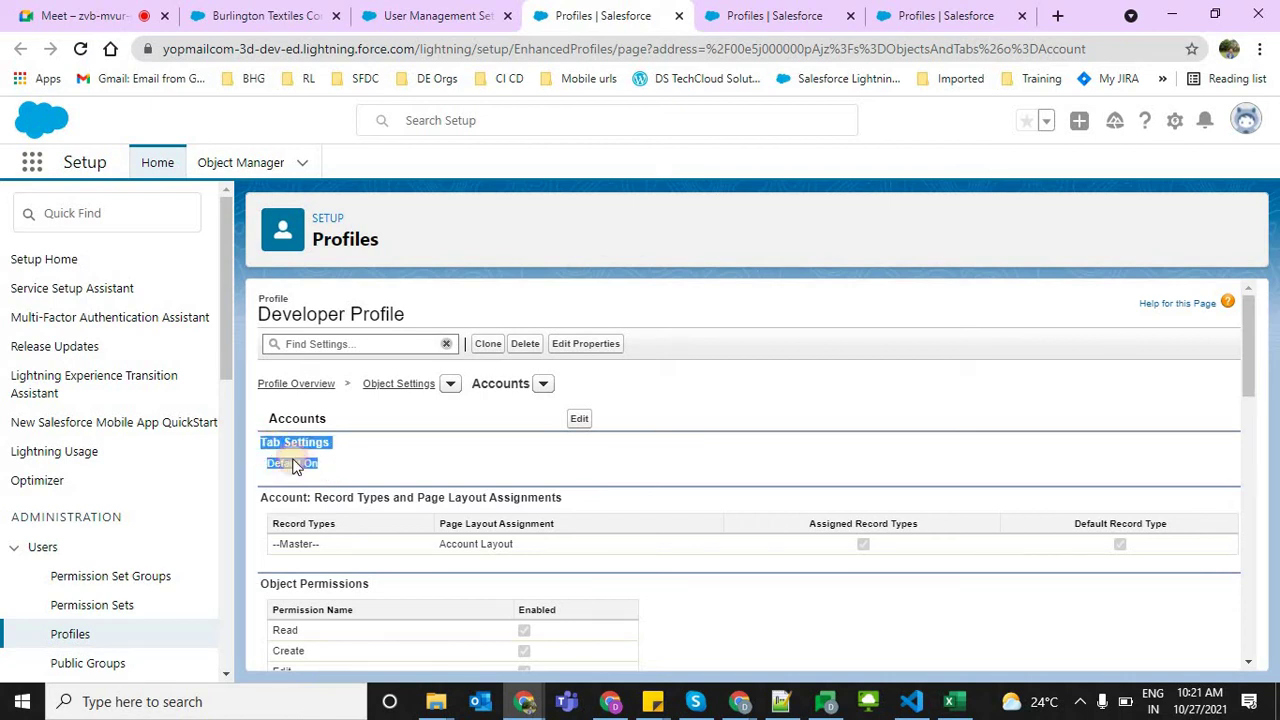
left_click(275, 463)
triple_click(344, 472)
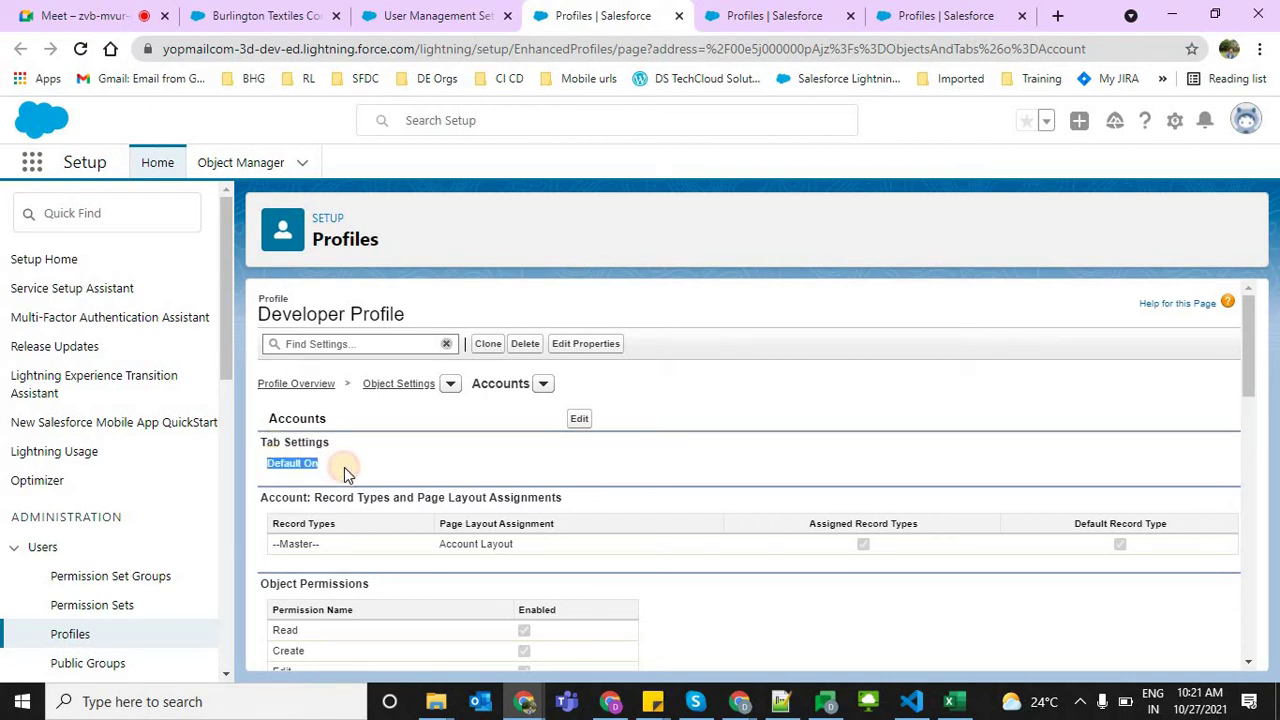
left_click_drag(262, 310, 404, 312)
left_click(483, 300)
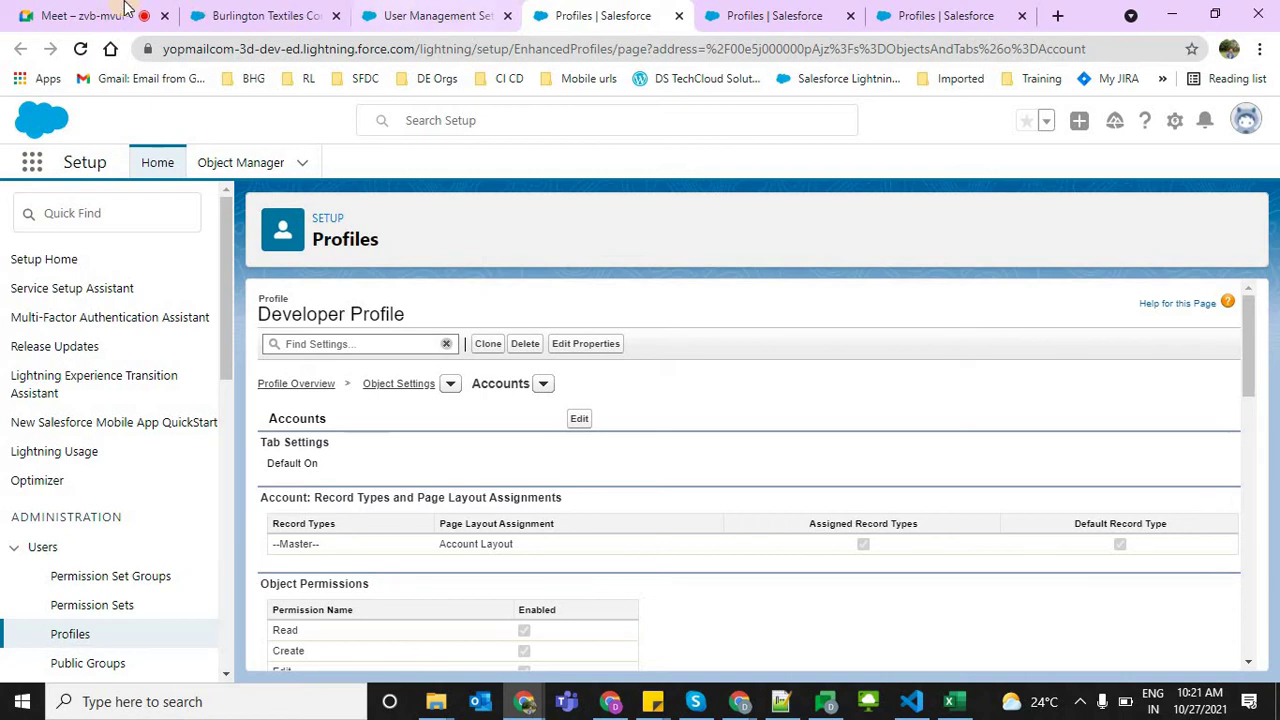
key("ctrl+1")
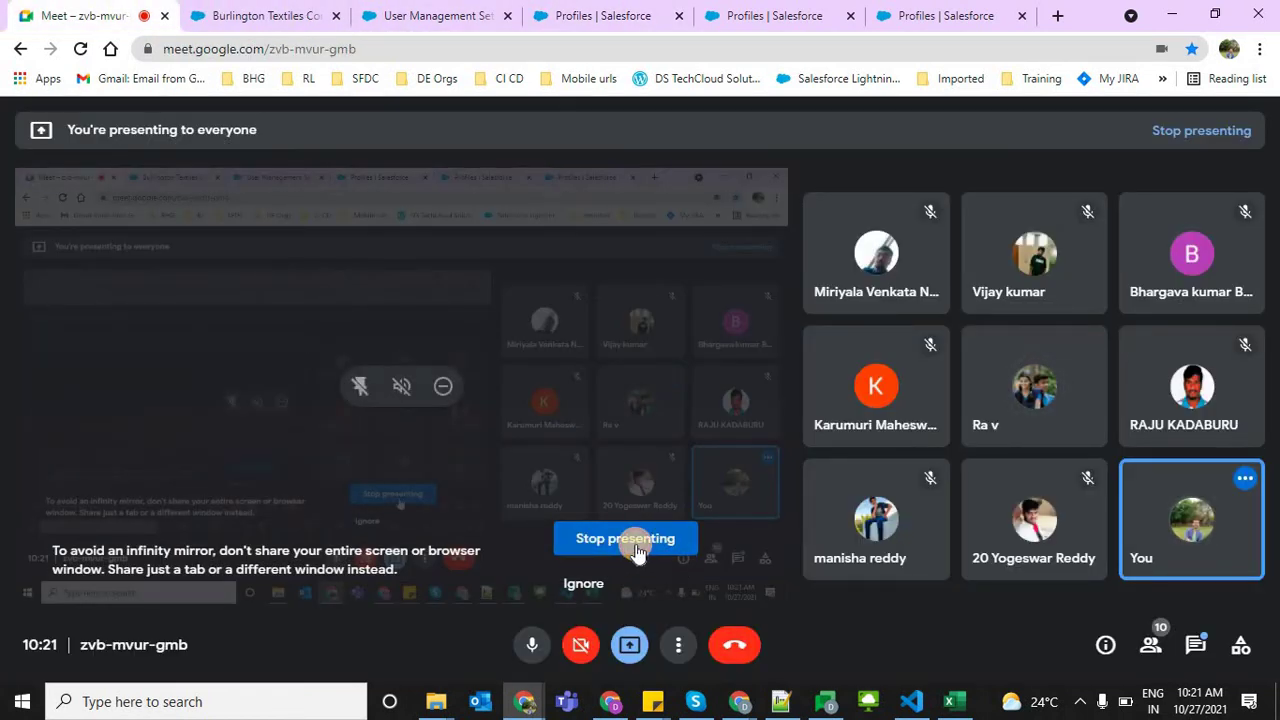
Restart the Google Meet presentation, sharing the entire screen
left_click(630, 538)
left_click(630, 643)
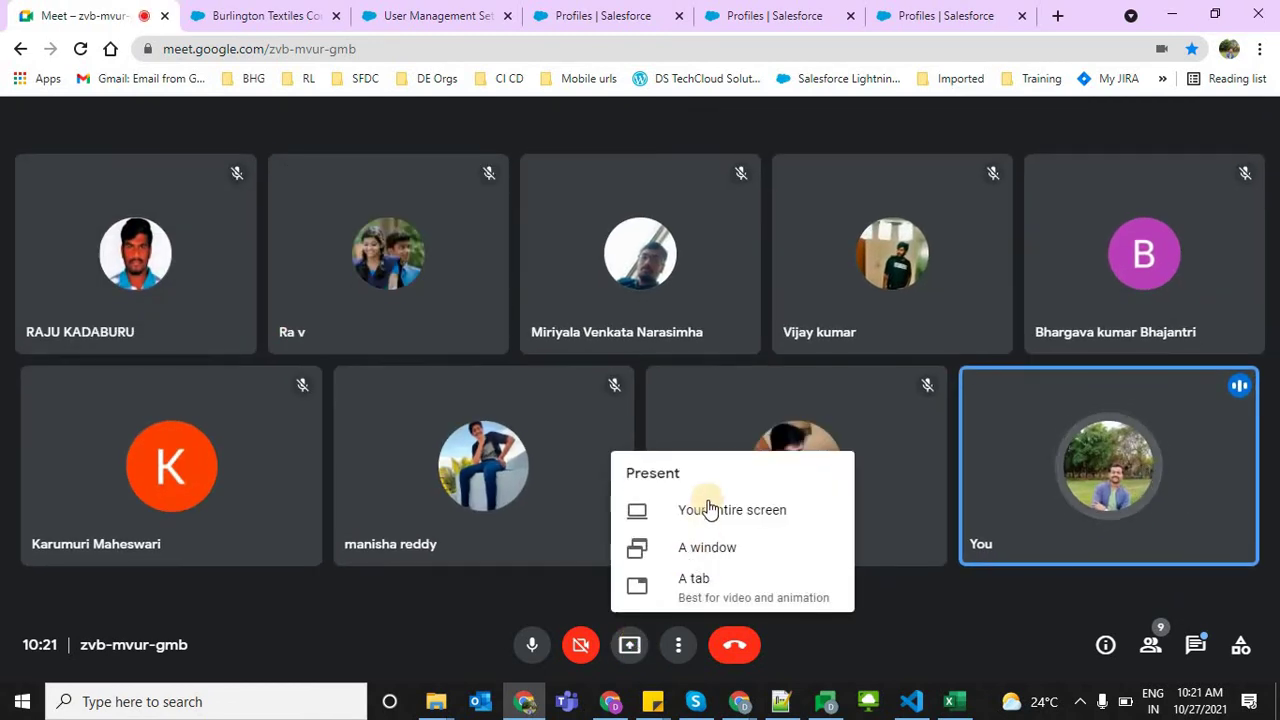
left_click(706, 510)
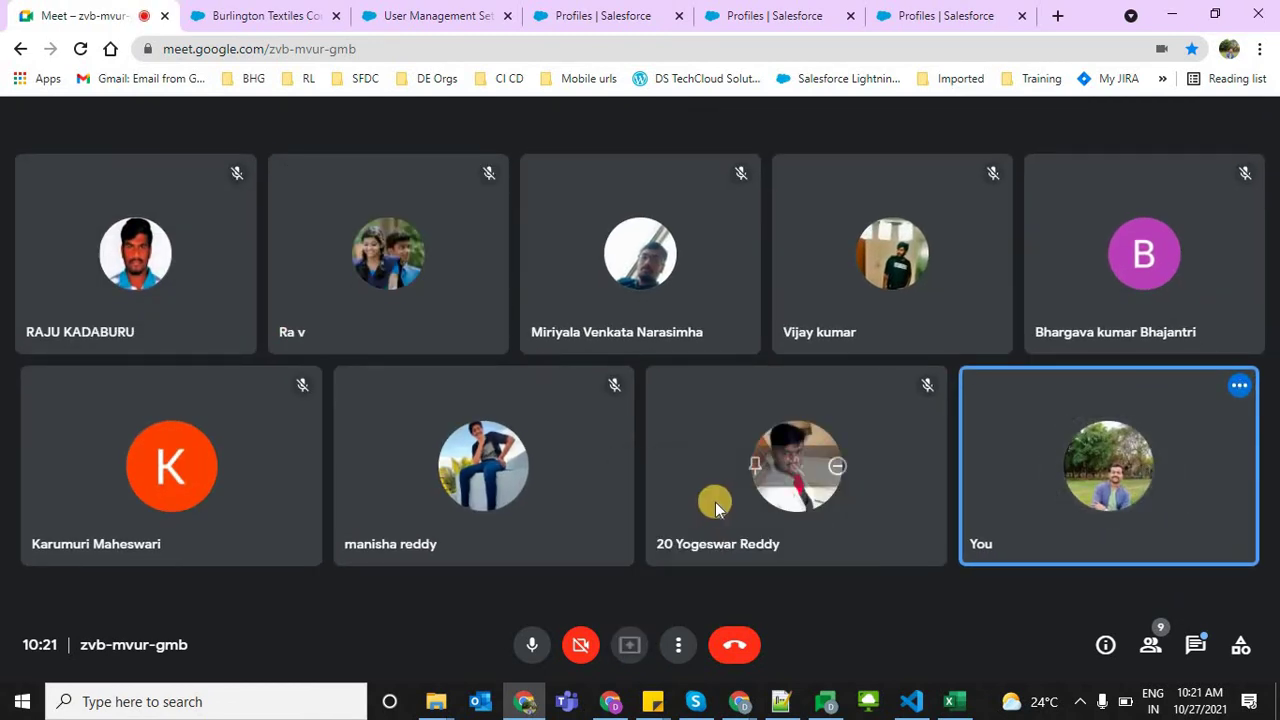
left_click(518, 313)
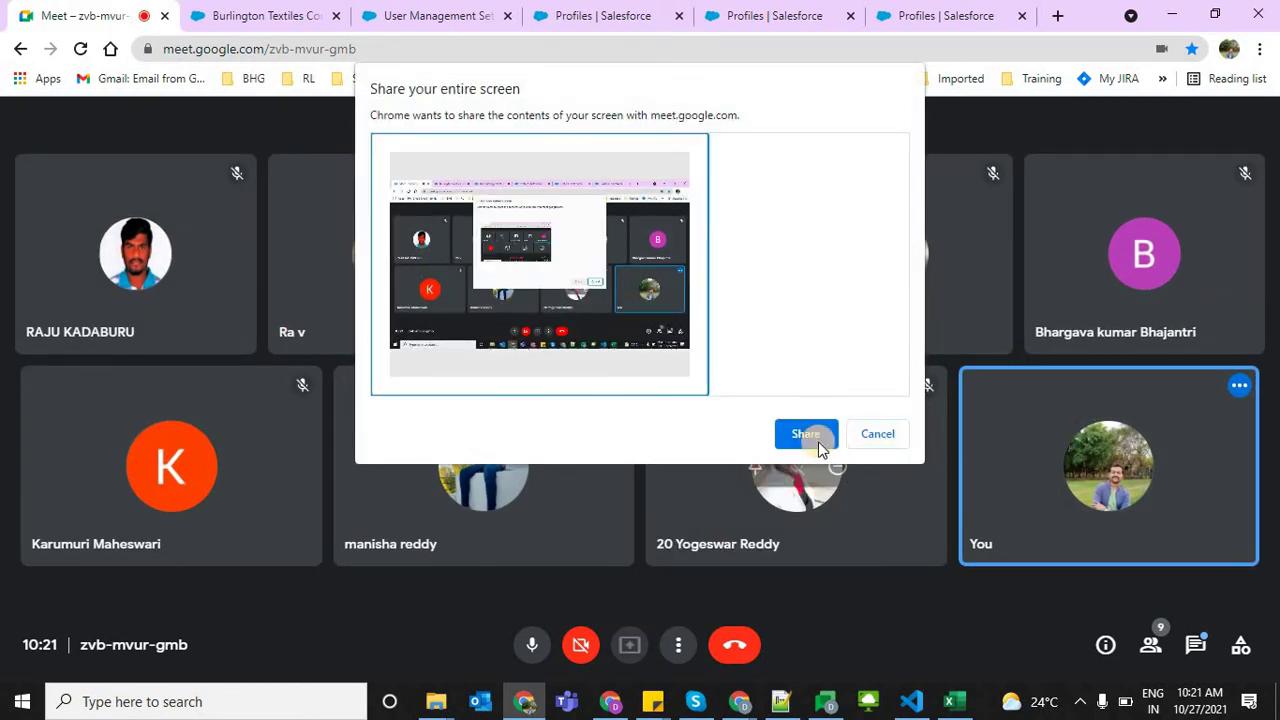
left_click(812, 436)
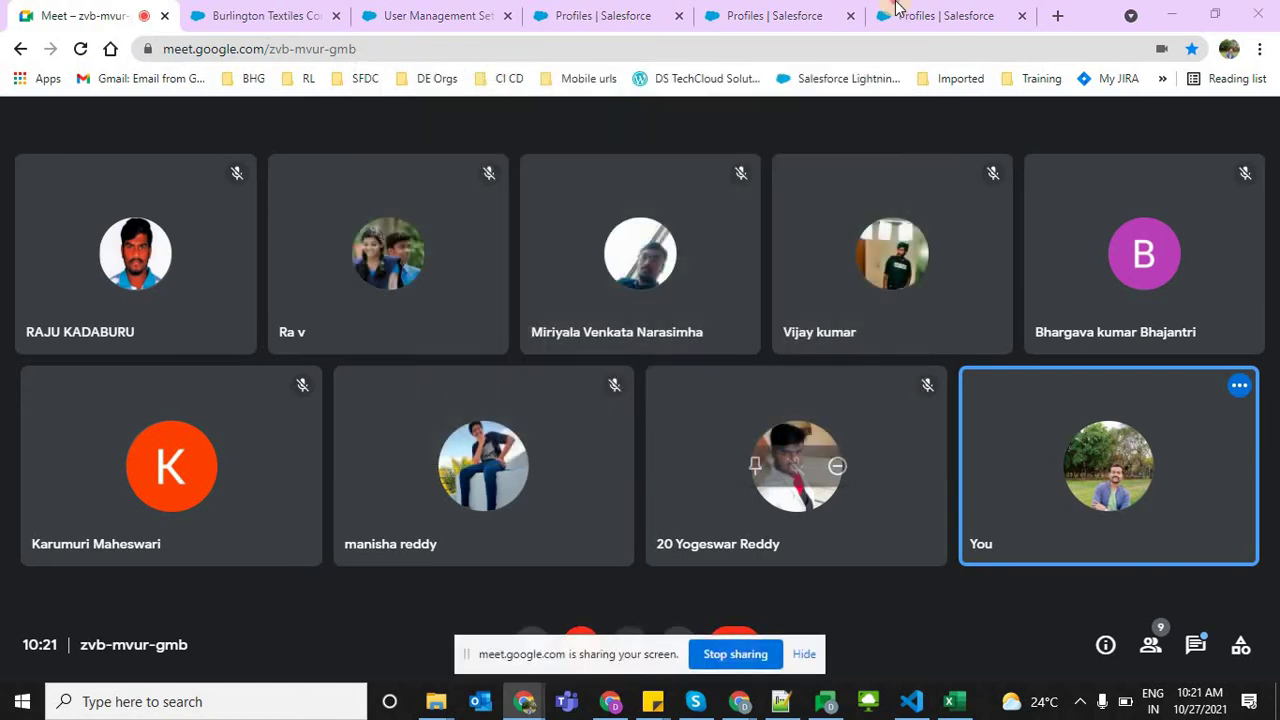
Return to the Salesforce tab showing the Developer Profile's Accounts settings
left_click(897, 12)
left_click(495, 15)
left_click(580, 15)
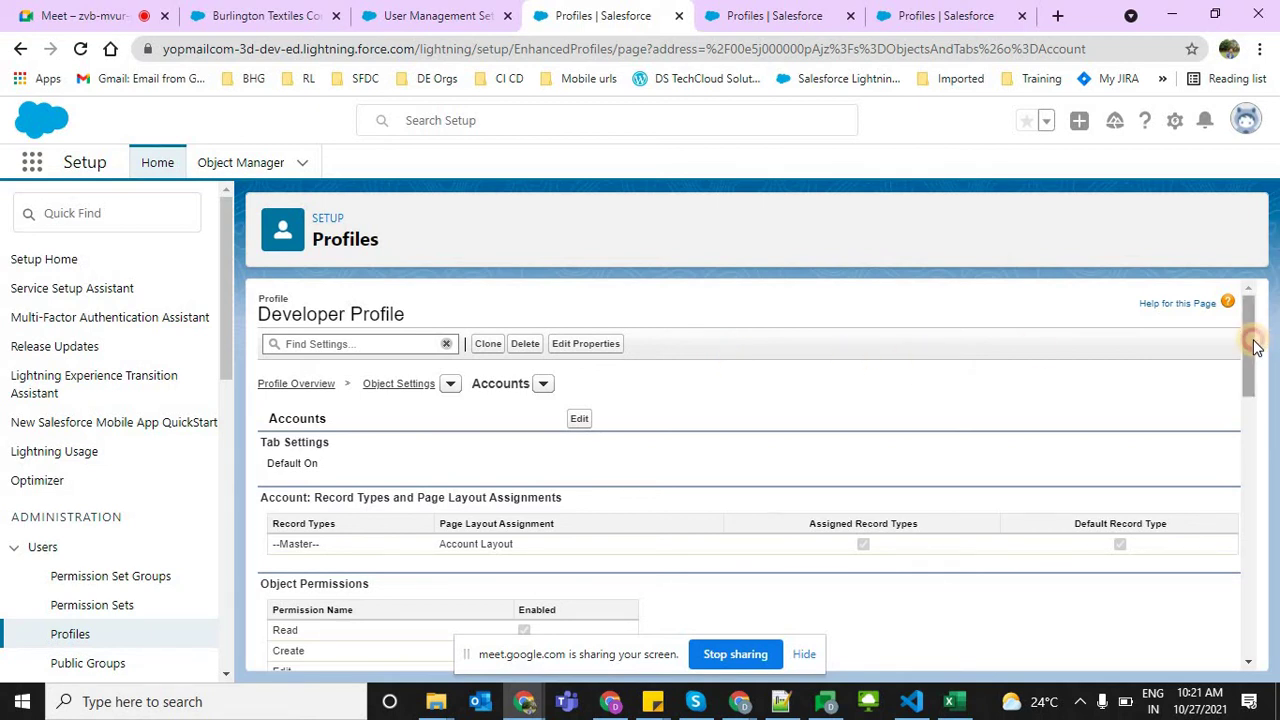
left_click_drag(1256, 358, 1240, 324)
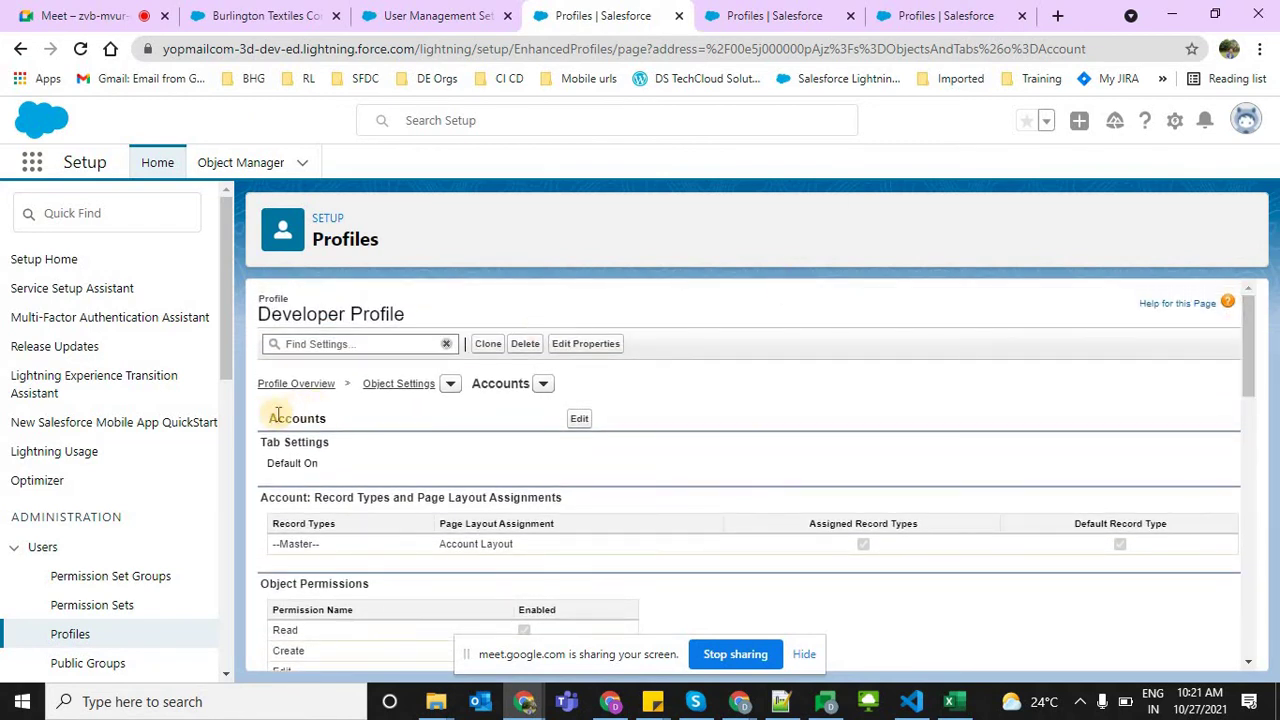
left_click_drag(266, 418, 334, 432)
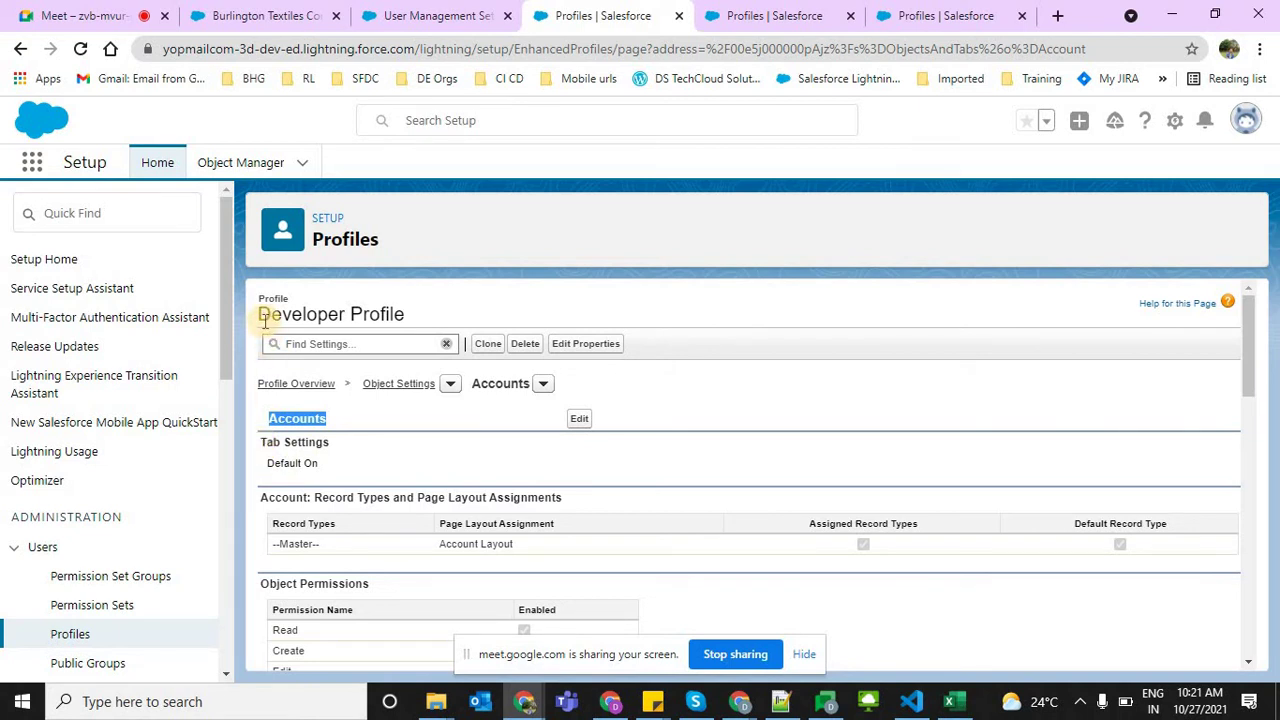
left_click_drag(262, 318, 429, 317)
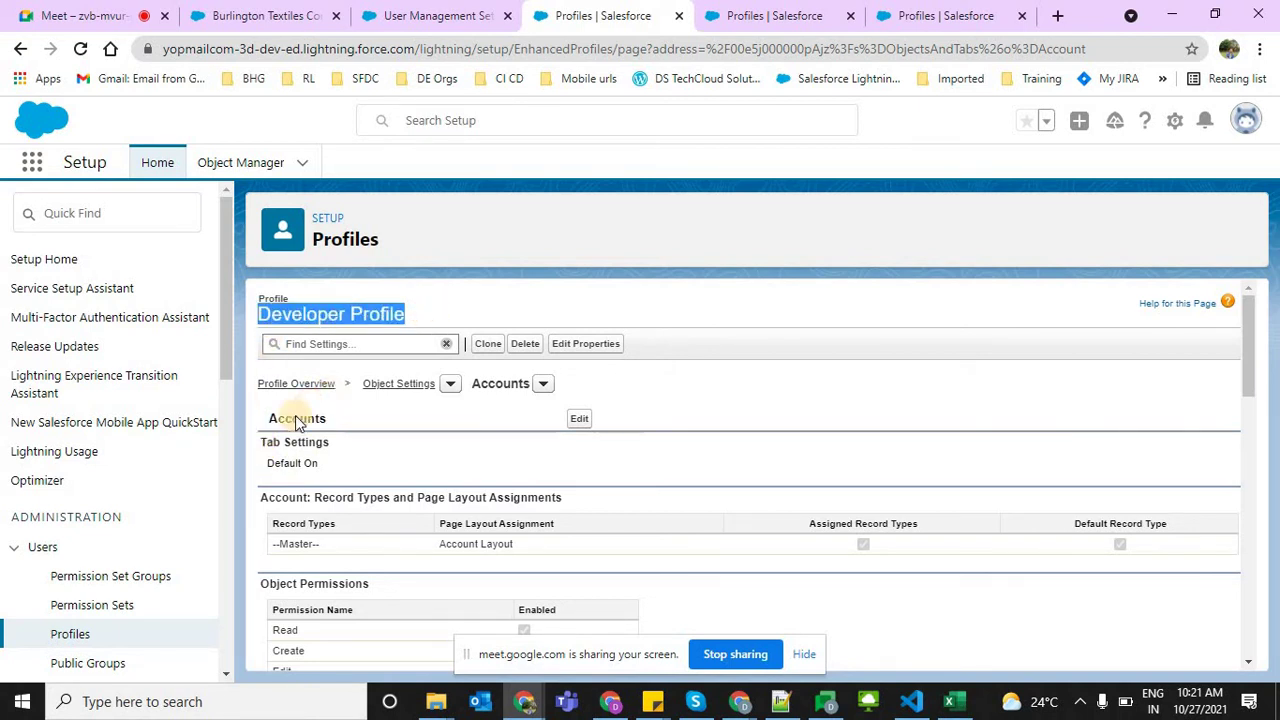
left_click_drag(270, 462, 355, 465)
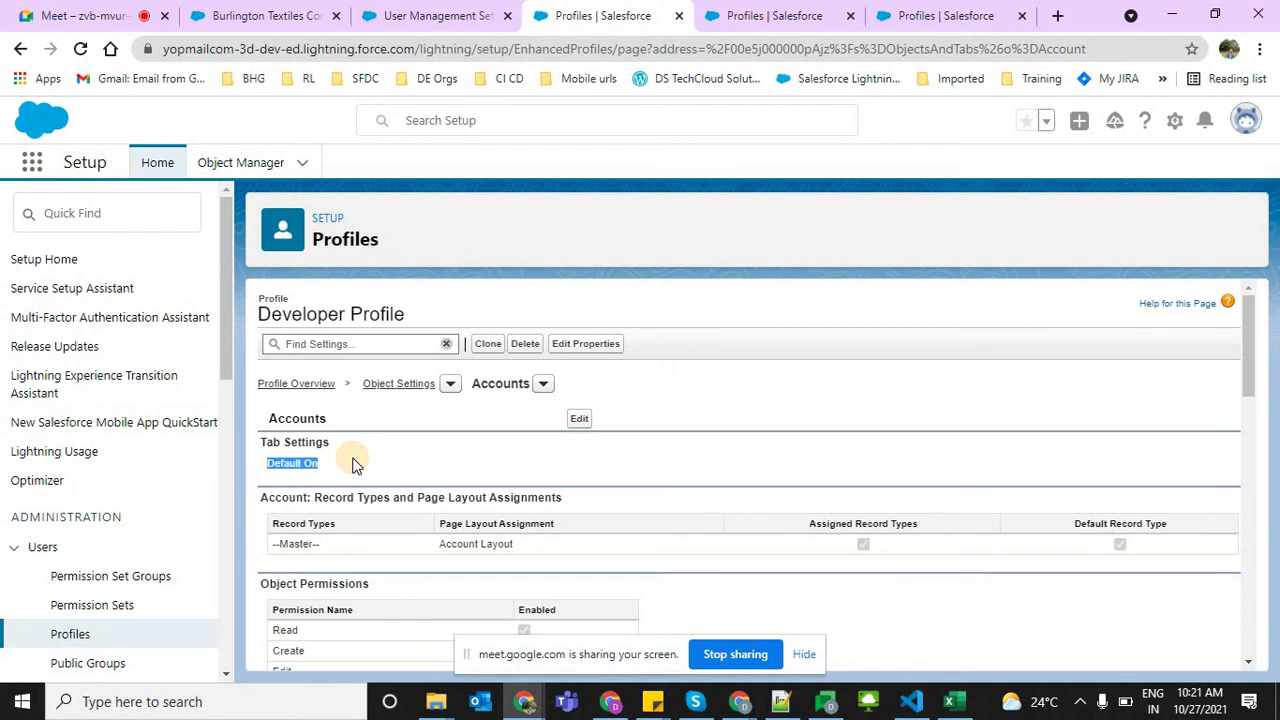
left_click_drag(268, 438, 318, 463)
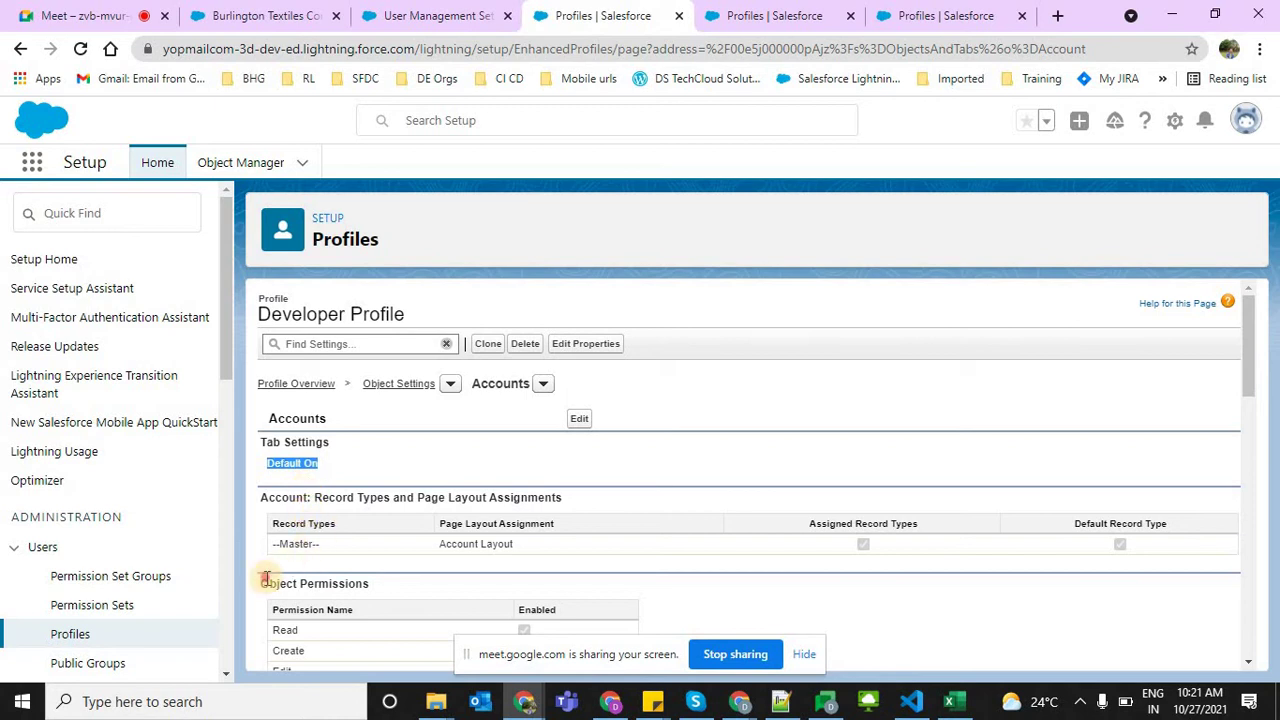
left_click_drag(268, 583, 440, 578)
left_click_drag(1248, 323, 1240, 380)
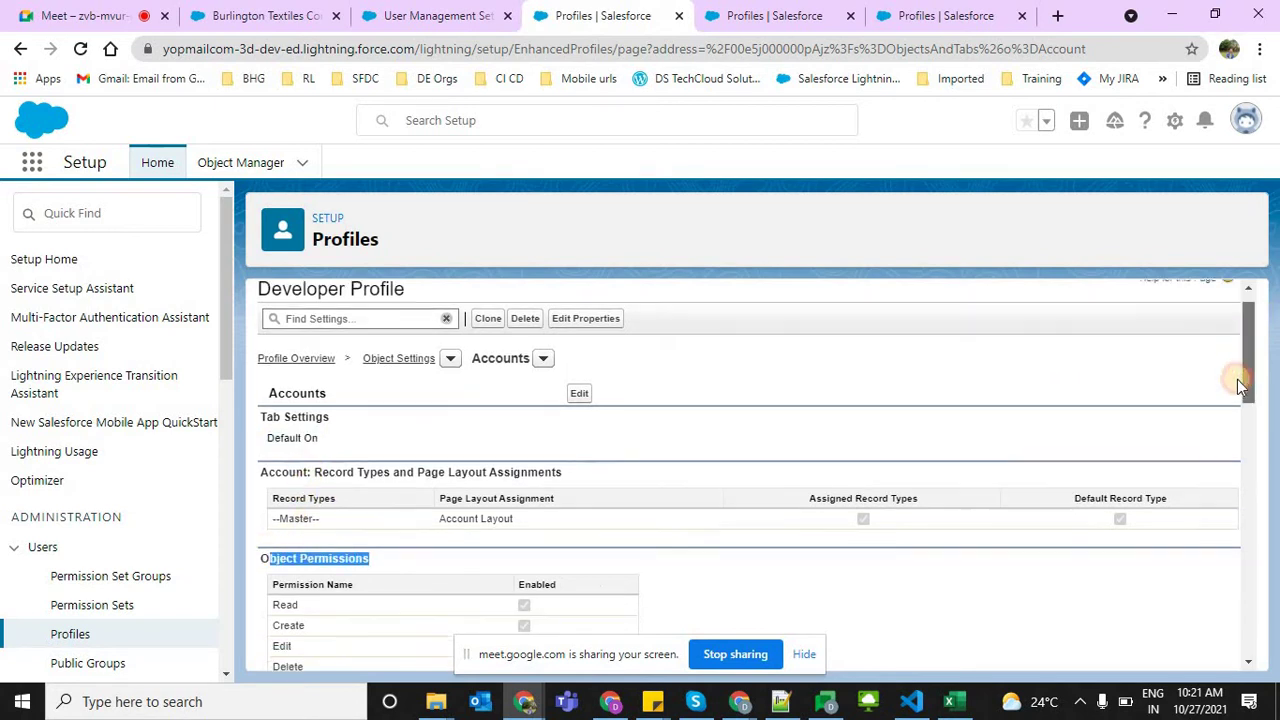
left_click_drag(271, 379, 302, 465)
left_click_drag(313, 591, 320, 655)
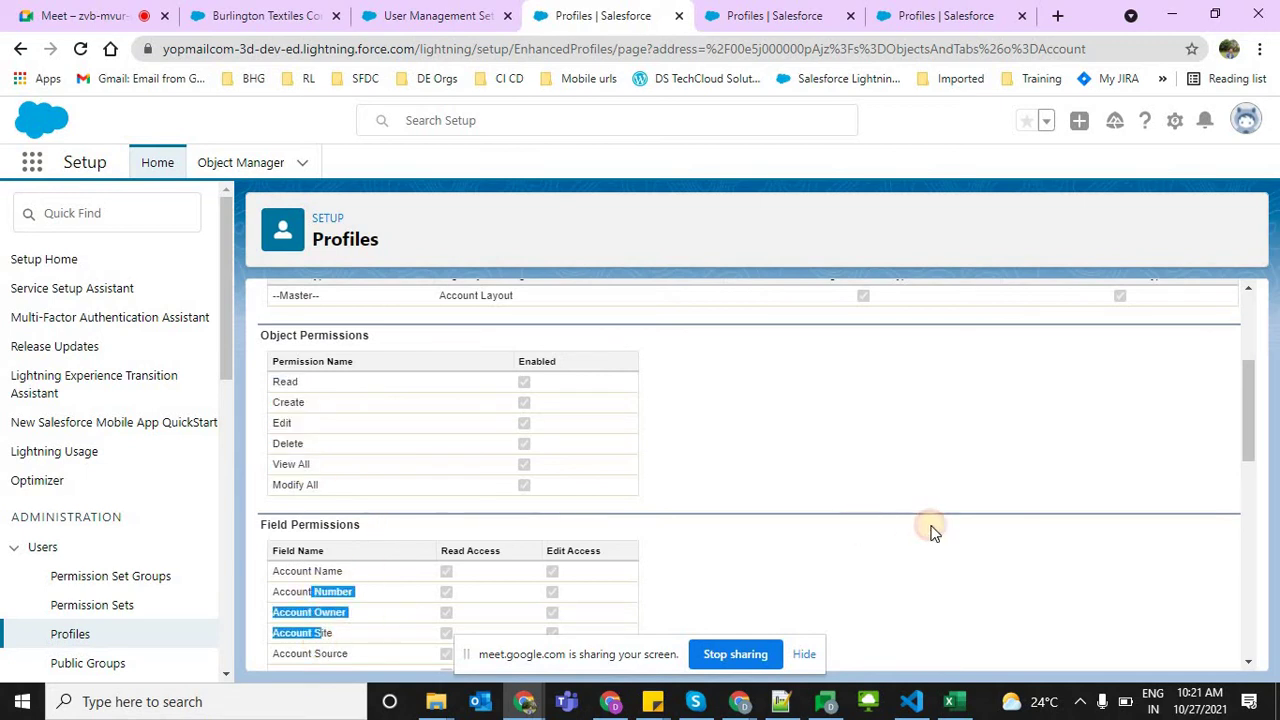
left_click(1245, 420)
left_click_drag(1245, 420, 1246, 354)
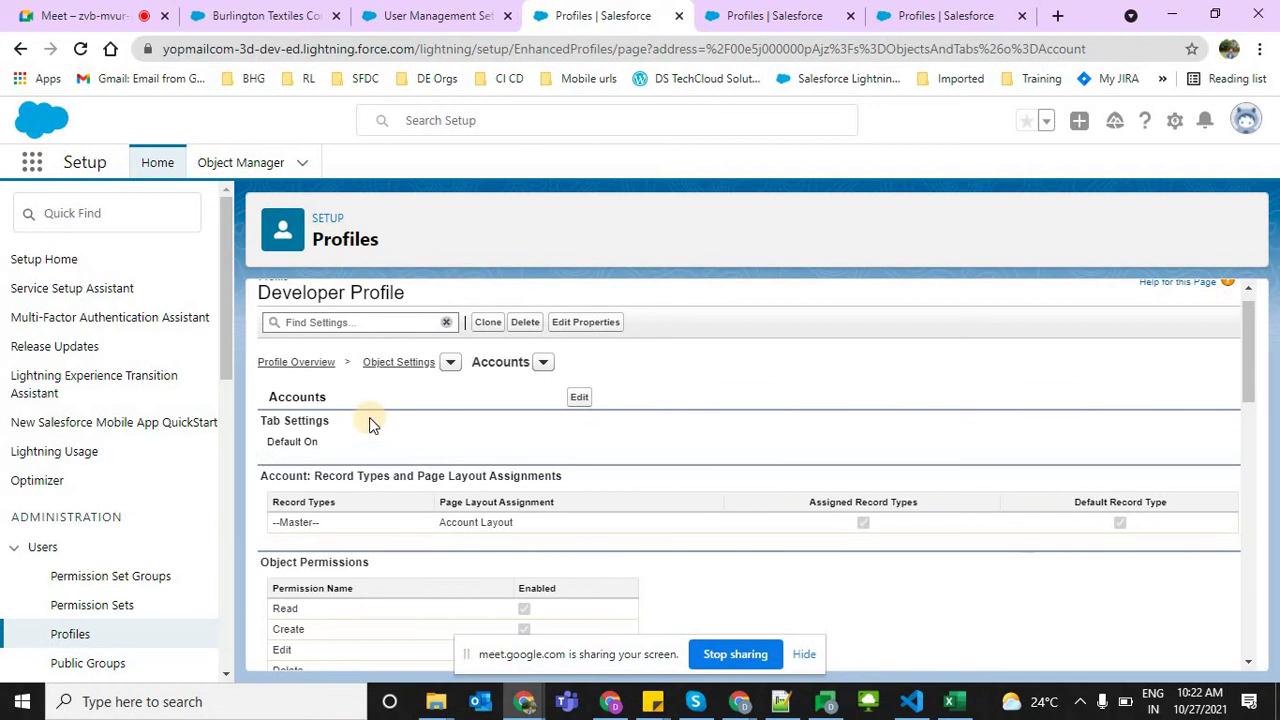
left_click(335, 448)
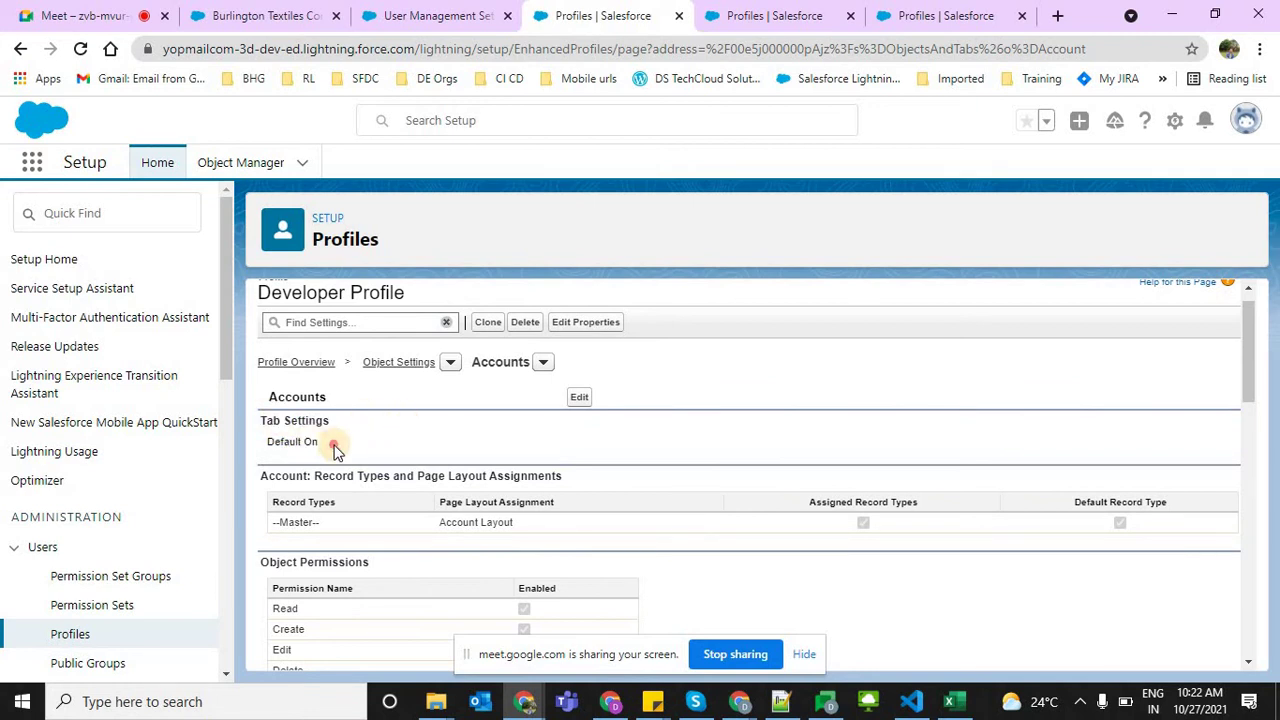
left_click_drag(335, 448, 347, 457)
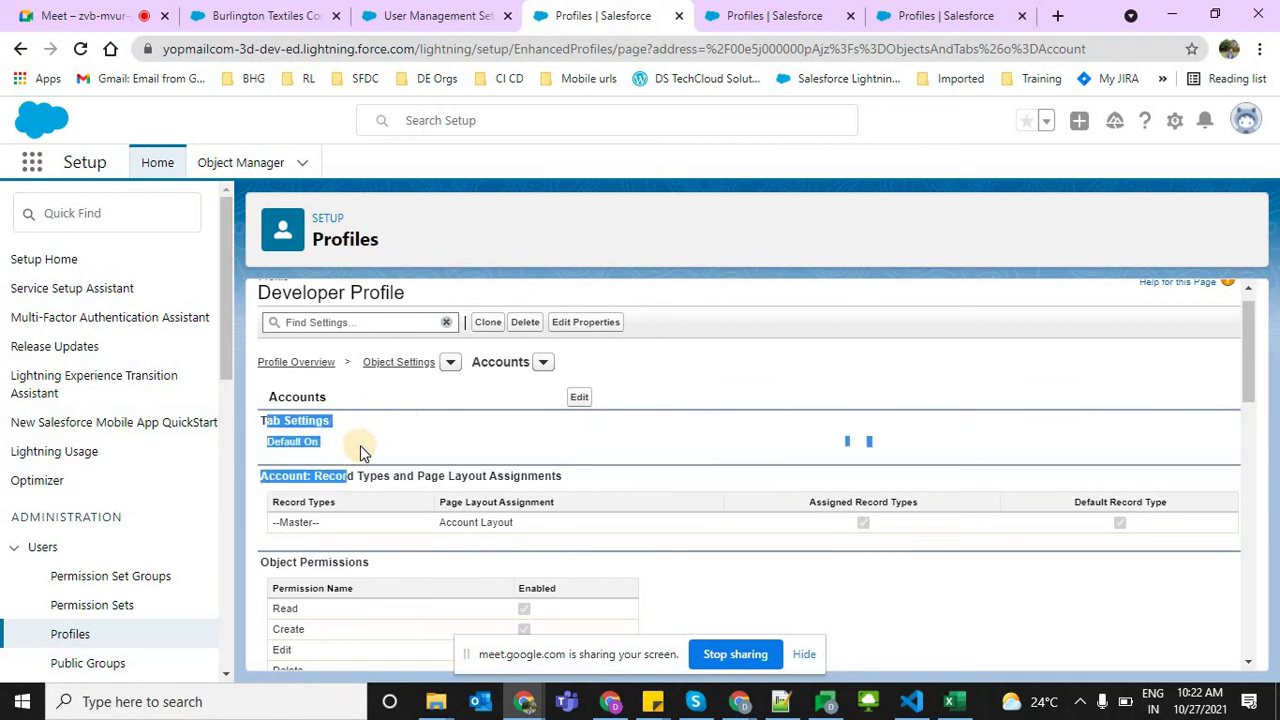
Open the Accounts object settings for editing, keeping tab visibility at Default On
left_click(581, 400)
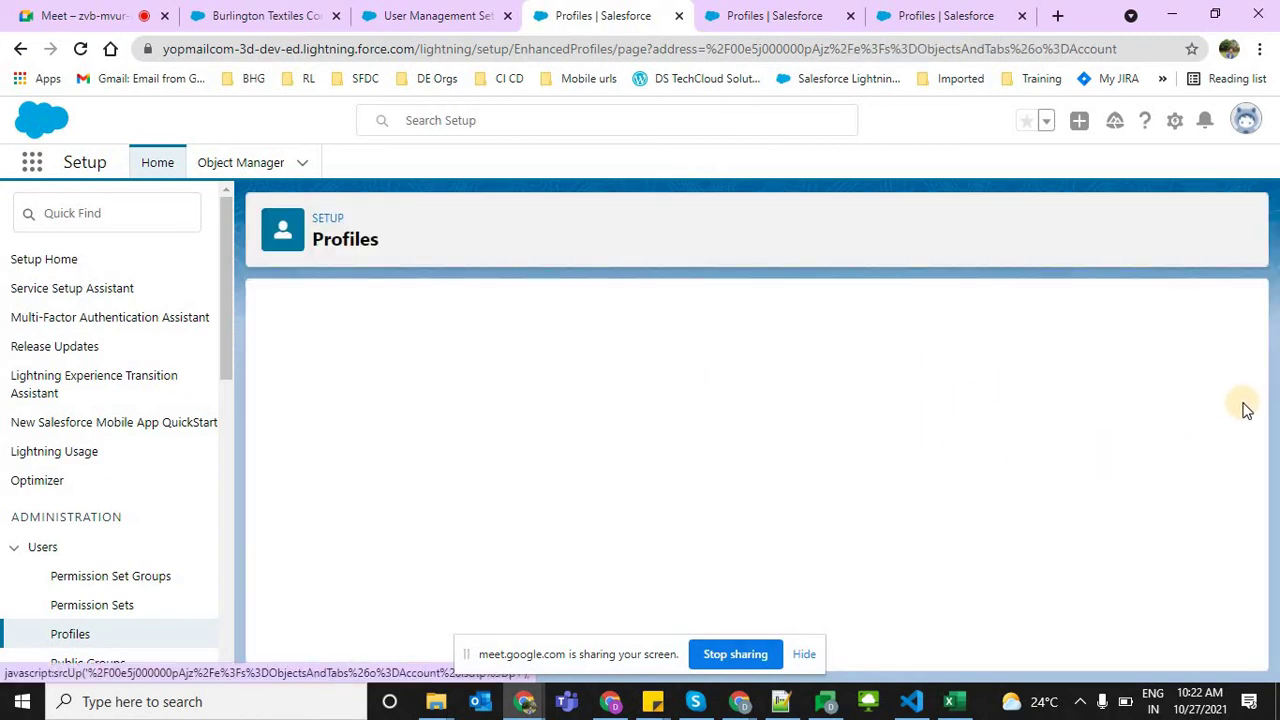
scroll(1248, 370, "down", 1)
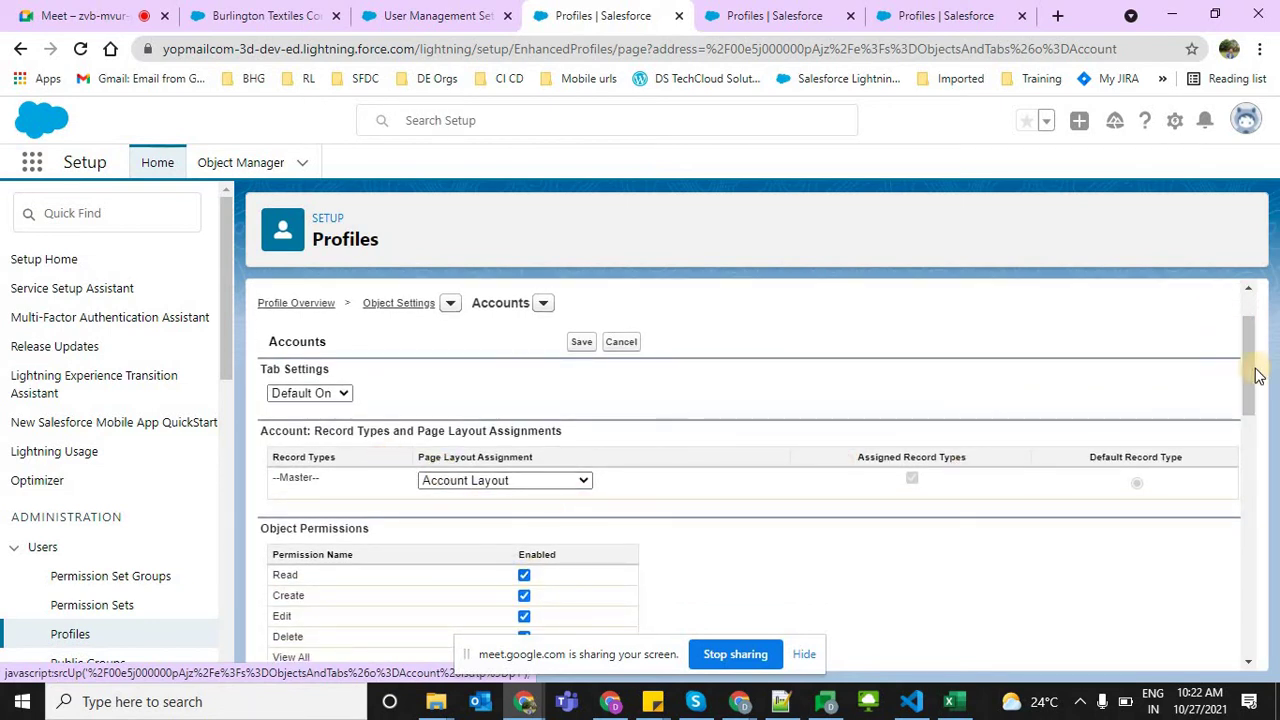
left_click_drag(1248, 363, 1248, 403)
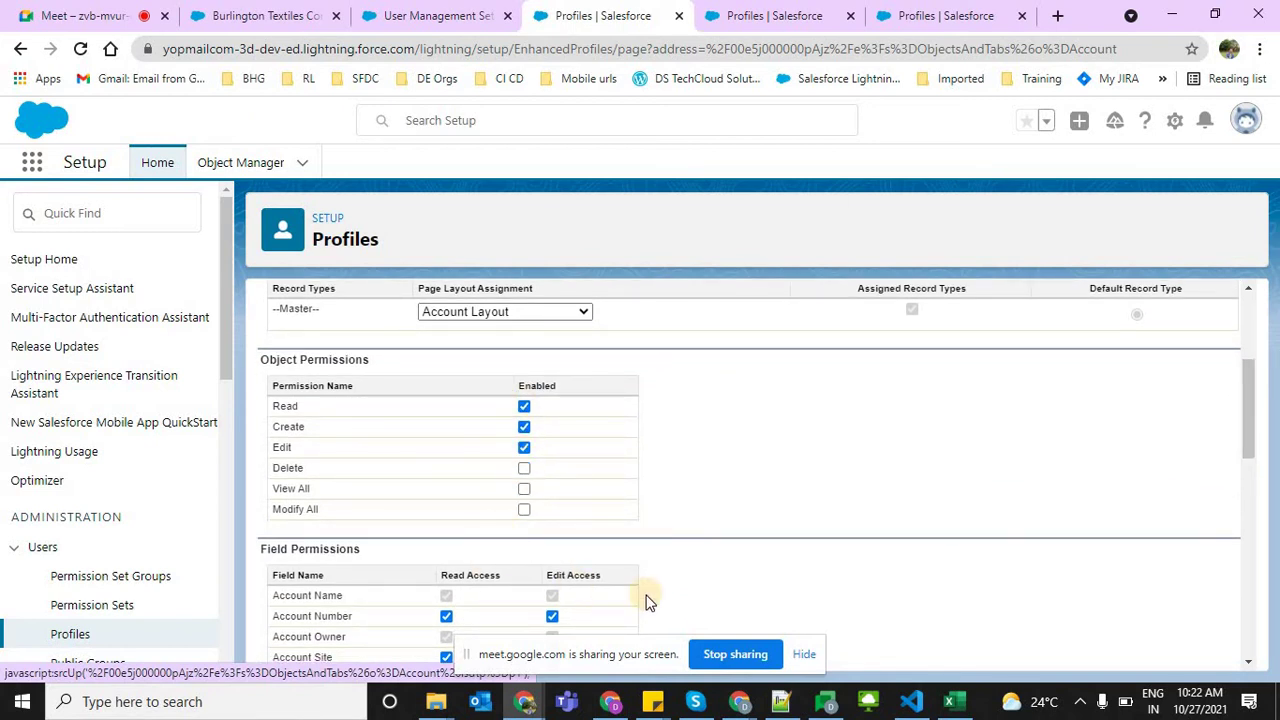
scroll(1245, 363, "up", 3)
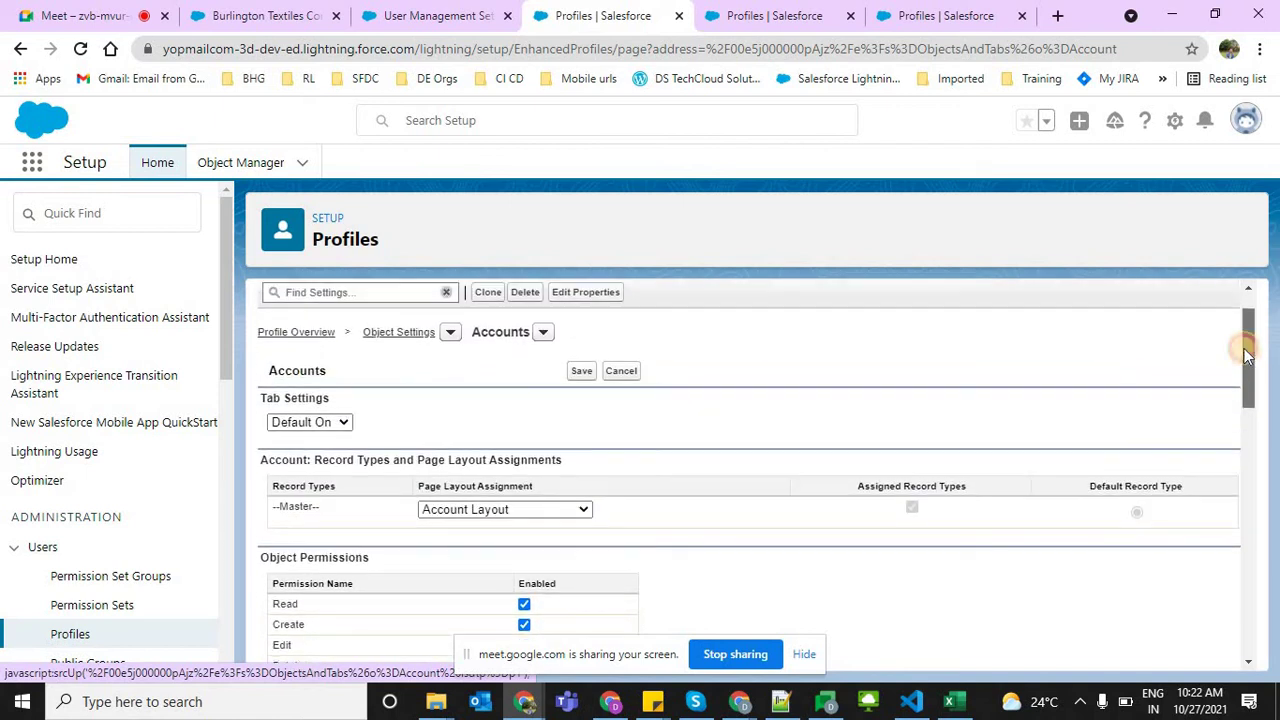
left_click(295, 480)
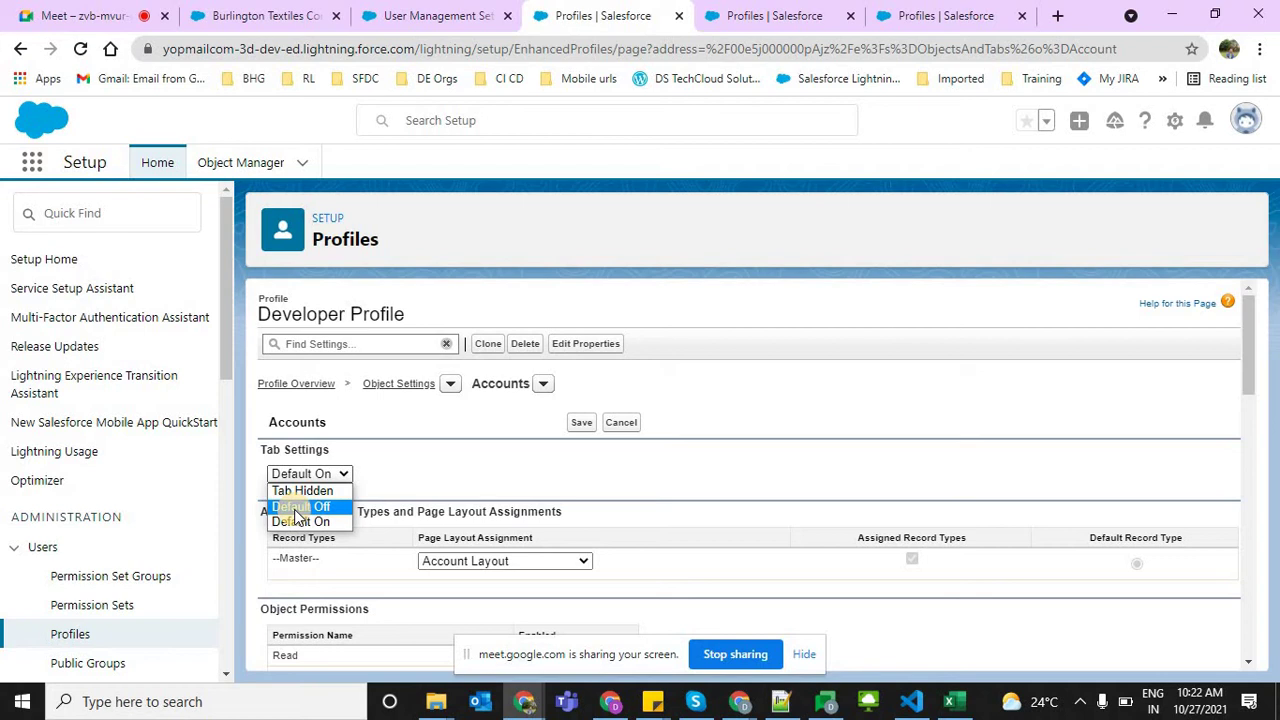
left_click(315, 473)
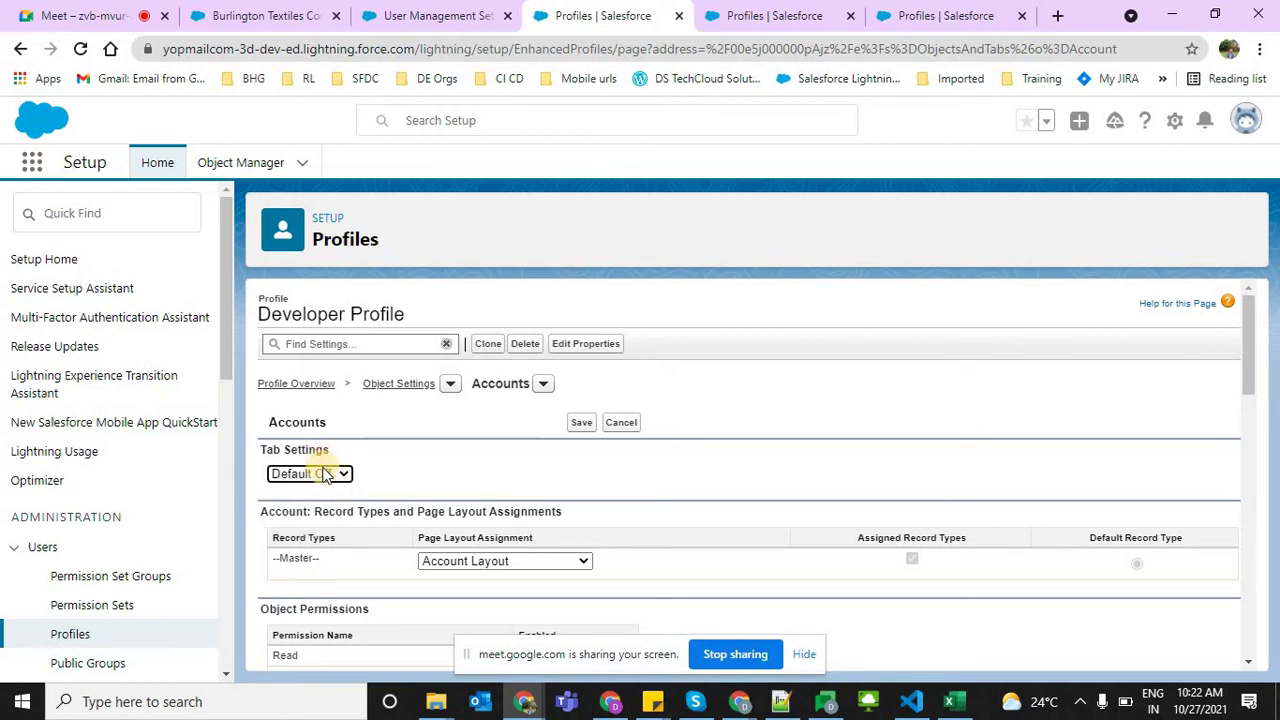
left_click(320, 474)
left_click(548, 475)
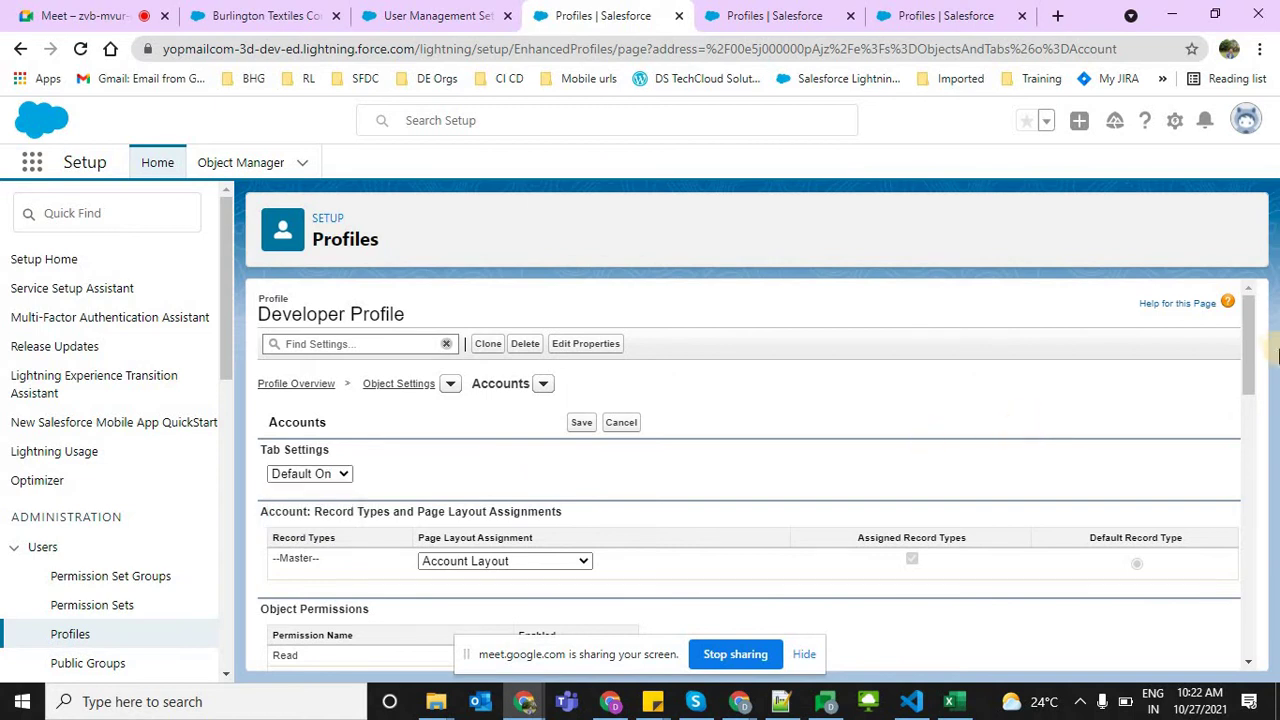
Remove edit access on the Account Number field and save the Accounts permissions
left_click_drag(1248, 341, 1249, 606)
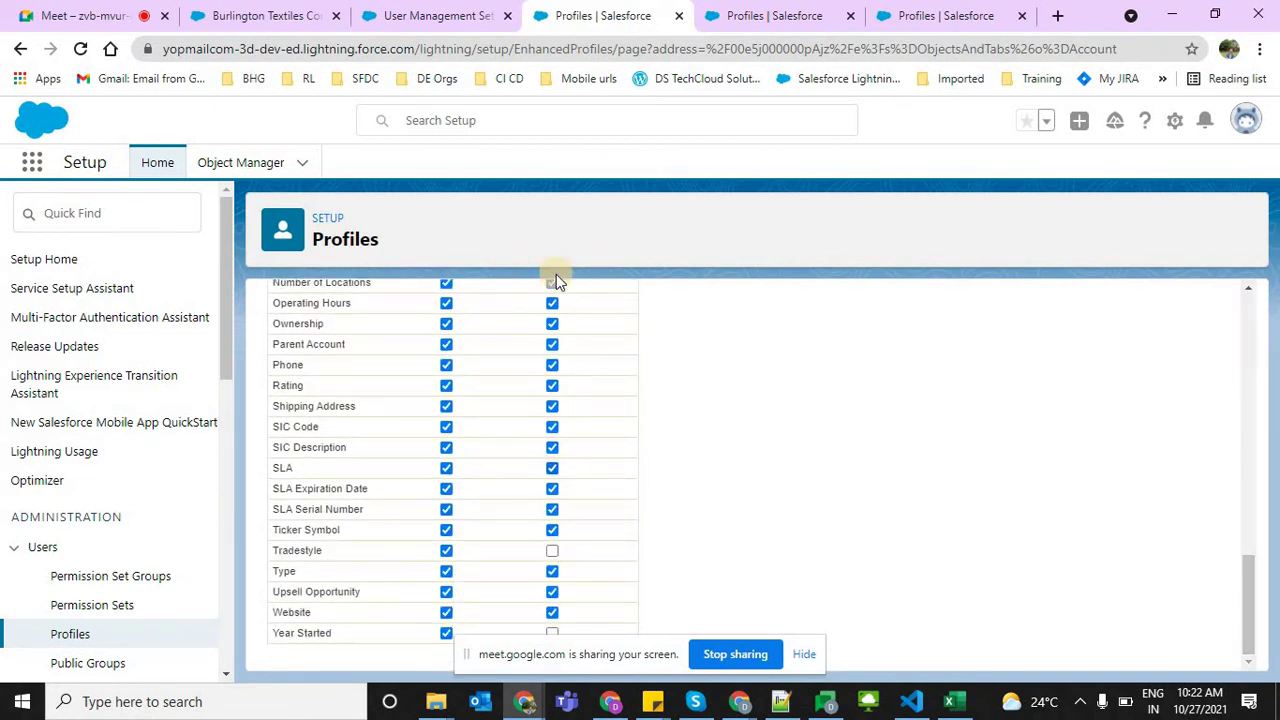
left_click(552, 365)
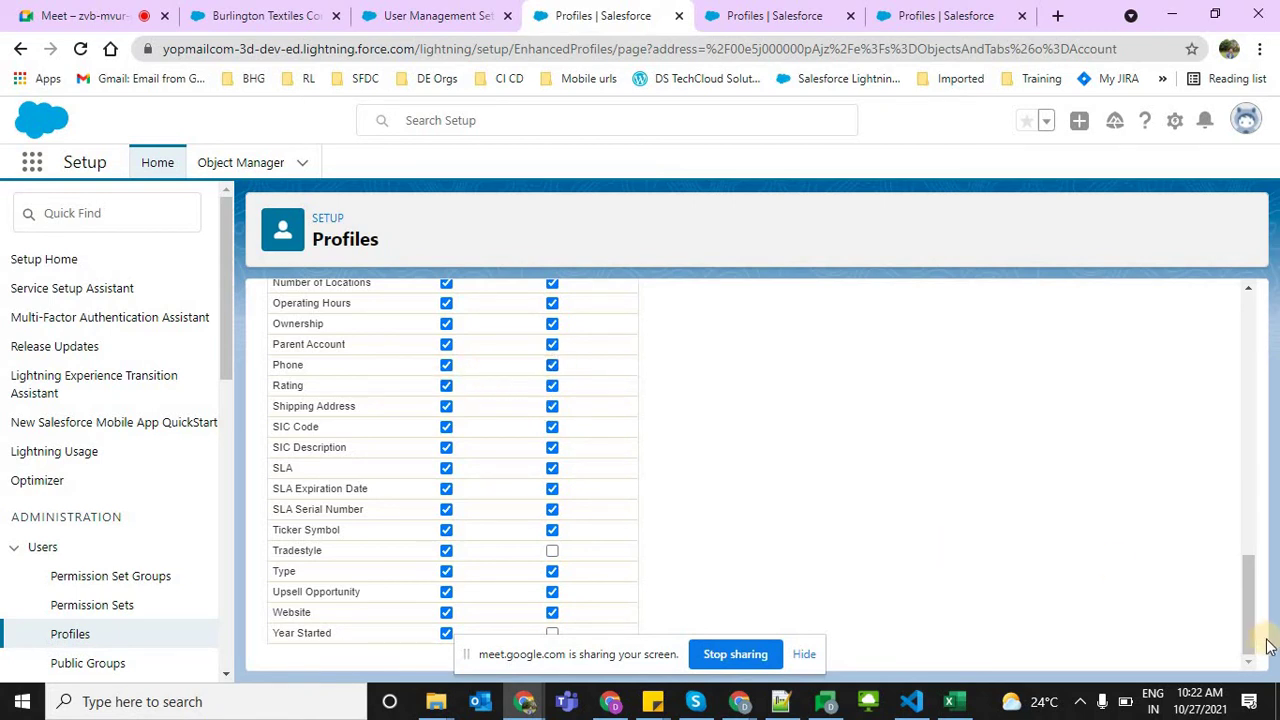
left_click_drag(1250, 600, 1245, 495)
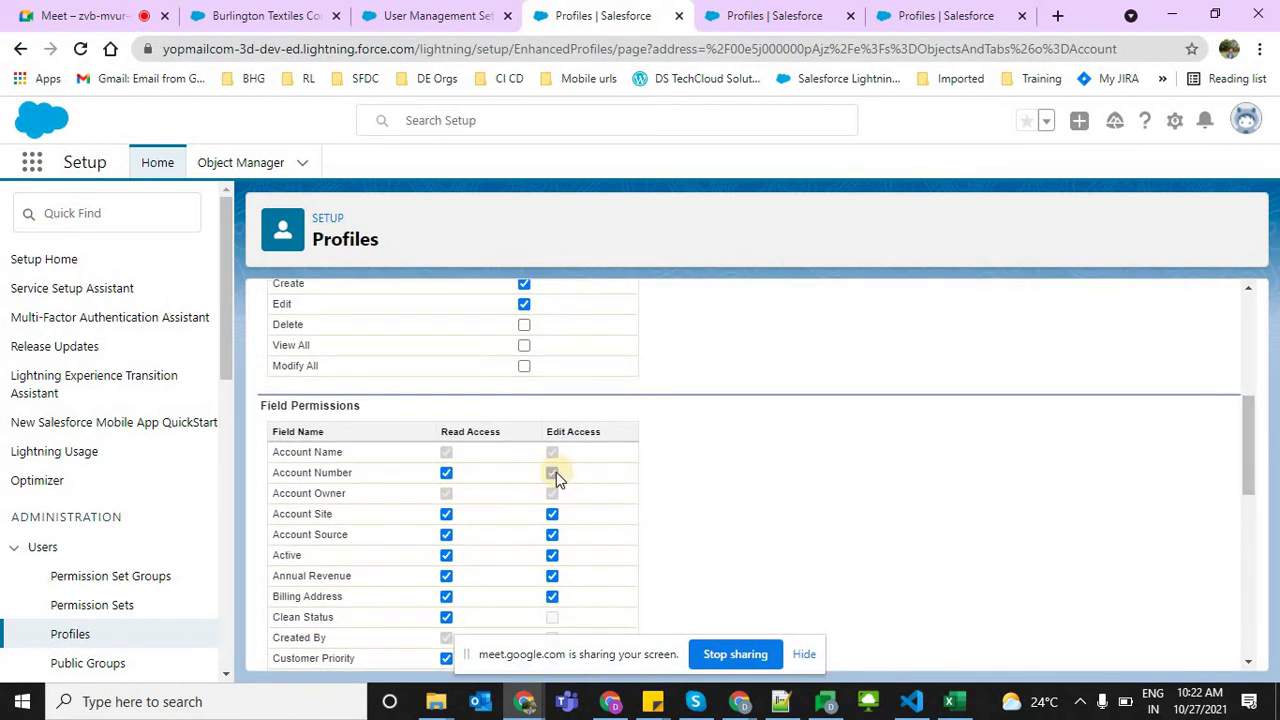
left_click(552, 472)
left_click_drag(328, 476, 281, 476)
left_click(447, 431)
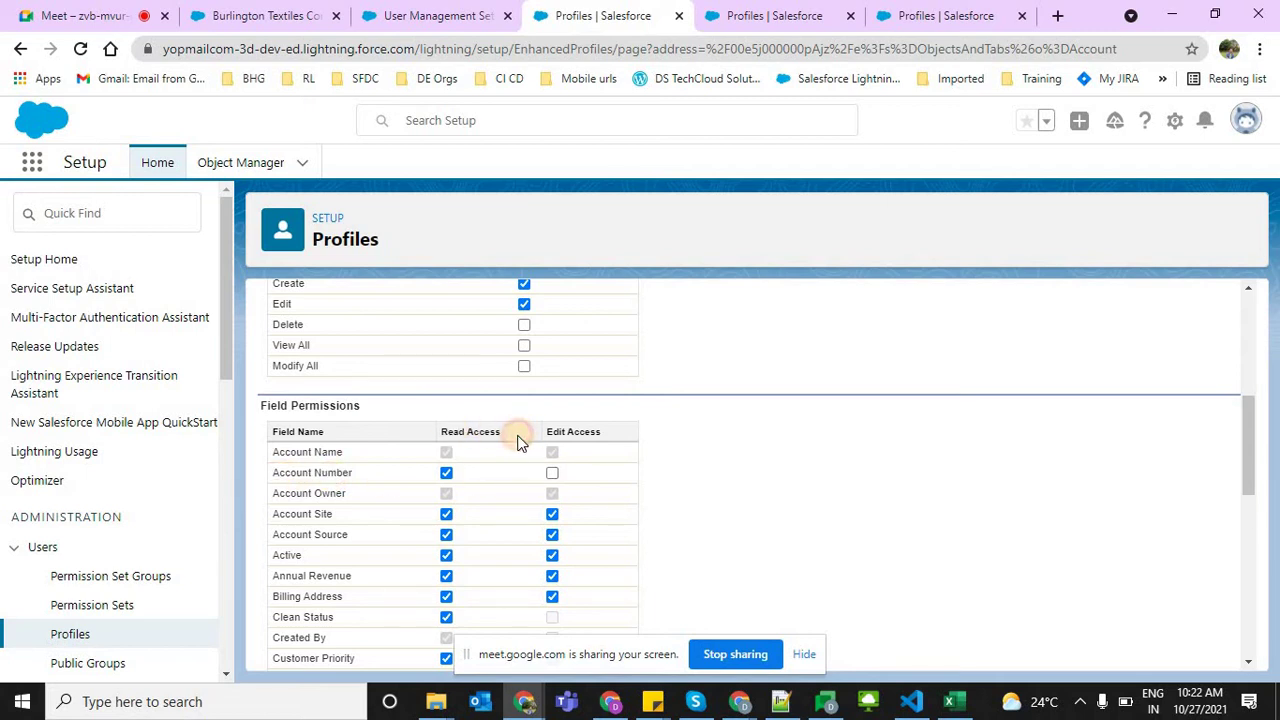
triple_click(517, 433)
left_click(303, 472)
left_click_drag(303, 472, 558, 480)
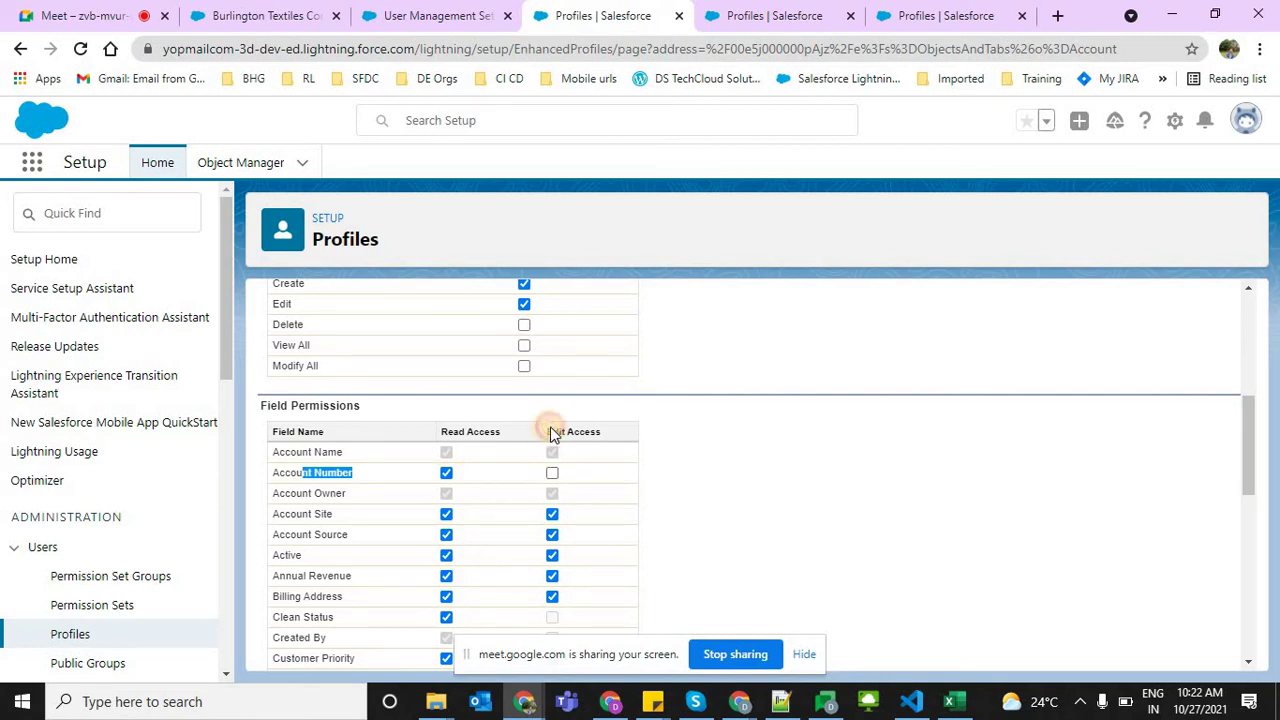
triple_click(612, 430)
left_click(1243, 489)
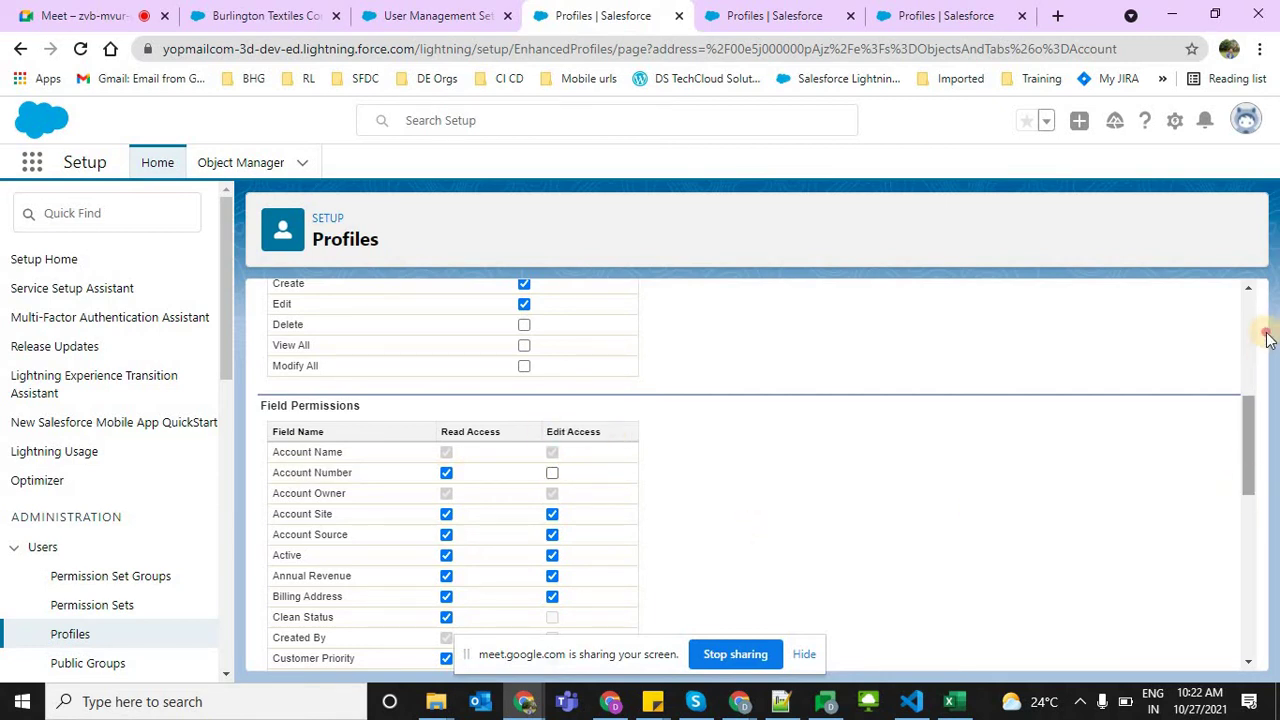
left_click_drag(1266, 338, 1266, 300)
left_click(580, 423)
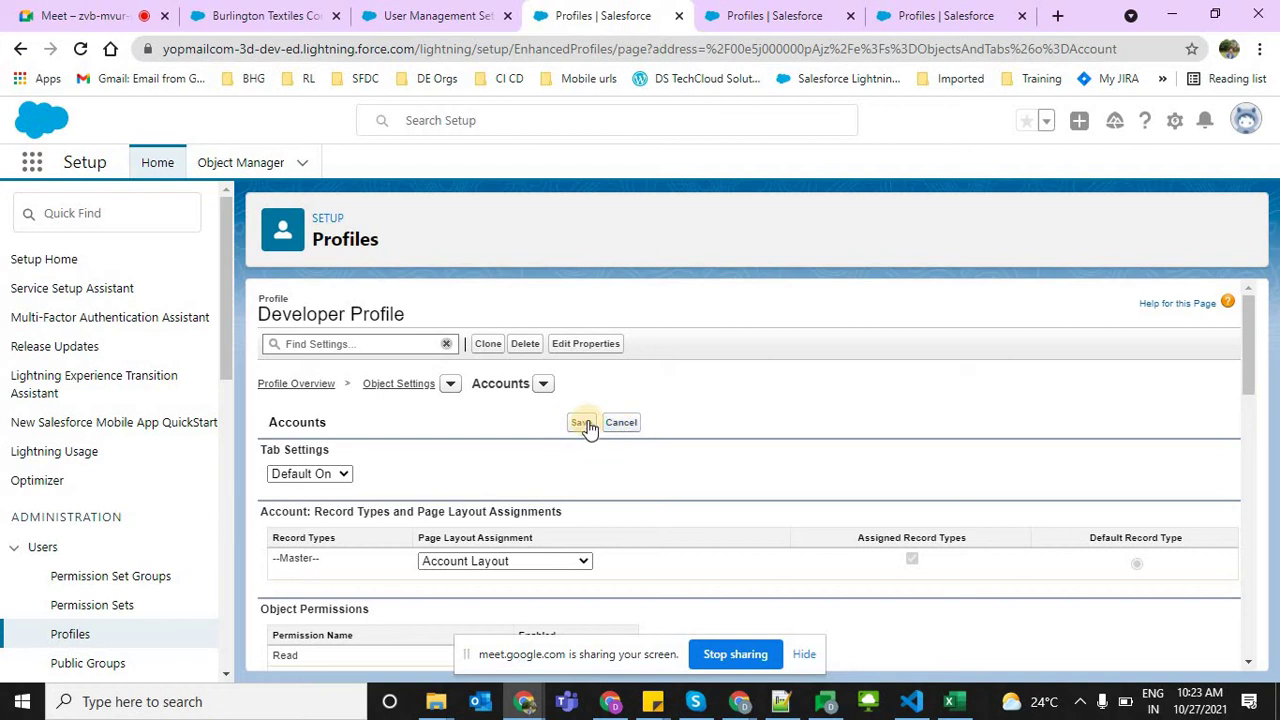
left_click(327, 385)
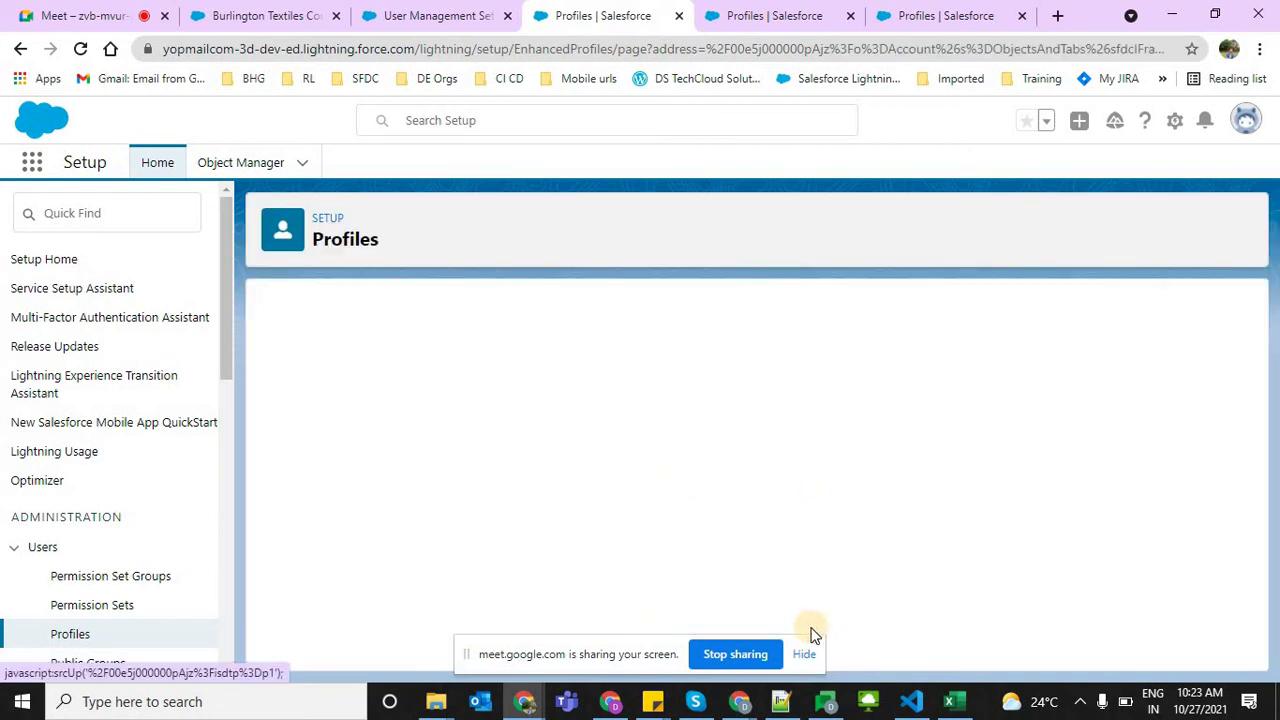
Go back to the Developer Profile overview and open its Assigned Apps page
left_click(806, 655)
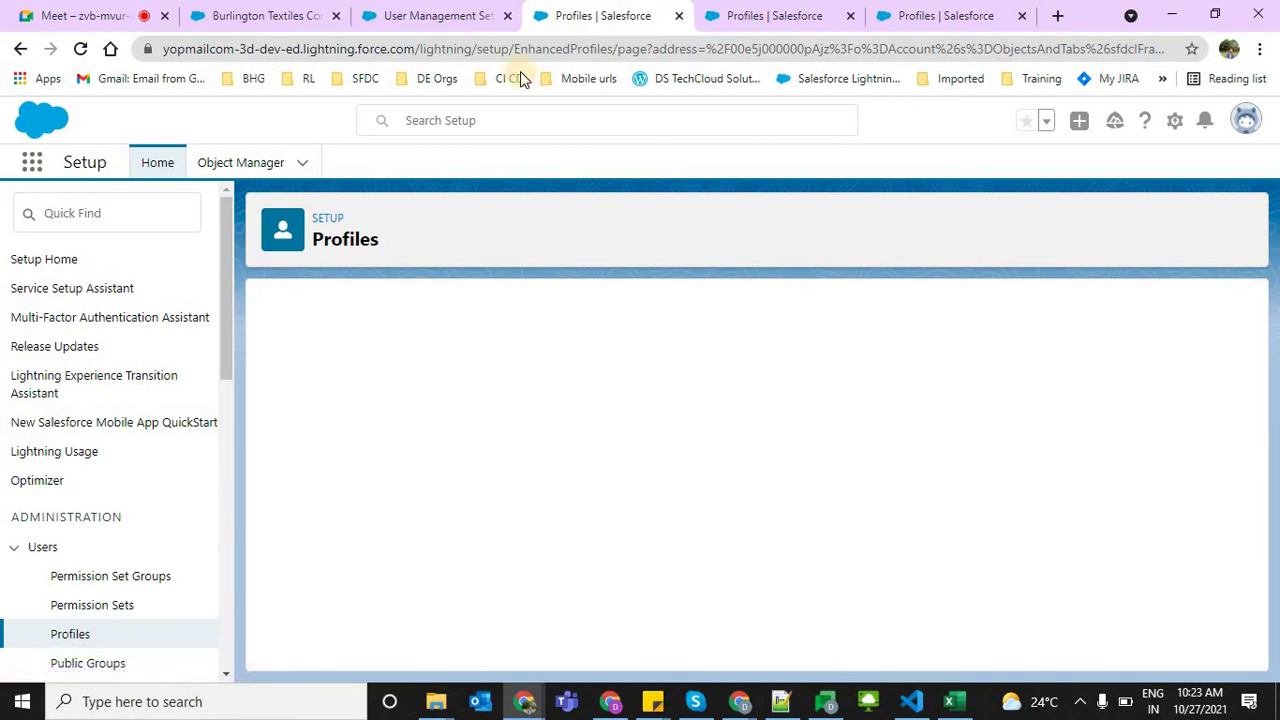
left_click(285, 385)
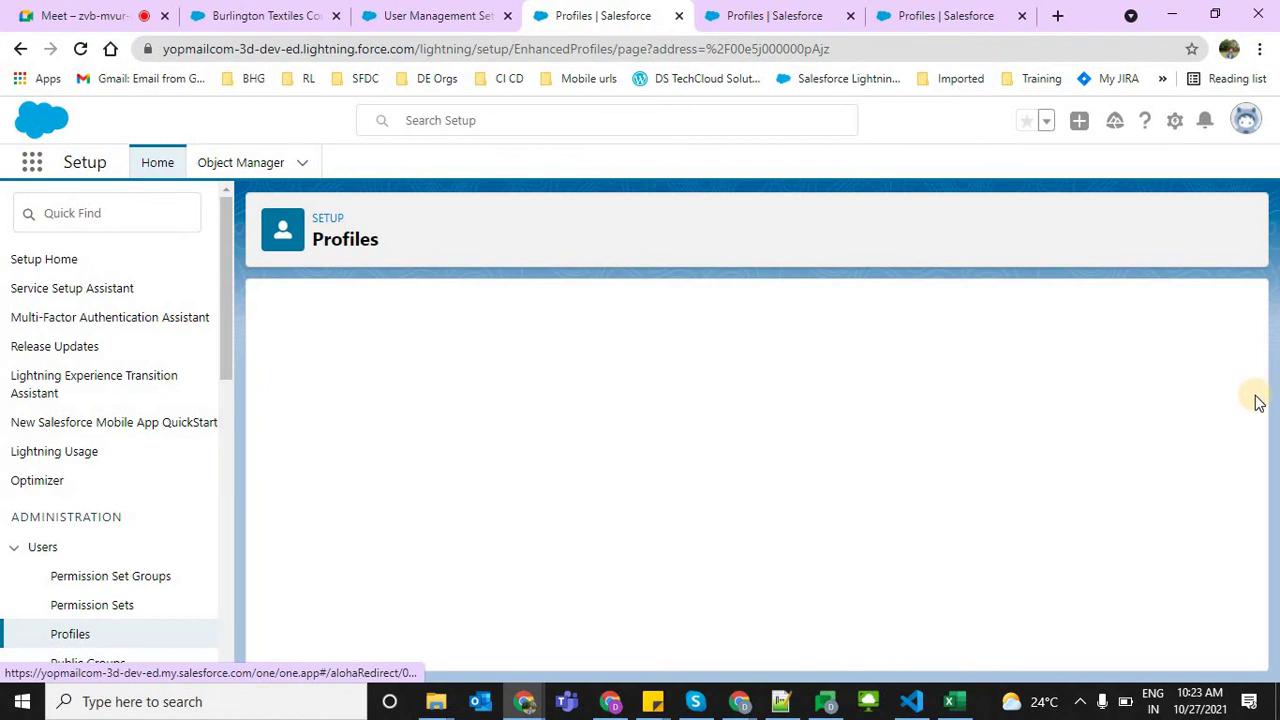
scroll(1246, 436, "down", 2)
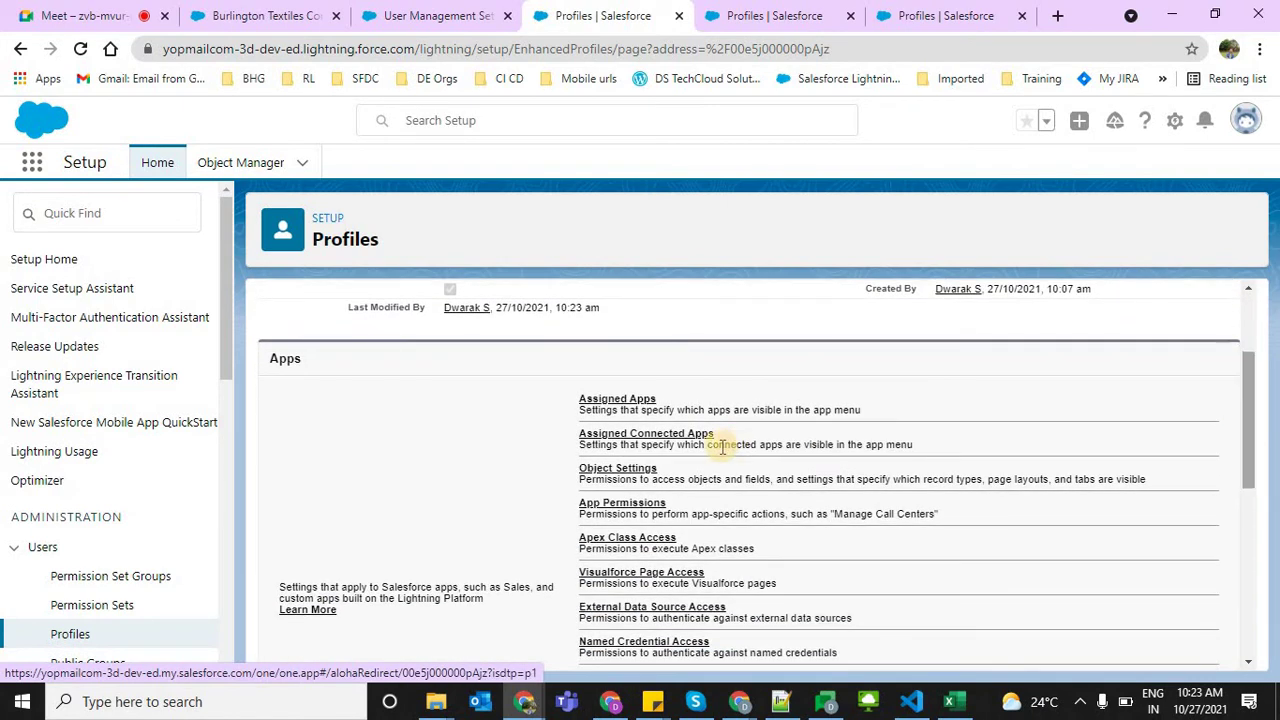
left_click_drag(693, 395, 657, 403)
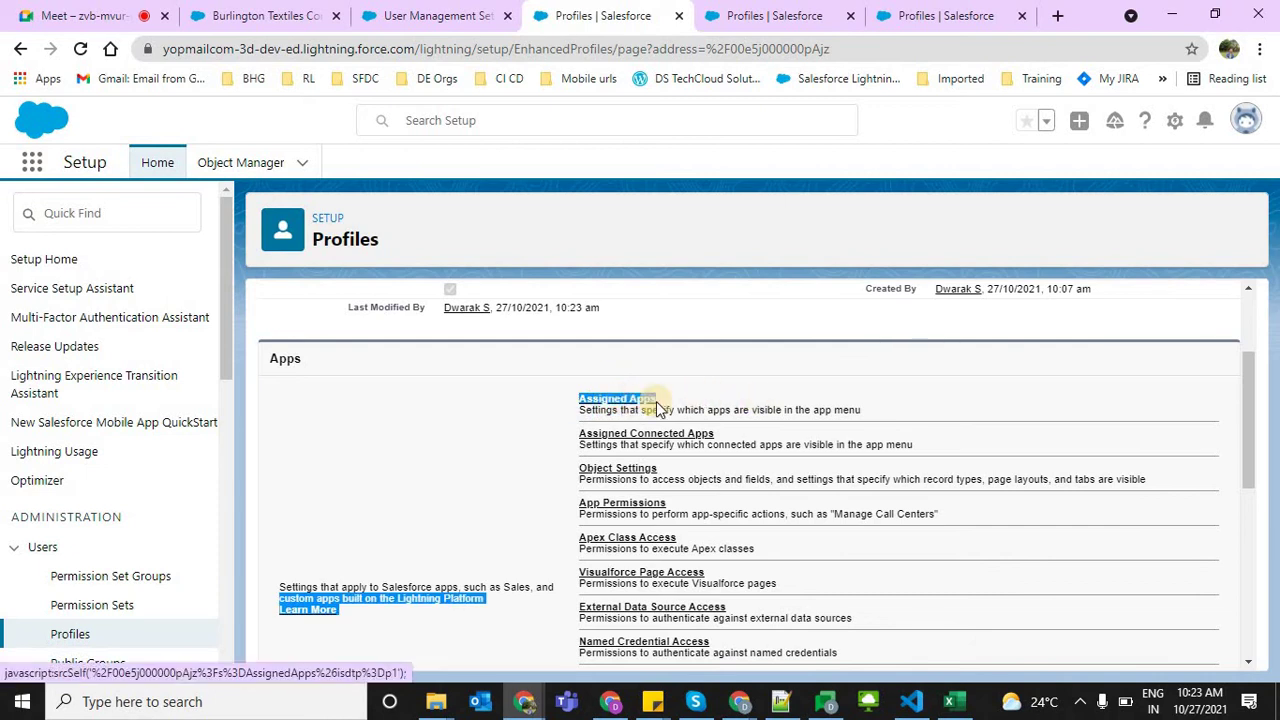
left_click(645, 405)
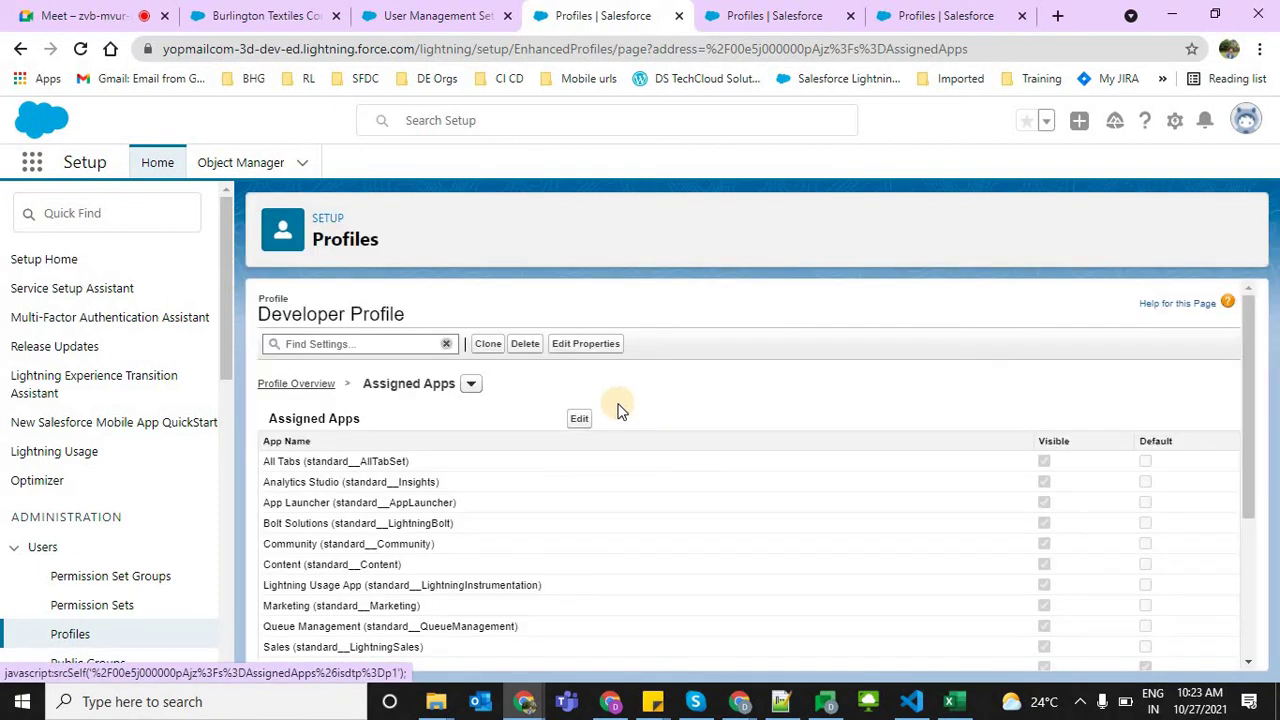
Edit assigned apps, hiding All Tabs, Analytics Studio, App Launcher, Content, Marketing and Lightning Sales
left_click(579, 419)
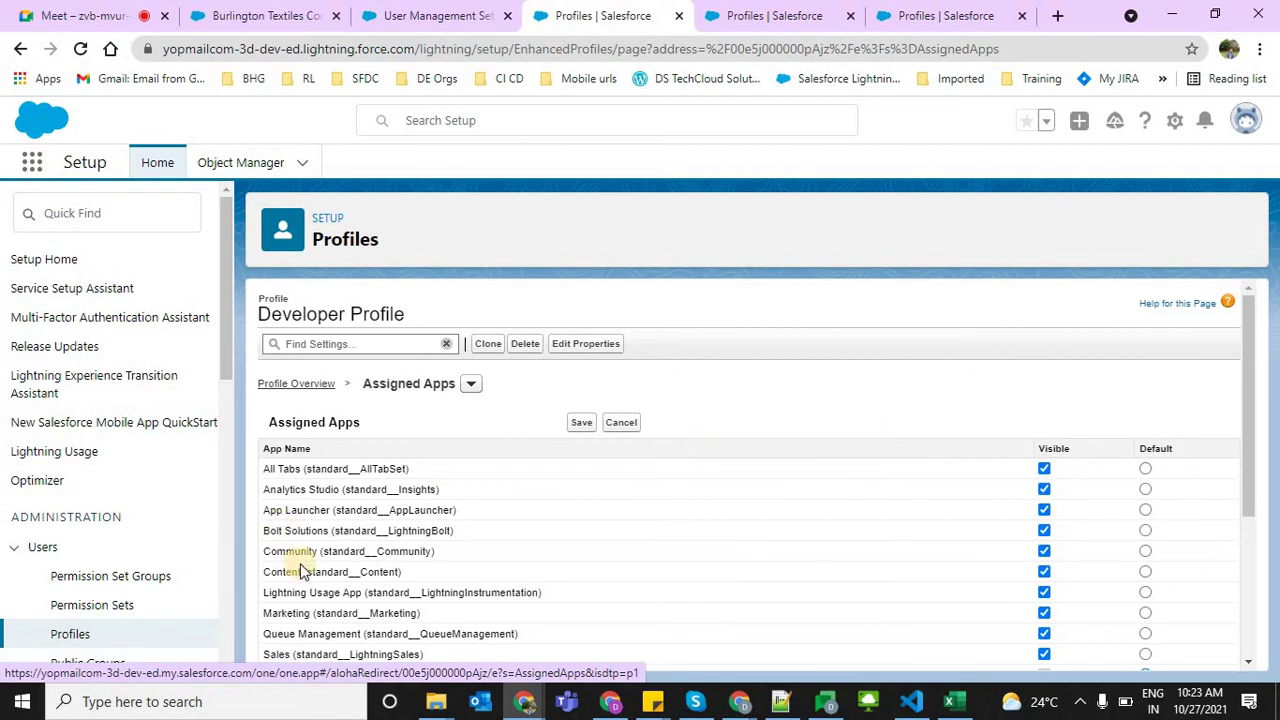
left_click_drag(1255, 378, 1248, 443)
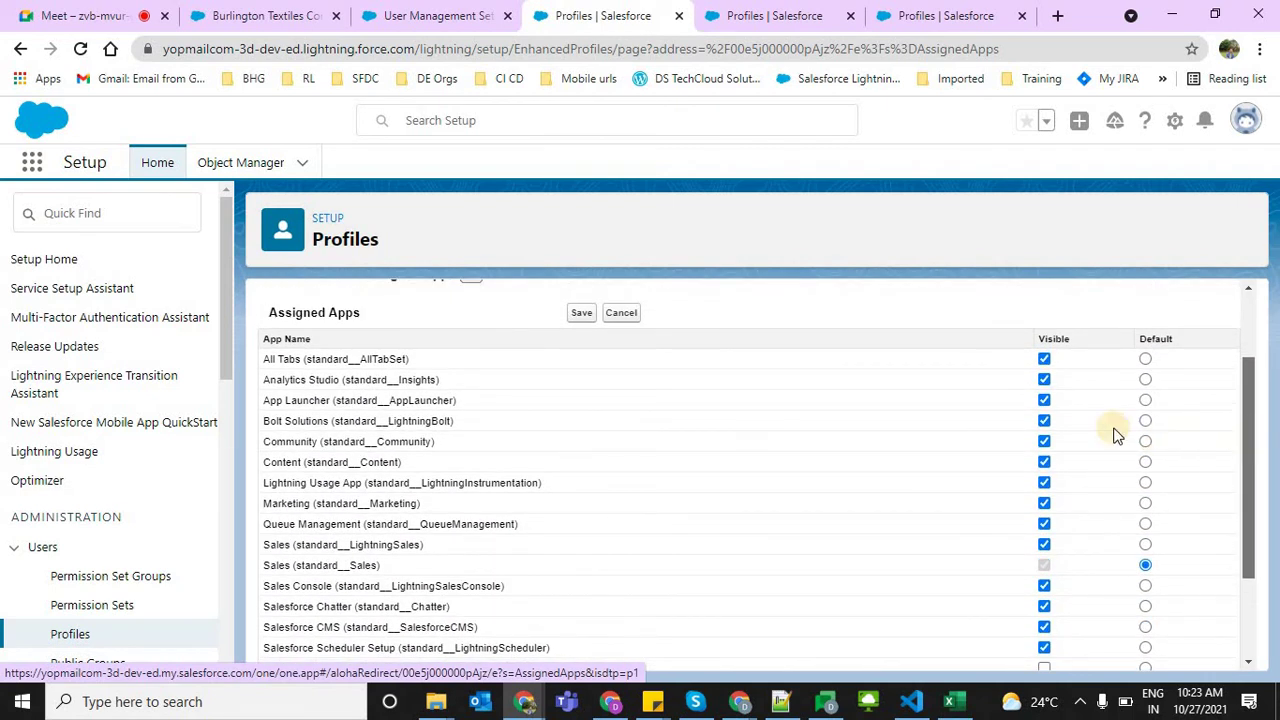
left_click(1045, 360)
left_click(1045, 380)
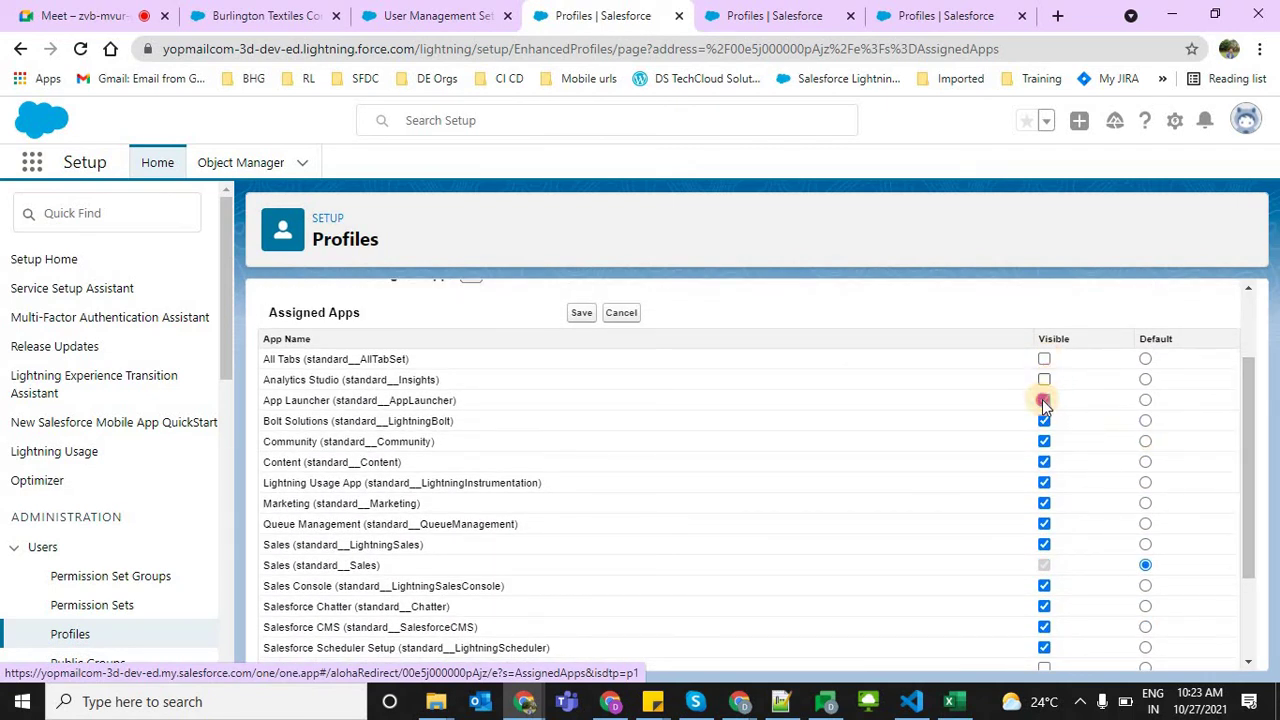
left_click(1045, 400)
left_click(1045, 421)
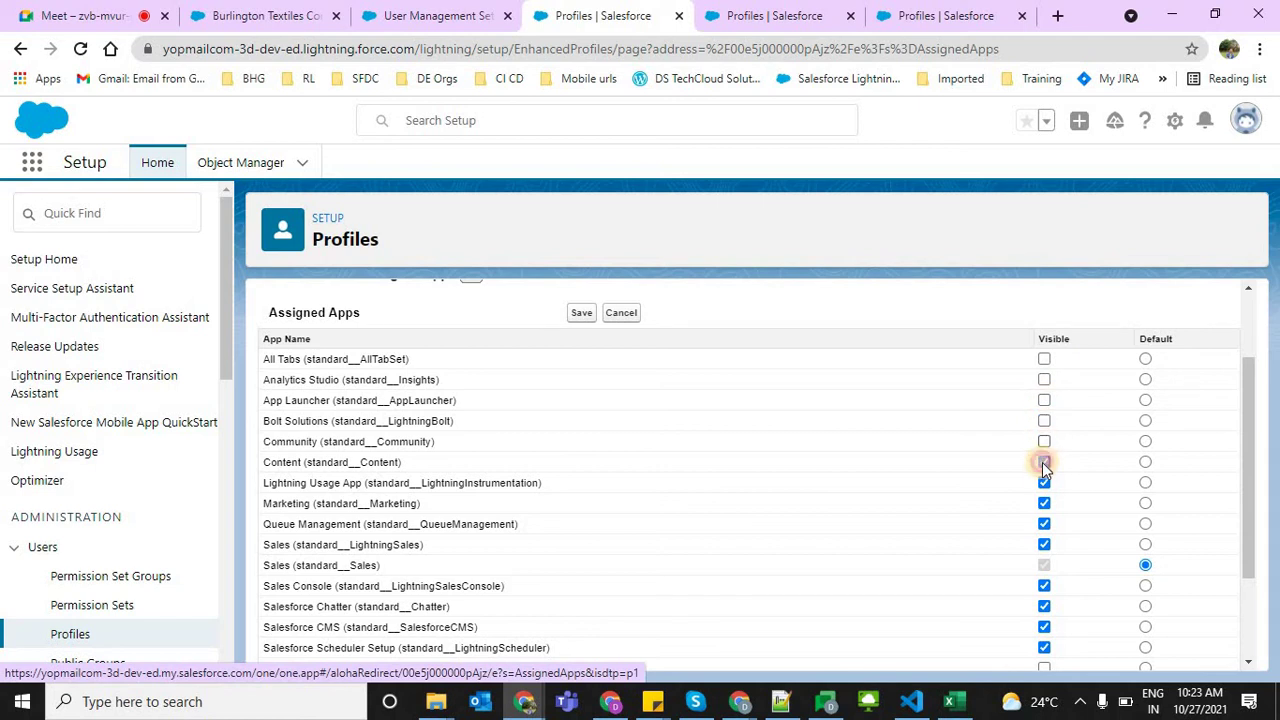
left_click(1044, 462)
left_click(1044, 483)
left_click(1044, 503)
left_click(1044, 524)
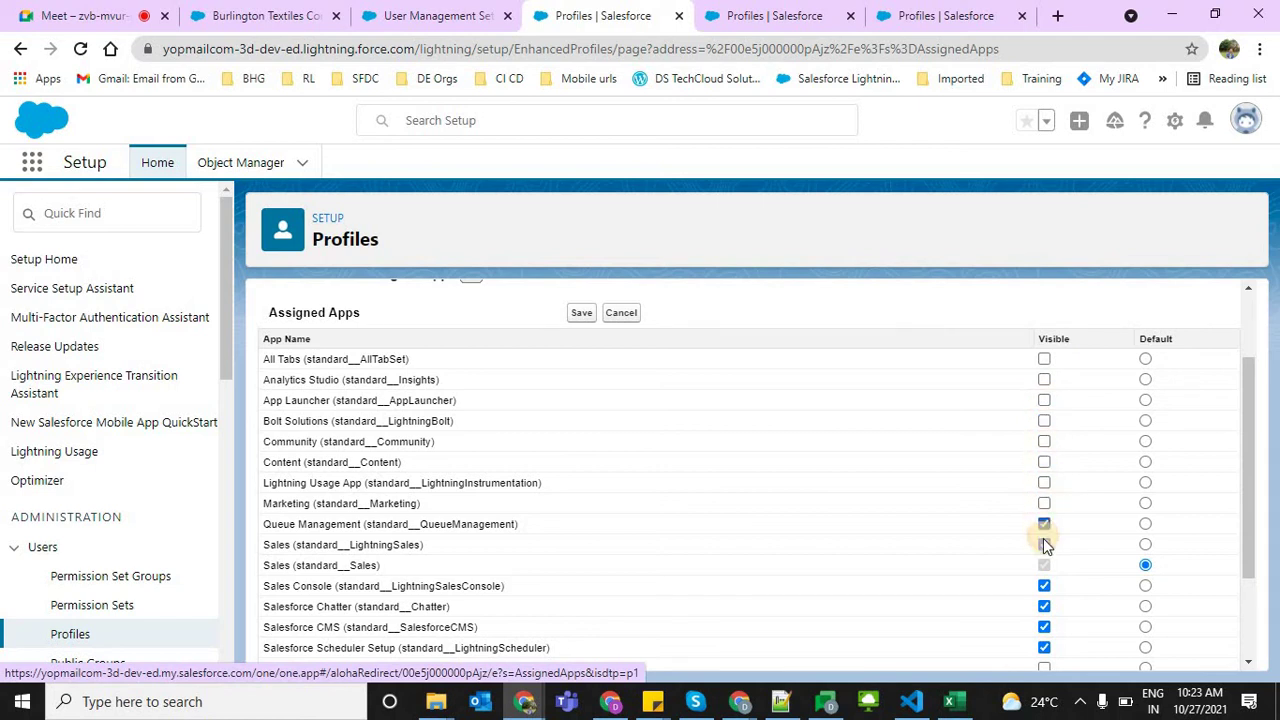
left_click(1044, 544)
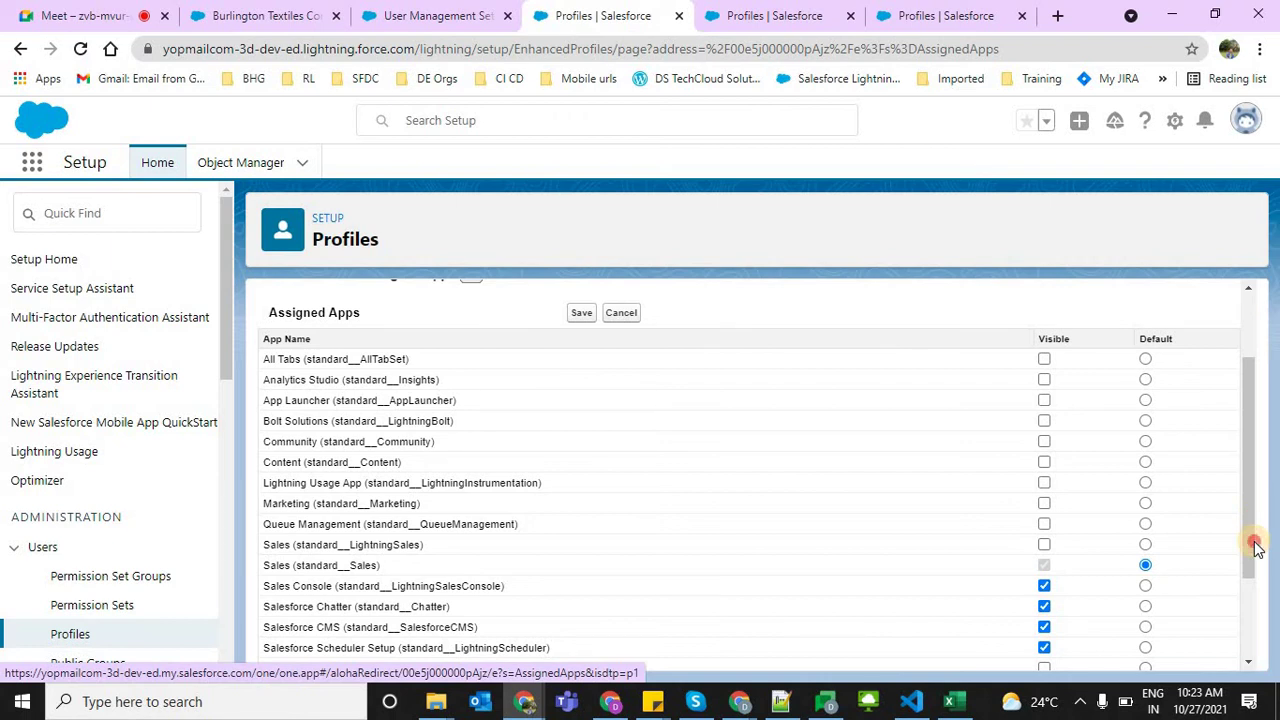
Hide Sales Console, Salesforce CMS, Service, Service Console, Site.com and WDC
left_click(1249, 600)
left_click(1044, 451)
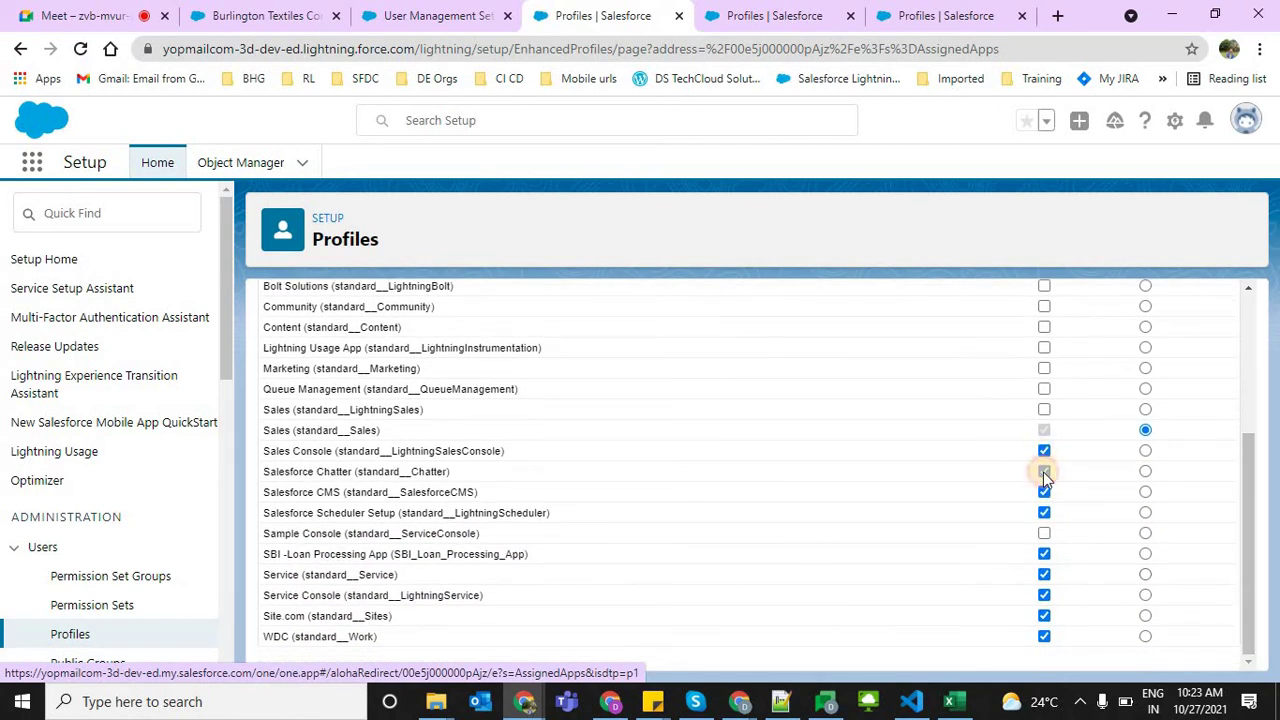
left_click(1044, 494)
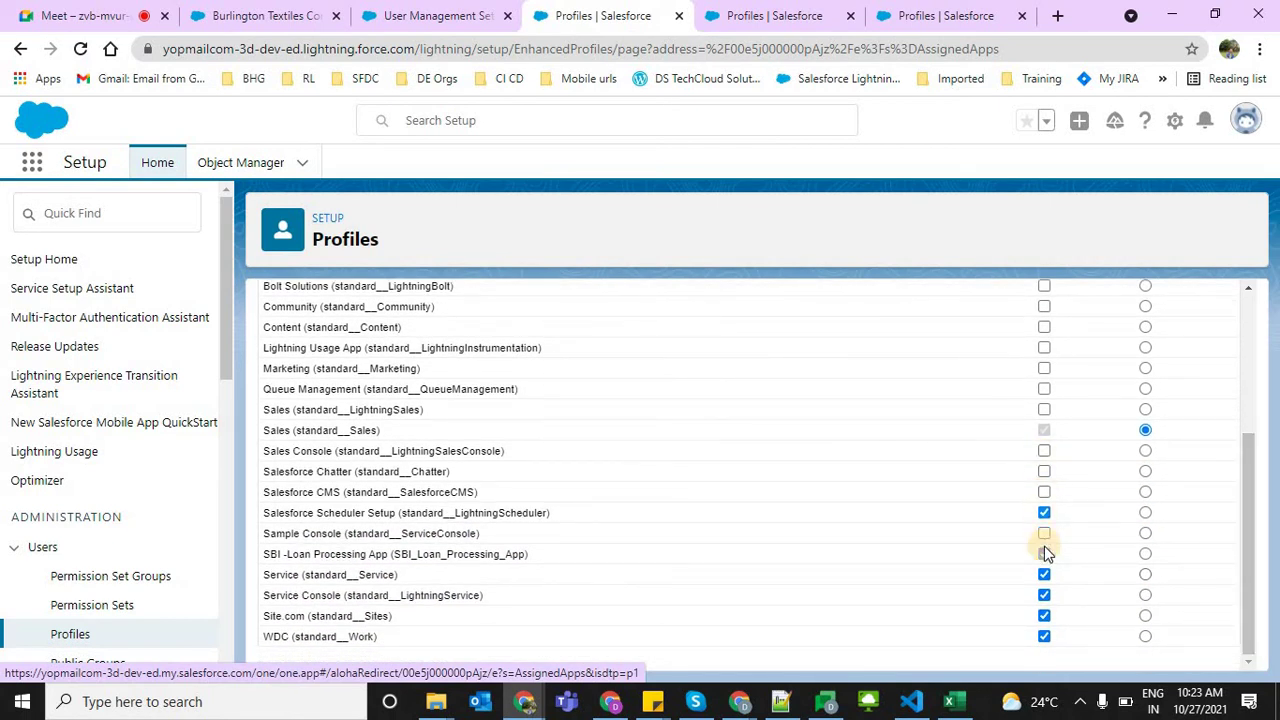
left_click(1044, 554)
left_click(1044, 575)
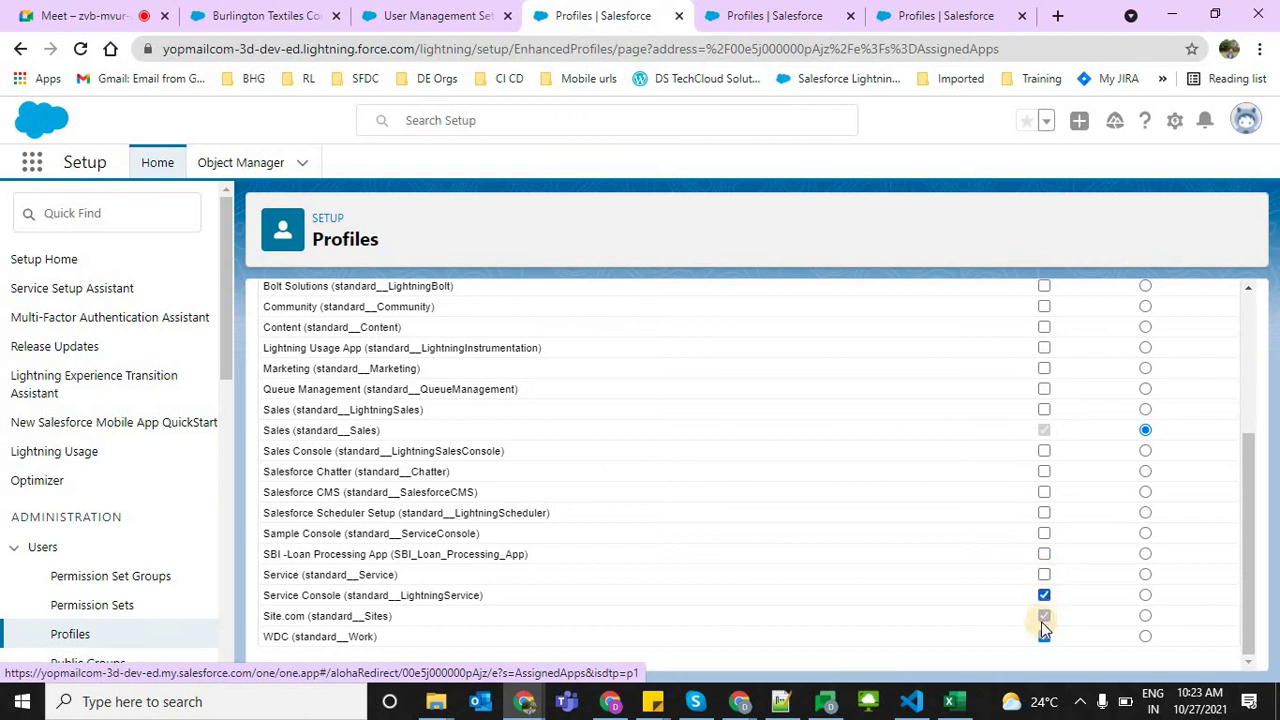
left_click(1043, 616)
left_click(1043, 637)
left_click(1043, 617)
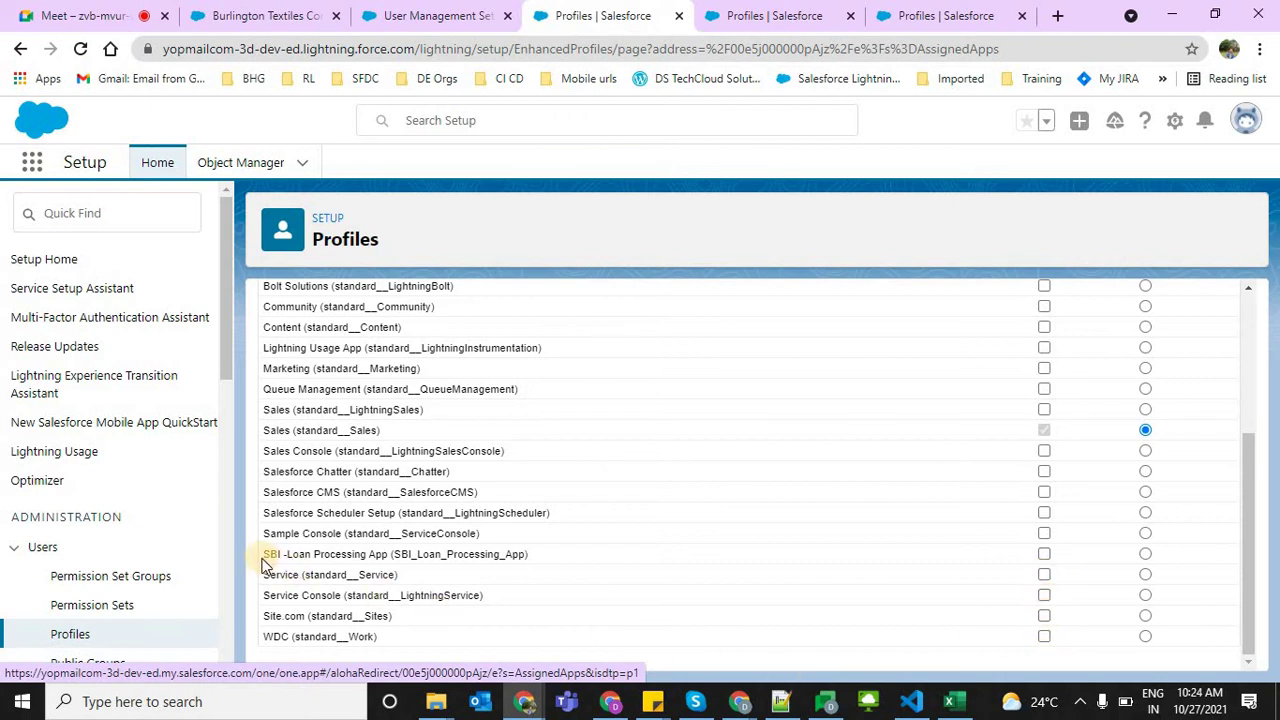
left_click_drag(265, 562, 540, 556)
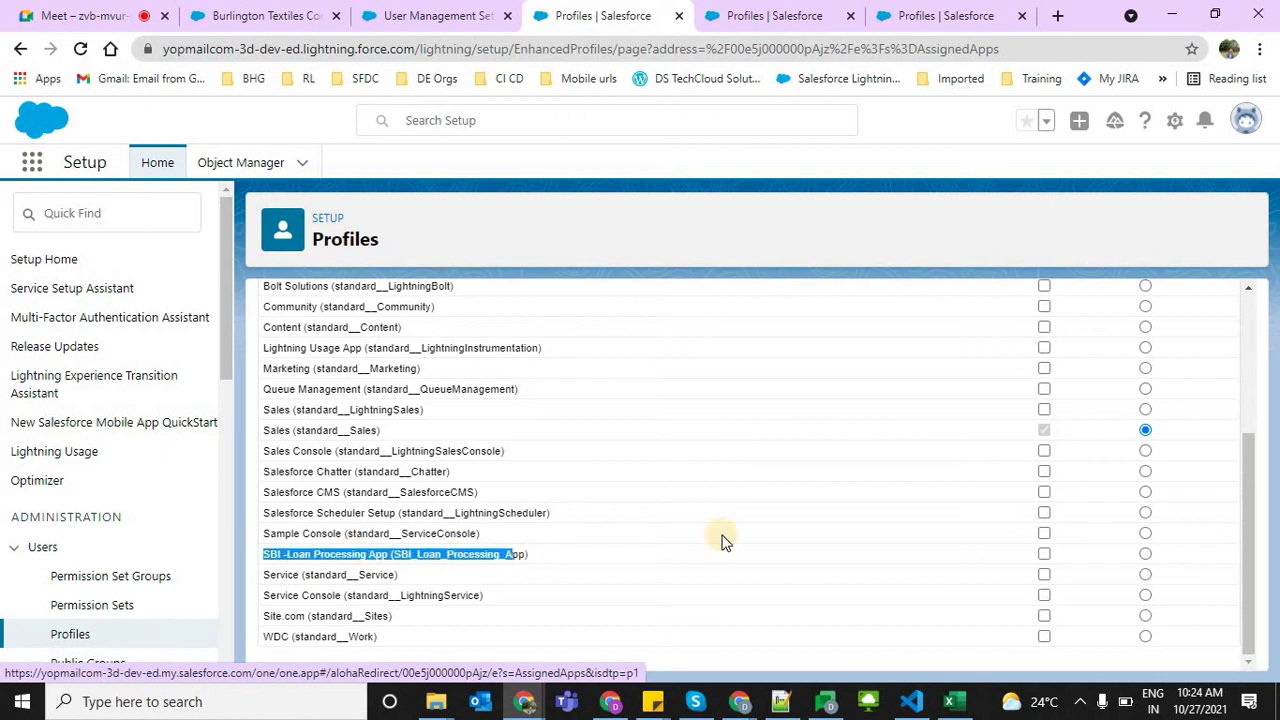
Make SBI -Loan Processing App visible and default, hide Sales, and save
left_click(1044, 554)
left_click(1145, 554)
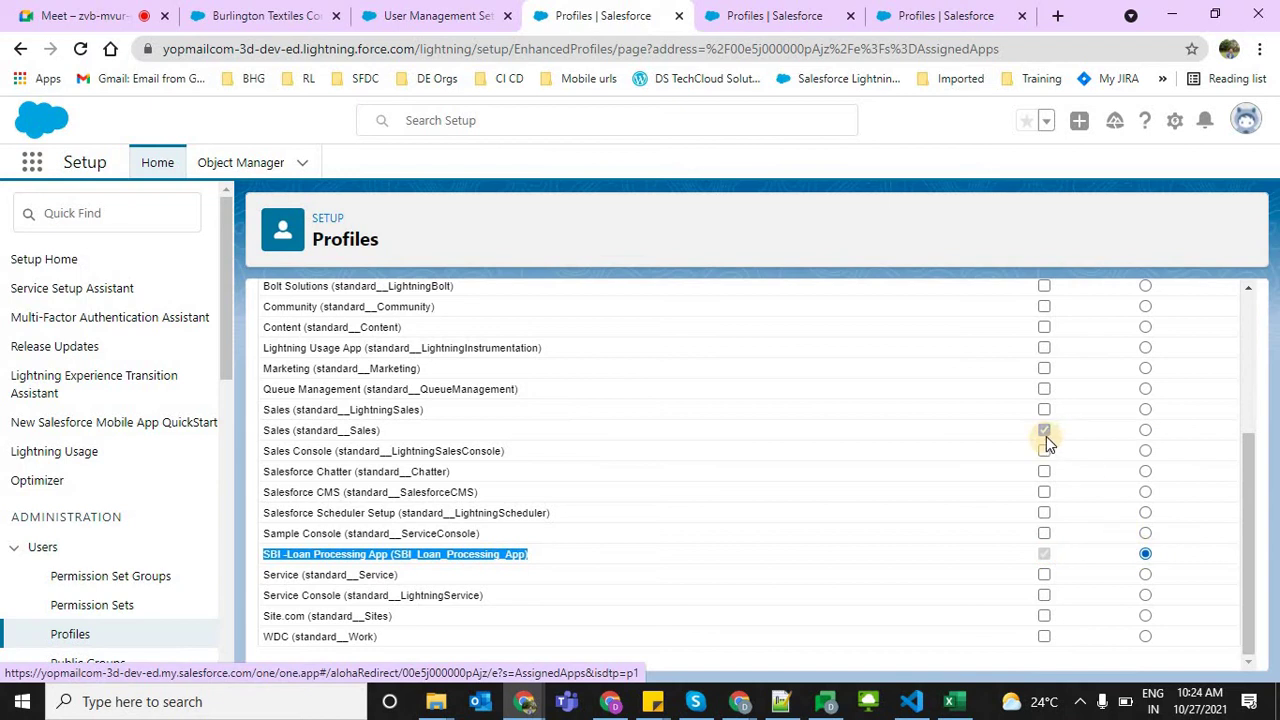
left_click(1043, 431)
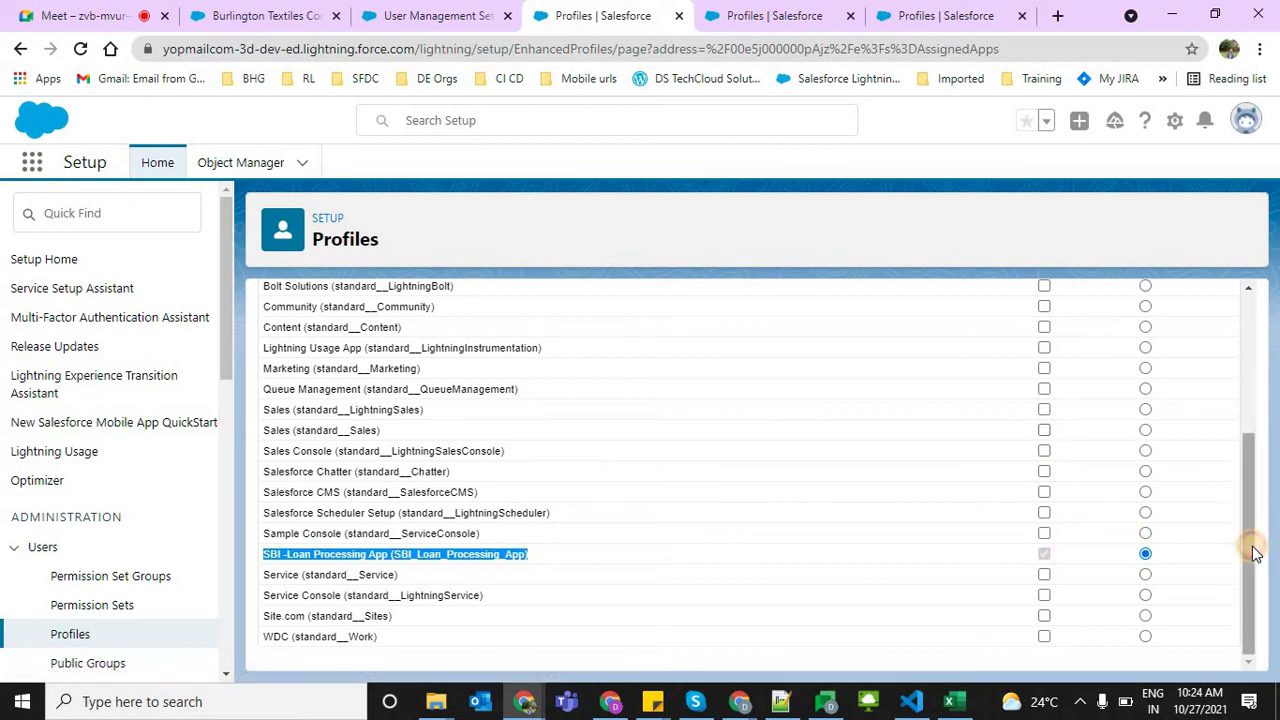
left_click(1250, 577)
left_click_drag(1250, 577, 1231, 354)
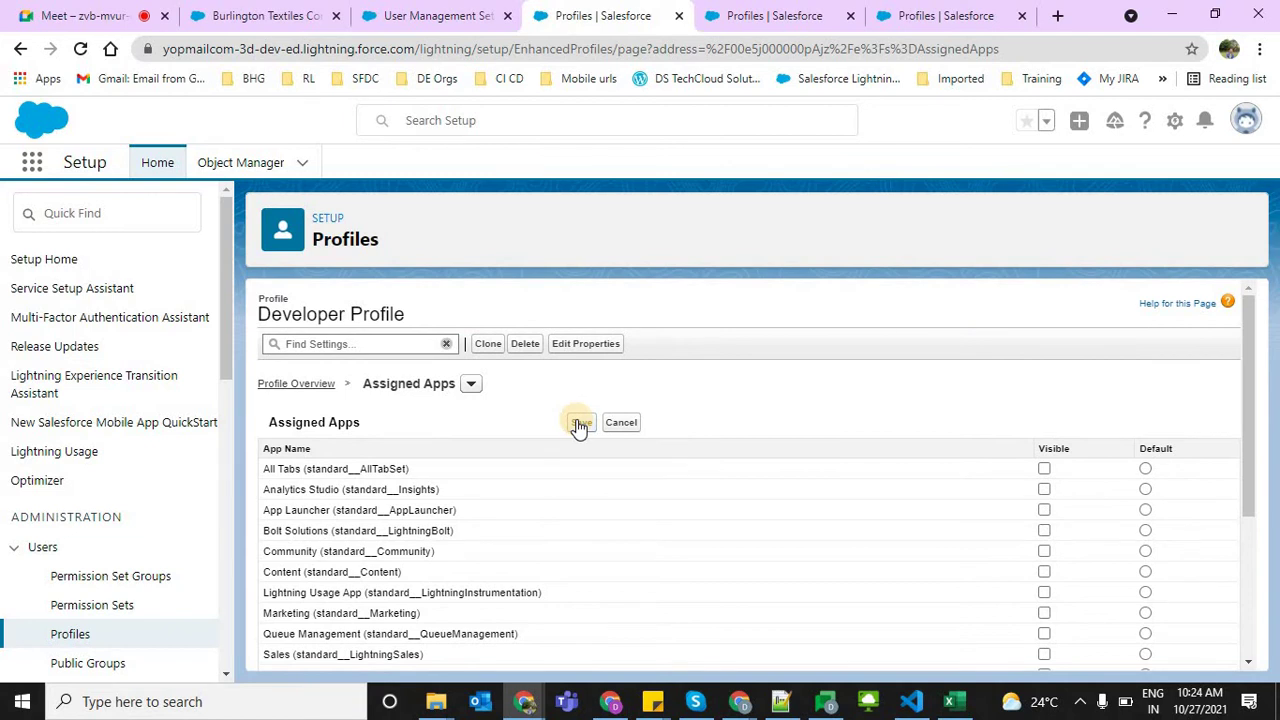
left_click(580, 423)
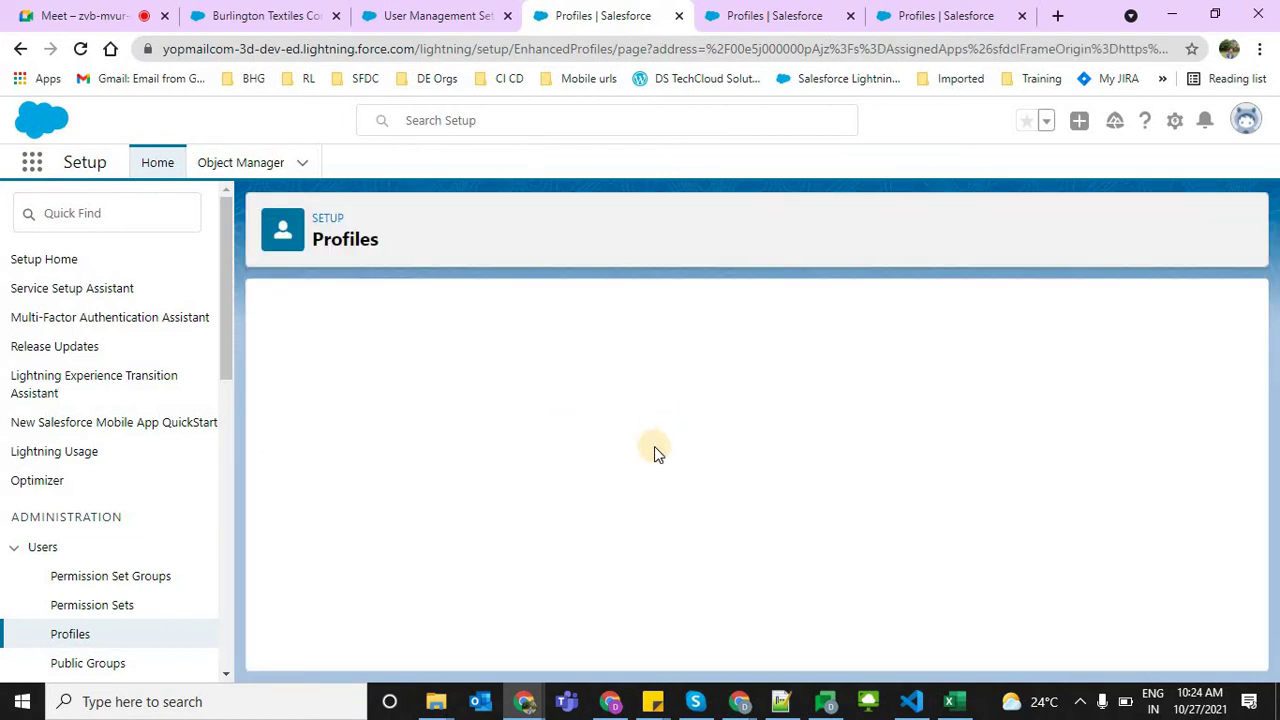
left_click_drag(1252, 418, 1260, 600)
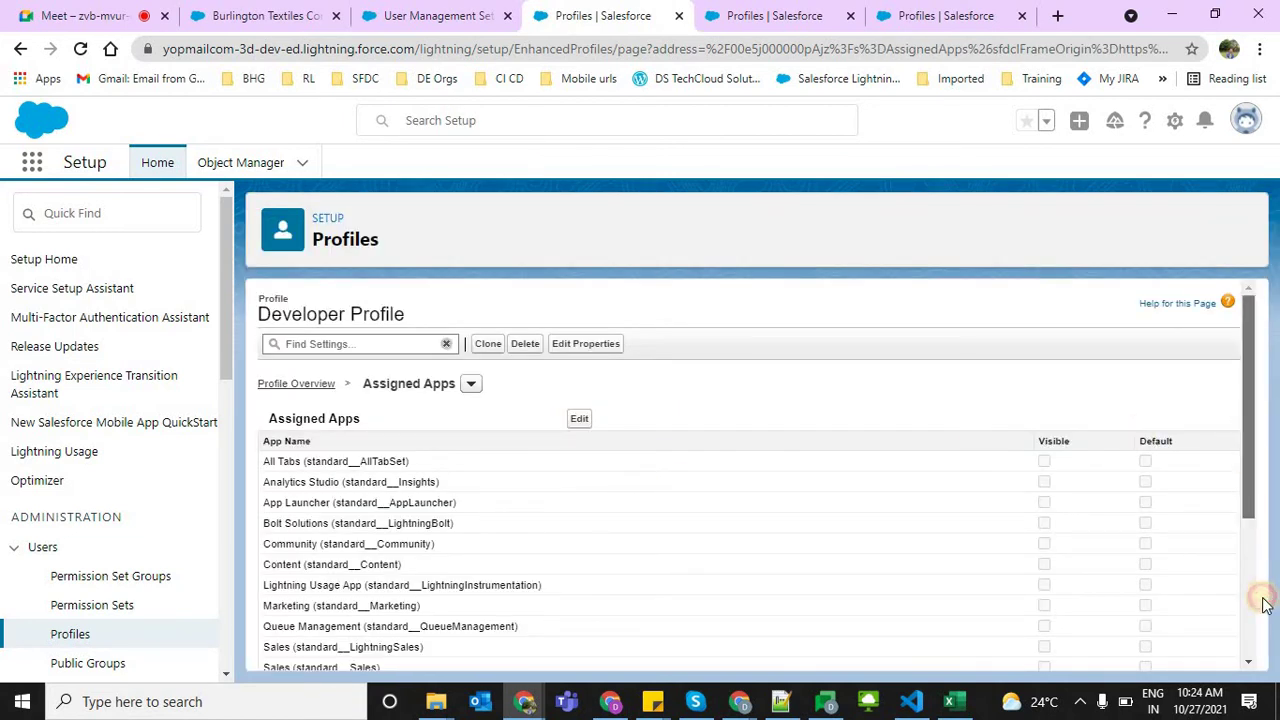
left_click(268, 554)
left_click_drag(268, 554, 624, 554)
left_click_drag(1253, 575, 1240, 367)
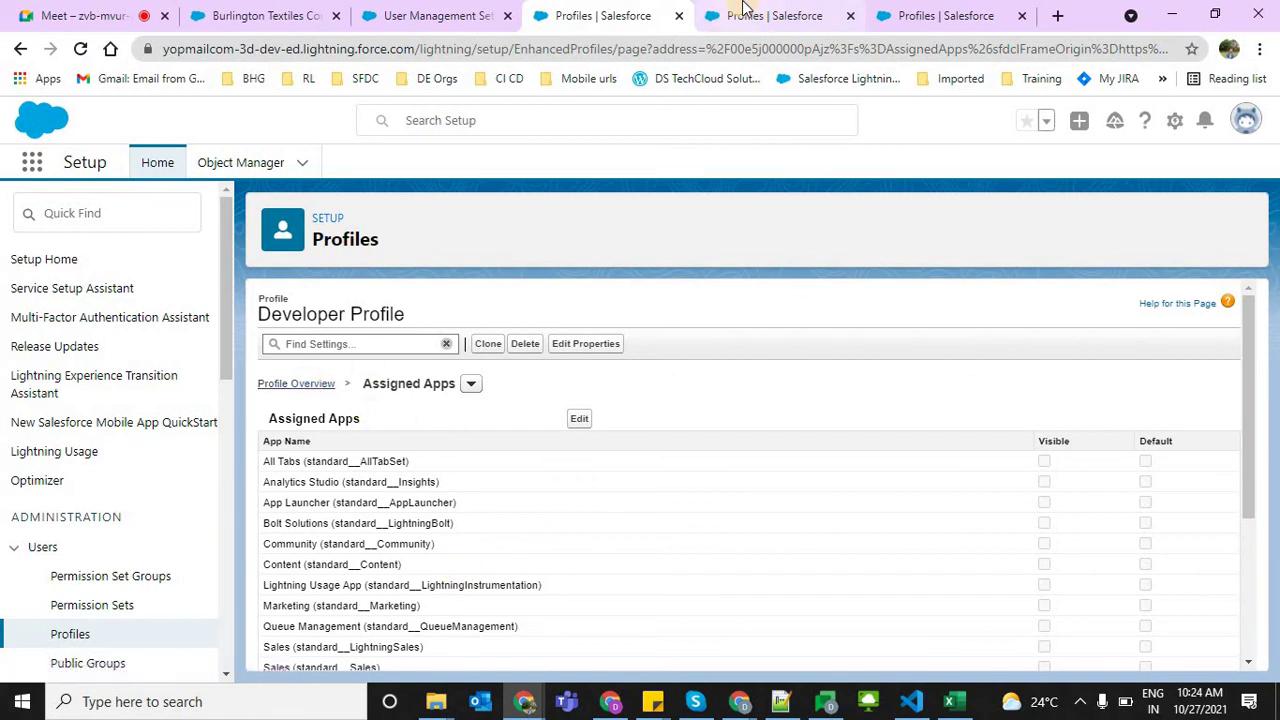
Compare the Chatter Free User profile with the Developer Profile's assigned apps
left_click(931, 8)
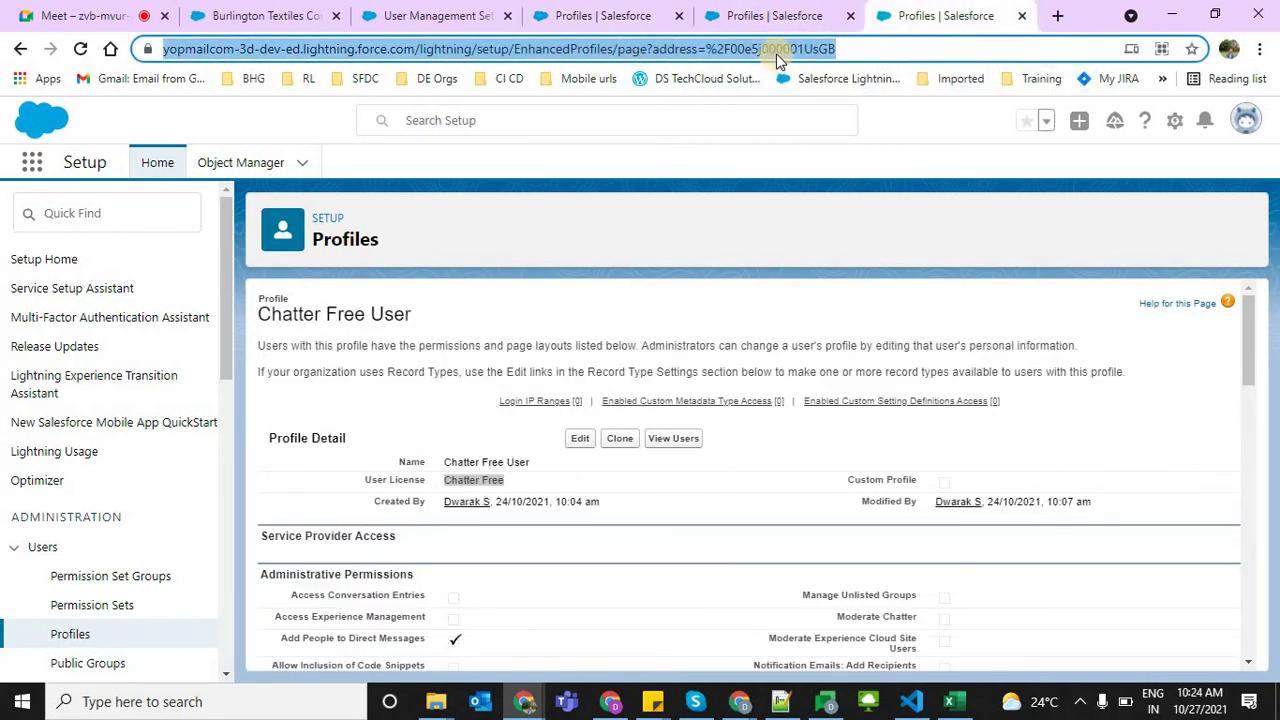
key("Return")
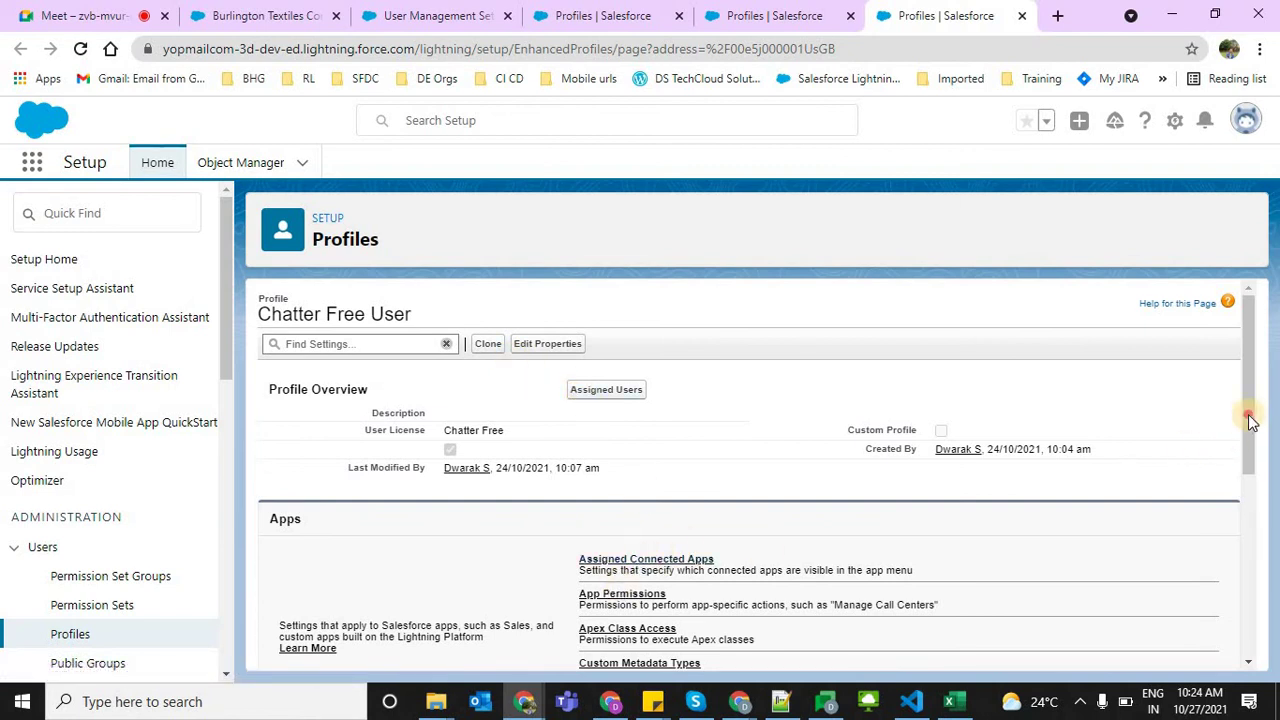
left_click_drag(1249, 421, 677, 460)
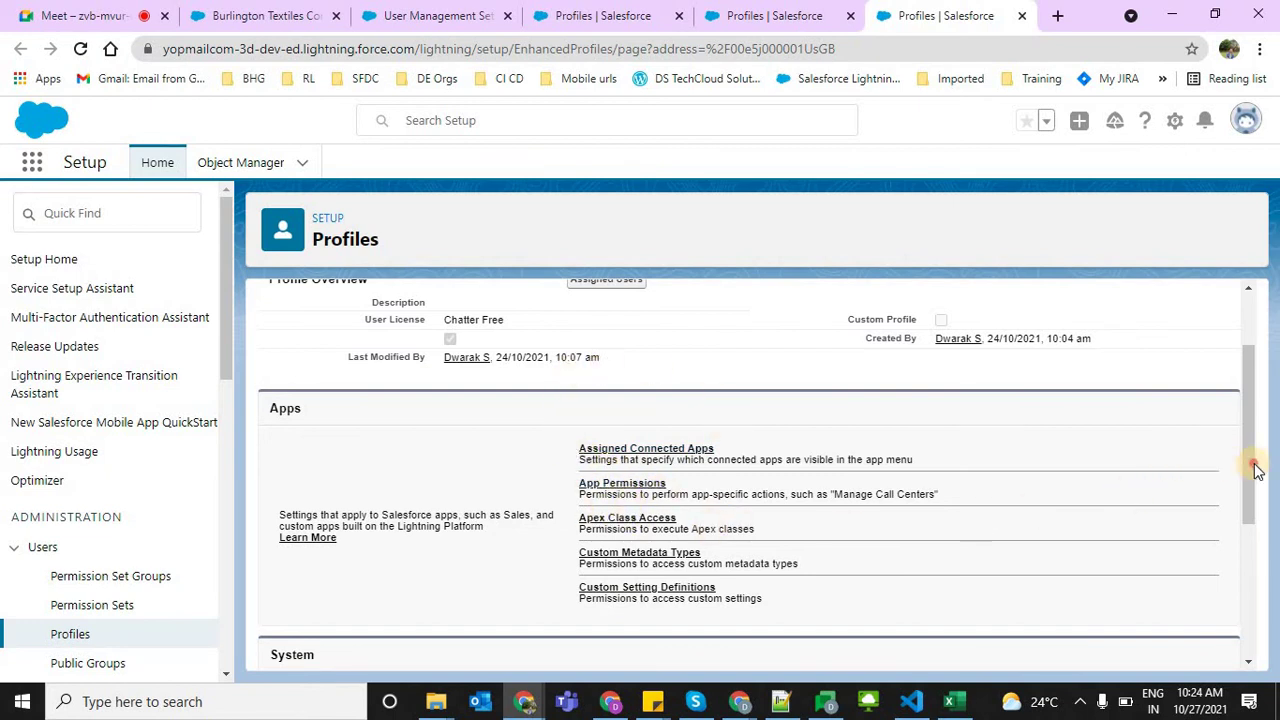
left_click_drag(1248, 463, 1248, 386)
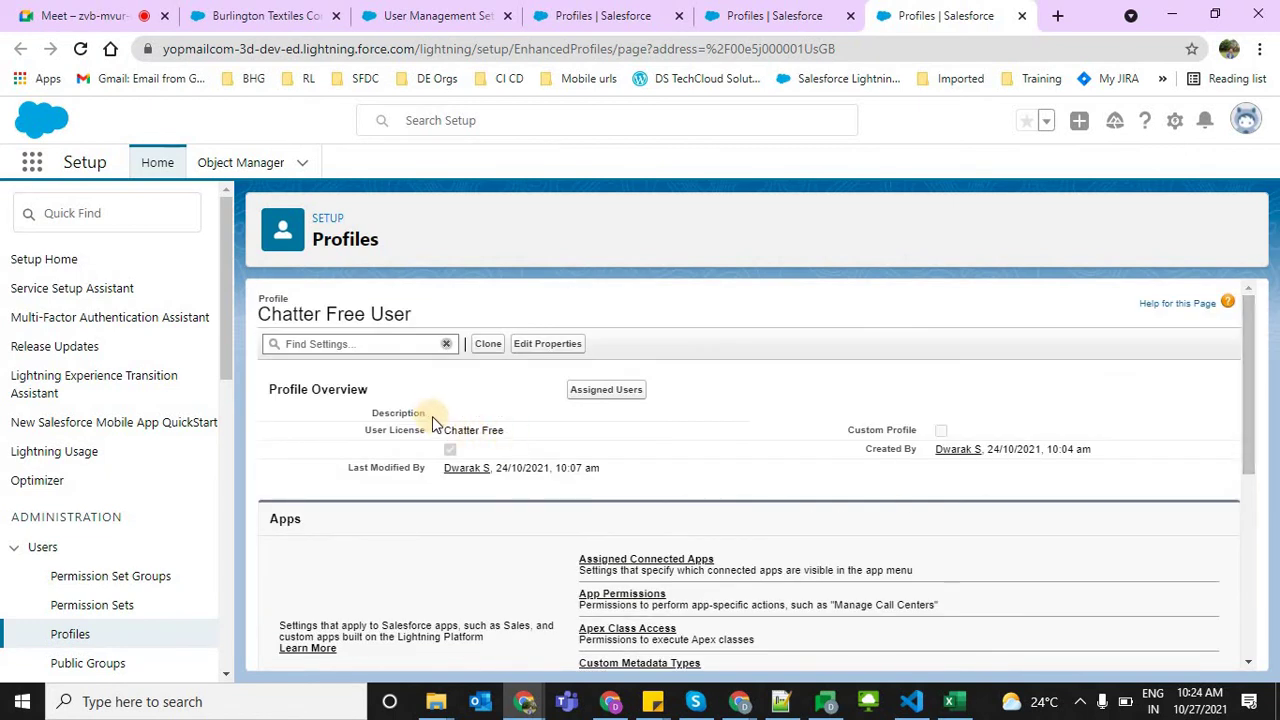
triple_click(510, 427)
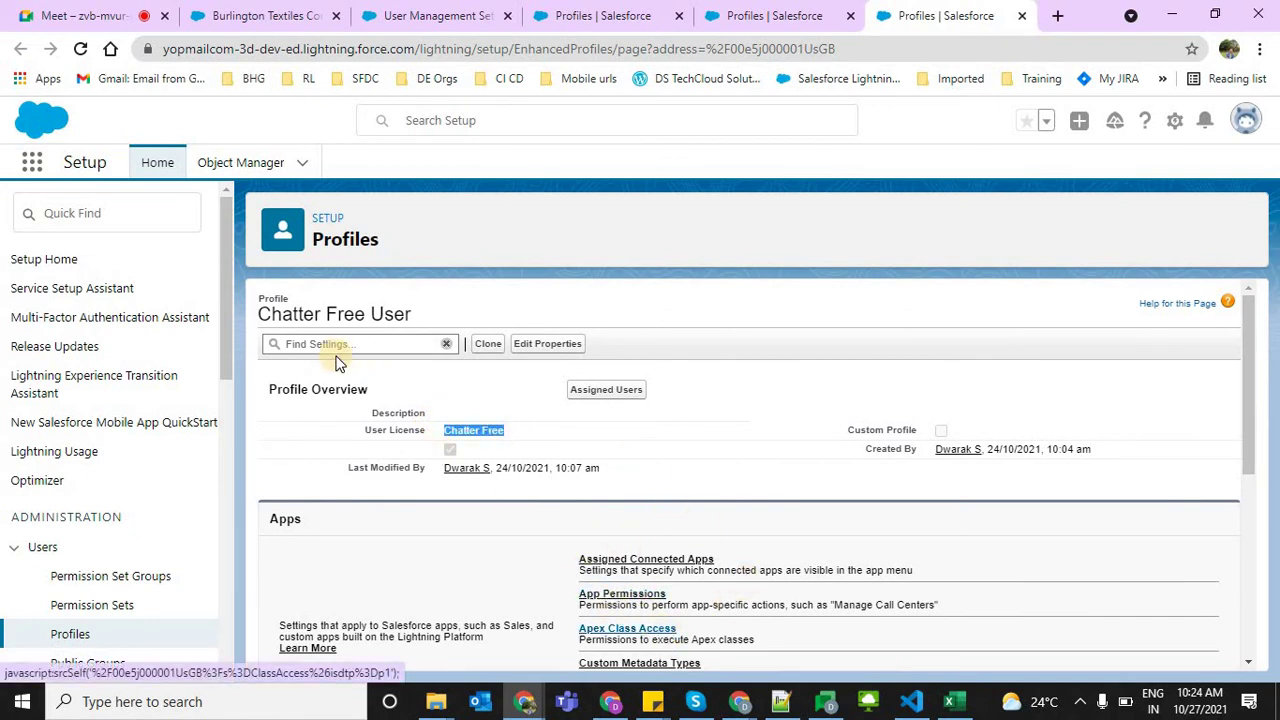
left_click_drag(260, 315, 283, 315)
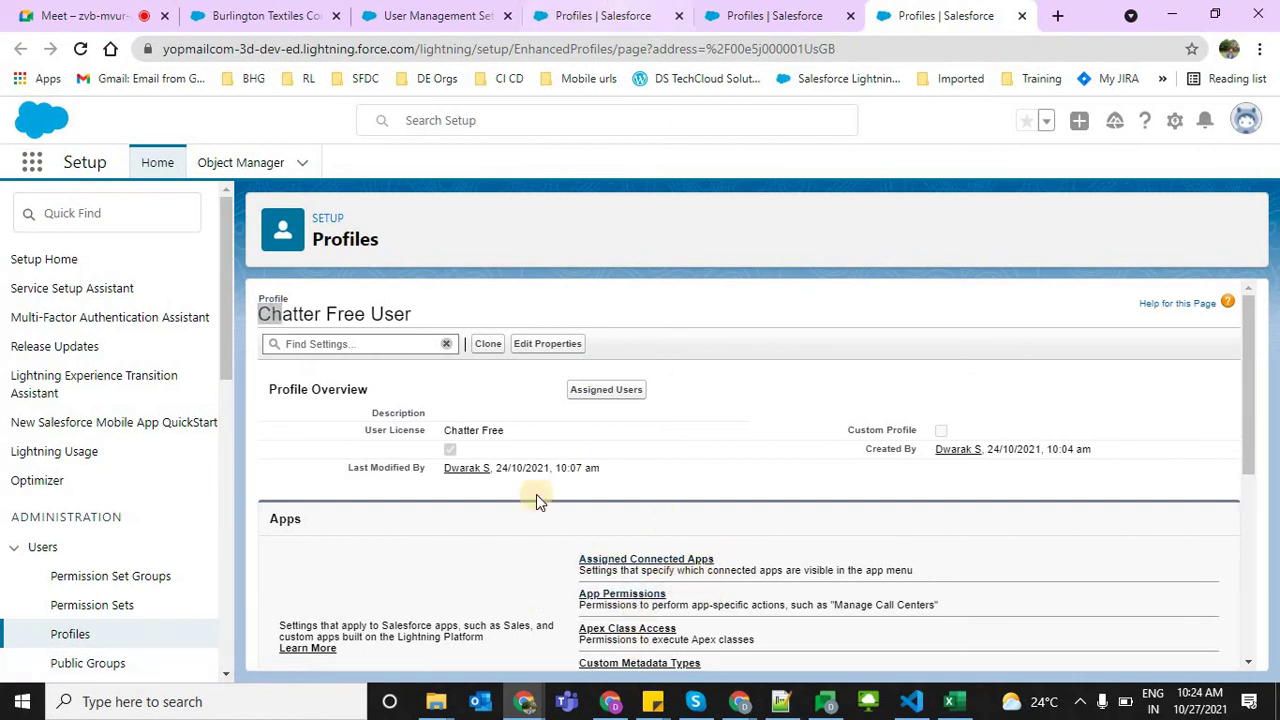
key("ctrl+Page_Up")
key("ctrl+Page_Up")
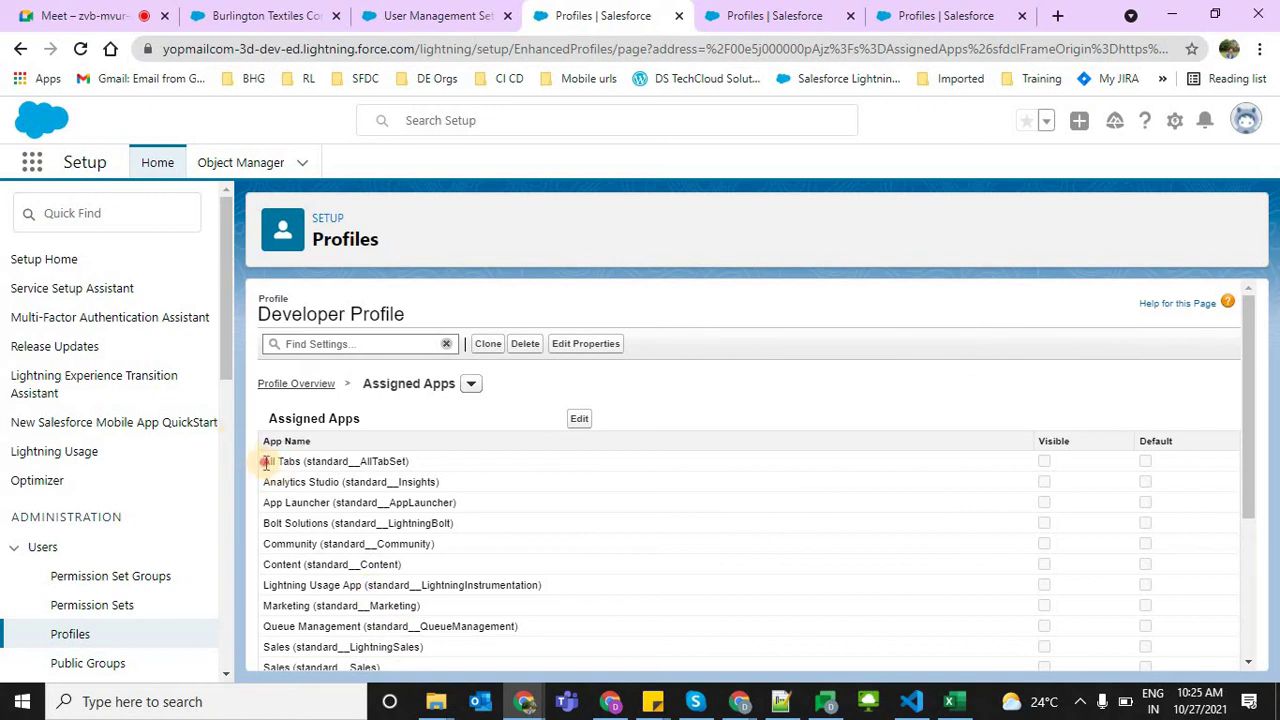
left_click_drag(265, 461, 545, 588)
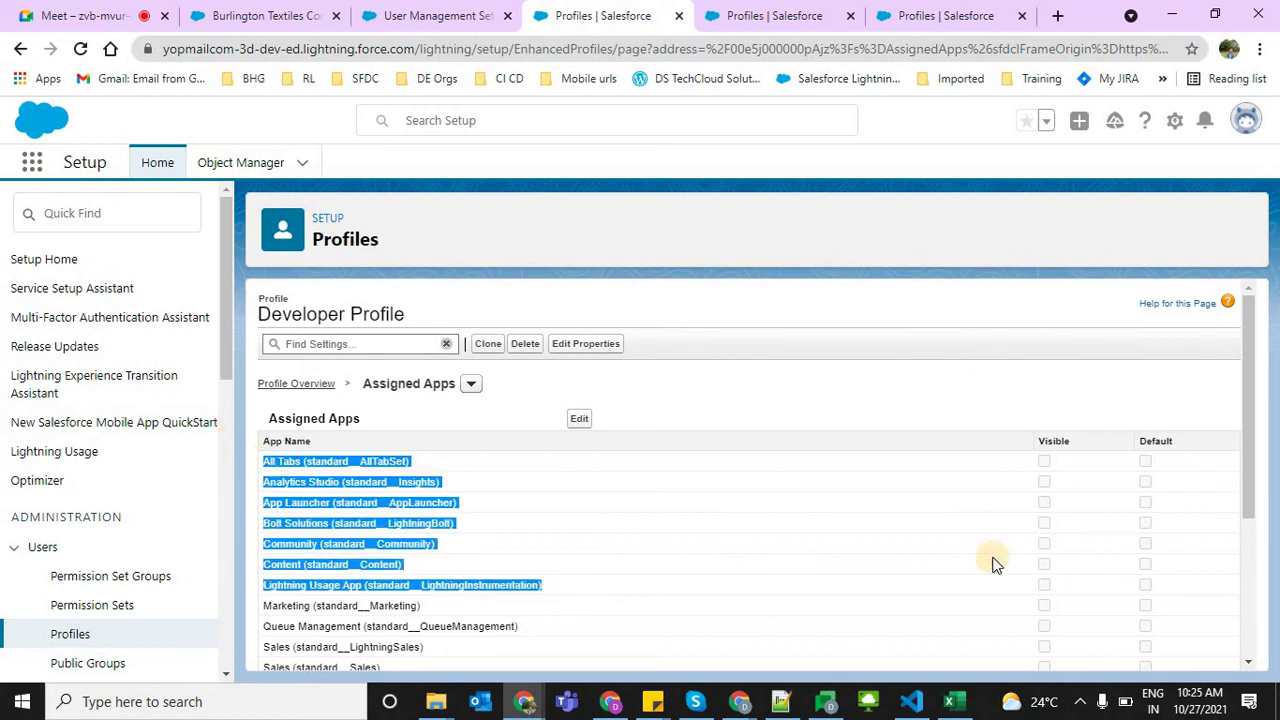
key("ctrl+Page_Down")
key("ctrl+Page_Down")
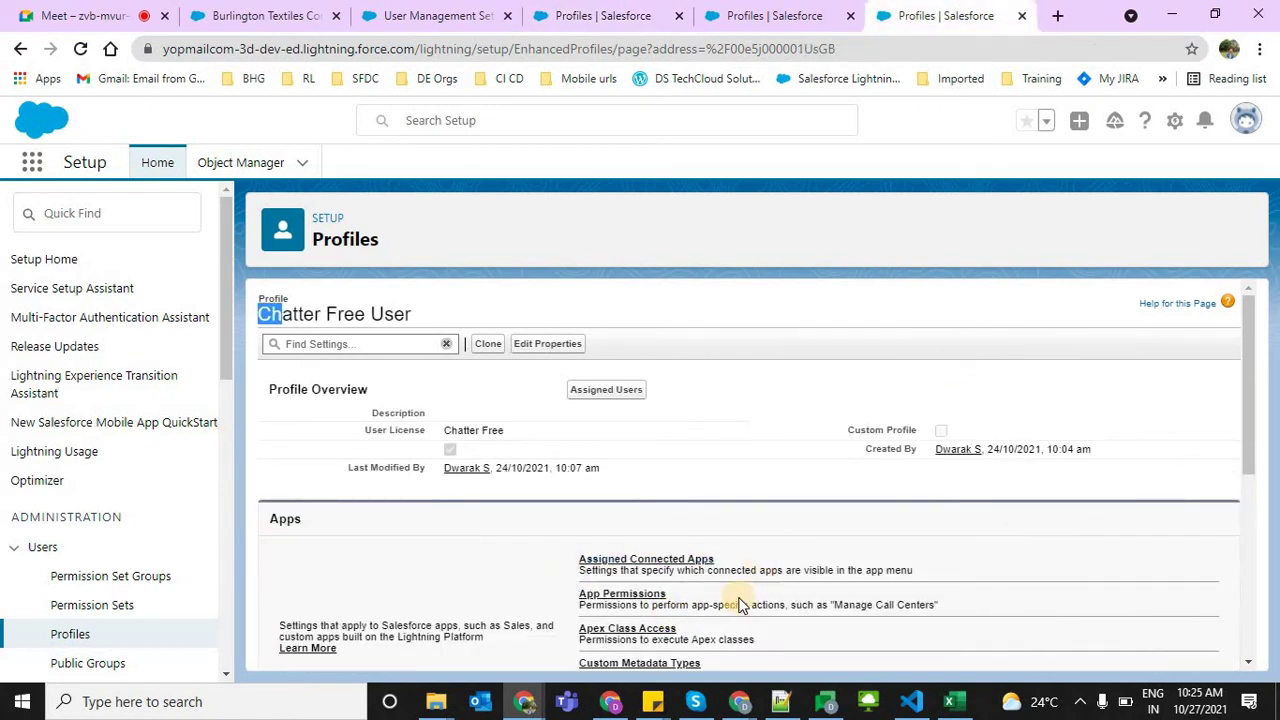
left_click(715, 15)
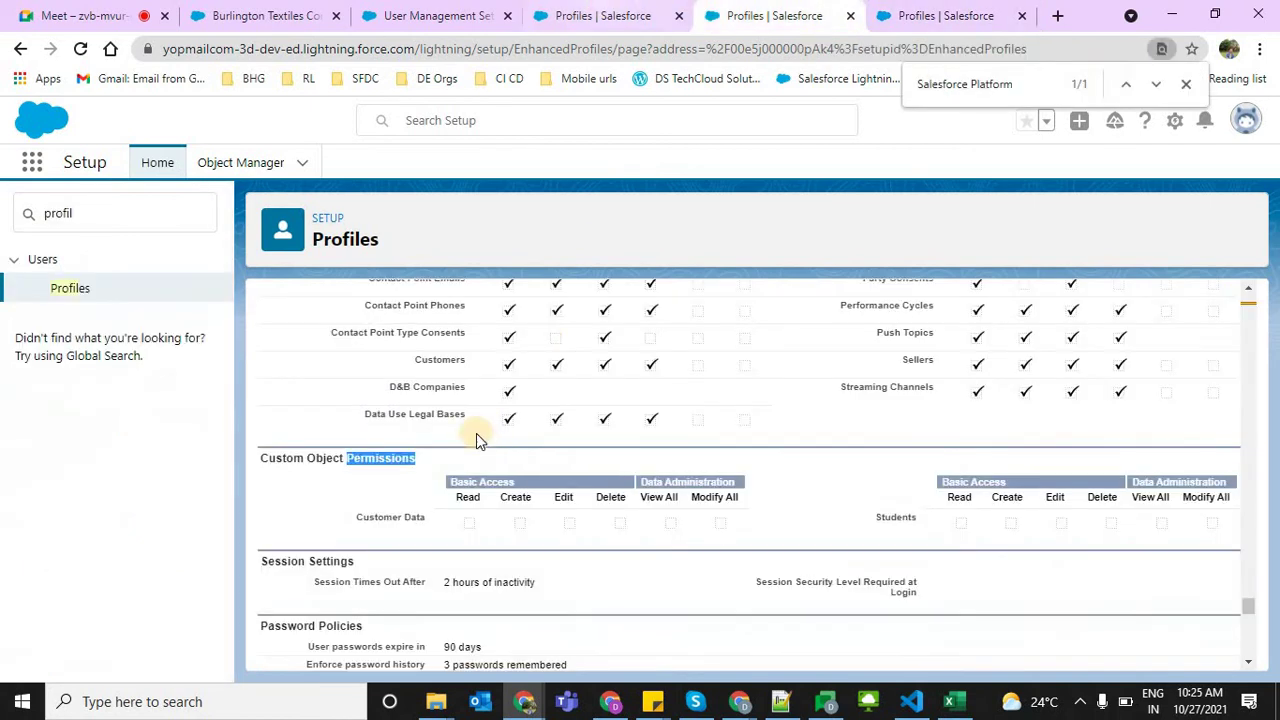
left_click(600, 15)
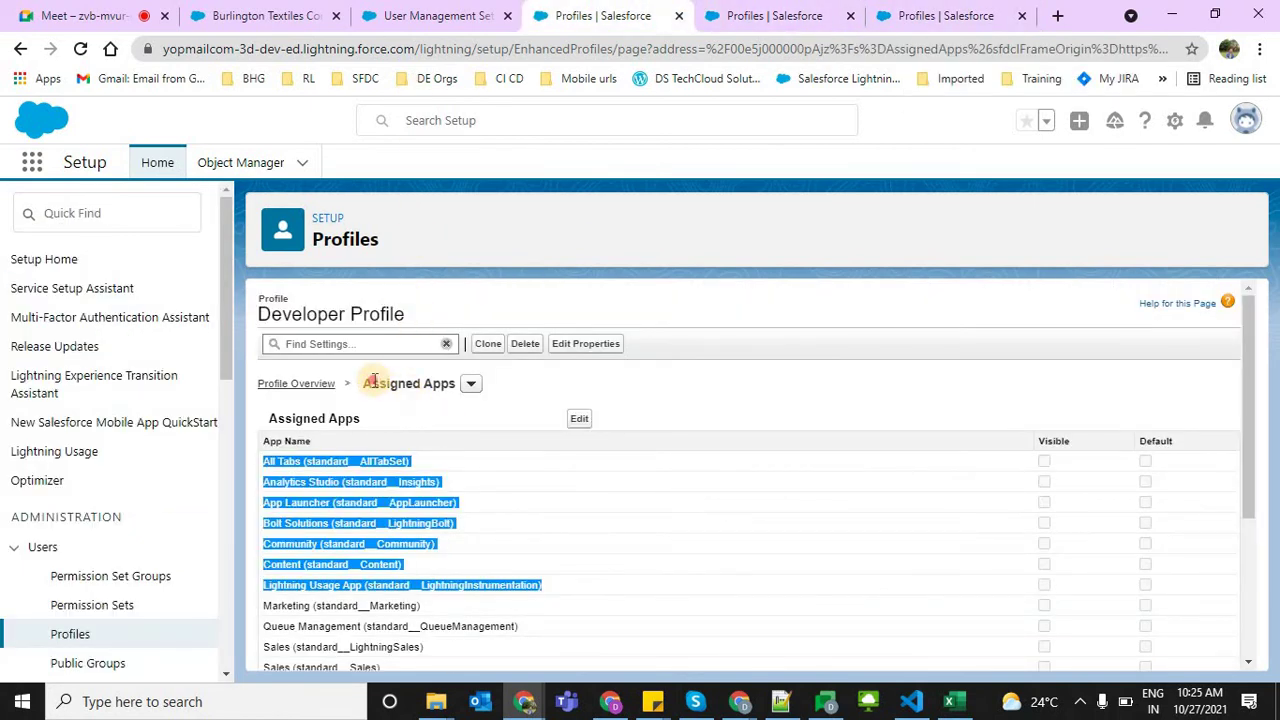
left_click_drag(372, 381, 448, 383)
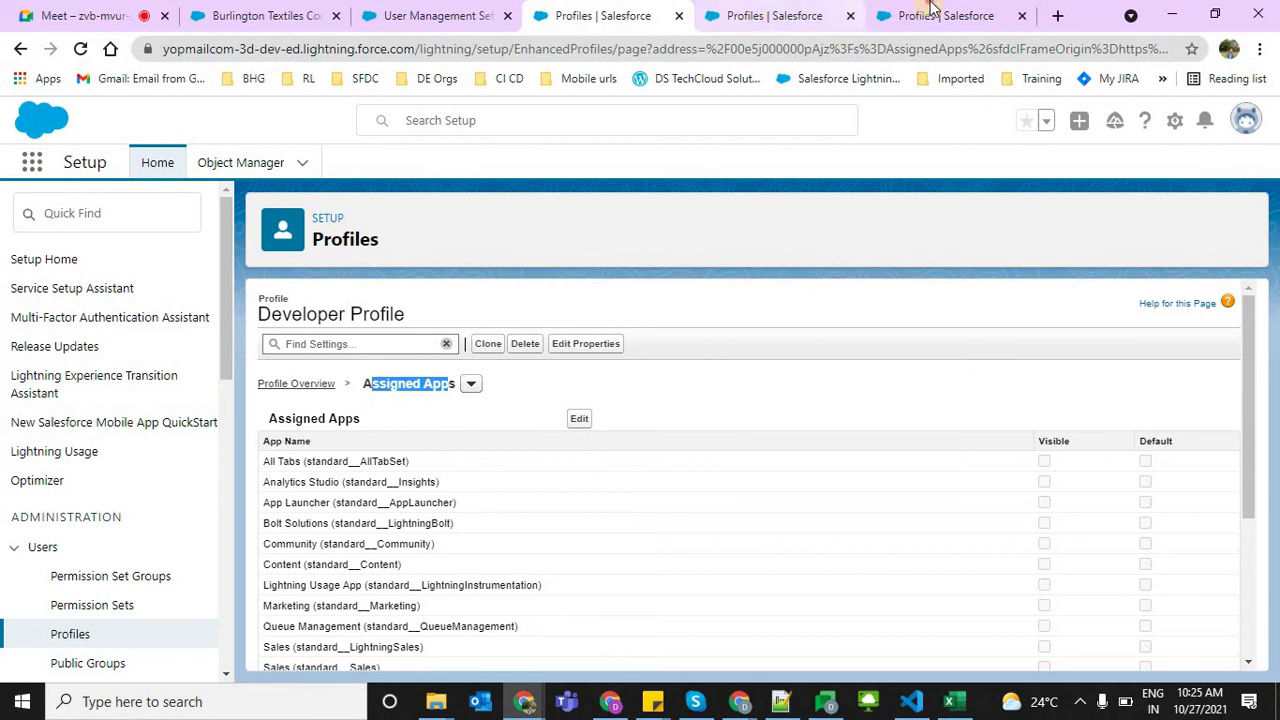
key("ctrl+Page_Down")
key("ctrl+Page_Down")
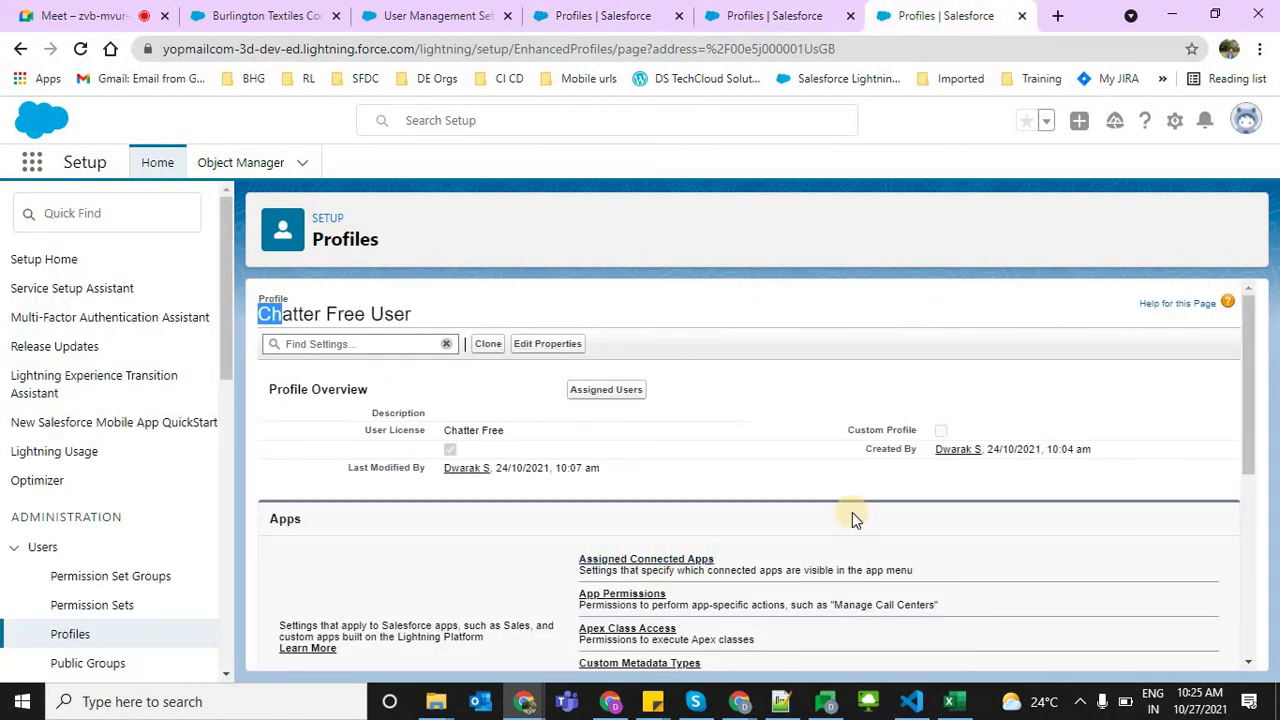
left_click(447, 432)
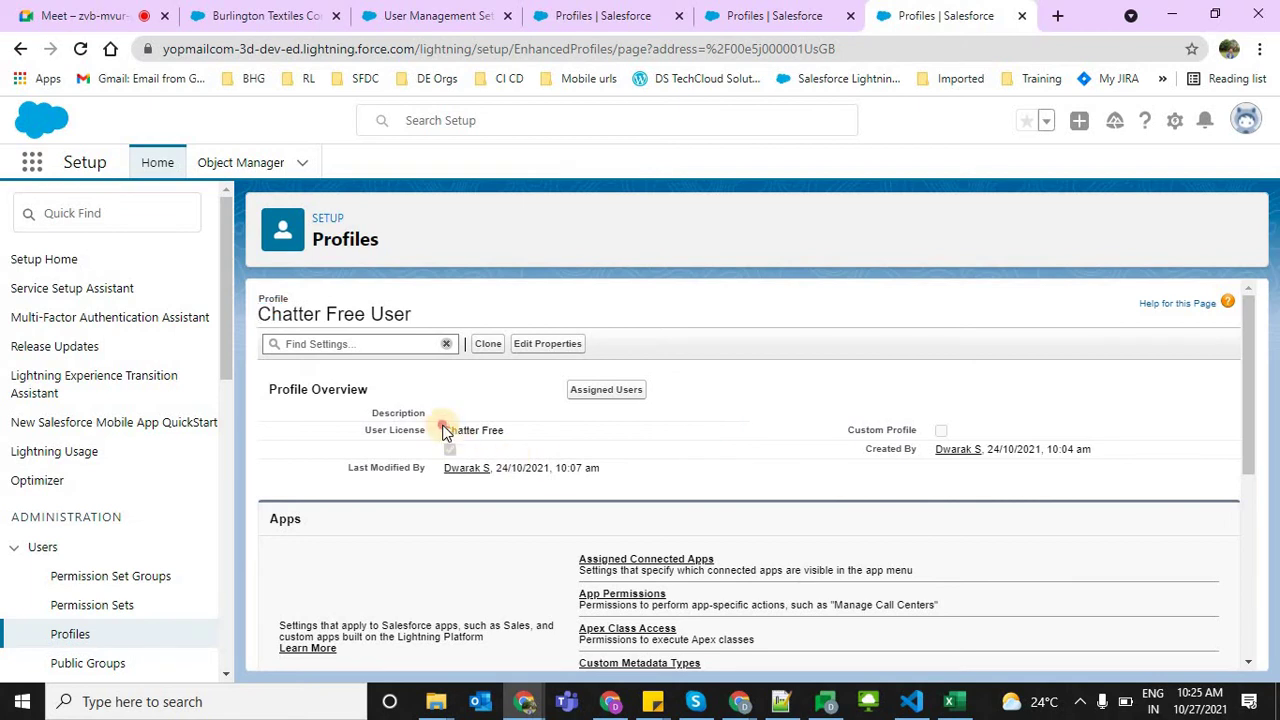
Filter Setup Quick Find to 'user' and open the Users page
left_click(76, 218)
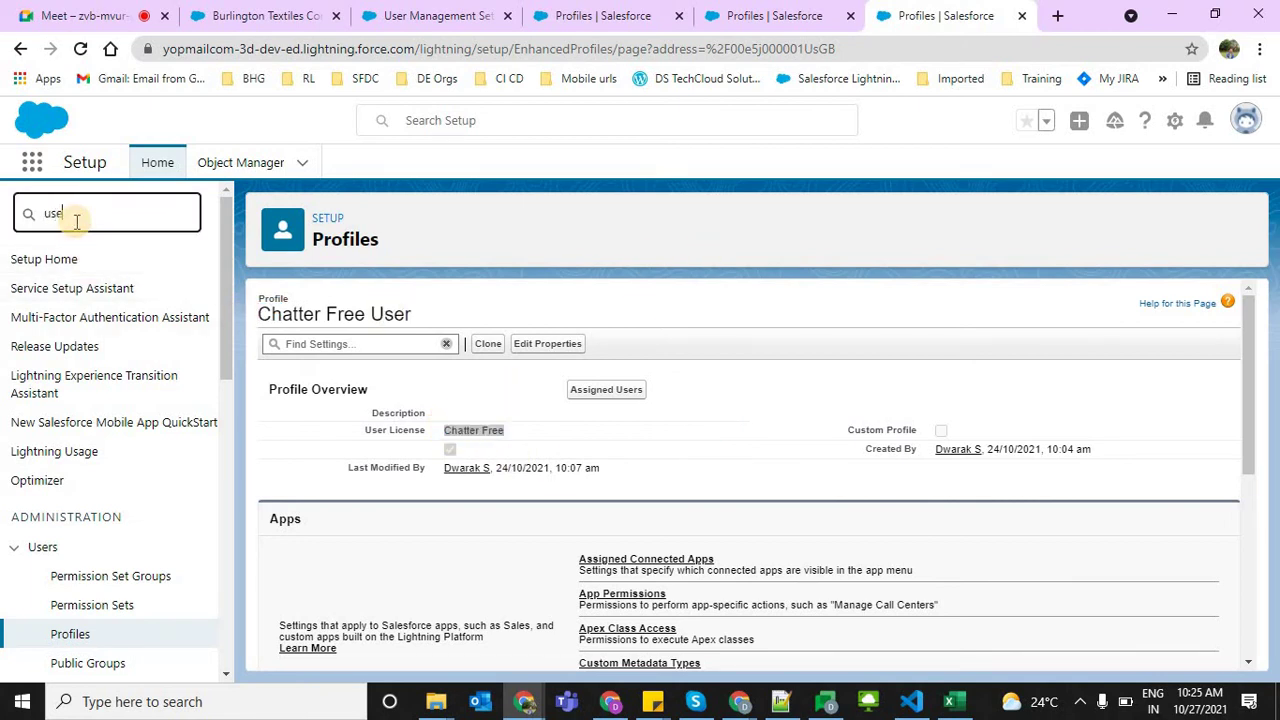
type("user")
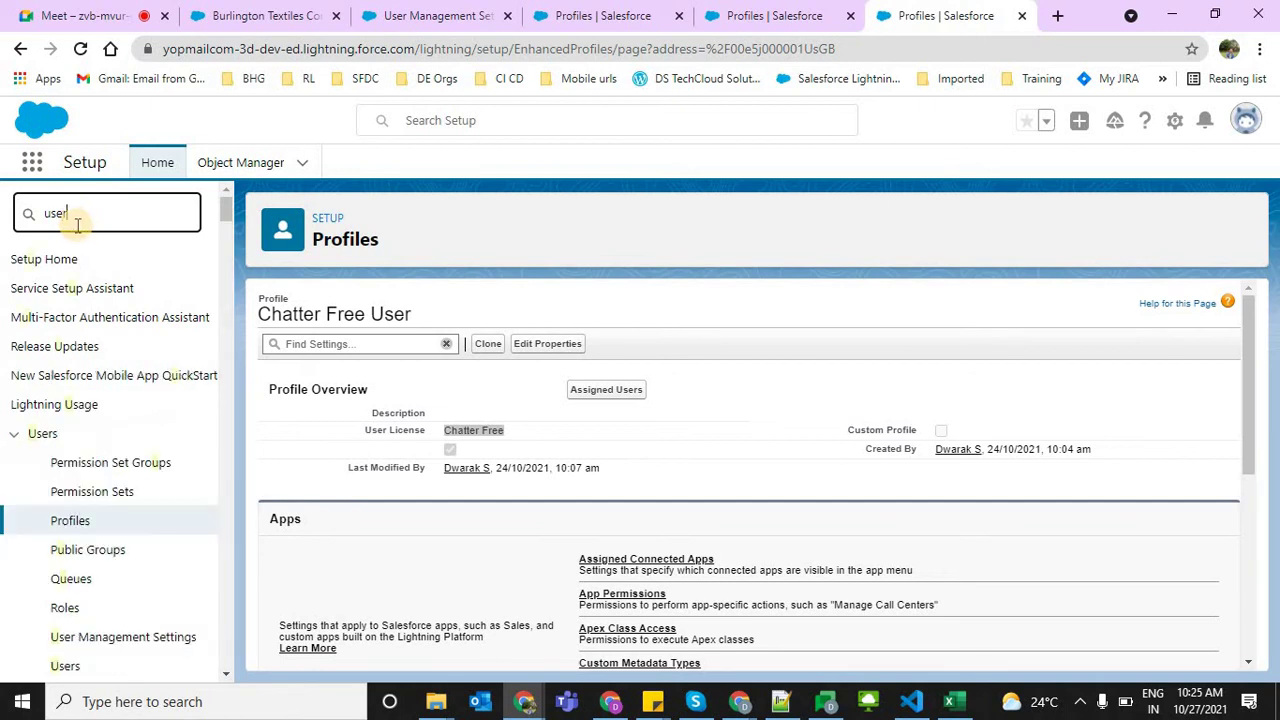
left_click(66, 494)
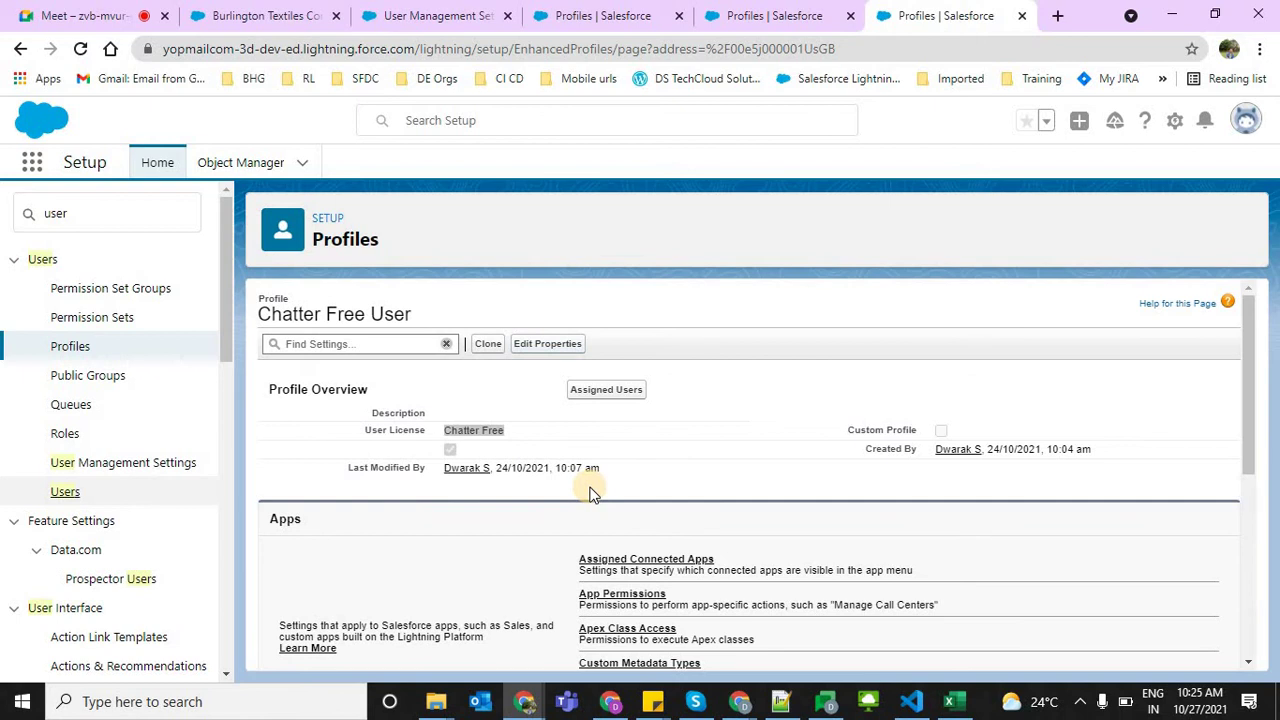
left_click(64, 493)
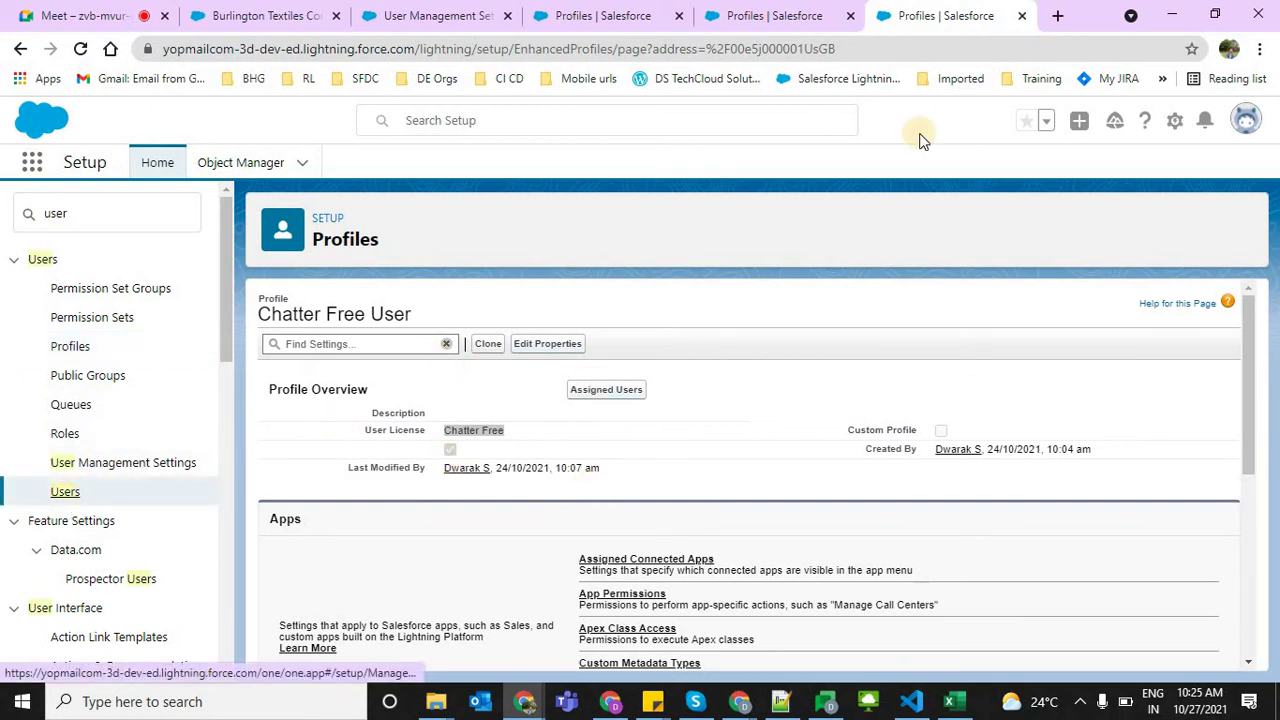
On yopmail.com, rename the inbox to the trainee's name and open it
left_click(1057, 15)
type("y")
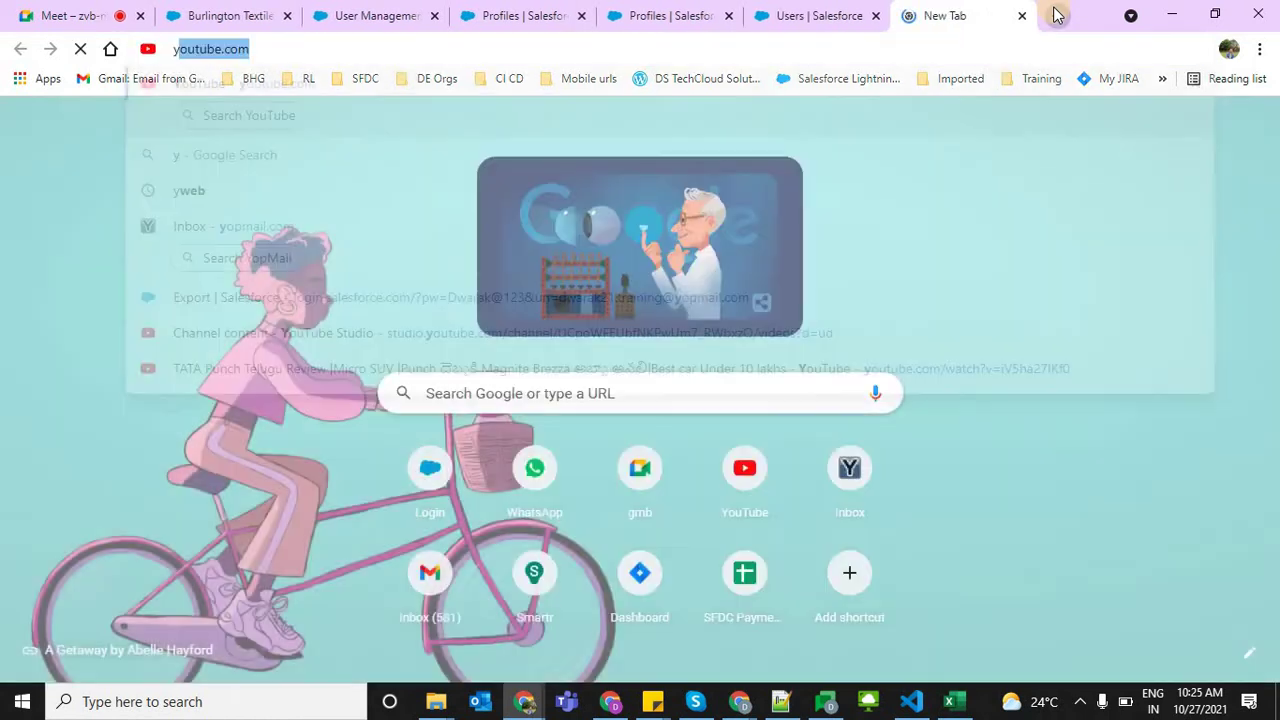
type("opma")
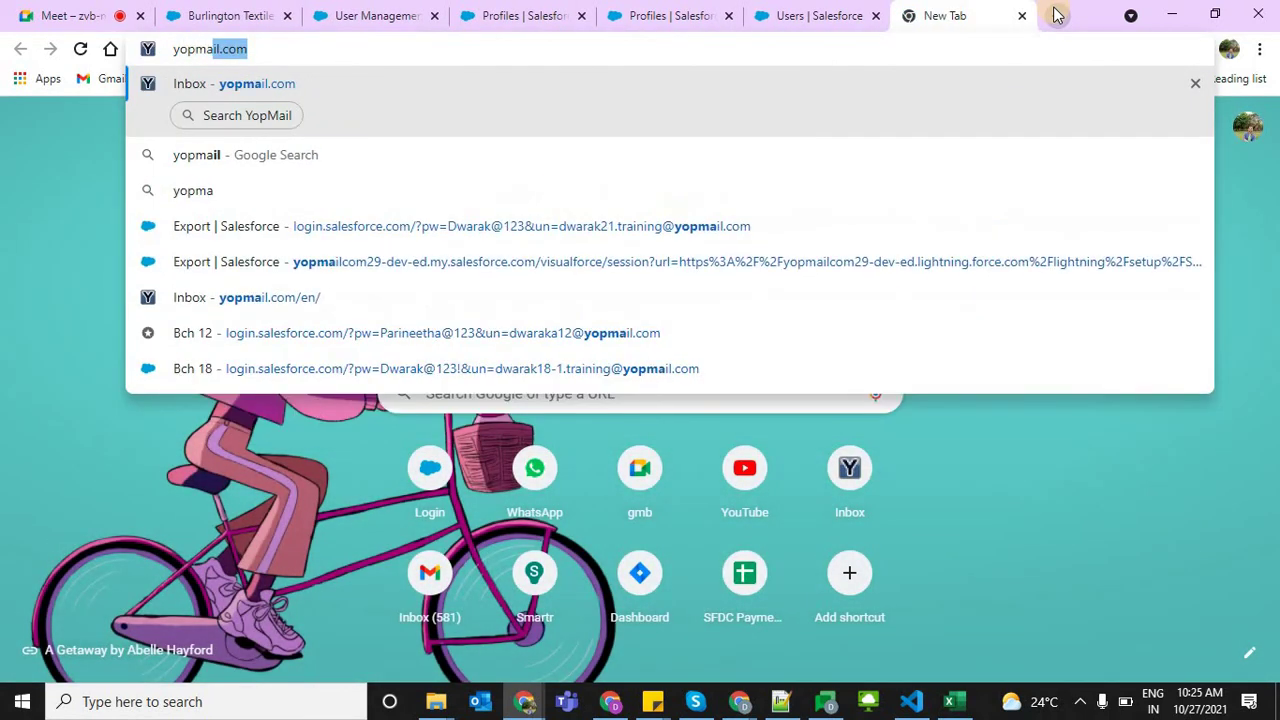
key("Return")
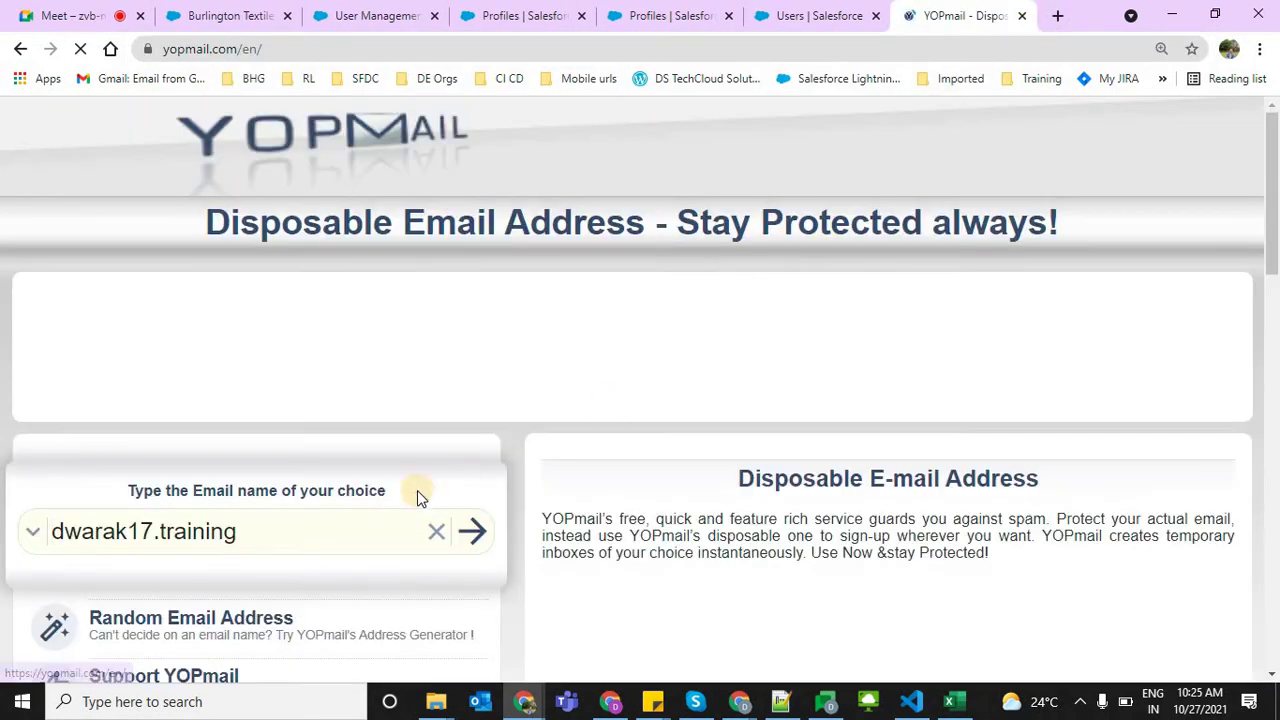
double_click(118, 532)
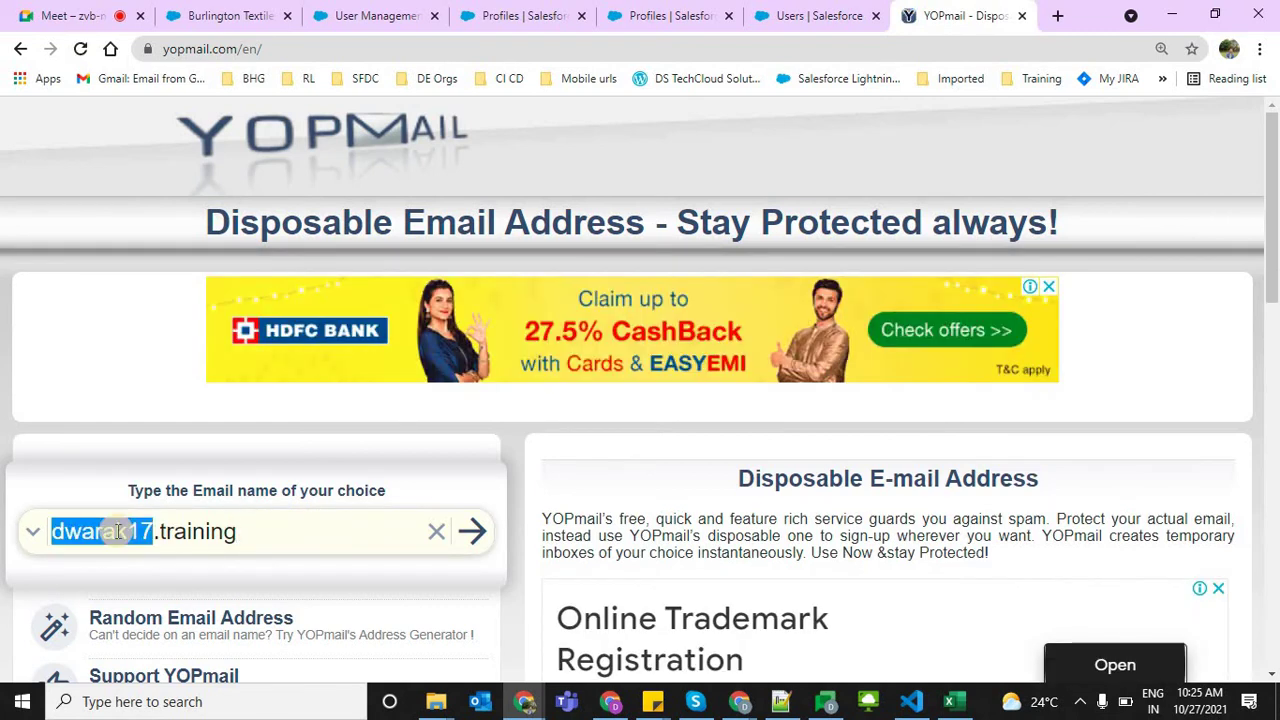
type("upd")
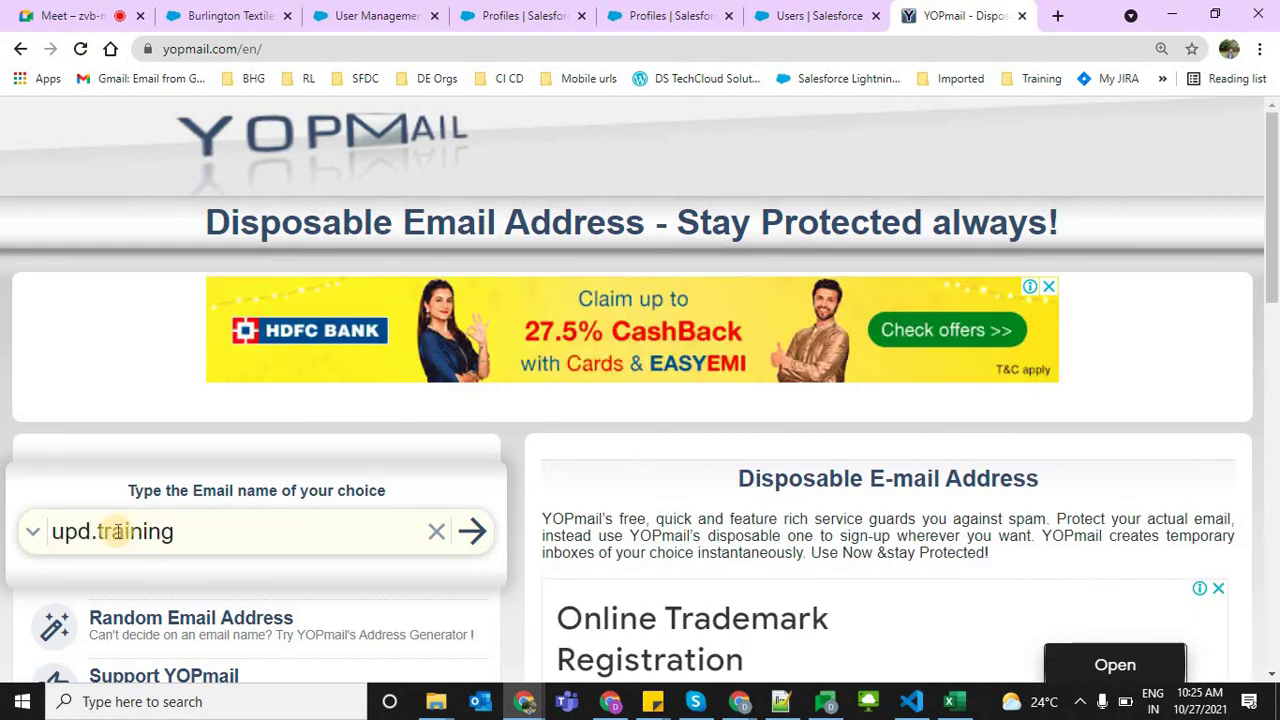
type("e")
key("BackSpace")
key("BackSpace")
key("BackSpace")
key("BackSpace")
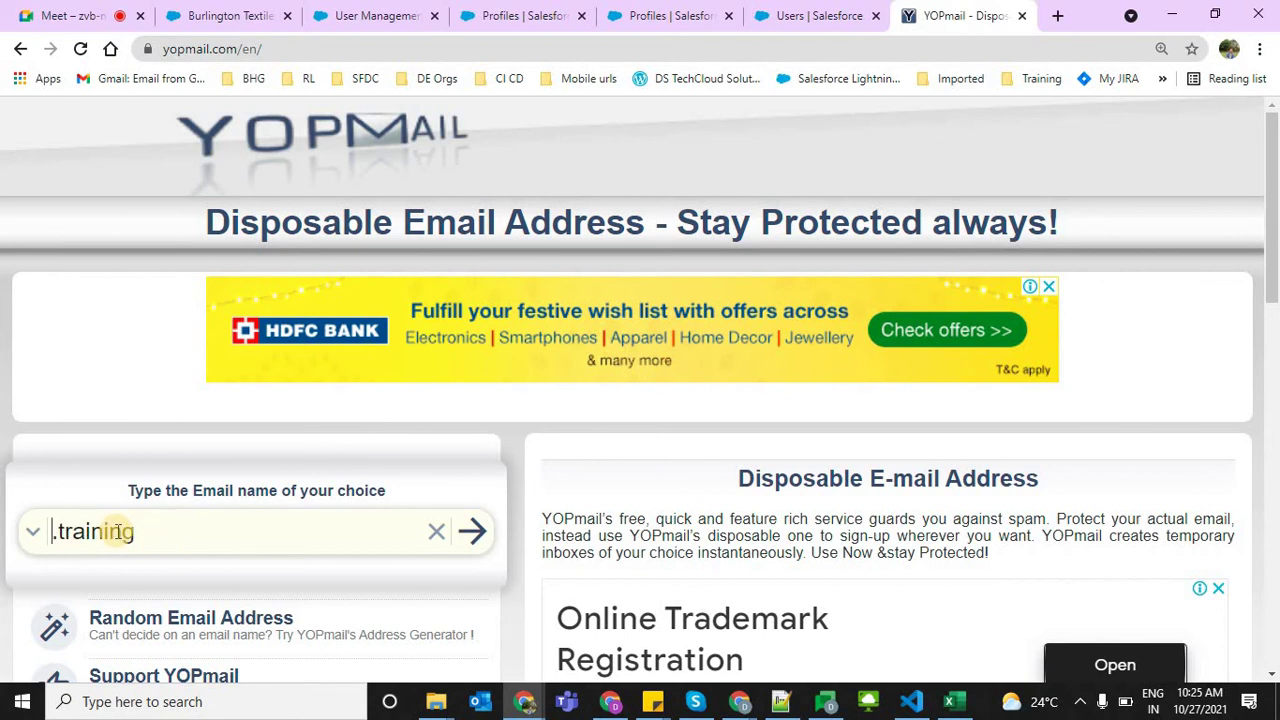
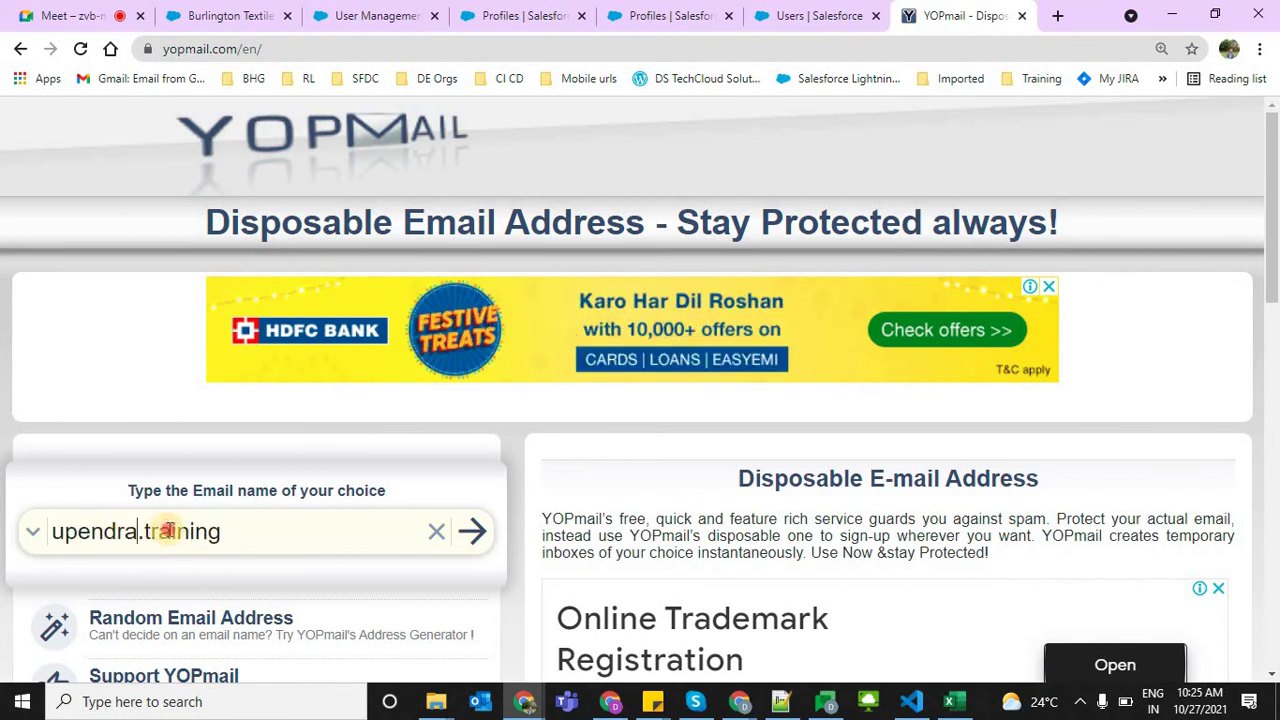
double_click(168, 531)
key("BackSpace")
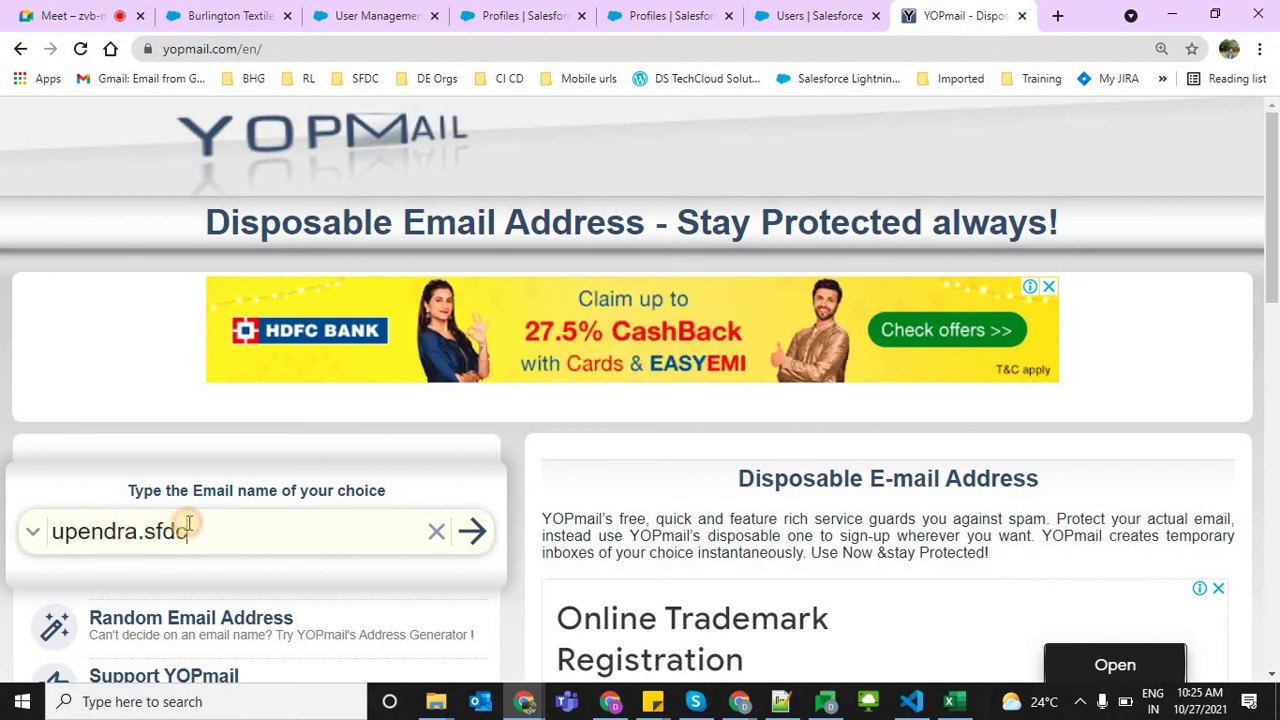
left_click_drag(54, 530, 460, 536)
left_click(472, 537)
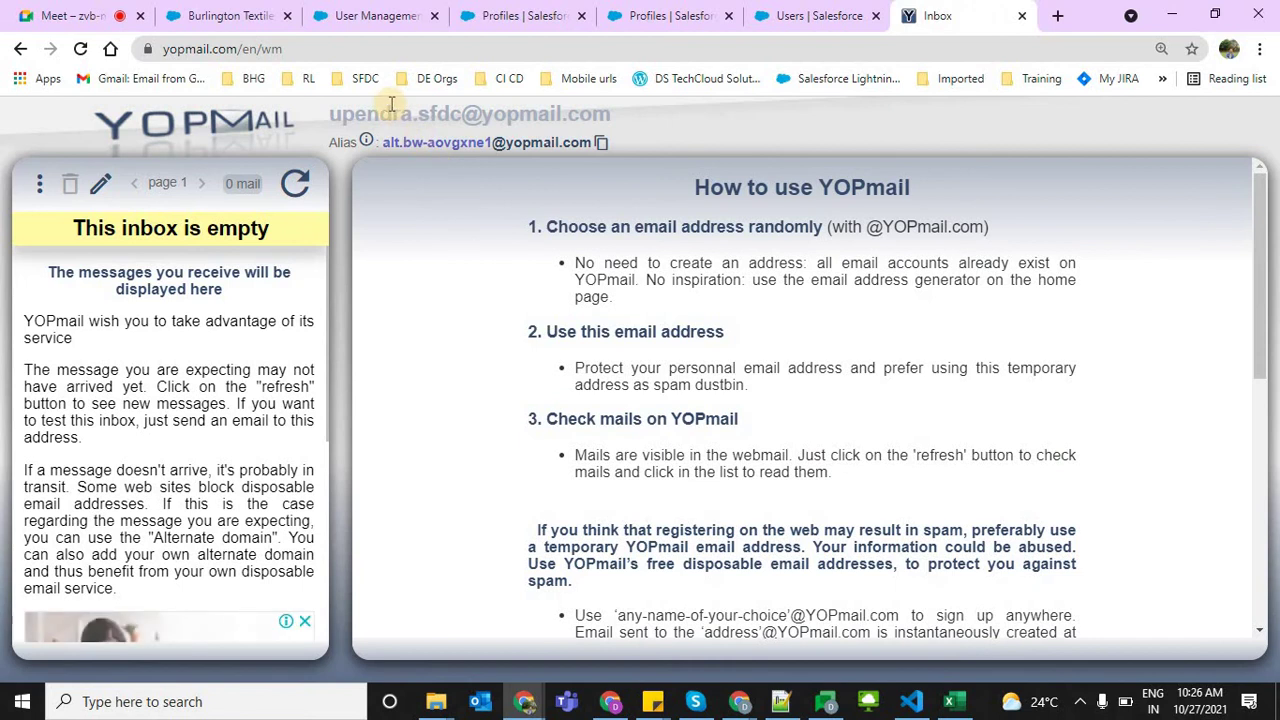
Copy the YOPmail inbox address and start a new user in Salesforce
double_click(390, 107)
triple_click(390, 107)
key("ctrl+c")
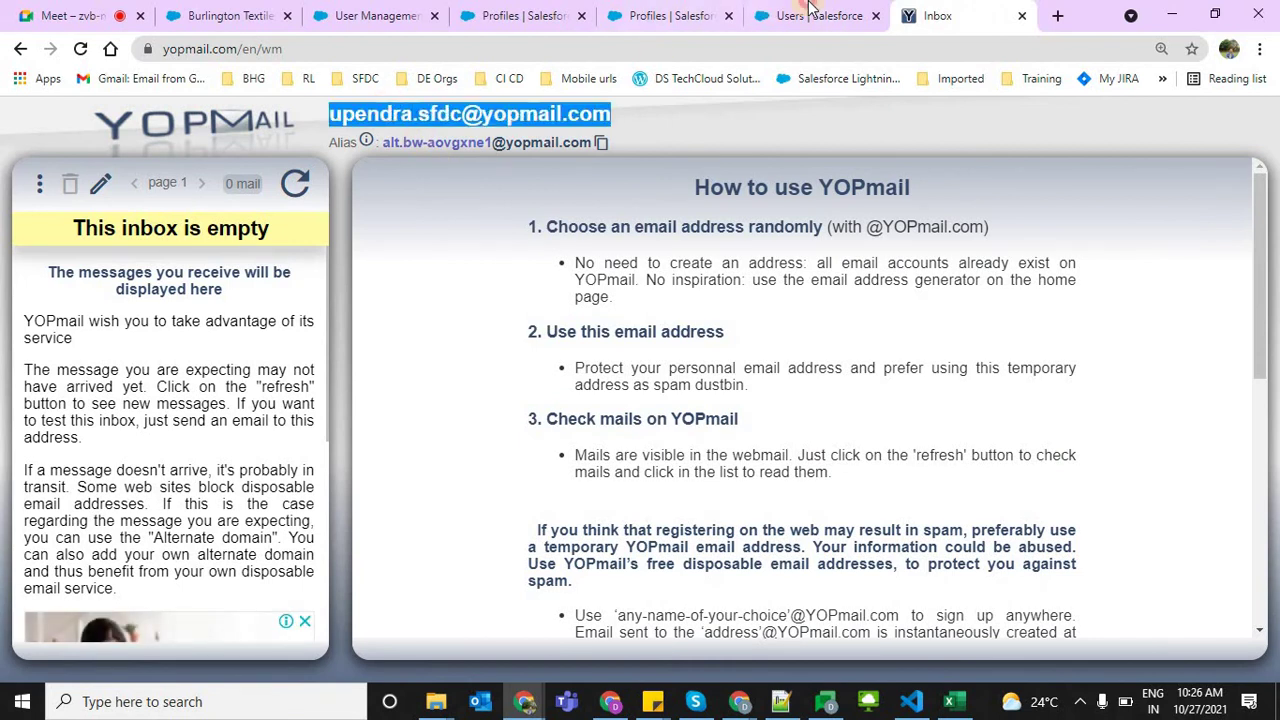
left_click(812, 8)
left_click(620, 450)
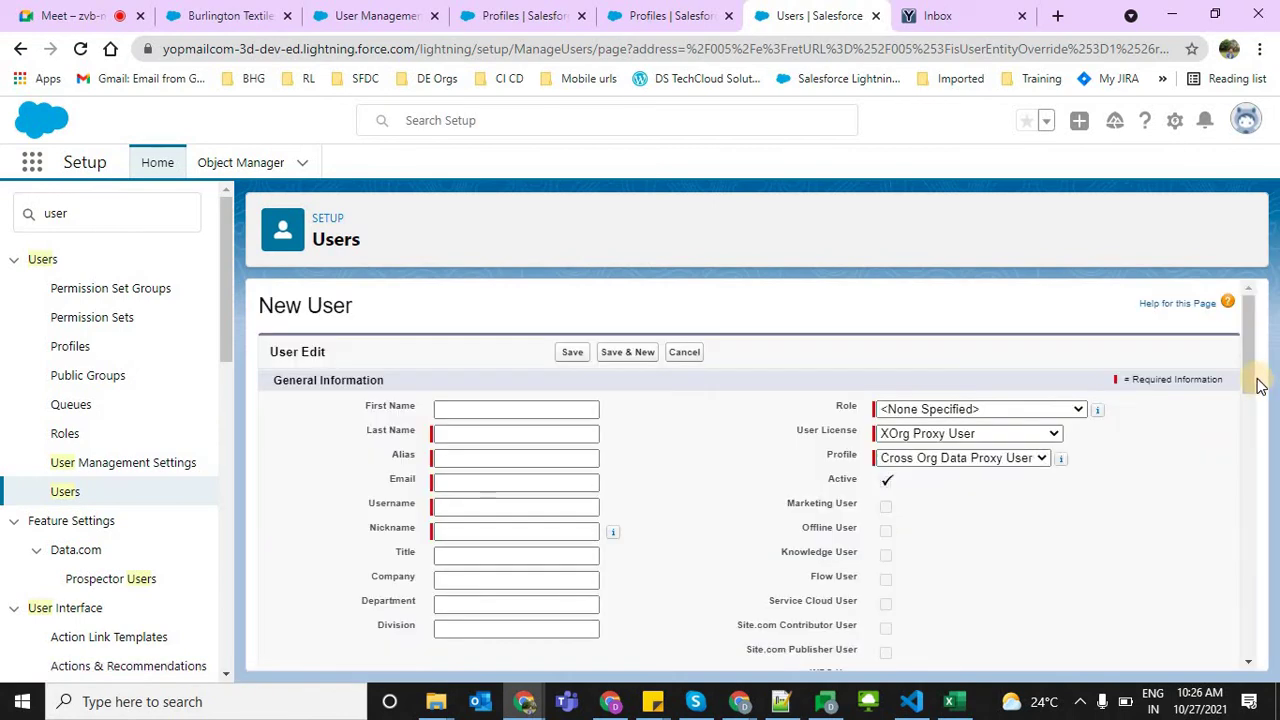
Enter the user's last and first name and paste the YOPmail address as Email
scroll(1253, 387, "down", 1)
left_click(441, 376)
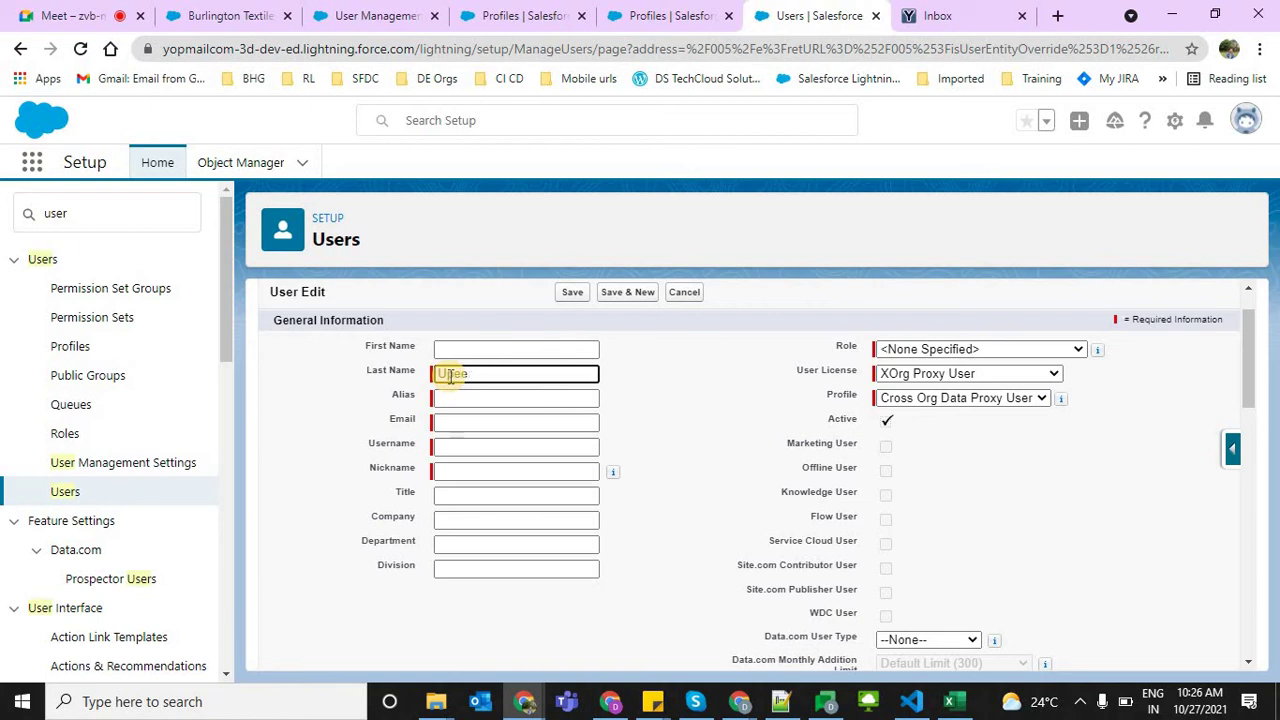
type("Upendra")
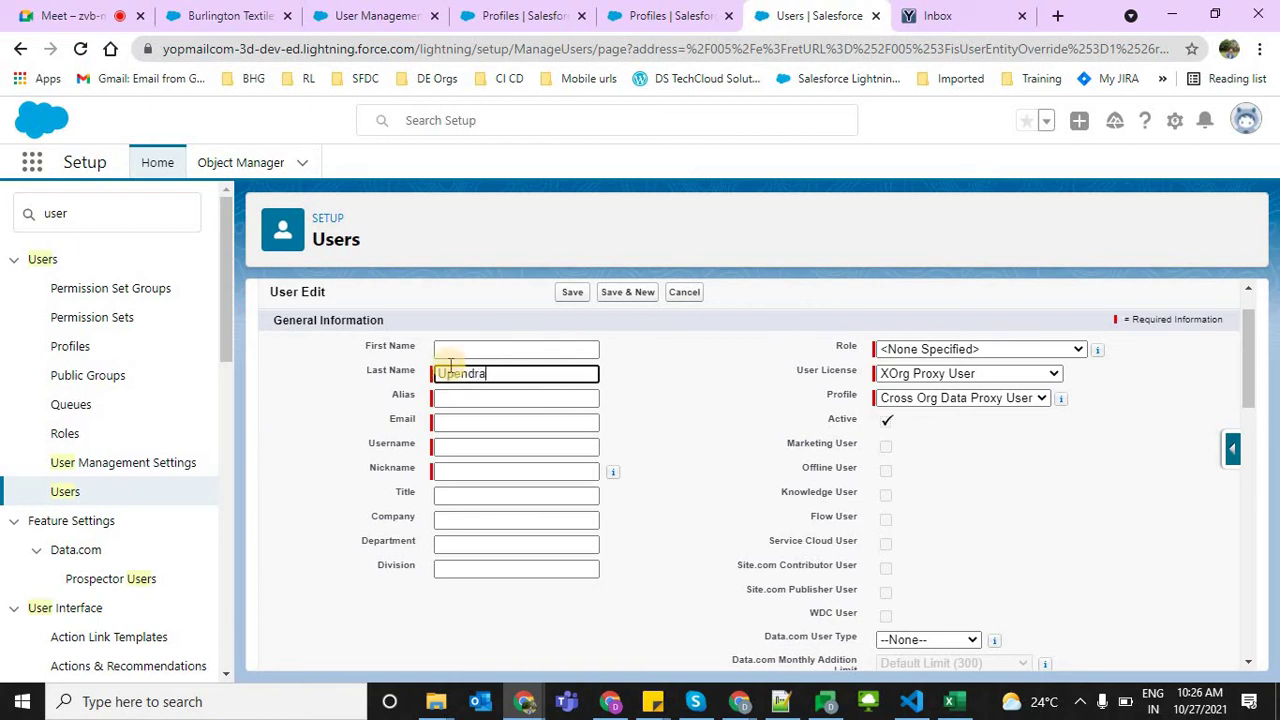
left_click(445, 349)
type("A")
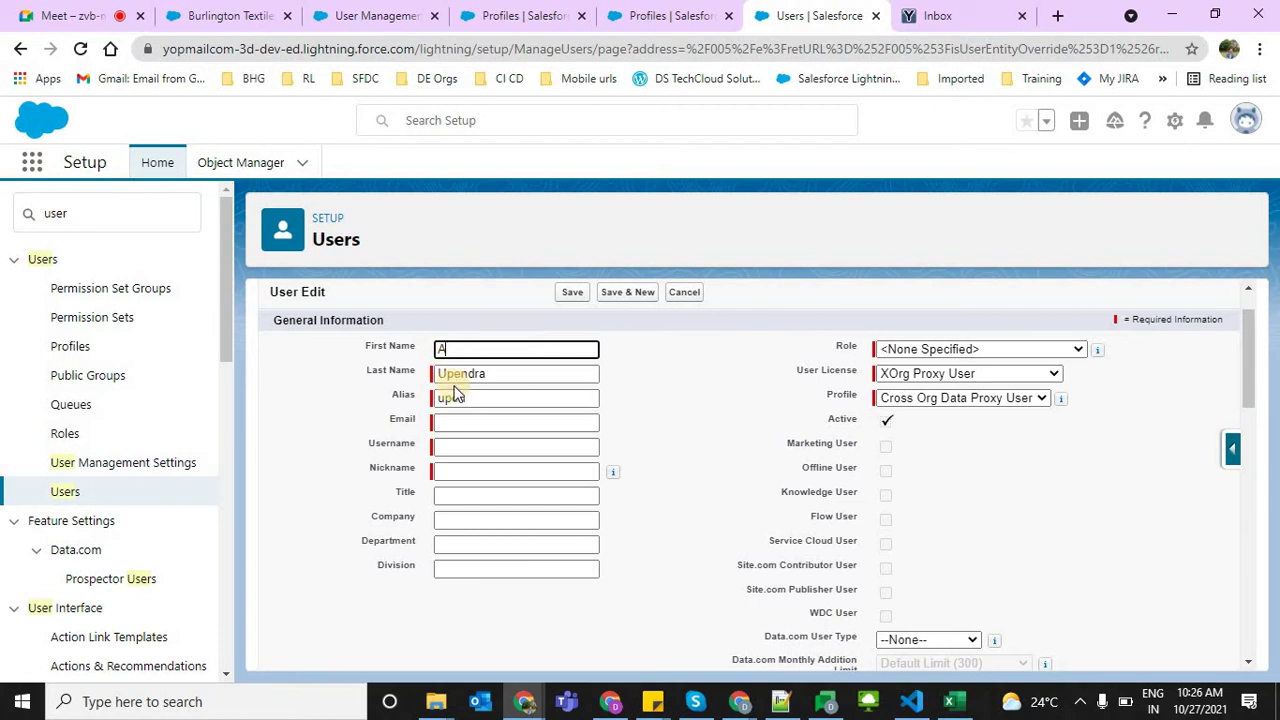
left_click(458, 421)
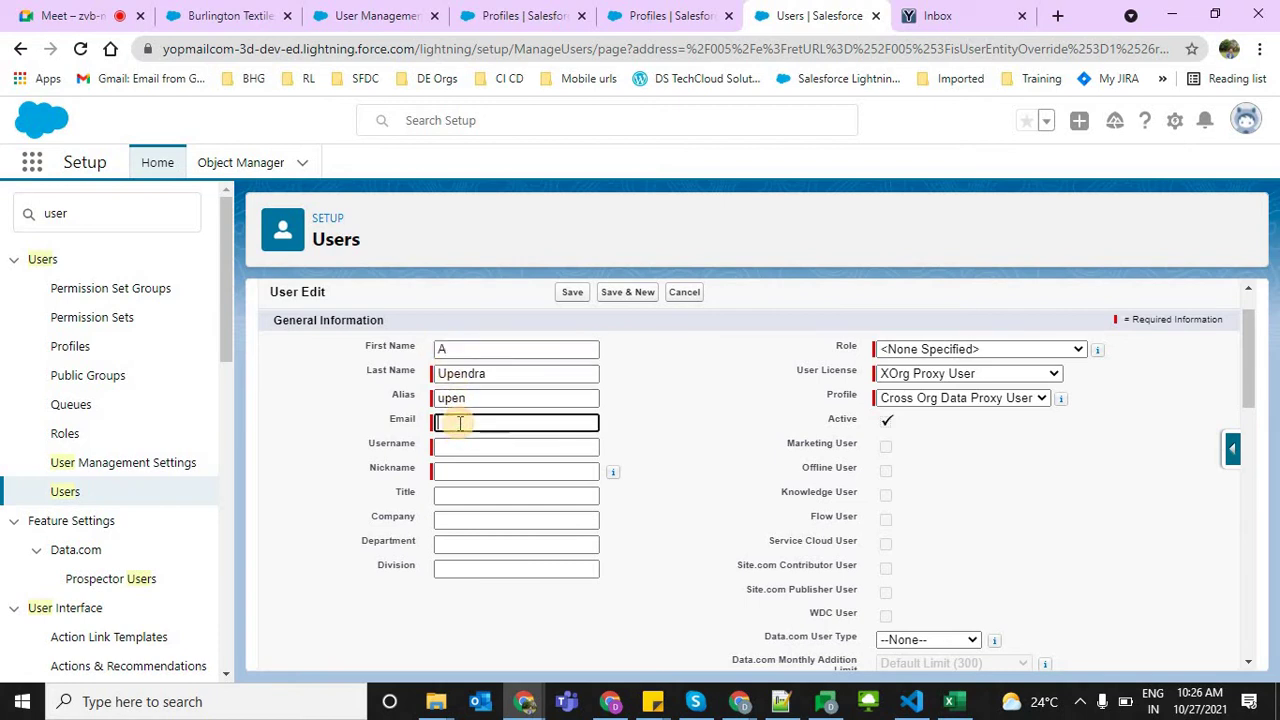
key("ctrl+v")
left_click(672, 438)
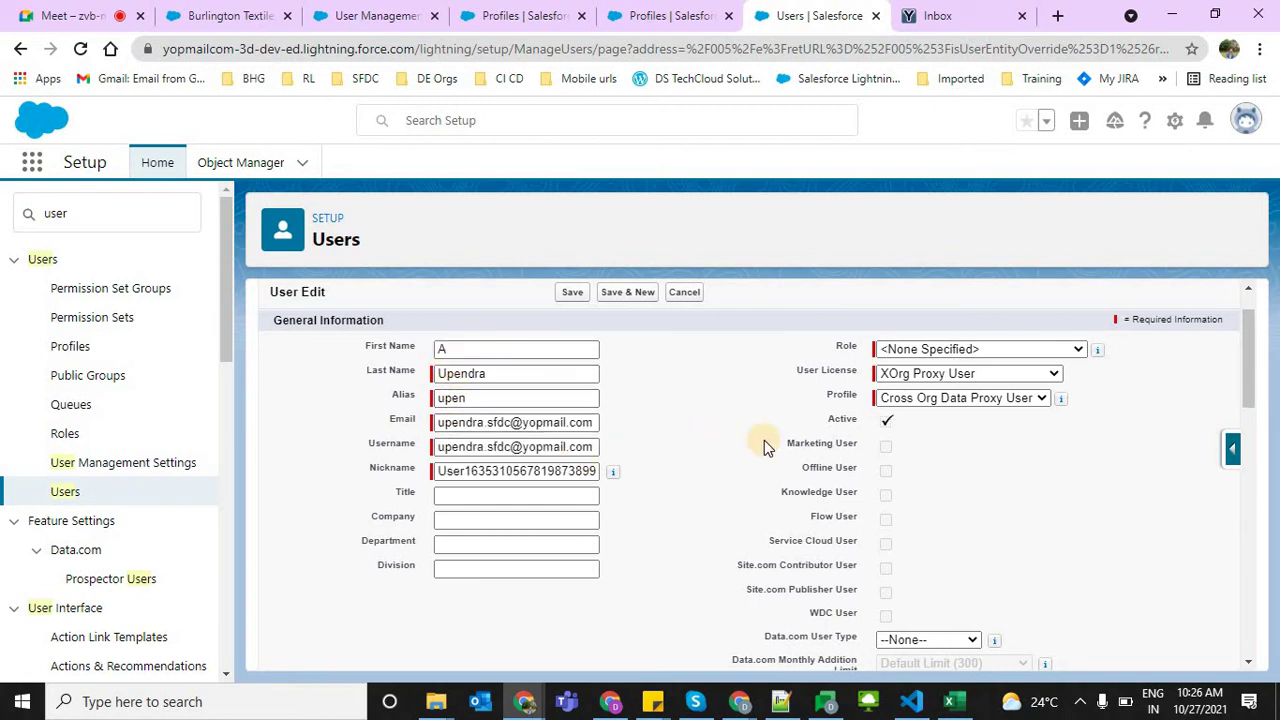
Browse the options in the User License dropdown
left_click(894, 372)
key("Down")
key("Home")
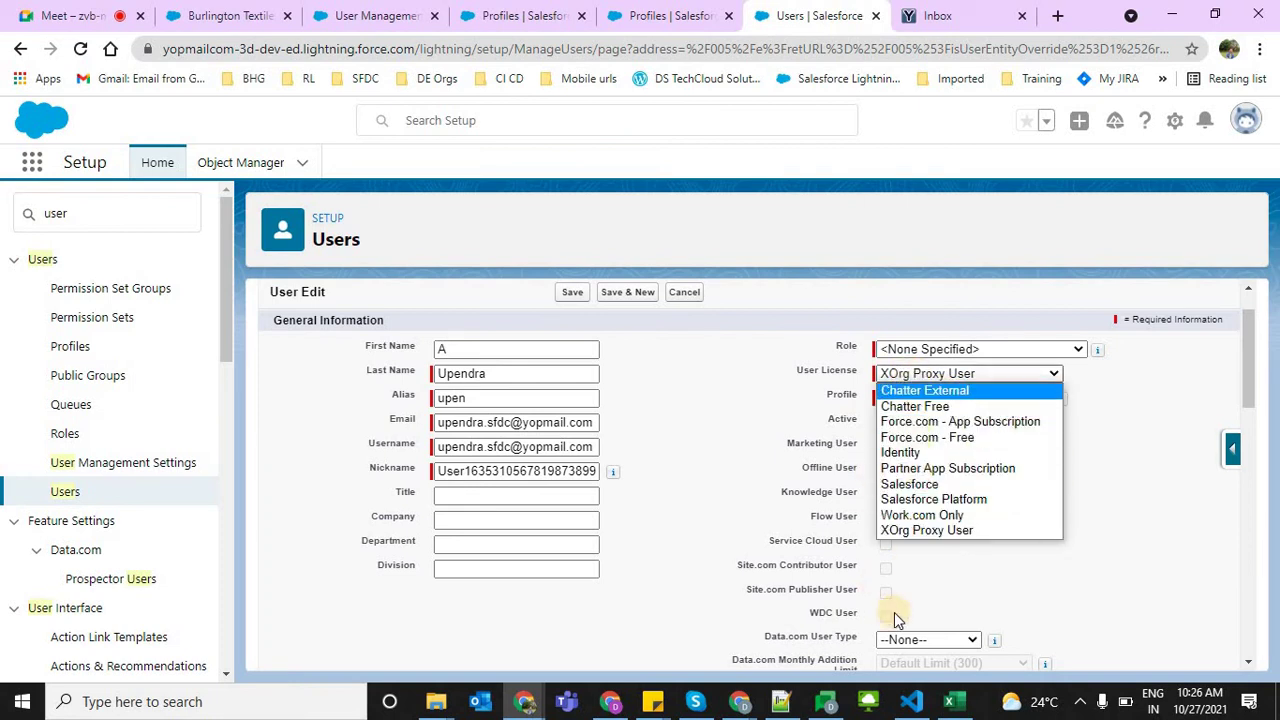
key("Down")
key("Down")
key("Down")
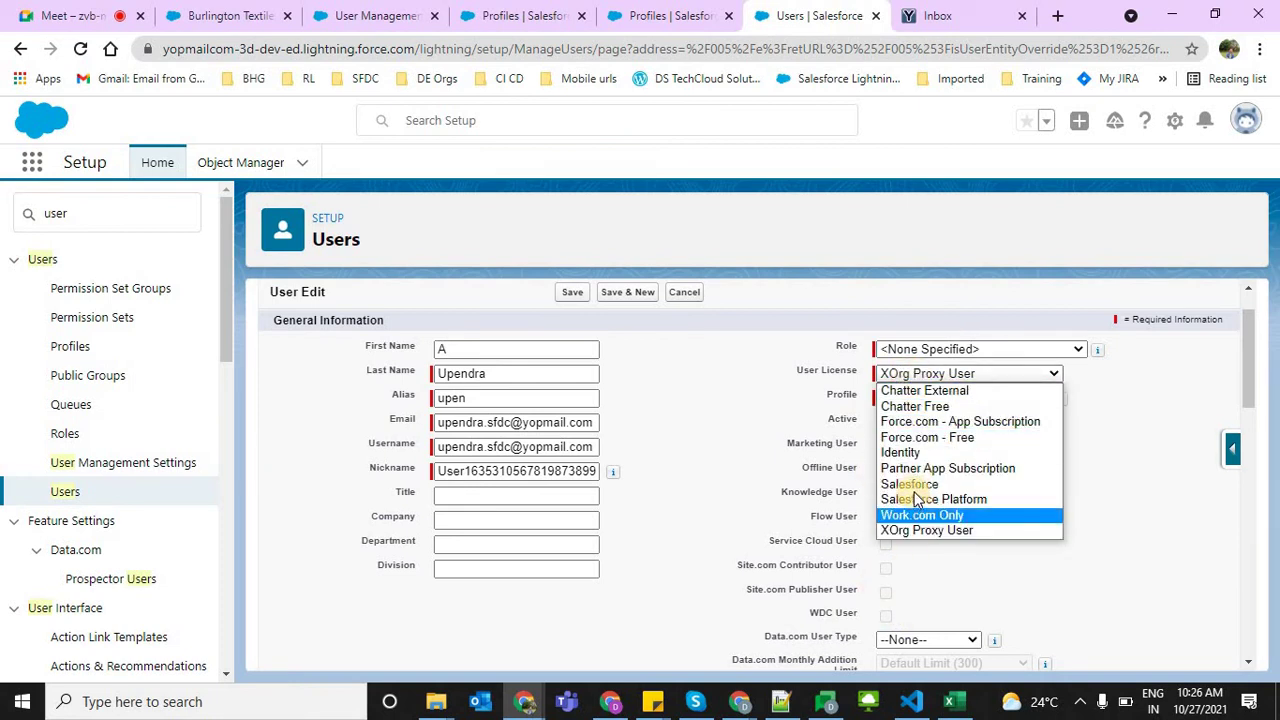
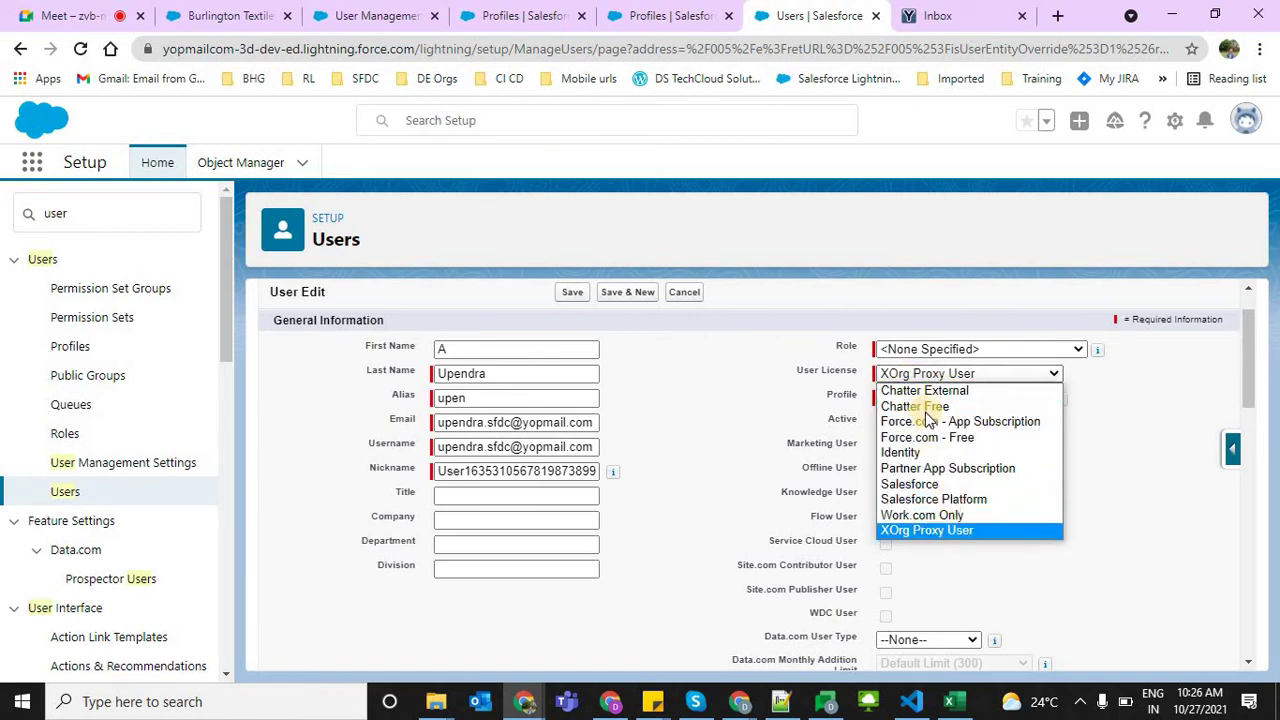
Give the new user the Salesforce user license and the Developer Profile
left_click(935, 486)
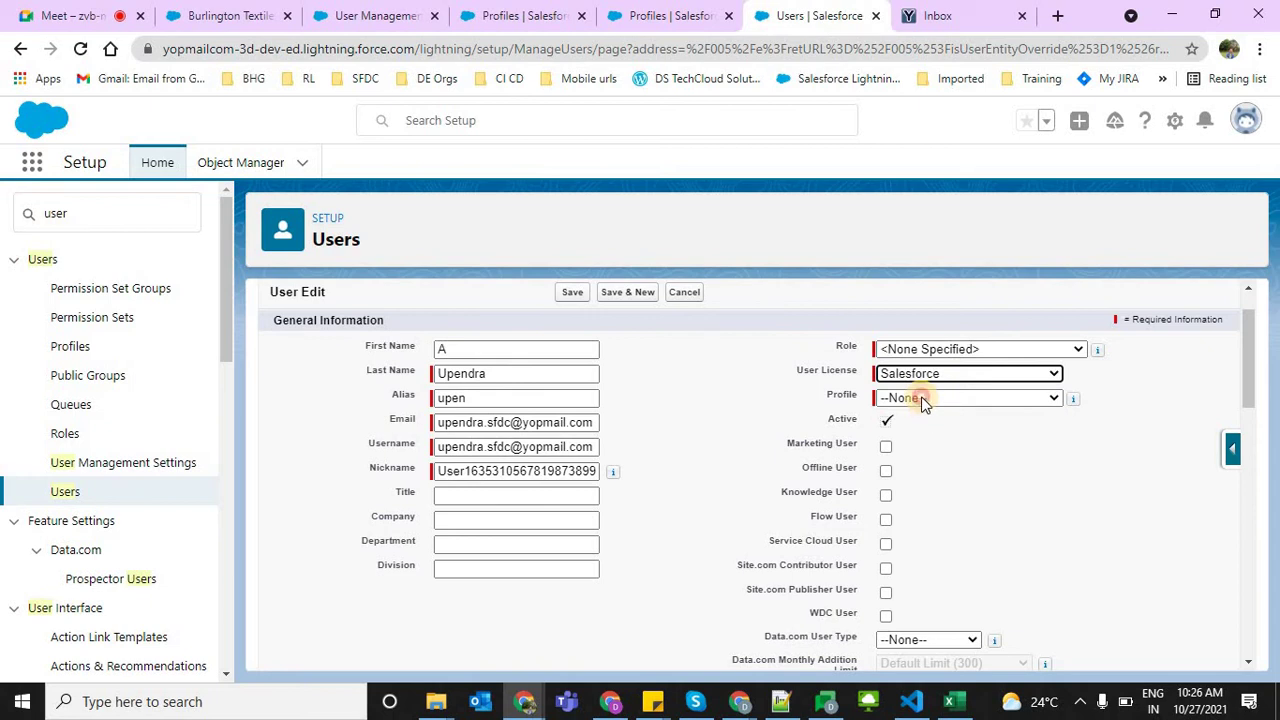
left_click(921, 397)
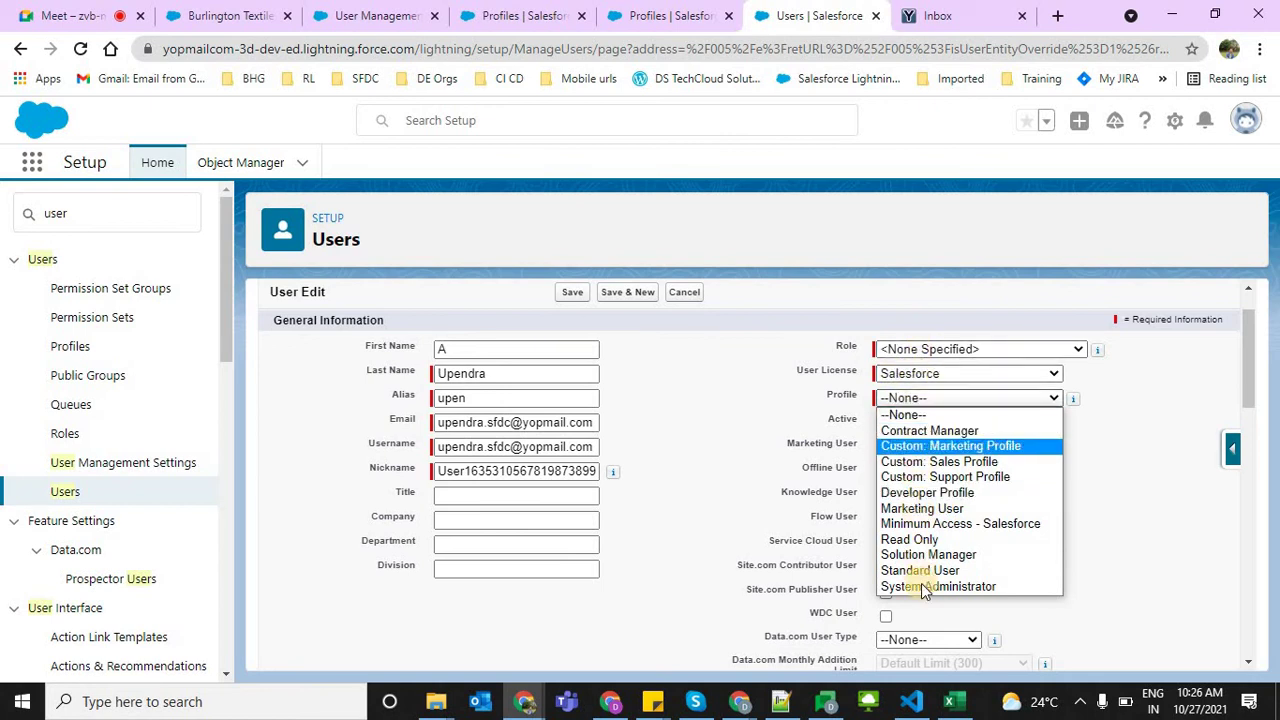
left_click(935, 492)
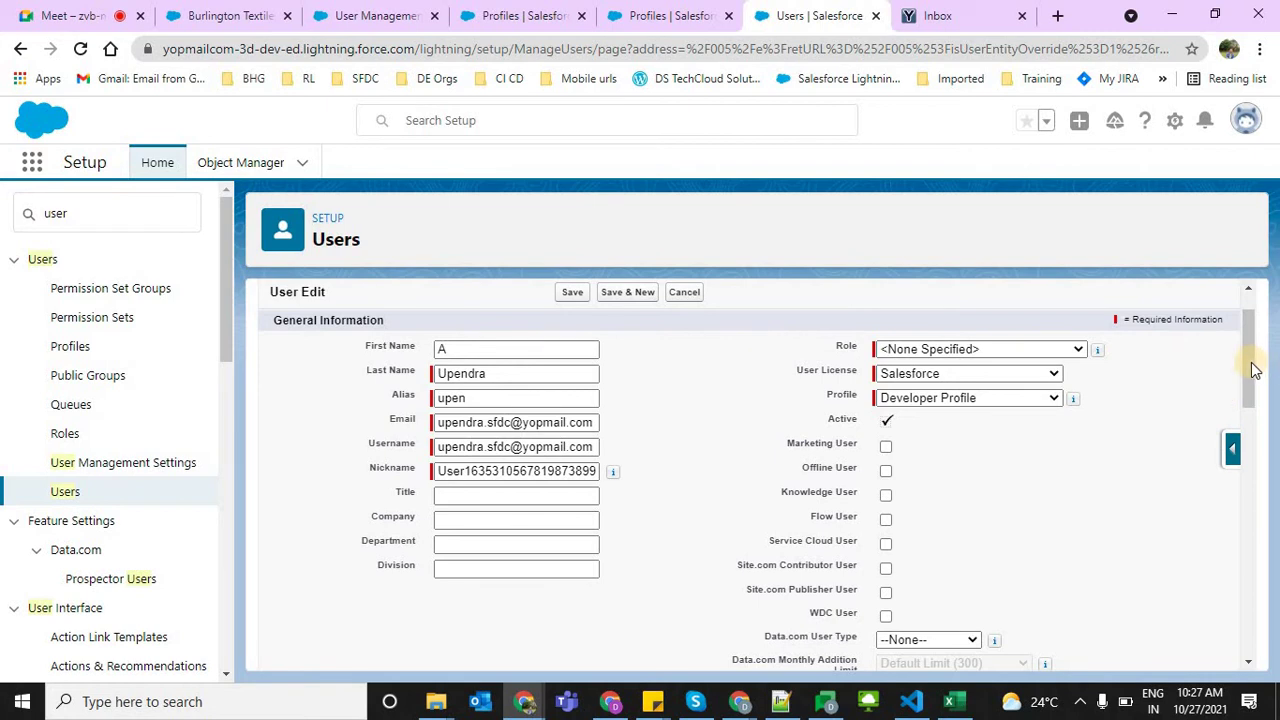
left_click_drag(1255, 370, 1260, 626)
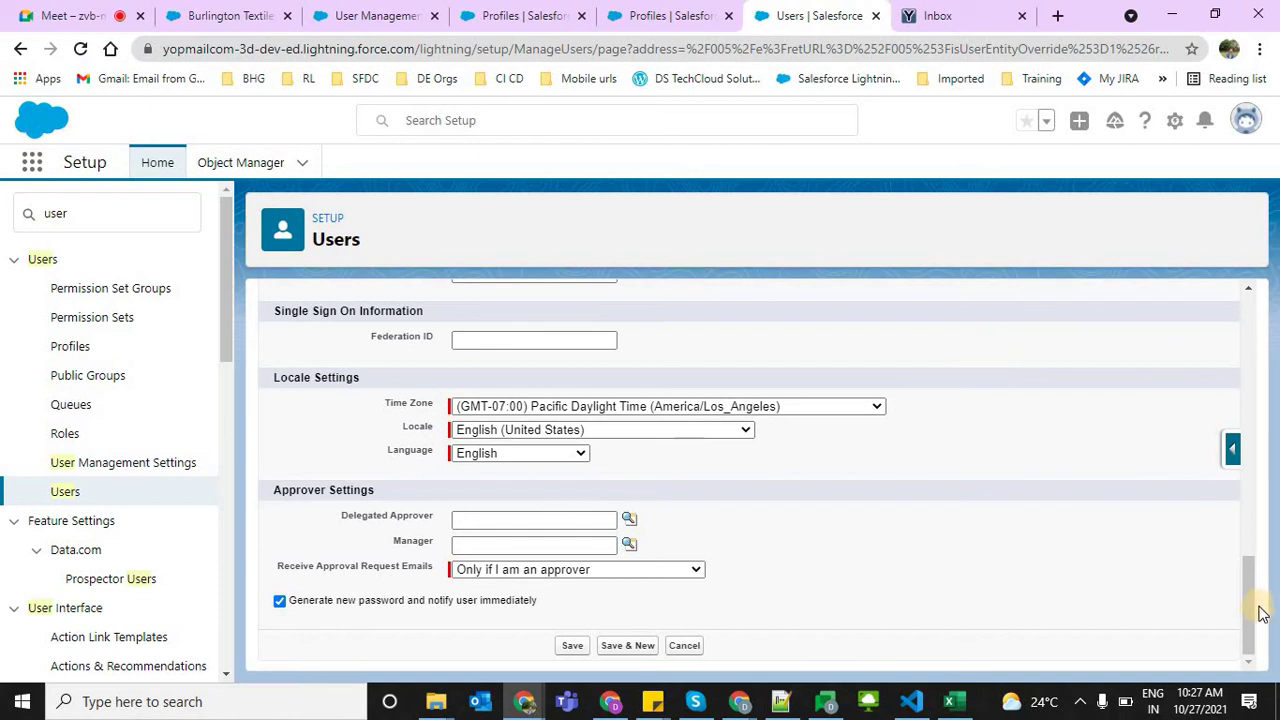
scroll(1246, 255, "up", 10)
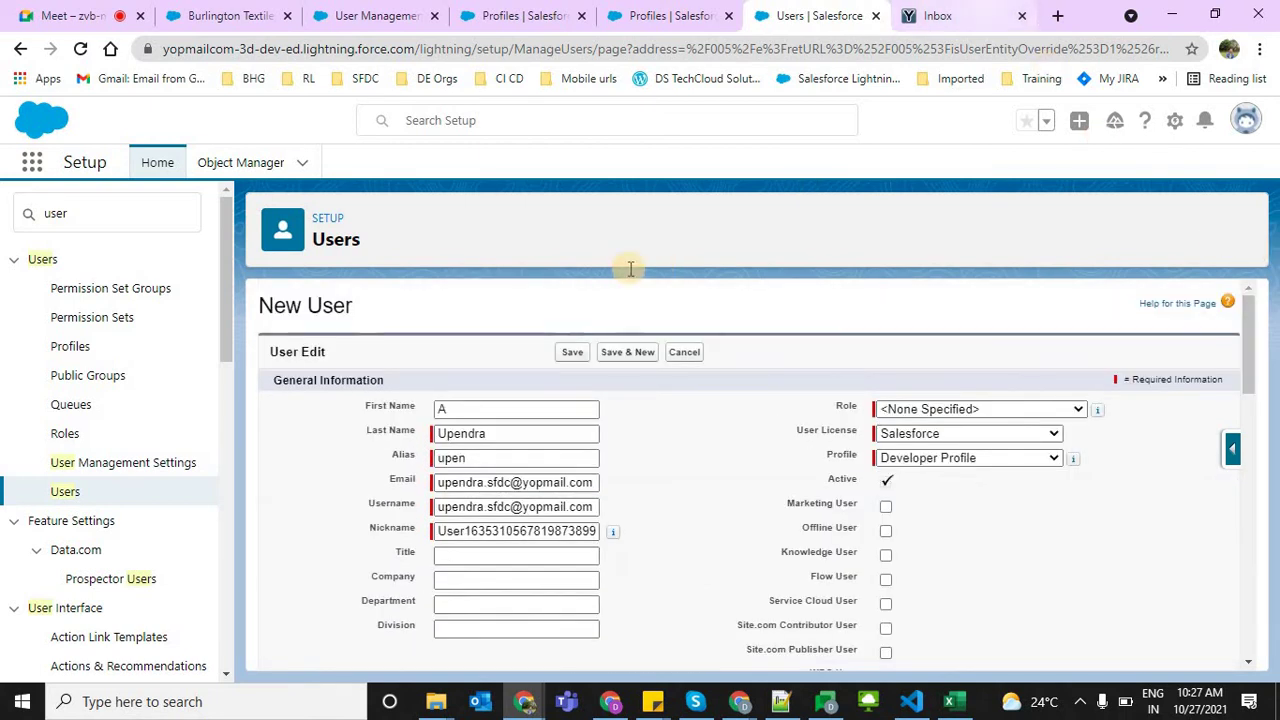
left_click(950, 15)
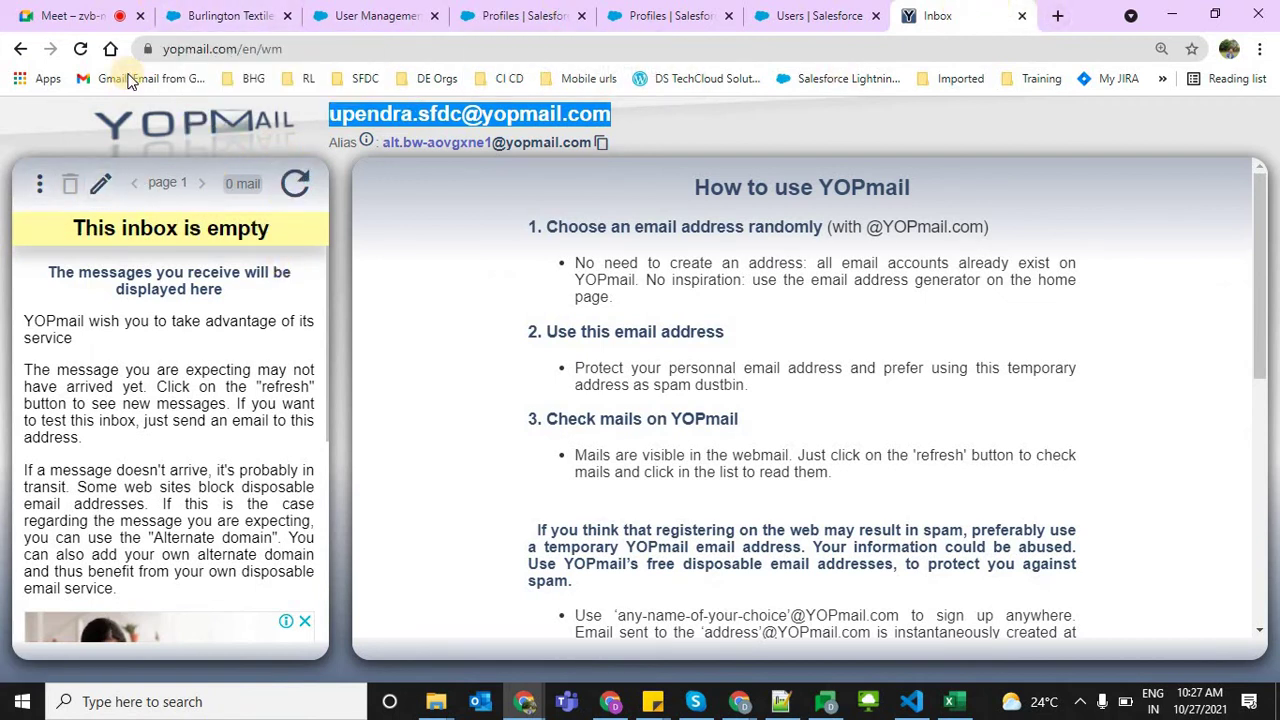
Trim the inbox path from the address bar to load the YOPmail home page
left_click_drag(241, 49, 394, 57)
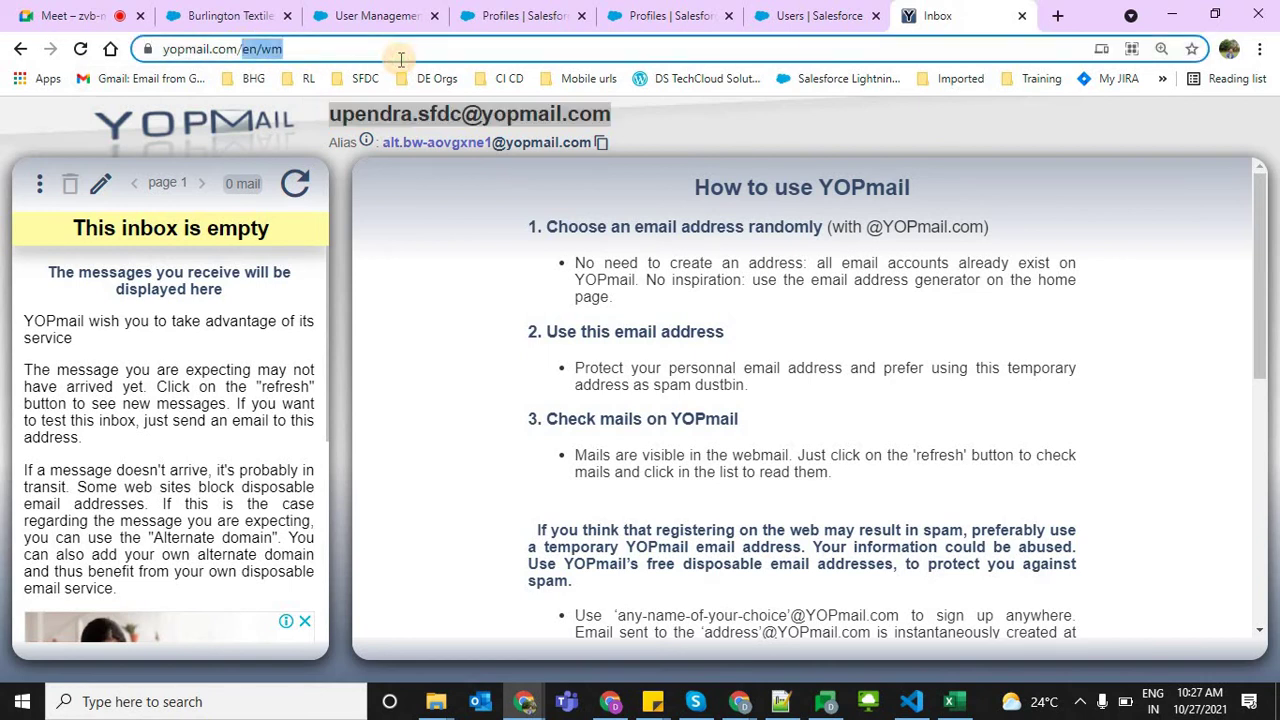
key("BackSpace")
key("Return")
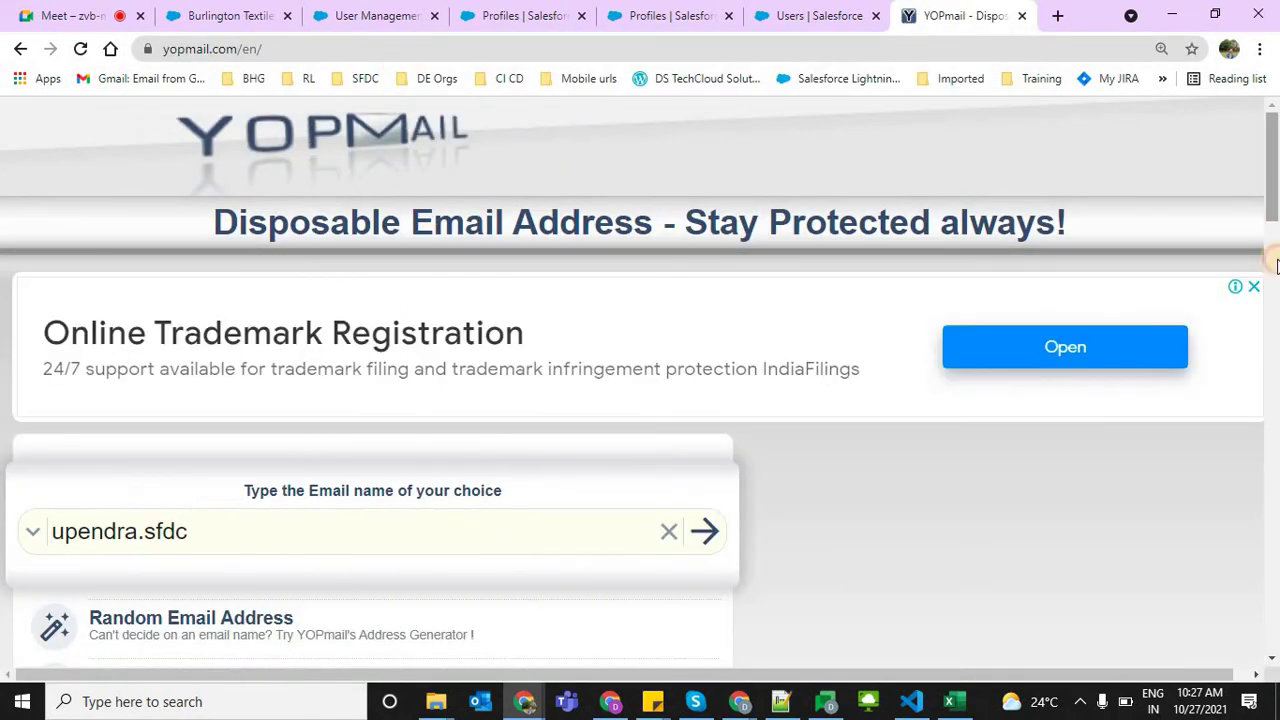
scroll(1275, 263, "down", 3)
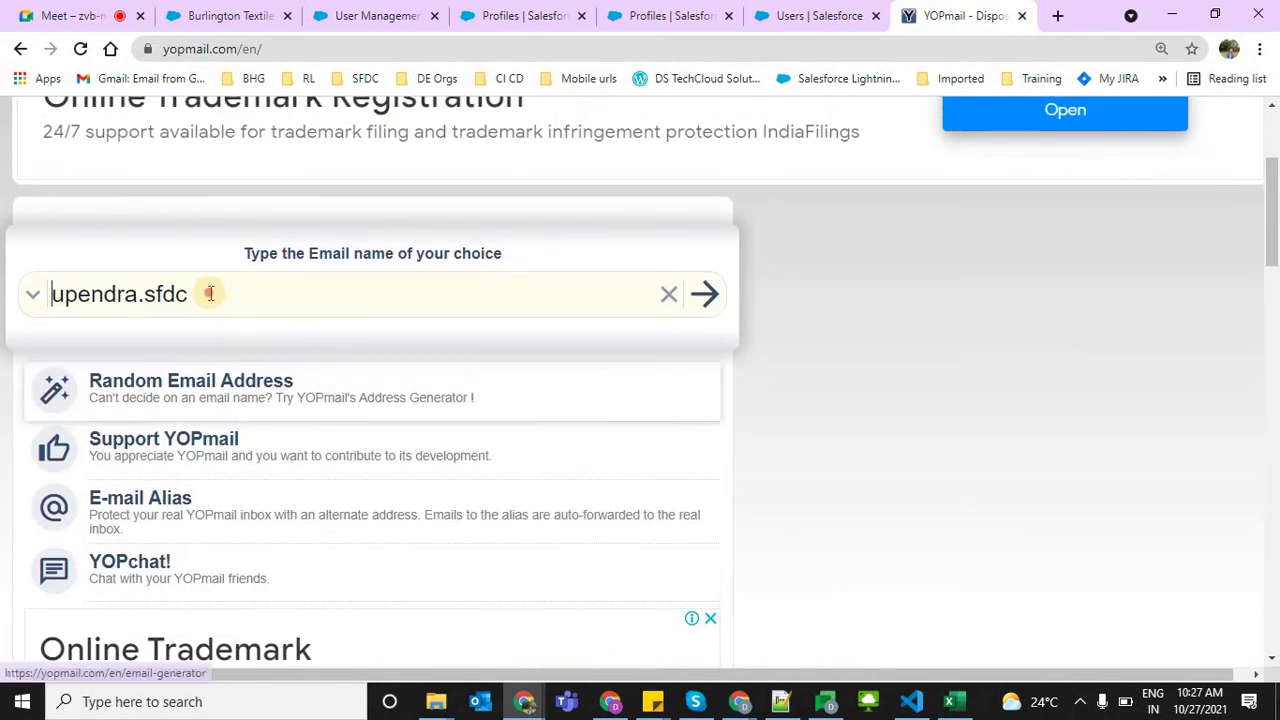
Open the empty YOPmail inbox for a new email name and copy its full address
left_click_drag(210, 293, 29, 306)
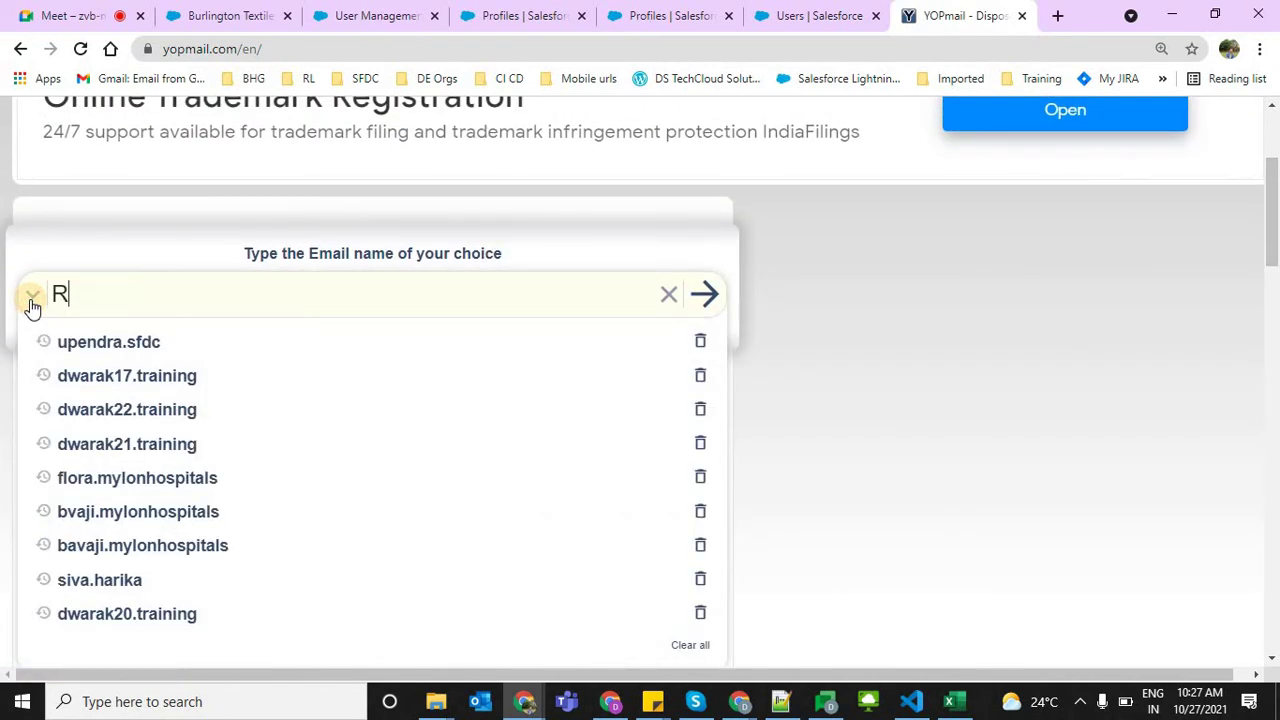
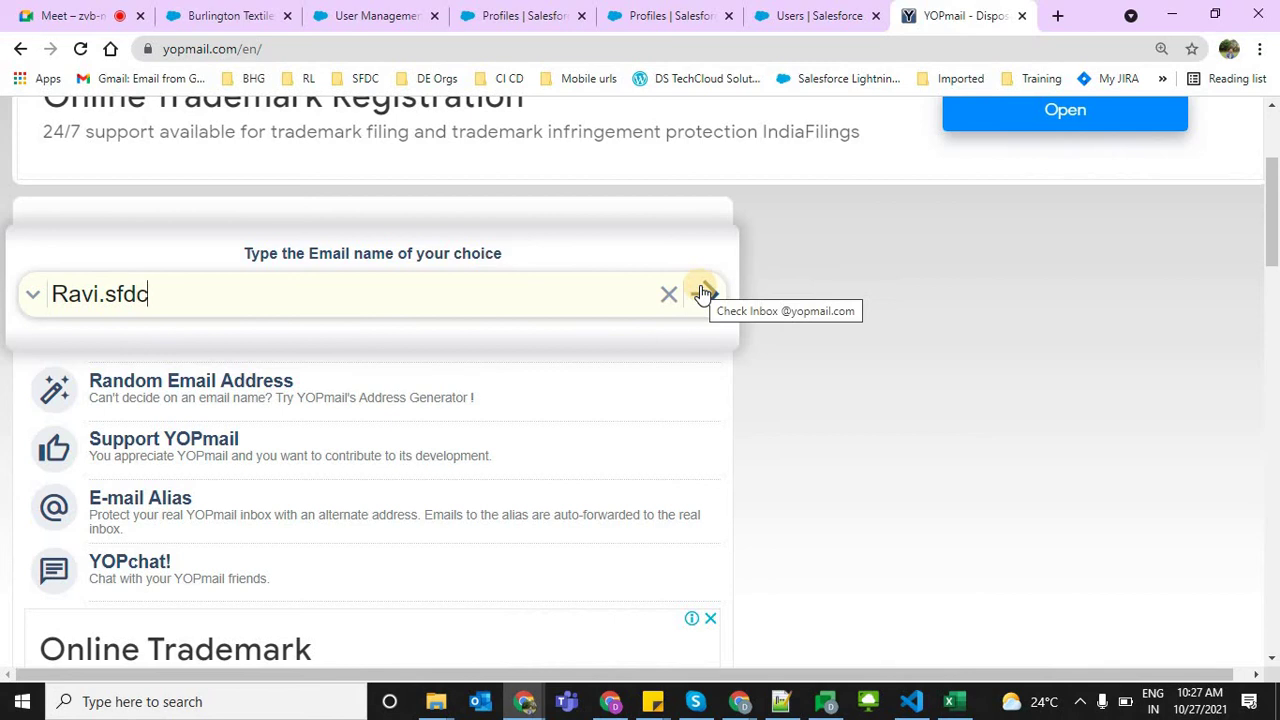
left_click(703, 293)
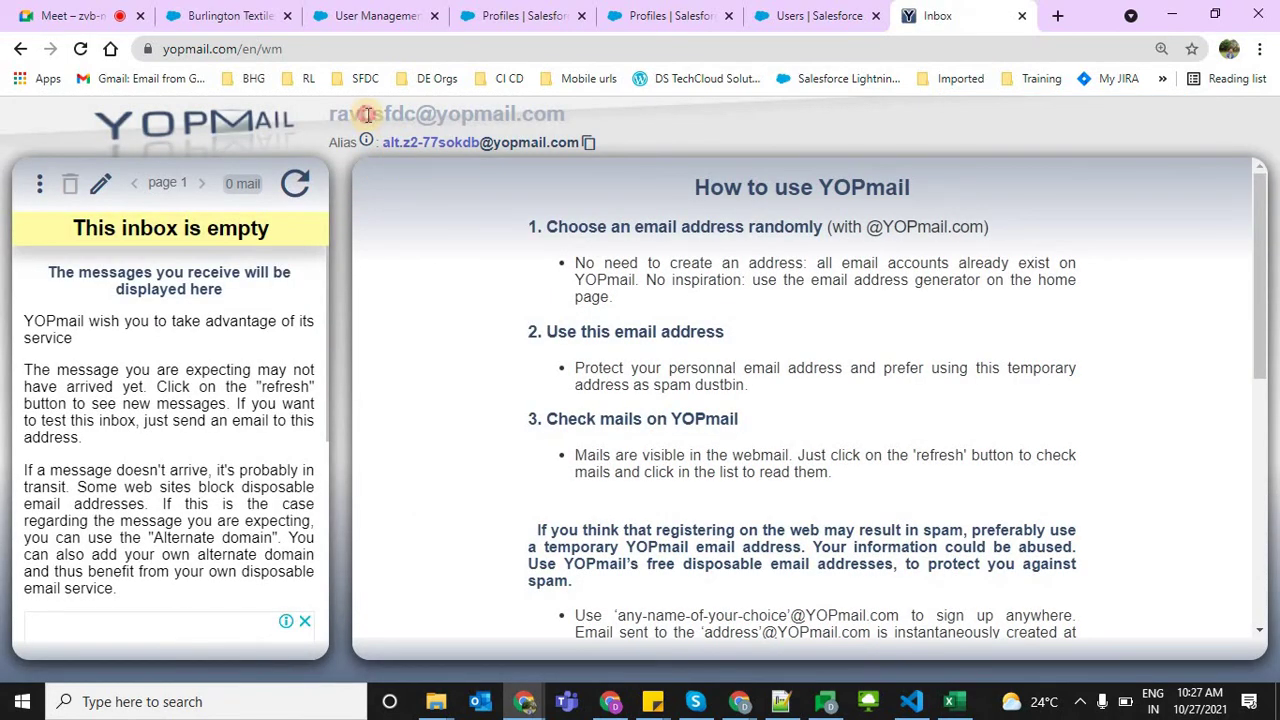
triple_click(368, 114)
key("ctrl+c")
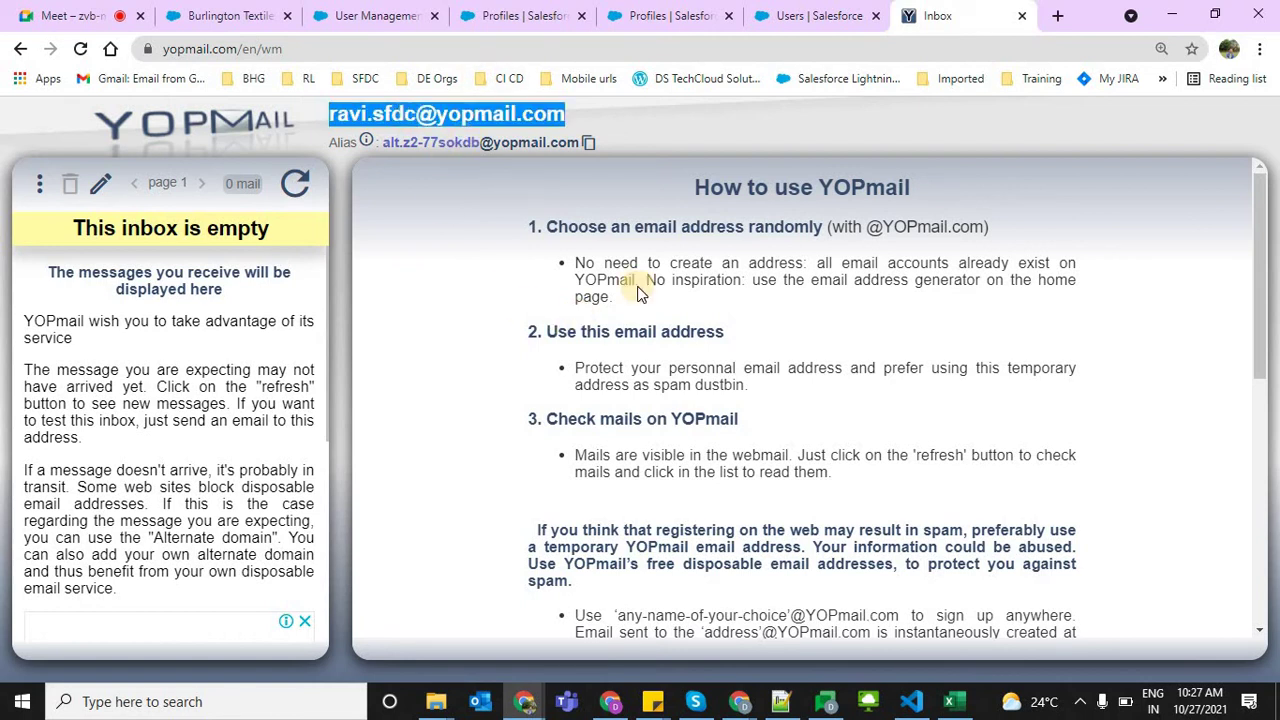
left_click(812, 10)
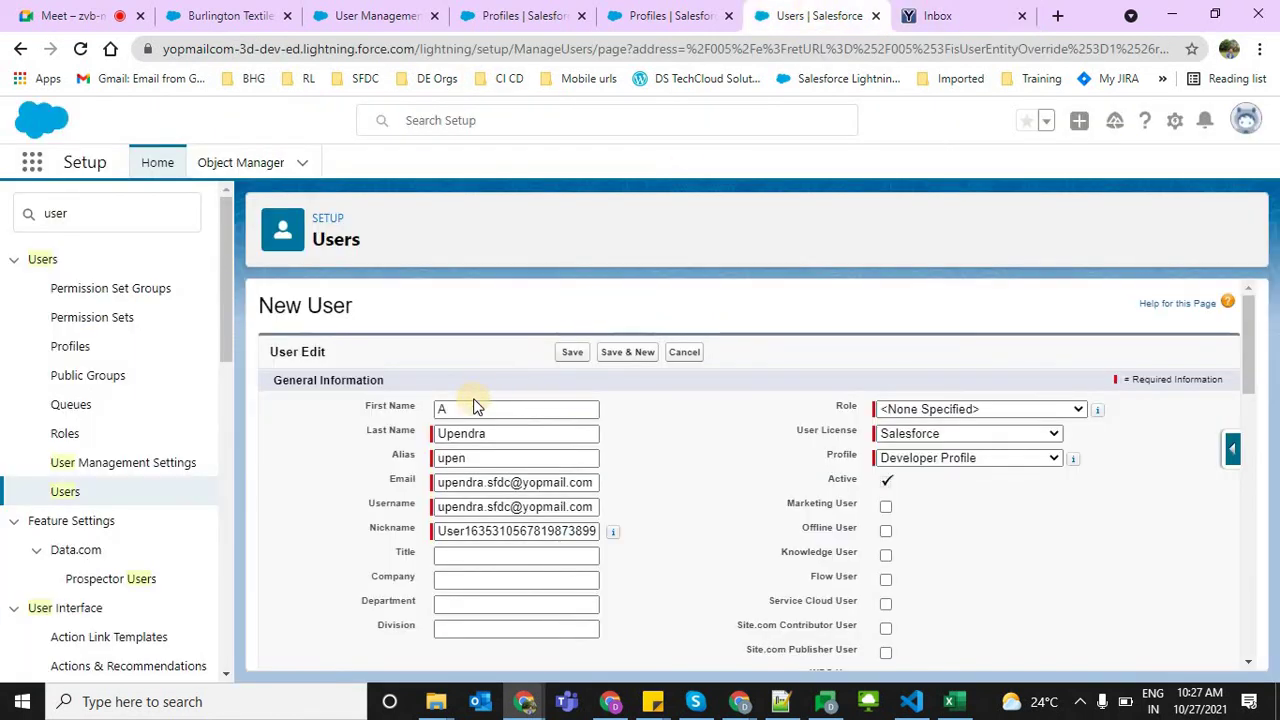
Put the new last name, email name and pasted YOPmail username on the user, then save
double_click(470, 405)
key("Tab")
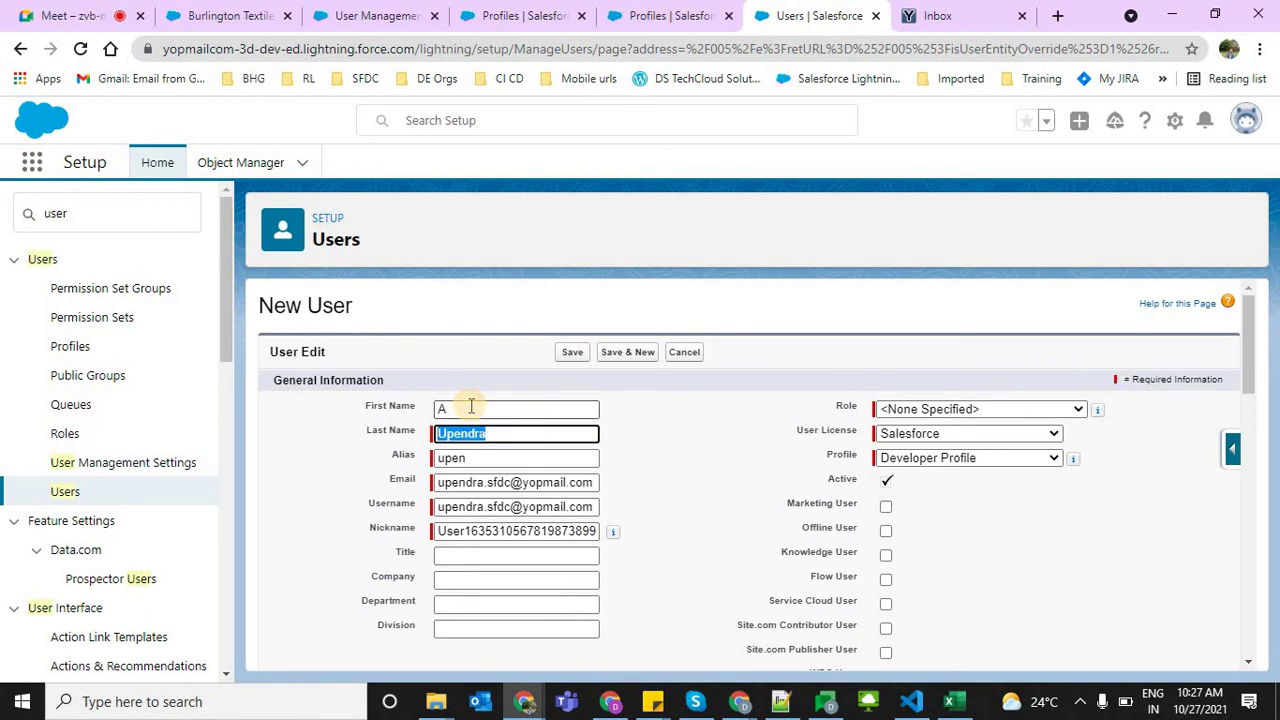
type("Ravi")
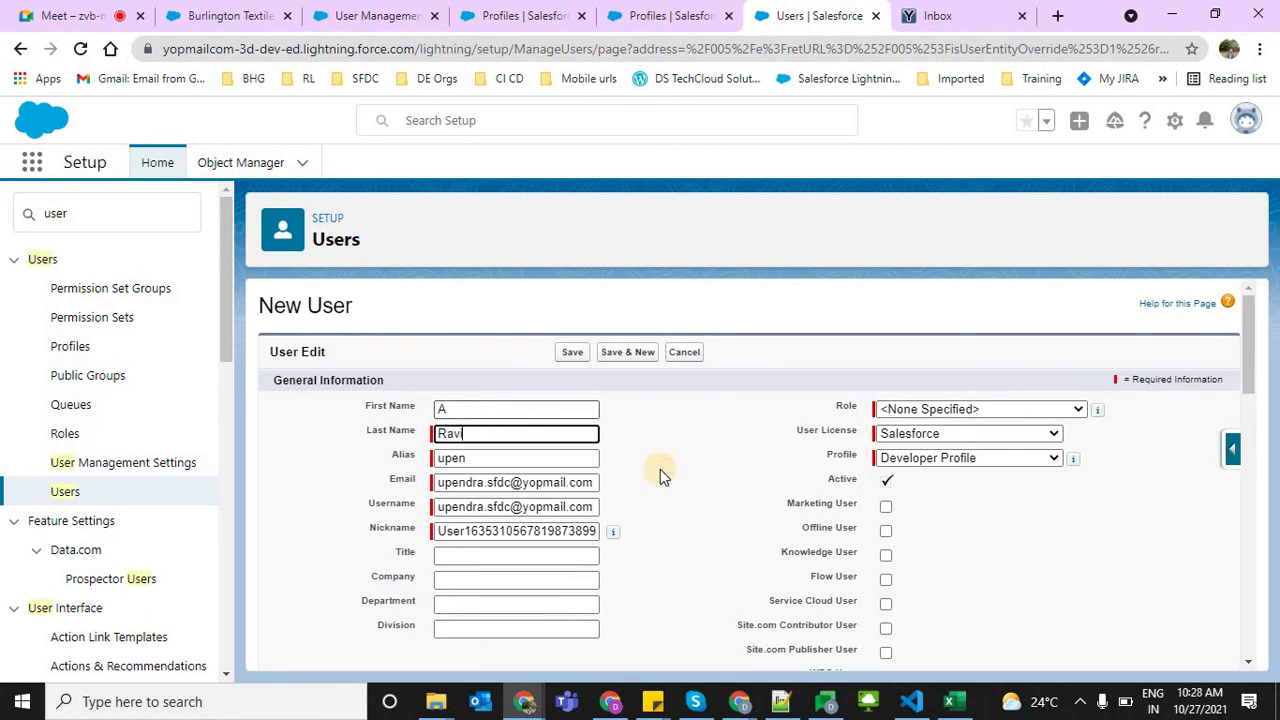
left_click(476, 482)
double_click(476, 482)
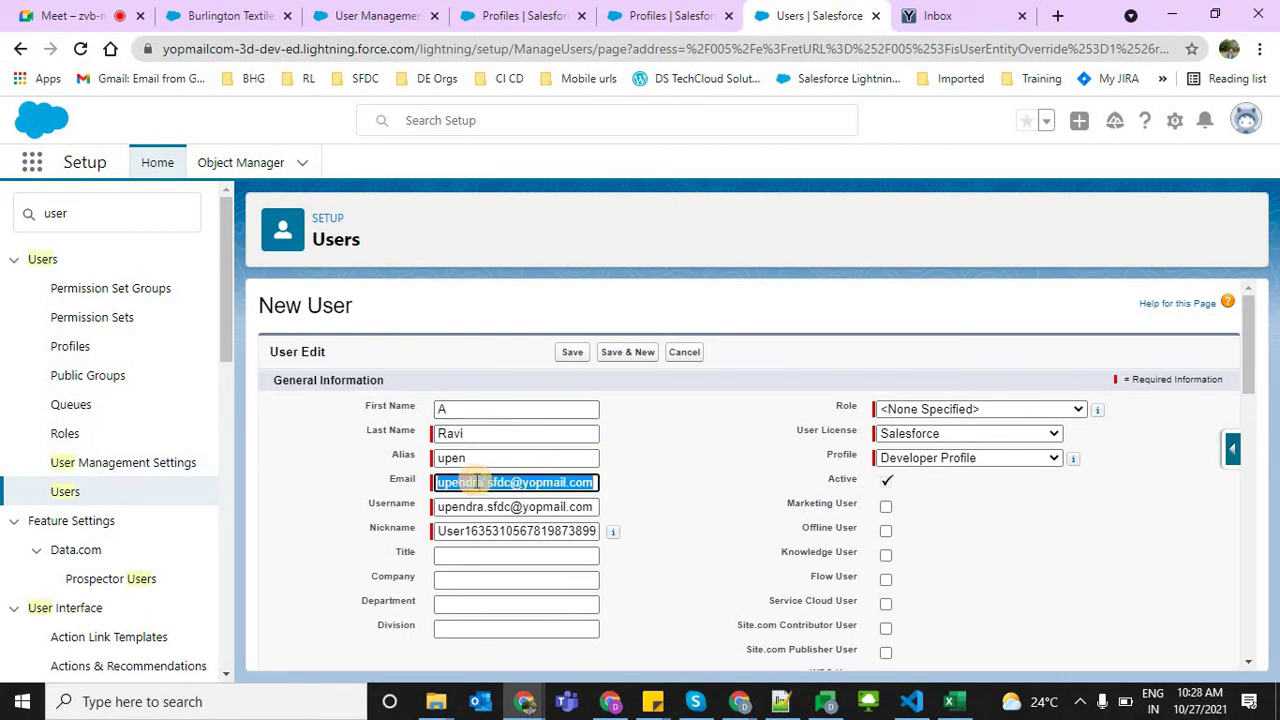
type("ravi")
left_click_drag(459, 505, 645, 505)
key("ctrl+v")
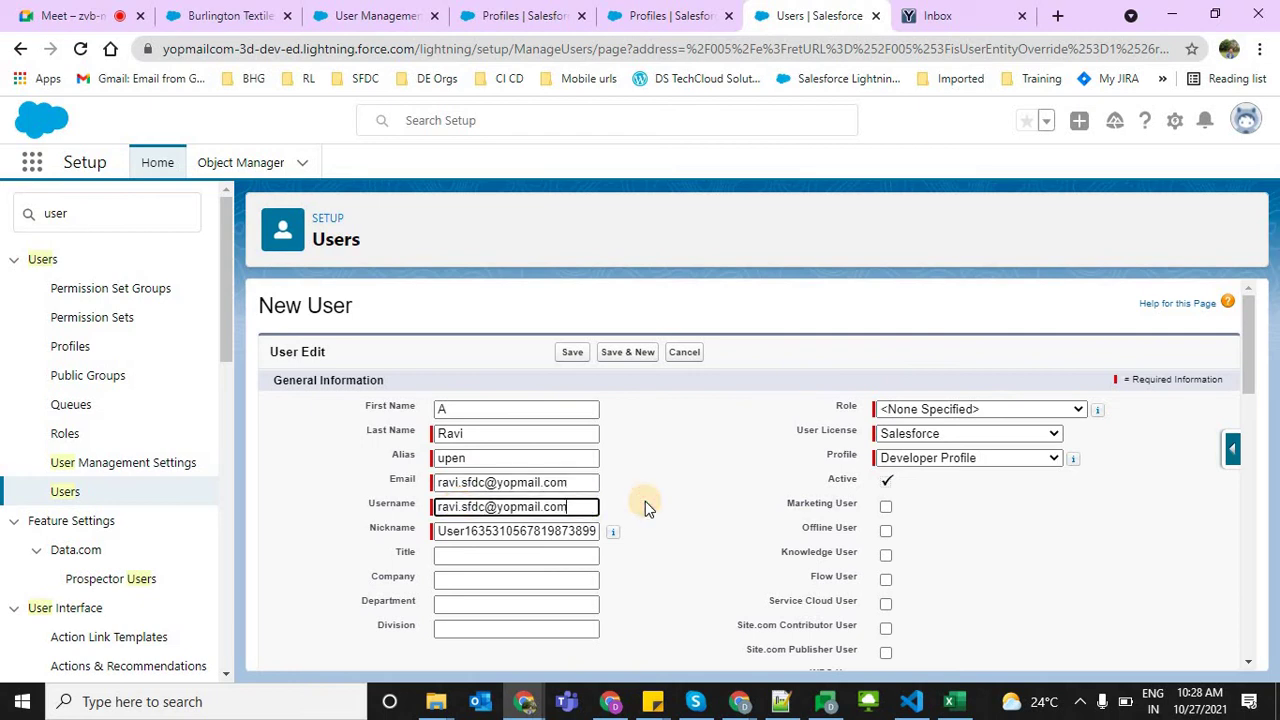
left_click(573, 353)
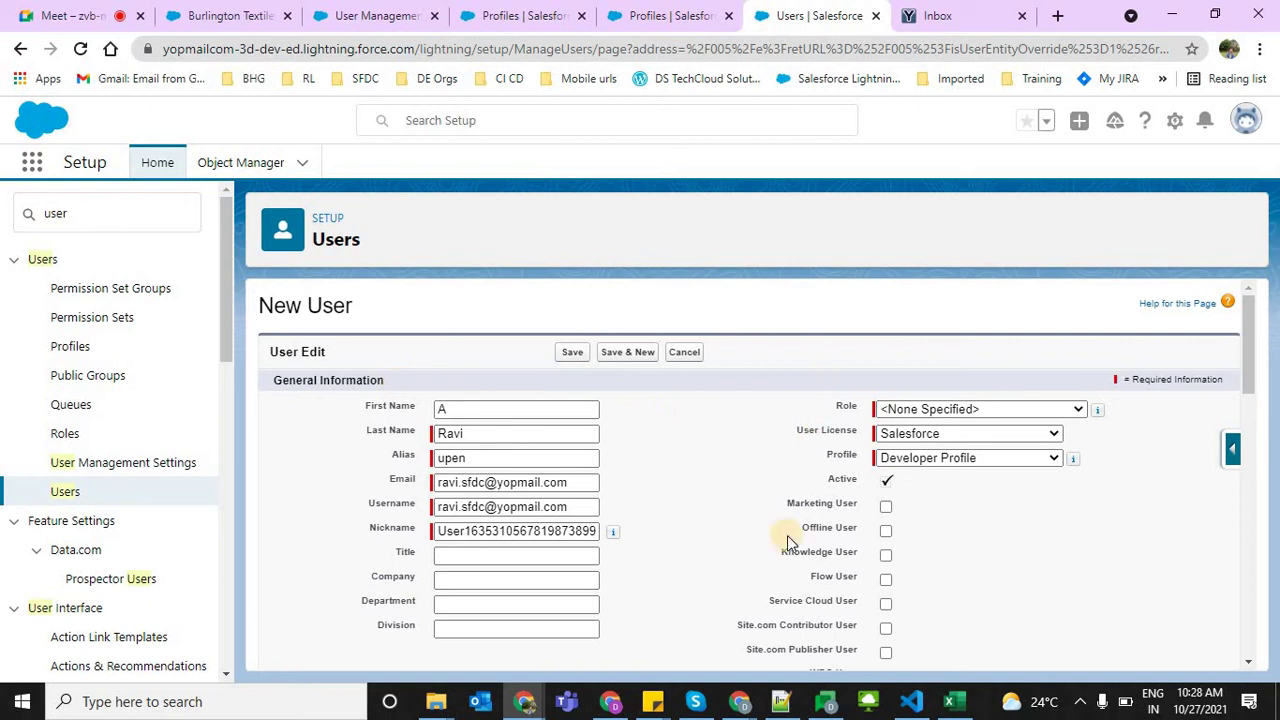
left_click(571, 355)
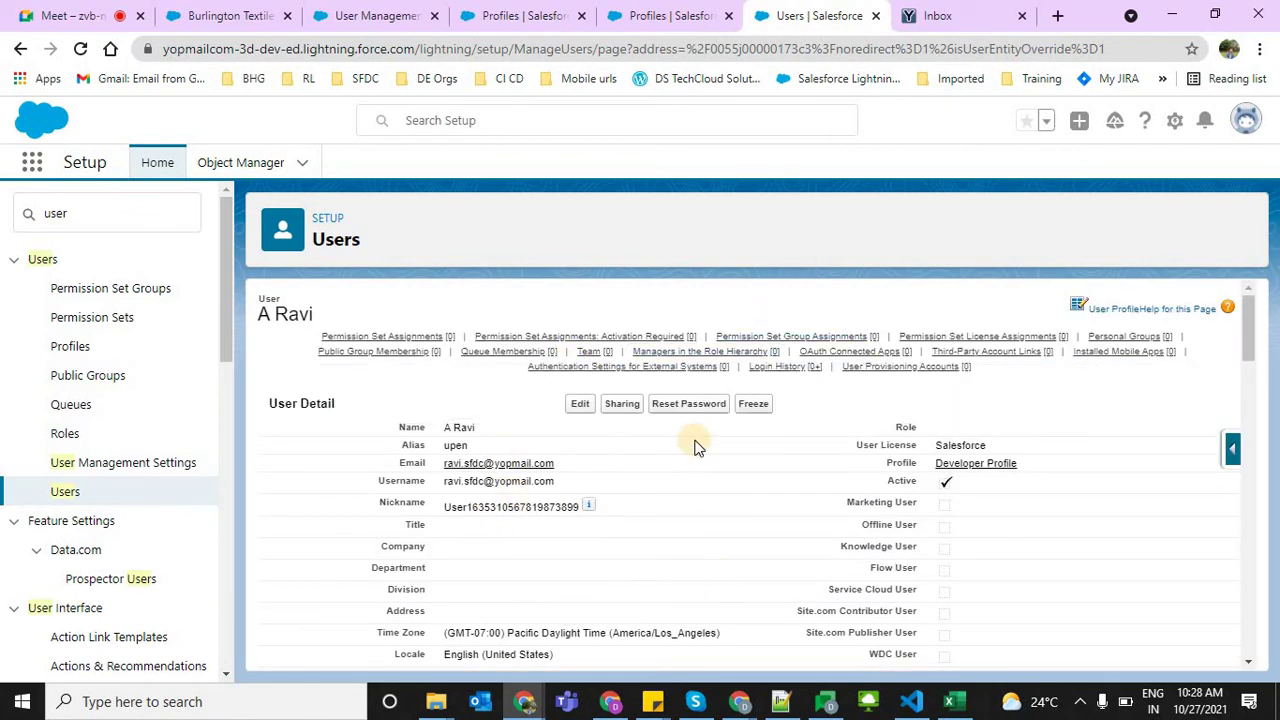
Refresh the YOPmail inbox and open the 'Welcome to Salesforce: Verify your account' email
left_click(937, 15)
left_click(298, 183)
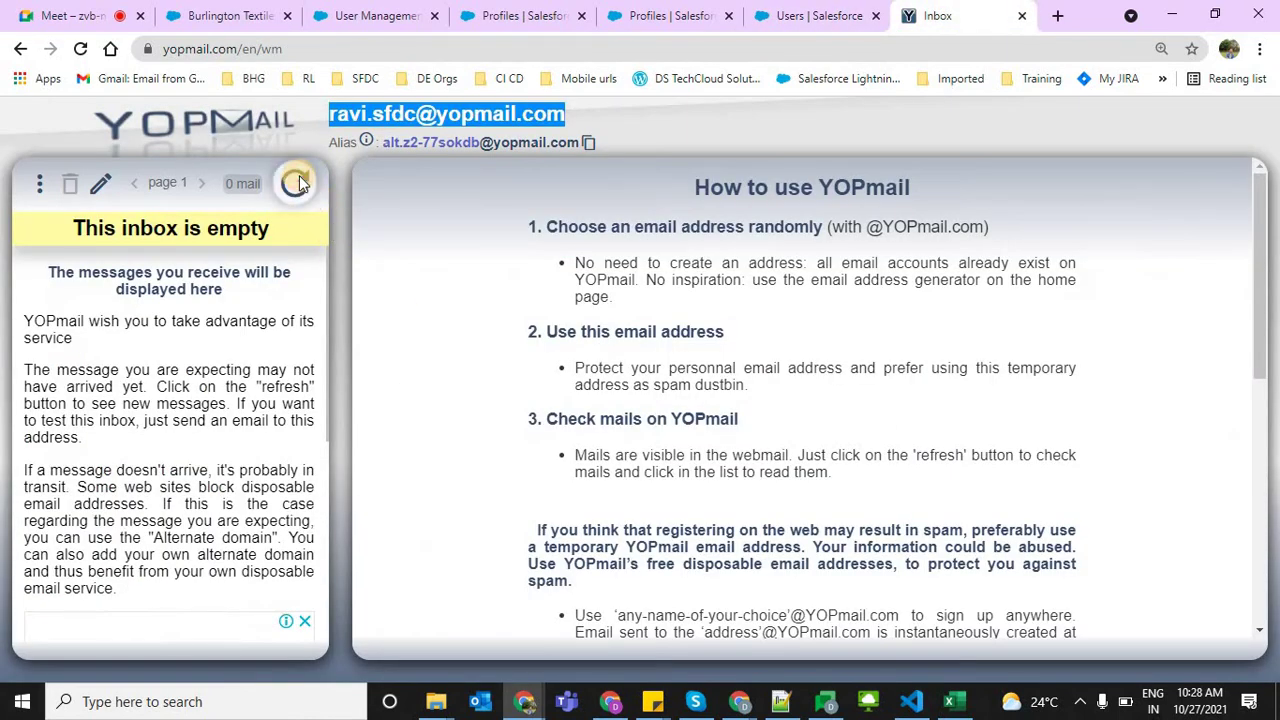
left_click(157, 298)
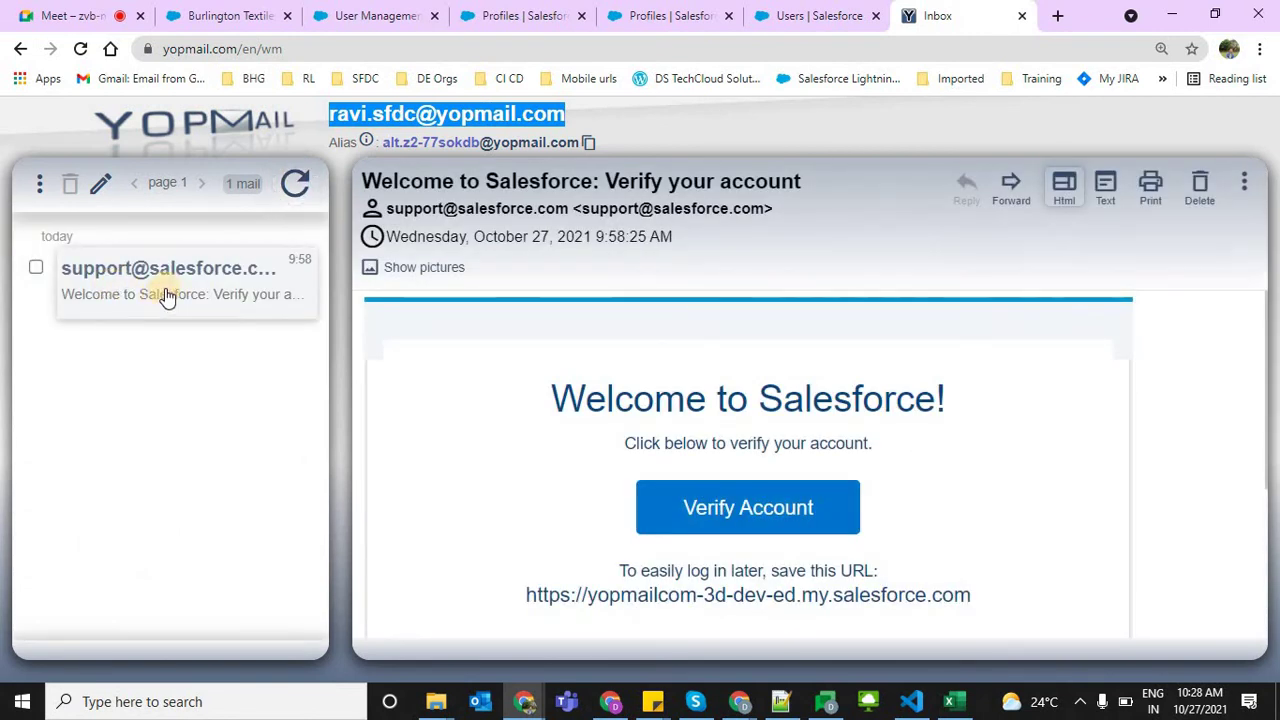
left_click(377, 115)
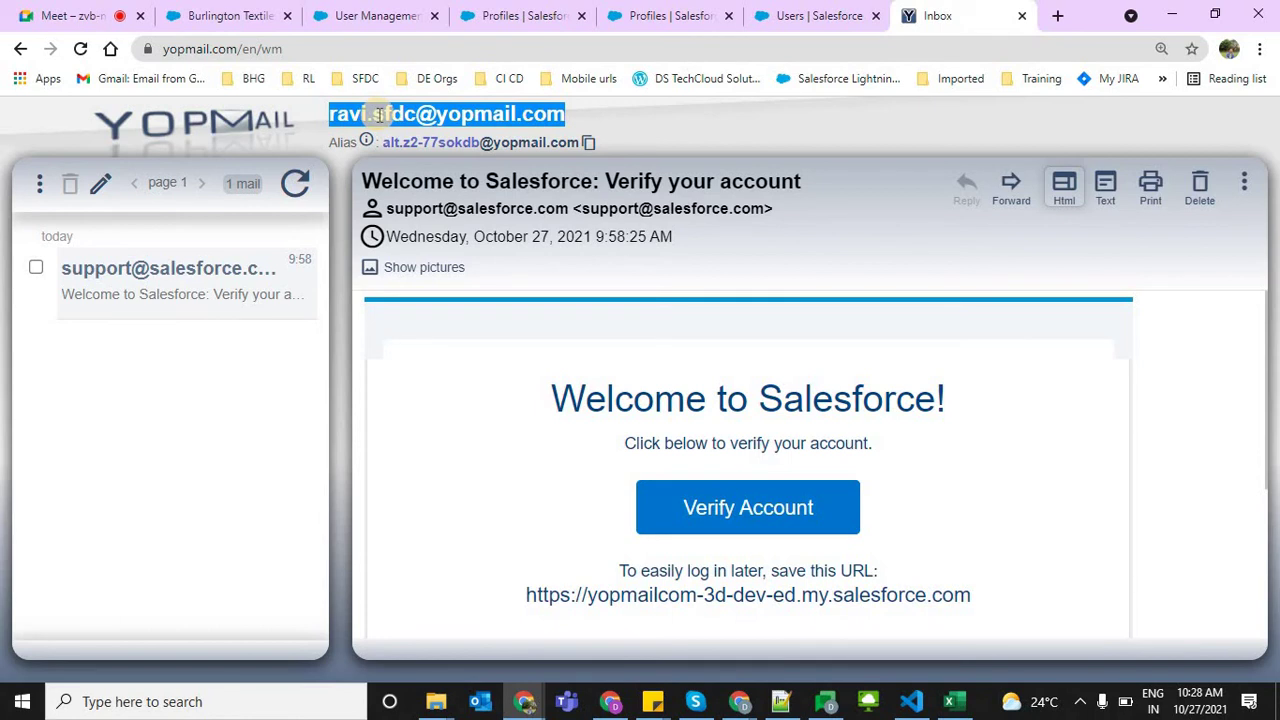
left_click(570, 213)
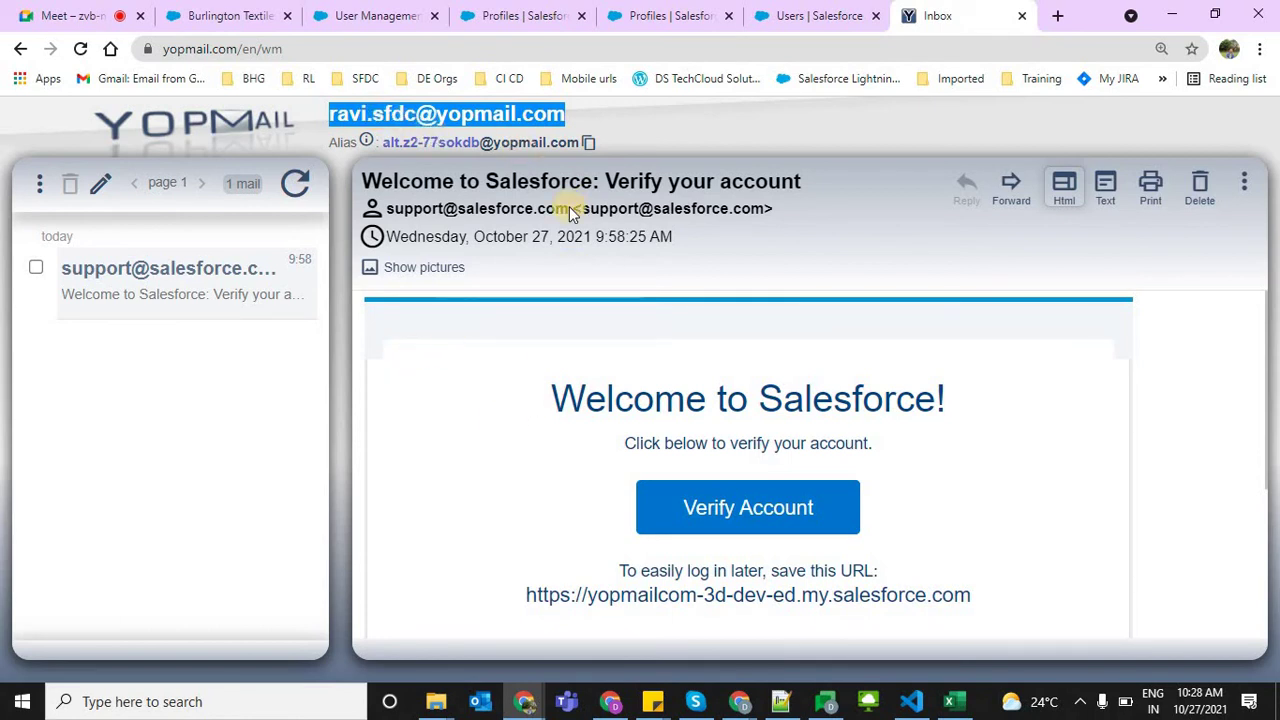
left_click(644, 12)
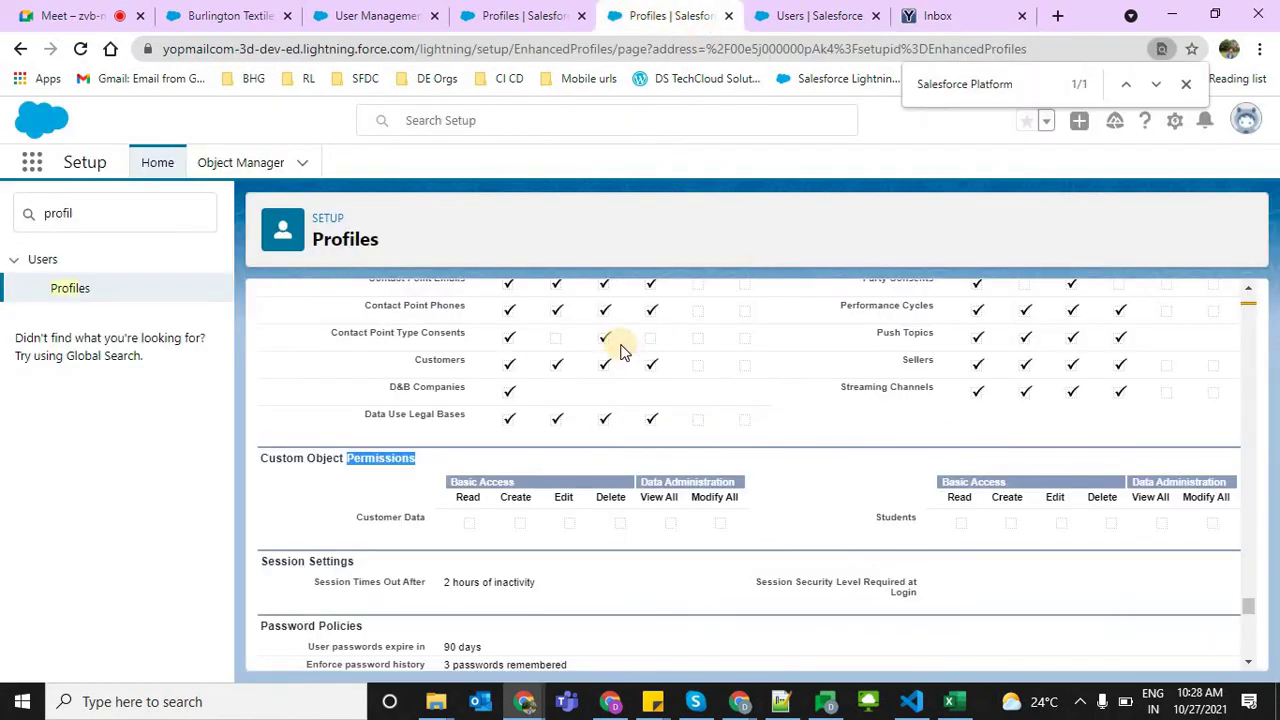
Review the Developer Profile's assigned apps, then open a blank browser tab beside YOPmail
left_click(694, 230)
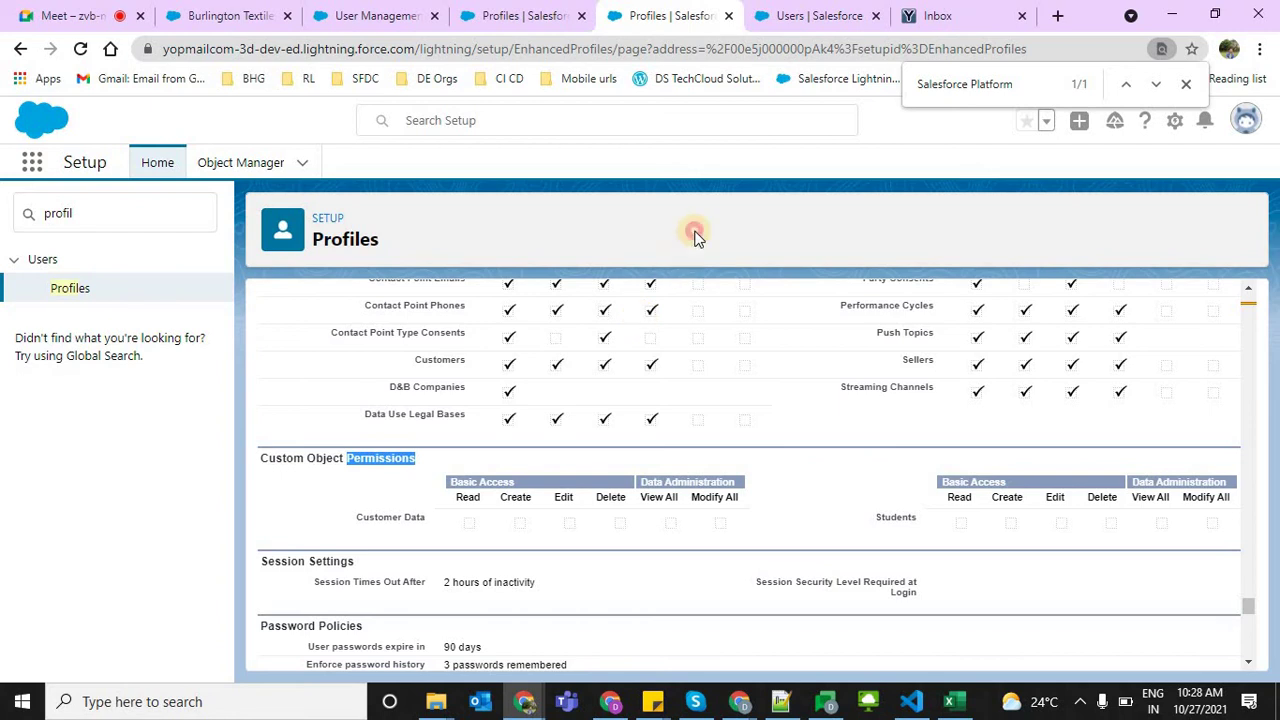
key("ctrl+shift+Tab")
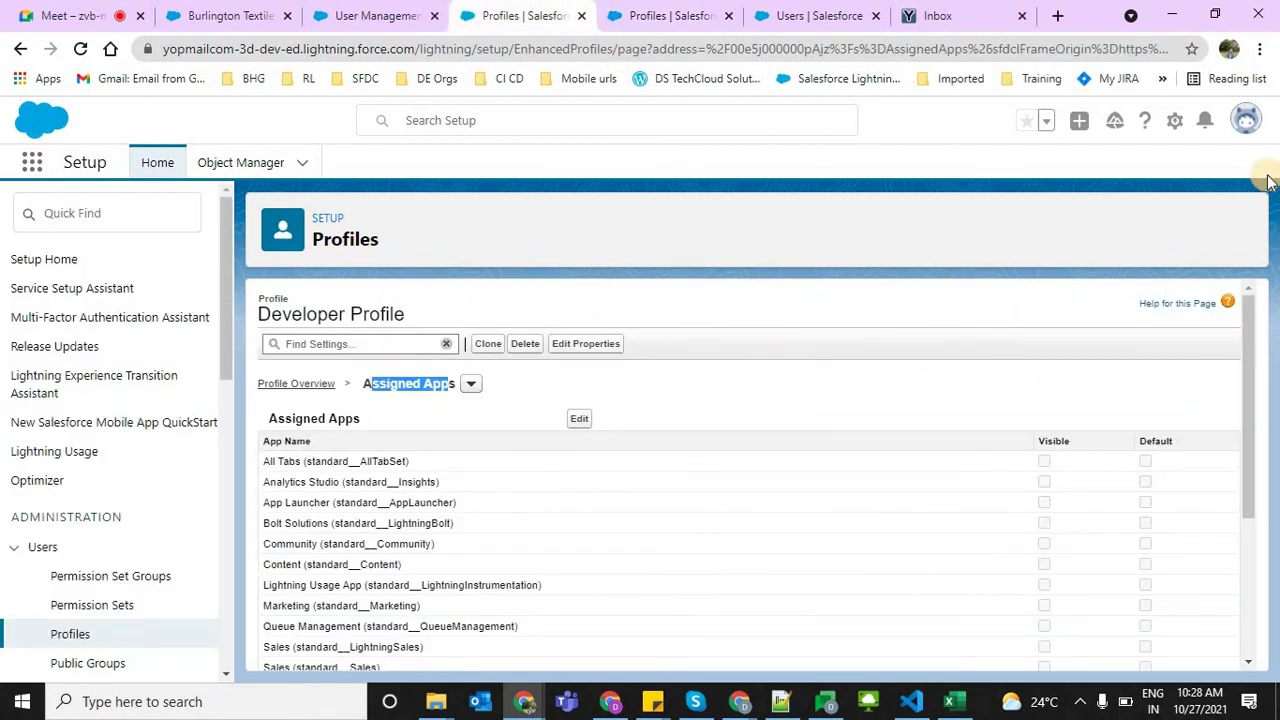
left_click(1246, 120)
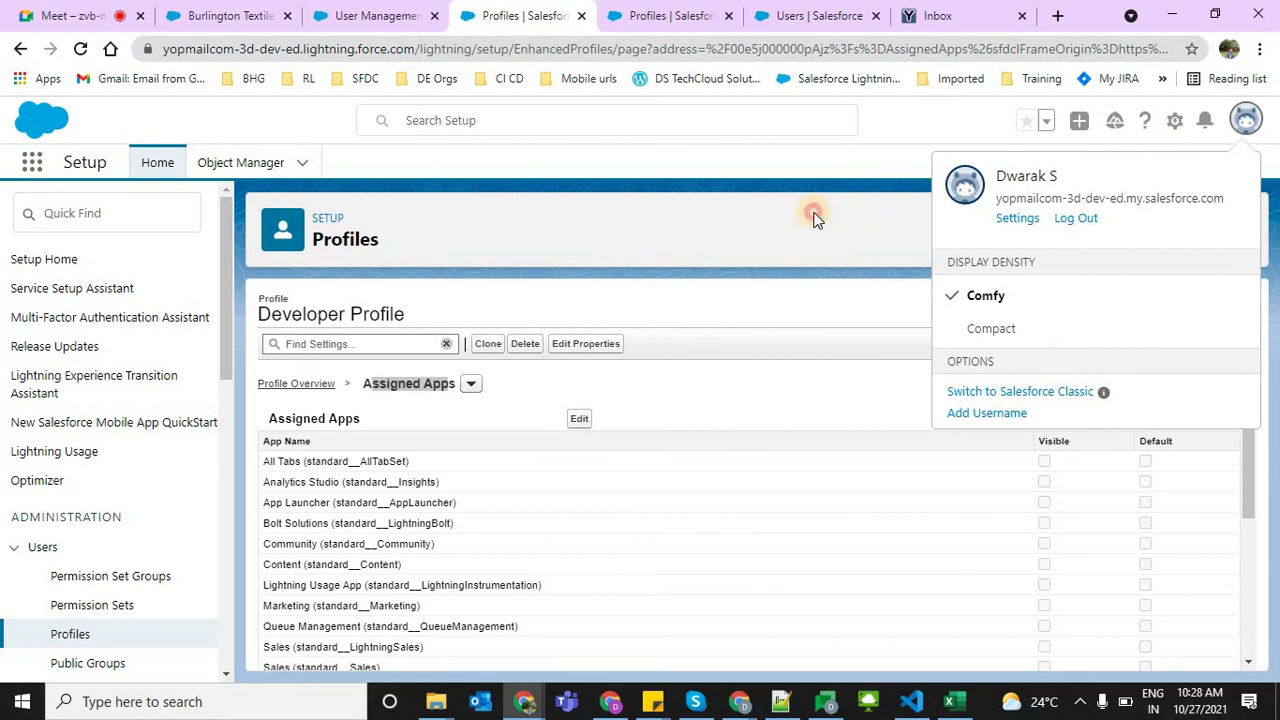
left_click(864, 144)
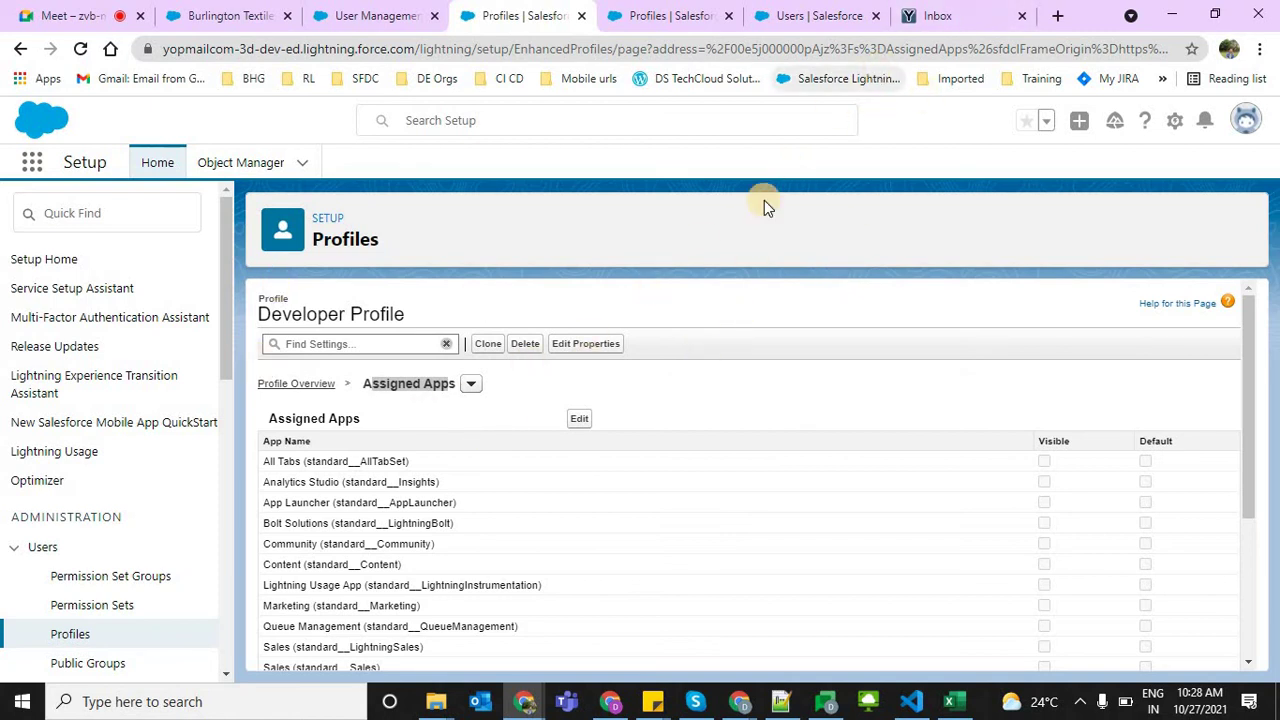
left_click(958, 14)
left_click(1055, 14)
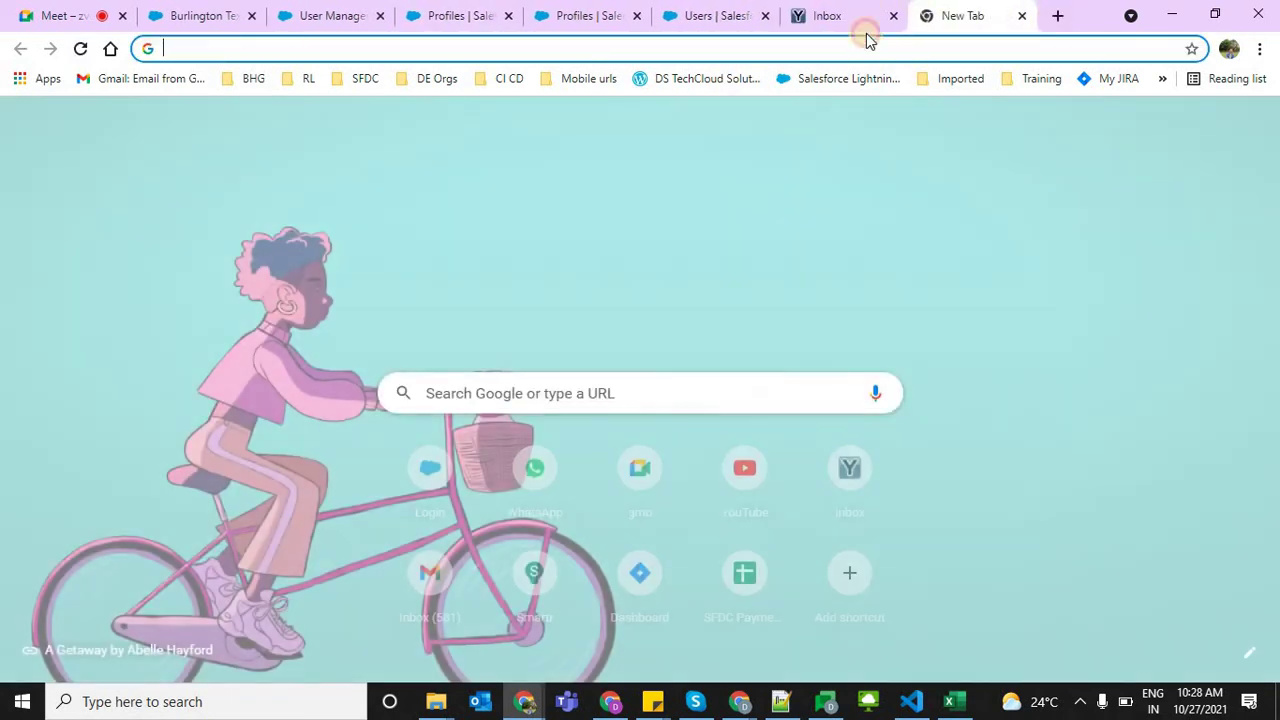
Close the blank tab and open a maximized Chrome incognito window
left_click(840, 16)
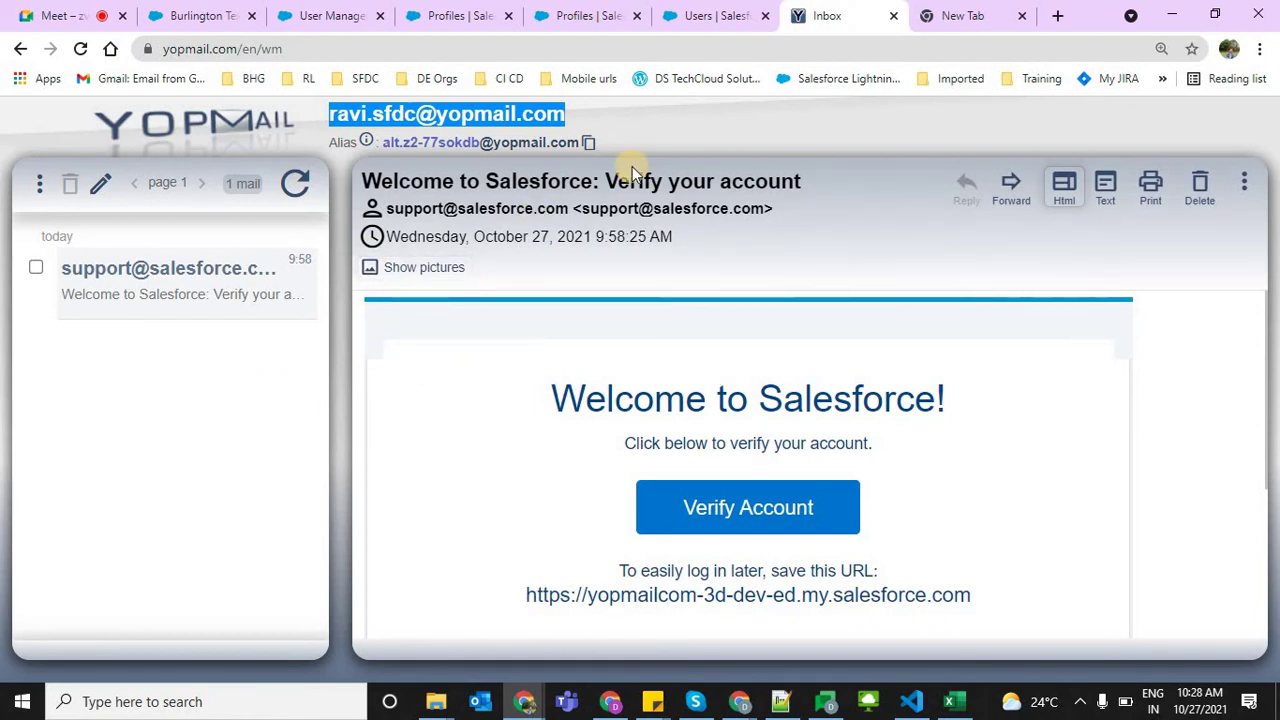
left_click(1021, 15)
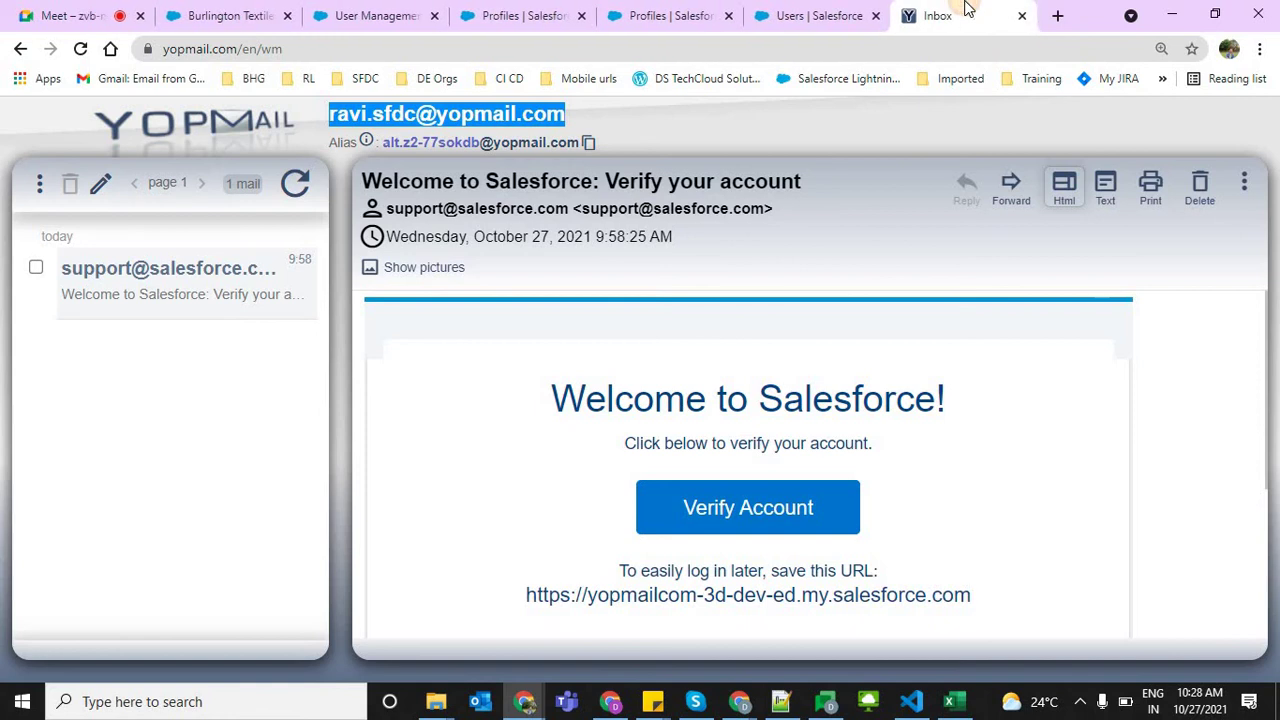
left_click(530, 320)
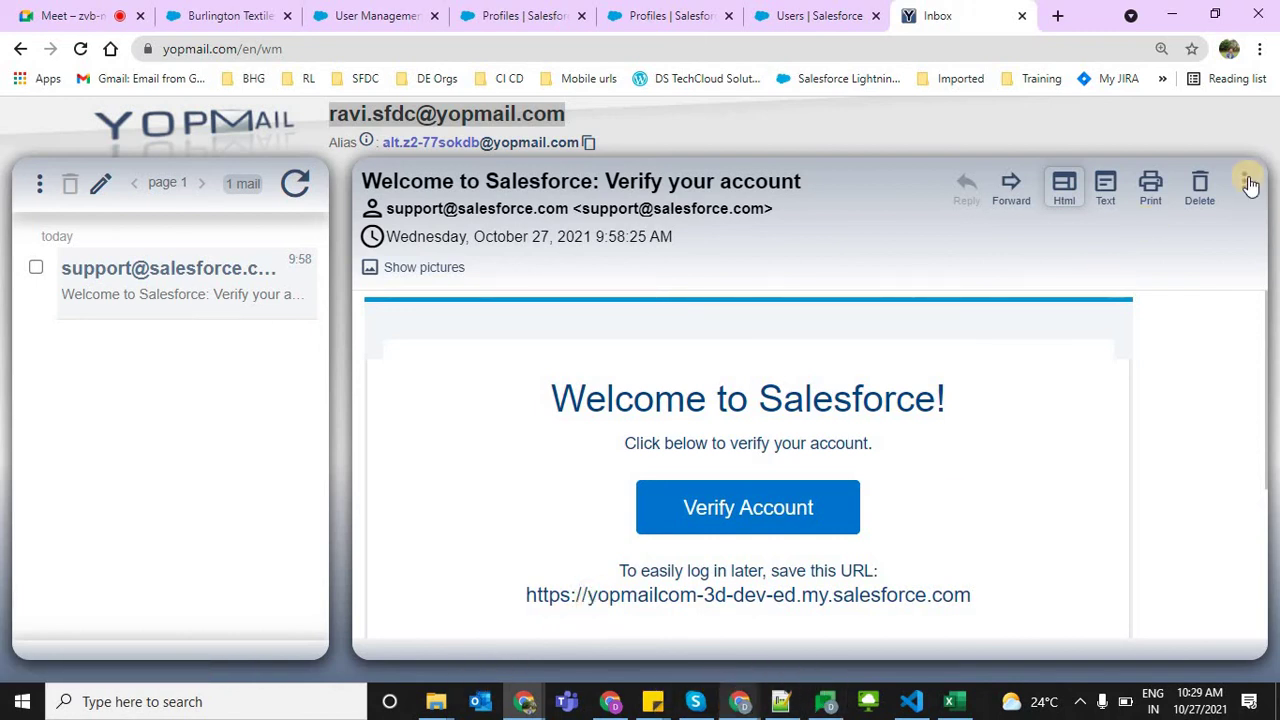
left_click(1260, 49)
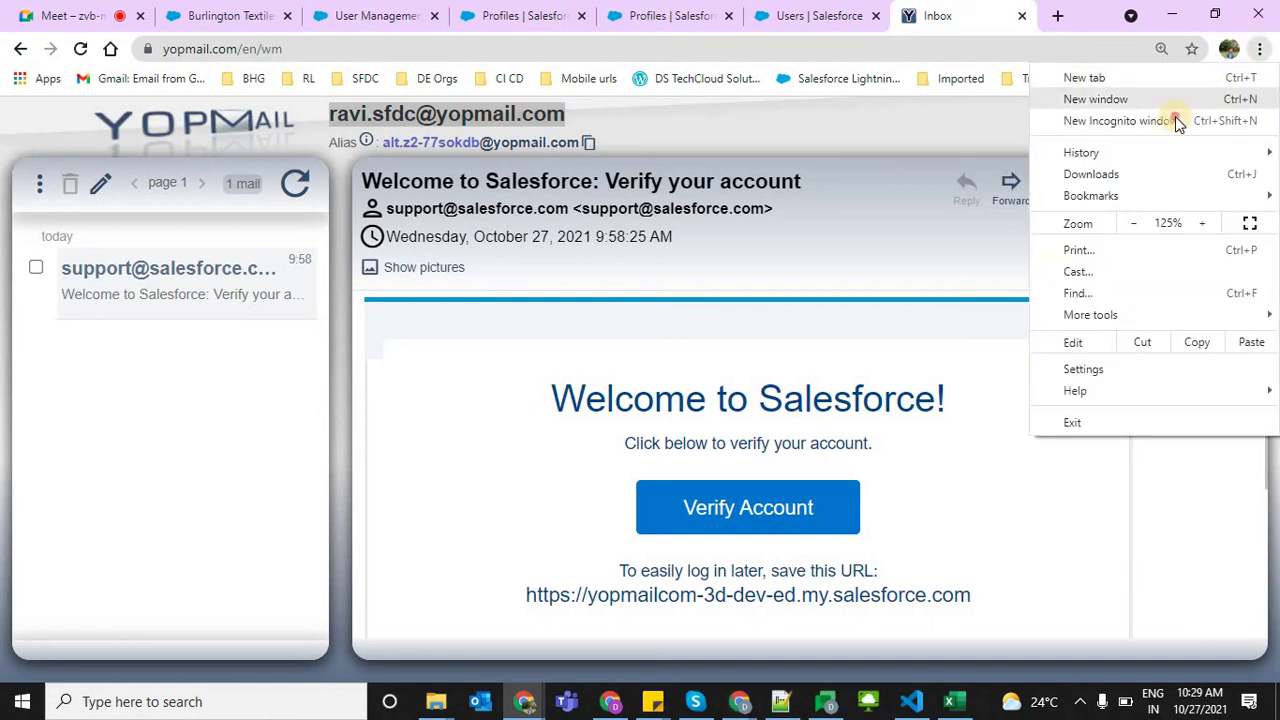
left_click(1175, 118)
double_click(965, 55)
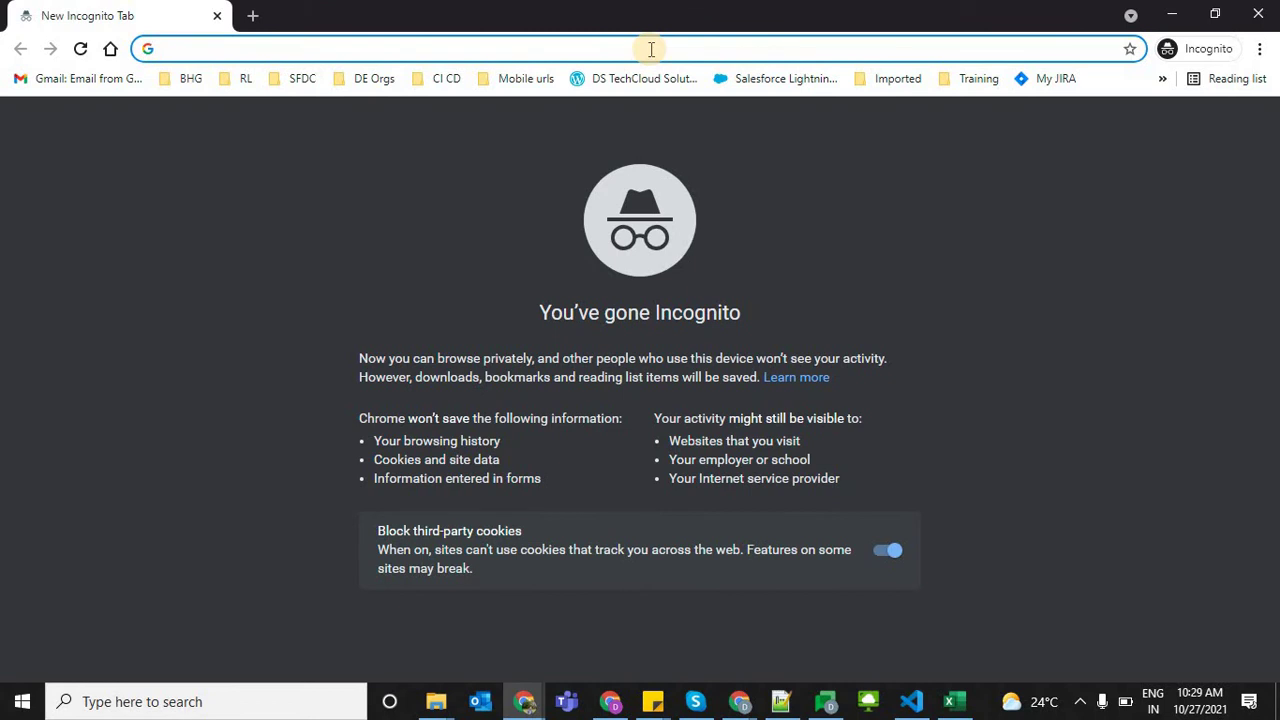
In incognito, open the new address's yopmail.com inbox and follow the Salesforce verification link
type("Yopmail.com")
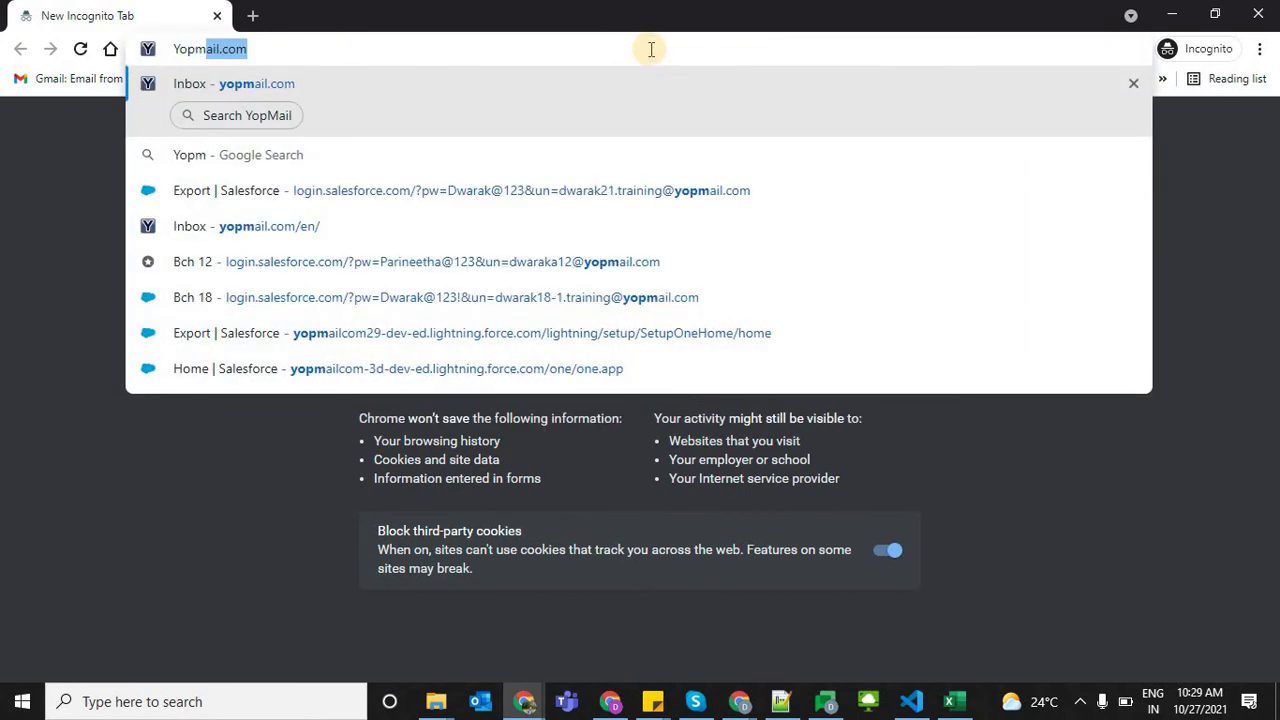
key("Return")
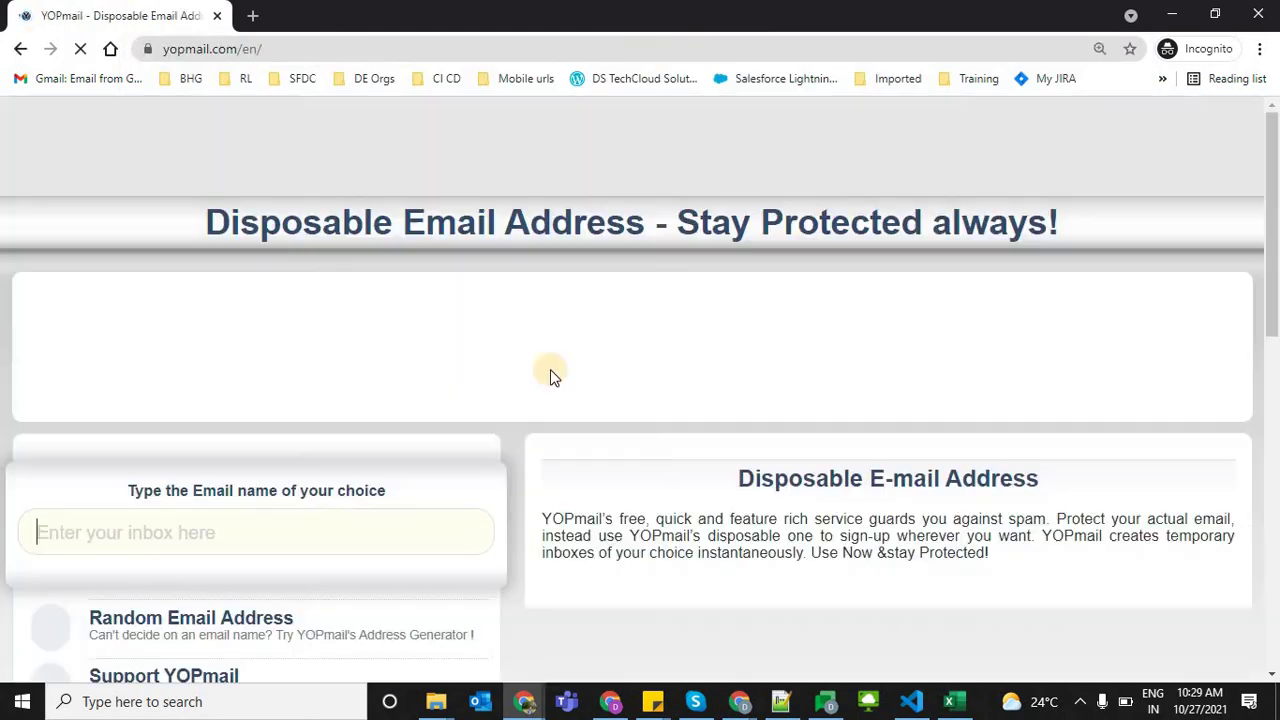
left_click(310, 525)
key("ctrl+v")
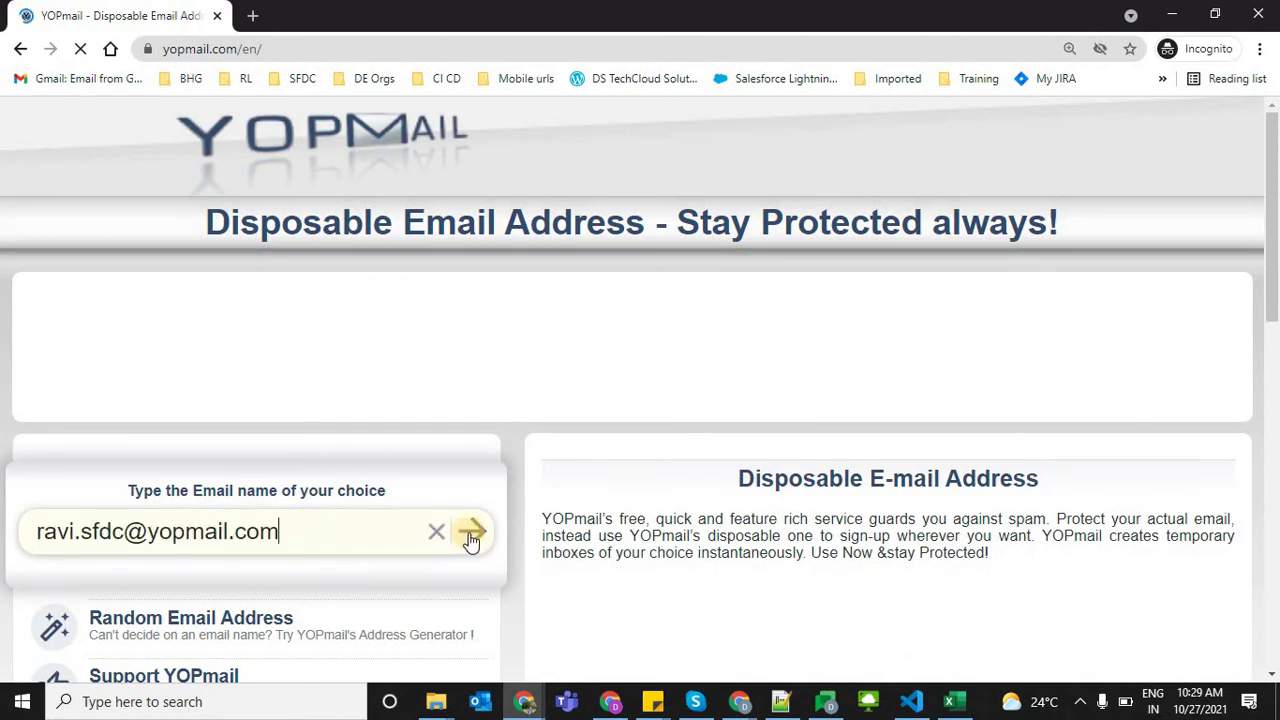
left_click(471, 531)
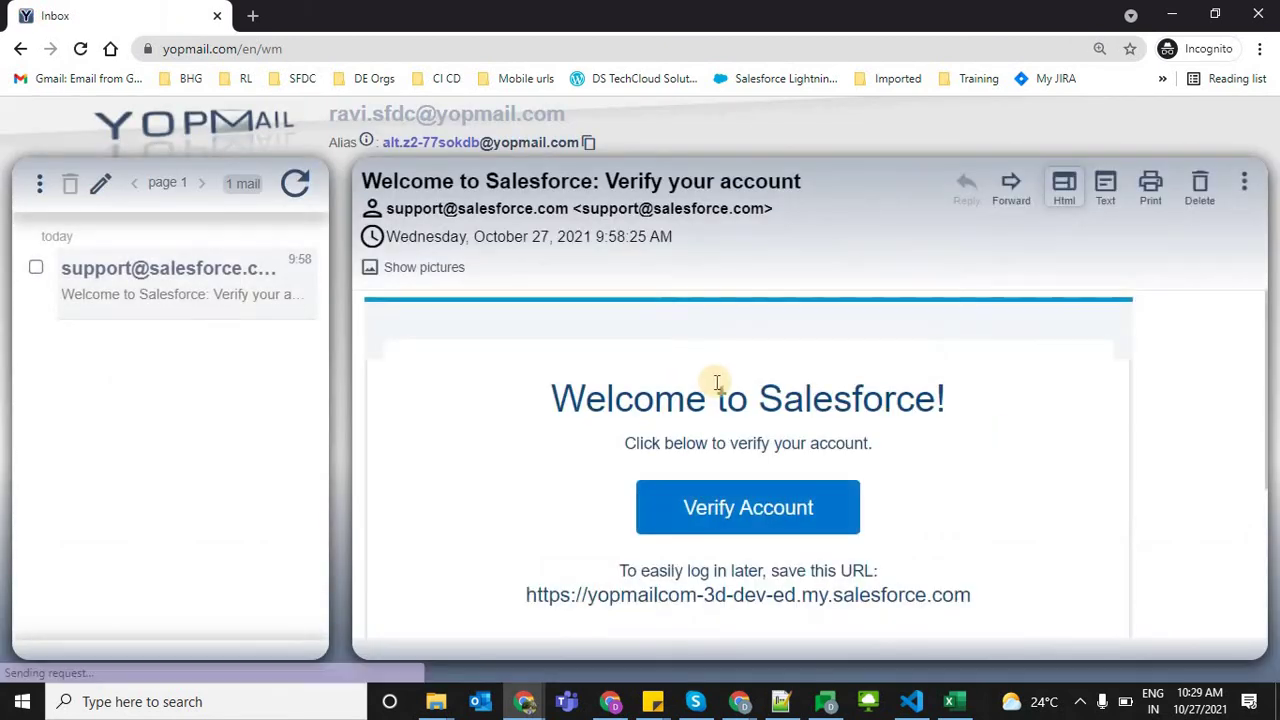
left_click(721, 500)
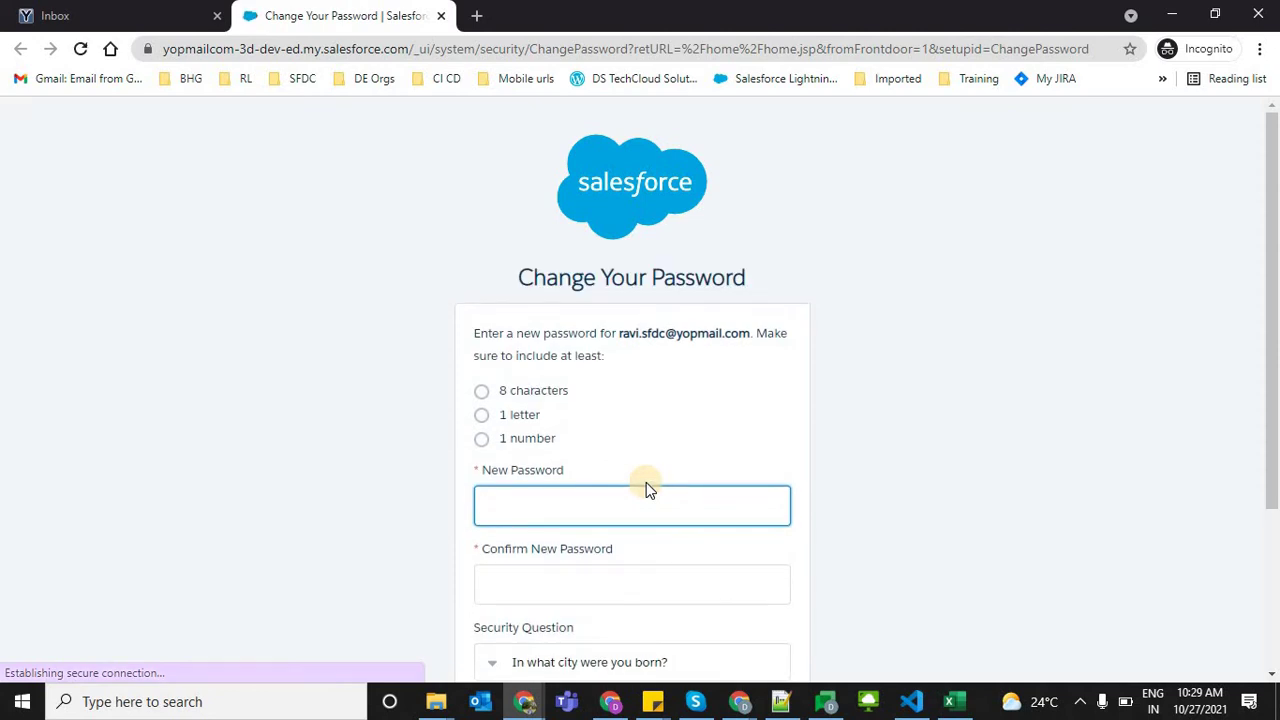
Enter and confirm a new password, answer the security question, and submit the change
key("Caps_Lock")
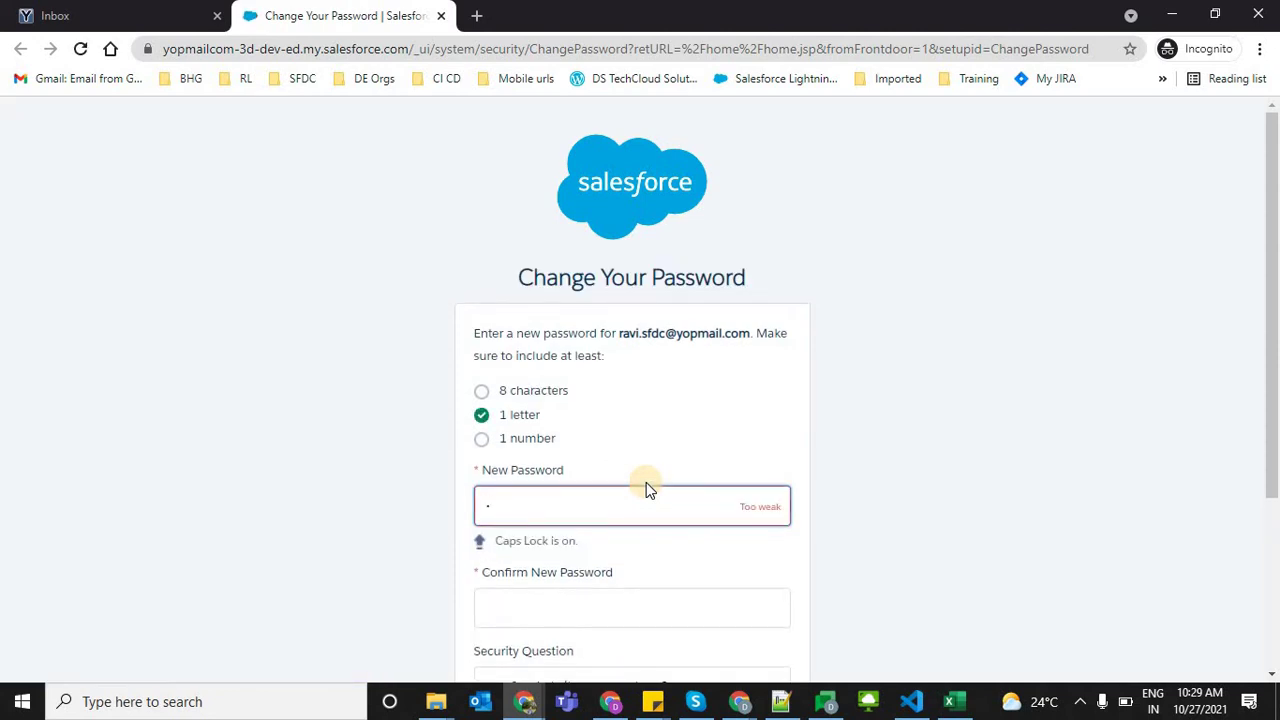
key("Tab")
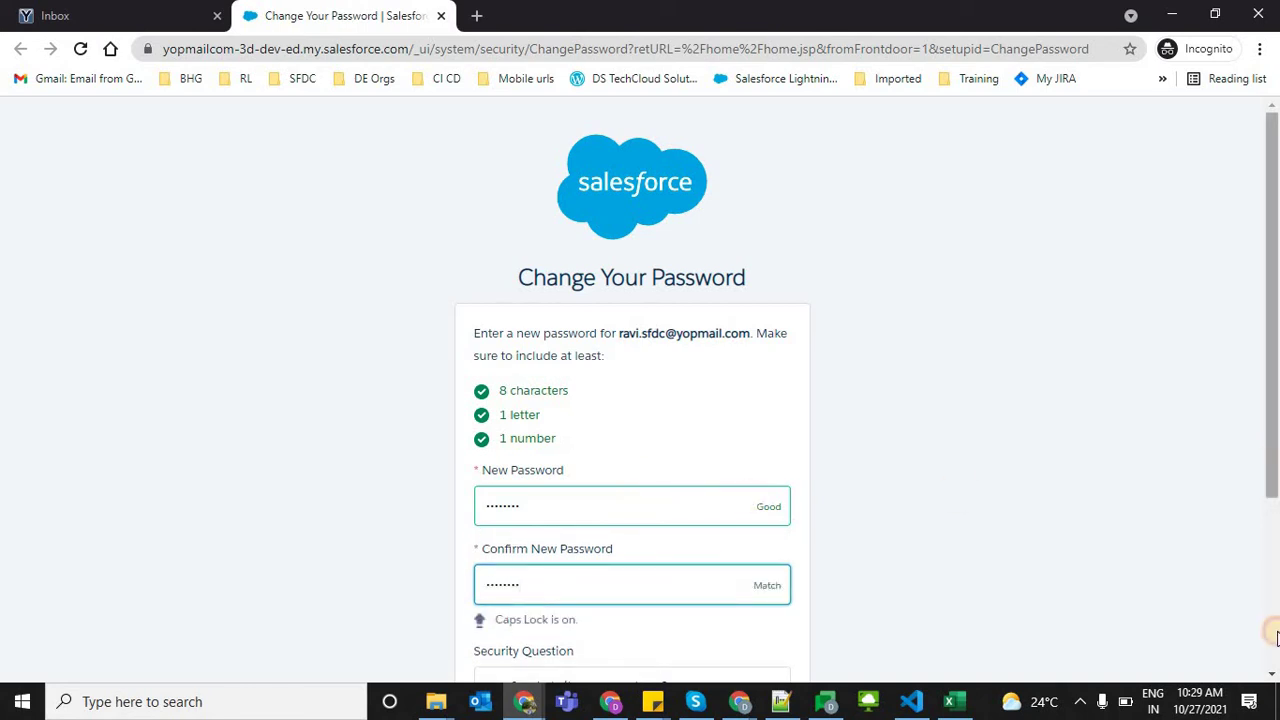
scroll(611, 503, "down", 3)
left_click(555, 497)
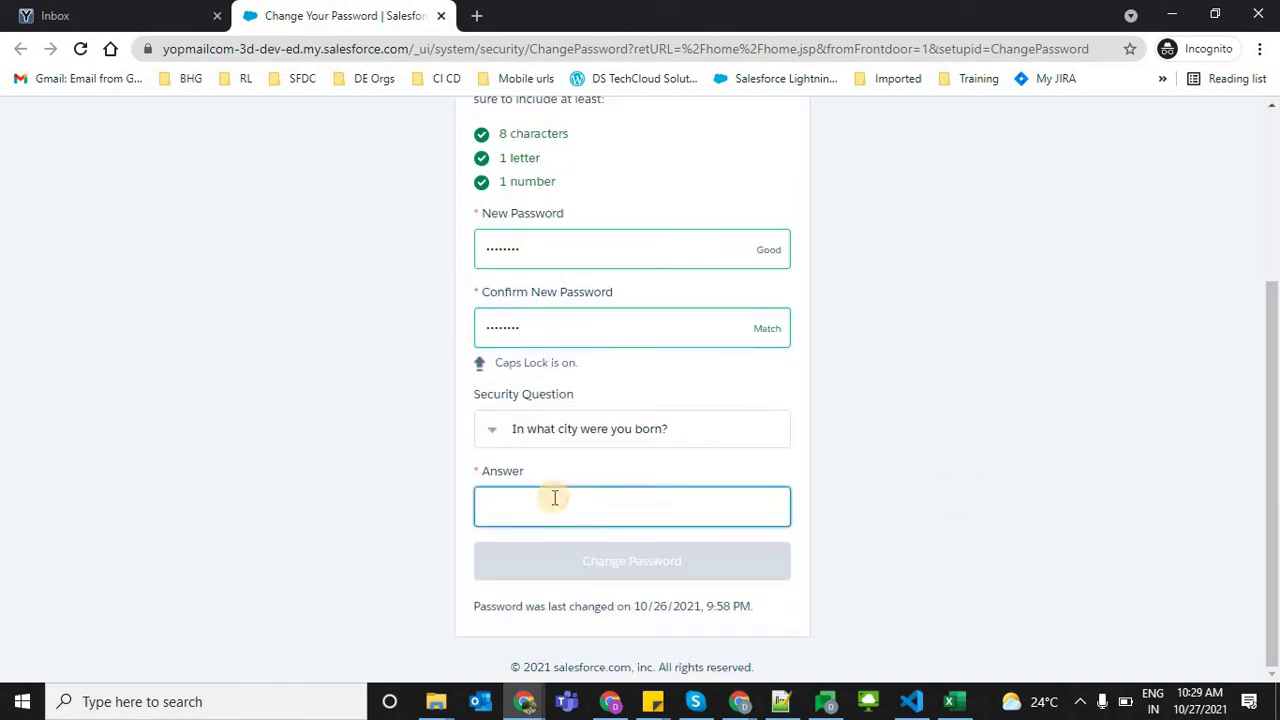
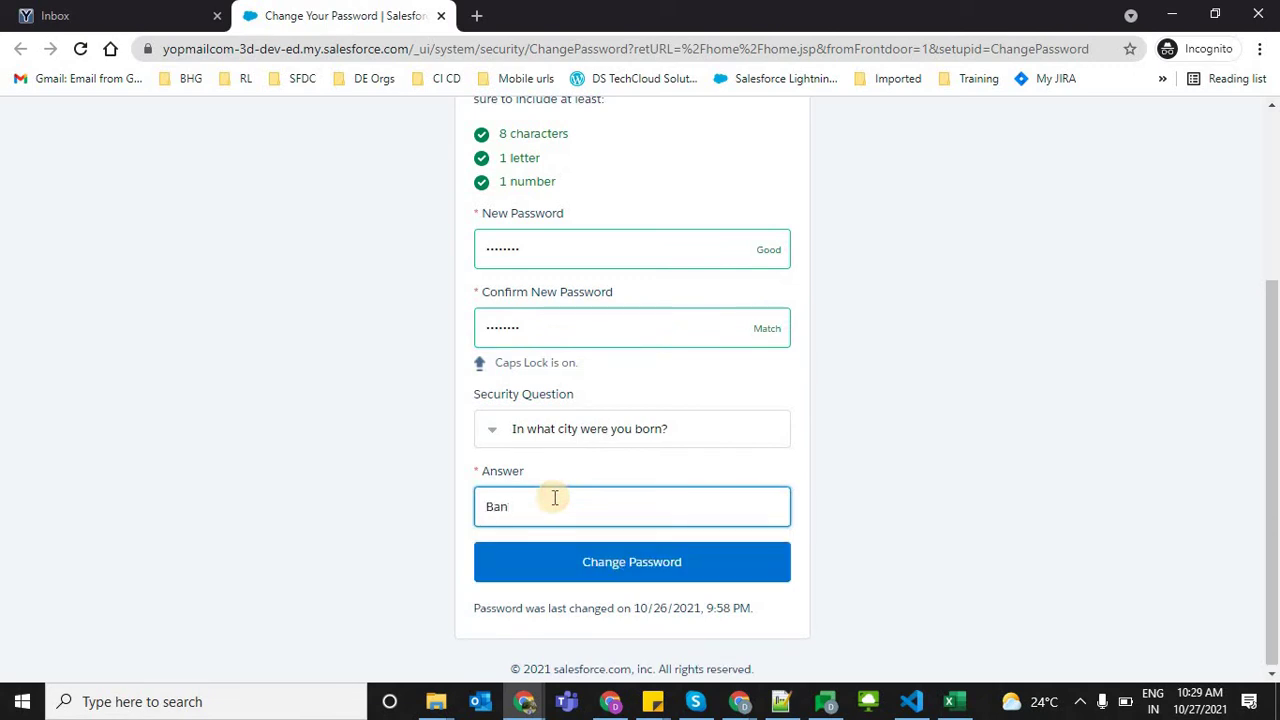
left_click(591, 561)
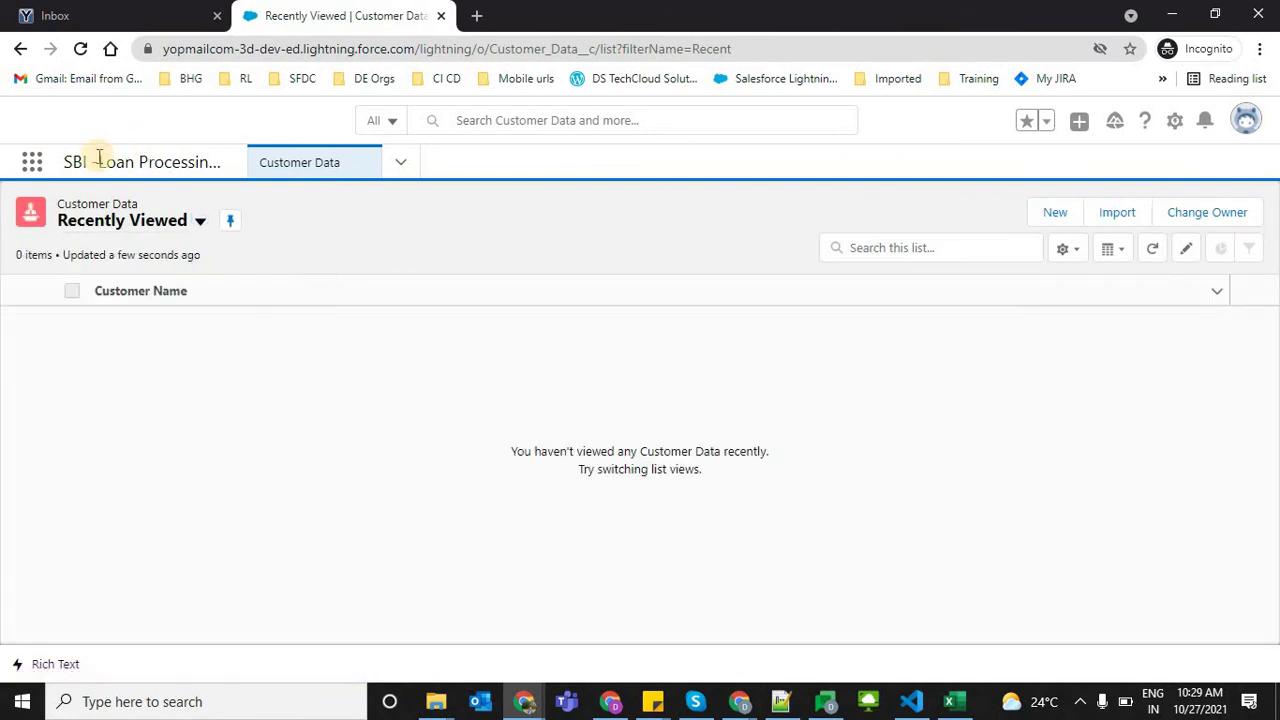
left_click_drag(207, 162, 215, 162)
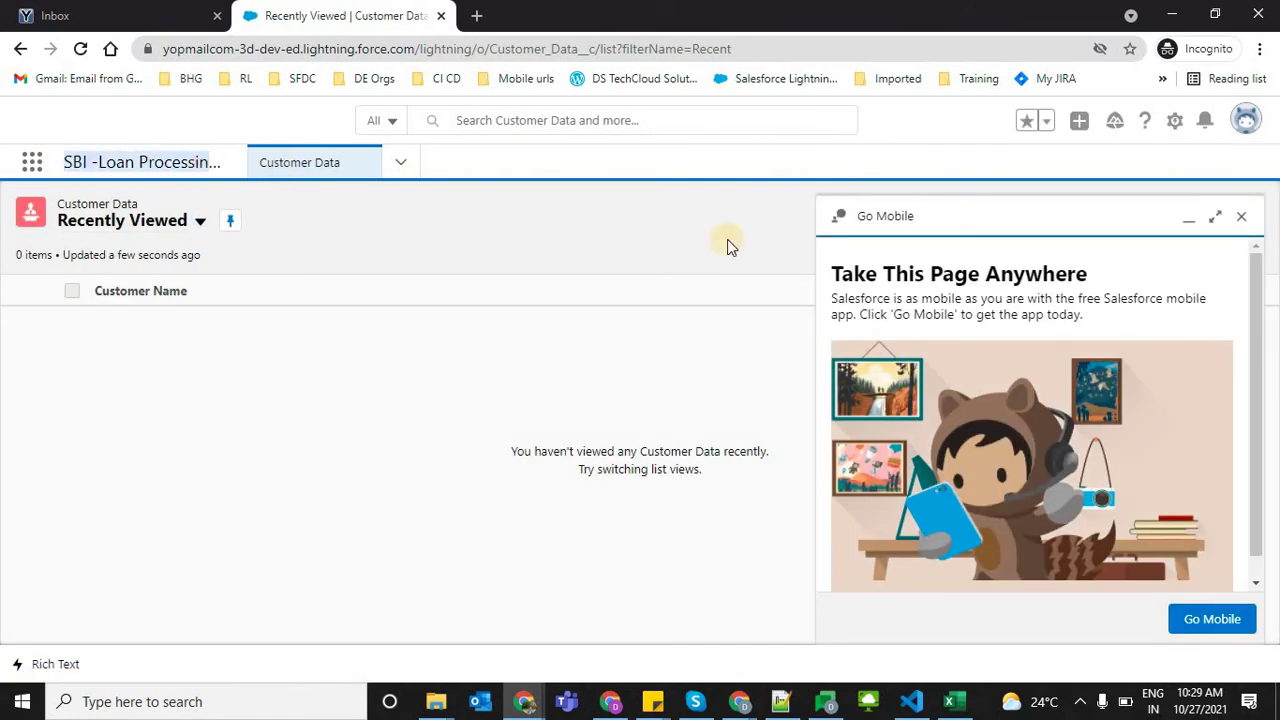
Show the App Launcher's View All list, where only SBI -Loan Processing App appears
left_click(1245, 120)
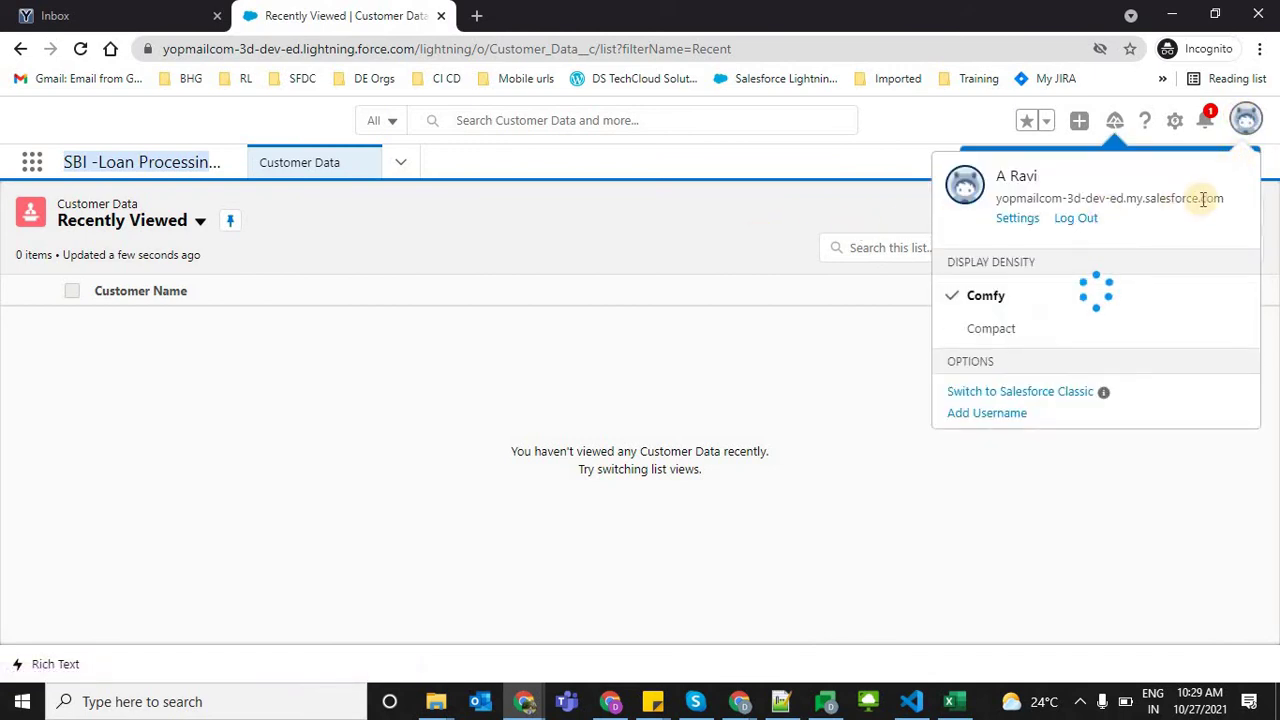
left_click(1200, 197)
left_click(1245, 168)
left_click(835, 187)
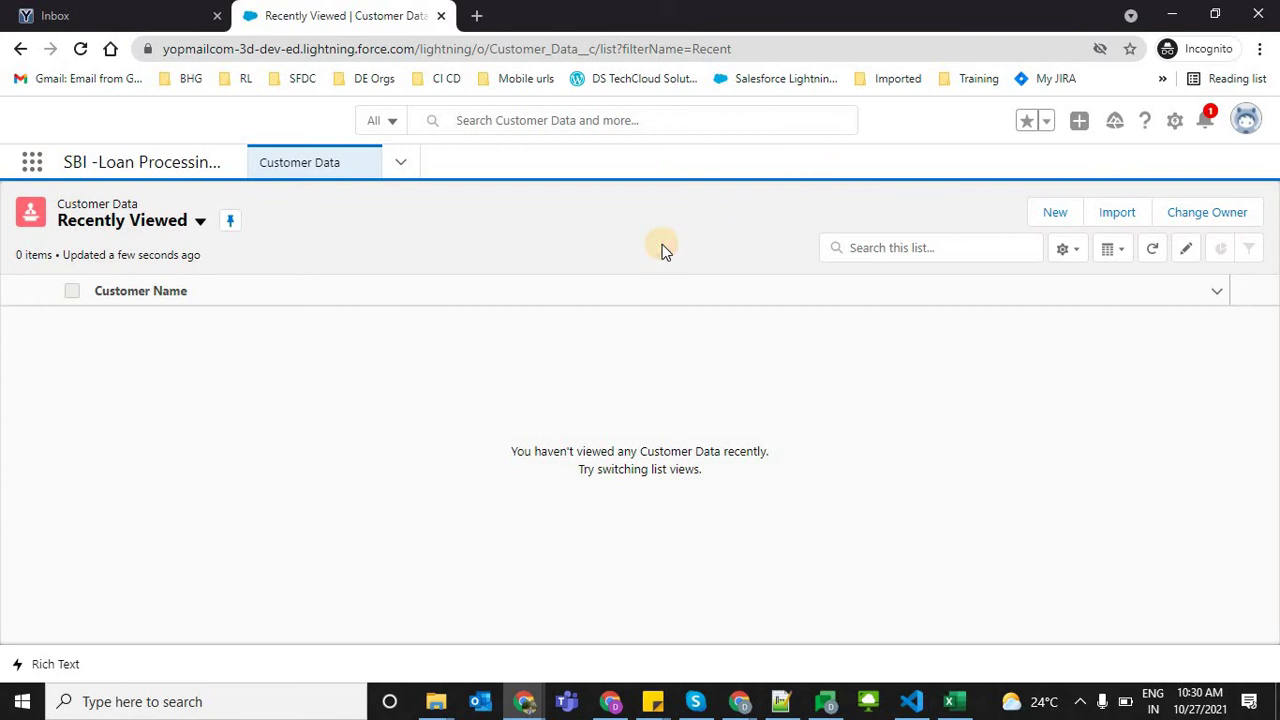
left_click(33, 165)
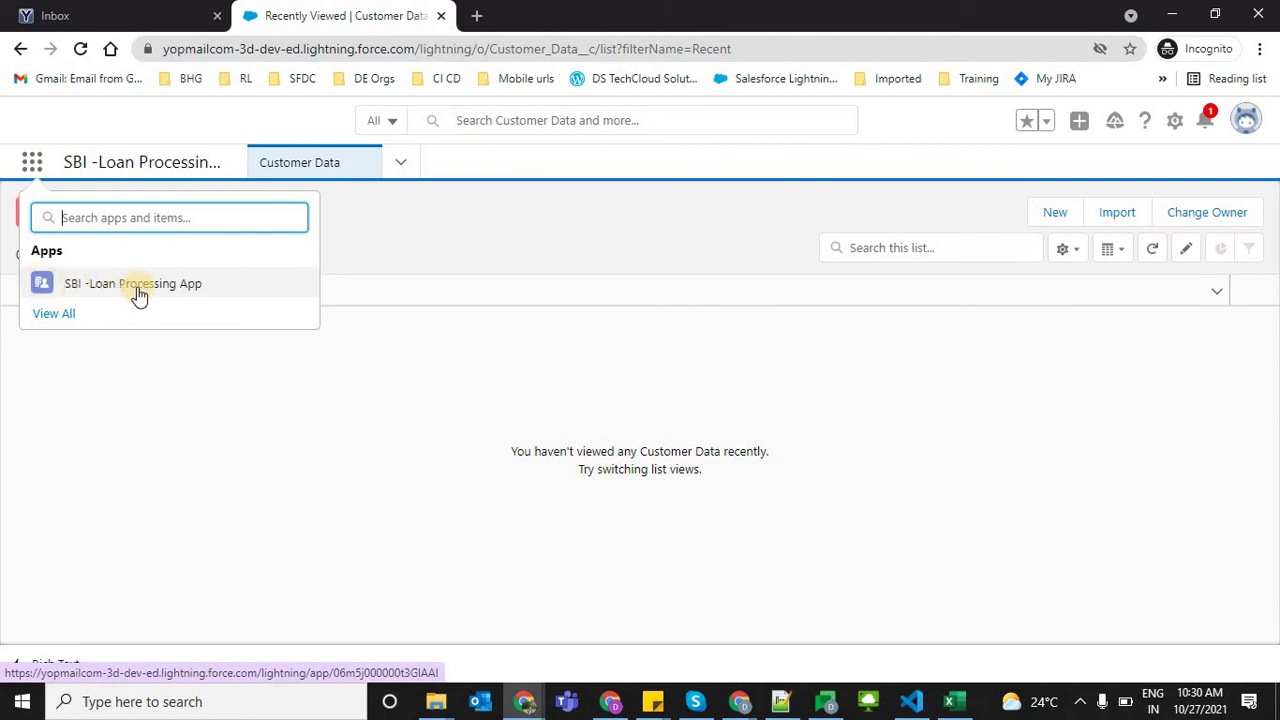
left_click(55, 314)
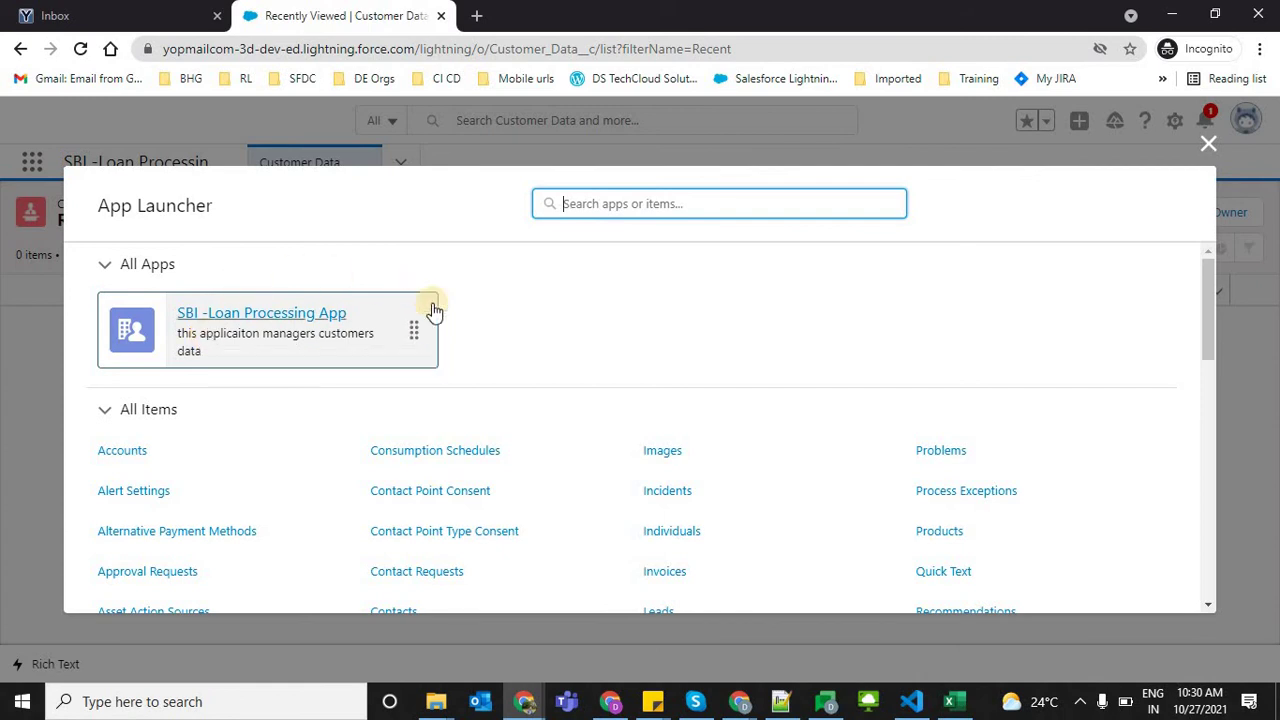
Back in the admin window, return to the Developer Profile's assigned apps and check its app list
left_click(575, 306)
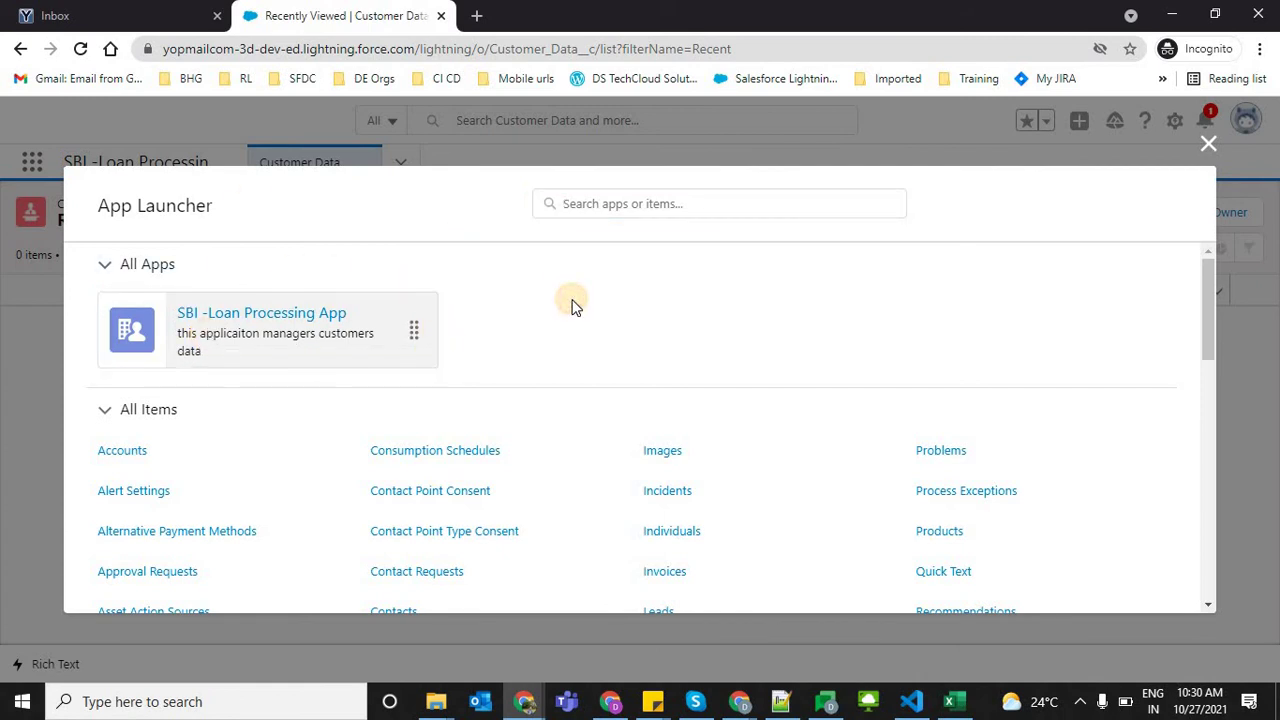
key("alt+Tab")
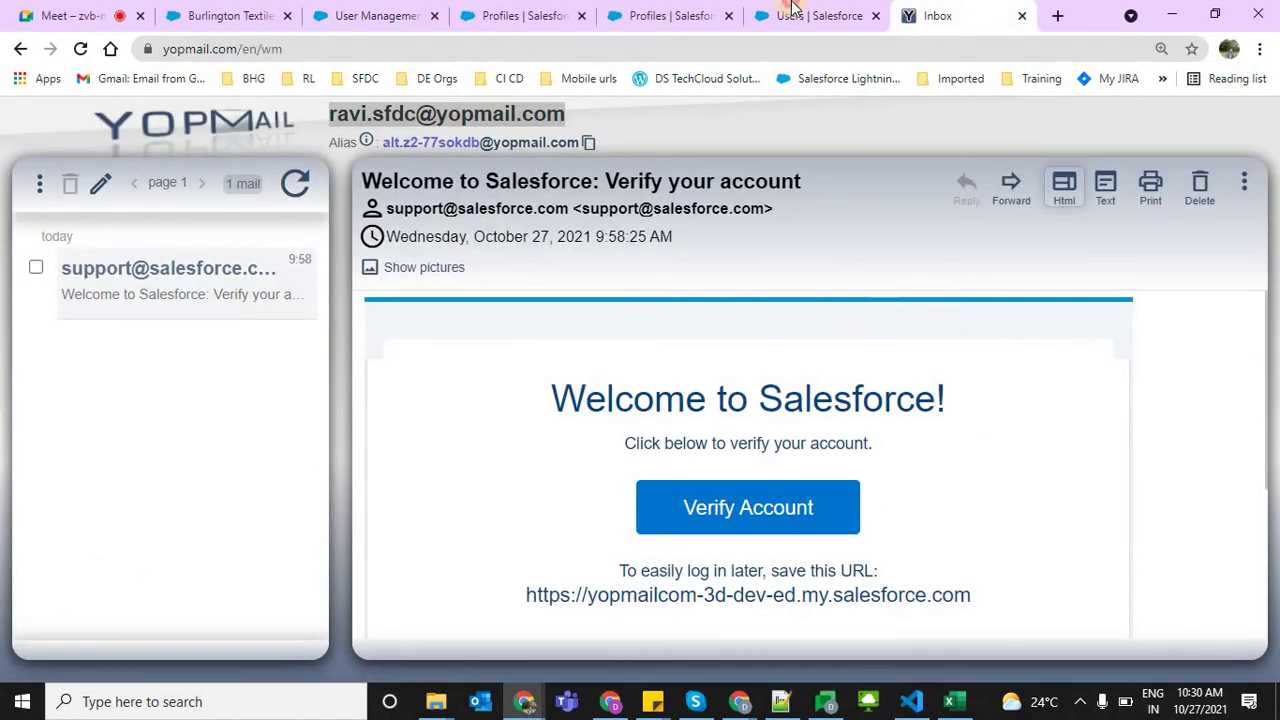
left_click(795, 14)
key("ctrl+Page_Up")
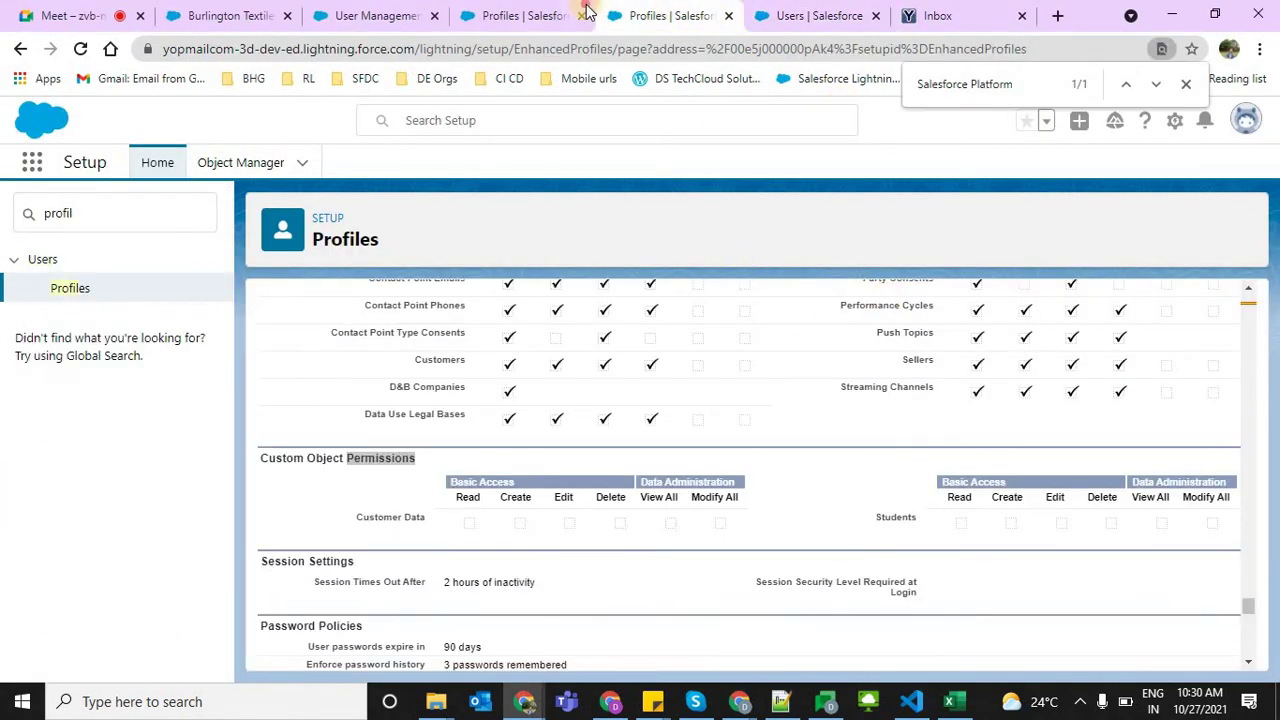
key("ctrl+Page_Up")
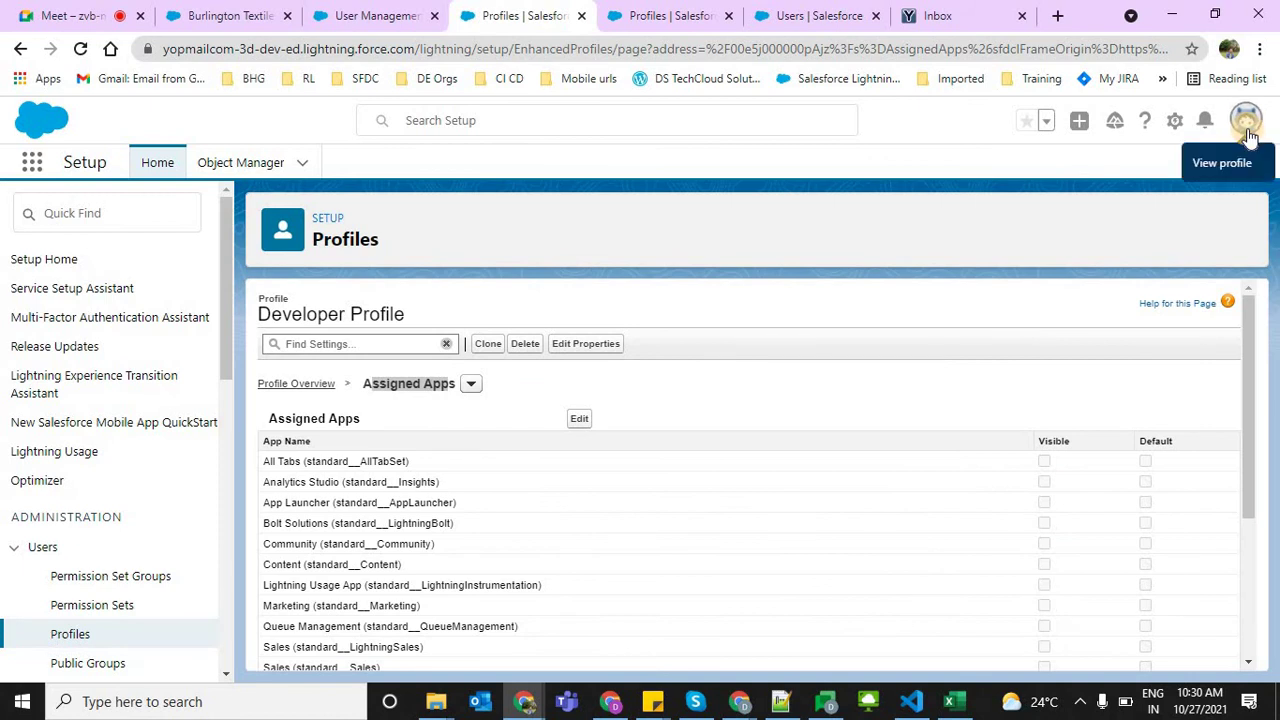
left_click(1246, 122)
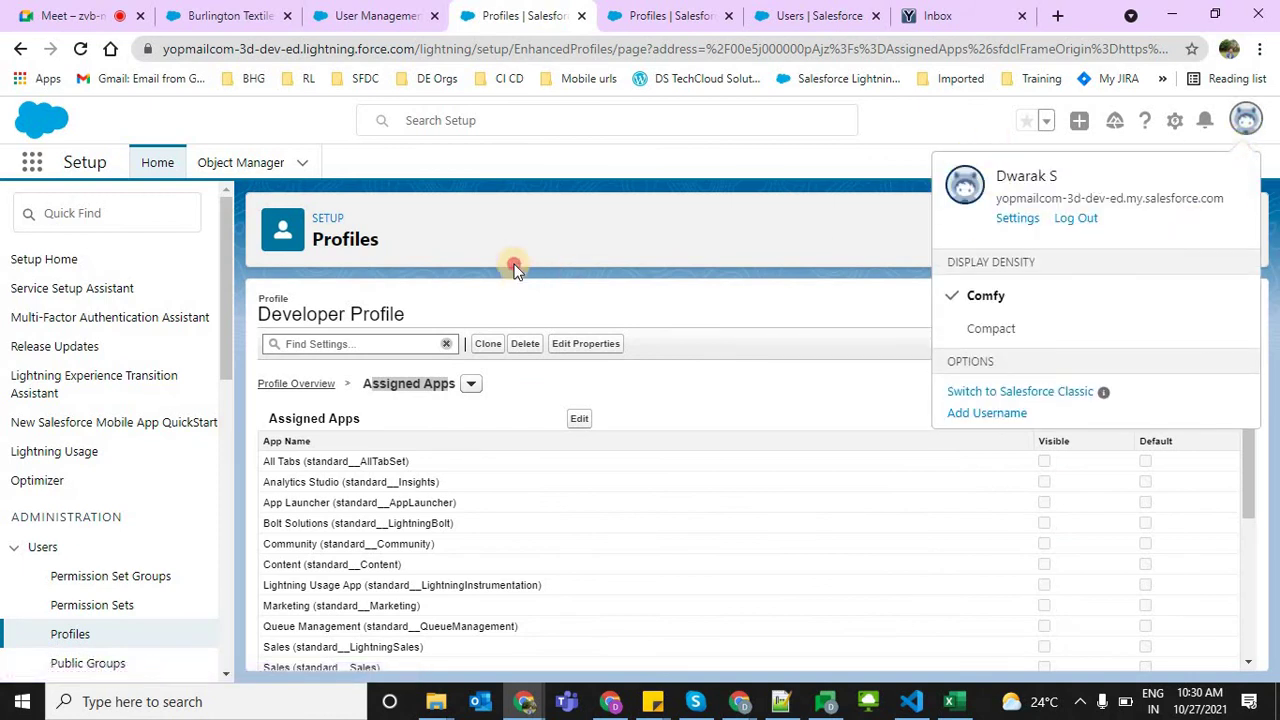
left_click(70, 175)
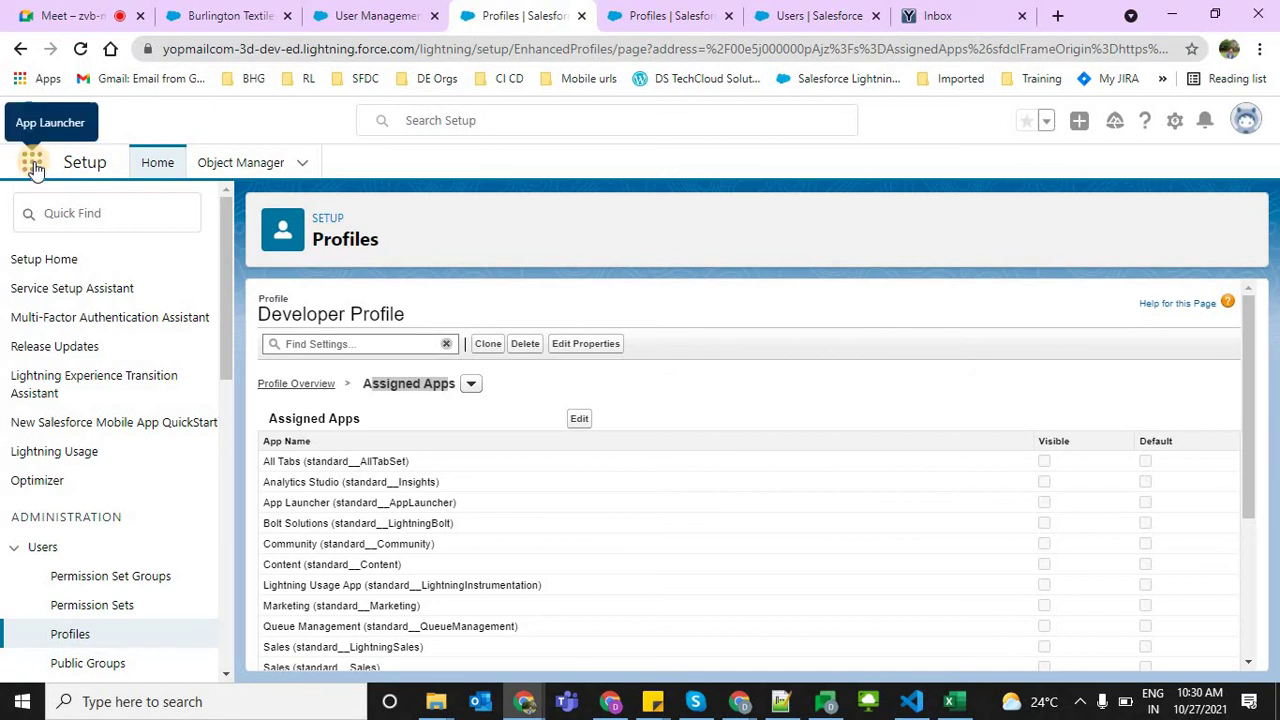
left_click(32, 163)
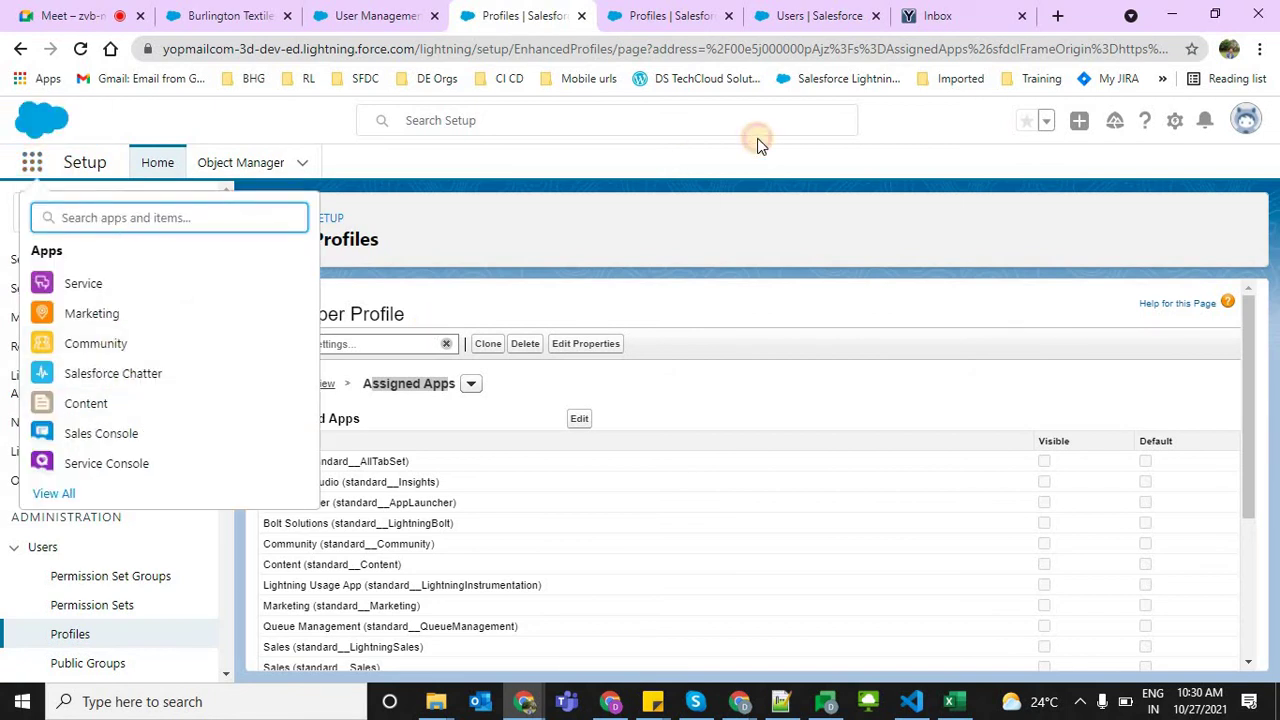
Recheck the new user's App Launcher repeatedly, confirming only SBI -Loan Processing App is listed
key("Escape")
key("alt+Tab")
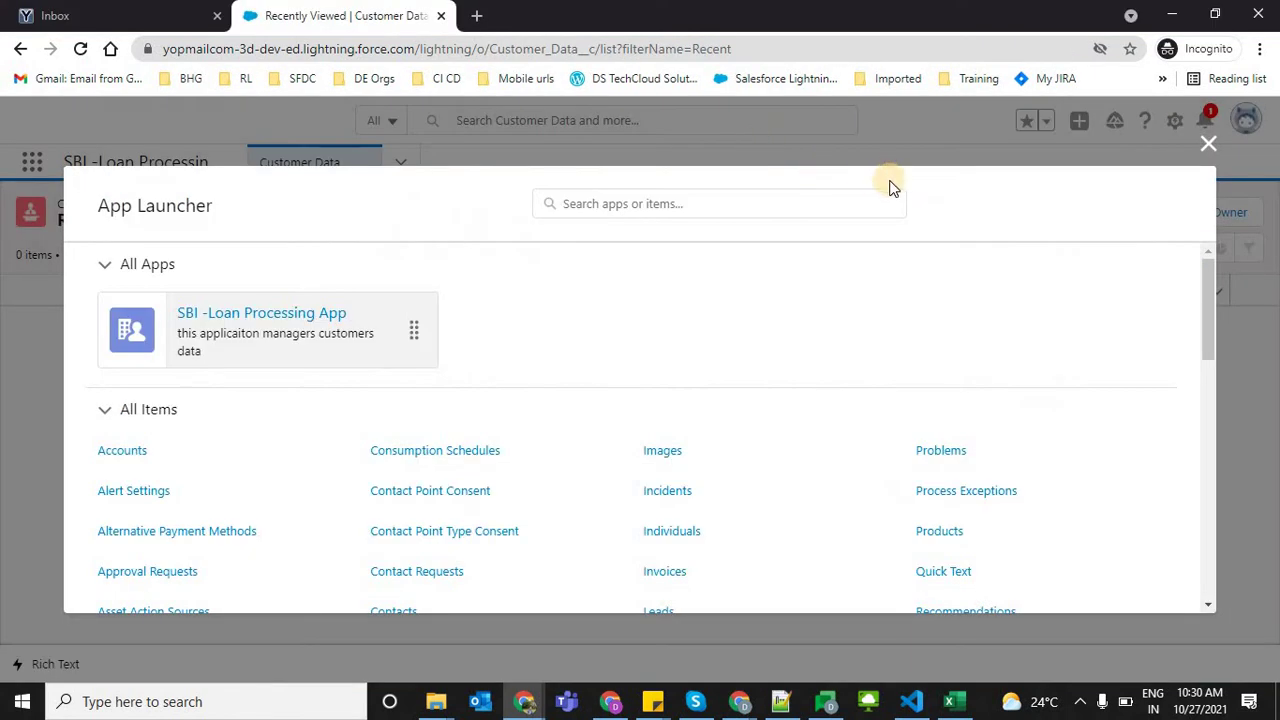
left_click(1208, 143)
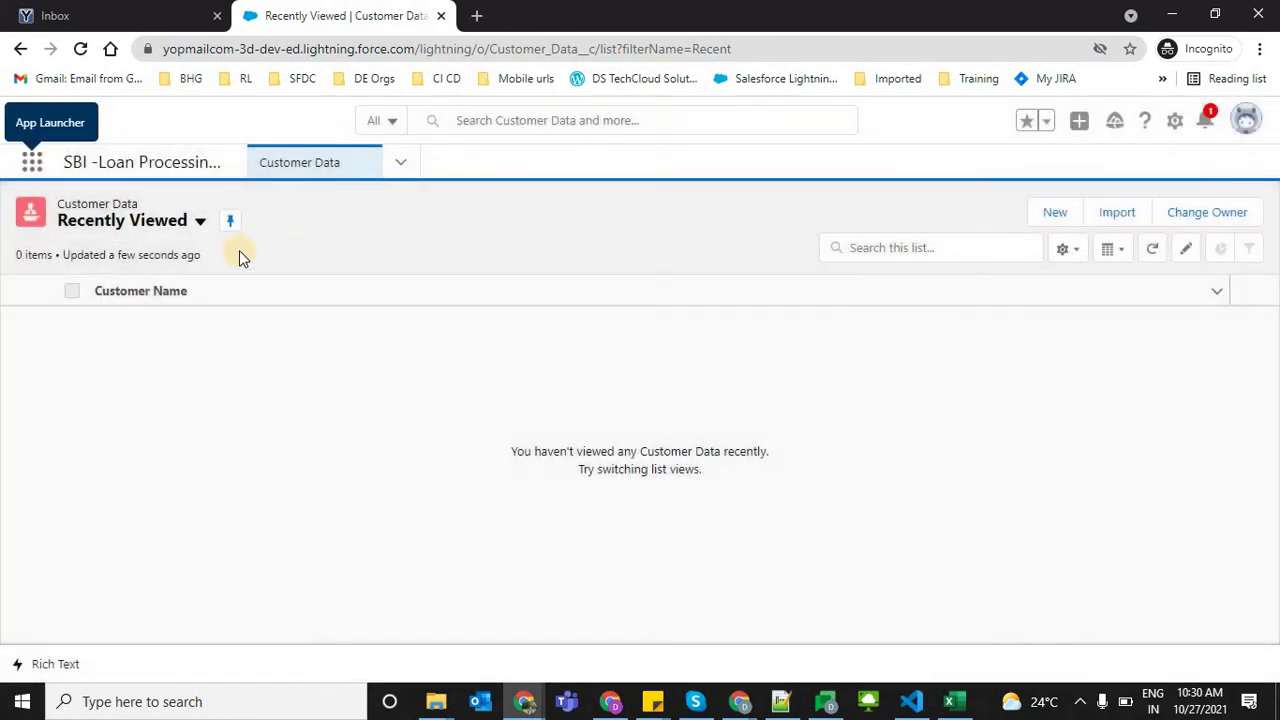
left_click(31, 162)
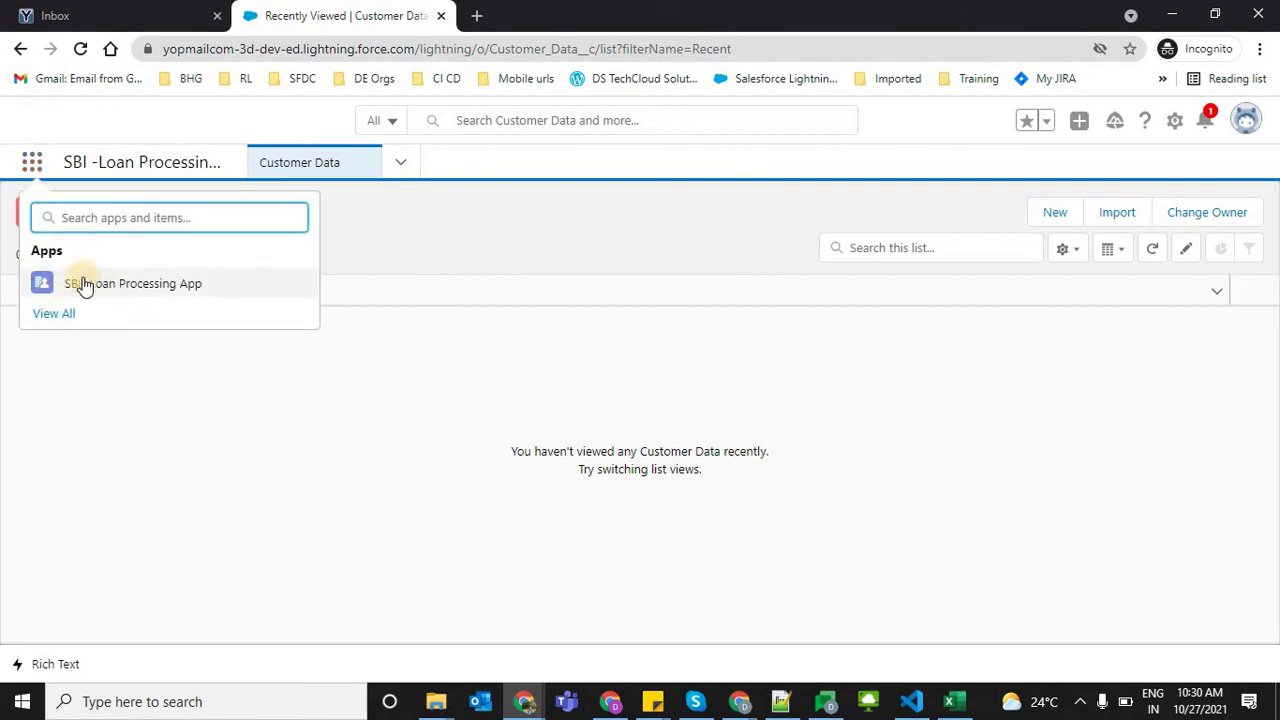
left_click(322, 265)
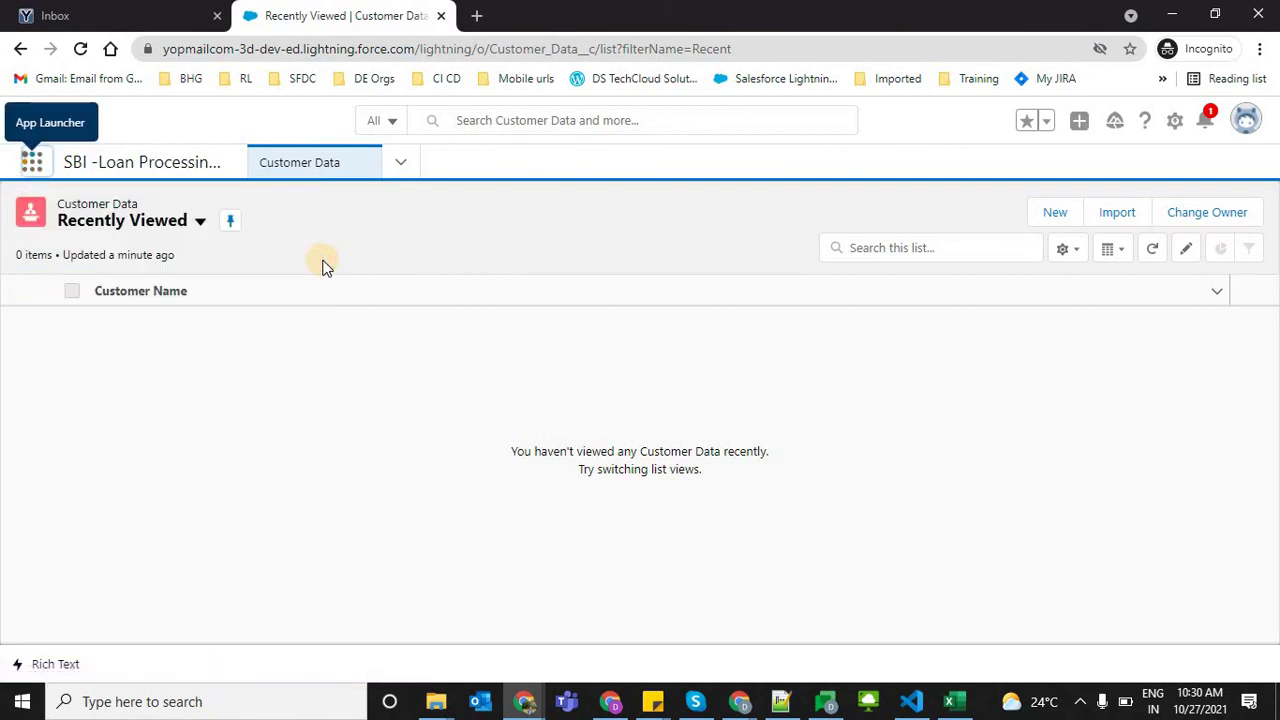
left_click(31, 162)
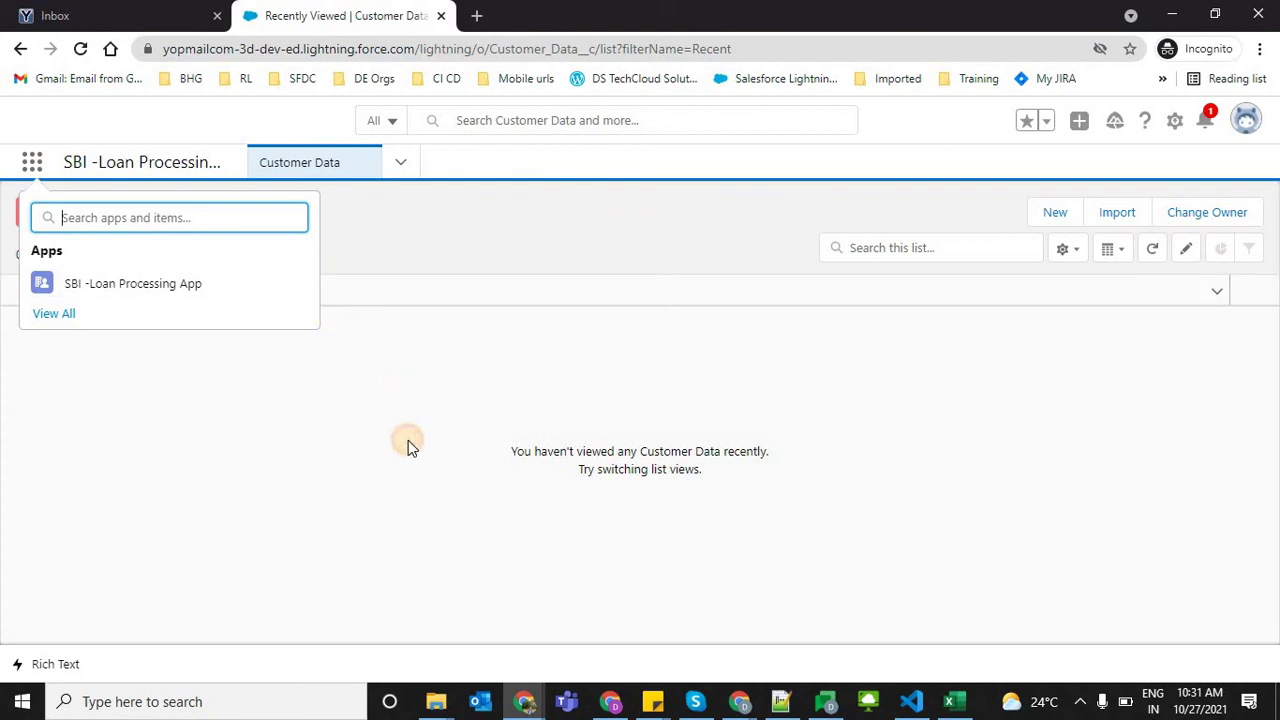
key("Escape")
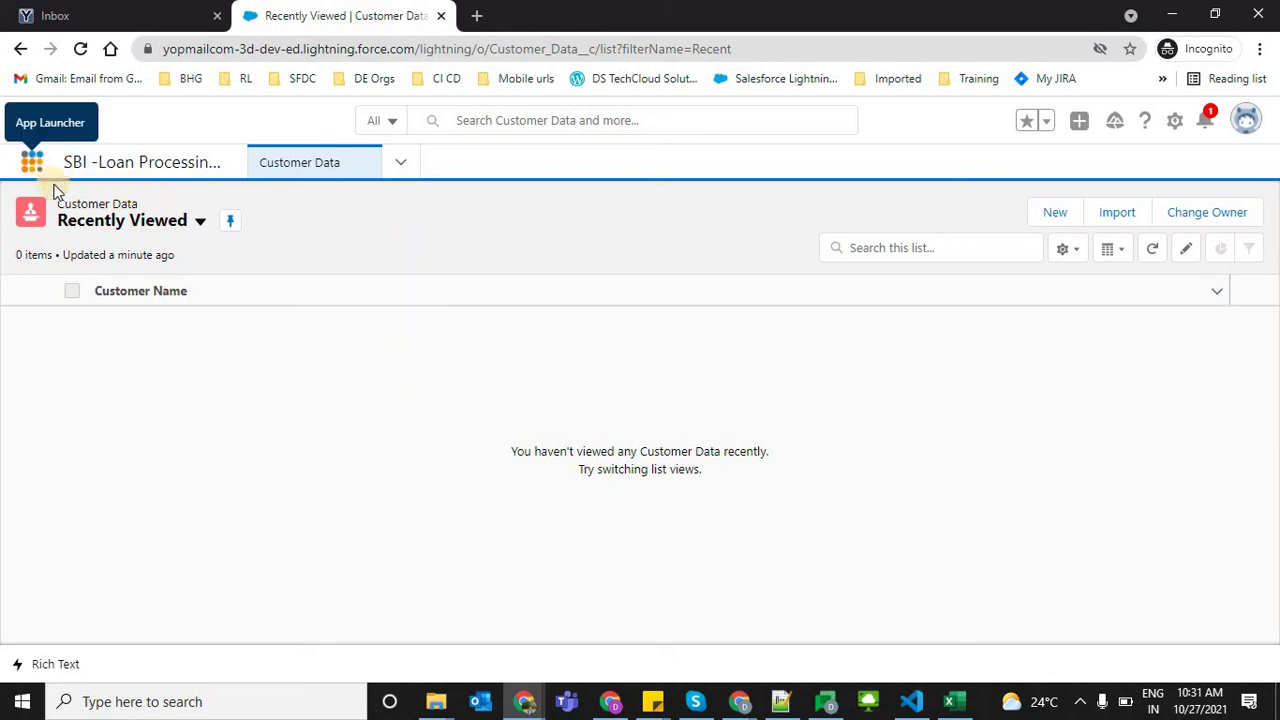
left_click(28, 162)
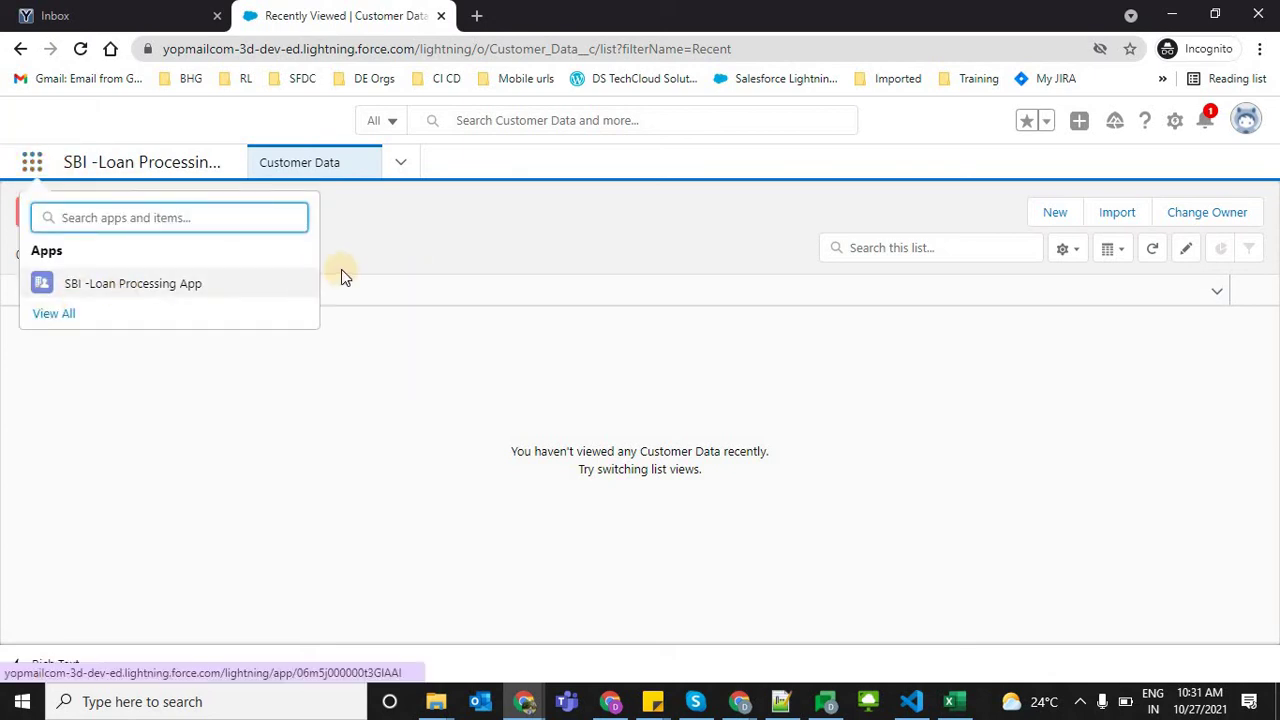
left_click(379, 264)
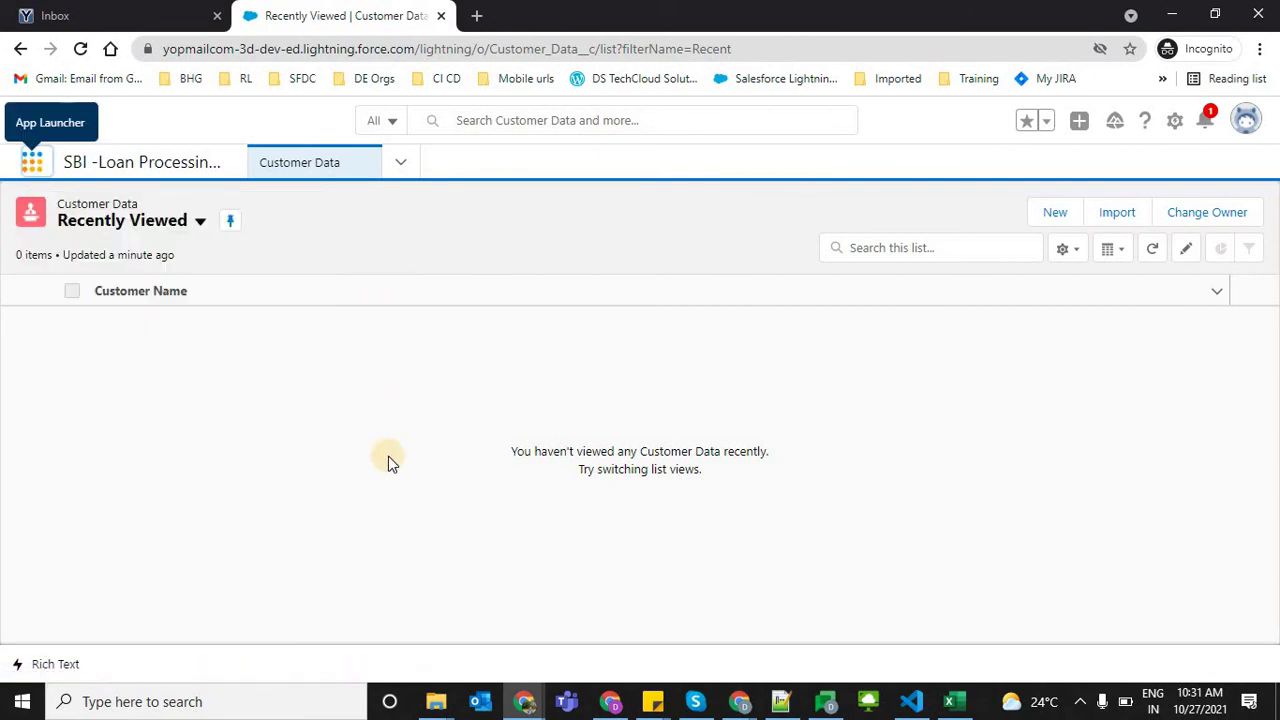
key("alt+Tab")
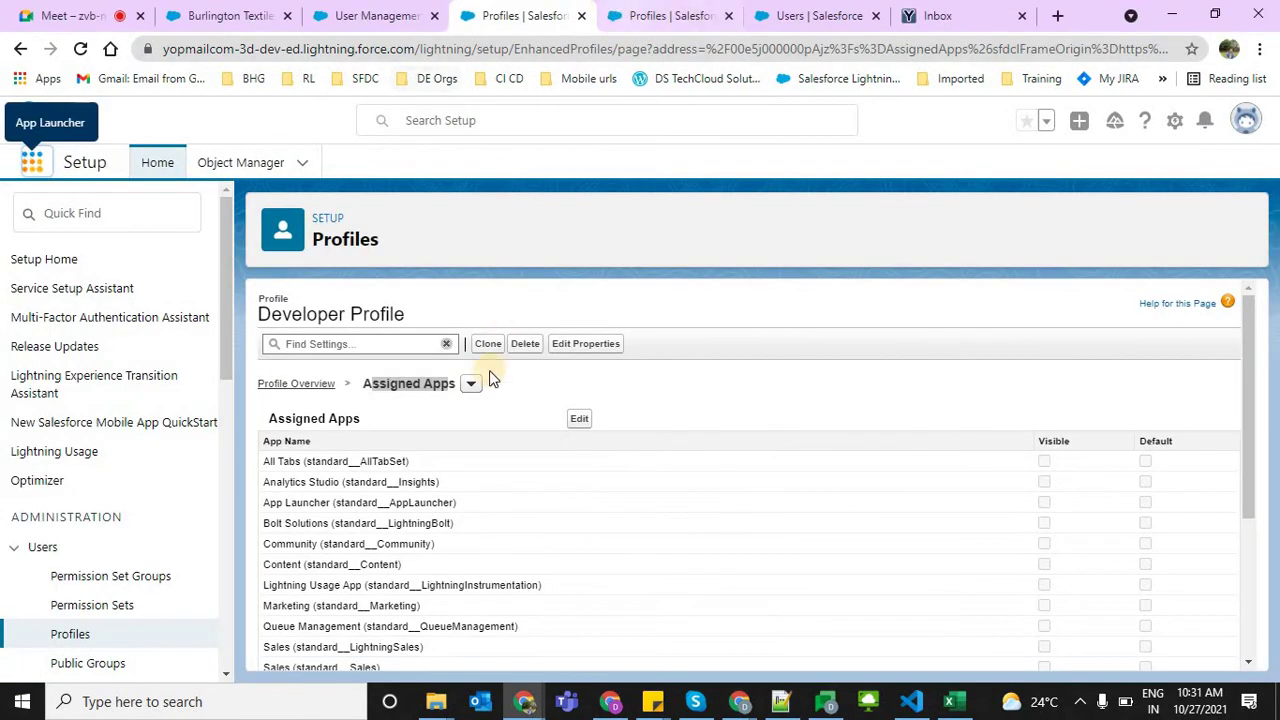
Make the Developer Profile's Assigned Apps editable and scroll through the app list
left_click(573, 417)
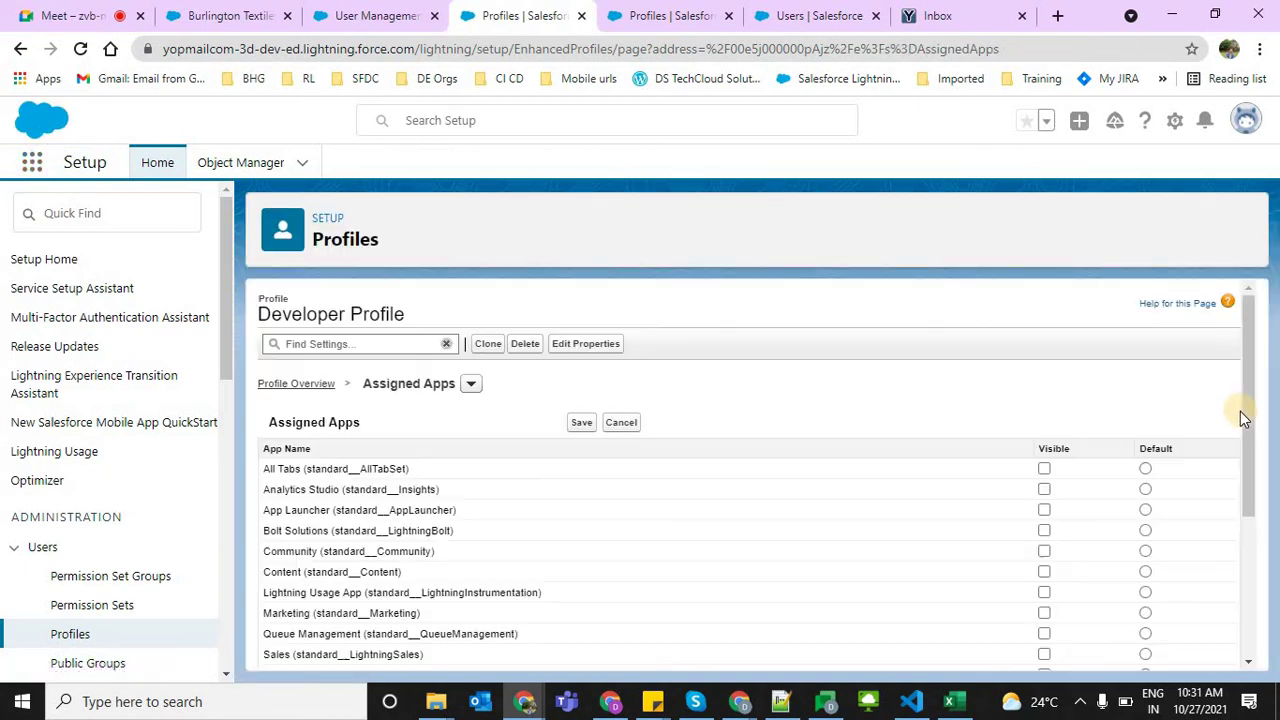
scroll(1248, 408, "down", 1)
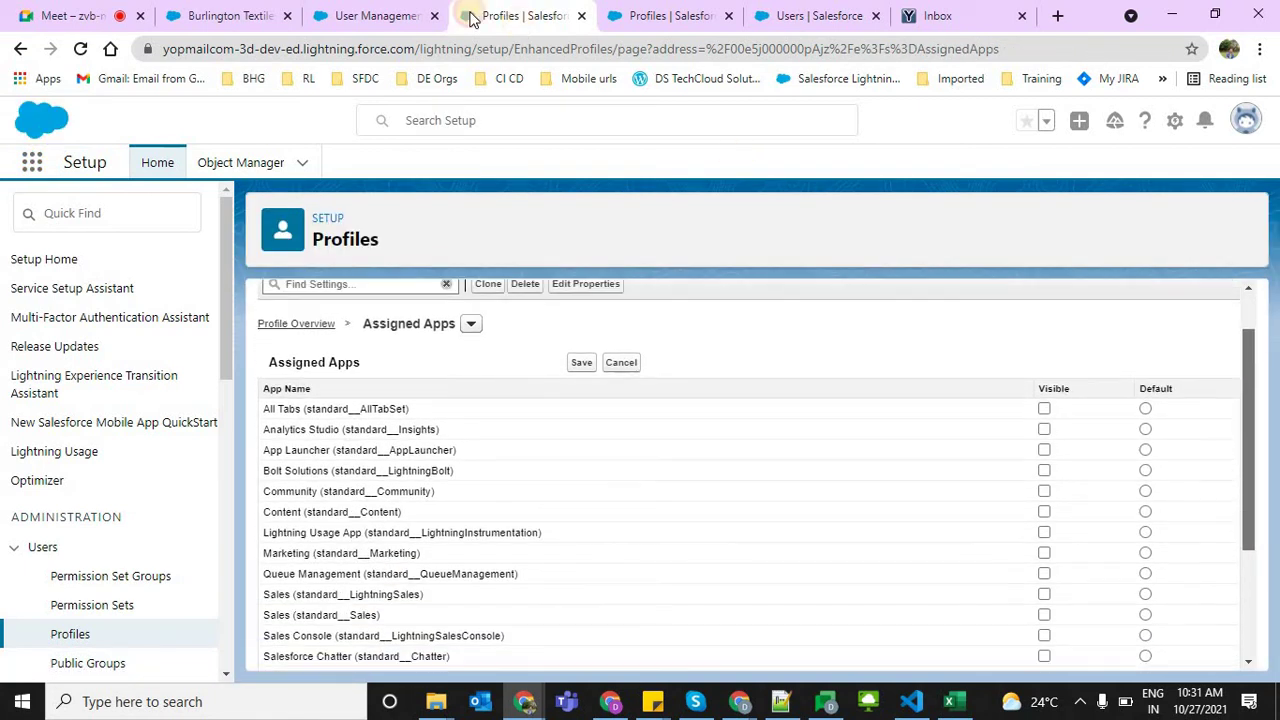
left_click(100, 14)
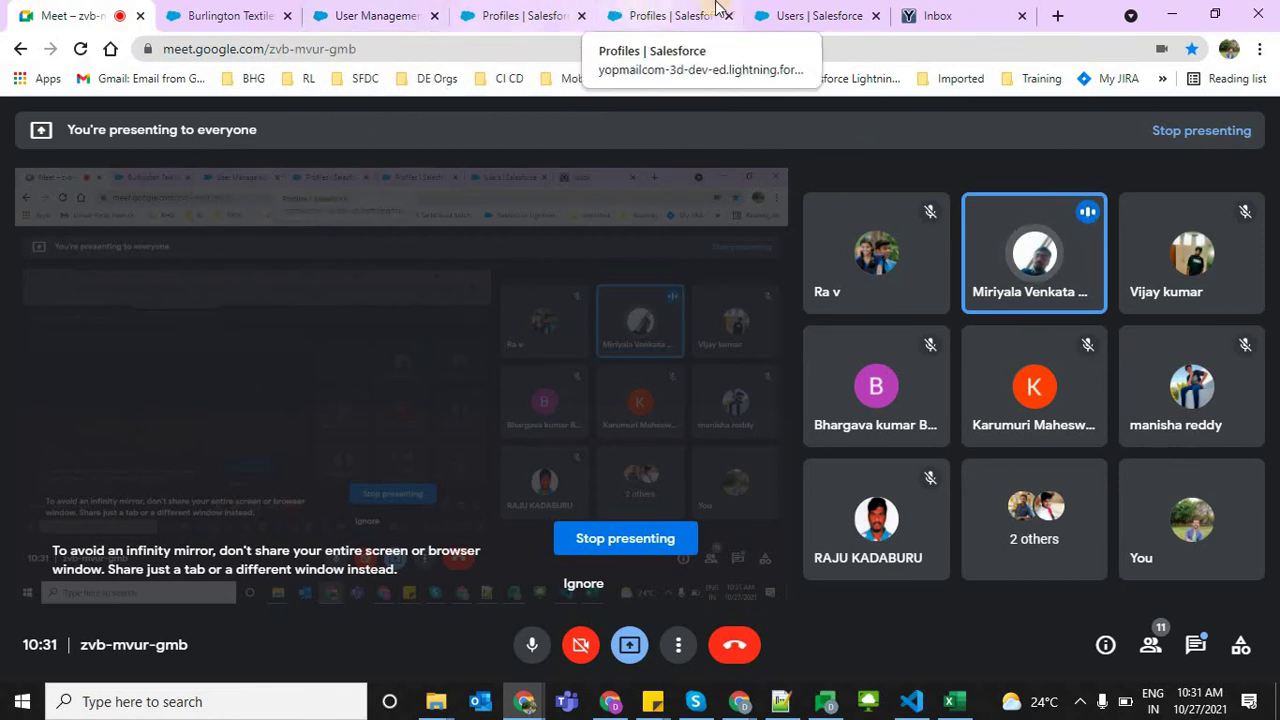
Switch to the 'Users | Salesforce' tab showing a user's detail page
left_click(781, 12)
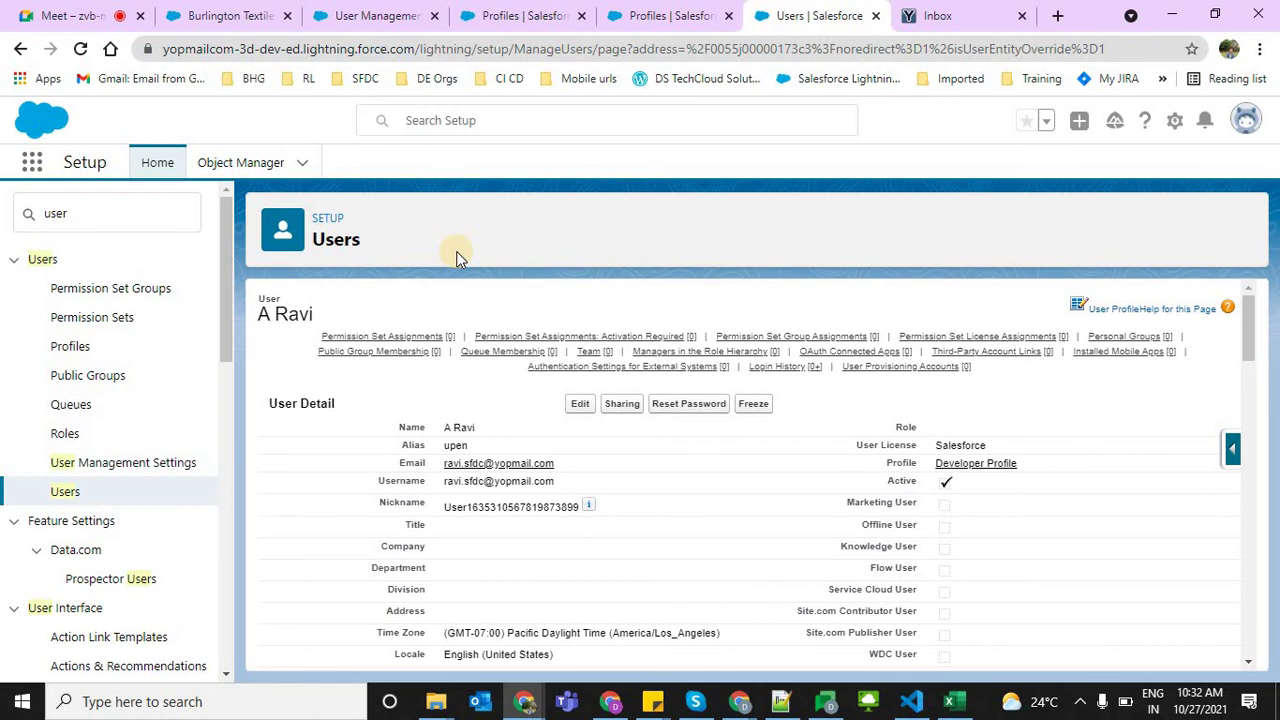
Open Users from Setup Quick Find, start a New User, and go to the Email field
left_click(74, 212)
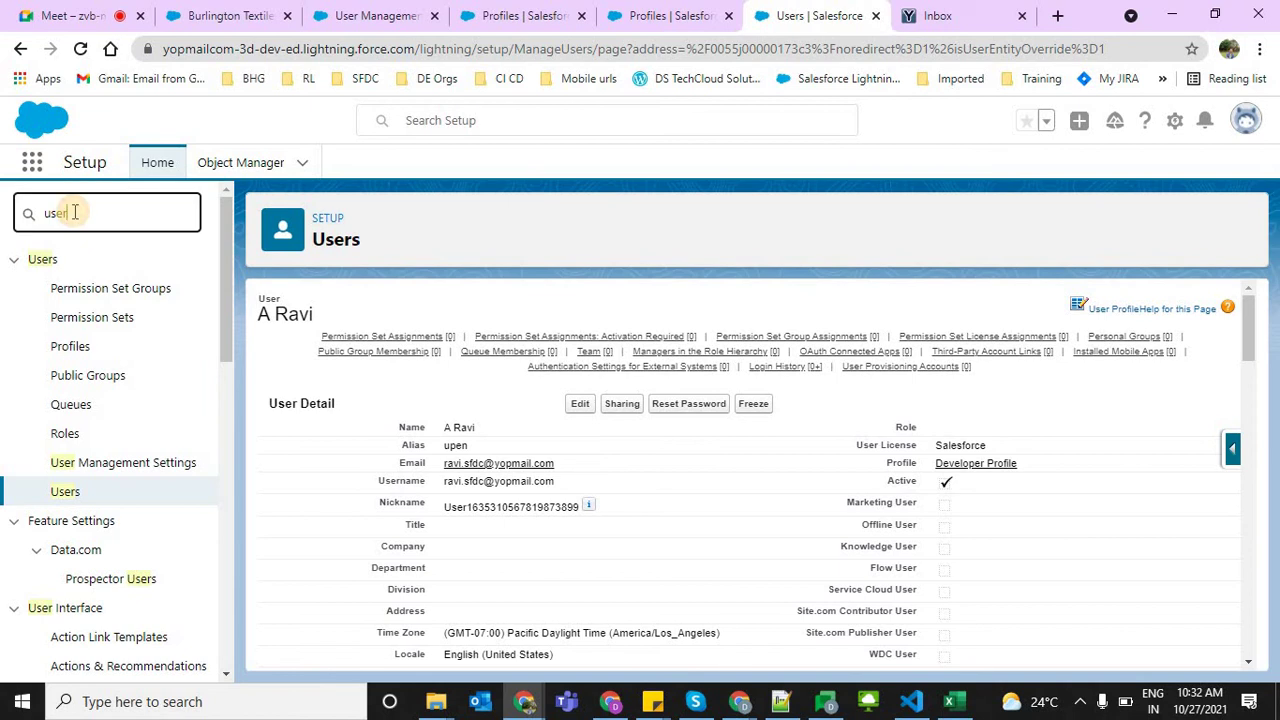
left_click(66, 492)
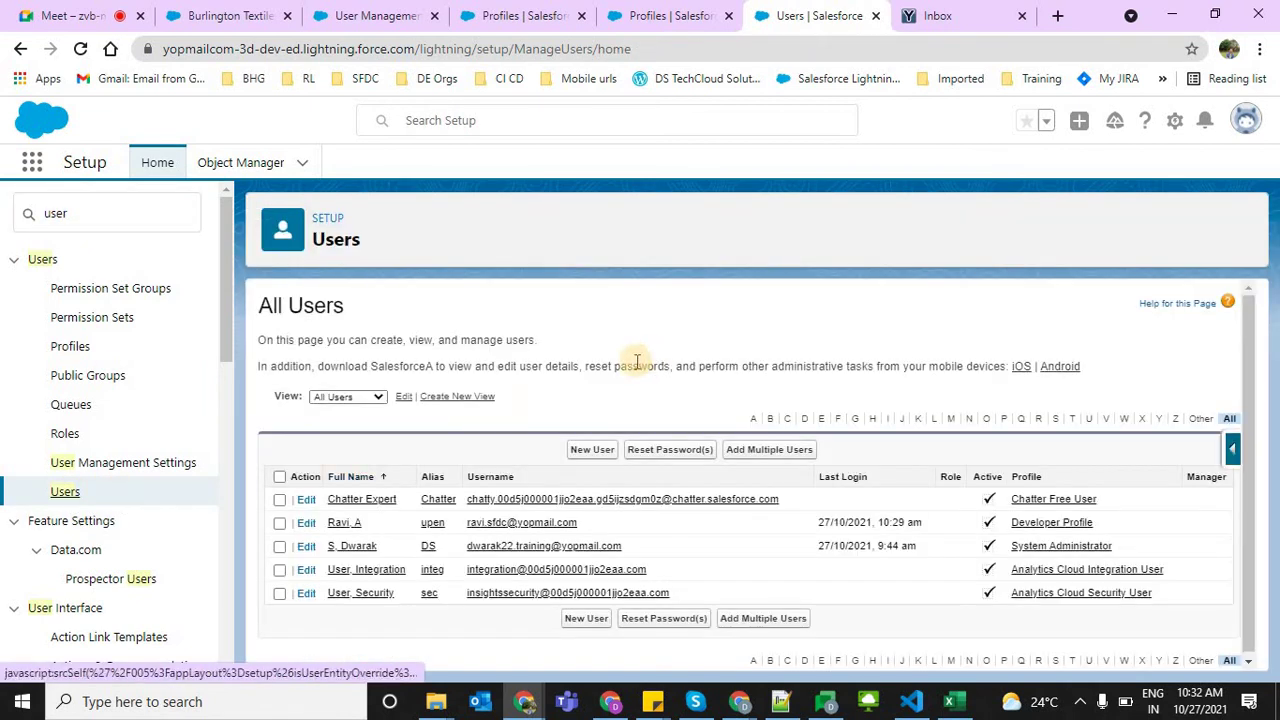
left_click(593, 450)
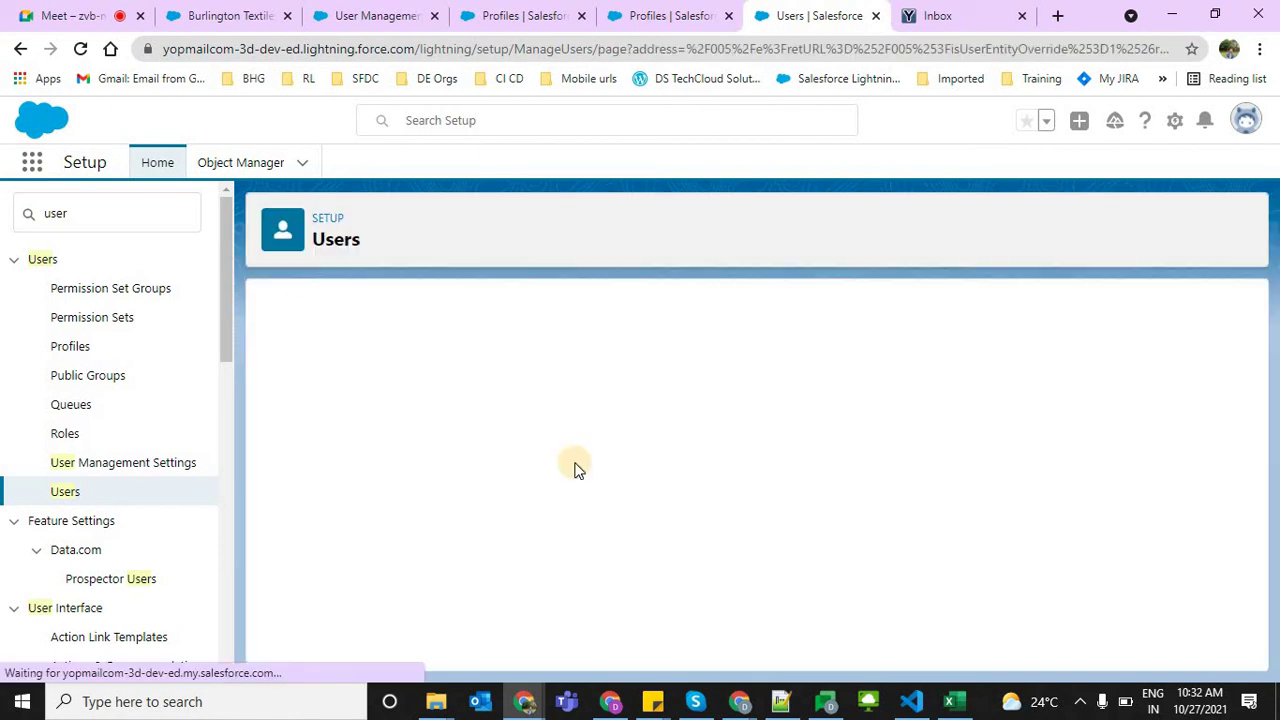
left_click(453, 482)
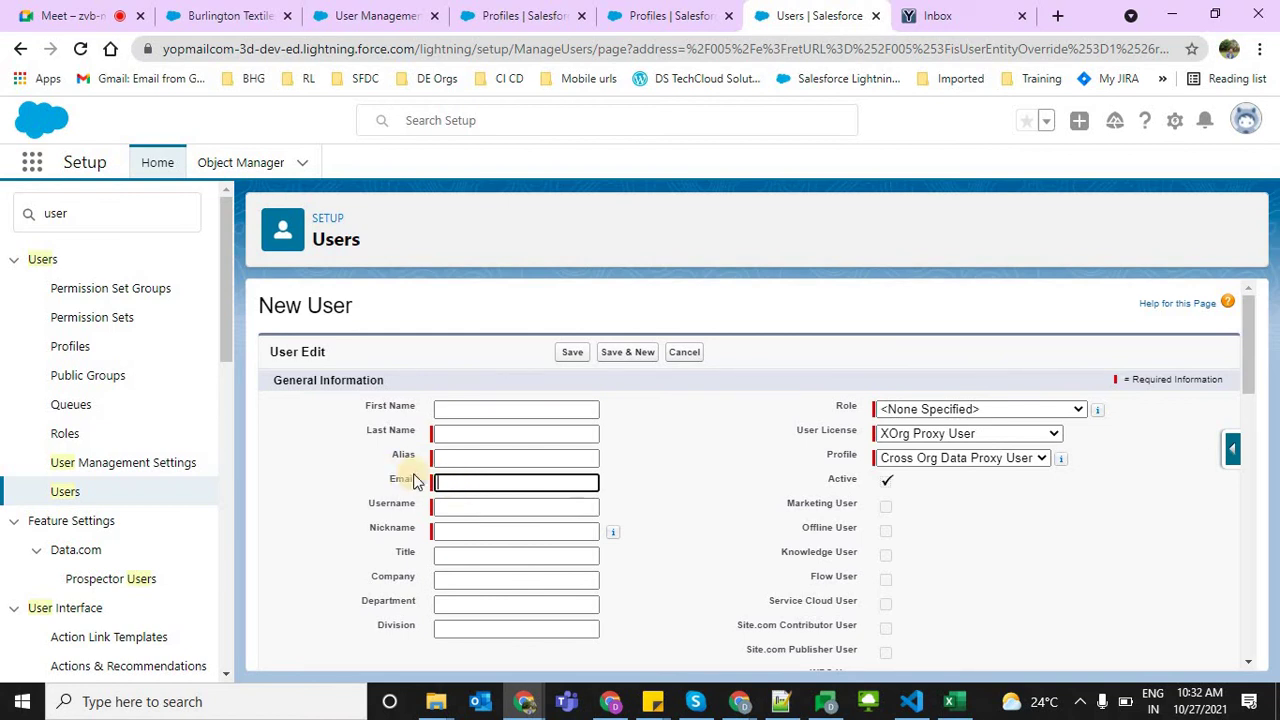
Enter and correct the new user's e-mail-style username so the Nickname fills in
left_click(488, 480)
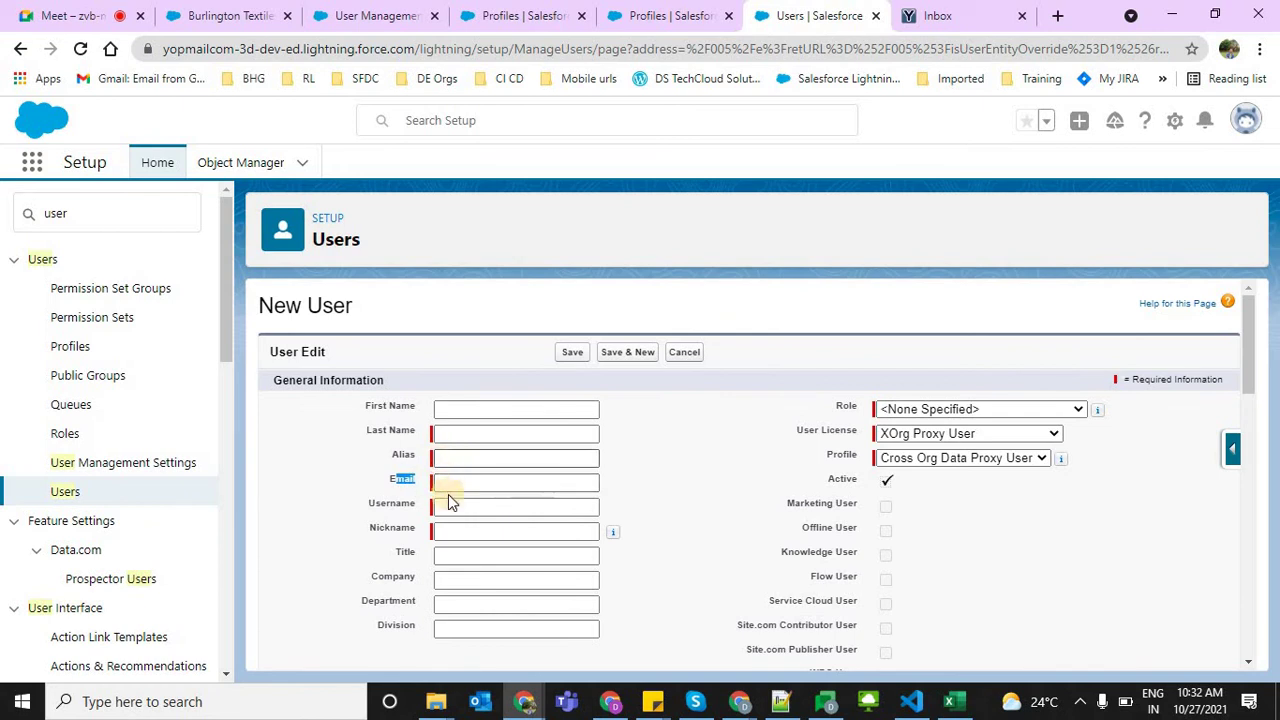
left_click(451, 512)
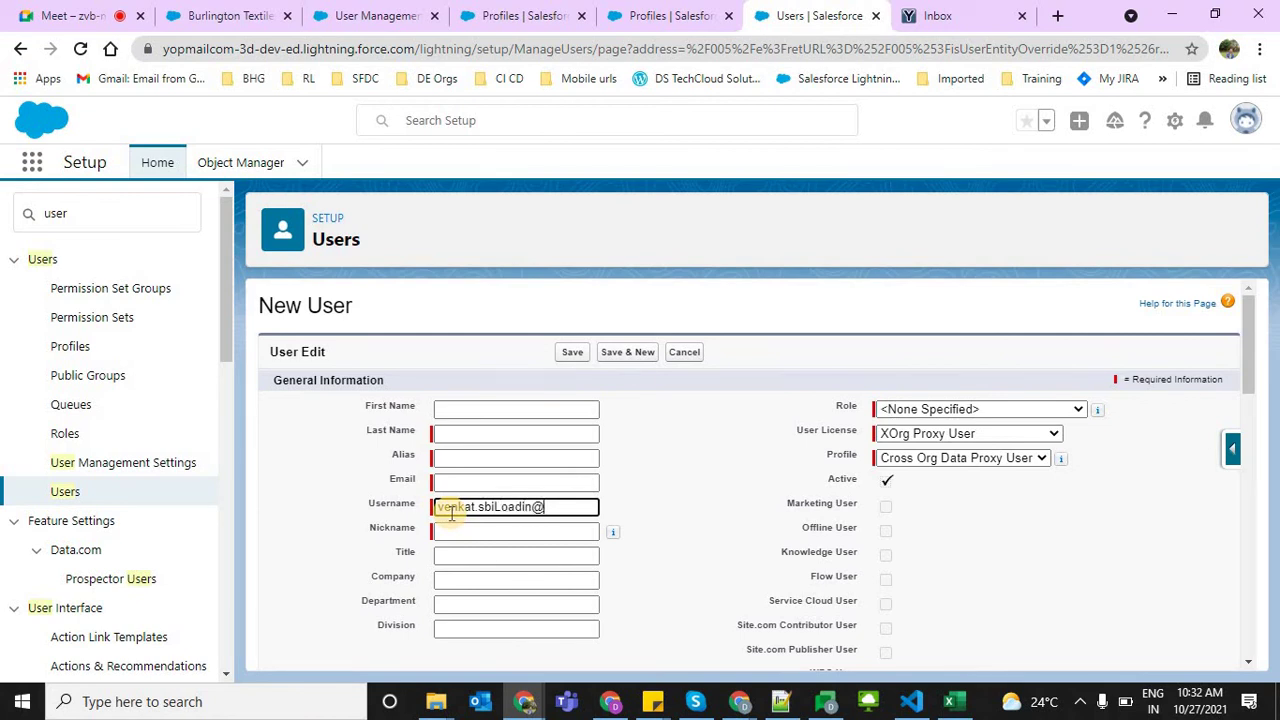
key("BackSpace")
key("BackSpace")
key("BackSpace")
key("BackSpace")
key("BackSpace")
key("BackSpace")
key("BackSpace")
key("BackSpace")
key("BackSpace")
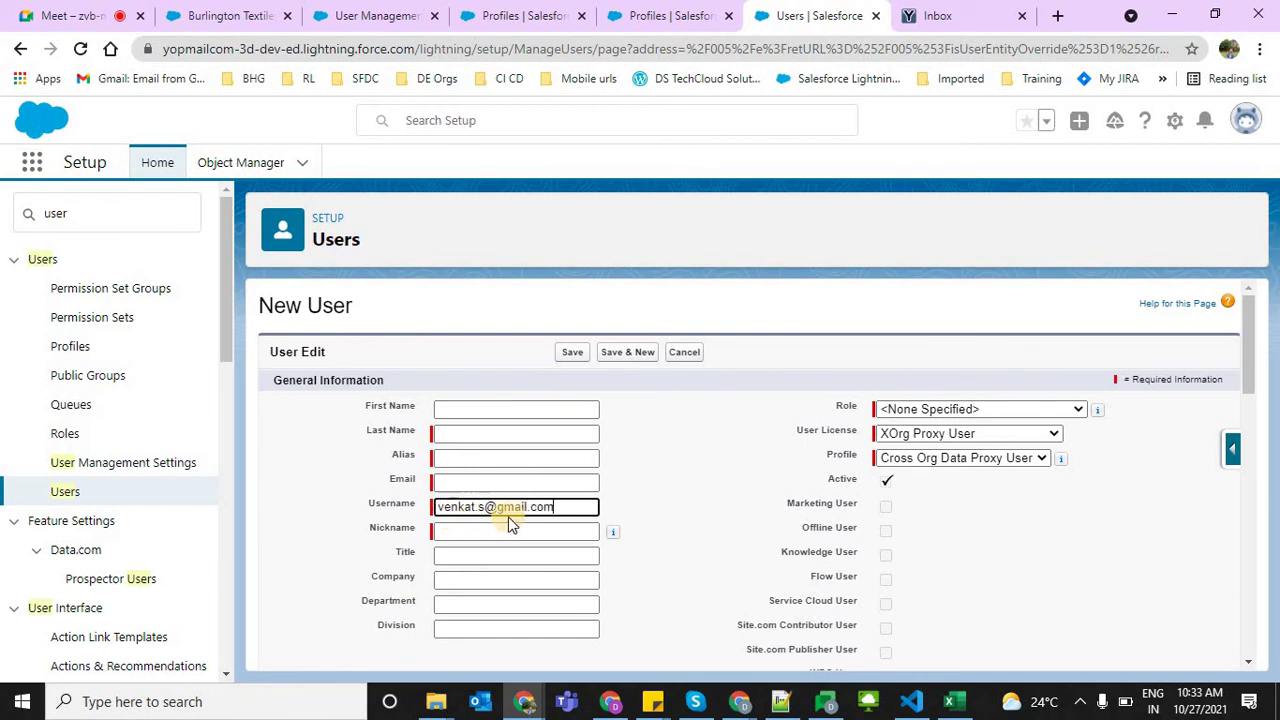
left_click_drag(575, 509, 428, 504)
left_click(453, 506)
left_click(711, 517)
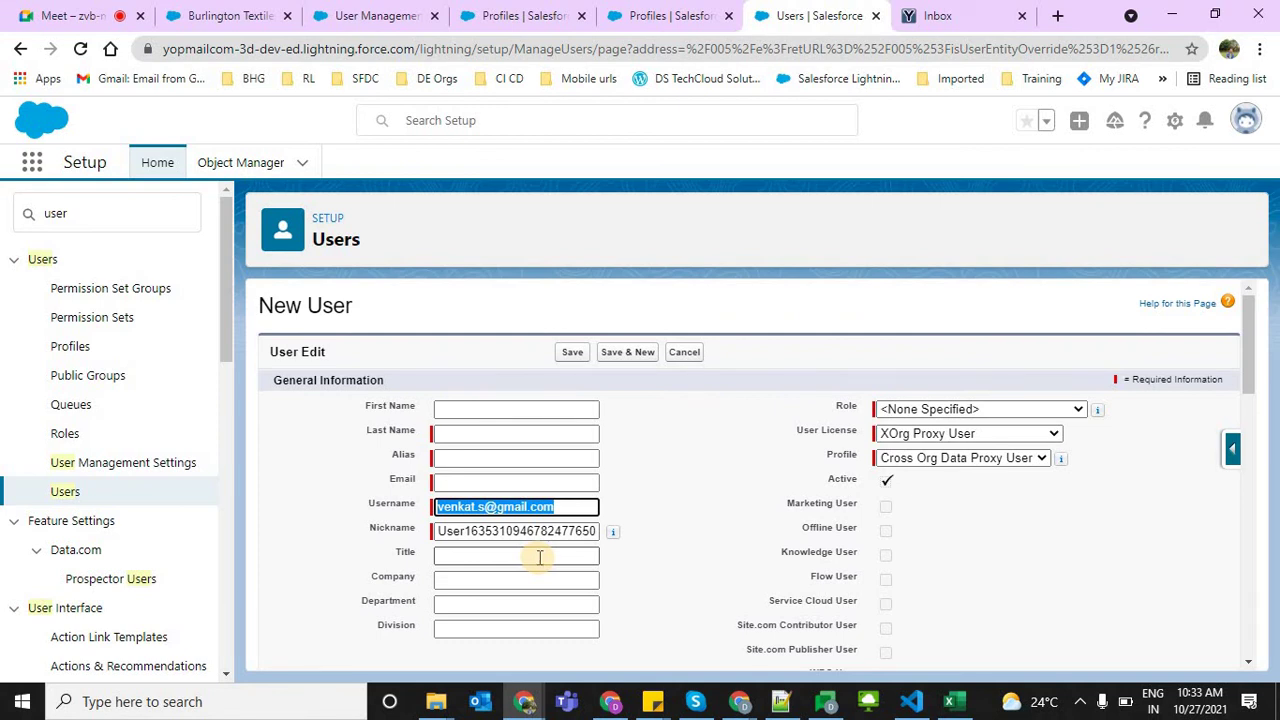
left_click(450, 483)
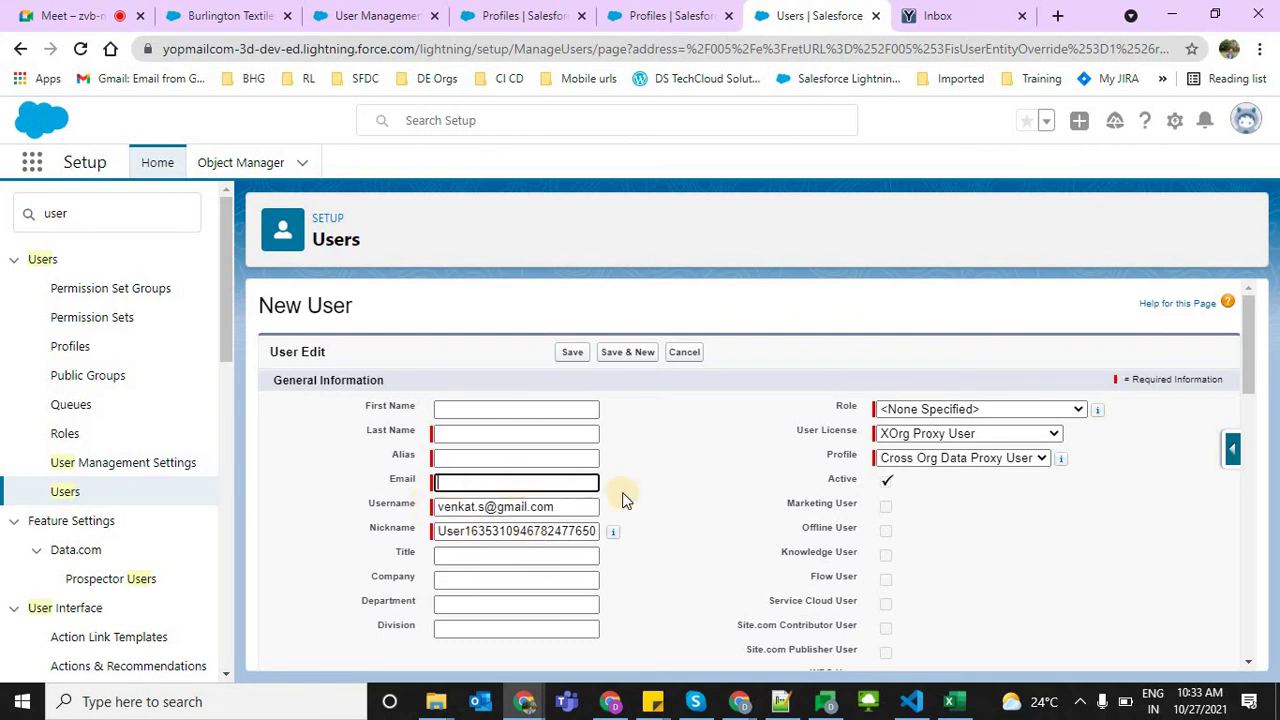
double_click(450, 507)
triple_click(450, 507)
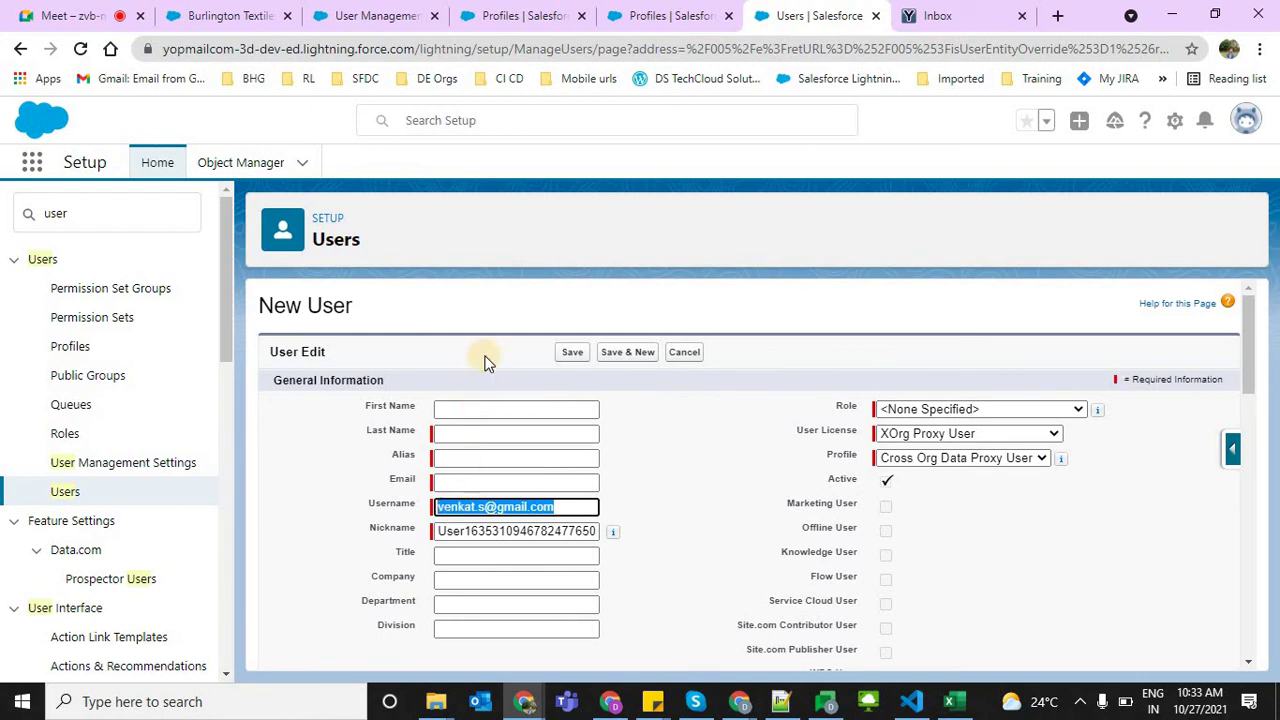
Go to the Profiles tab, then to the new user's incognito Customer Data window
left_click(475, 263)
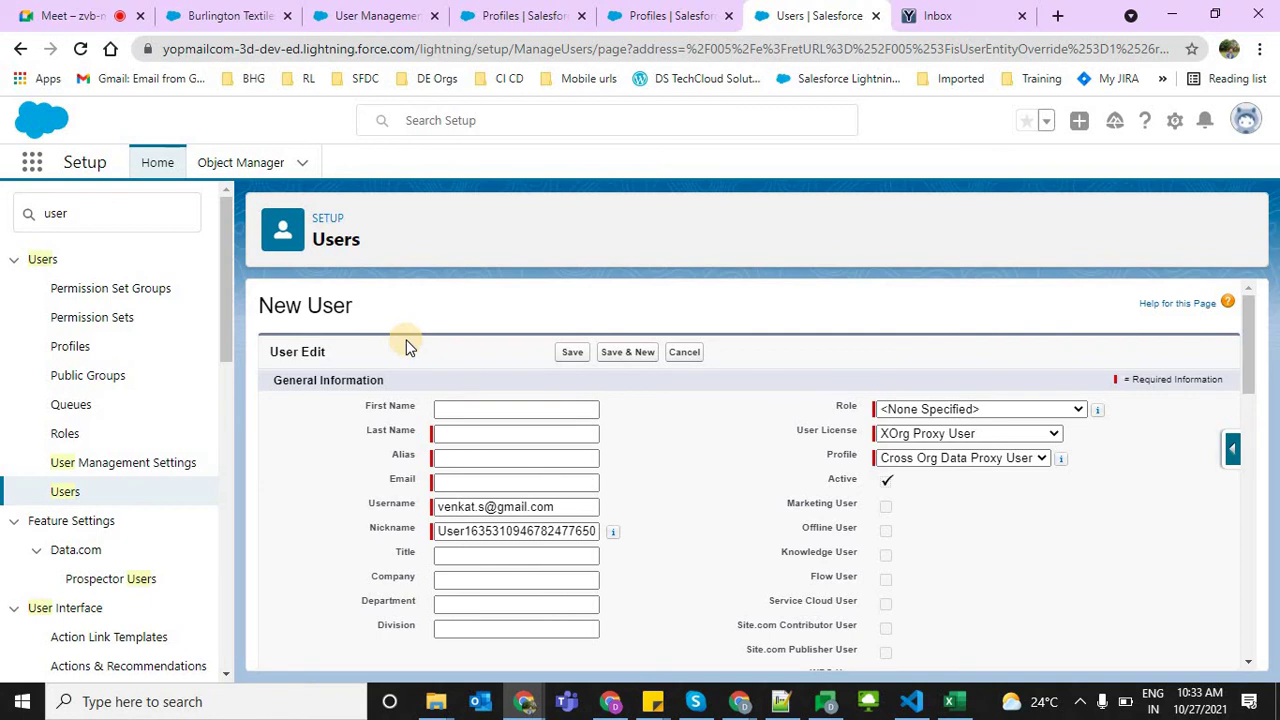
left_click(447, 299)
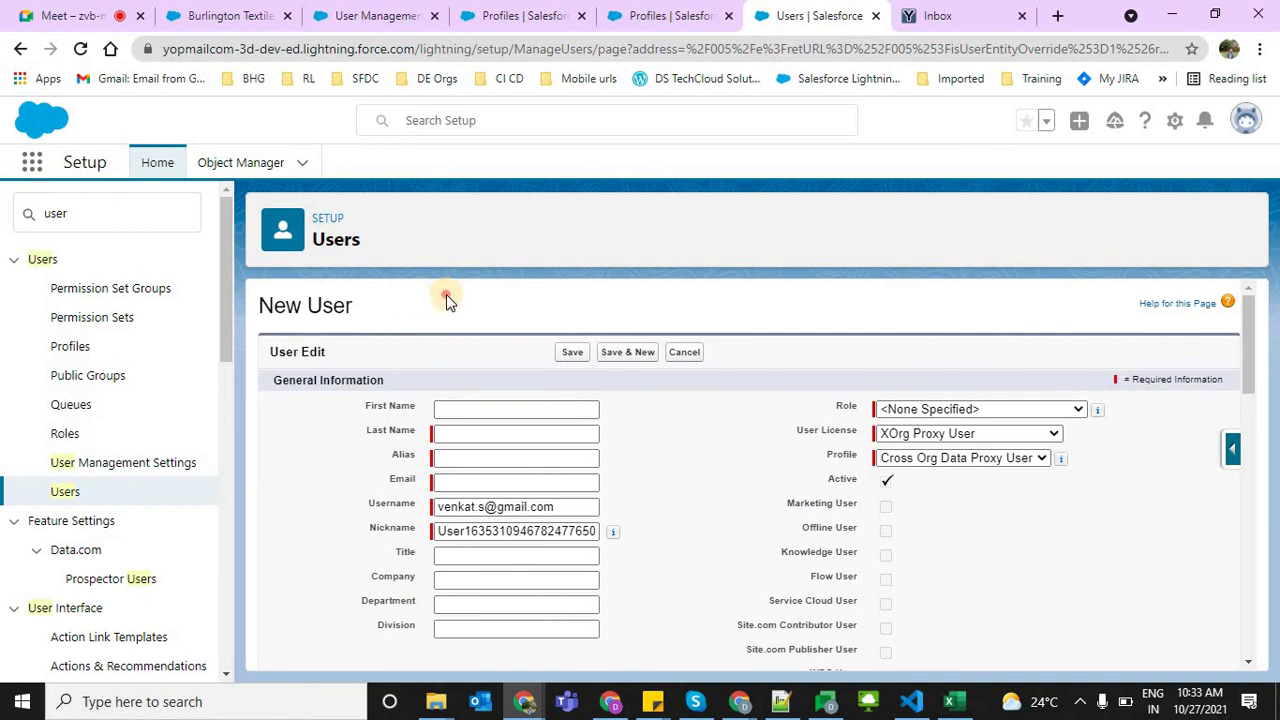
left_click(523, 15)
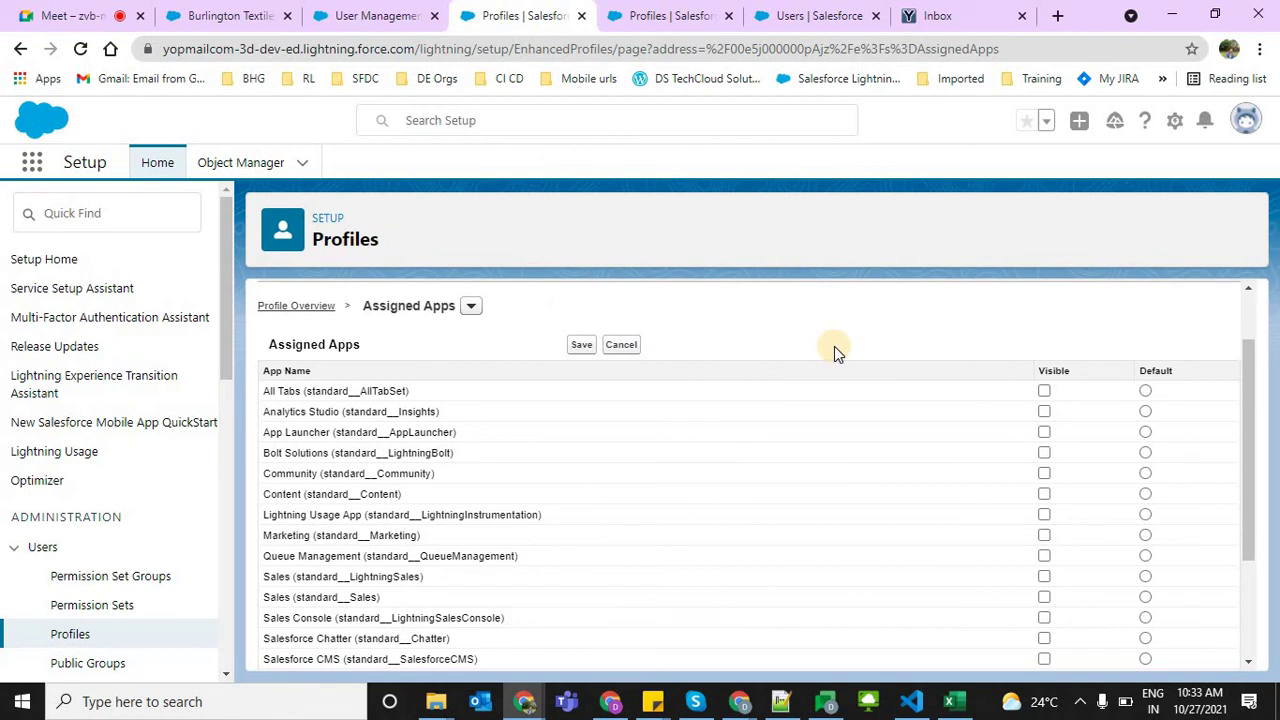
key("alt+Tab")
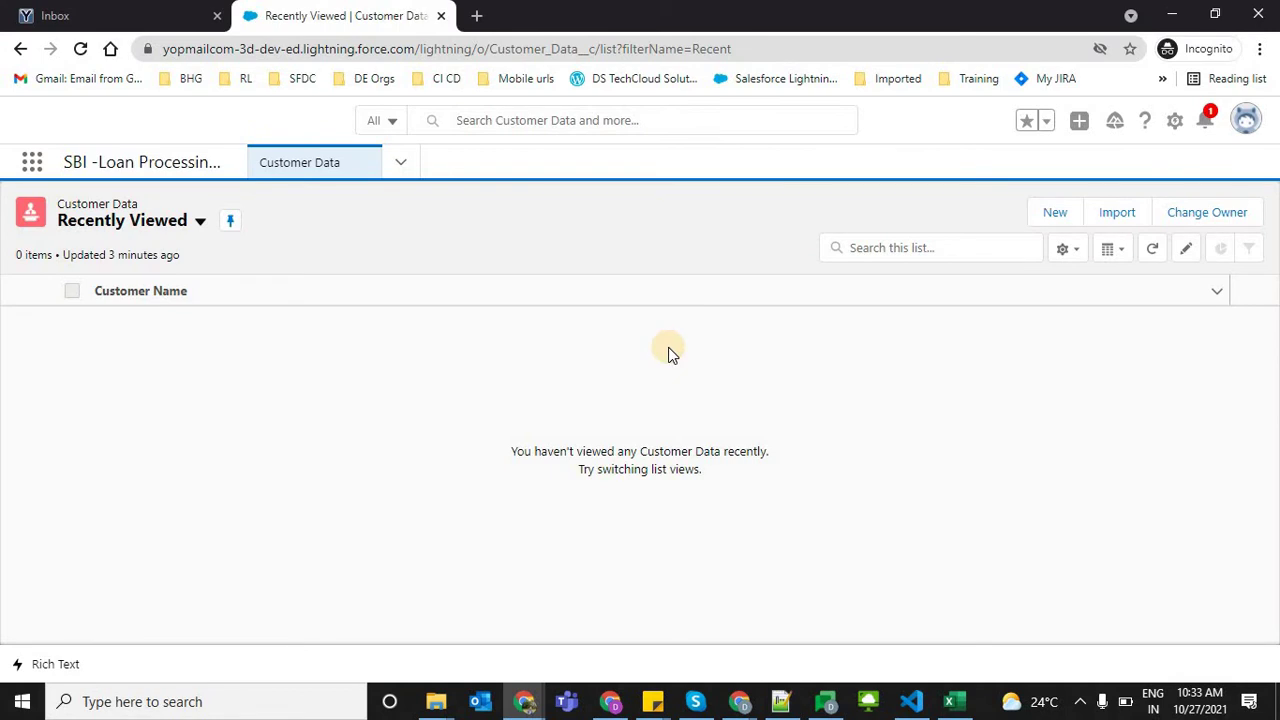
Inspect the incognito user's app list and new Customer Data form, then return to the admin window
left_click(33, 166)
key("Escape")
left_click(400, 162)
key("Escape")
left_click(1026, 218)
left_click(1046, 211)
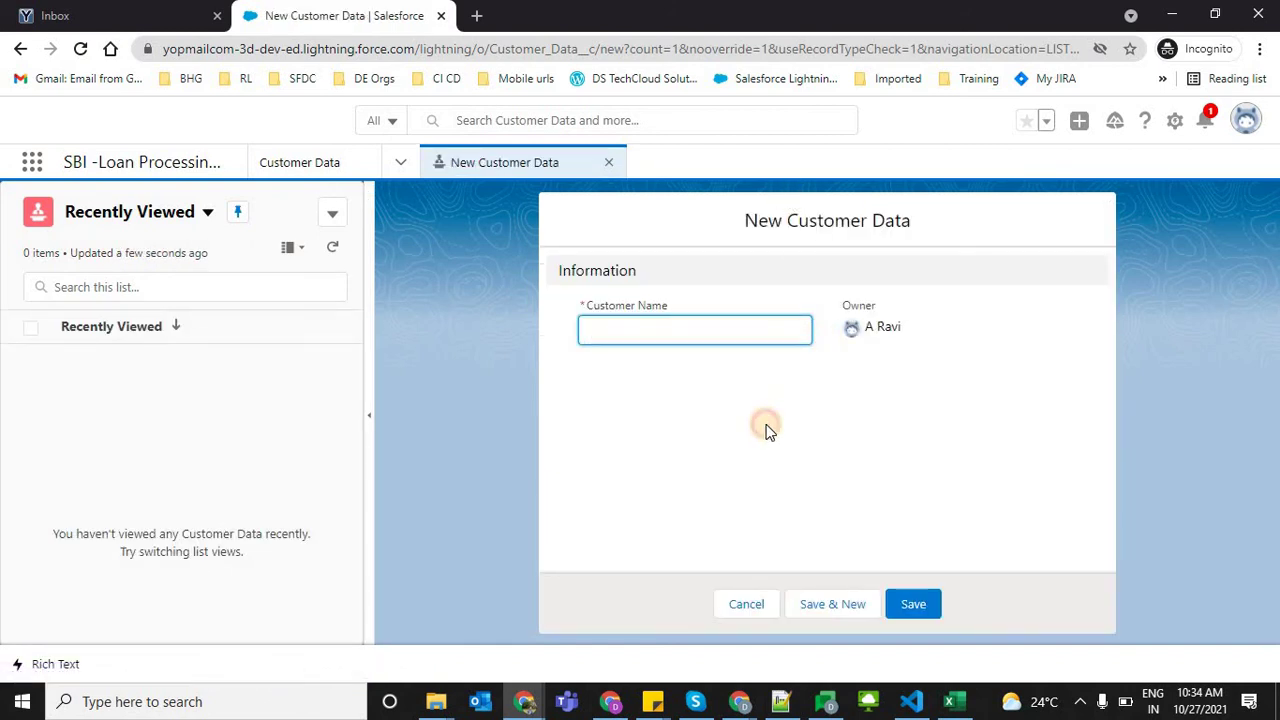
left_click(765, 430)
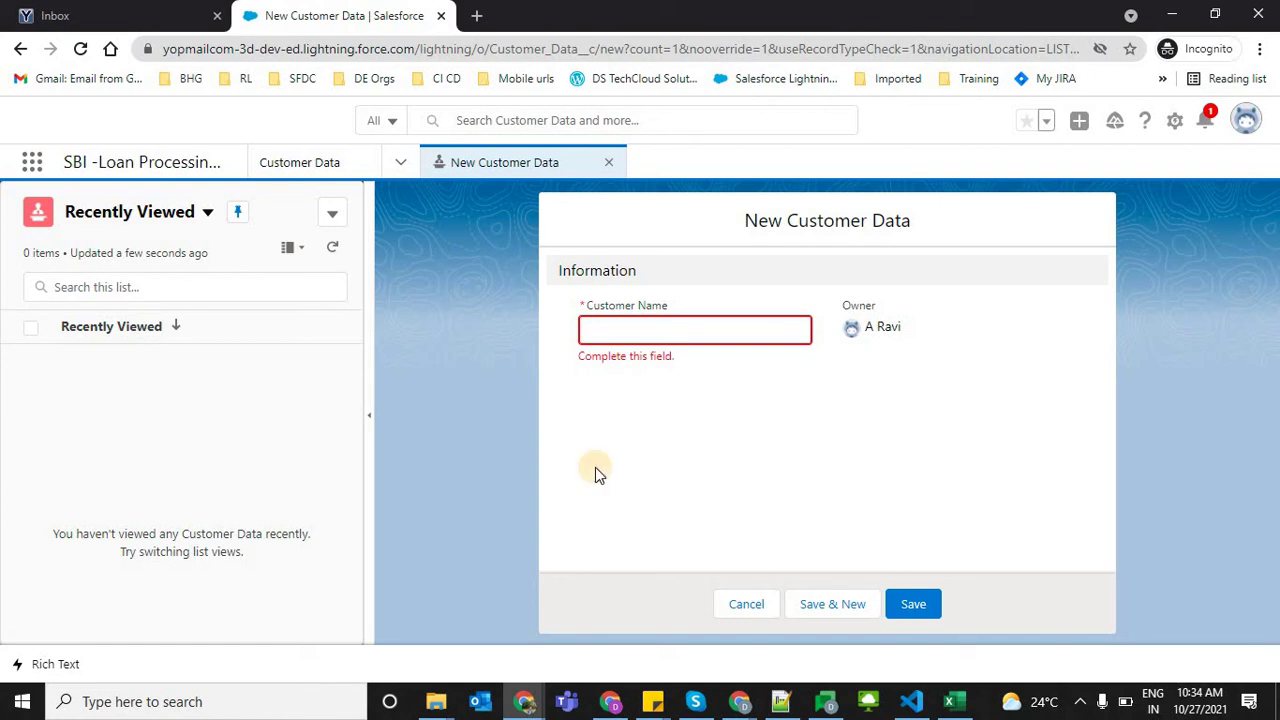
key("alt+Tab")
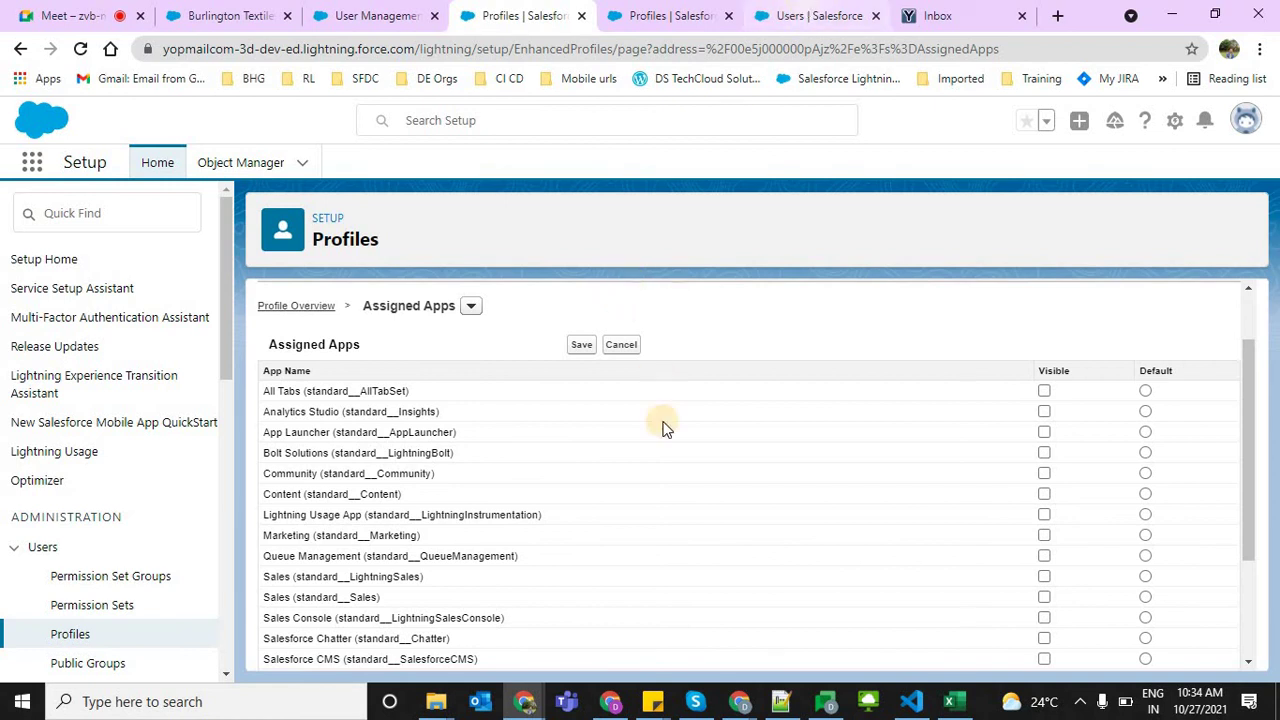
Set the new user's licence to Salesforce Platform and profile to Manager Profile
key("ctrl+Tab")
key("ctrl+Tab")
left_click(903, 412)
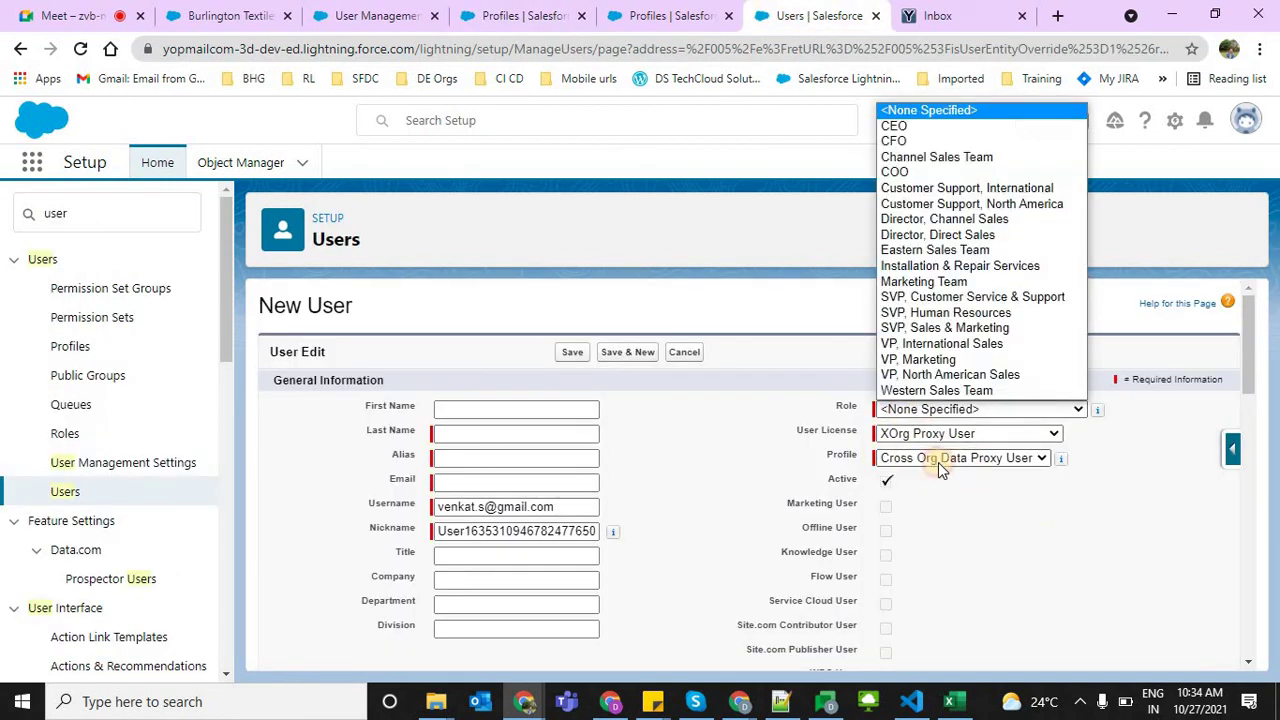
left_click(922, 434)
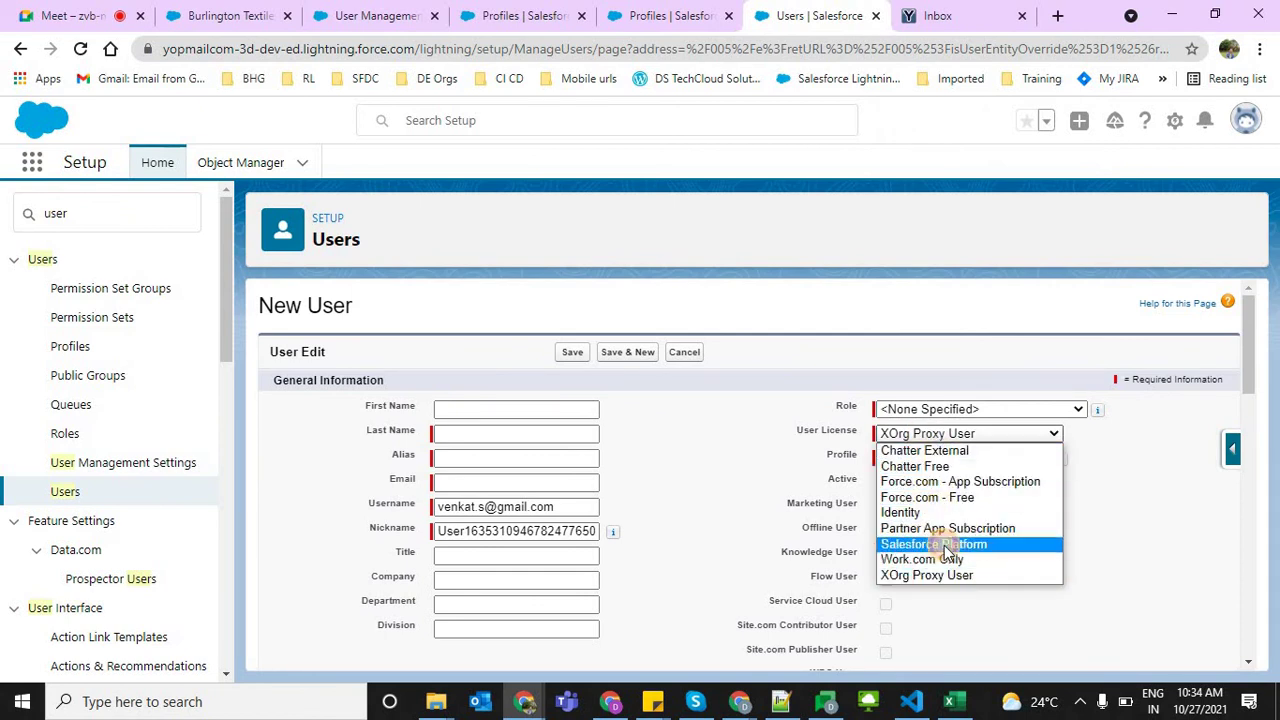
left_click(945, 544)
left_click(903, 460)
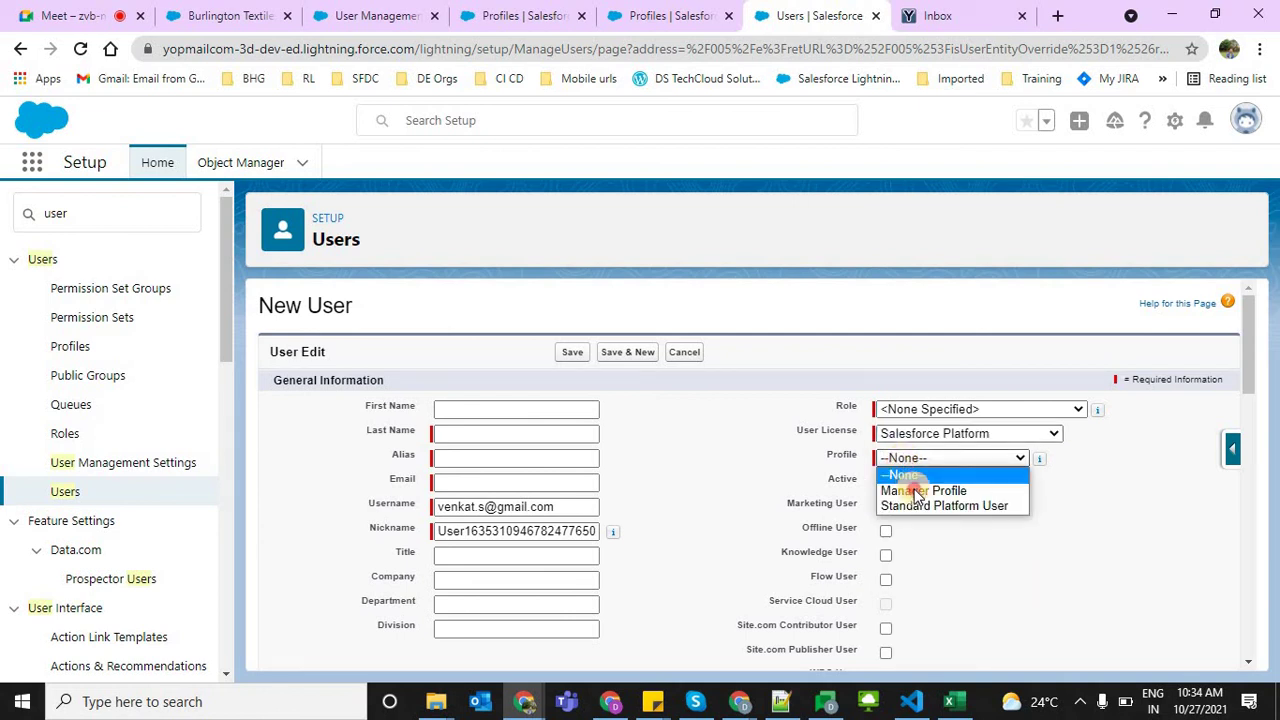
left_click(910, 486)
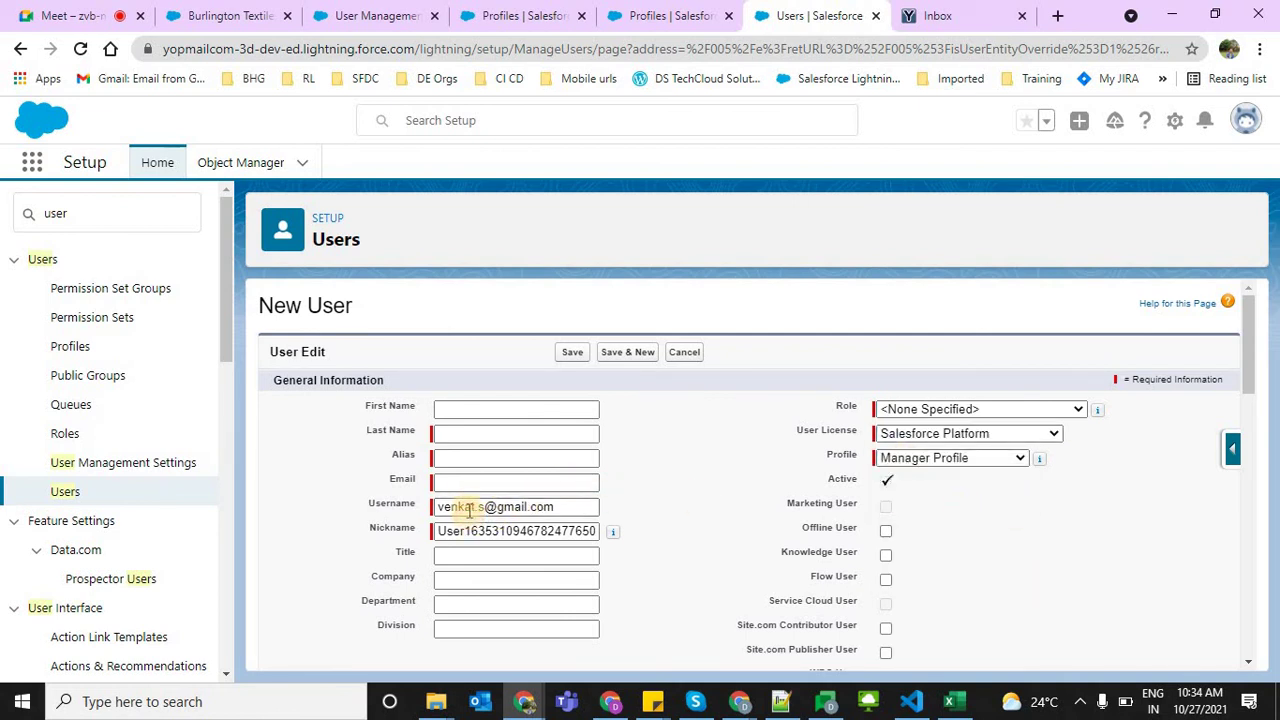
Change the username to a yopmail.com address built from the user's name
left_click(462, 507)
double_click(510, 507)
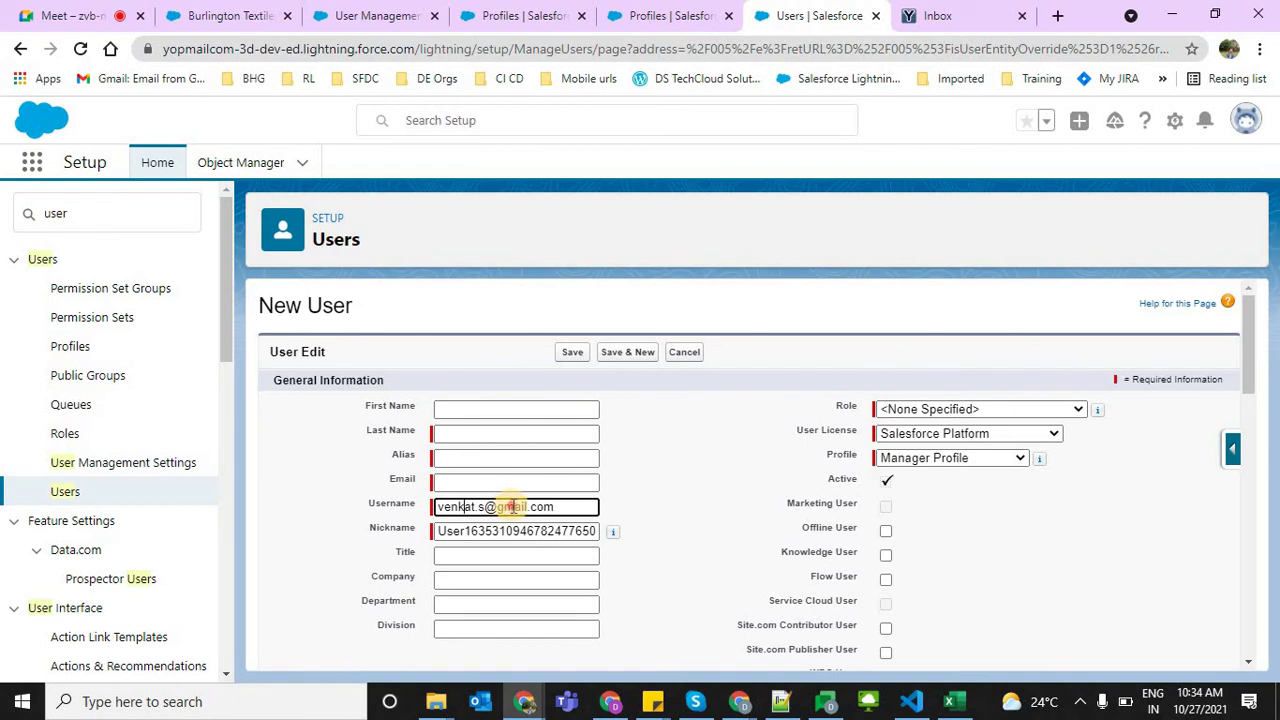
type("yopmail.com")
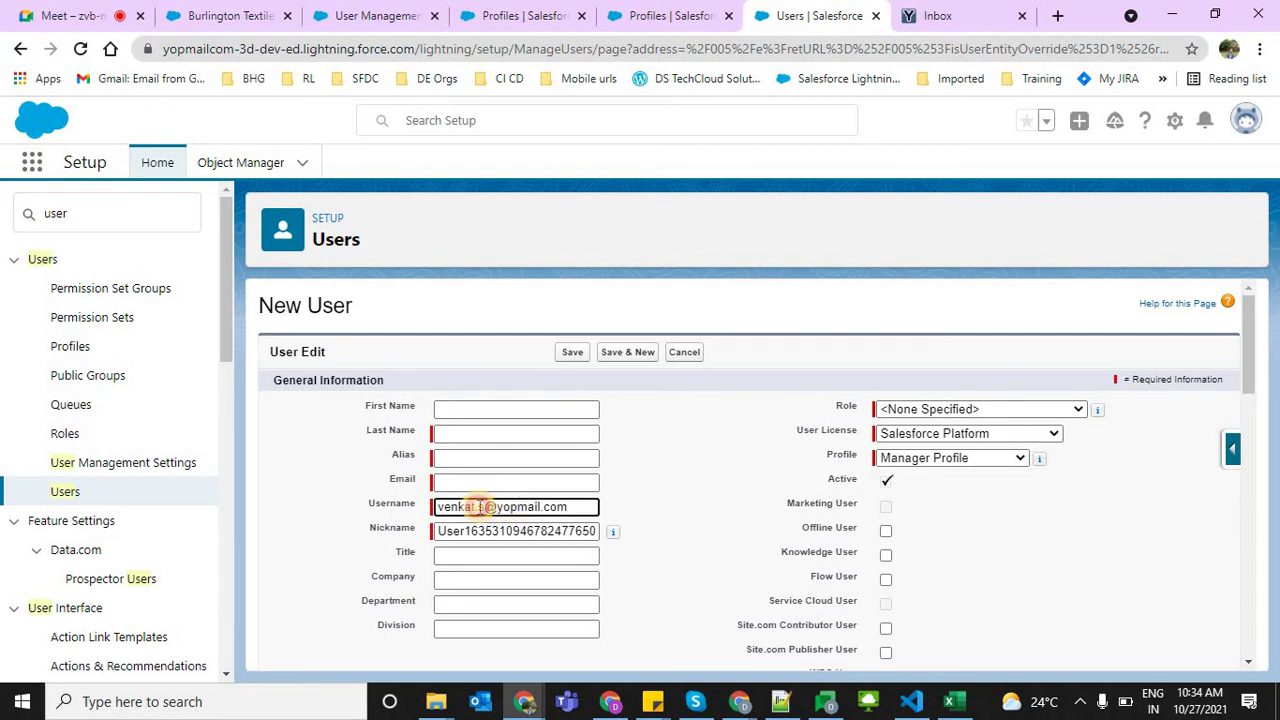
left_click_drag(484, 507, 420, 517)
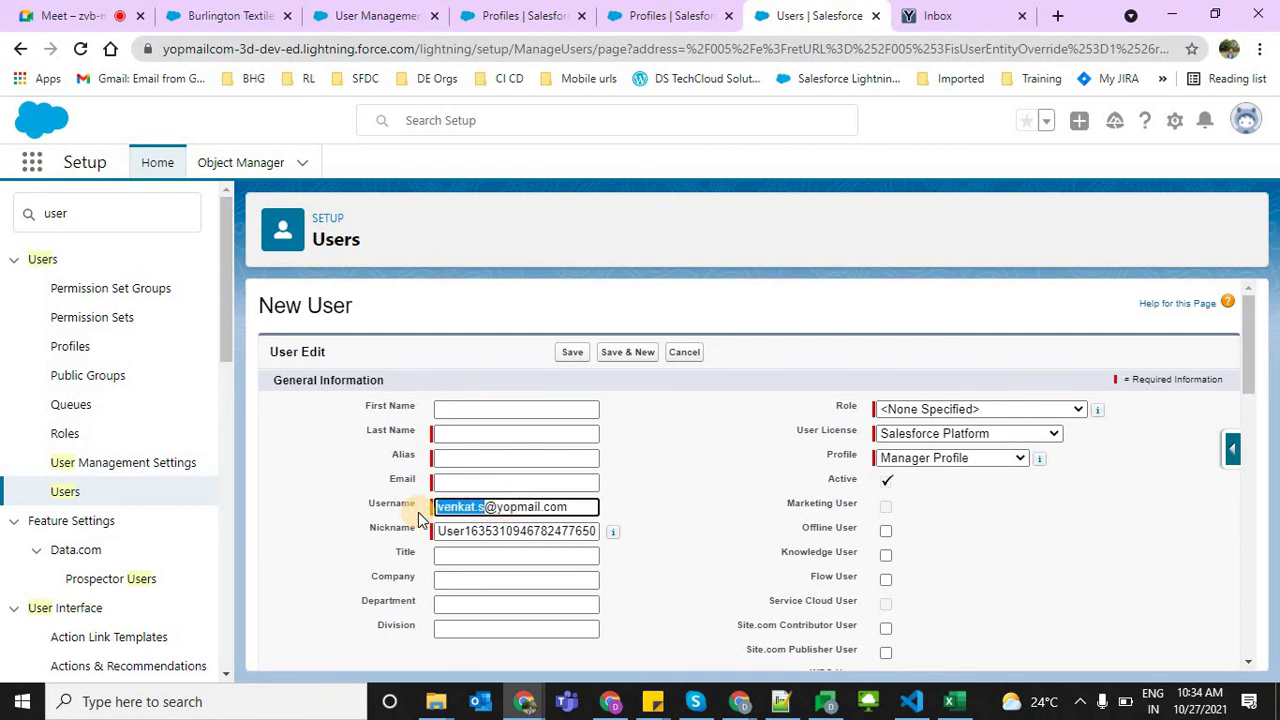
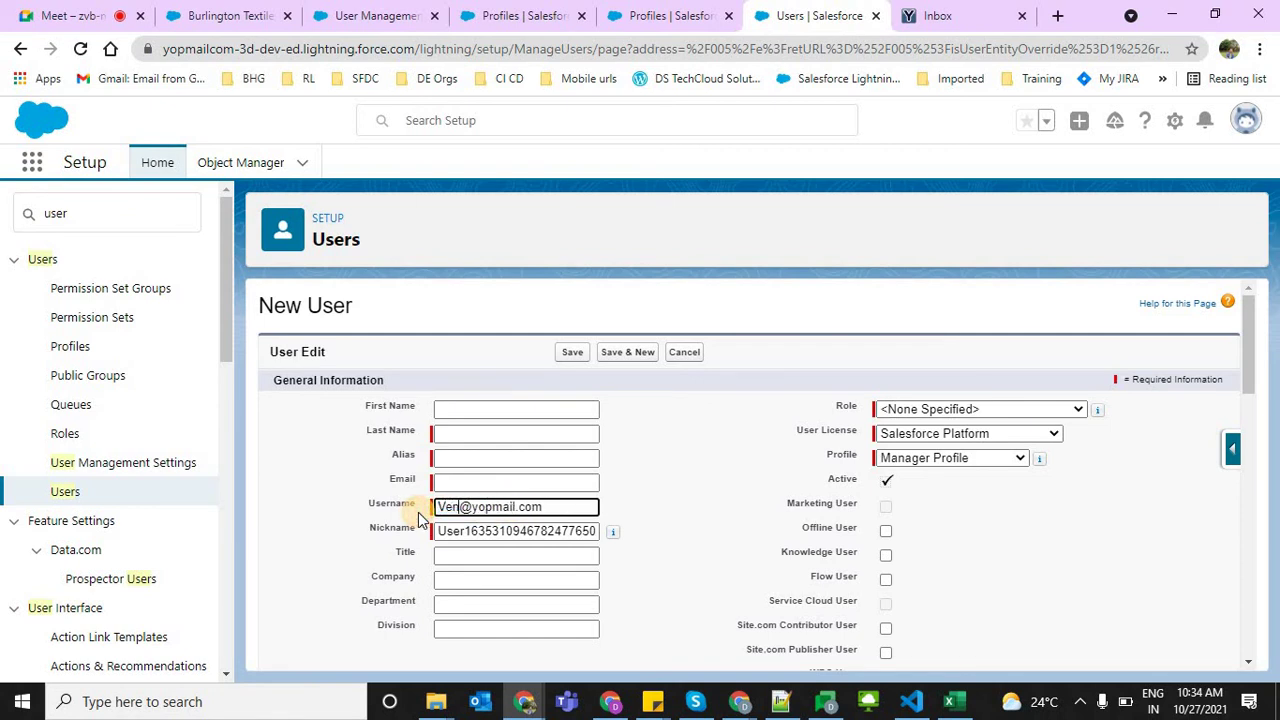
Enter the user's name as Last Name and copy the username address into Email
left_click(471, 430)
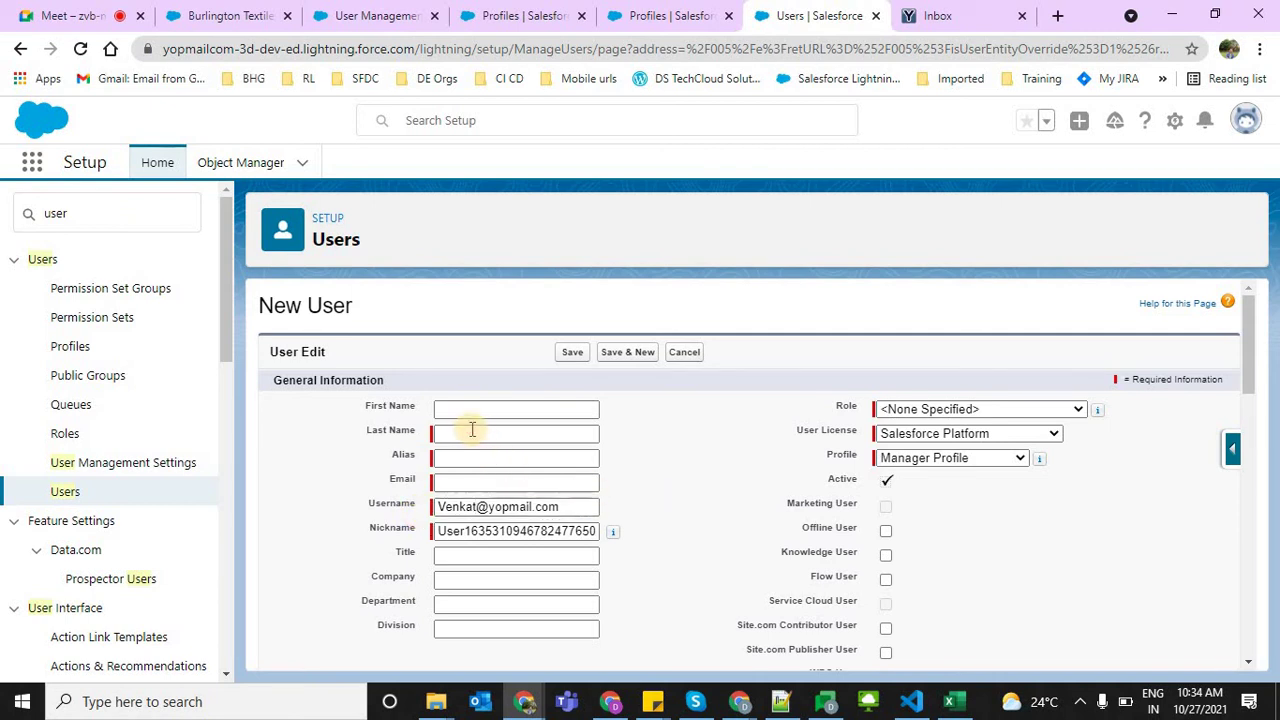
type("Venkat")
key("Tab")
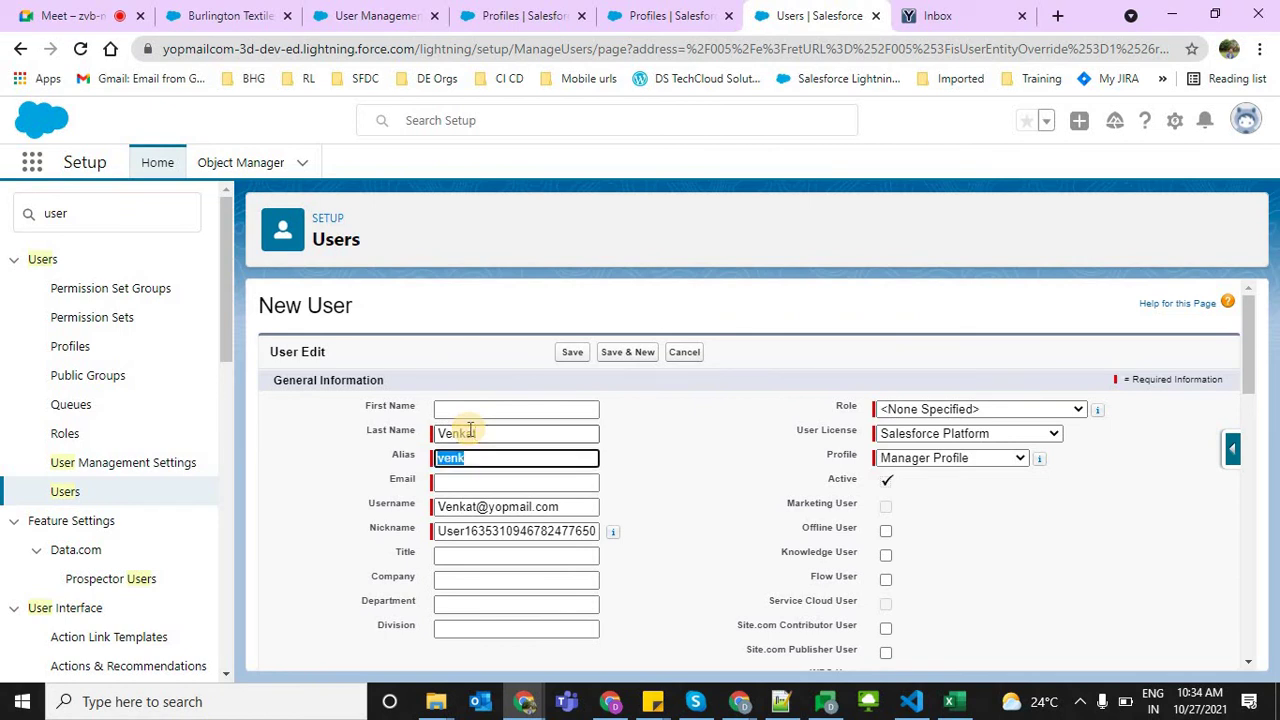
key("Tab")
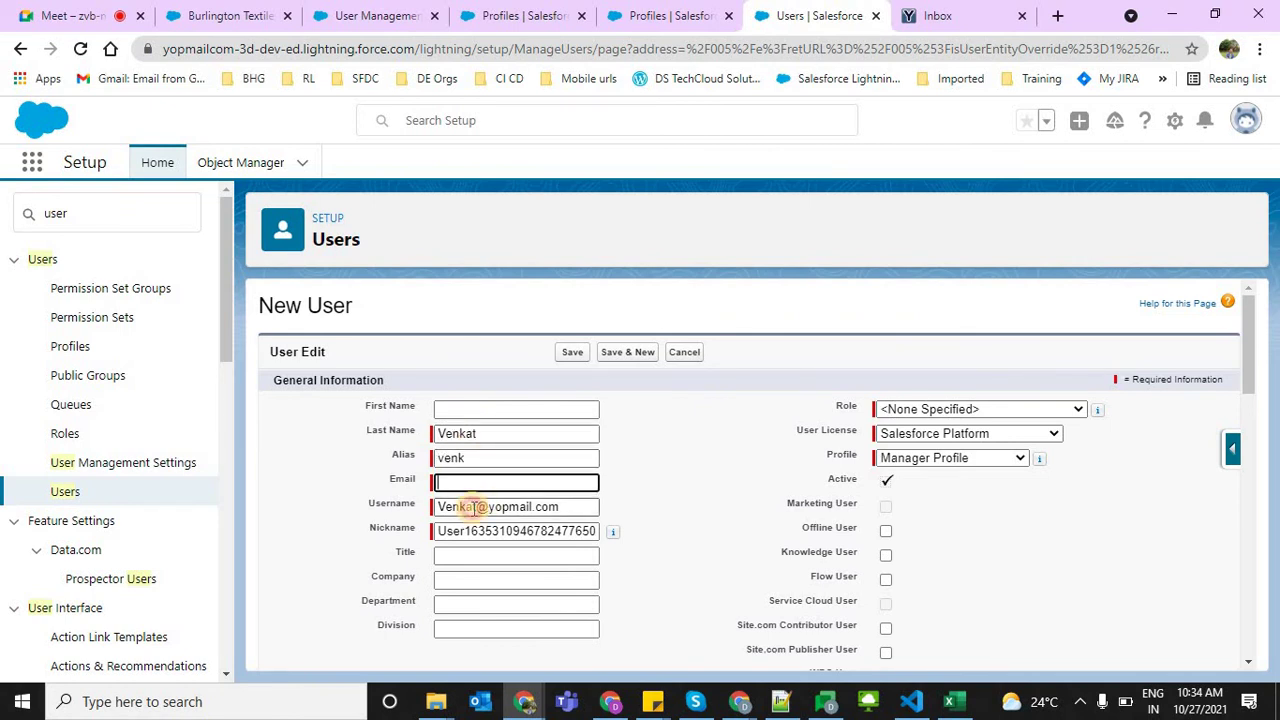
double_click(471, 506)
left_click(484, 484)
double_click(507, 507)
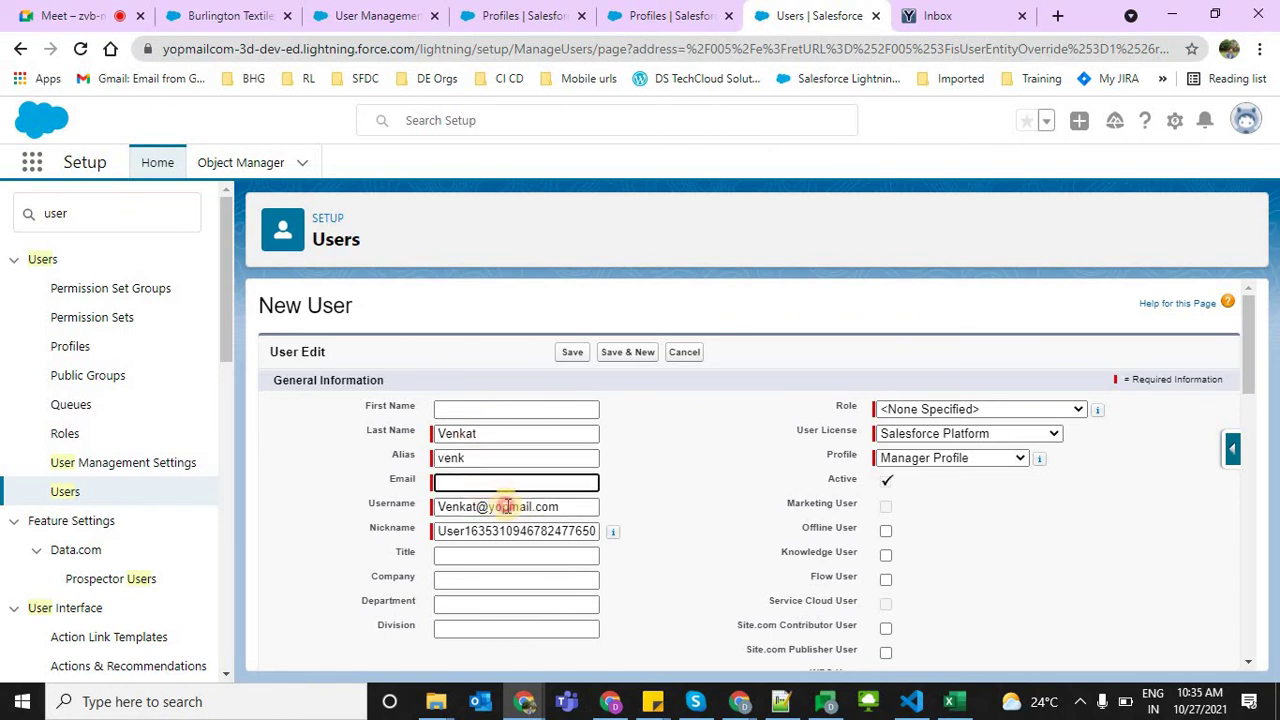
triple_click(507, 507)
key("ctrl+c")
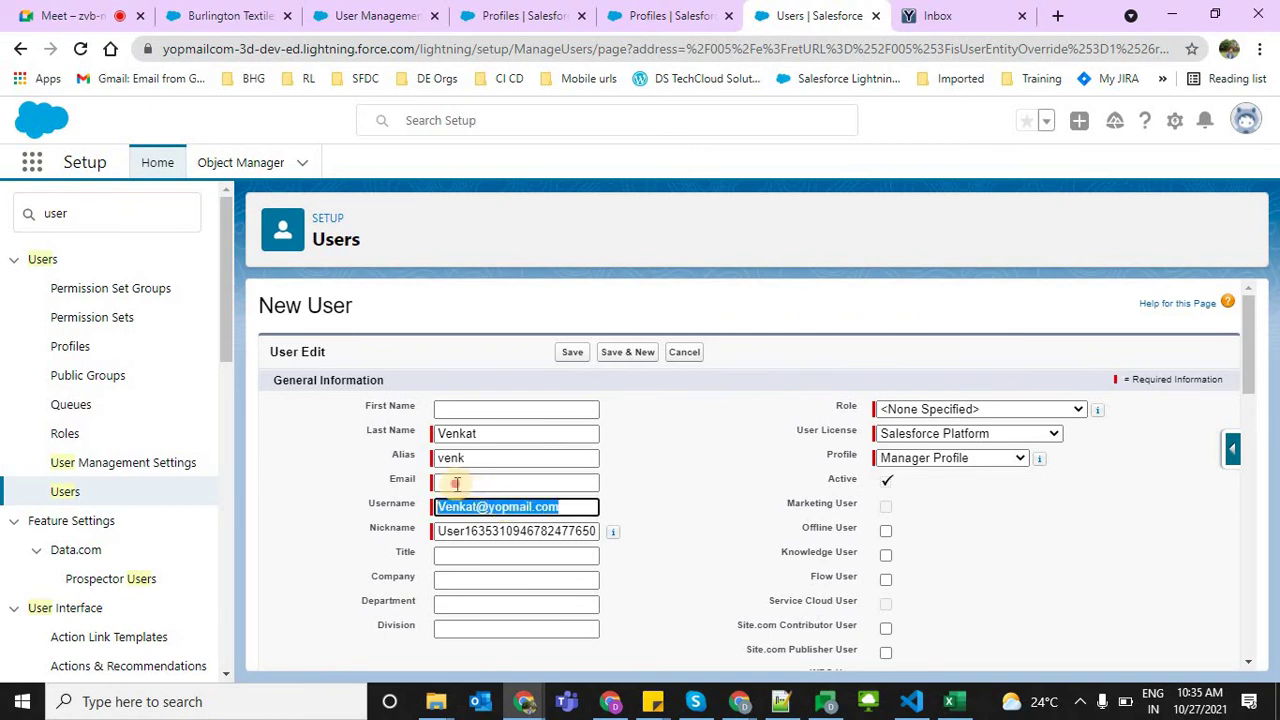
left_click(486, 482)
key("ctrl+v")
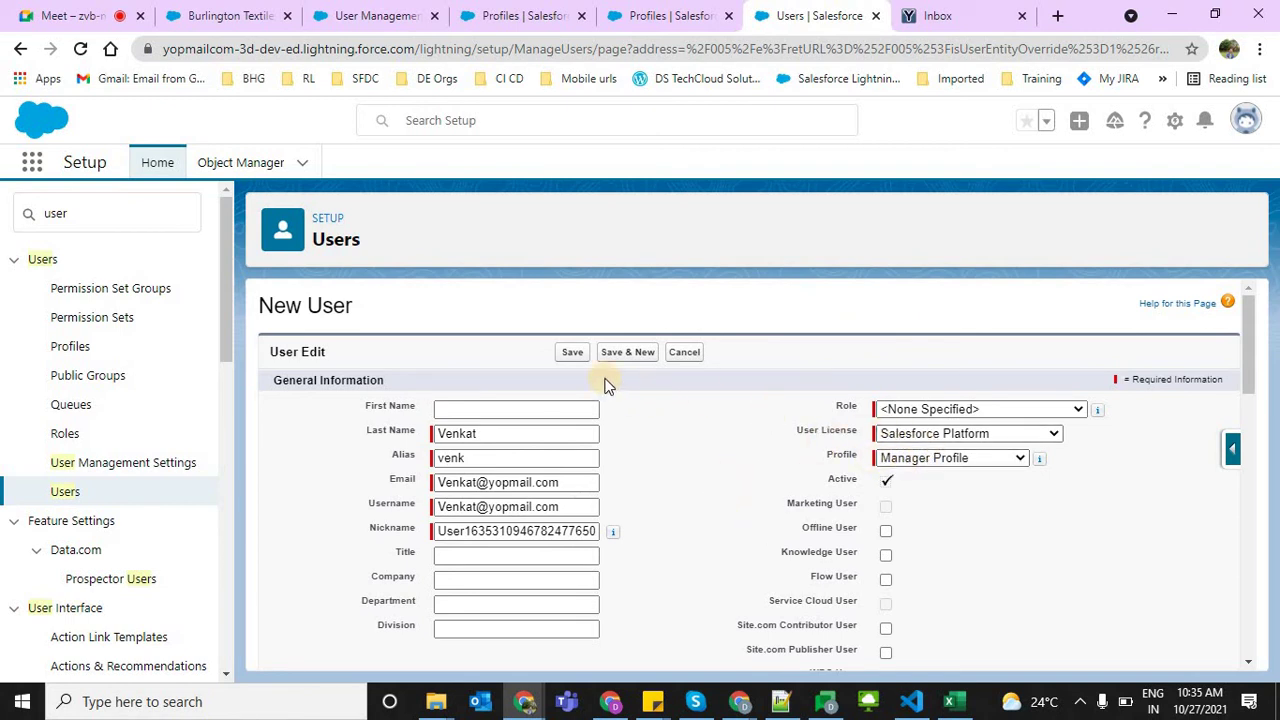
triple_click(508, 506)
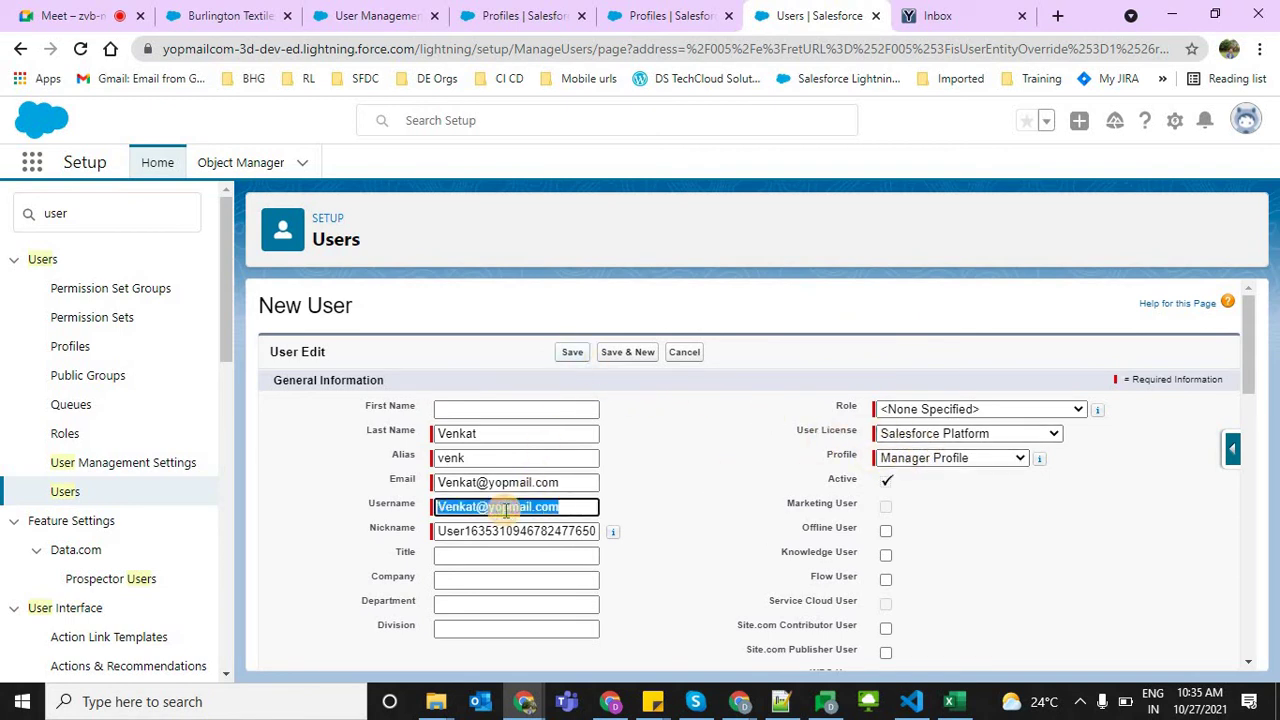
Save the new user and open its YOPmail inbox by pasting the address
left_click(570, 352)
left_click(925, 12)
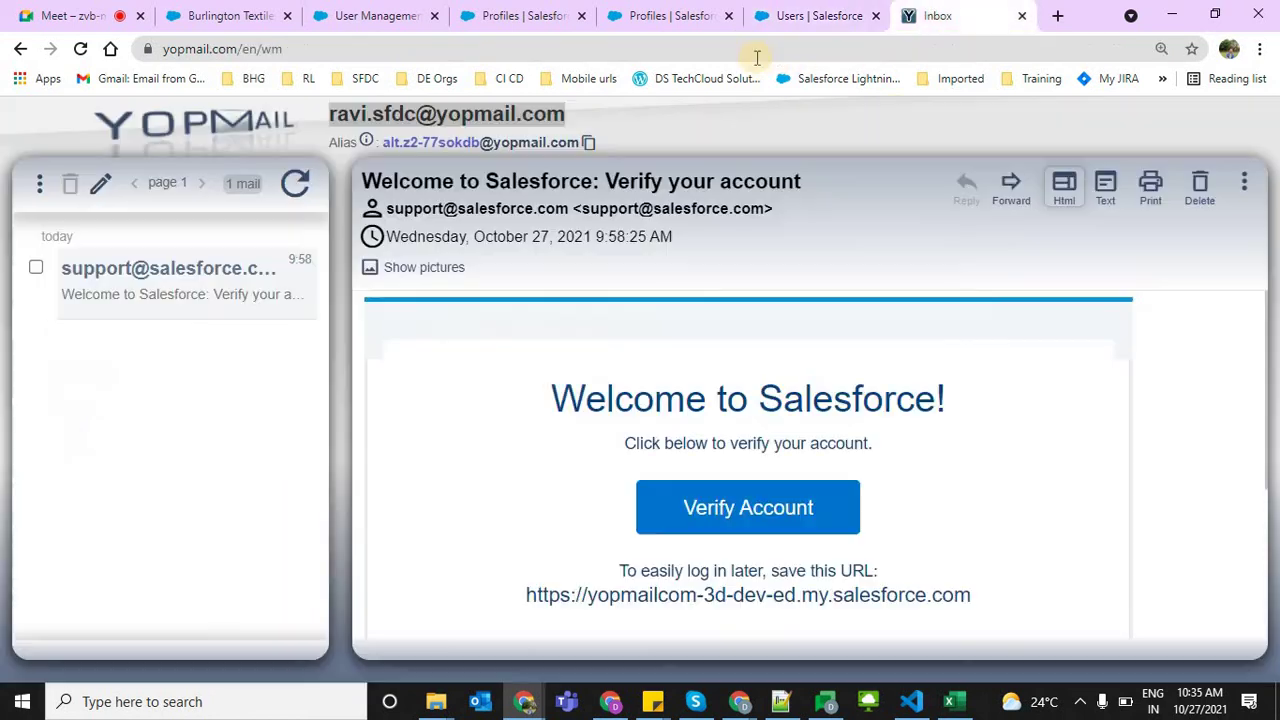
left_click(751, 50)
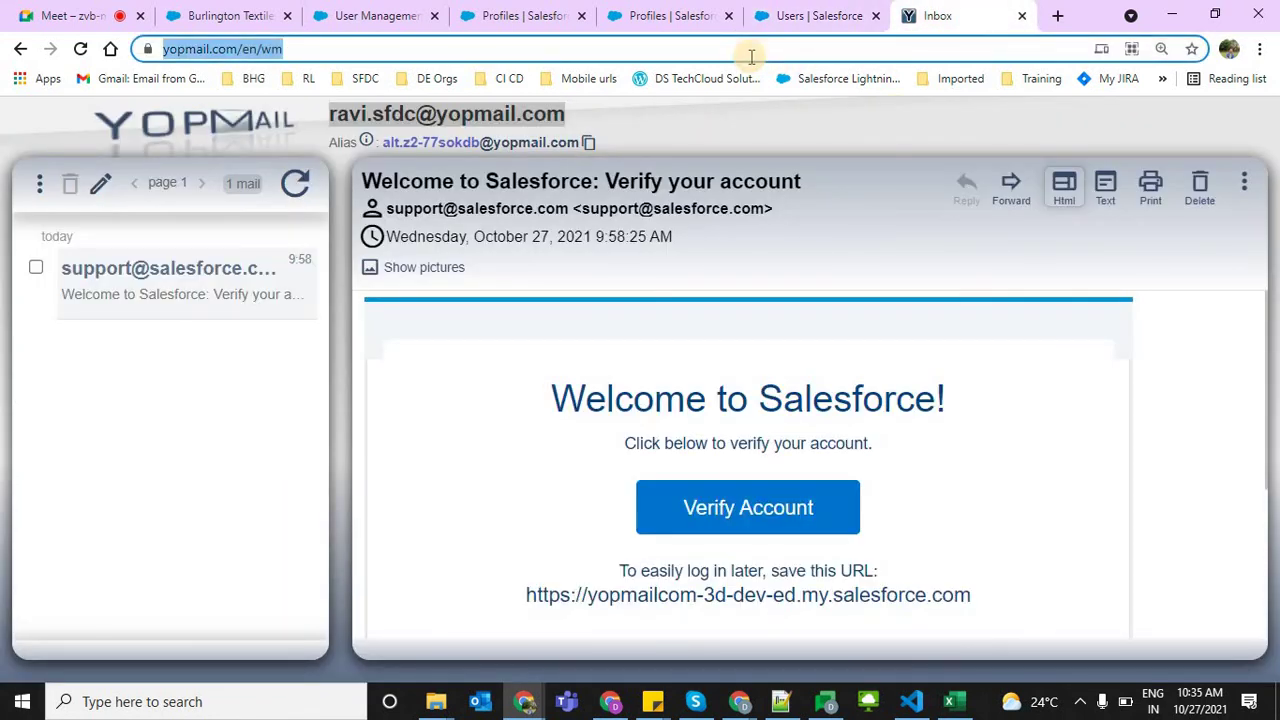
type("y")
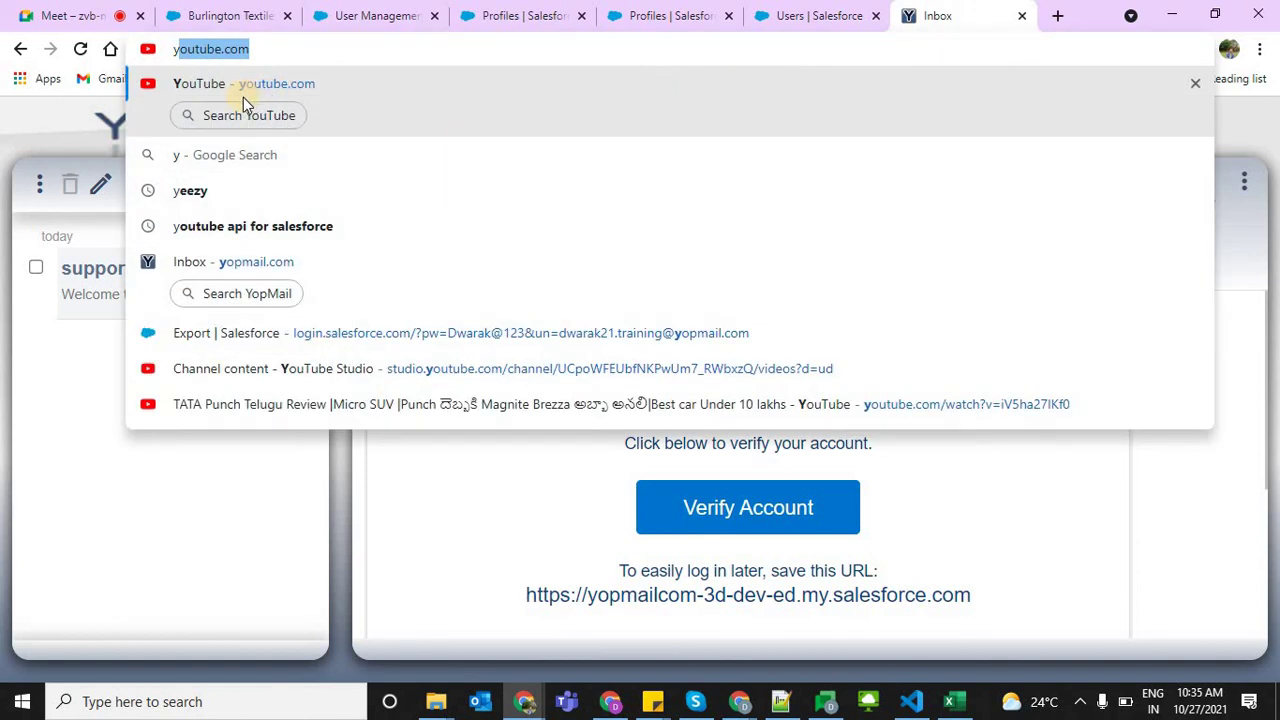
type("opm")
key("Return")
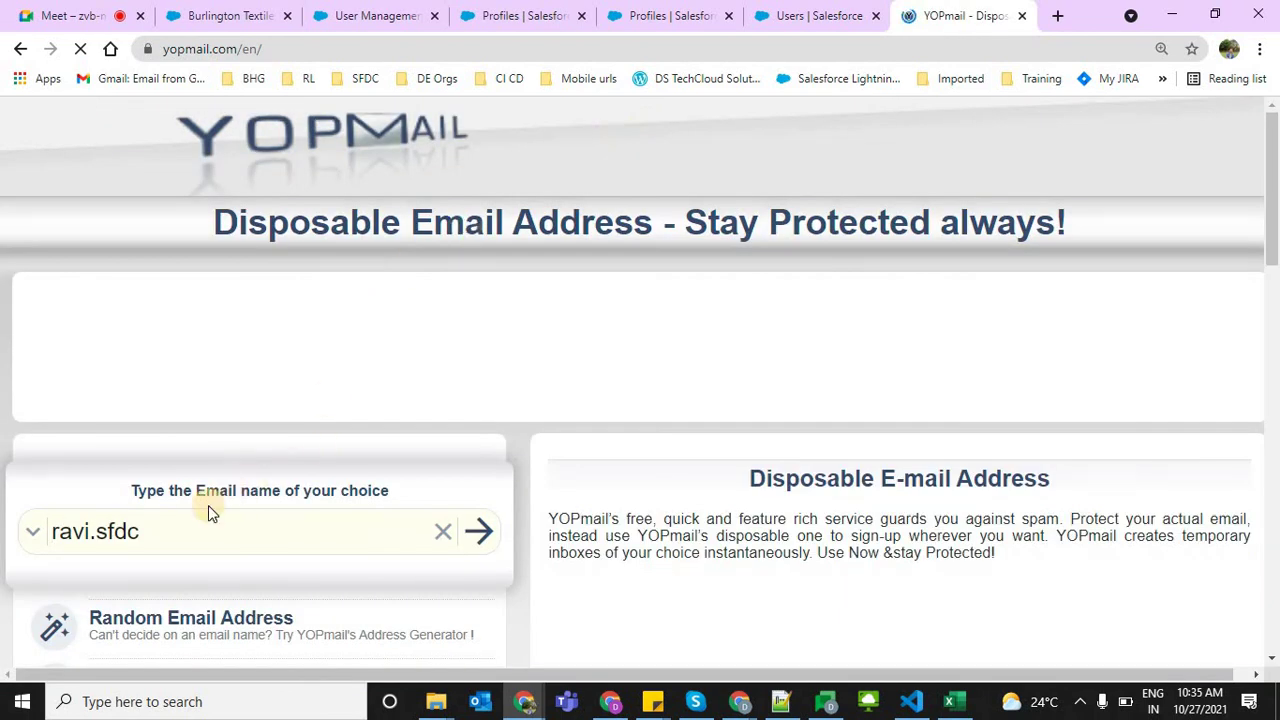
left_click(196, 511)
key("ctrl+shift+Left")
key("ctrl+shift+Left")
key("ctrl+shift+Left")
key("ctrl+v")
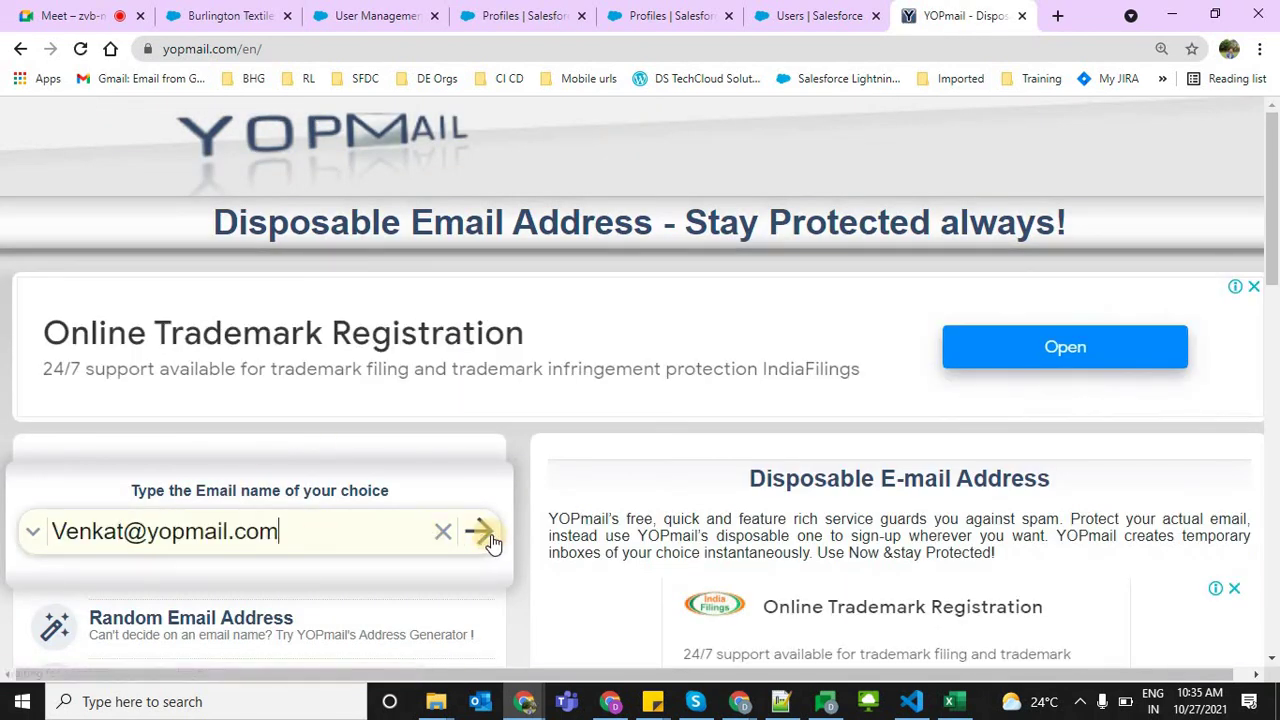
left_click(481, 540)
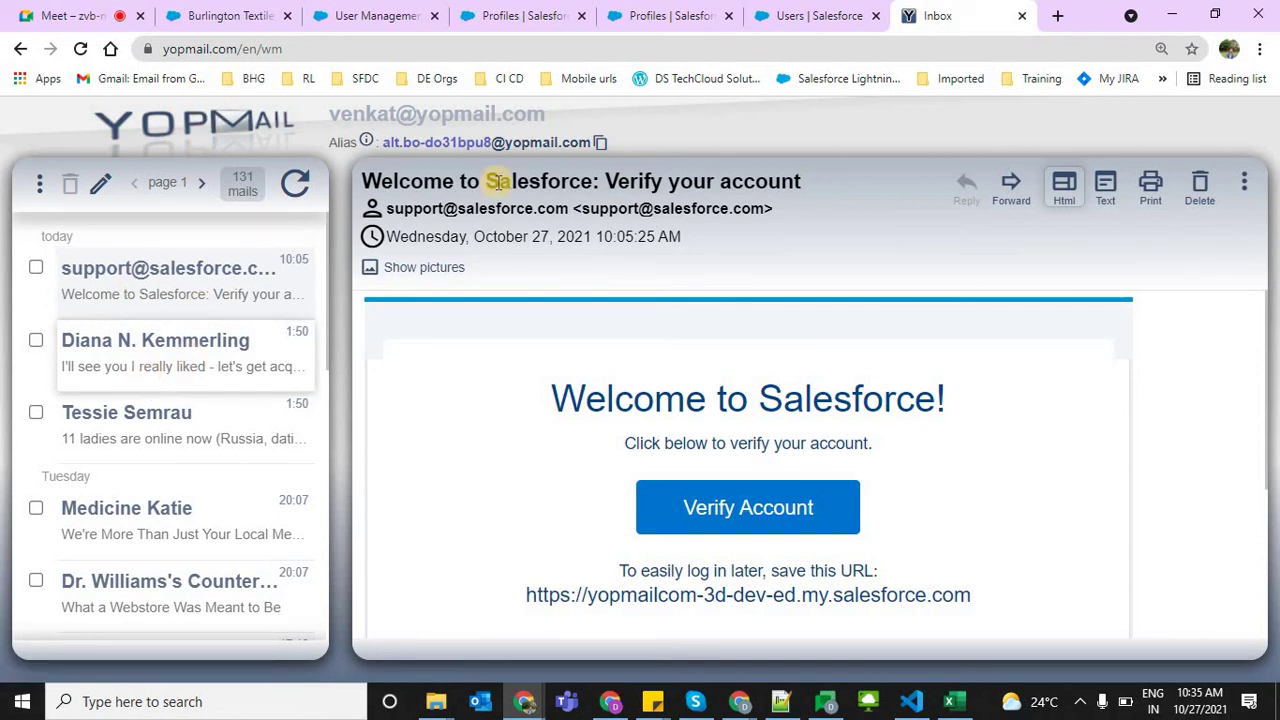
Check the saved user's details, then click Verify Account in the Salesforce email
left_click(800, 12)
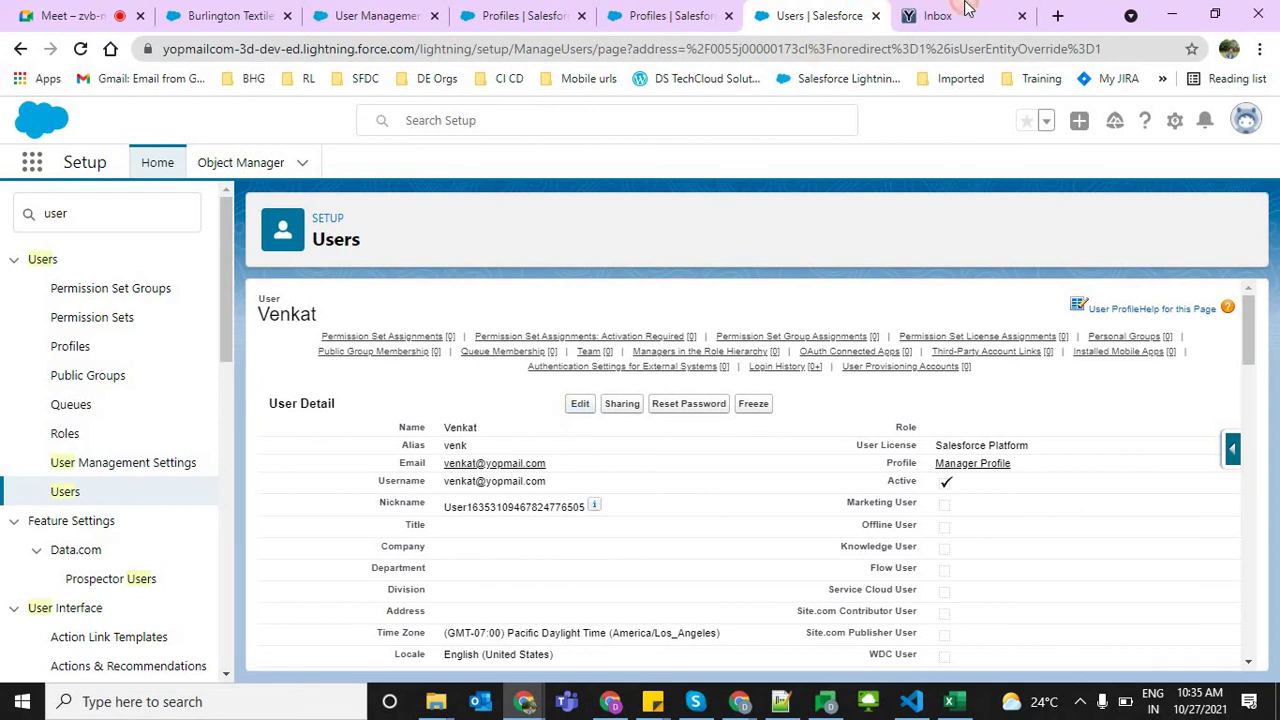
key("ctrl+Tab")
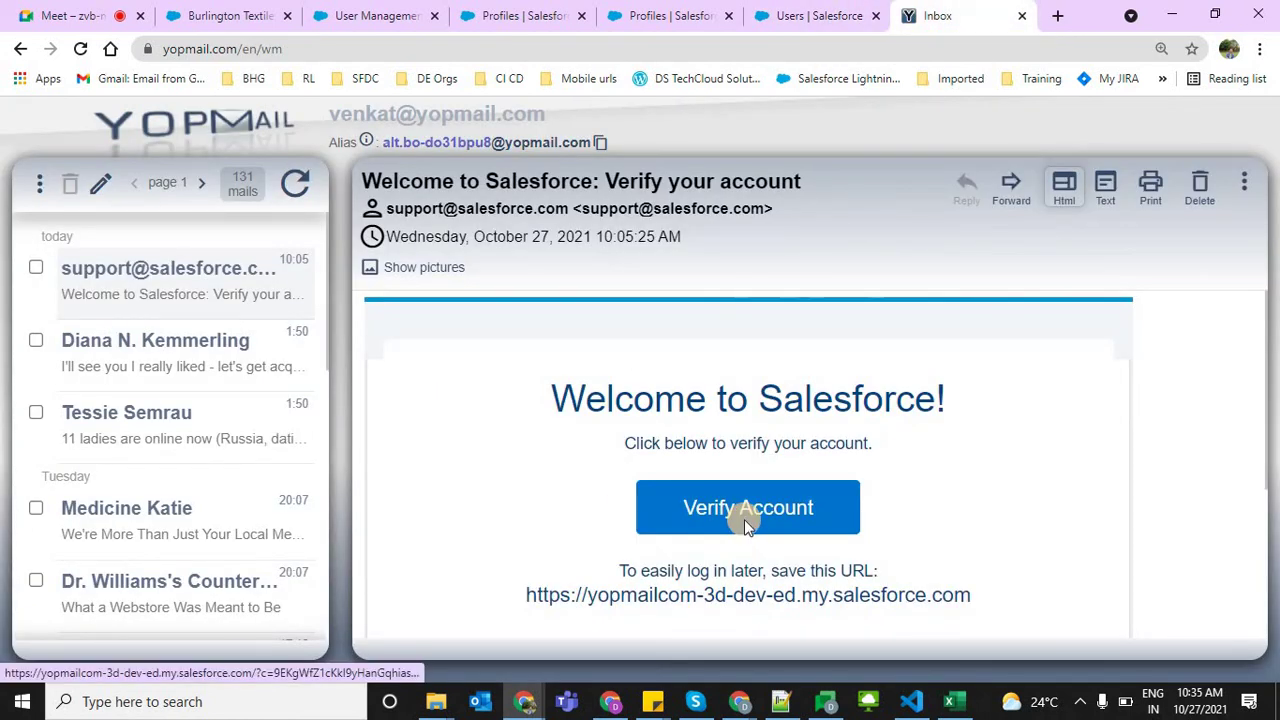
left_click(744, 519)
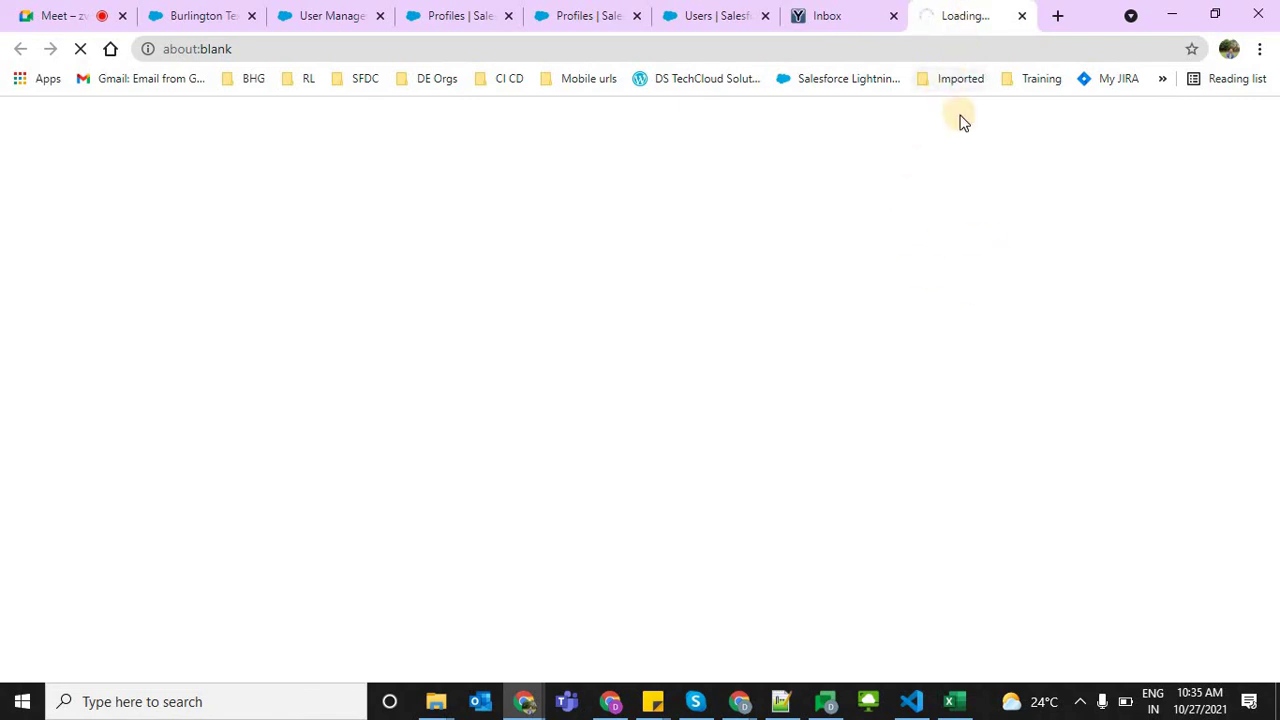
left_click(490, 22)
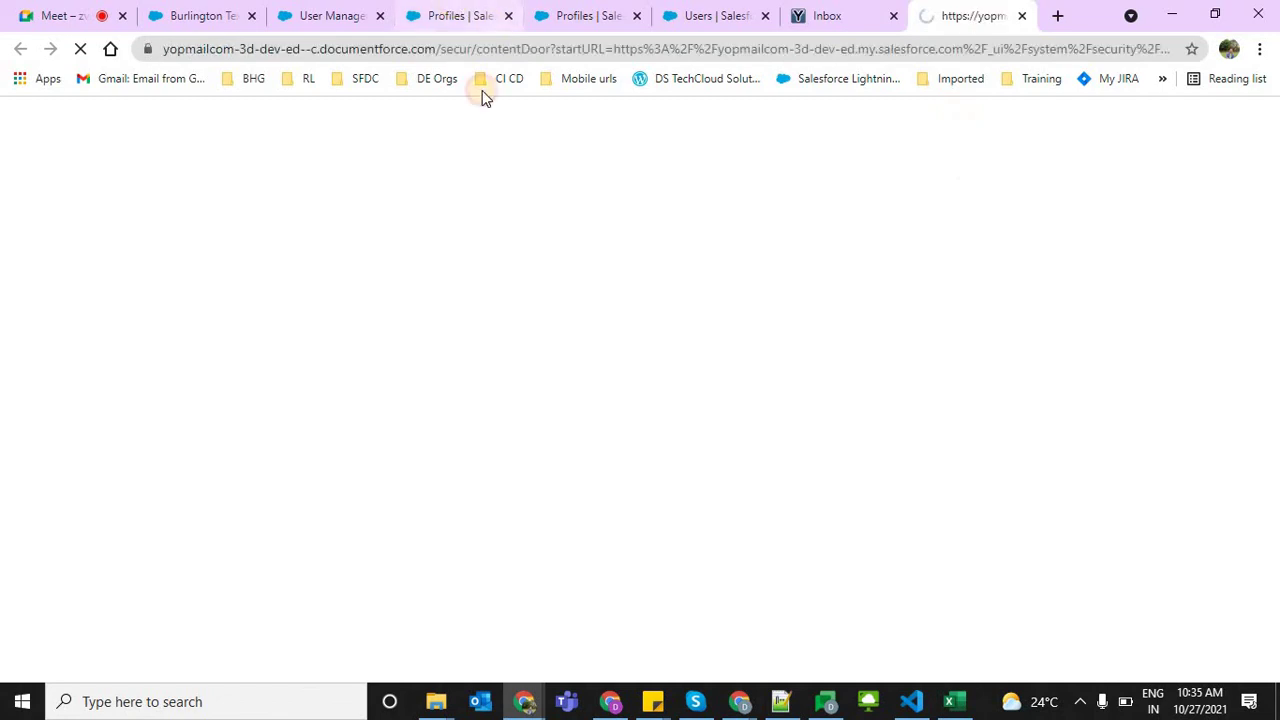
Enter a new password, its confirmation and a security answer, and submit the change
left_click(950, 15)
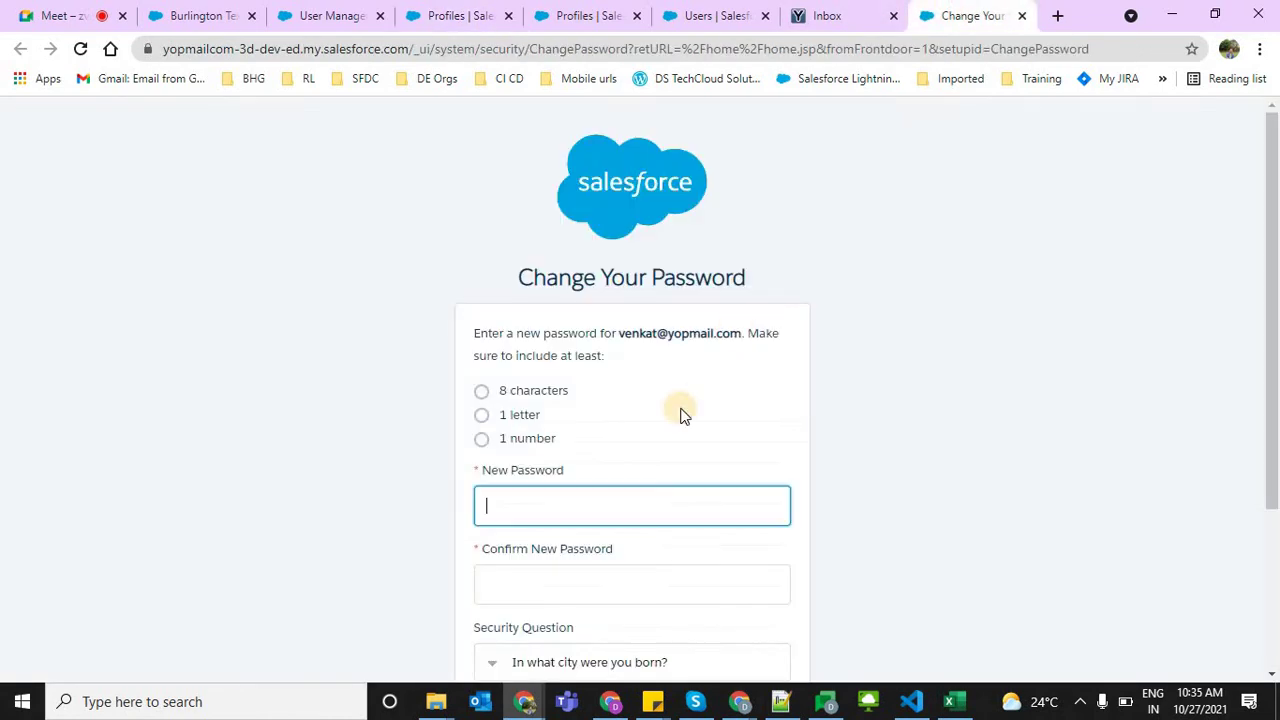
left_click(613, 495)
type("V")
left_click(613, 495)
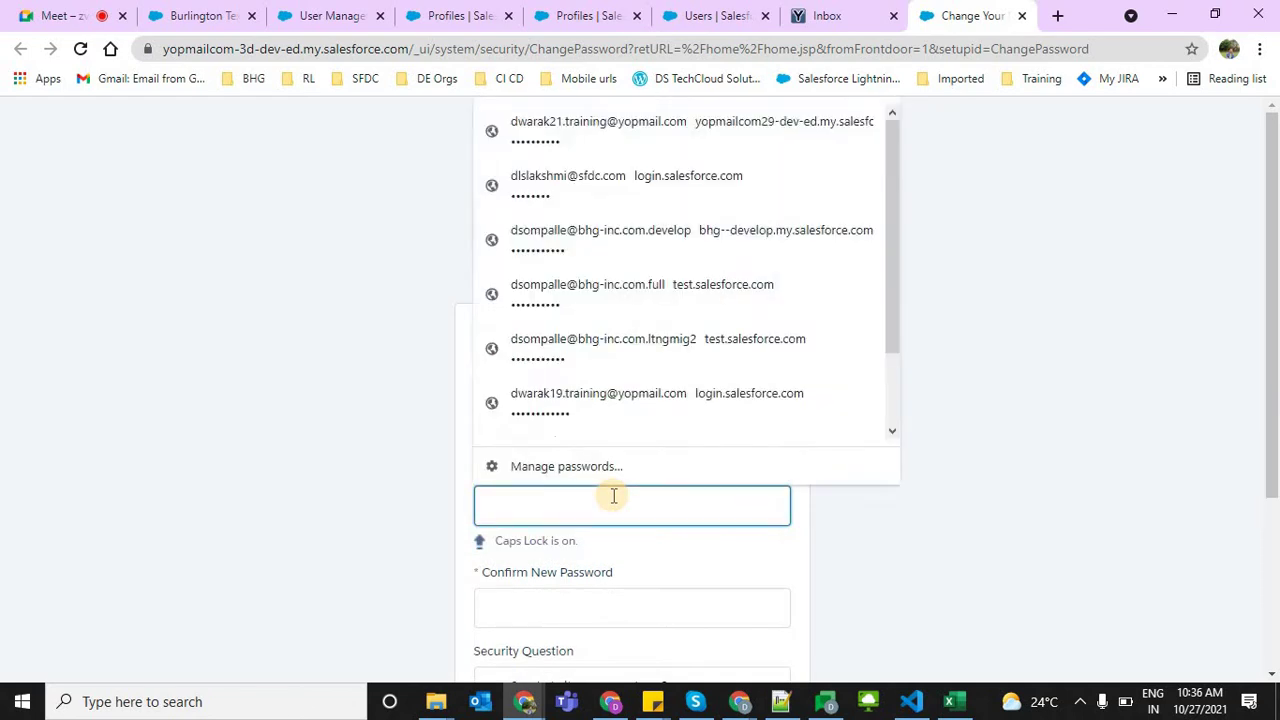
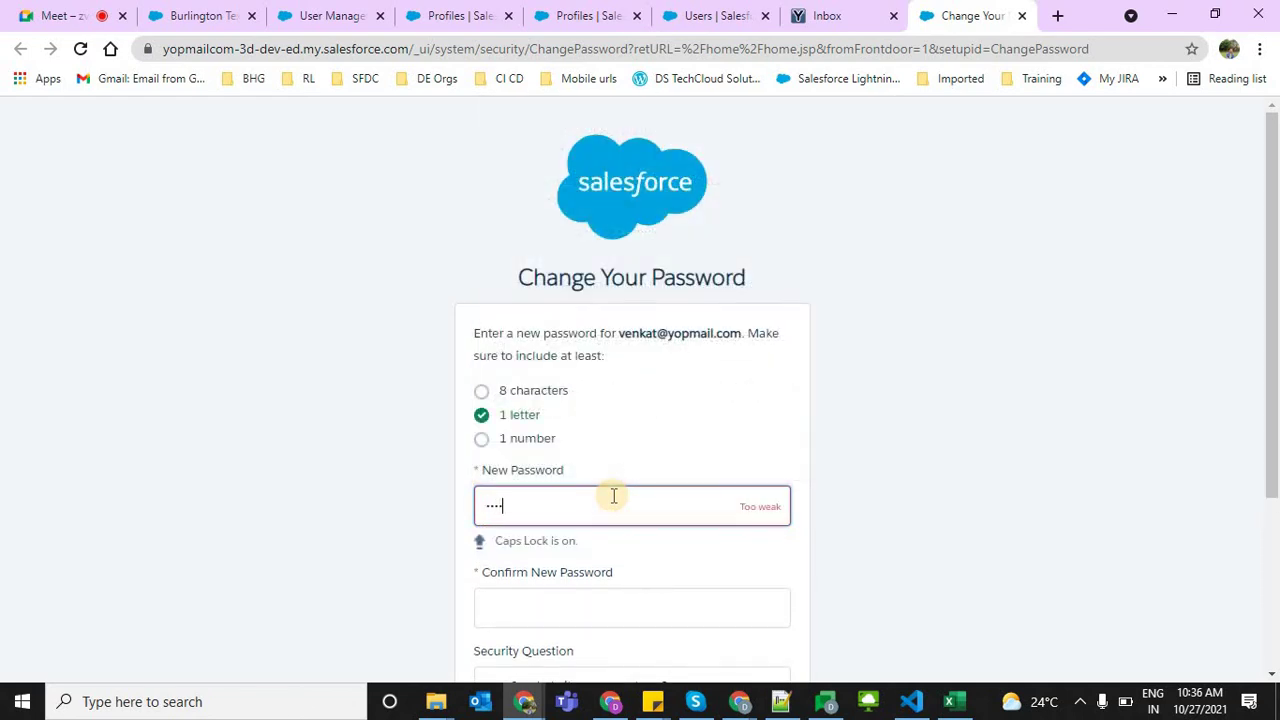
key("Tab")
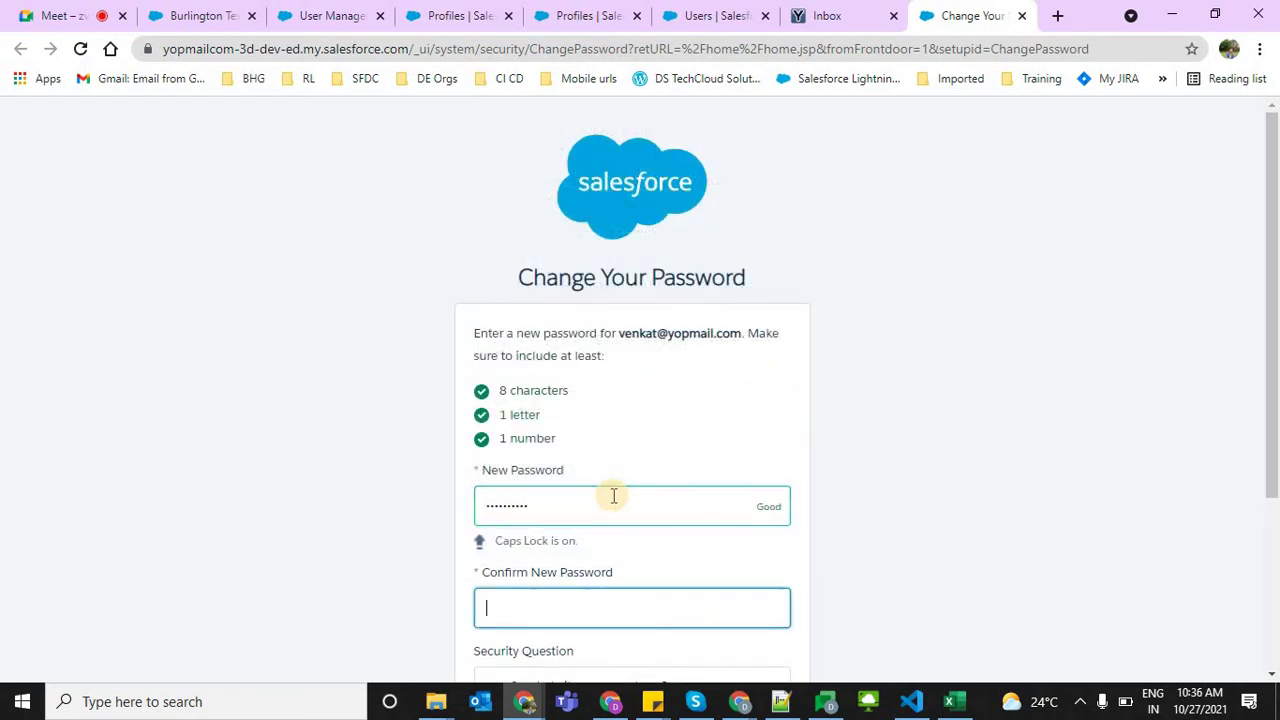
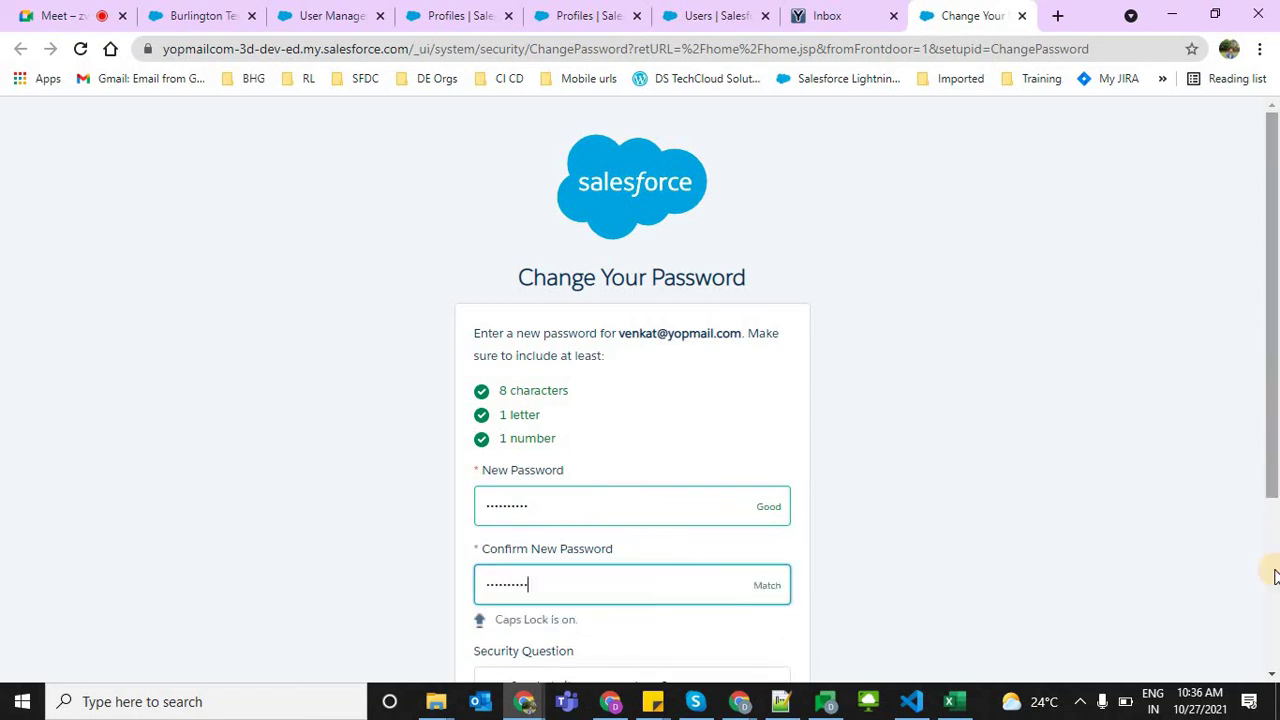
left_click(1270, 568)
left_click(538, 516)
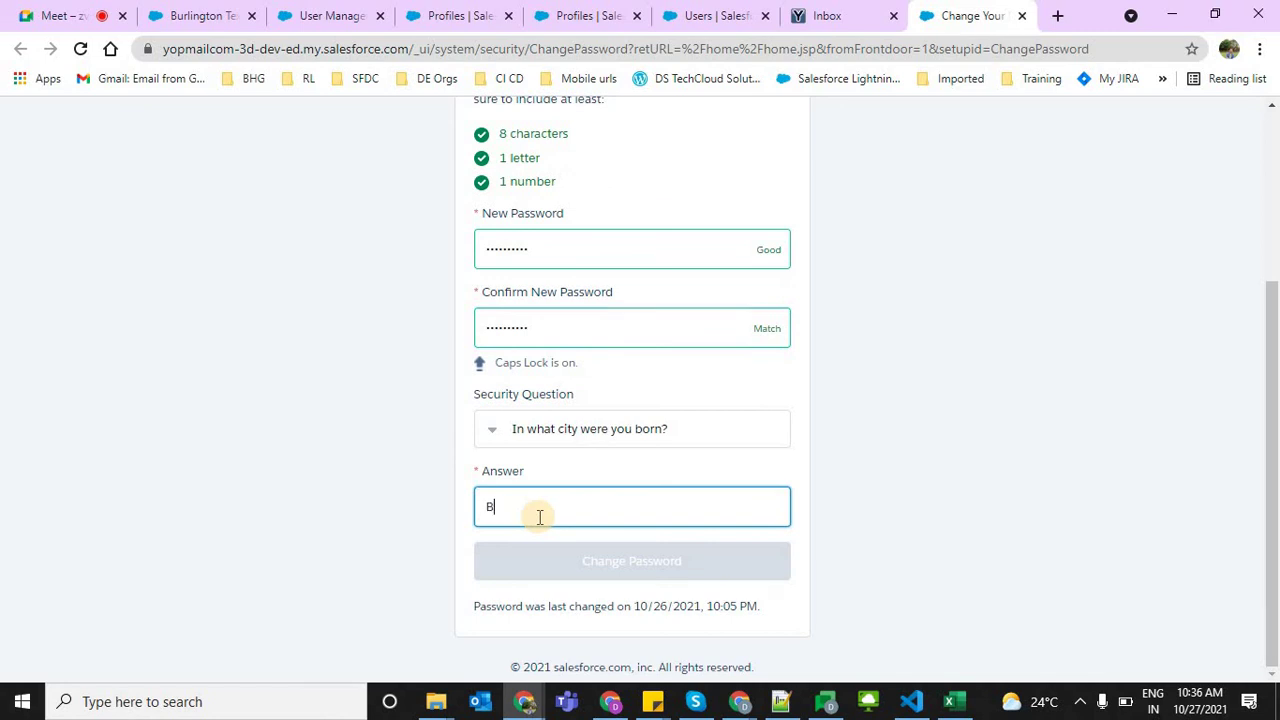
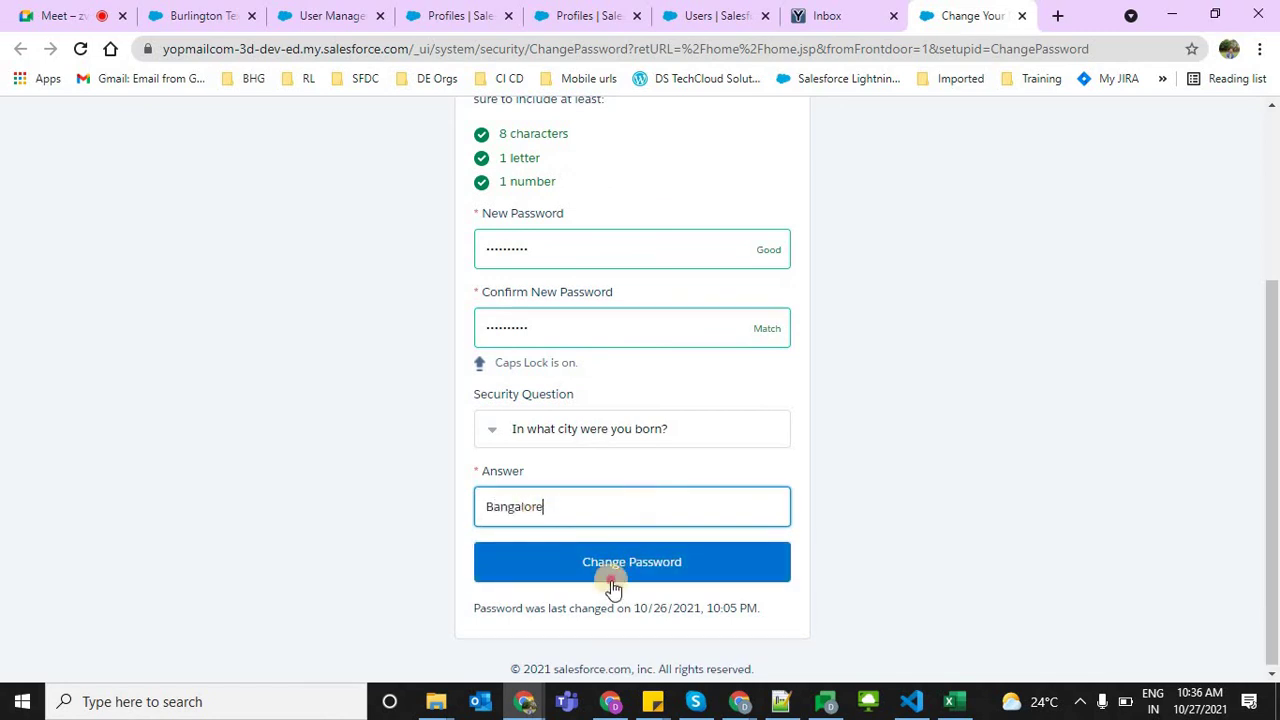
left_click(608, 572)
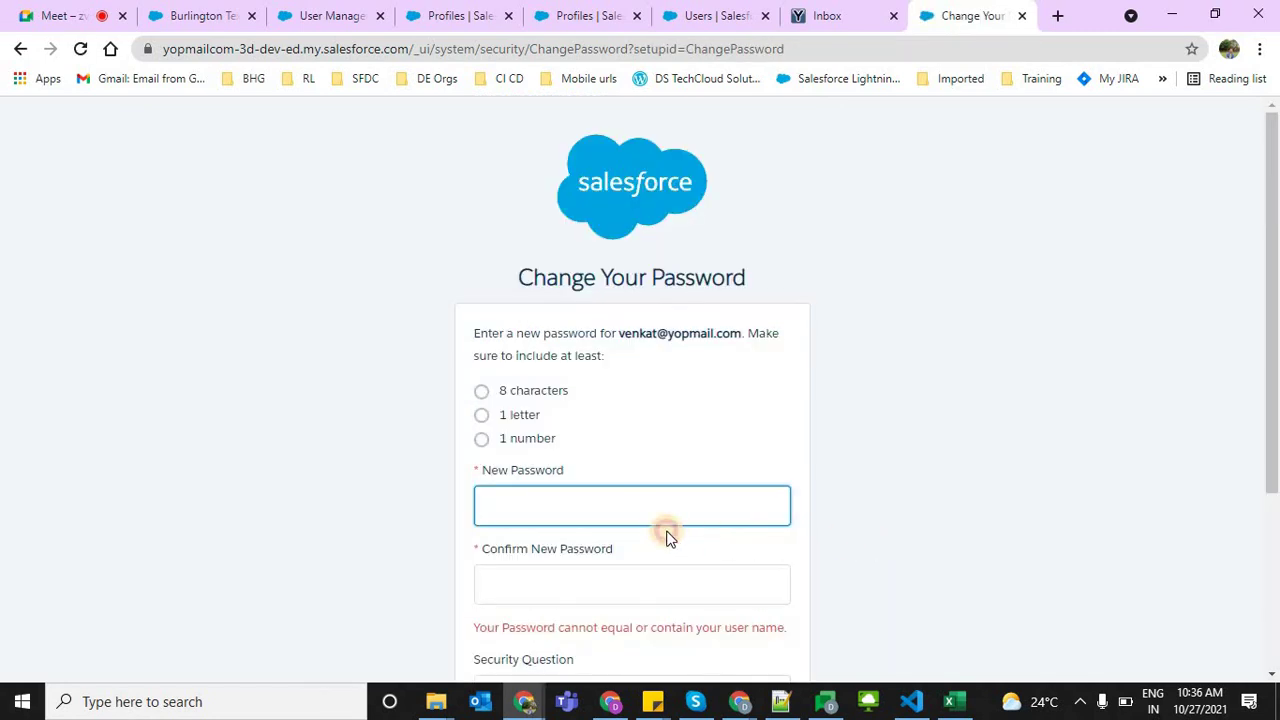
After the username-in-password error, start typing a different new password
left_click(593, 506)
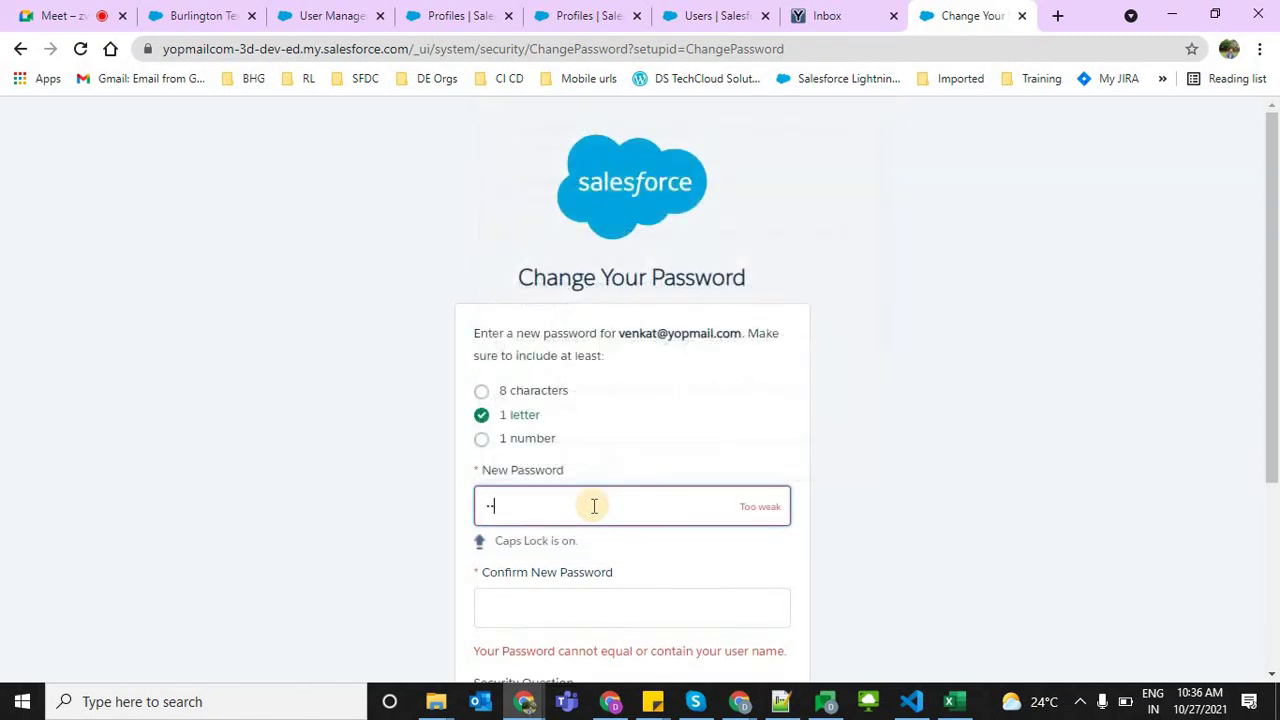
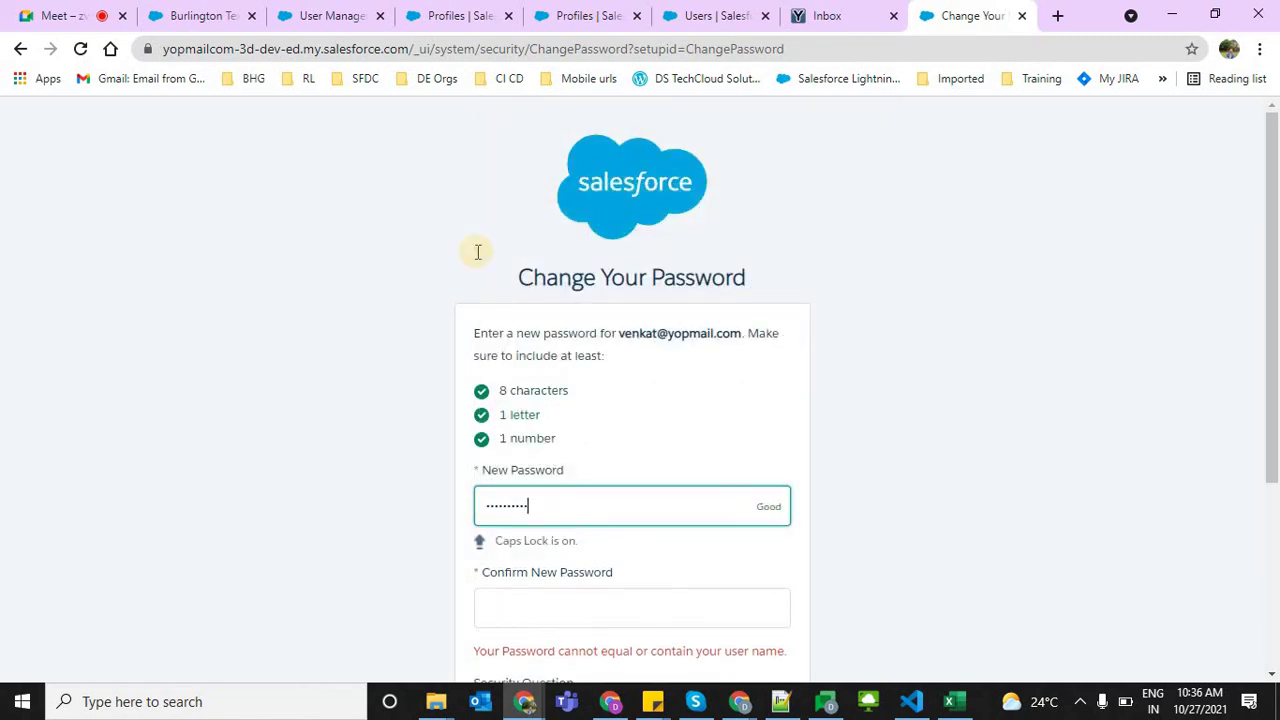
key("ctrl+1")
Stop presenting, toggle the mic, and share Your entire screen again, then return to Salesforce
left_click(632, 541)
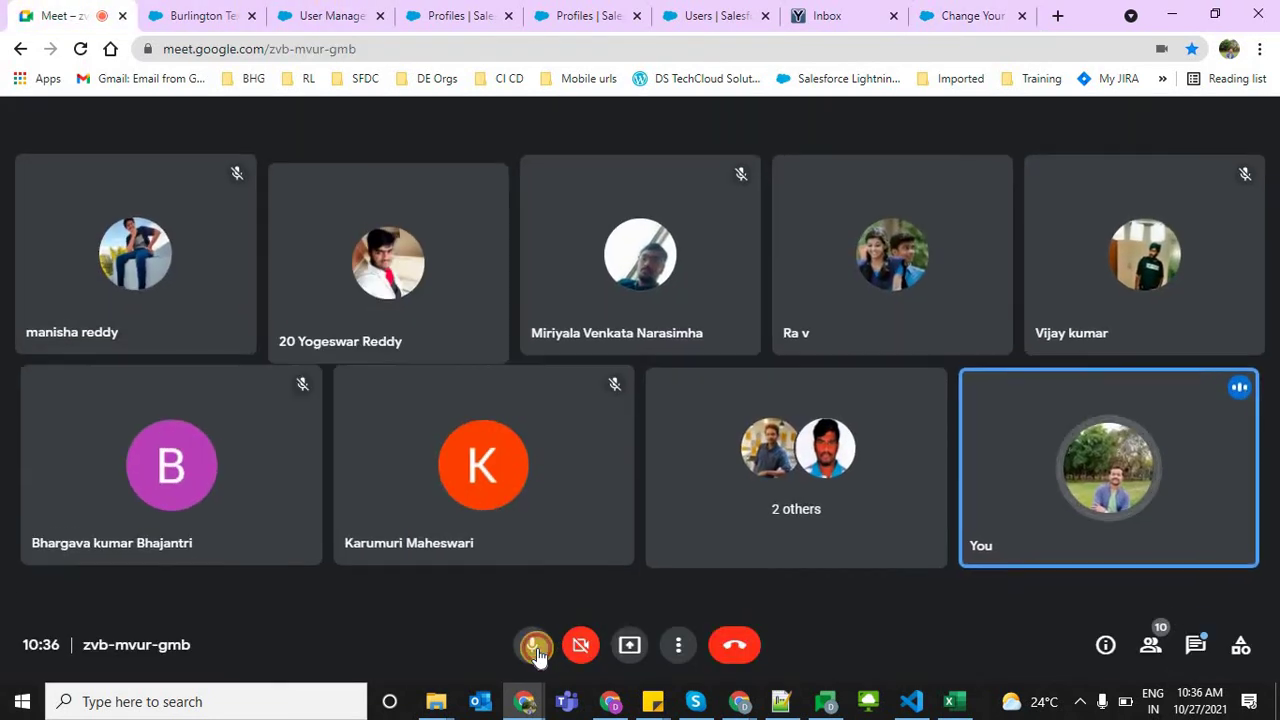
left_click(537, 650)
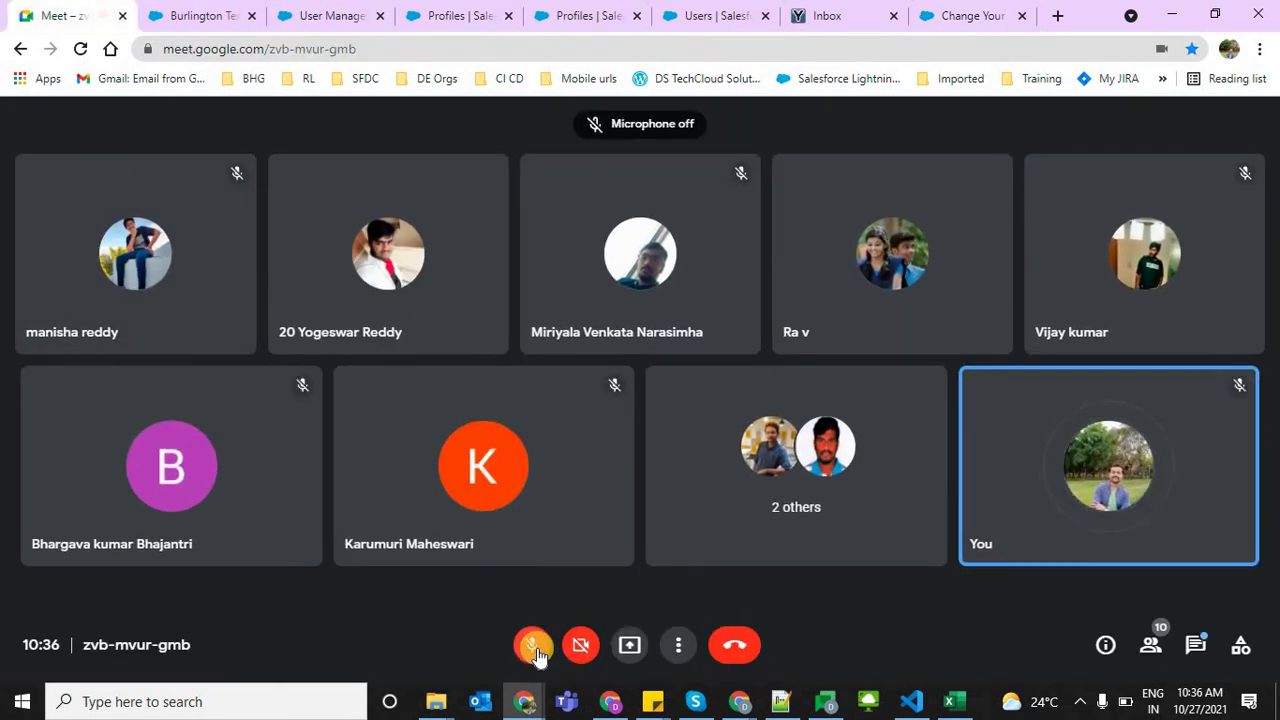
left_click(533, 645)
left_click(630, 645)
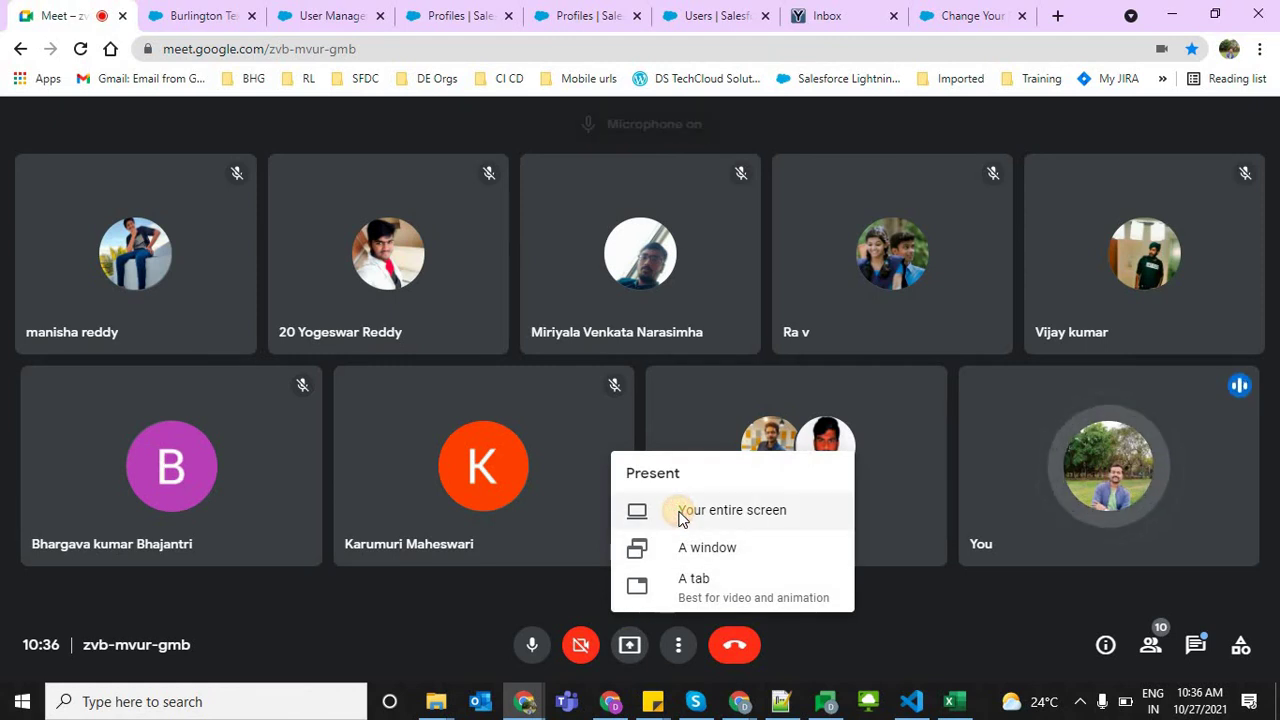
left_click(680, 512)
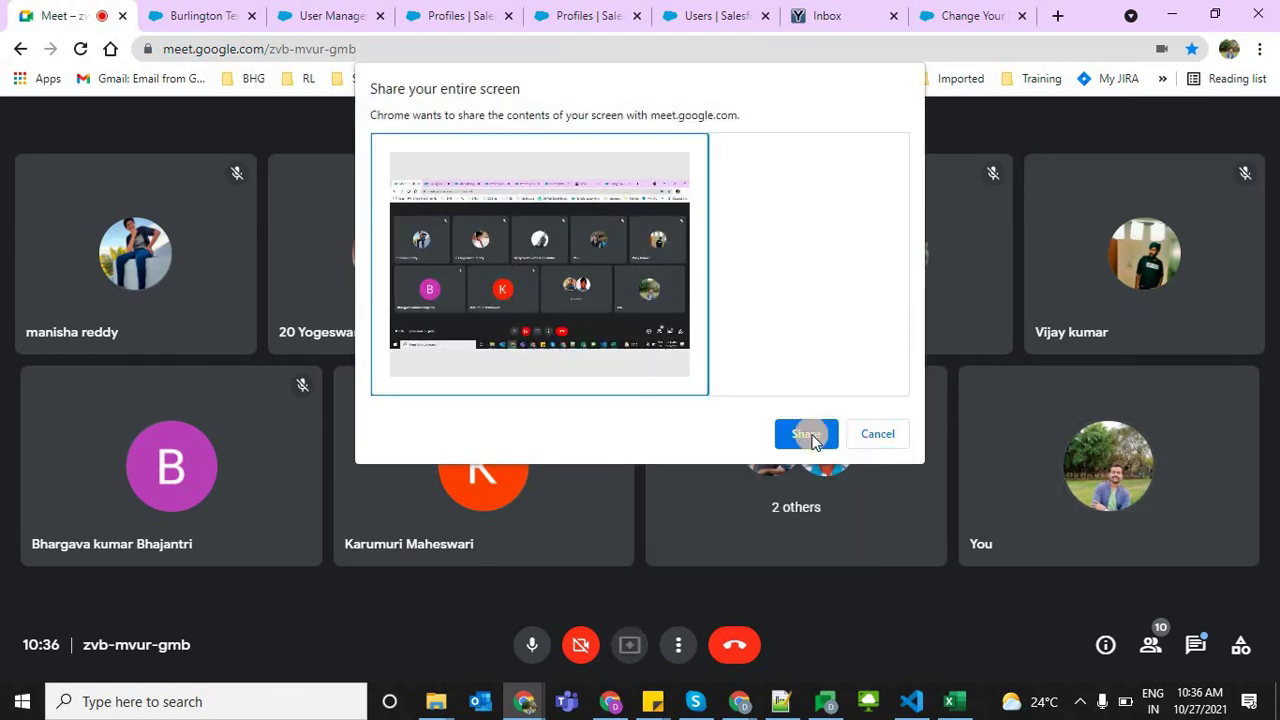
left_click(806, 434)
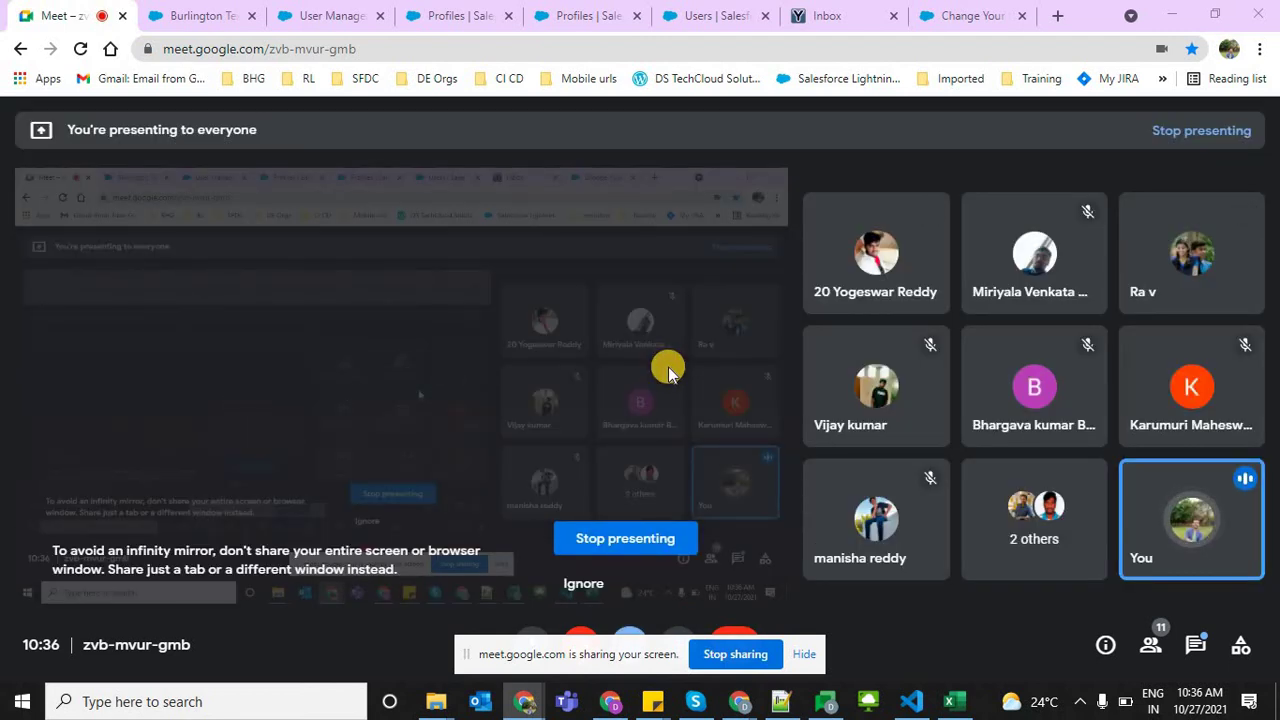
key("ctrl+9")
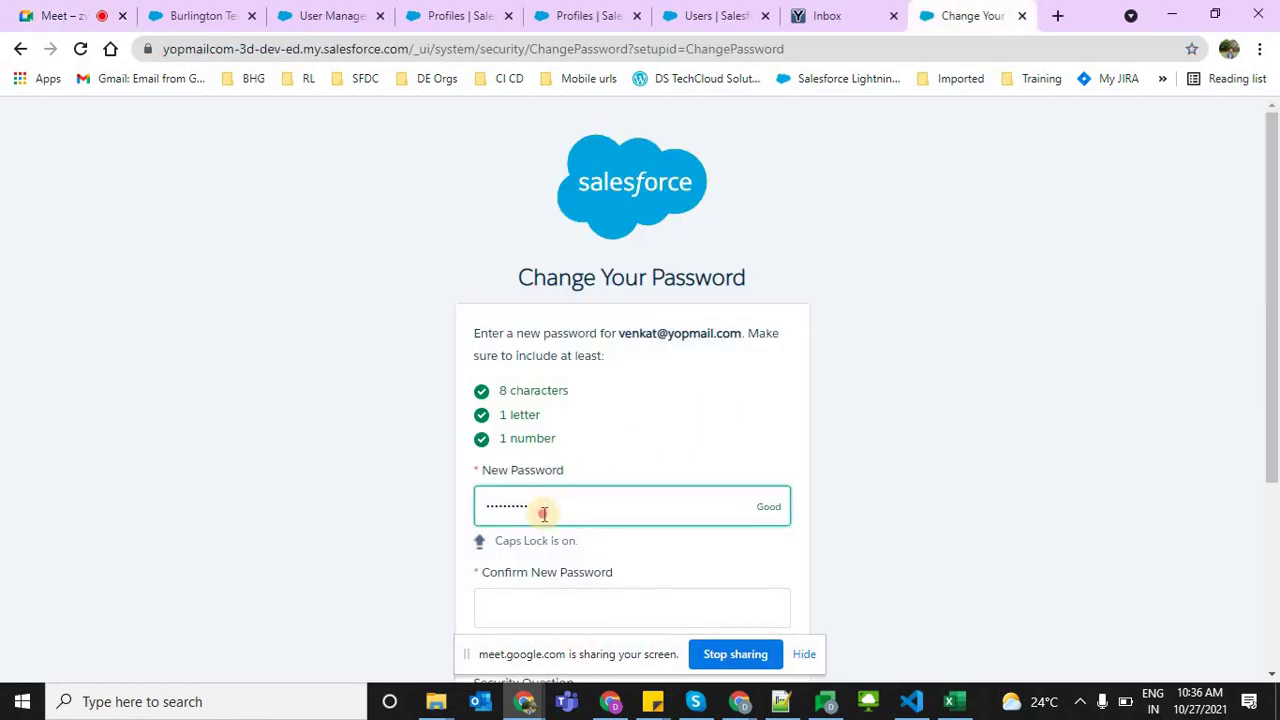
Replace the new password, confirm it, enter the birth-city security answer and submit
double_click(544, 513)
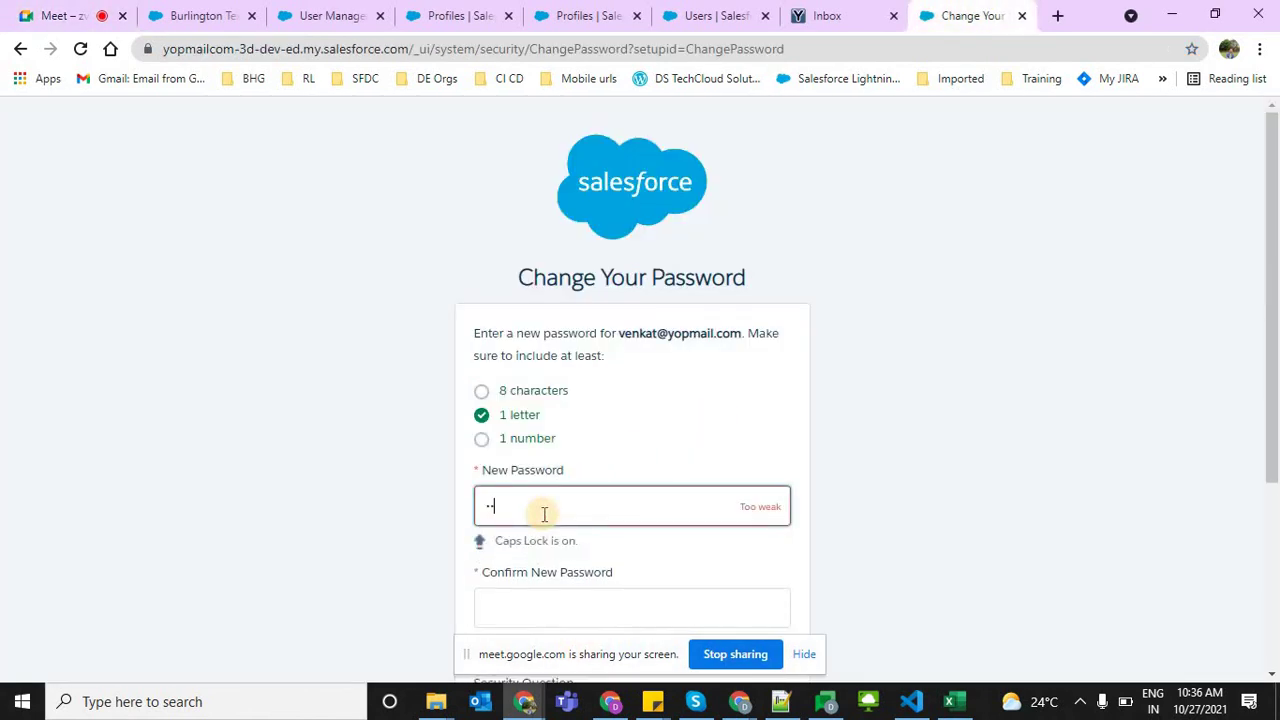
key("Tab")
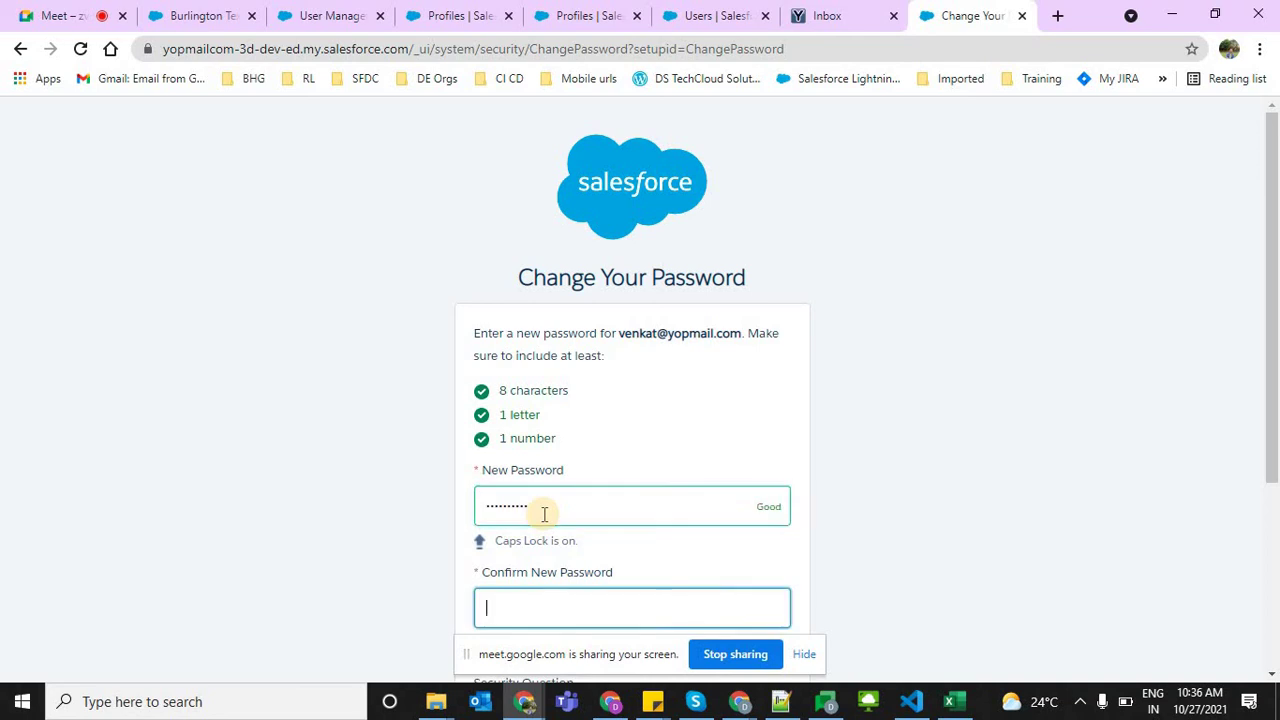
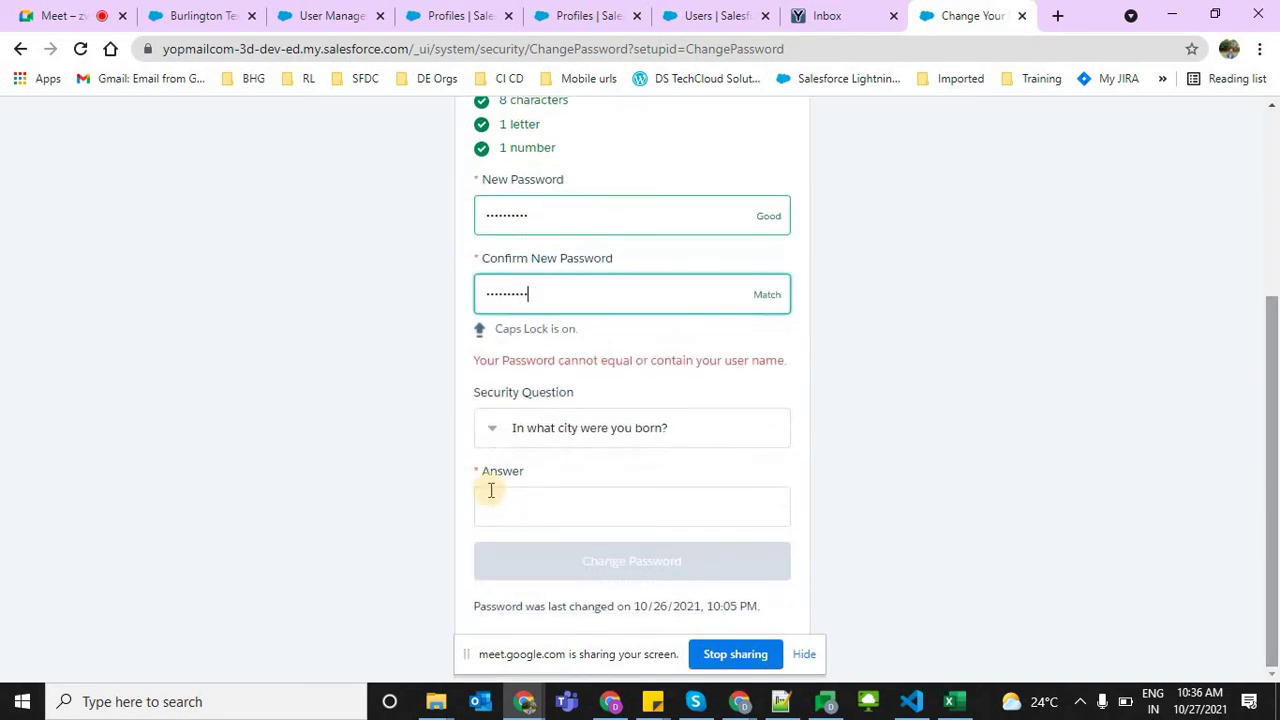
scroll(494, 488, "down", 3)
left_click(494, 488)
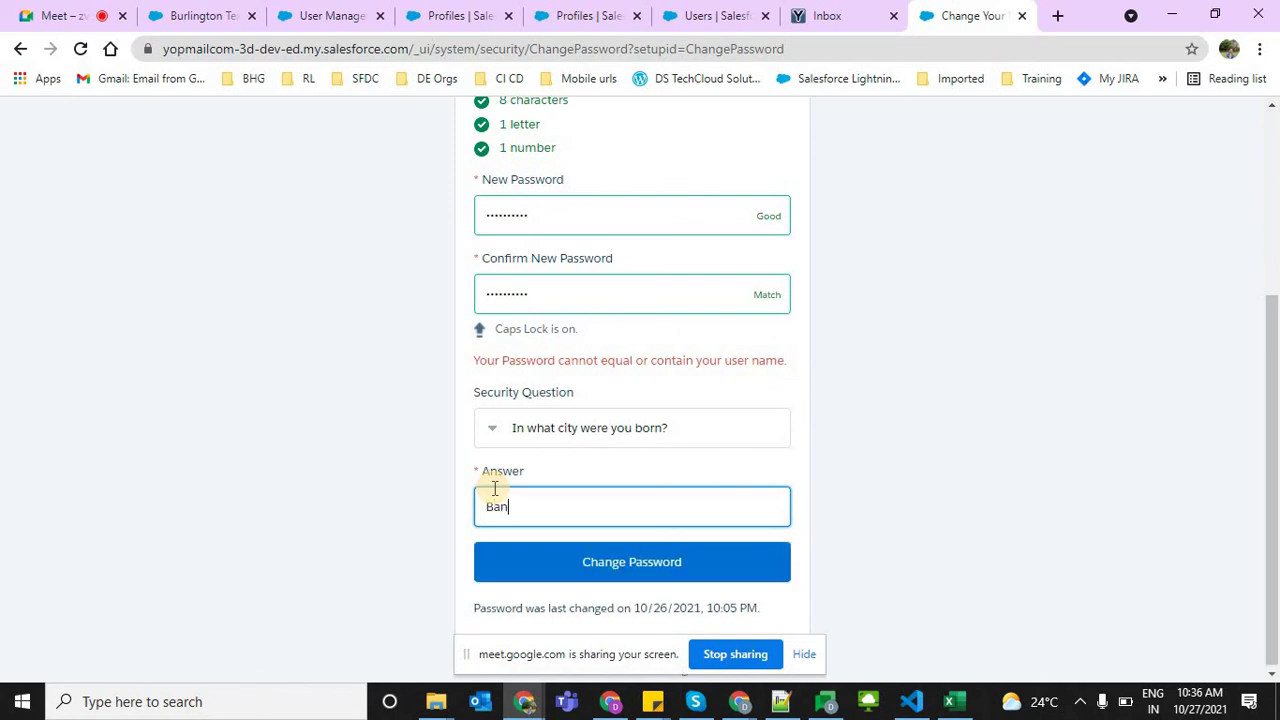
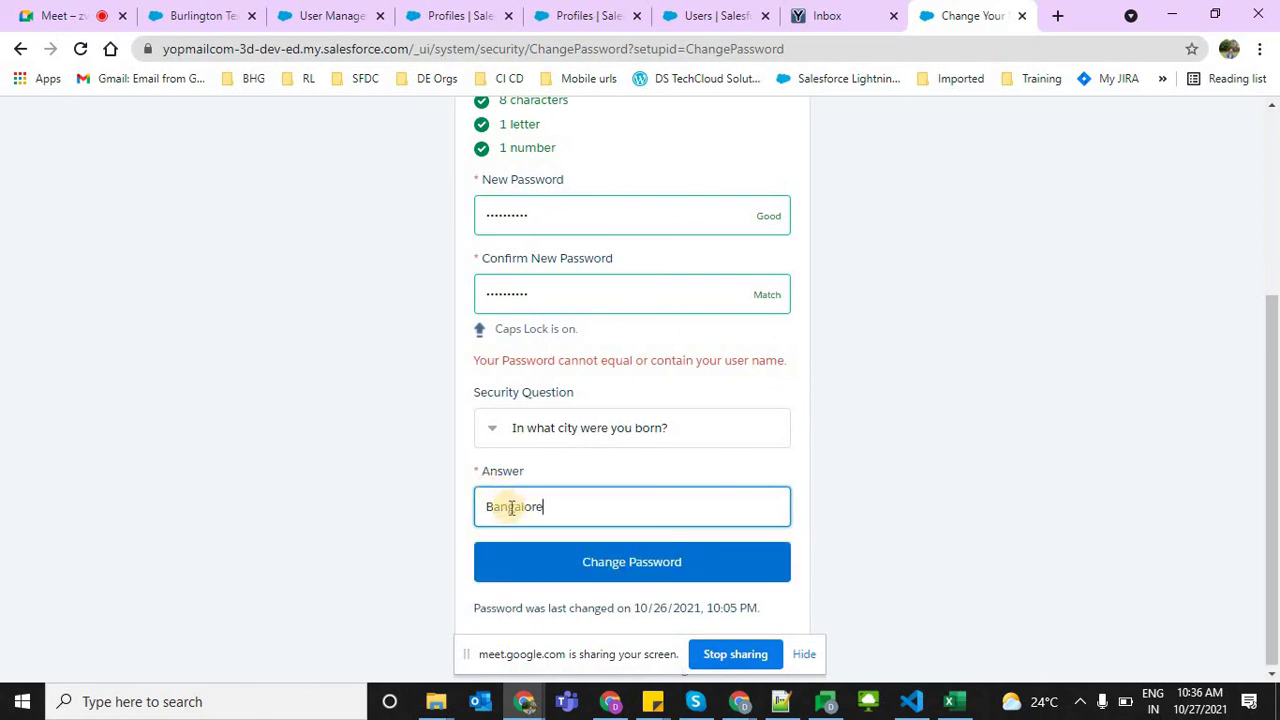
left_click(629, 568)
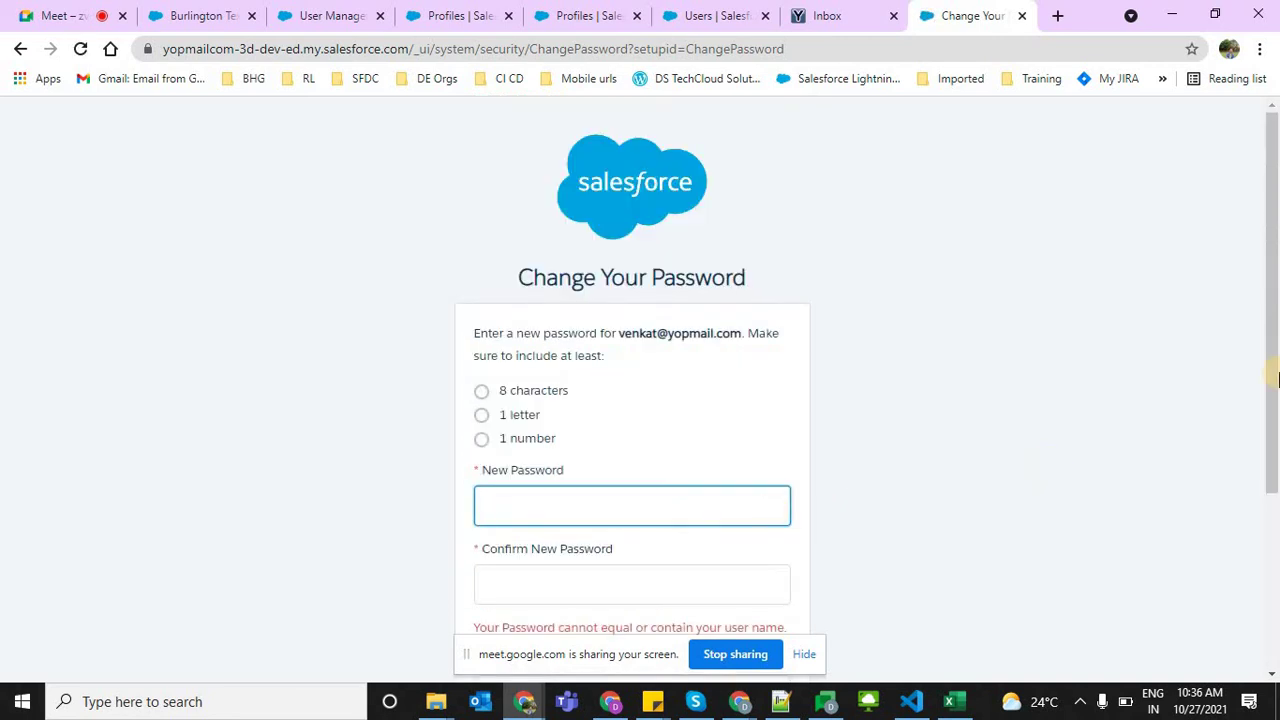
Enter another new password with matching confirmation, adjust the security answer, and resubmit
scroll(650, 430, "down", 2)
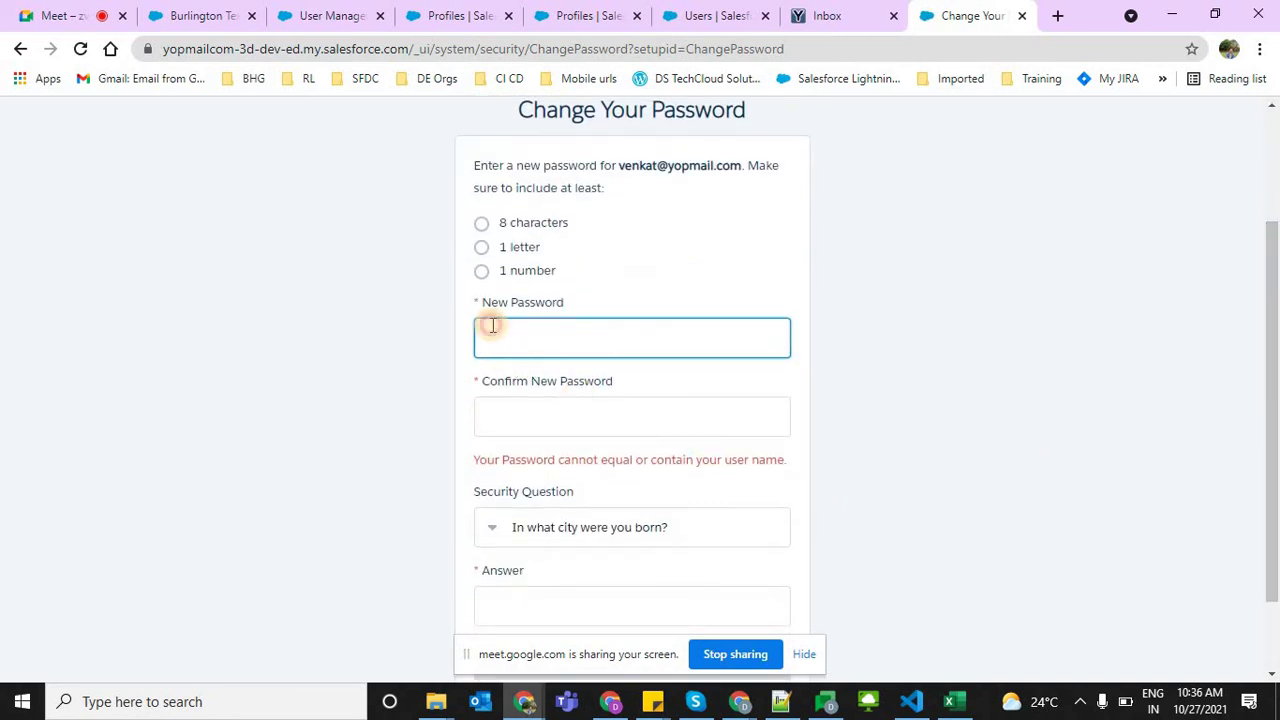
left_click(492, 325)
type("W")
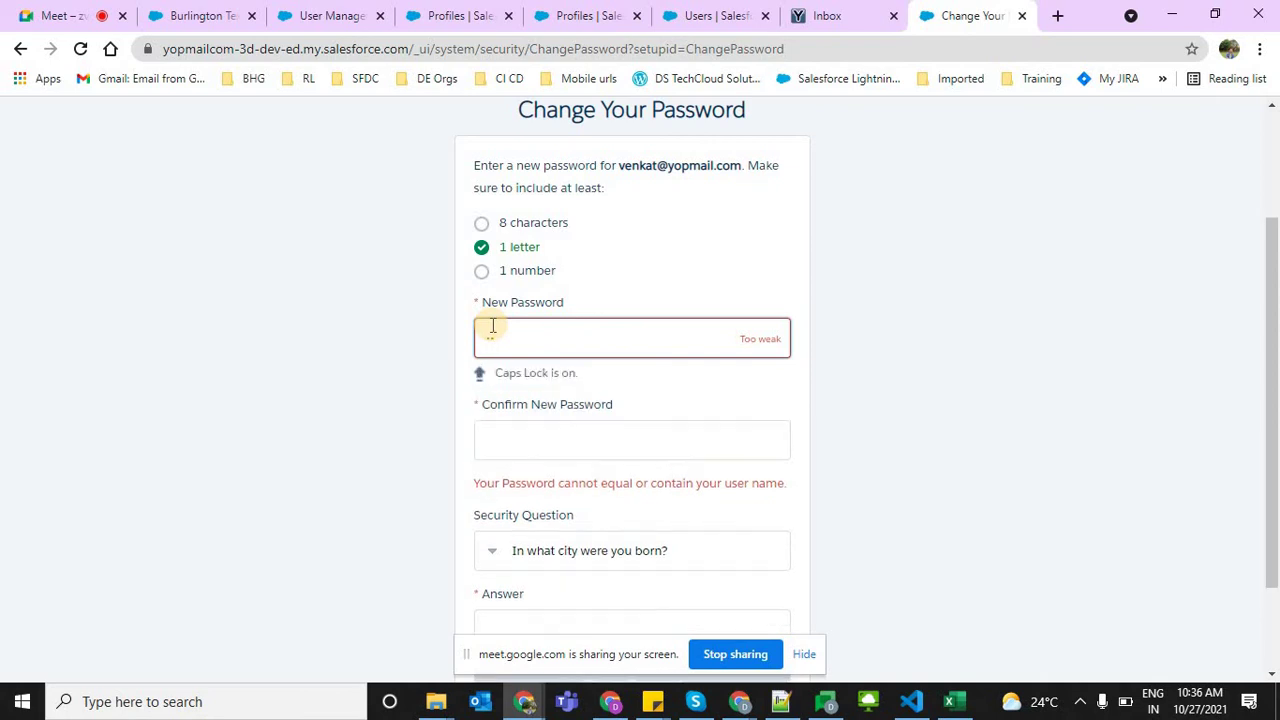
left_click(492, 325)
key("Tab")
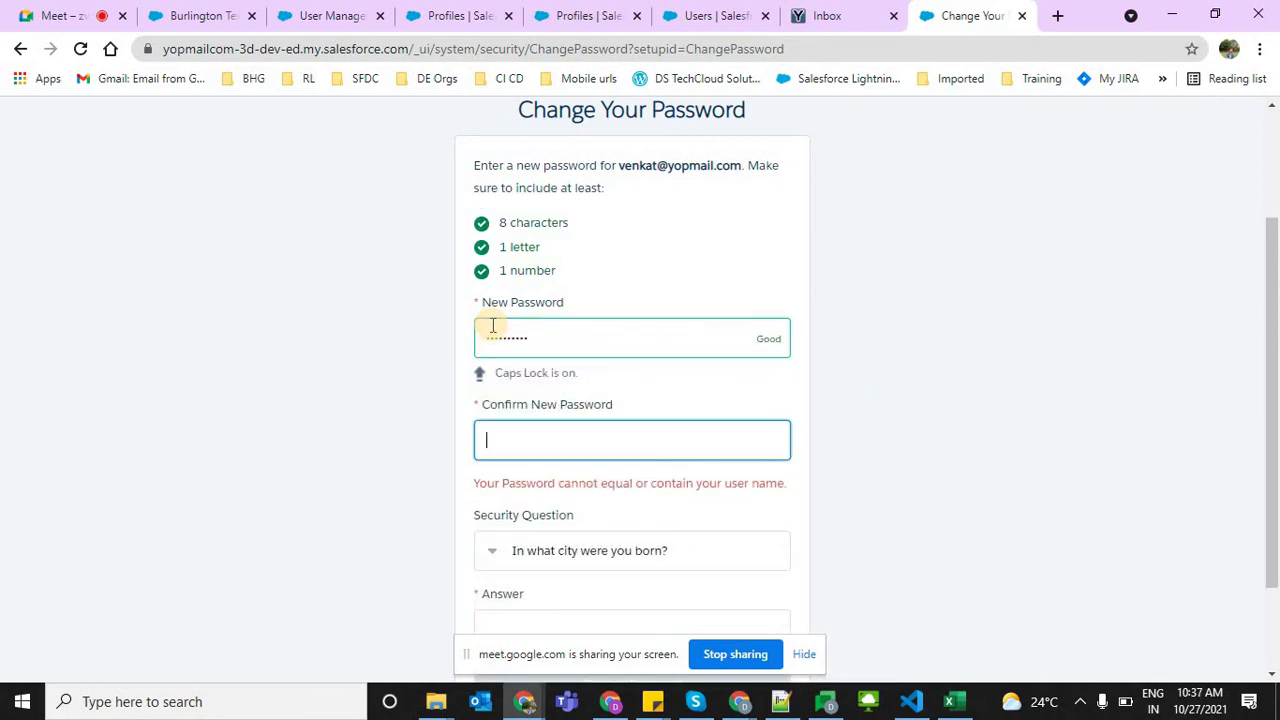
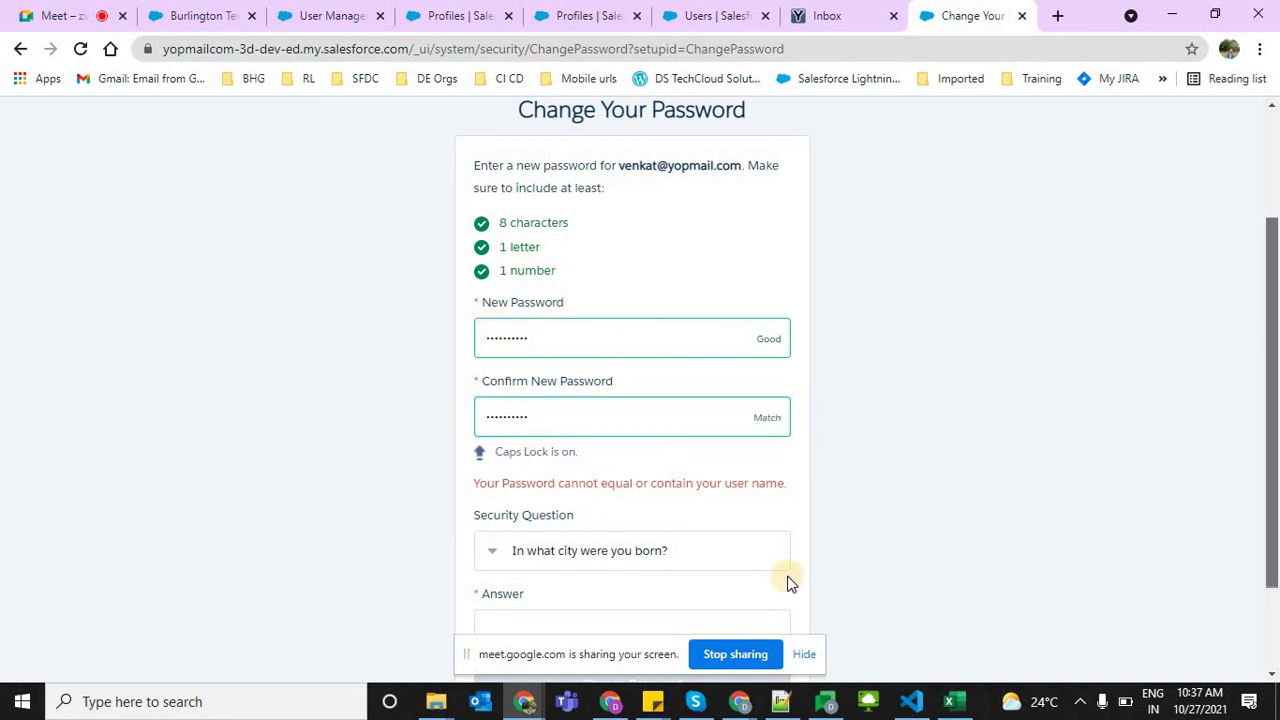
scroll(787, 582, "down", 2)
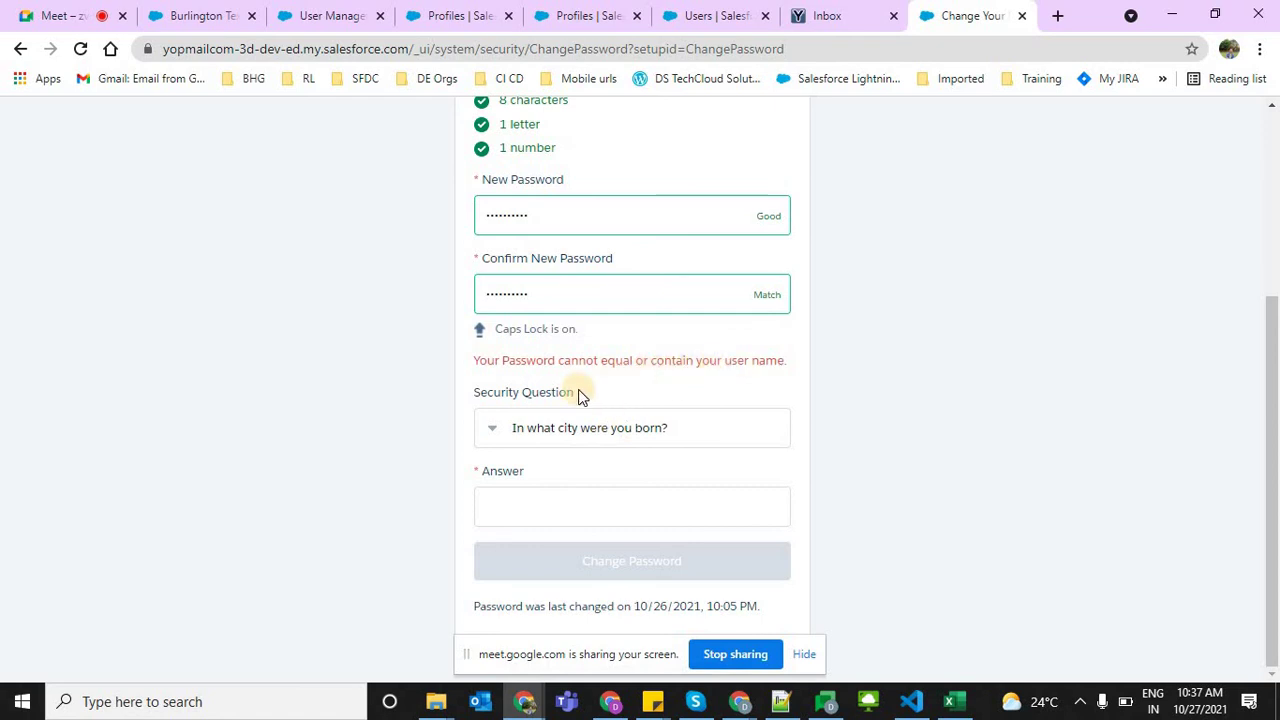
left_click(556, 507)
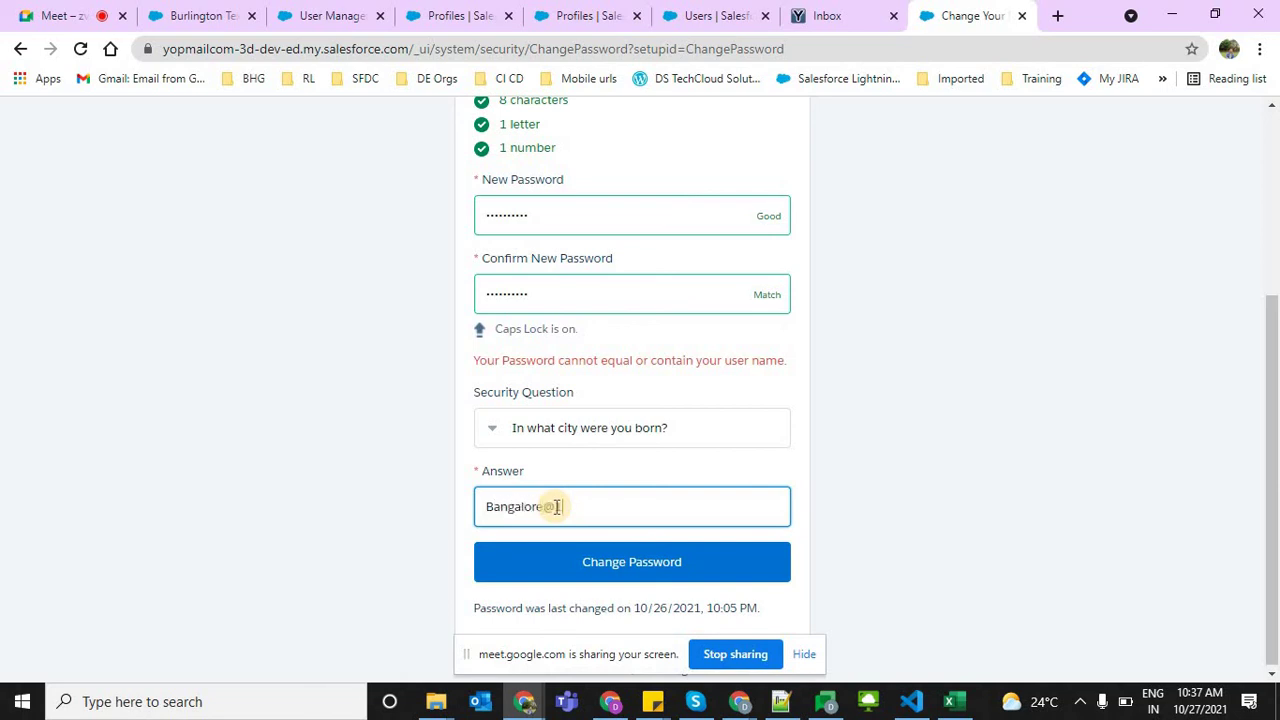
triple_click(565, 508)
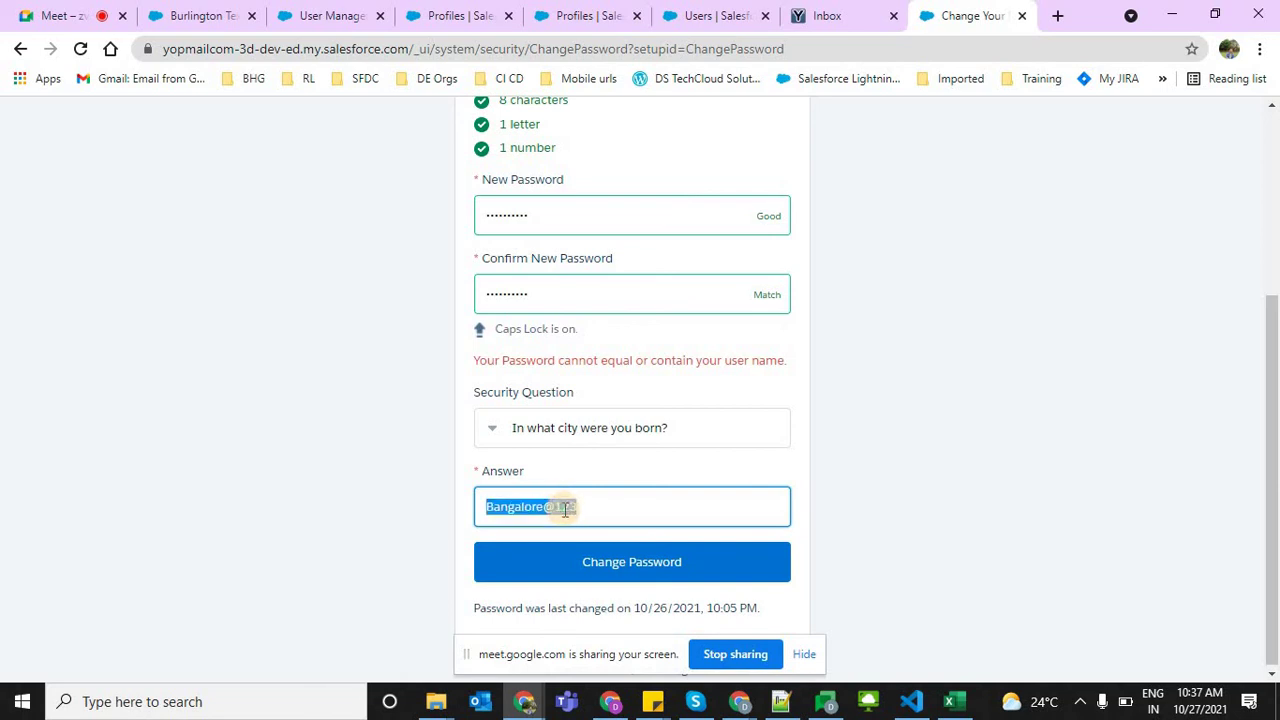
key("Right")
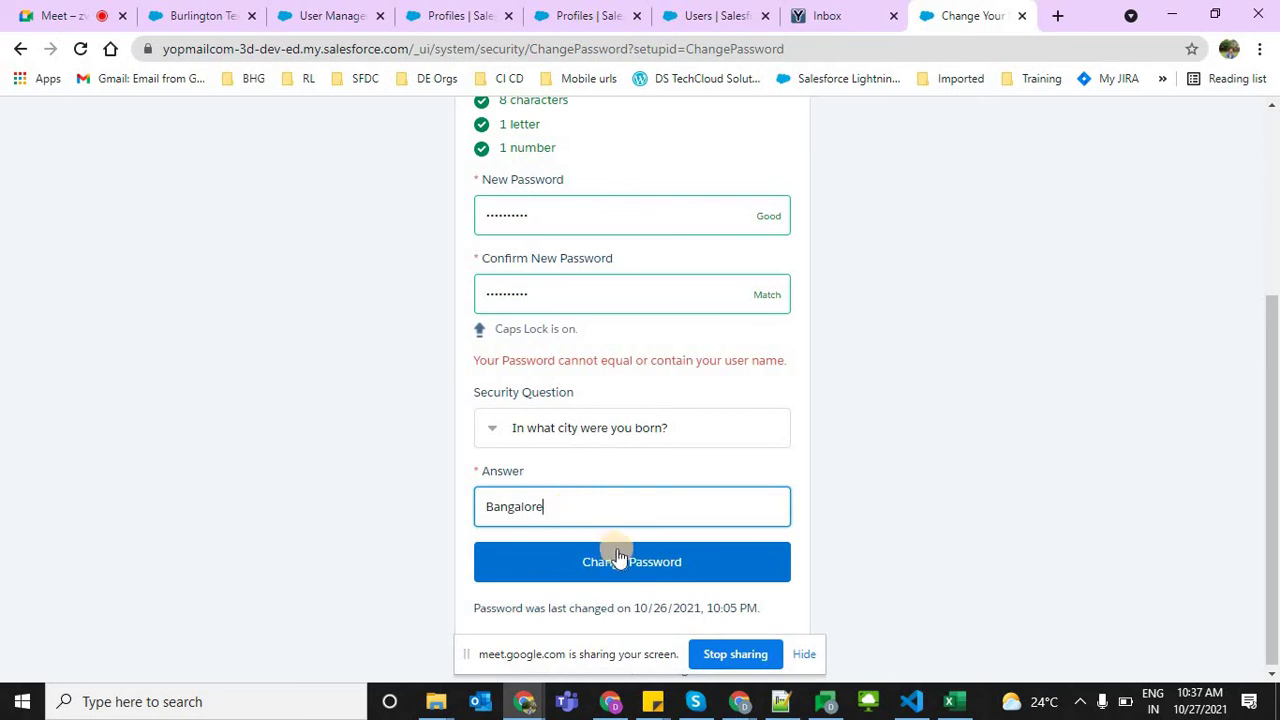
left_click(610, 559)
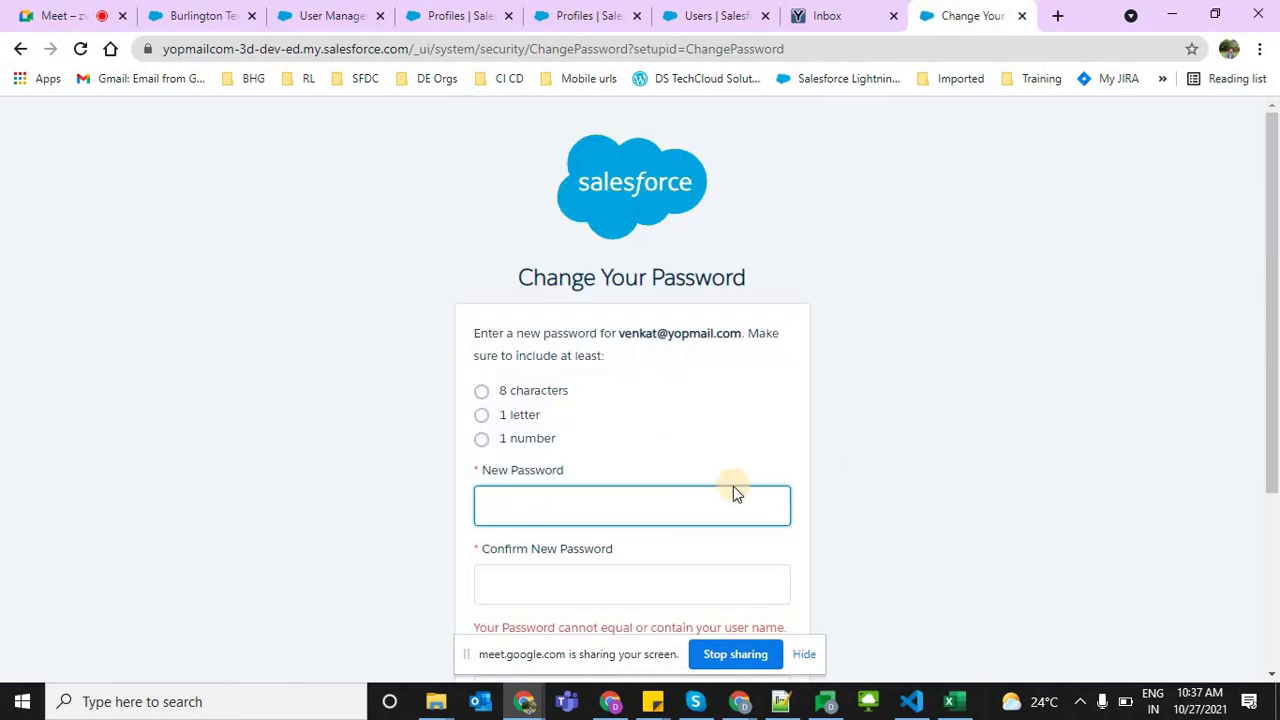
Enter a new password and matching confirmation plus the birth-city answer, then submit the change
scroll(706, 329, "down", 2)
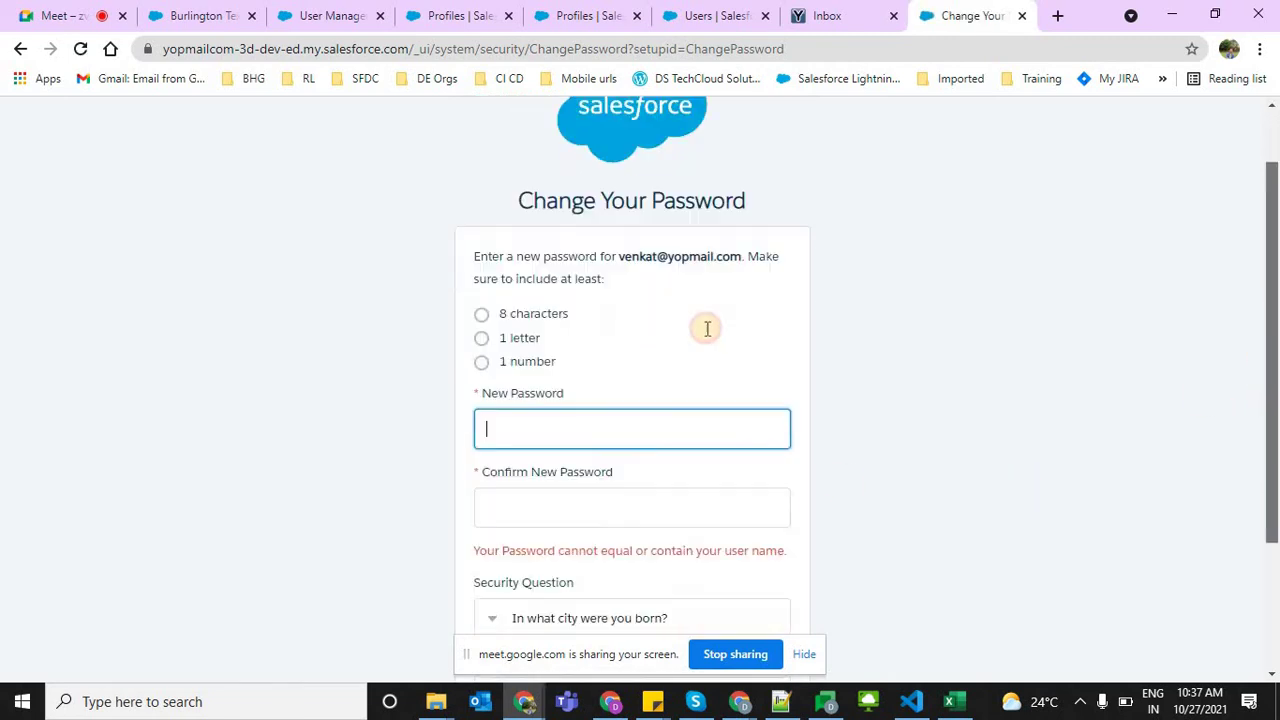
left_click(624, 318)
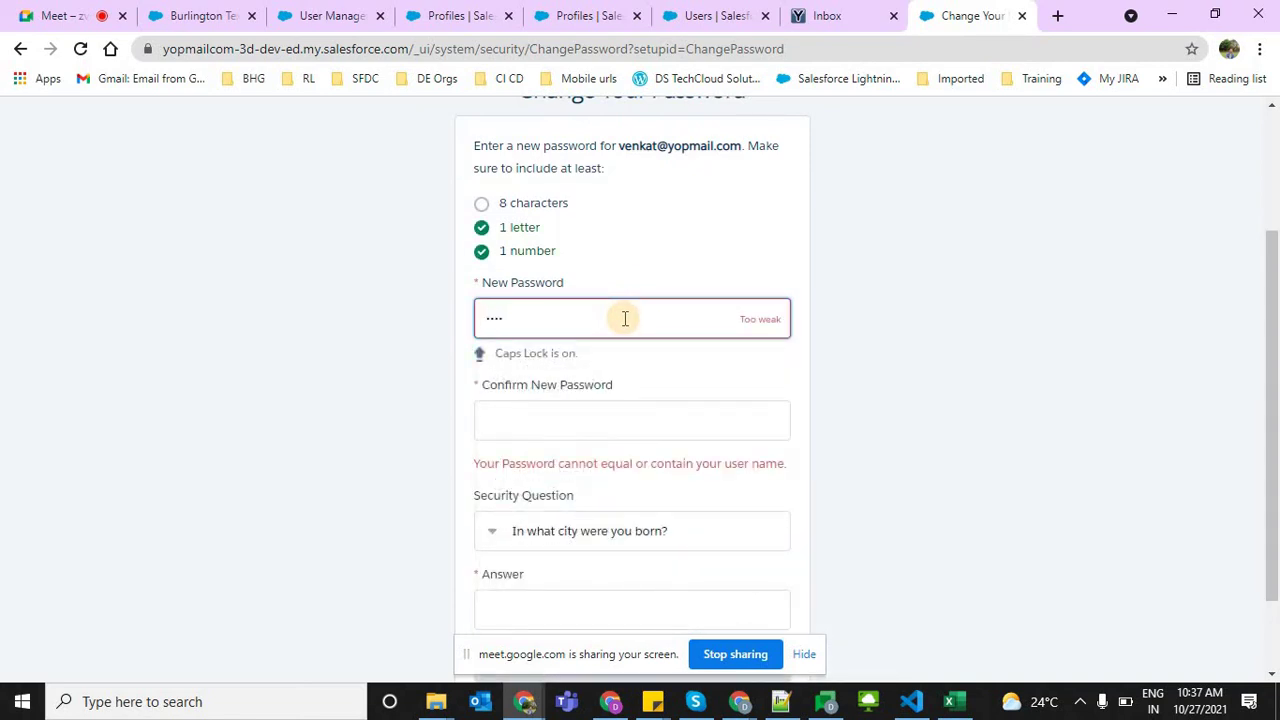
key("BackSpace")
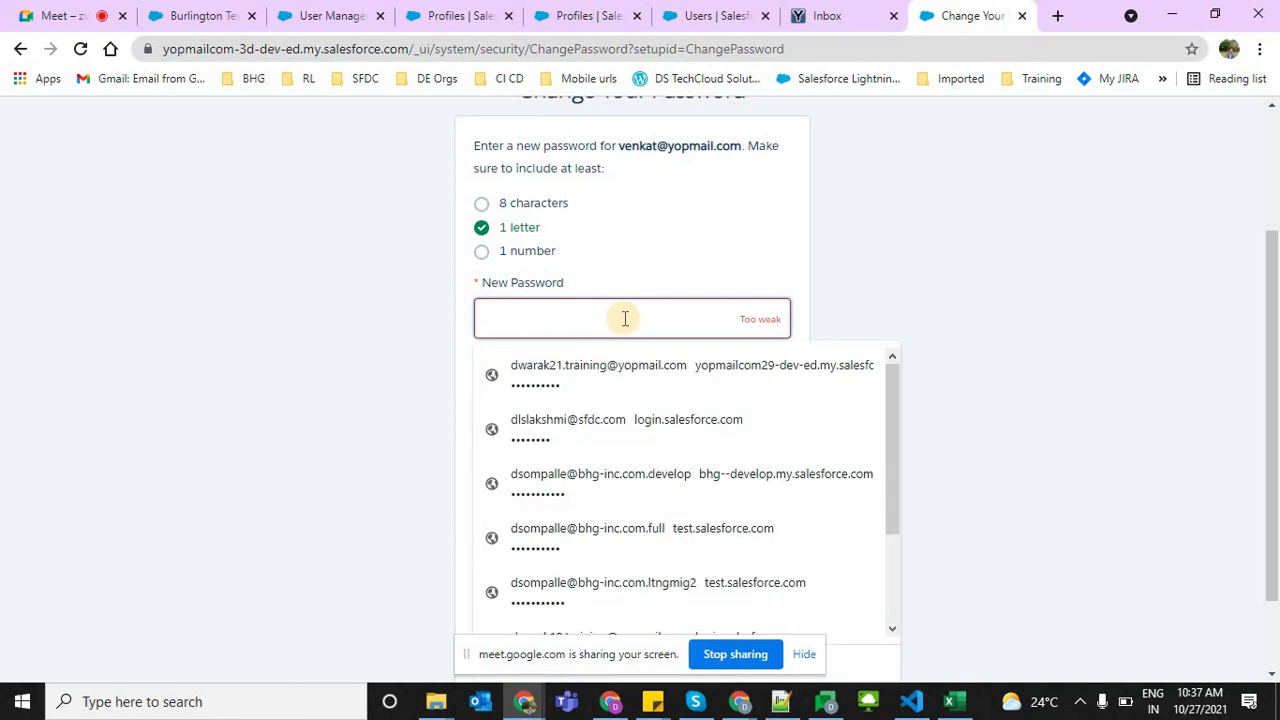
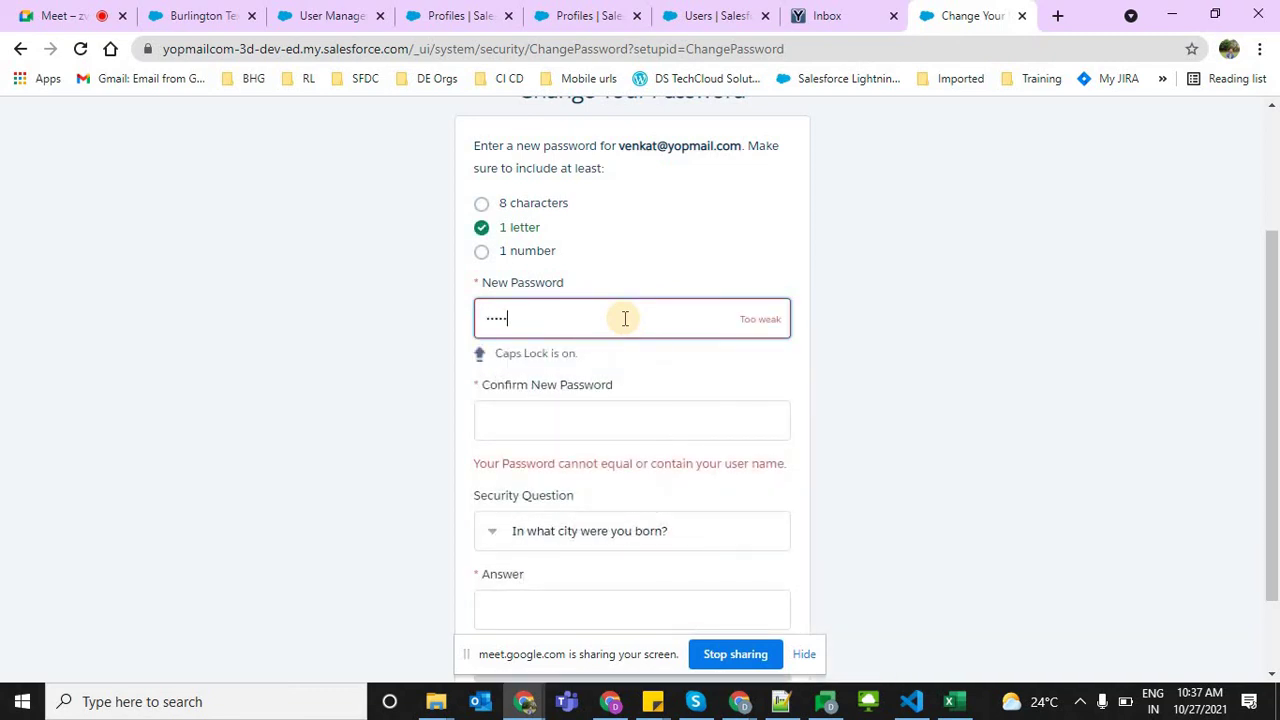
key("Tab")
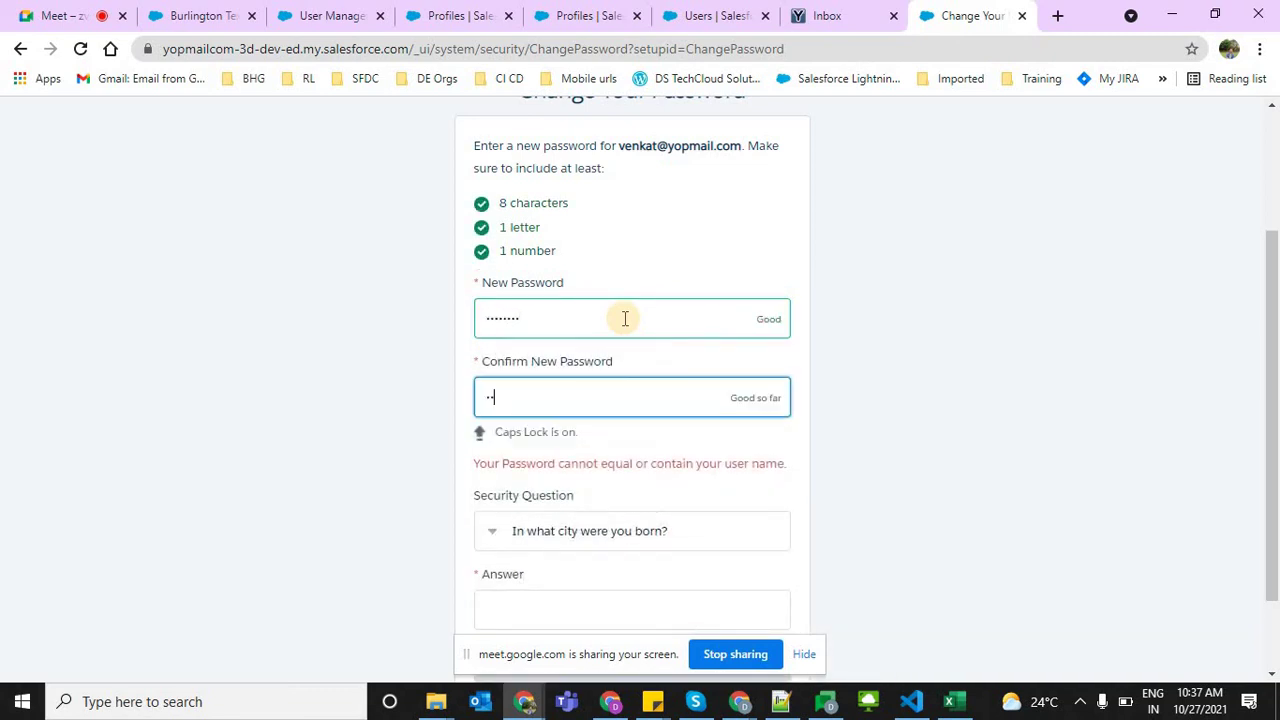
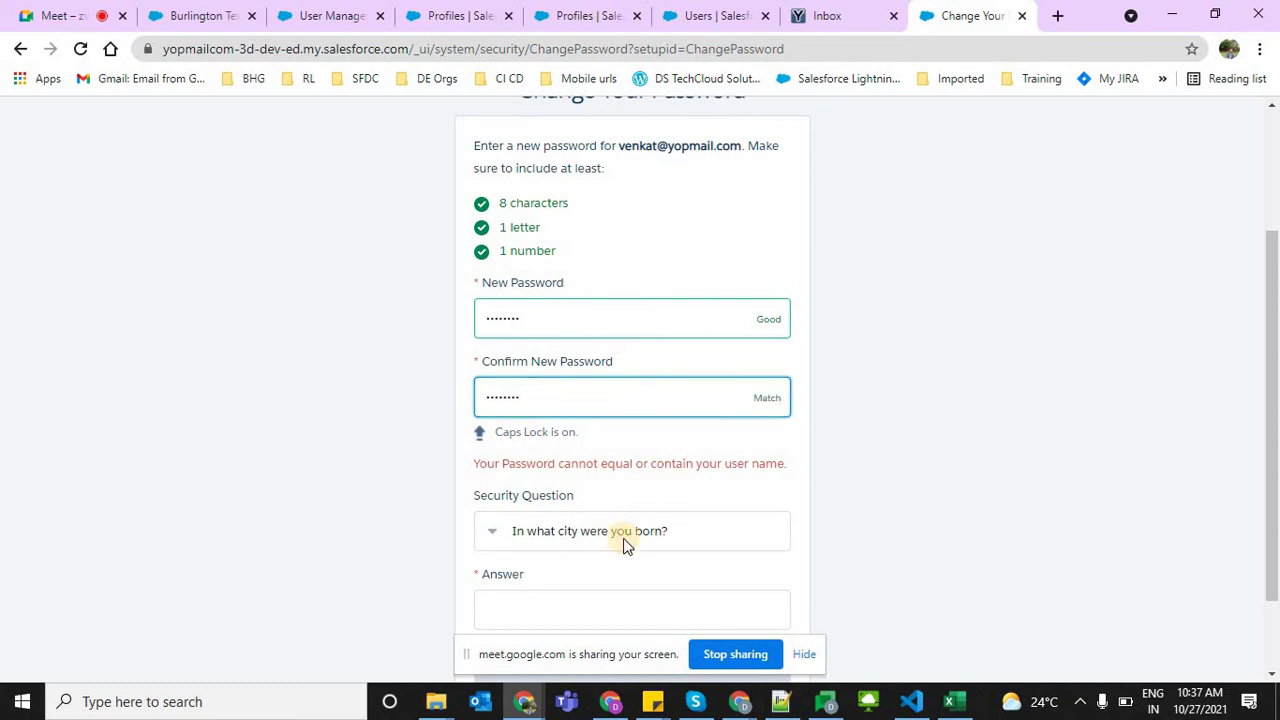
left_click(532, 606)
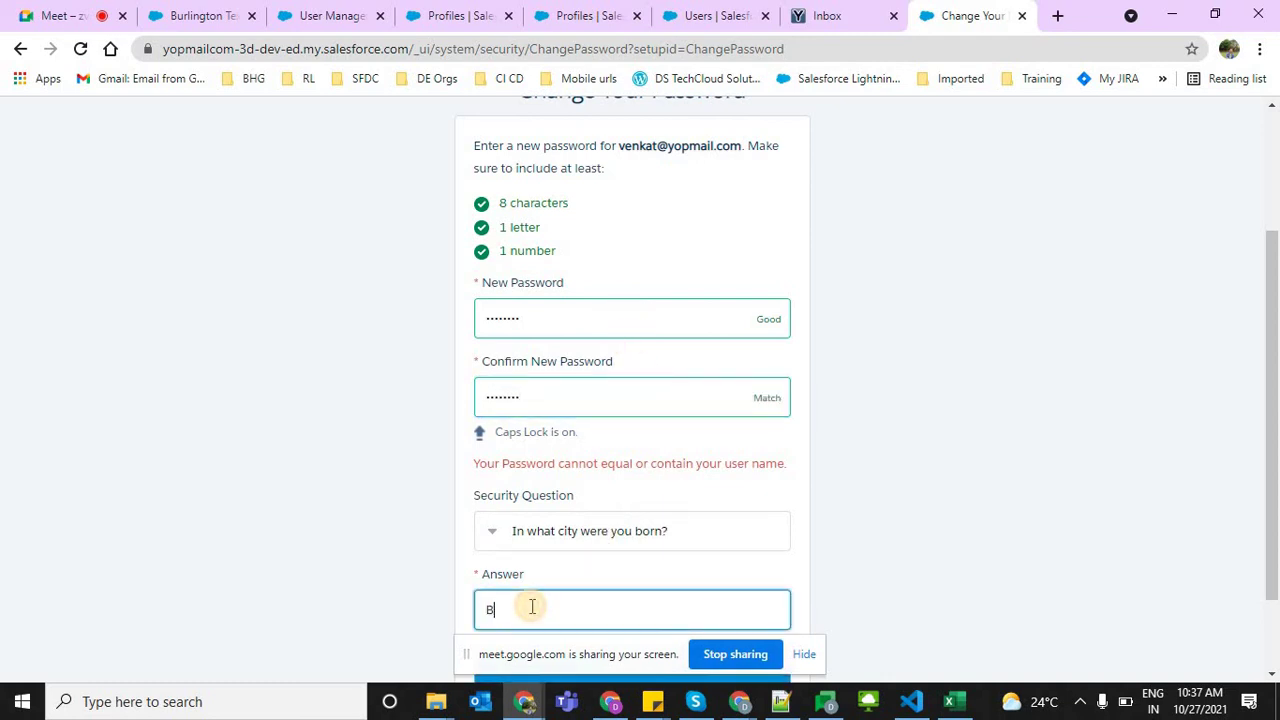
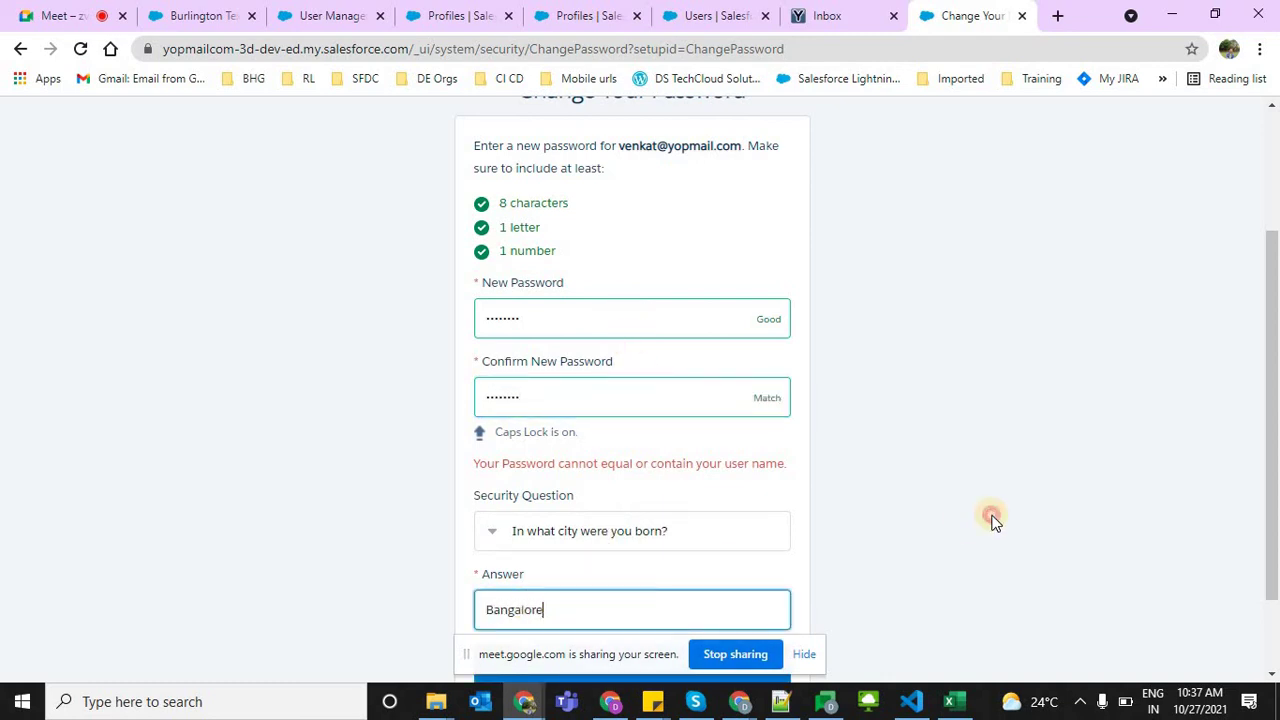
scroll(1271, 549, "down", 1)
left_click(641, 582)
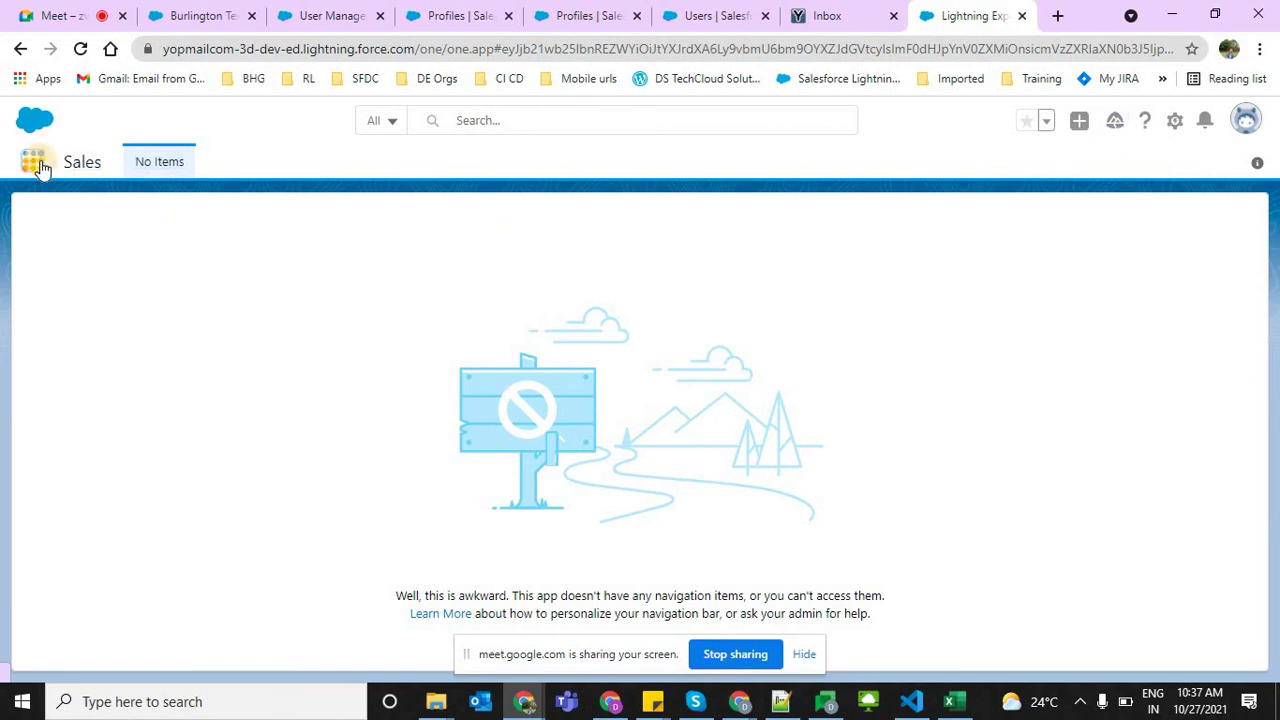
Show the All Accounts list view of Accounts, then go to the user's personal Settings
left_click(38, 163)
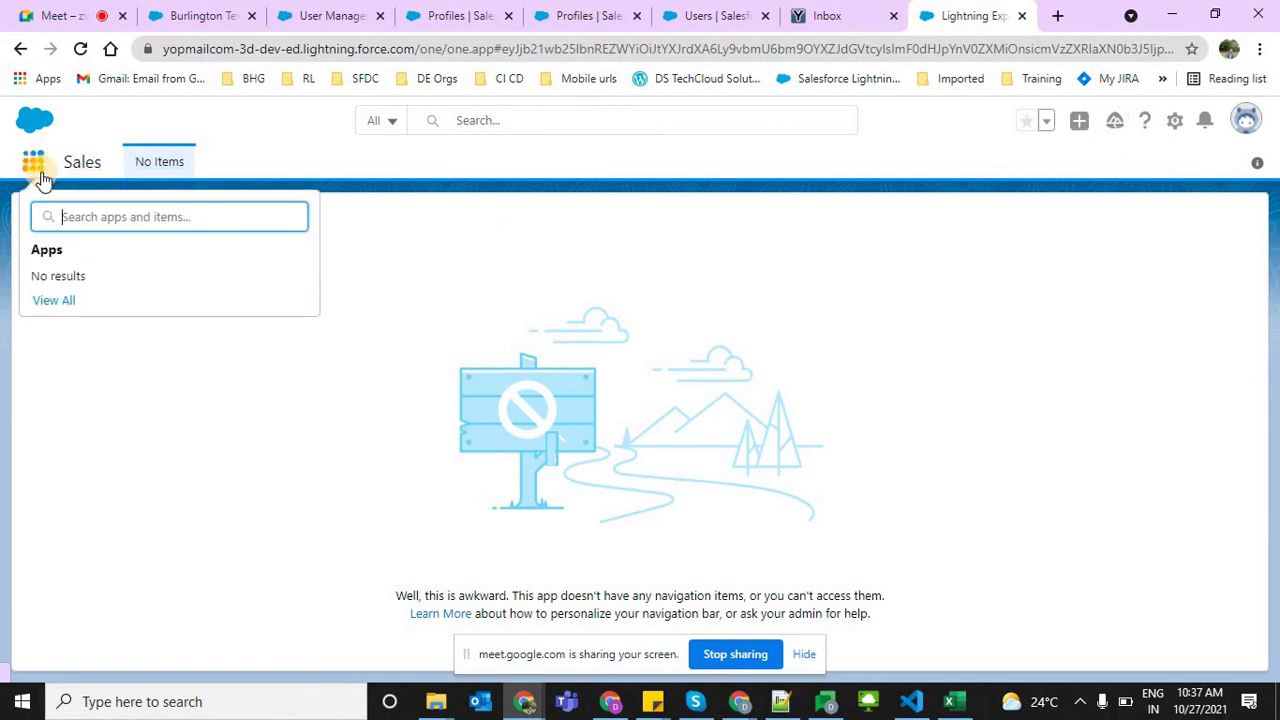
left_click(52, 301)
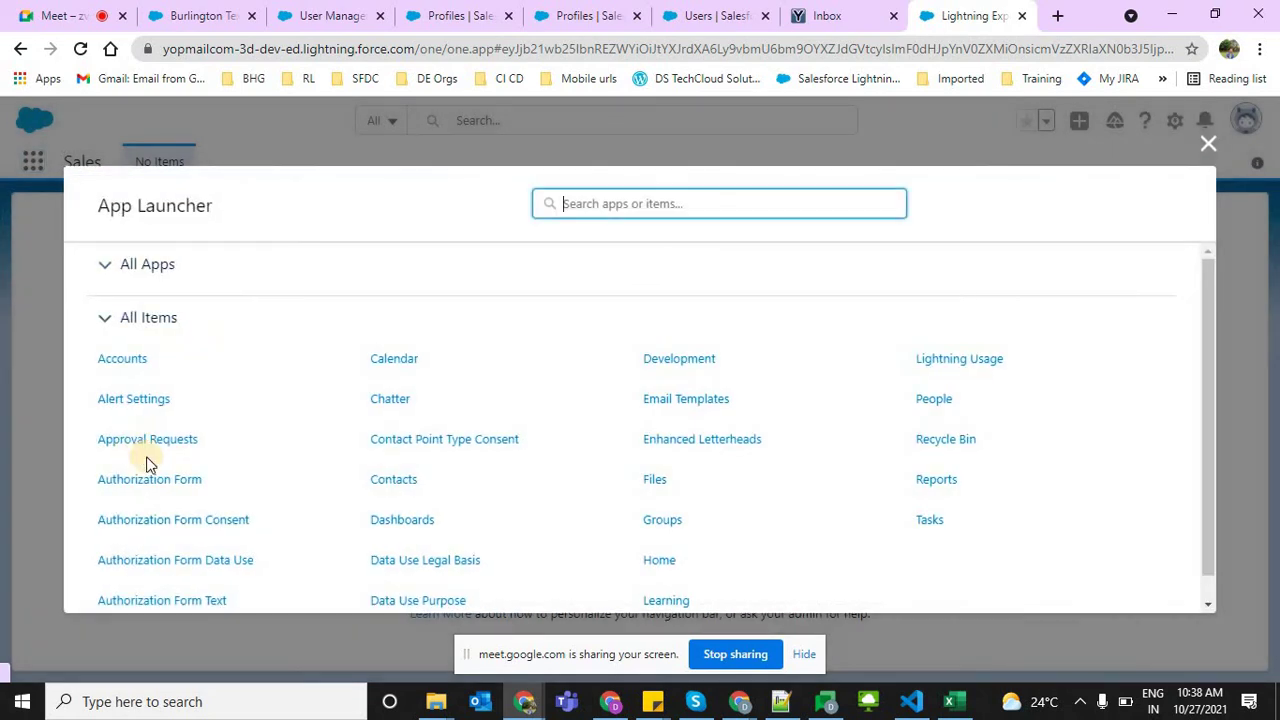
left_click(123, 362)
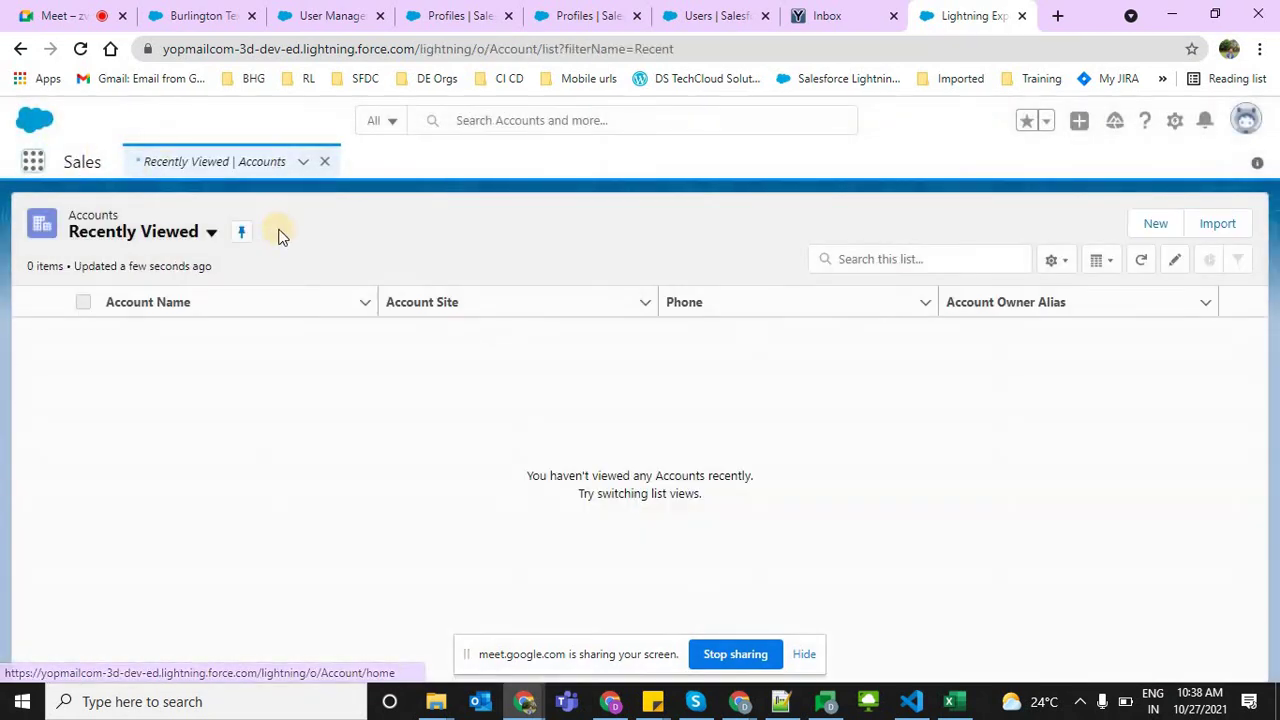
left_click(210, 232)
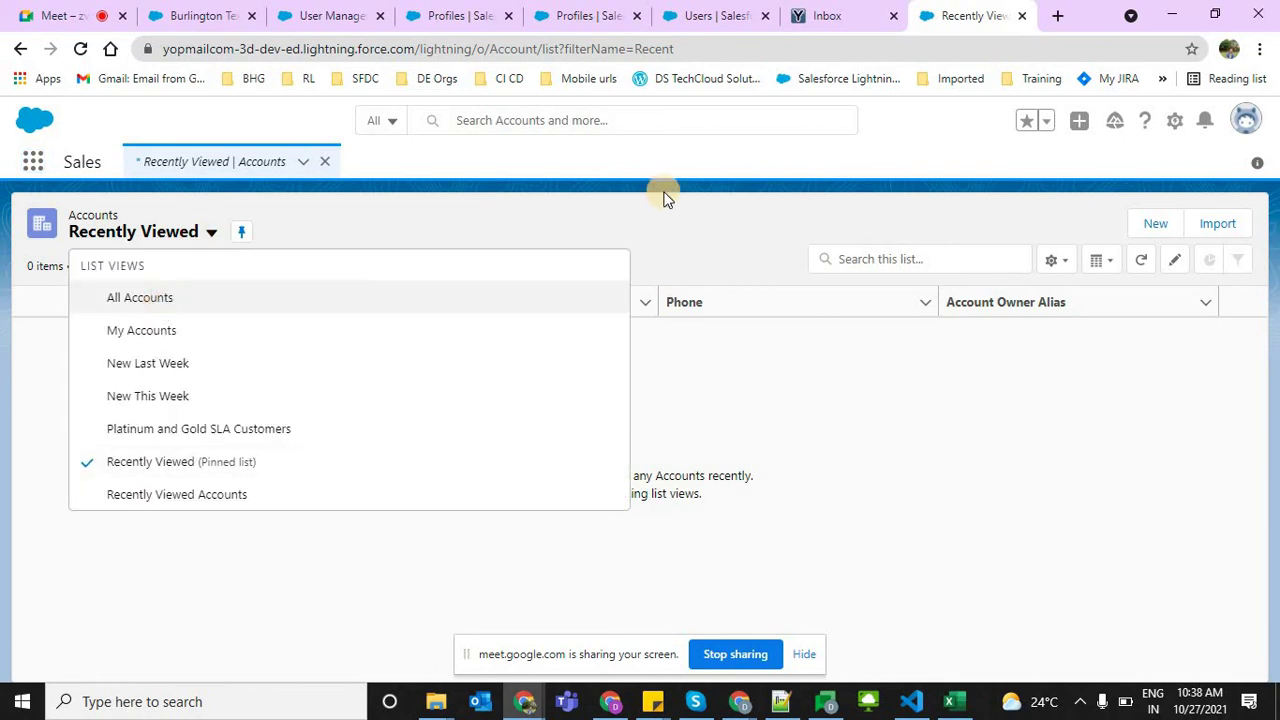
key("Return")
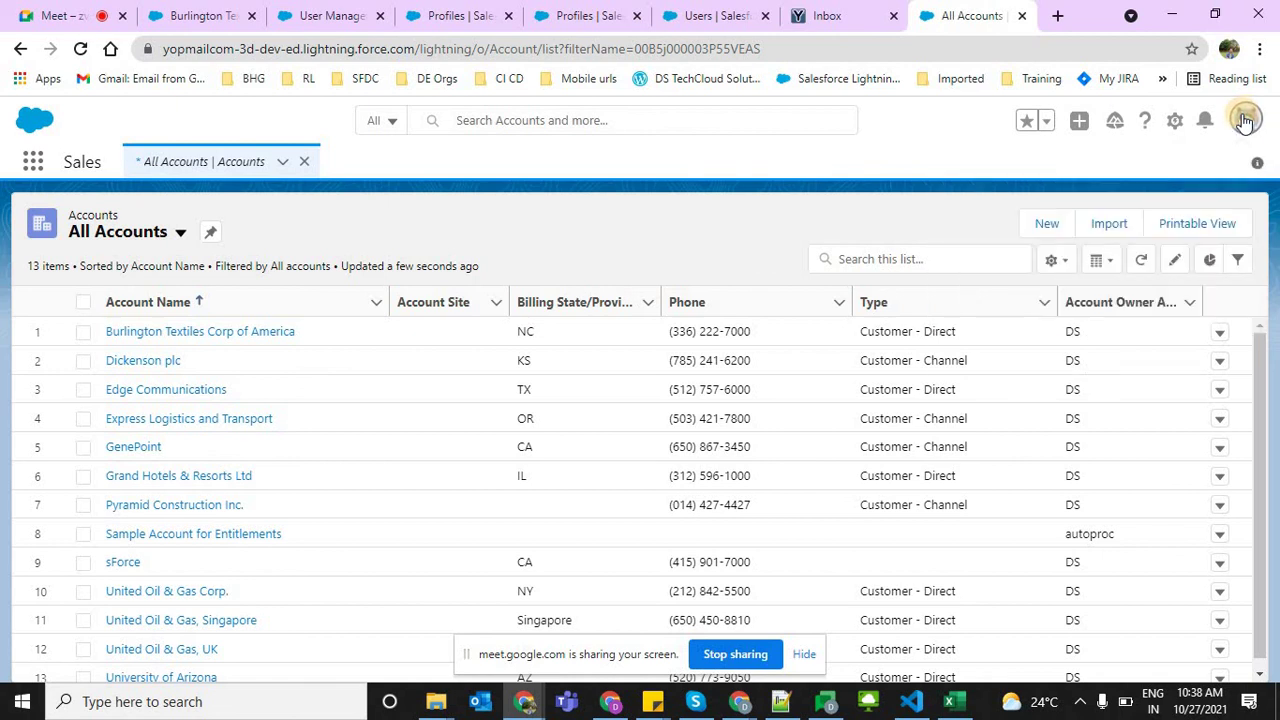
left_click(1245, 121)
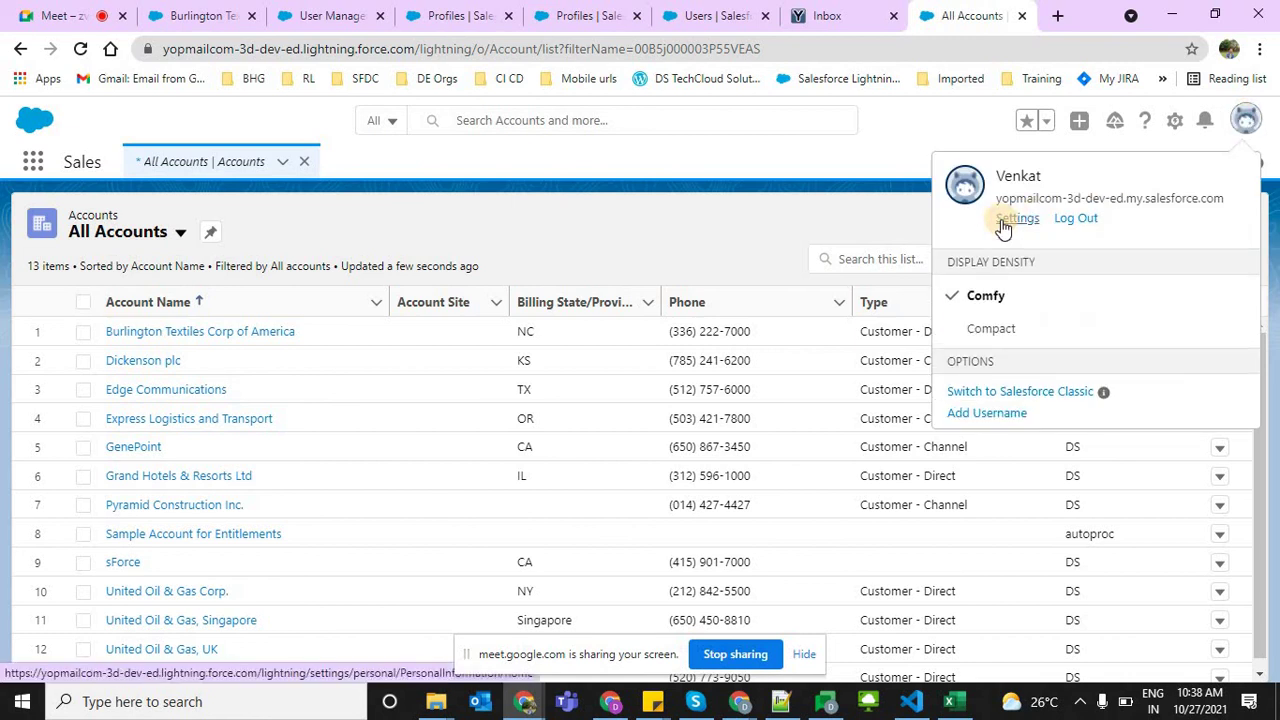
left_click(900, 232)
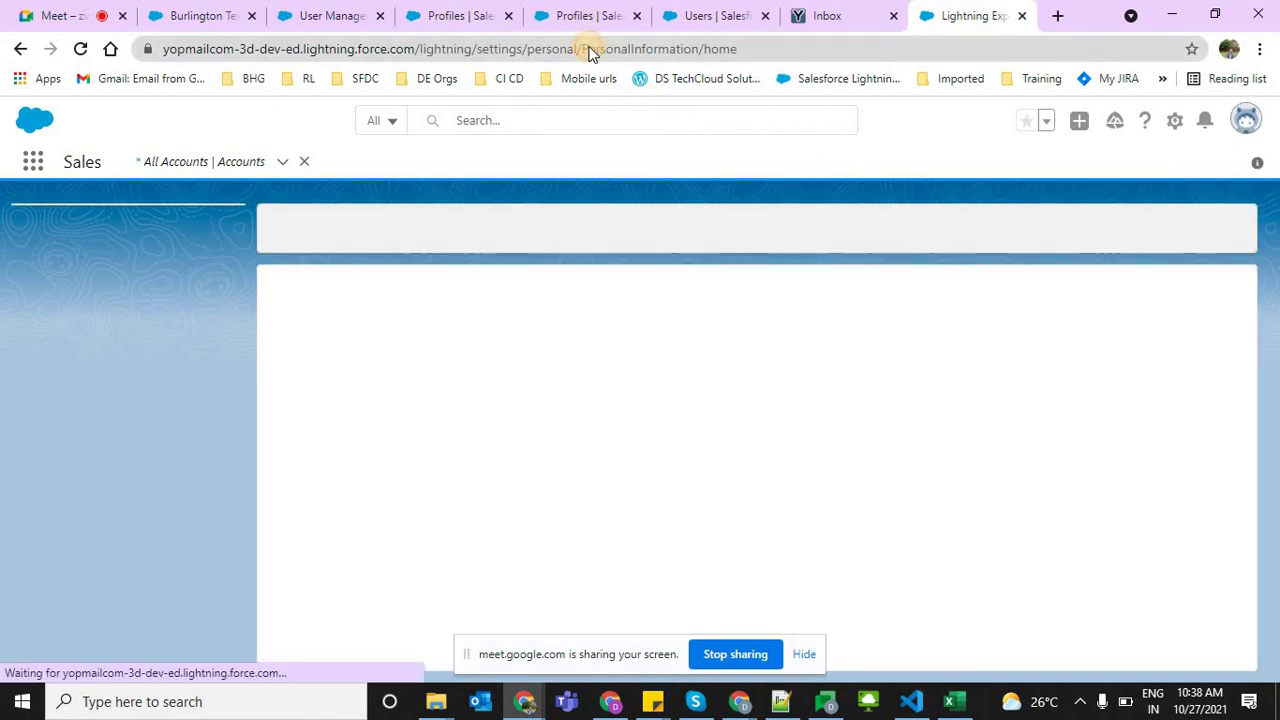
Append '.sfdc' to the Email in Personal Information and save, cancelling the first verification prompt
left_click(590, 49)
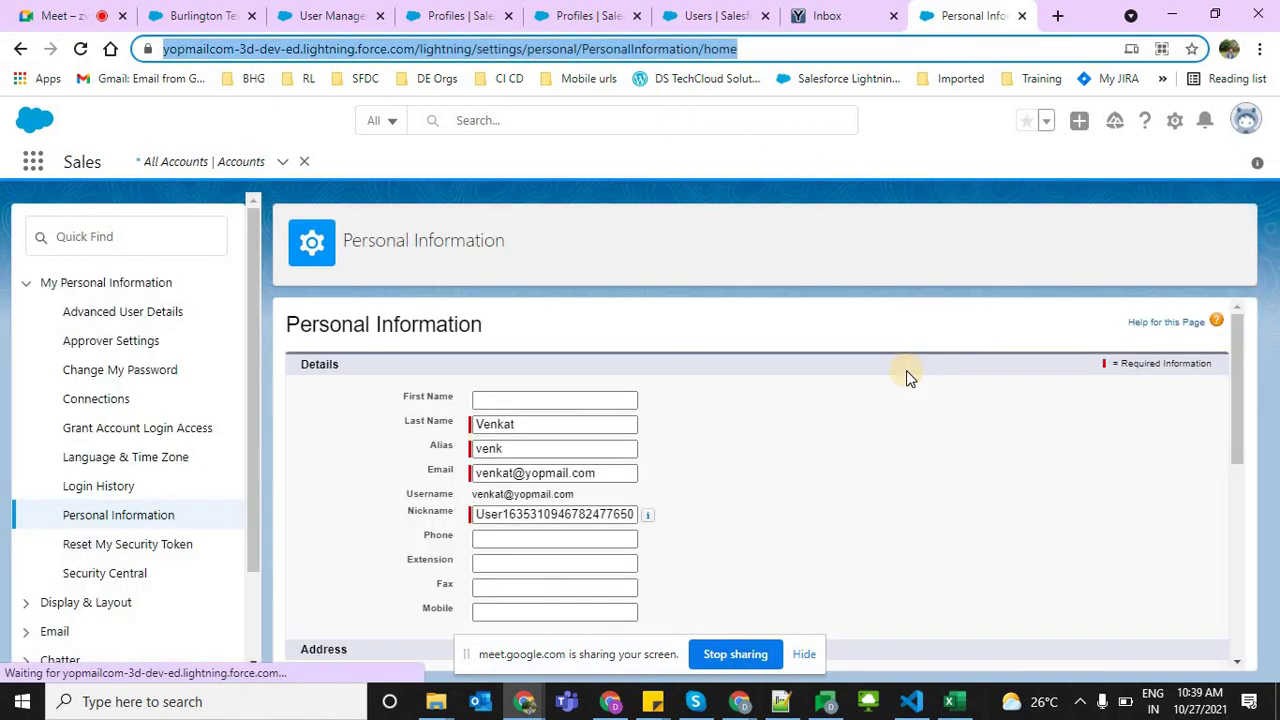
left_click(517, 472)
type(".sfdc")
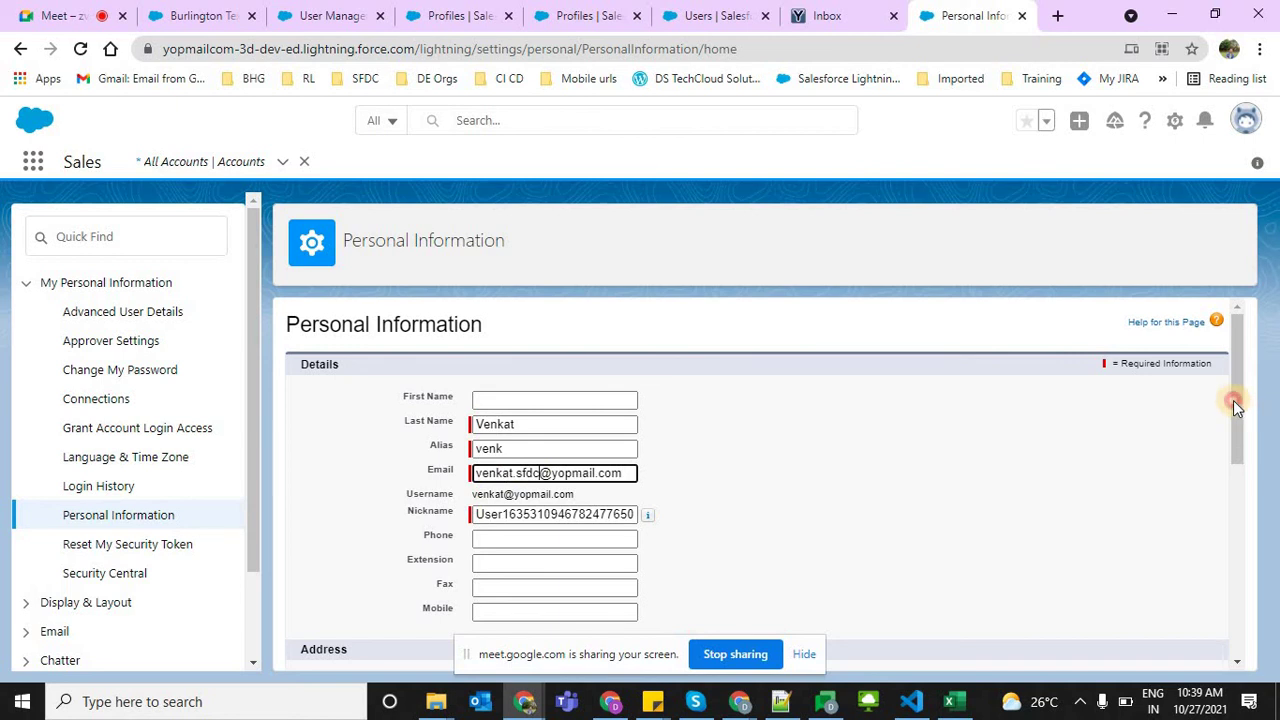
left_click_drag(1234, 403, 1251, 651)
left_click(595, 588)
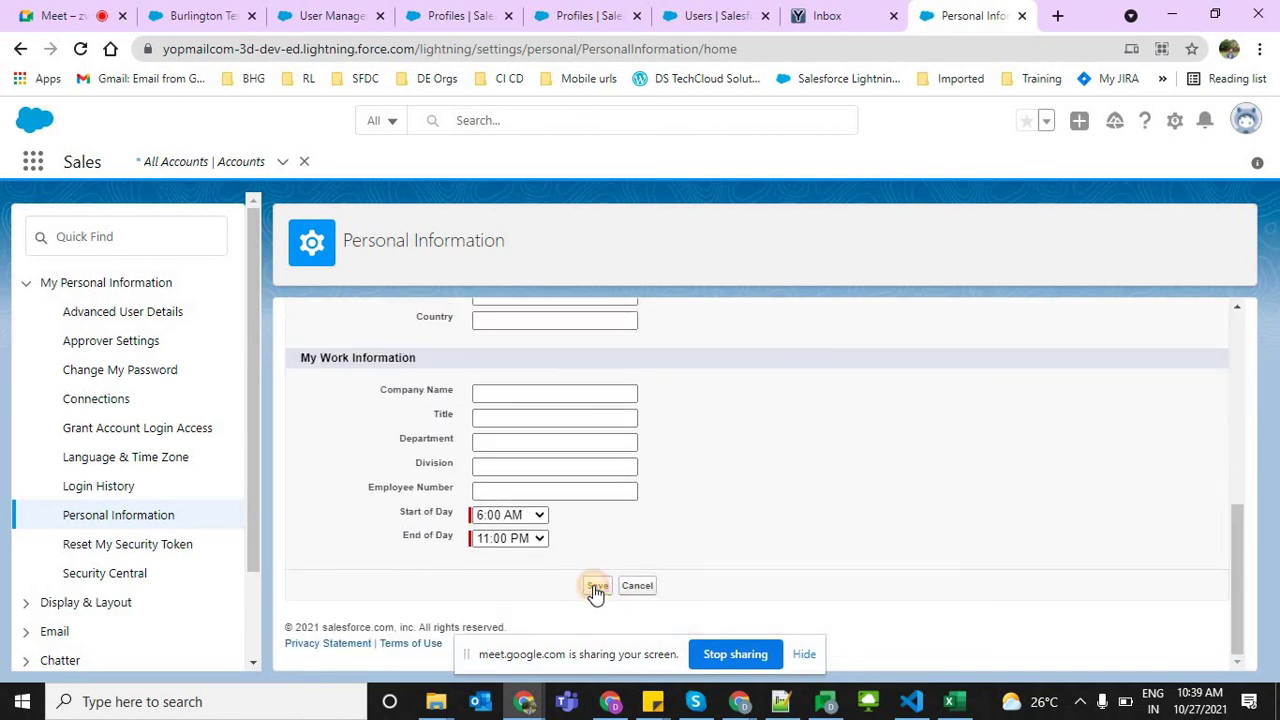
left_click(804, 250)
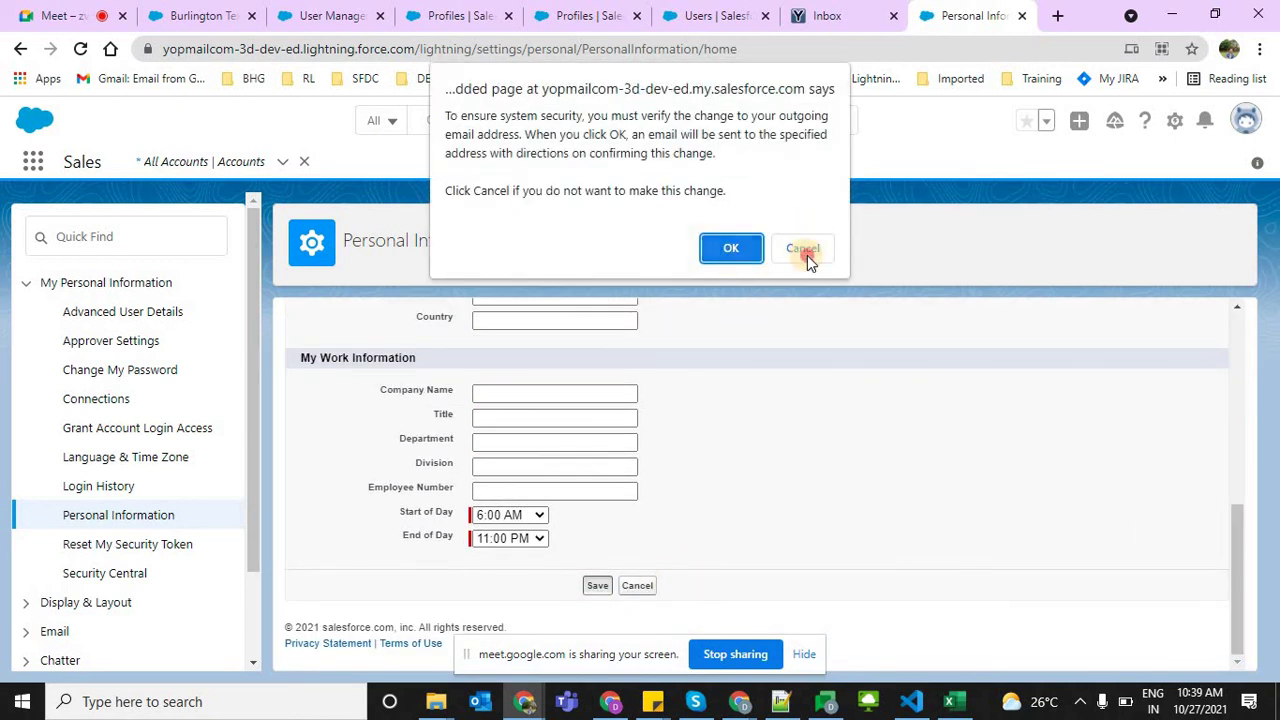
Save Personal Information again, confirming the email change so a verification is sent
scroll(1226, 387, "up", 1)
scroll(1226, 387, "up", 8)
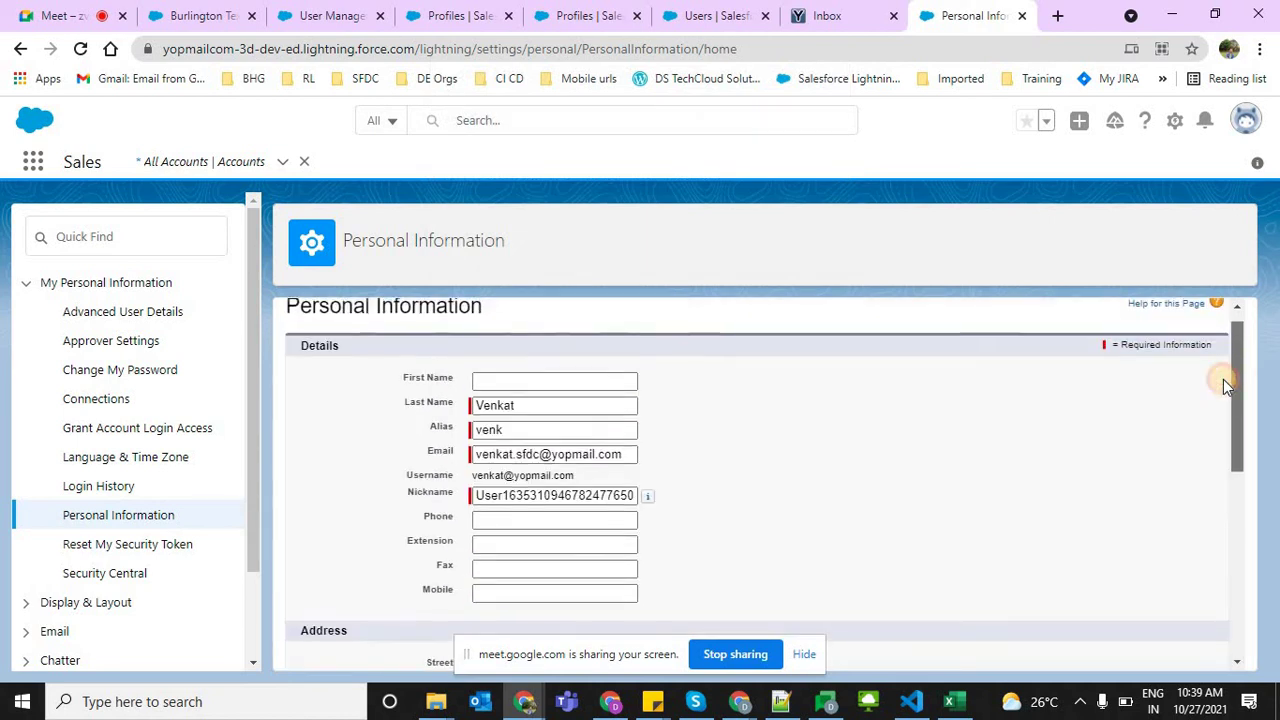
scroll(1237, 600, "down", 8)
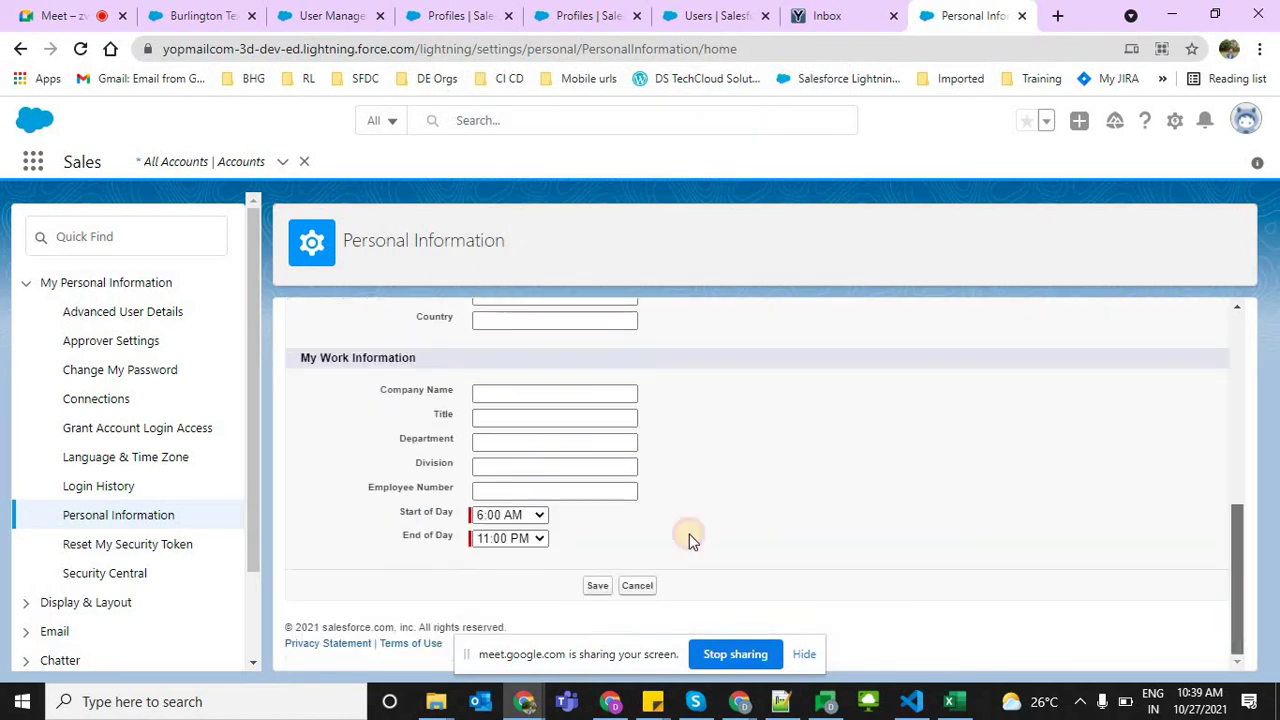
left_click(598, 586)
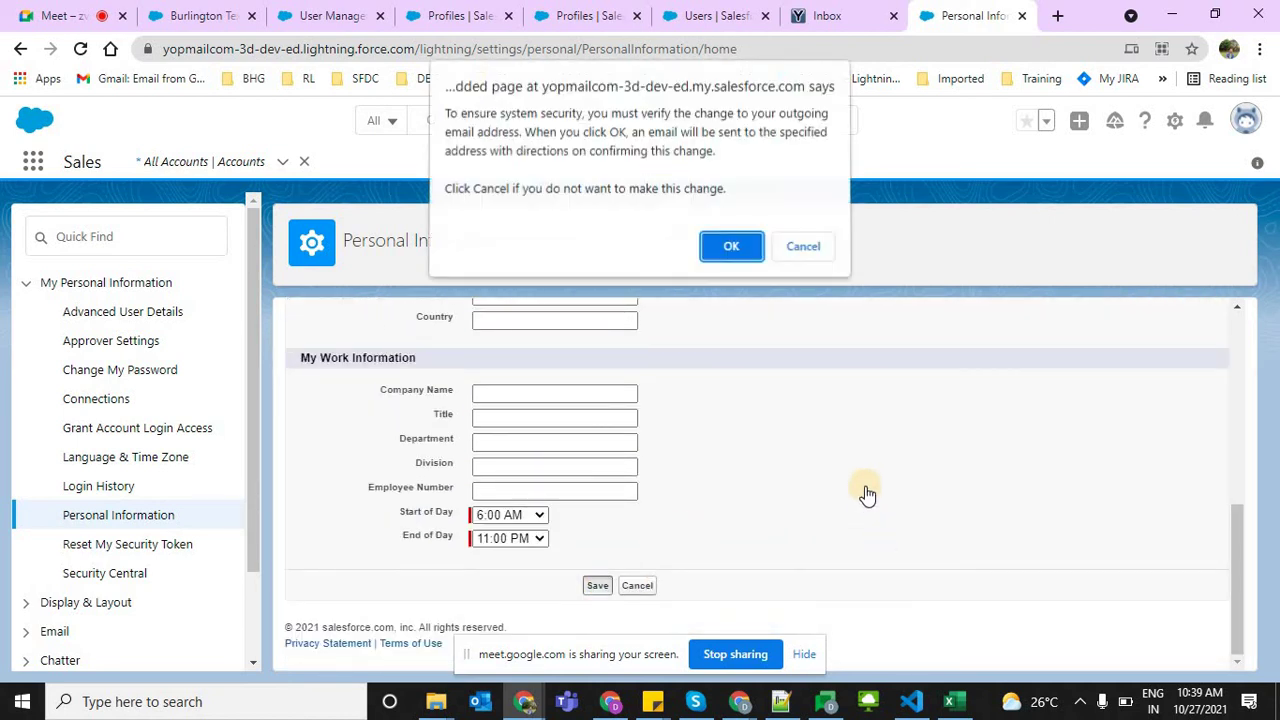
left_click(726, 249)
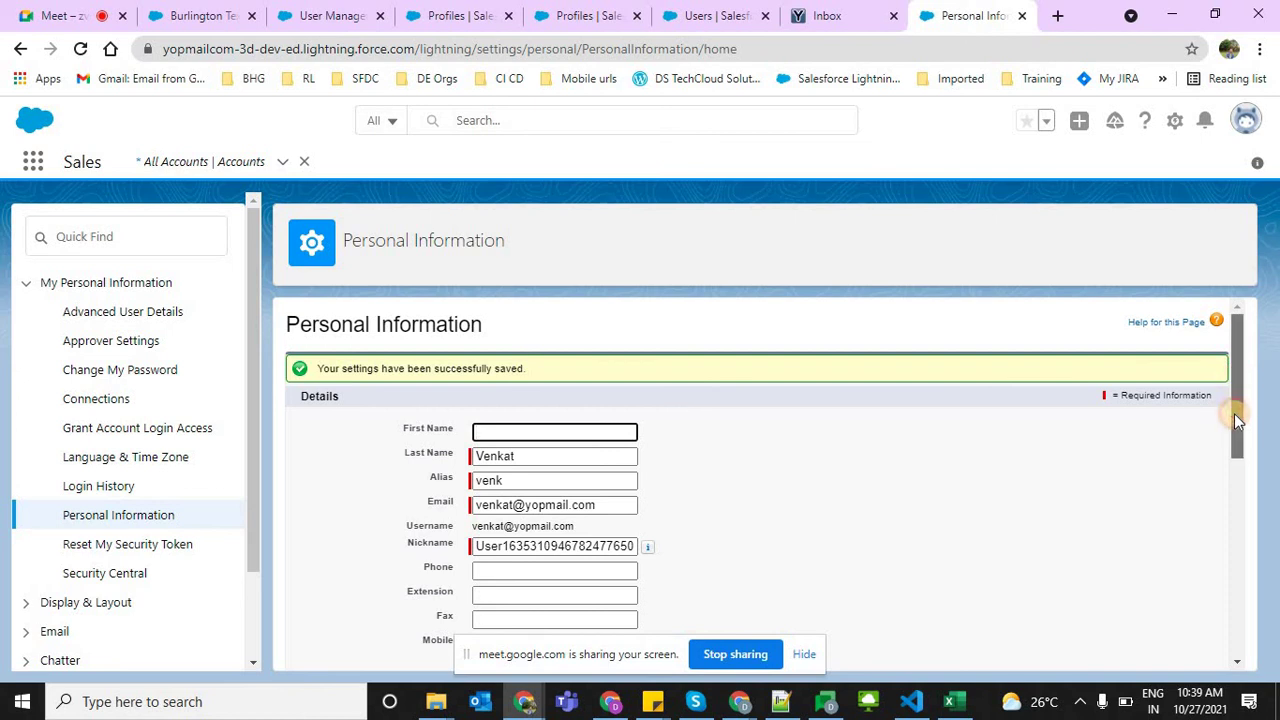
scroll(1234, 400, "down", 1)
scroll(1234, 380, "up", 1)
scroll(1257, 633, "down", 6)
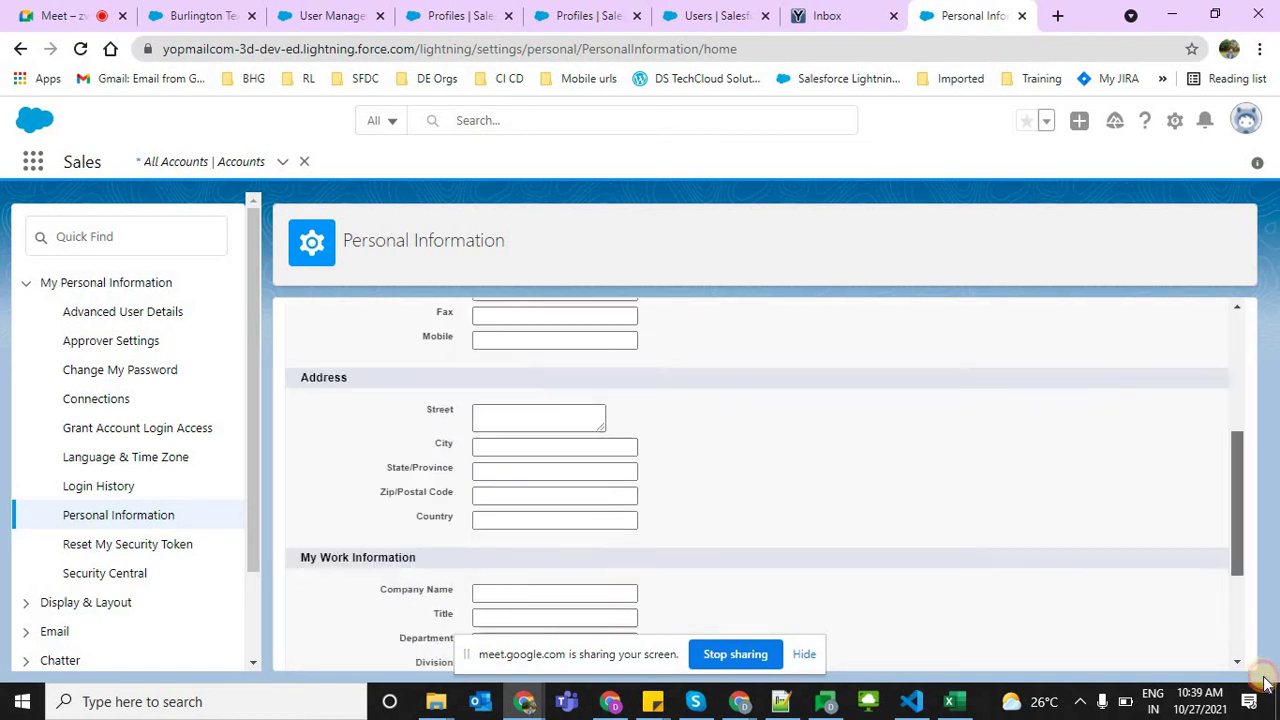
left_click(597, 588)
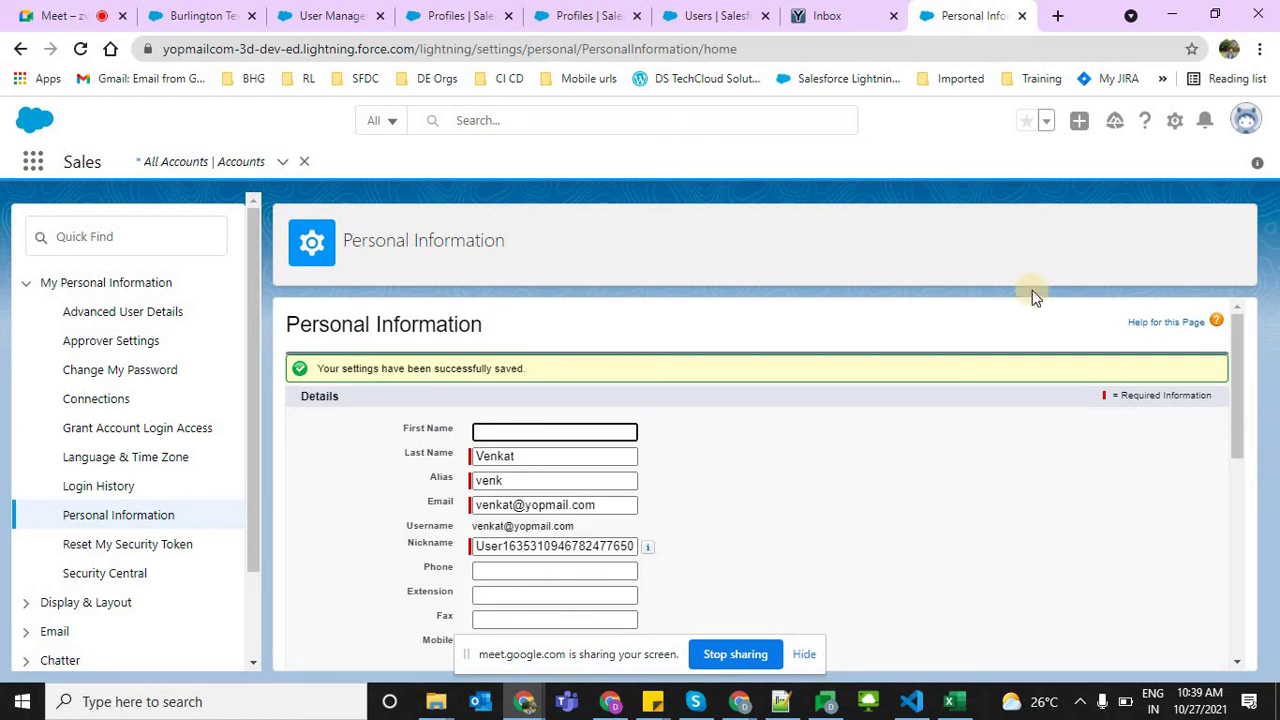
left_click(833, 15)
left_click(294, 185)
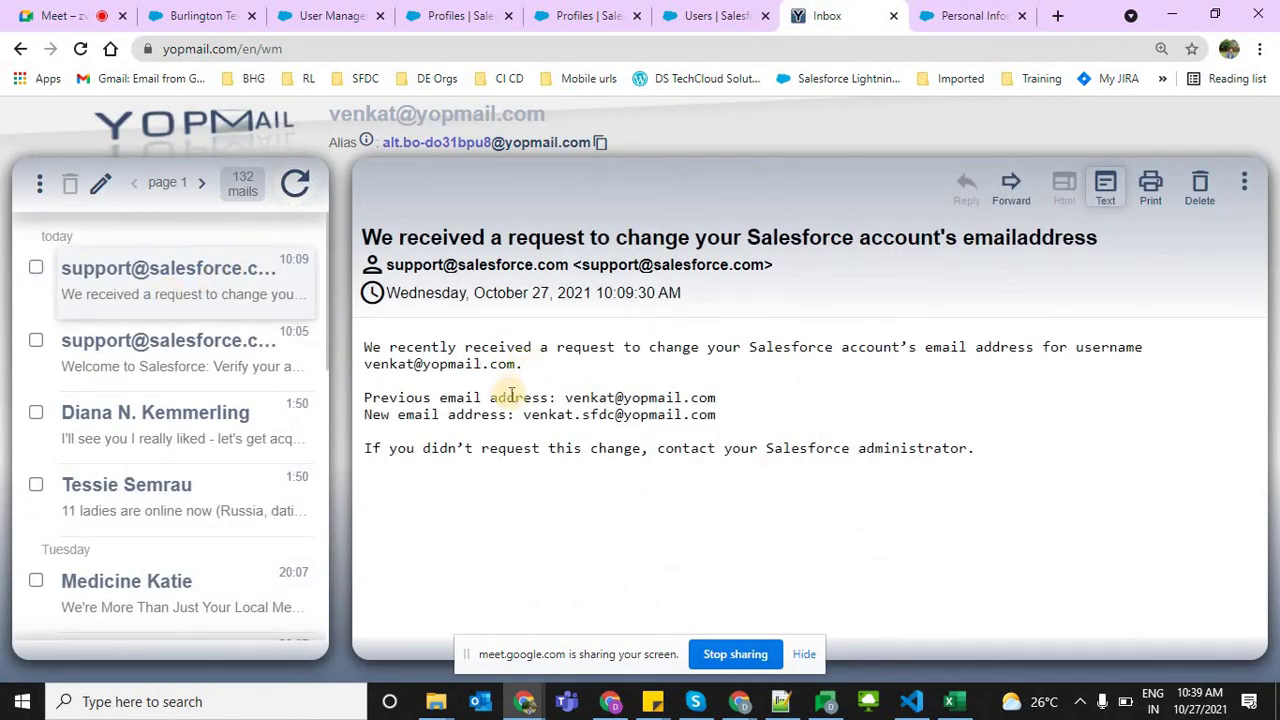
left_click(200, 338)
left_click(175, 290)
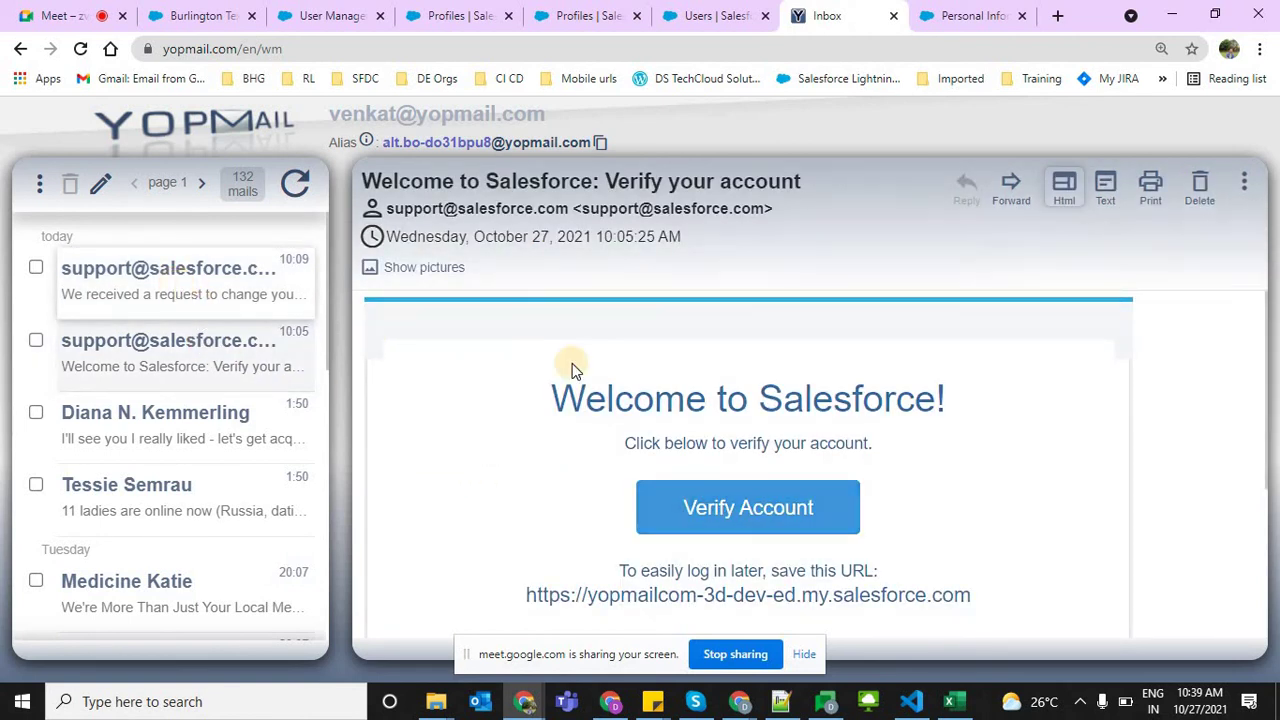
Reload Personal Information and open Advanced User Details, rechecking the YOPmail inbox for new mail
left_click(1027, 8)
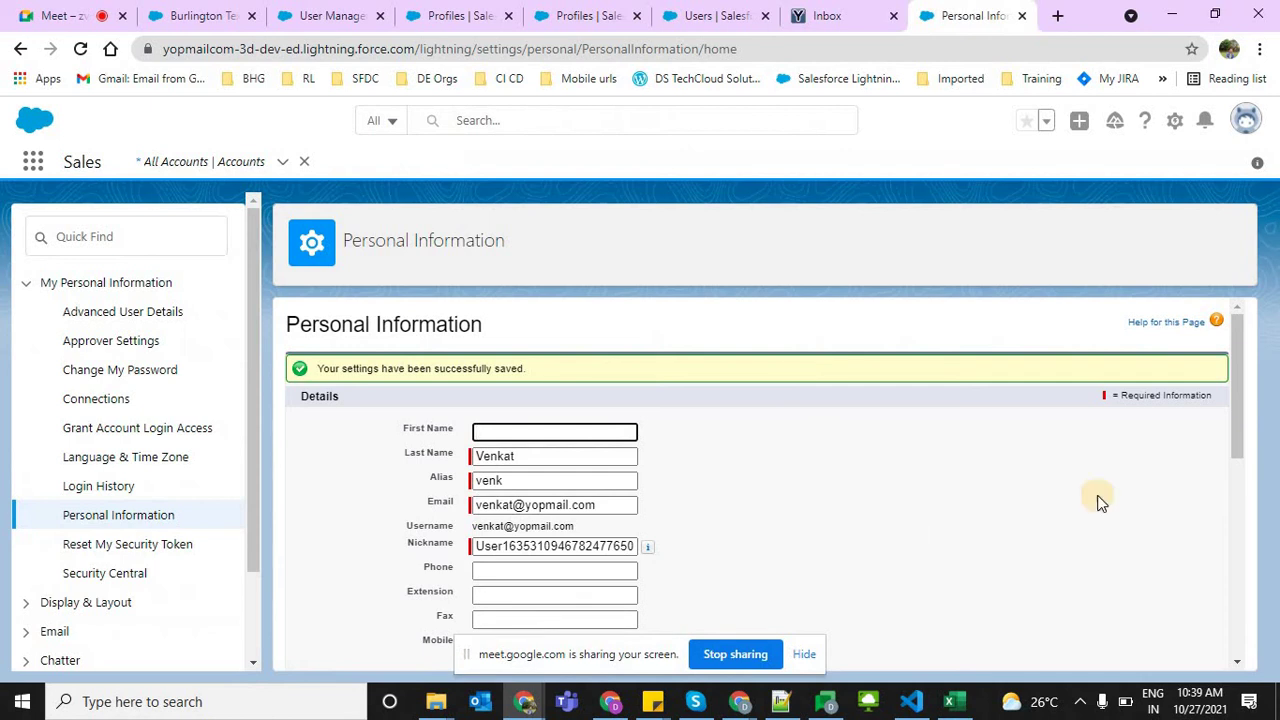
scroll(734, 601, "down", 5)
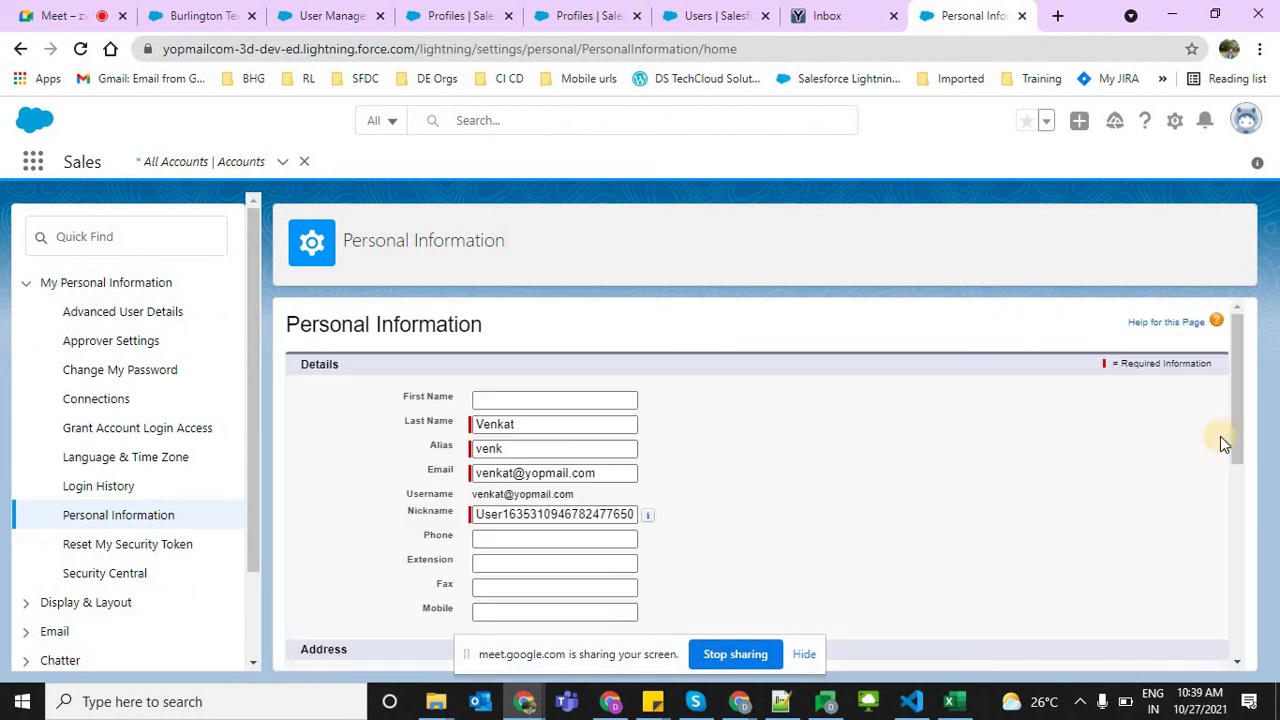
left_click(124, 517)
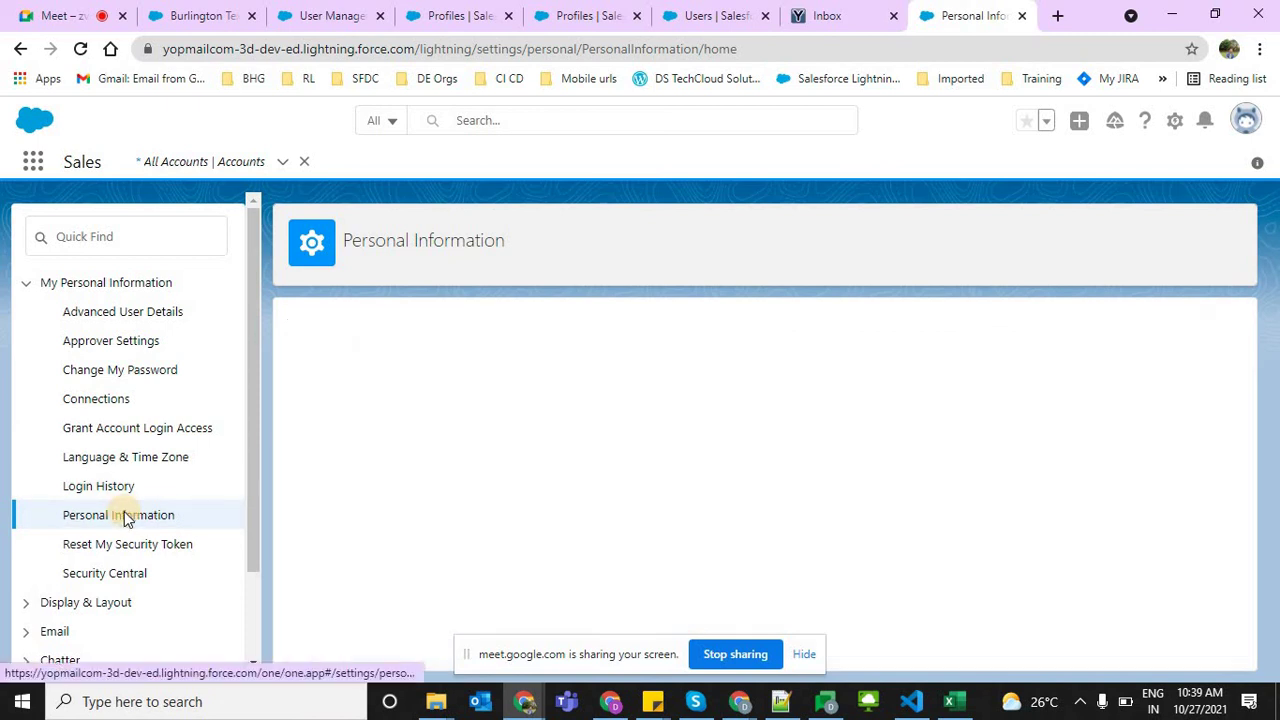
left_click(123, 315)
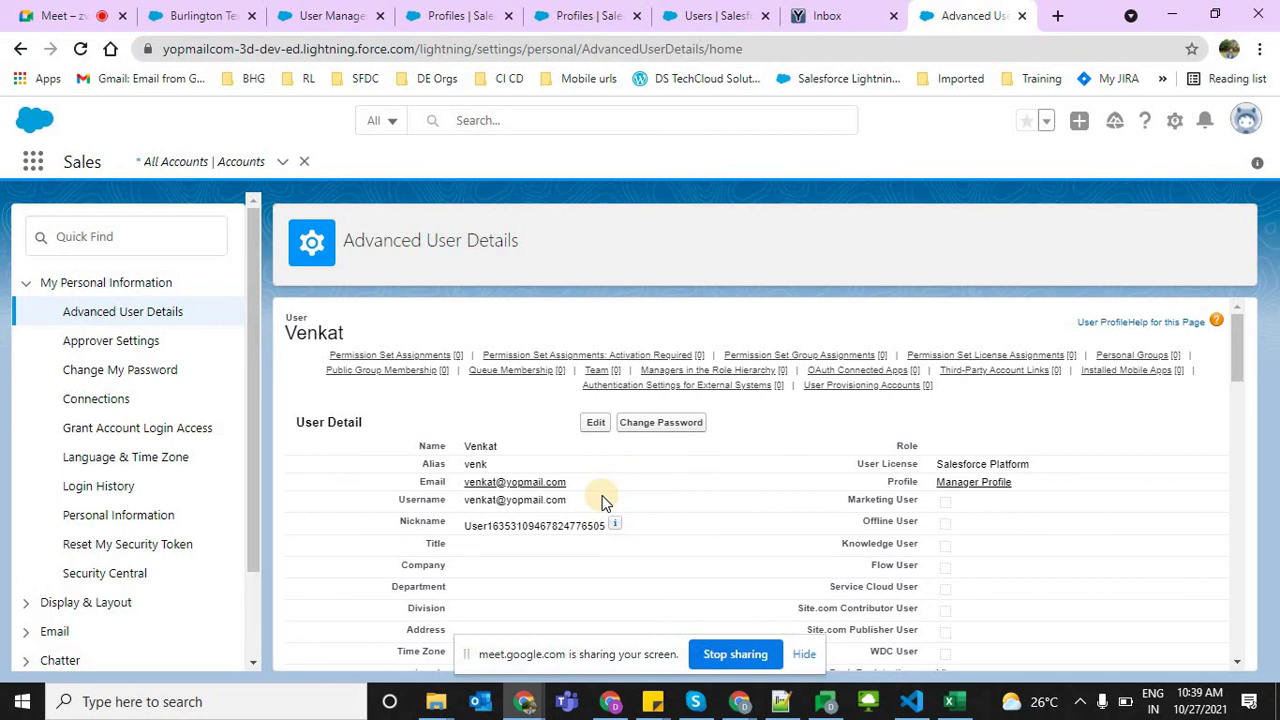
left_click(860, 14)
left_click(295, 183)
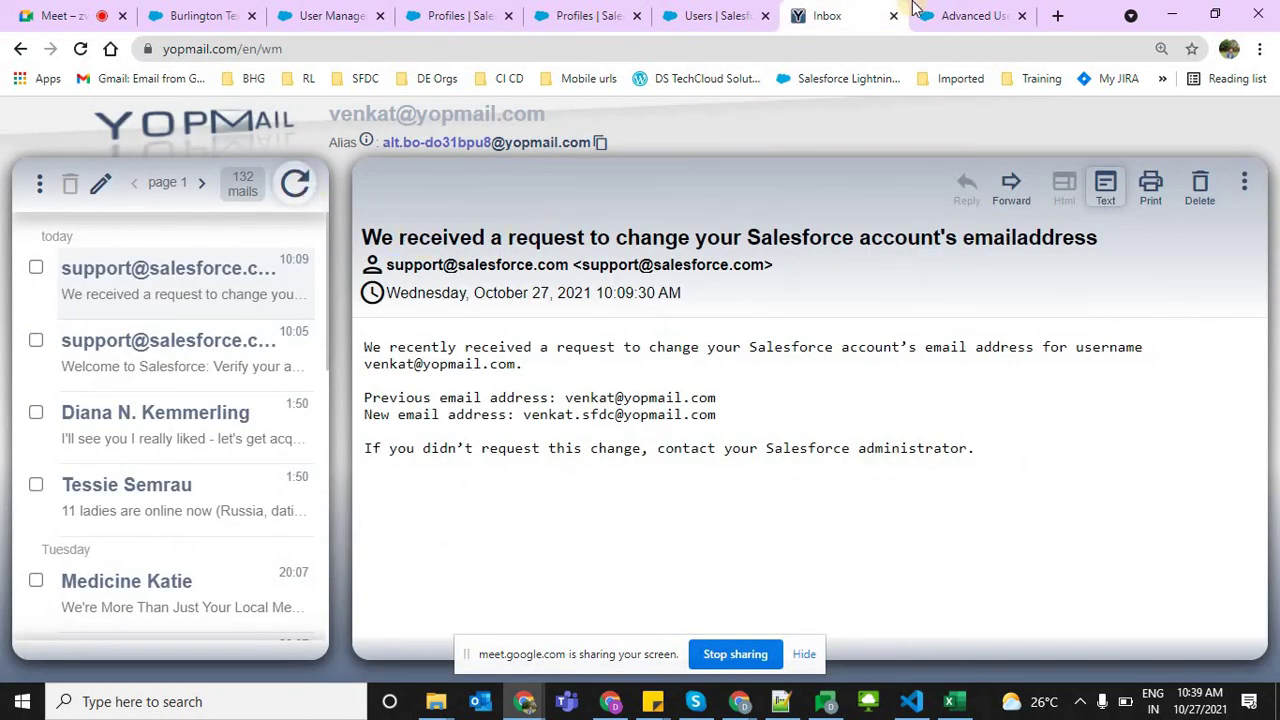
left_click(965, 15)
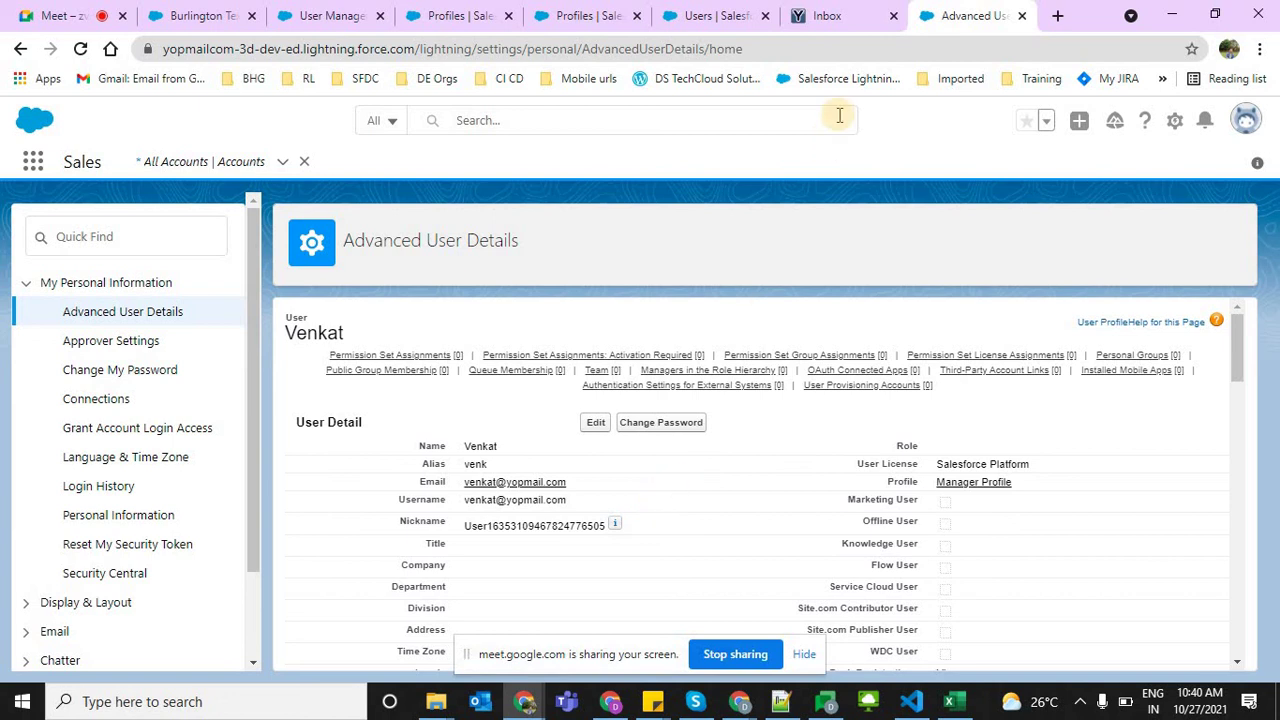
left_click(840, 14)
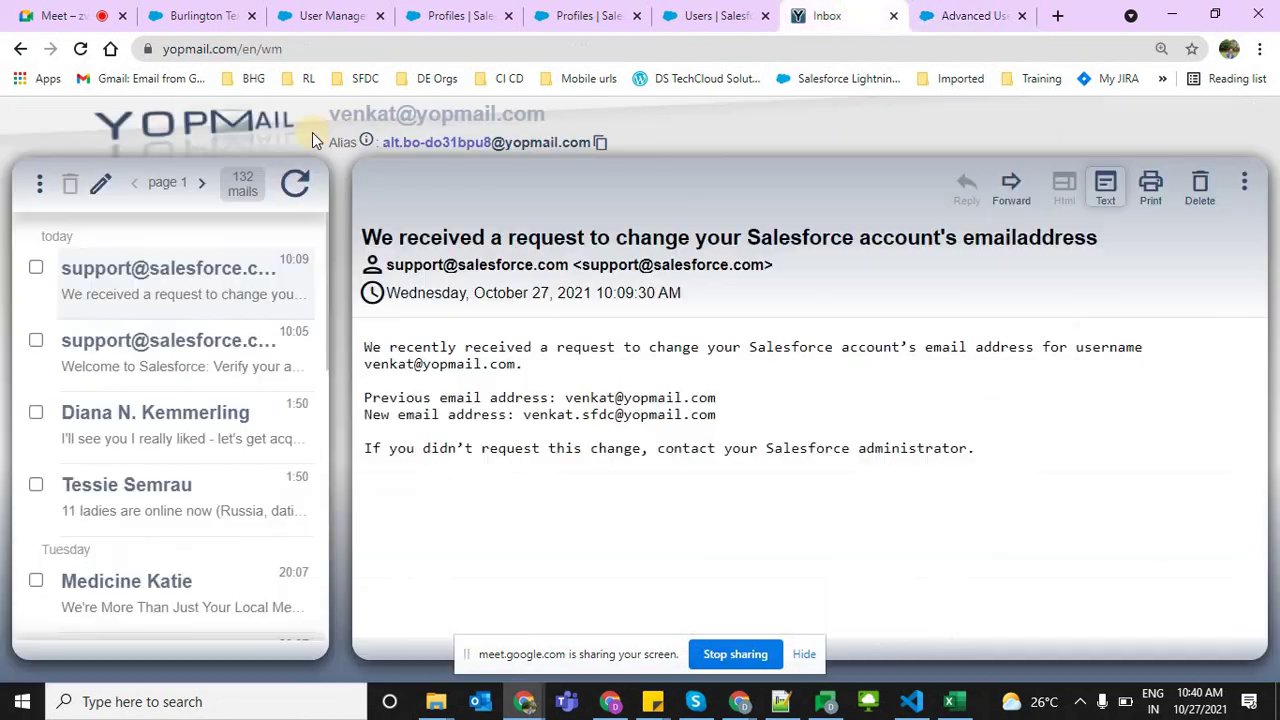
Trim the YOPmail URL to the home page and open the new address's inbox
left_click(245, 55)
left_click(285, 48)
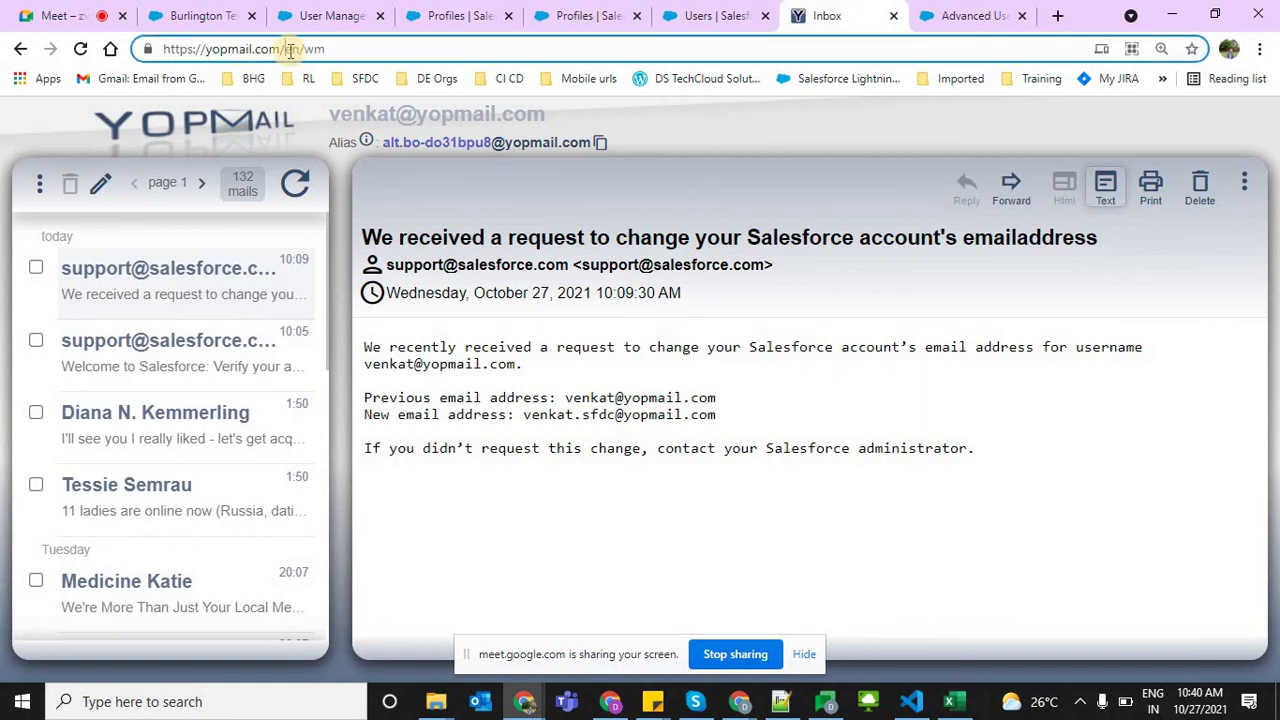
left_click_drag(285, 48, 453, 50)
key("BackSpace")
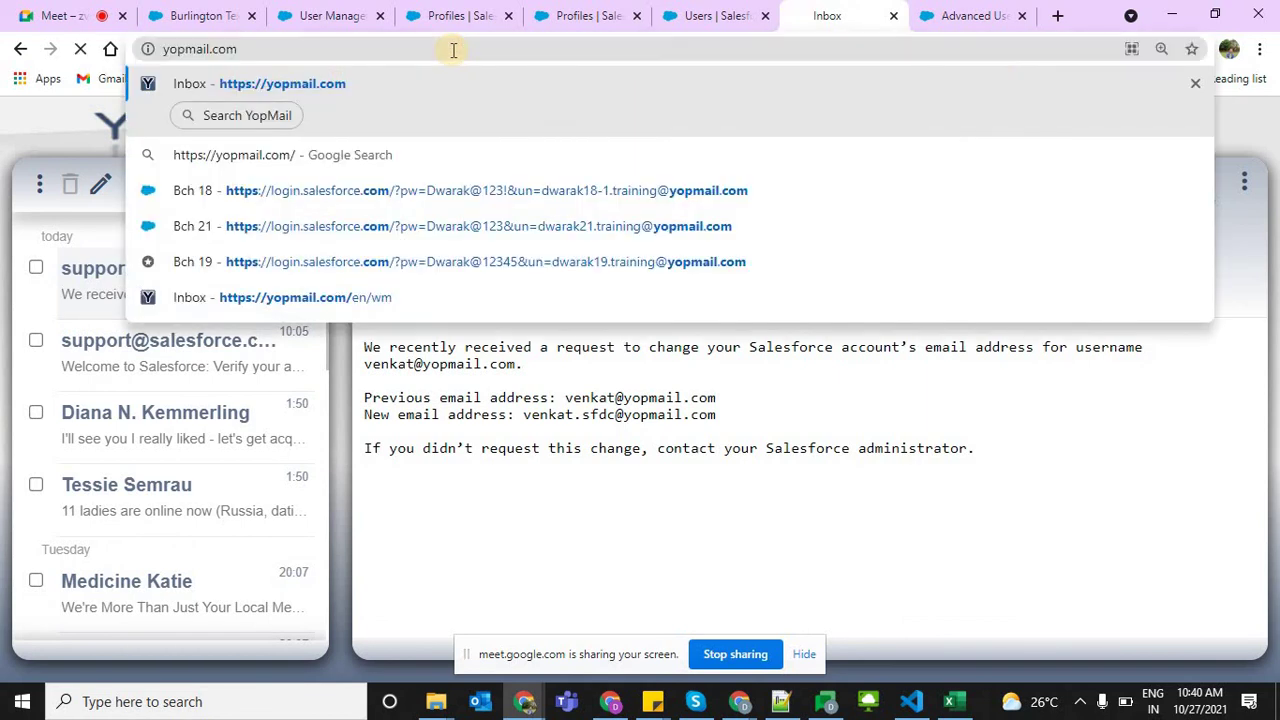
key("Return")
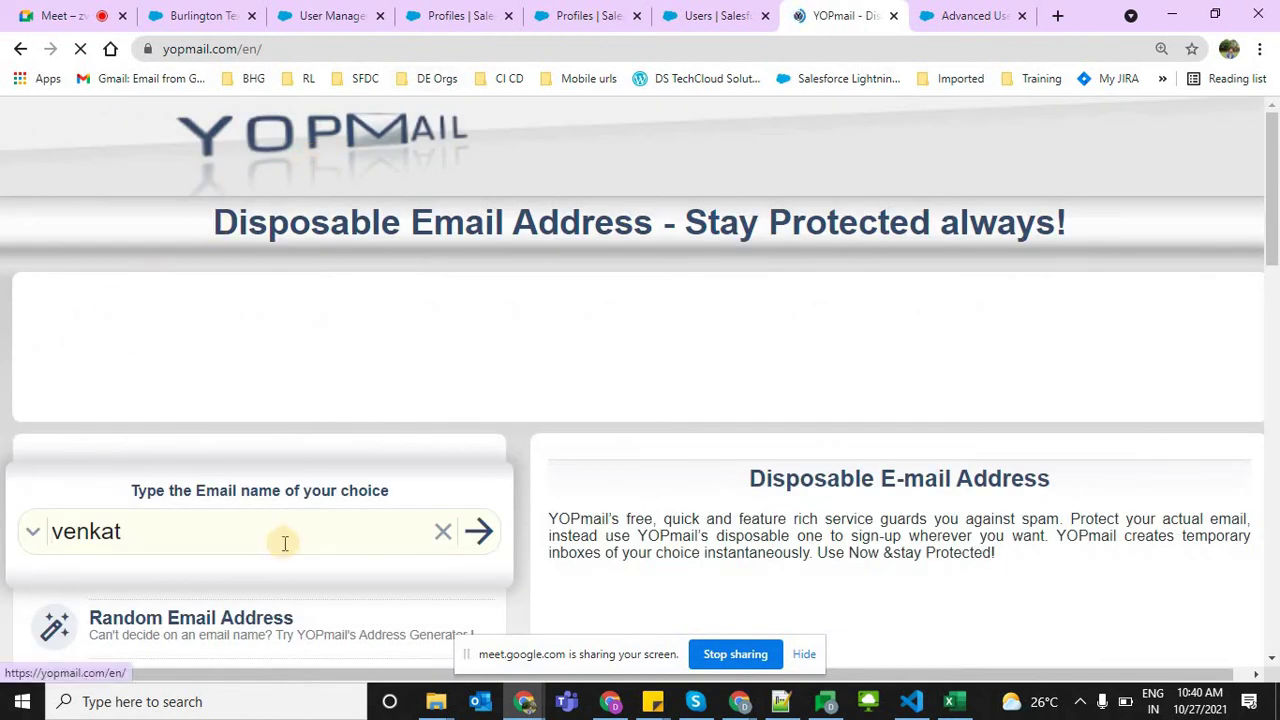
left_click(206, 540)
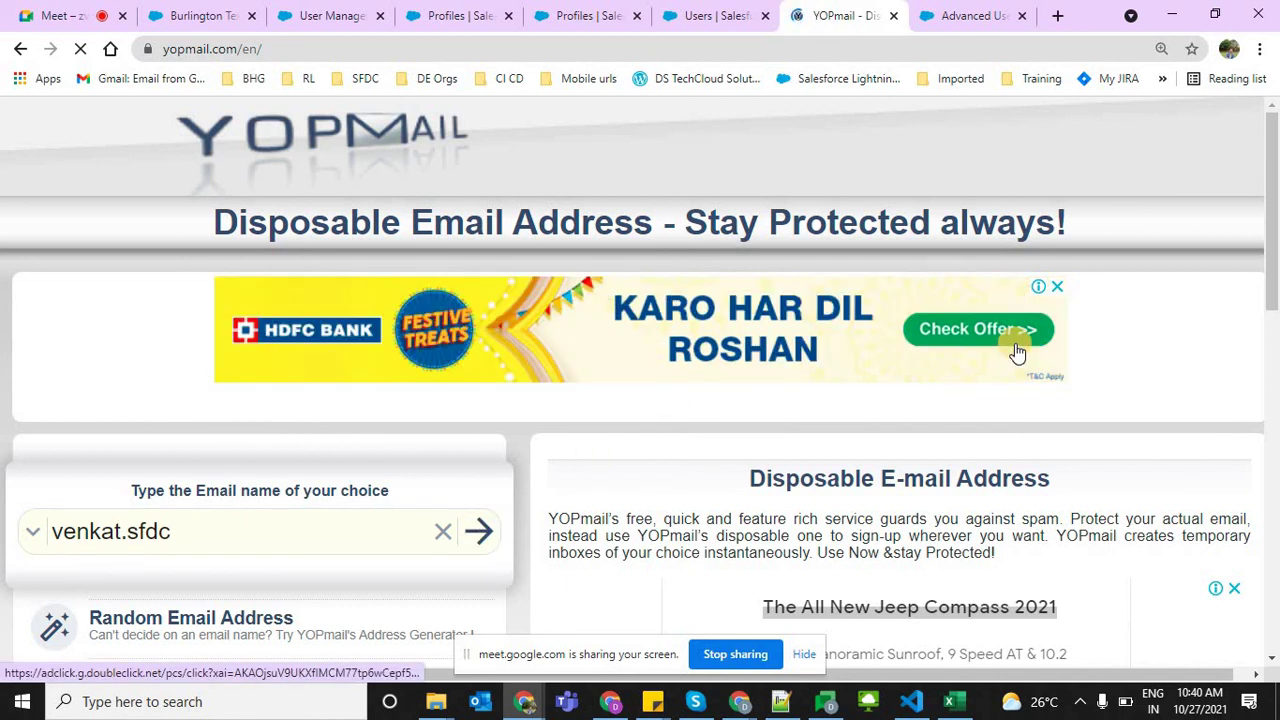
left_click(493, 531)
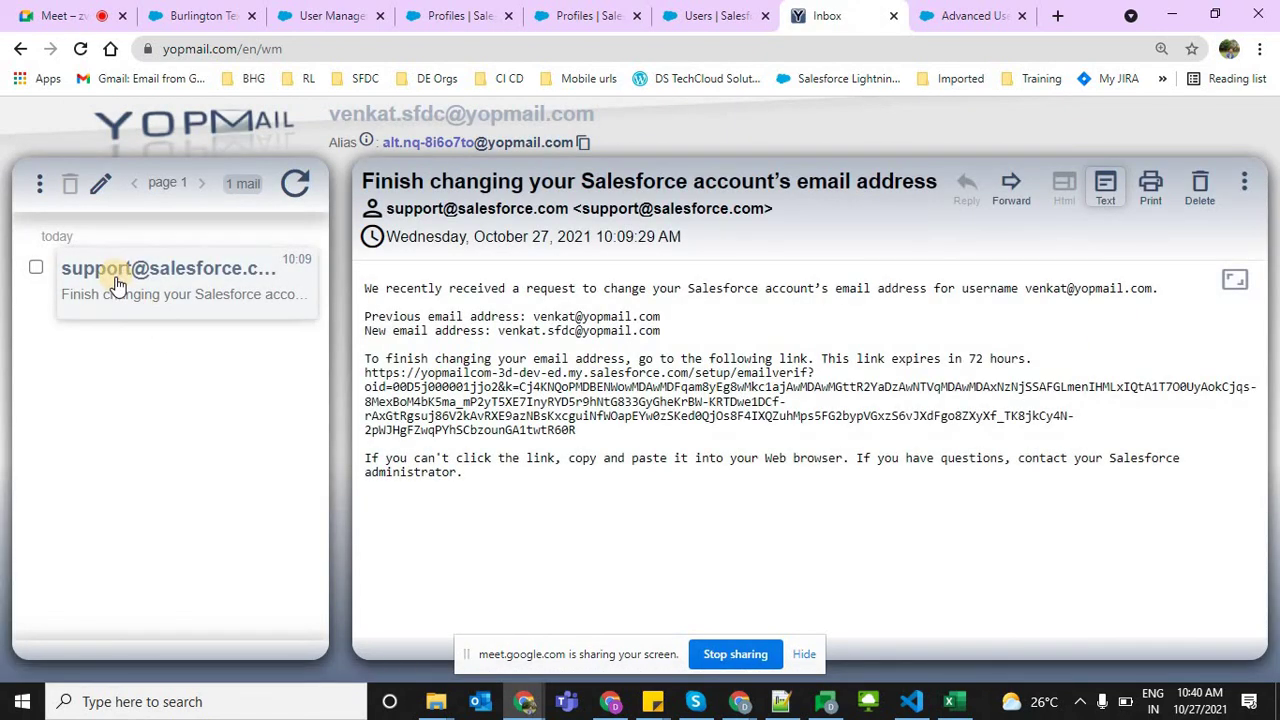
Copy the Salesforce verification link from the message and start a new browser tab
left_click_drag(581, 437, 364, 373)
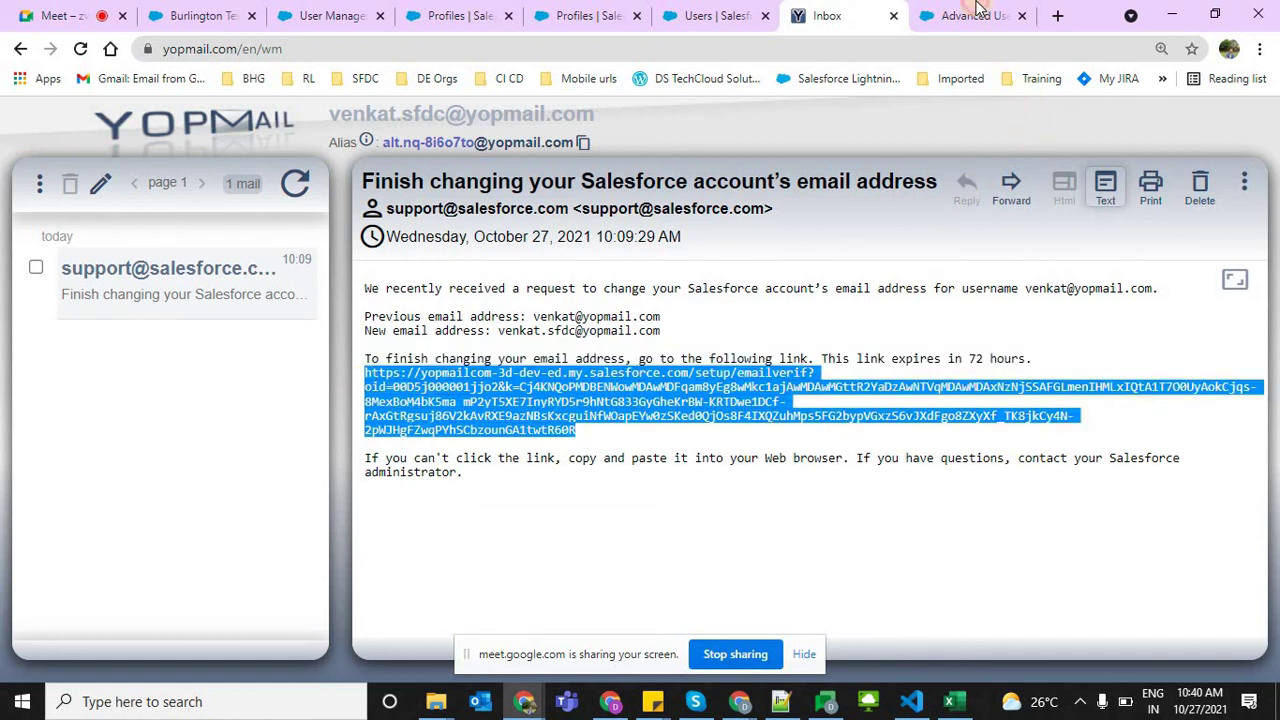
left_click(978, 12)
left_click(1054, 17)
Load the pasted verification link and continue past the Email Changed confirmation
key("ctrl+v")
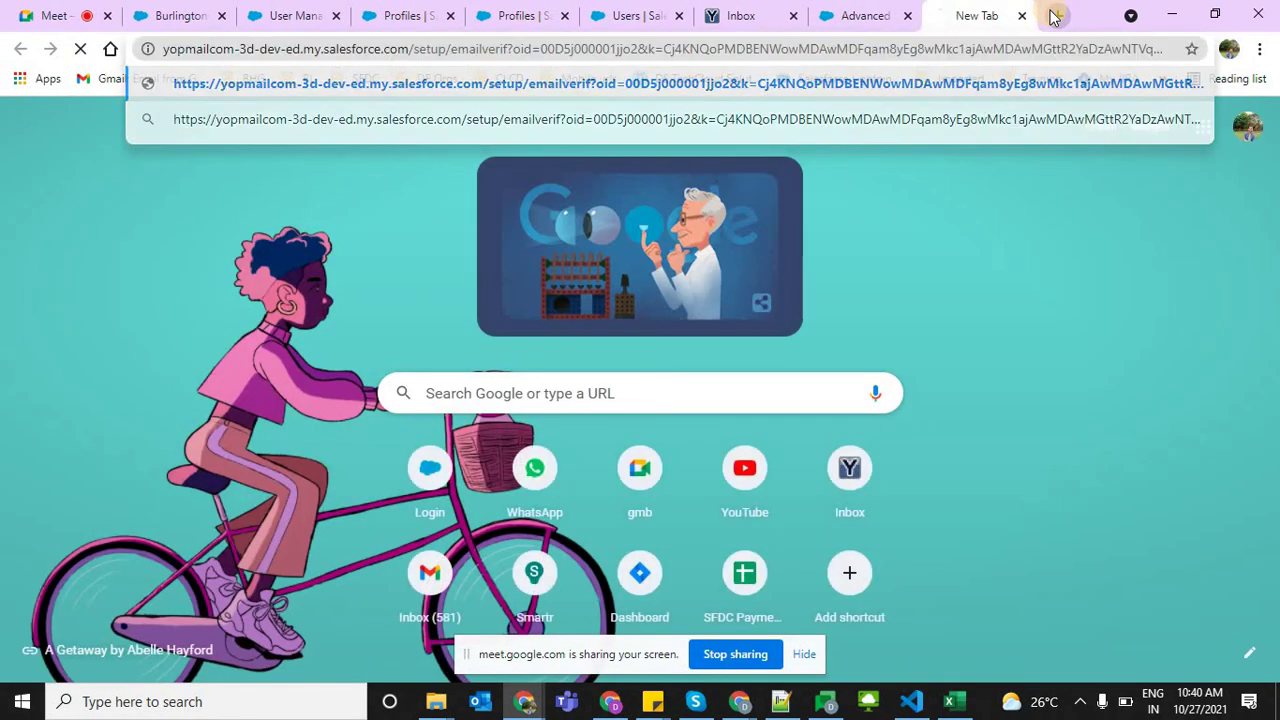
key("Return")
left_click(866, 15)
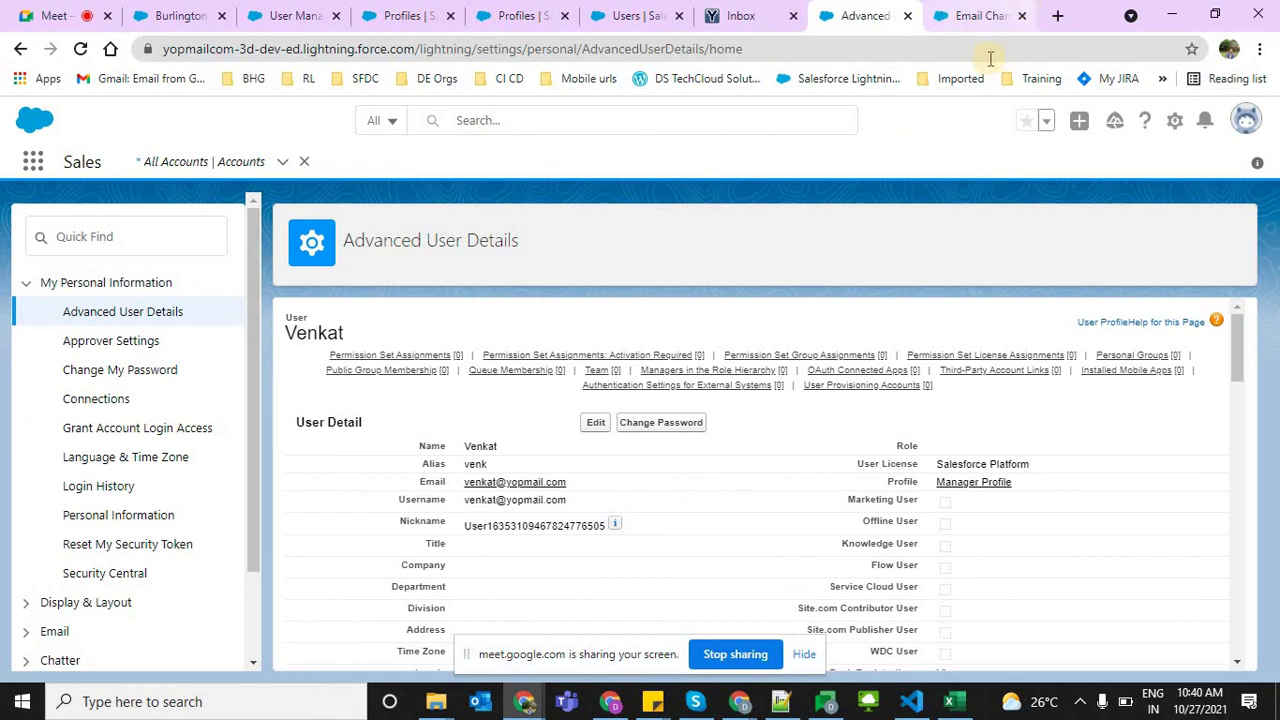
left_click(978, 15)
left_click(658, 402)
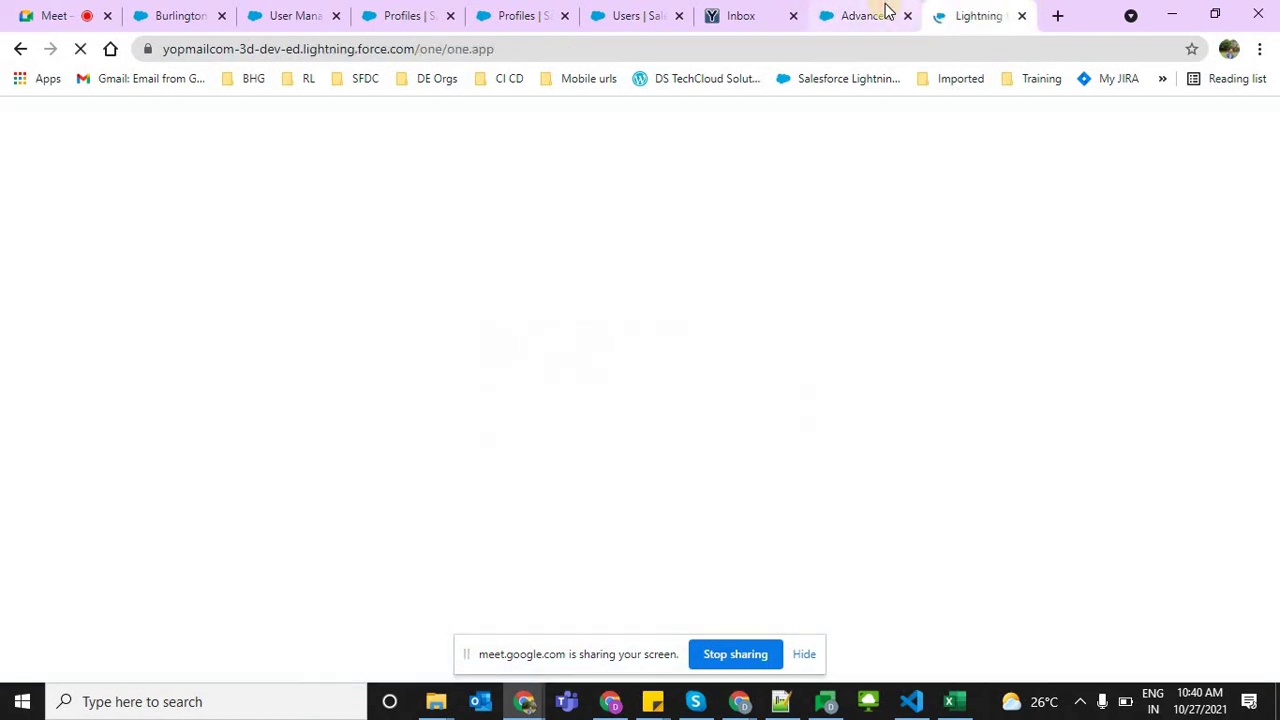
Return to the Advanced User Details tab and reload the page
left_click(886, 12)
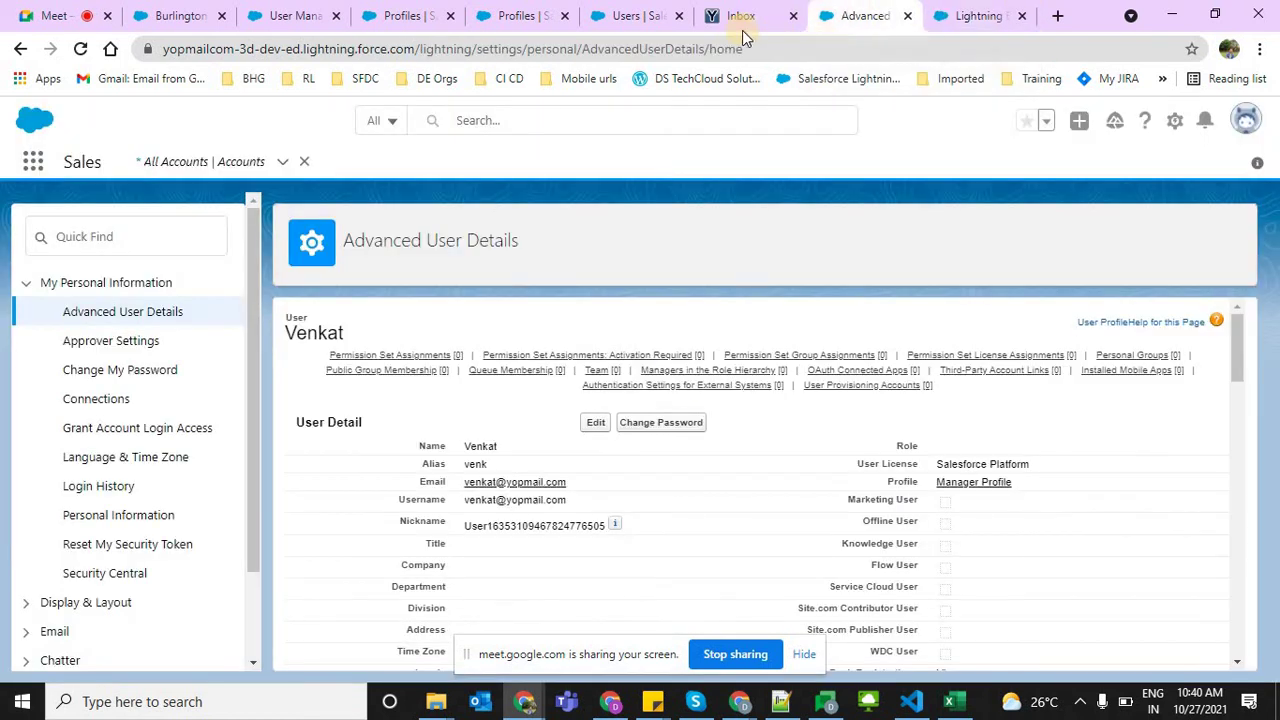
left_click(740, 16)
left_click(840, 15)
left_click(771, 48)
key("Return")
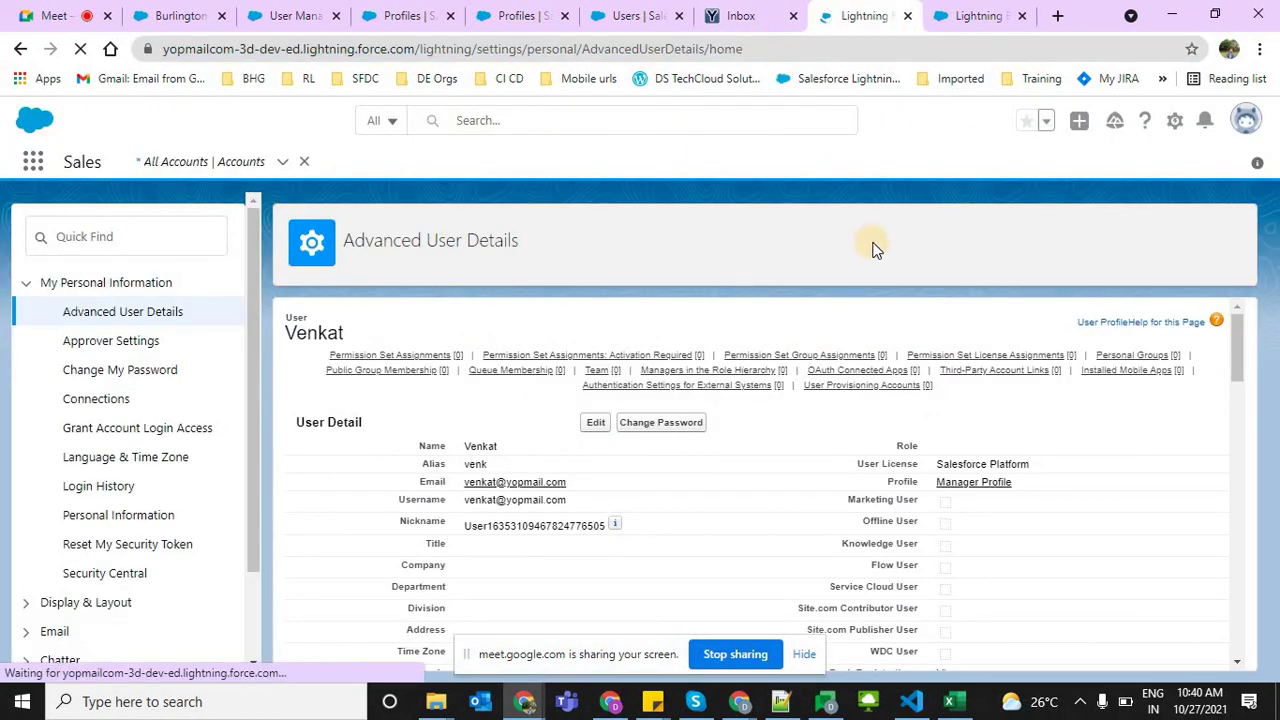
Stop presenting in Google Meet and re-share the entire screen
left_click(70, 12)
left_click(572, 530)
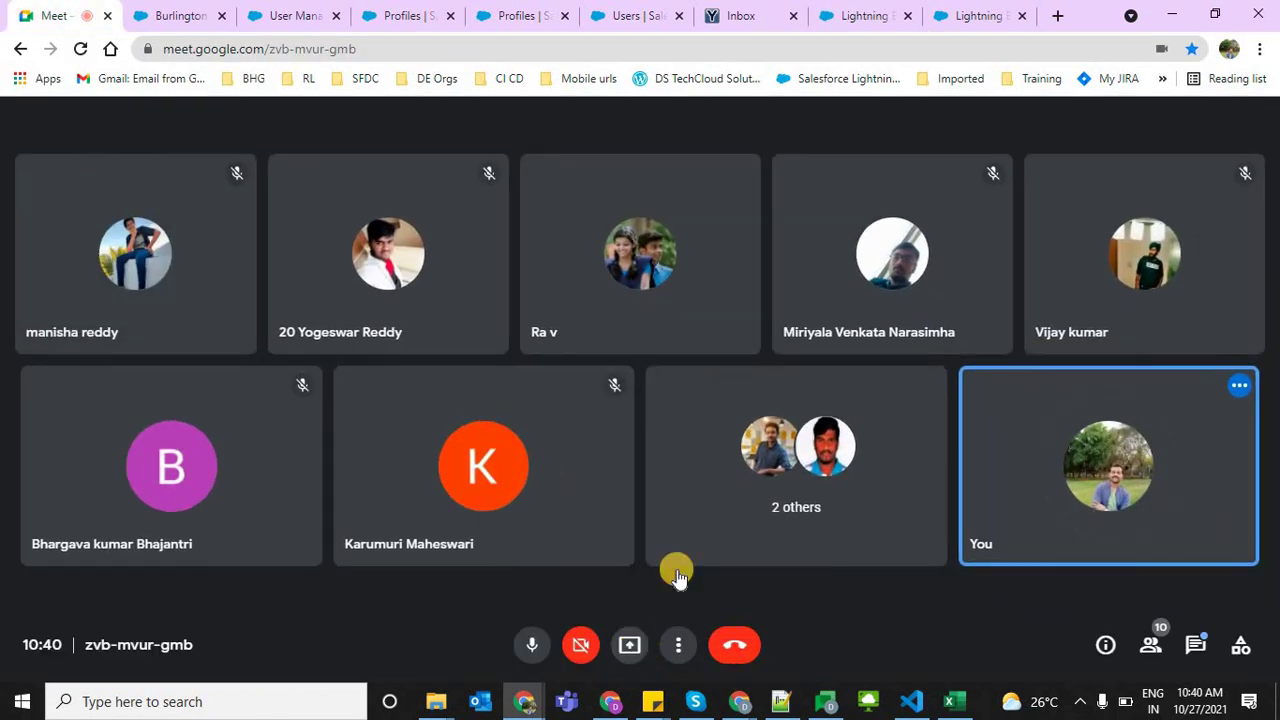
left_click(629, 644)
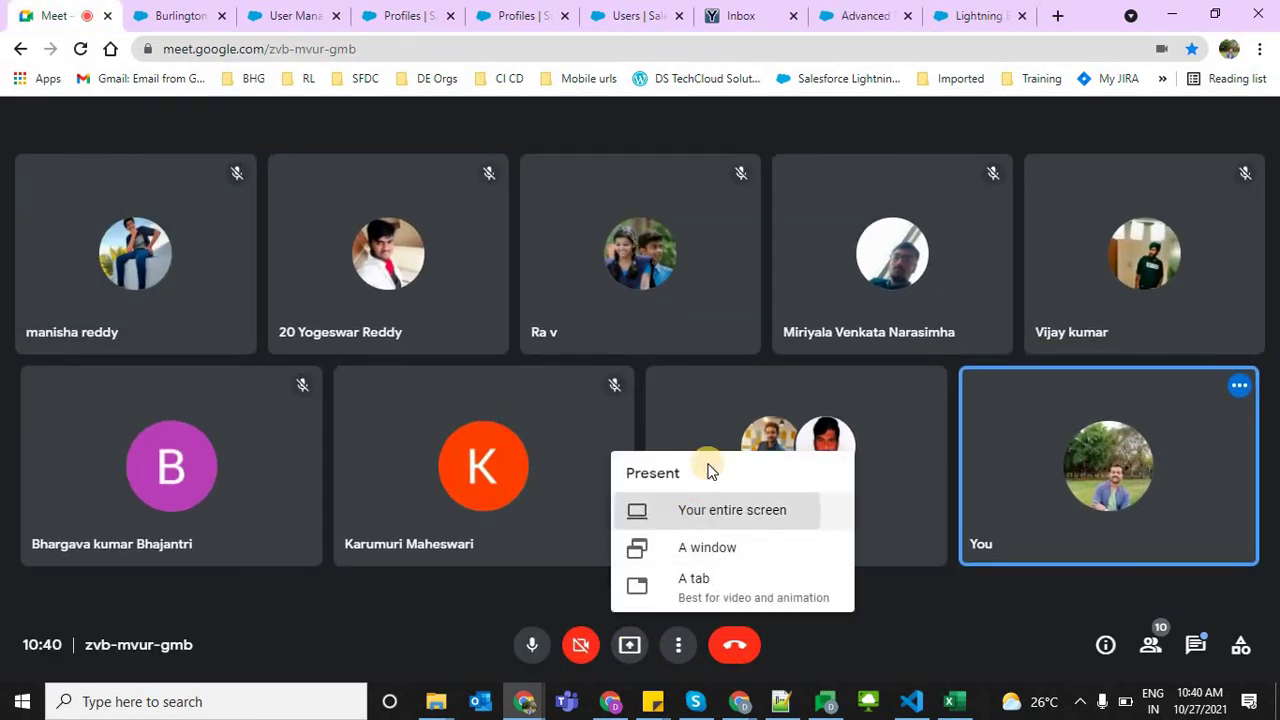
left_click(700, 506)
left_click(632, 342)
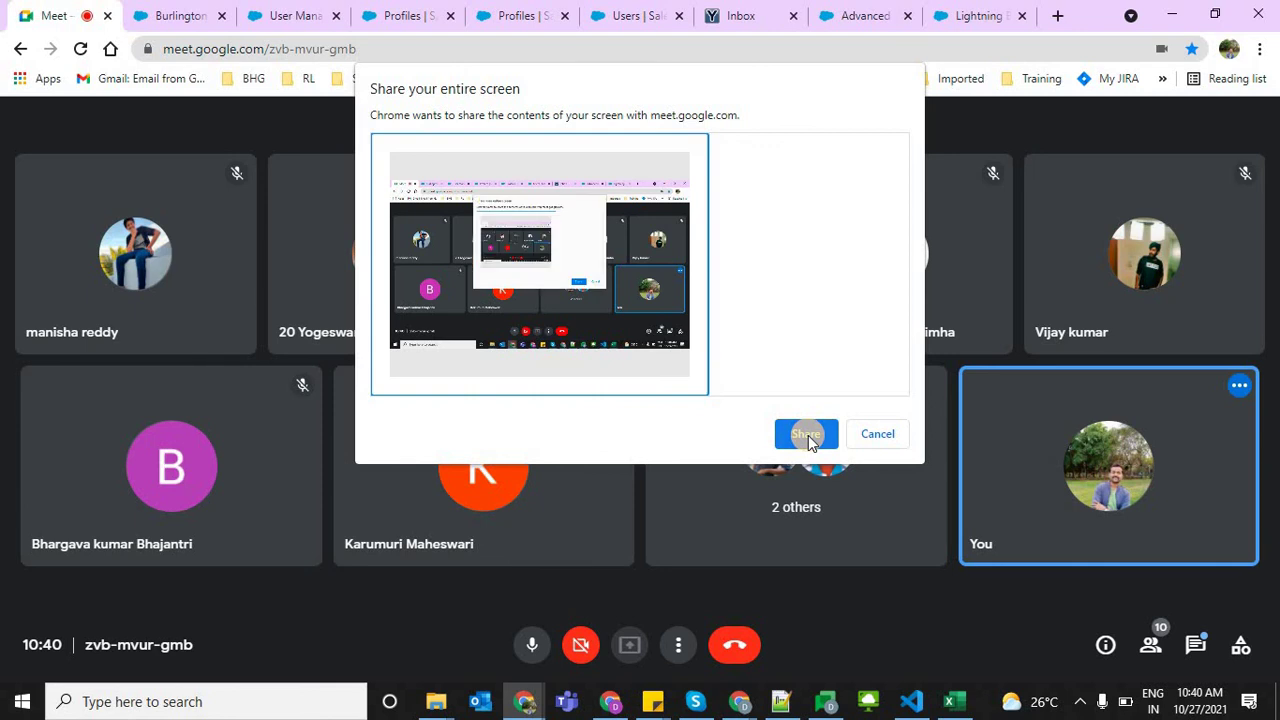
left_click(806, 433)
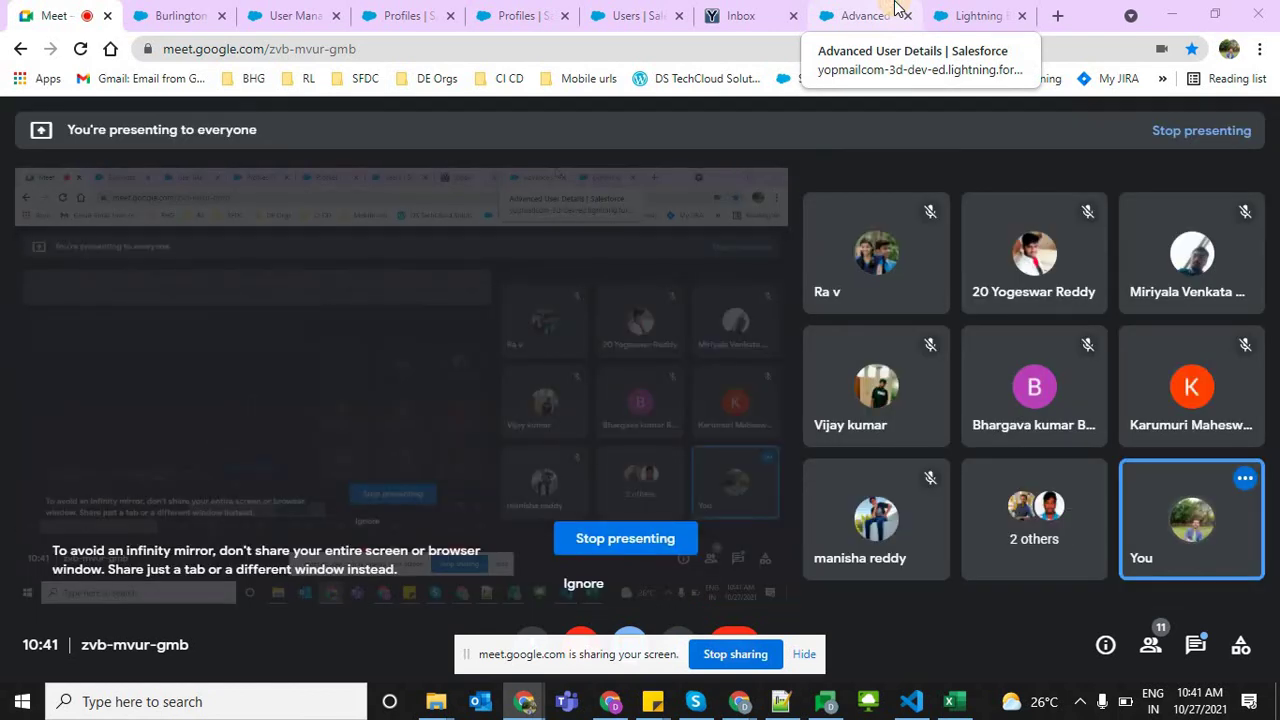
Check that the Advanced User Details Email shows the new sfdc YOPmail address, then go back to YOPmail
left_click(897, 8)
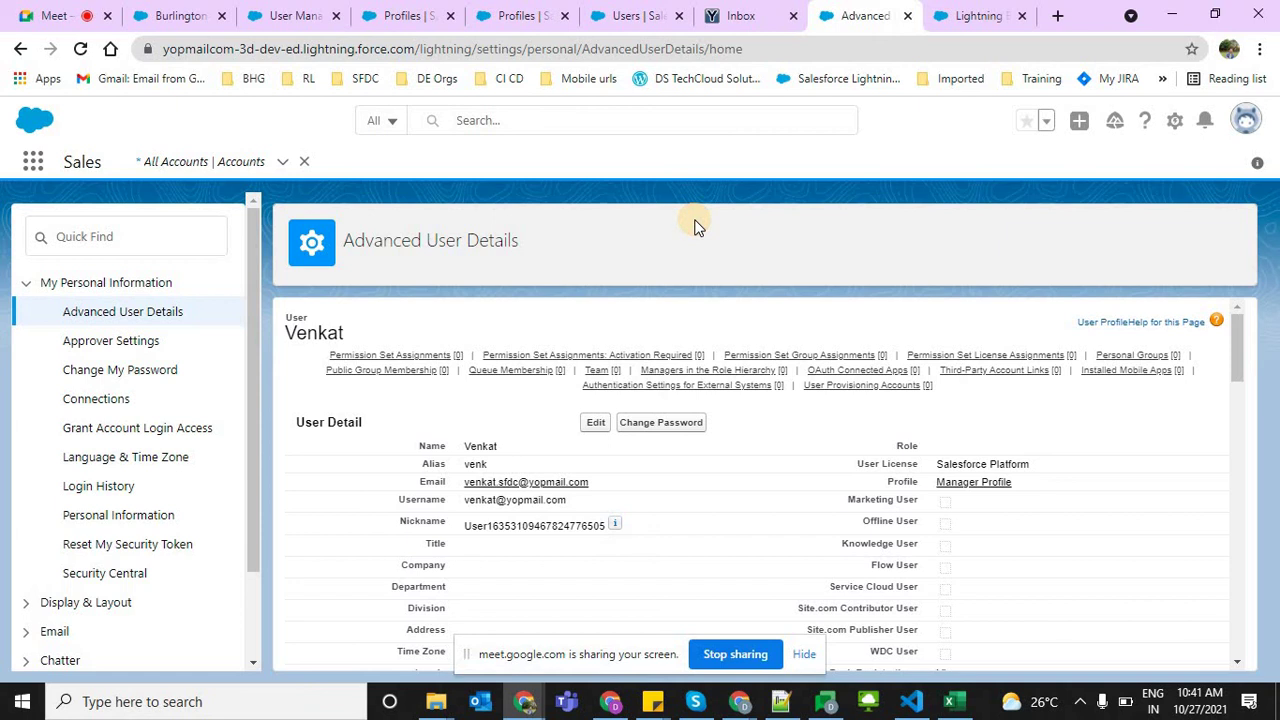
left_click_drag(644, 480, 449, 485)
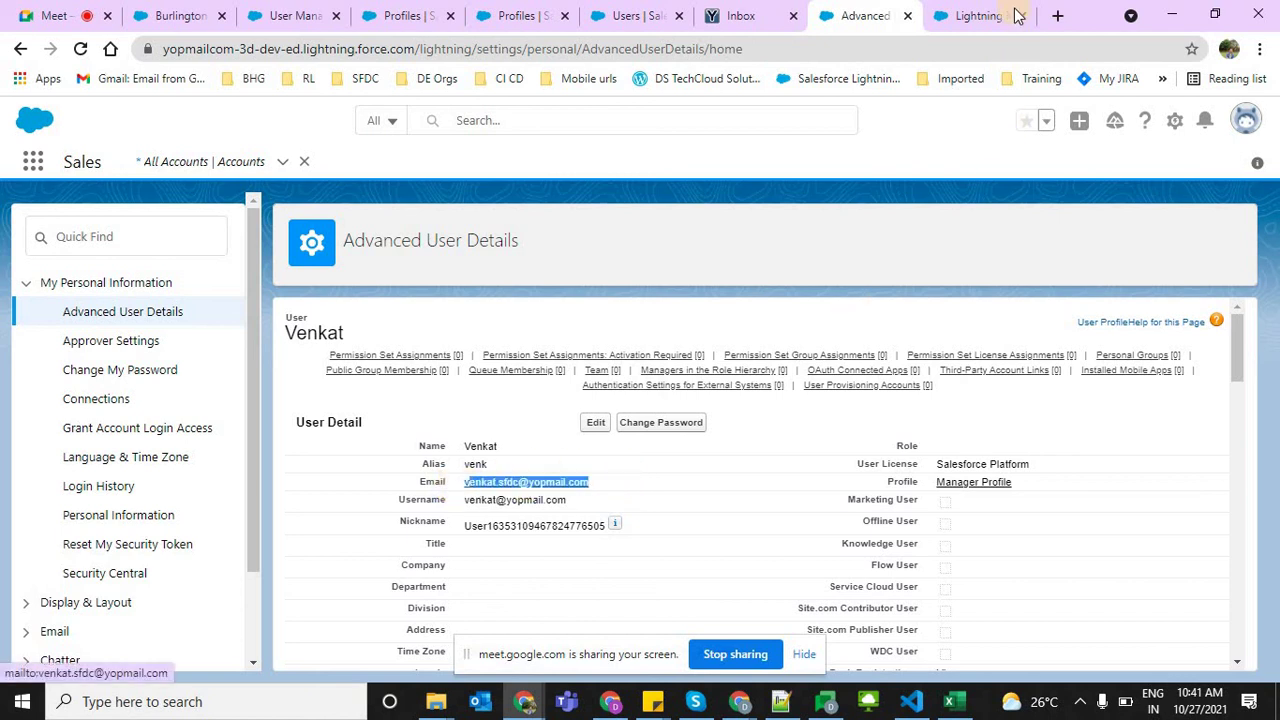
left_click(645, 489)
left_click_drag(589, 482, 466, 482)
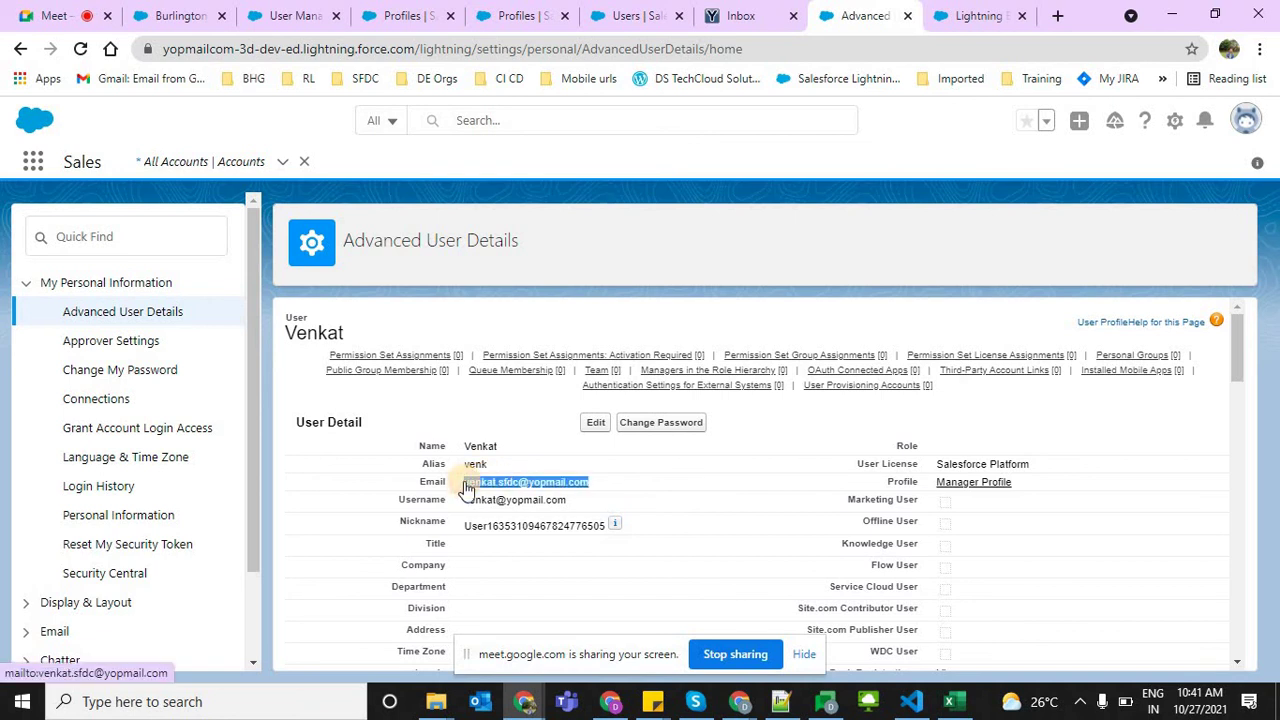
left_click(583, 301)
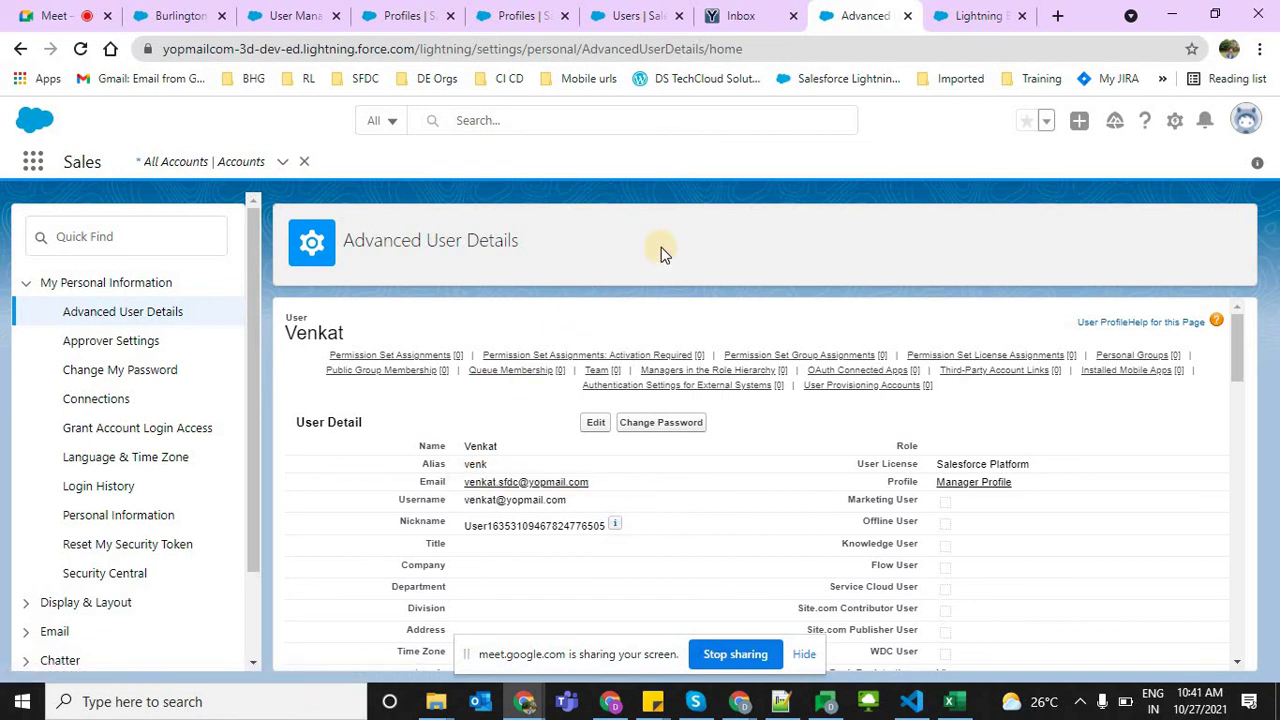
left_click(766, 12)
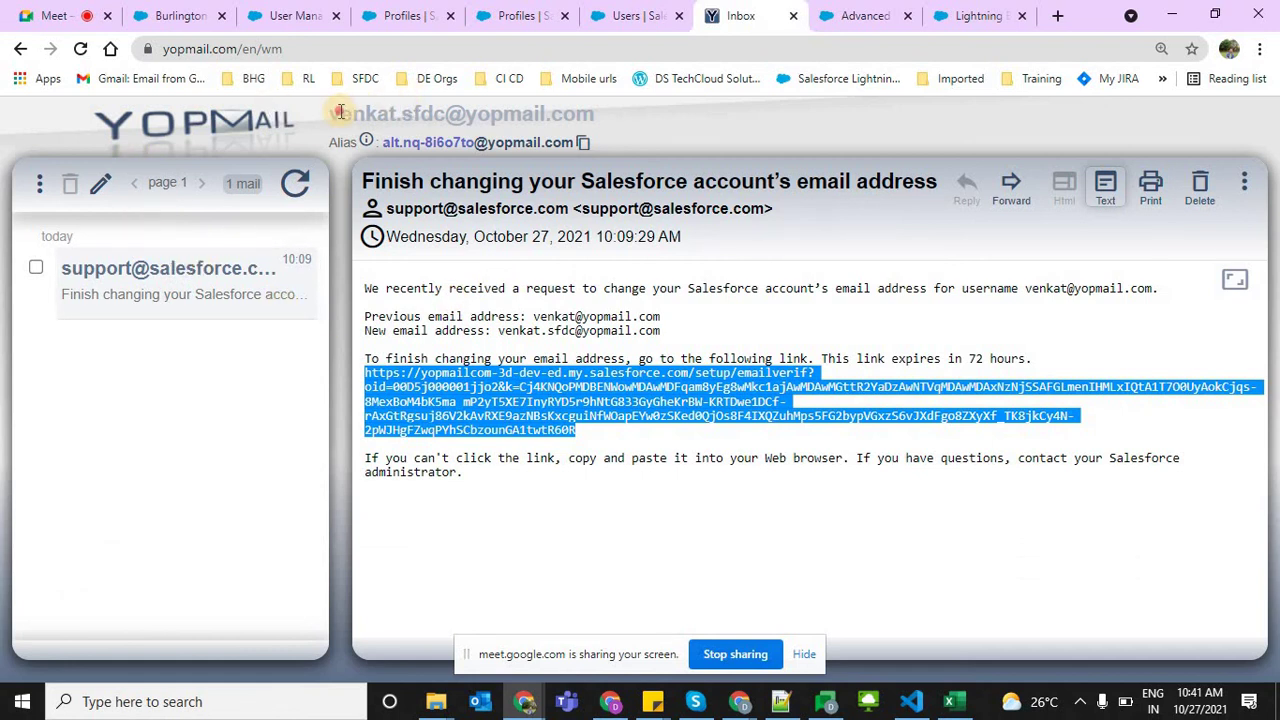
left_click_drag(340, 113, 641, 115)
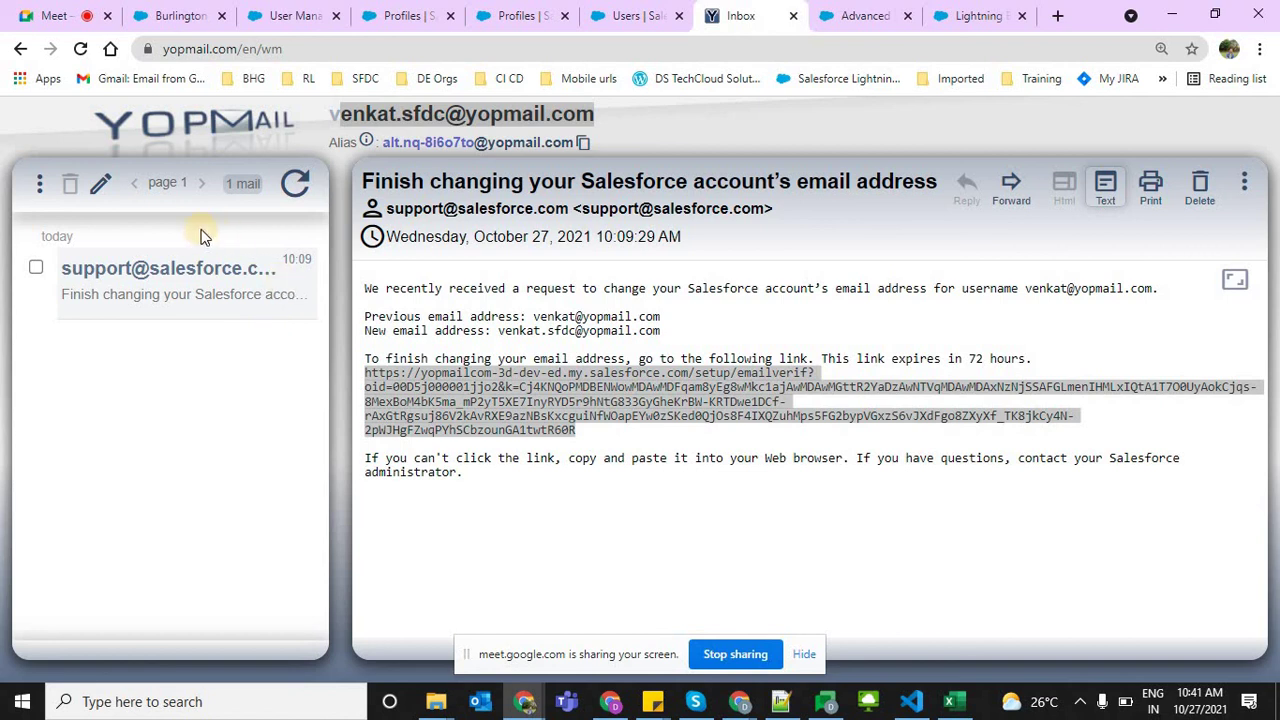
left_click(140, 294)
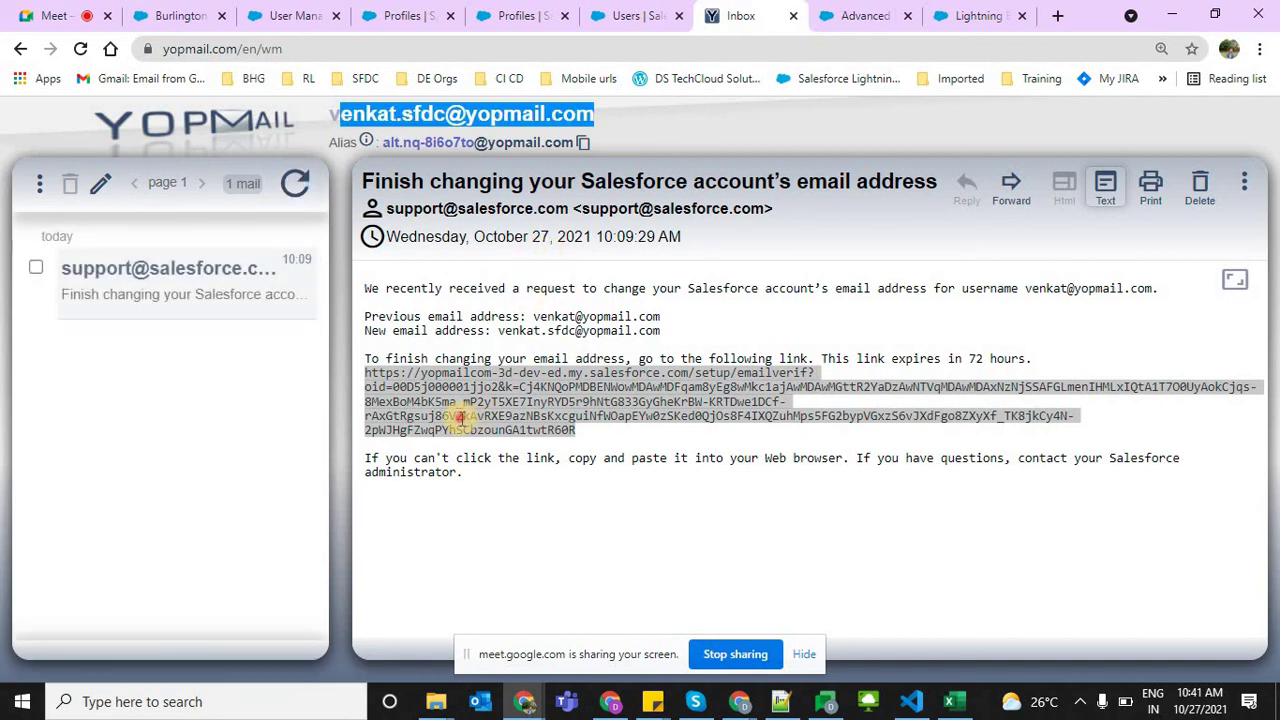
left_click_drag(364, 288, 810, 333)
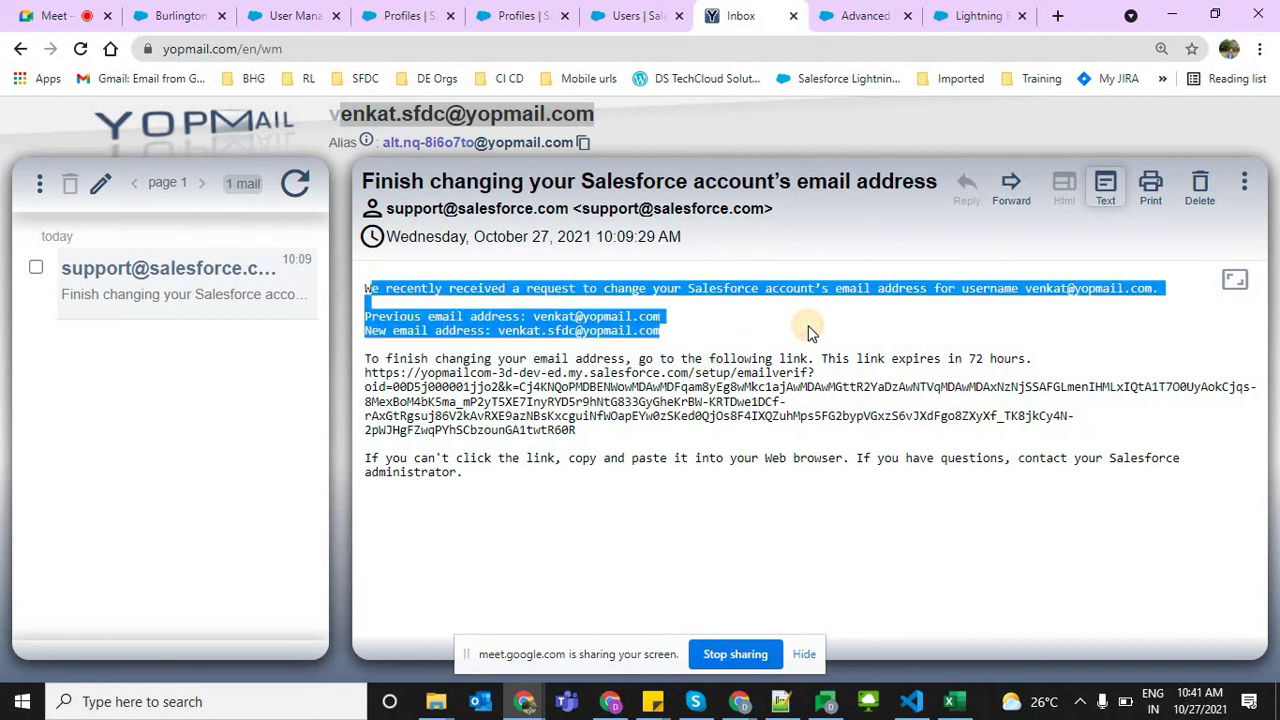
left_click(551, 367)
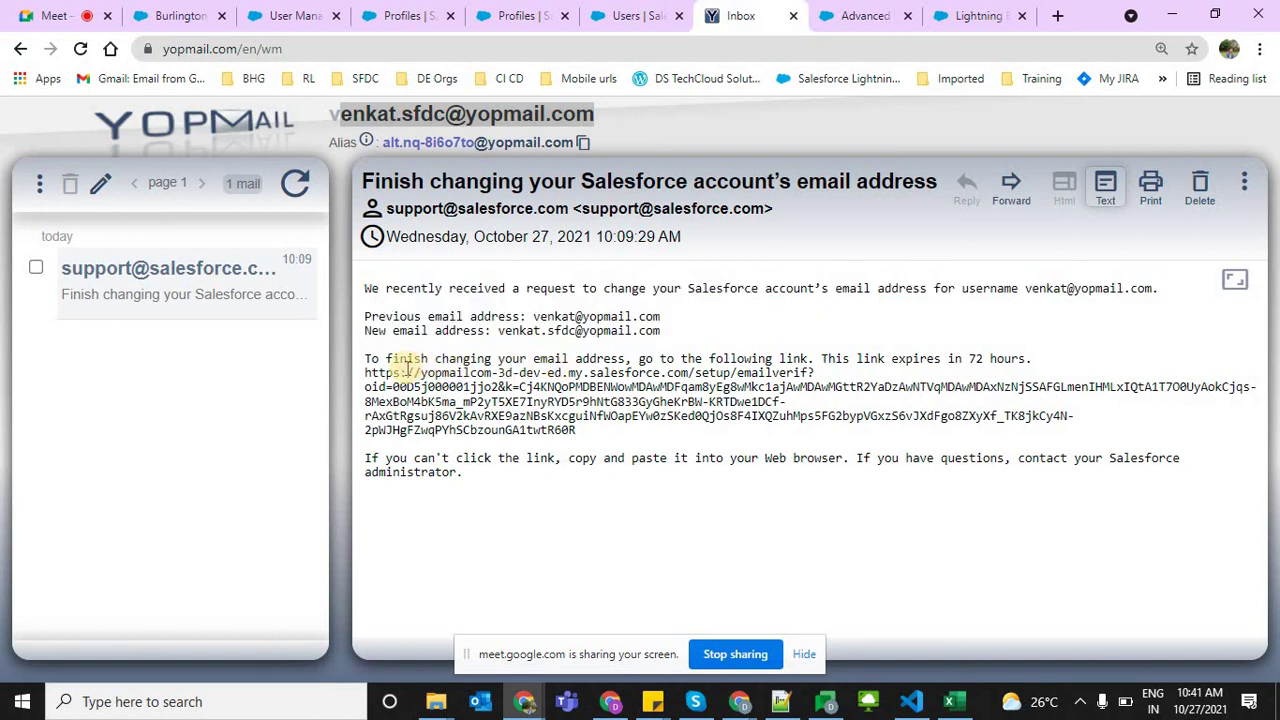
mouse_move(362, 360)
left_mouse_down()
mouse_move(592, 435)
mouse_move(365, 361)
left_mouse_up()
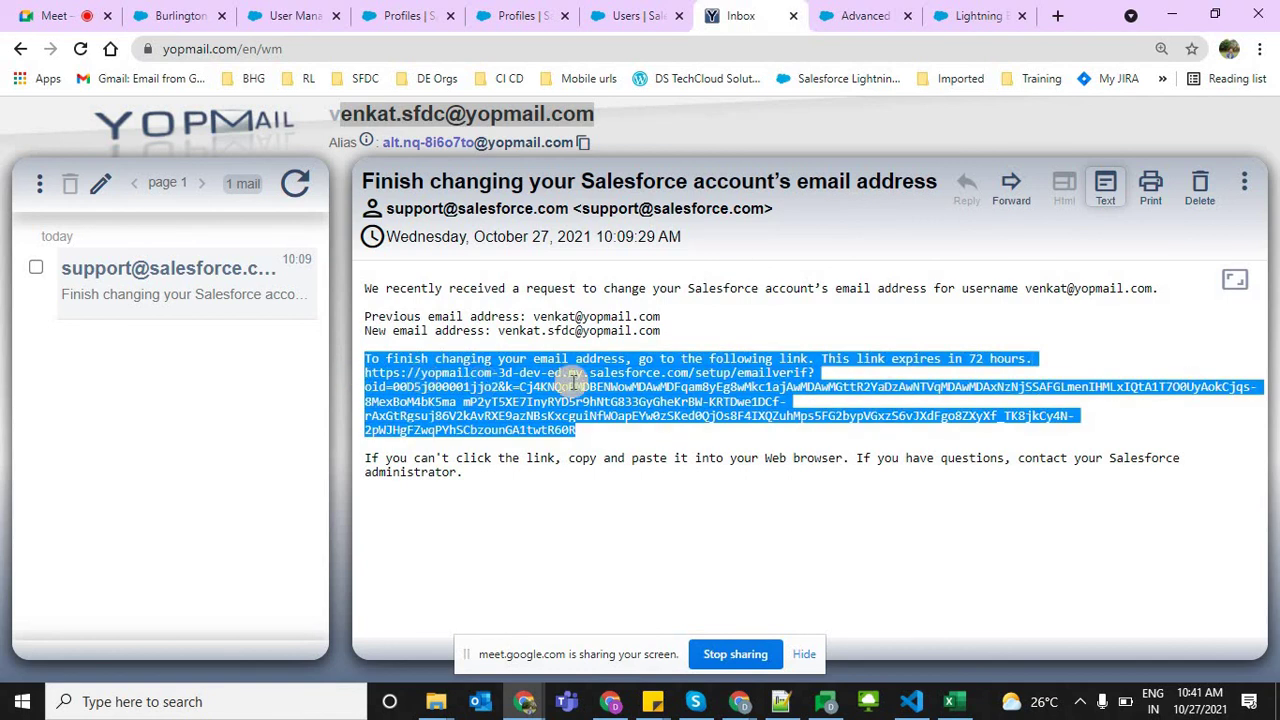
left_click(852, 15)
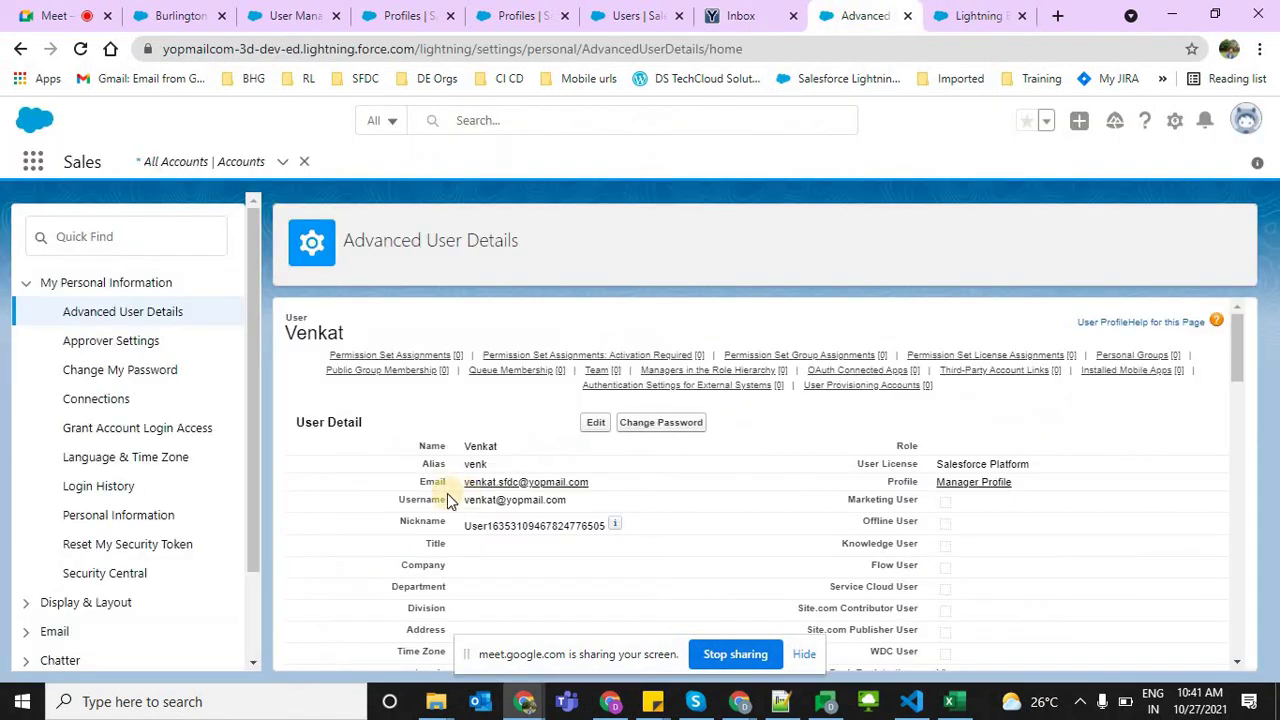
Recheck the user's new email, then follow the Manager Profile link in the Profile field
left_click_drag(452, 483, 608, 485)
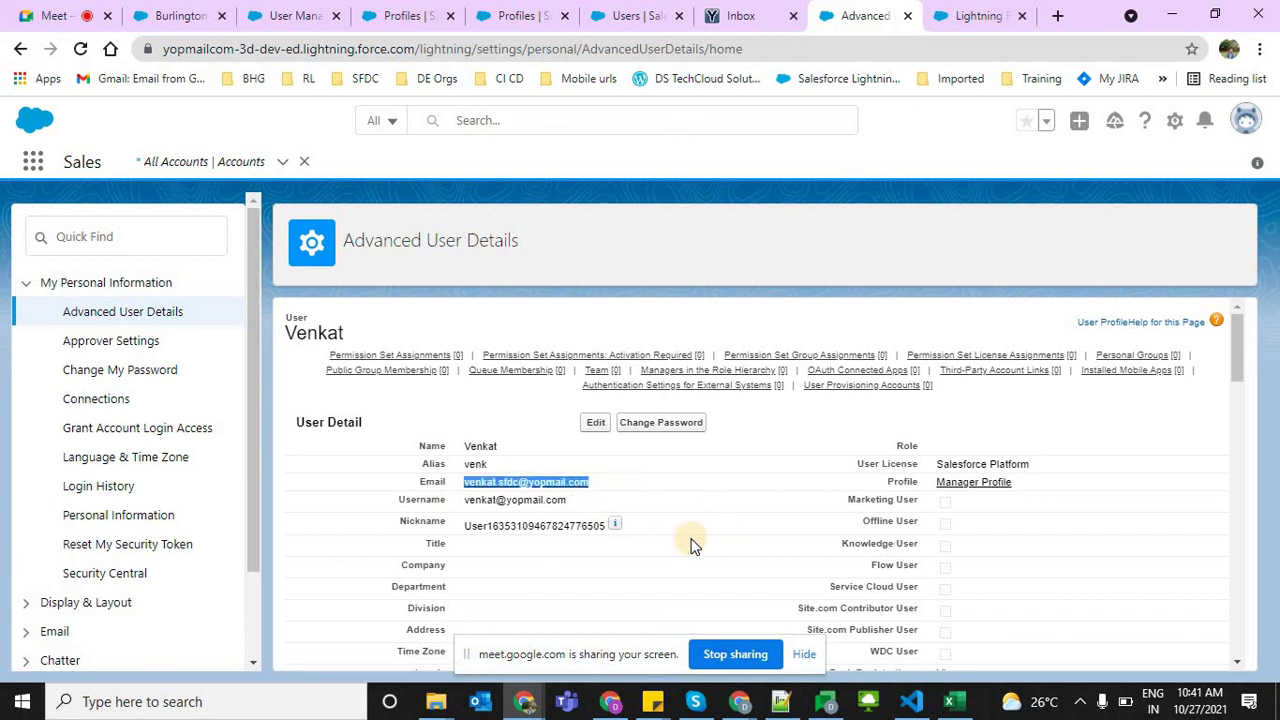
left_click(513, 485)
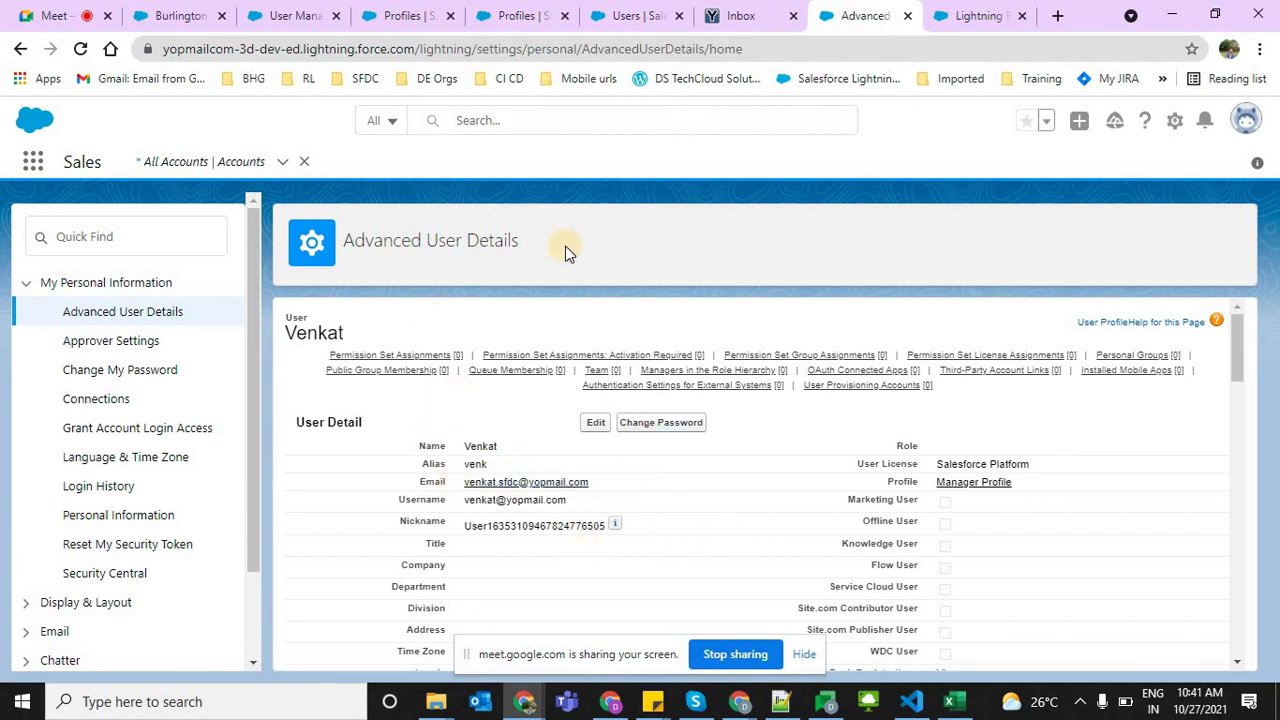
left_click(629, 276)
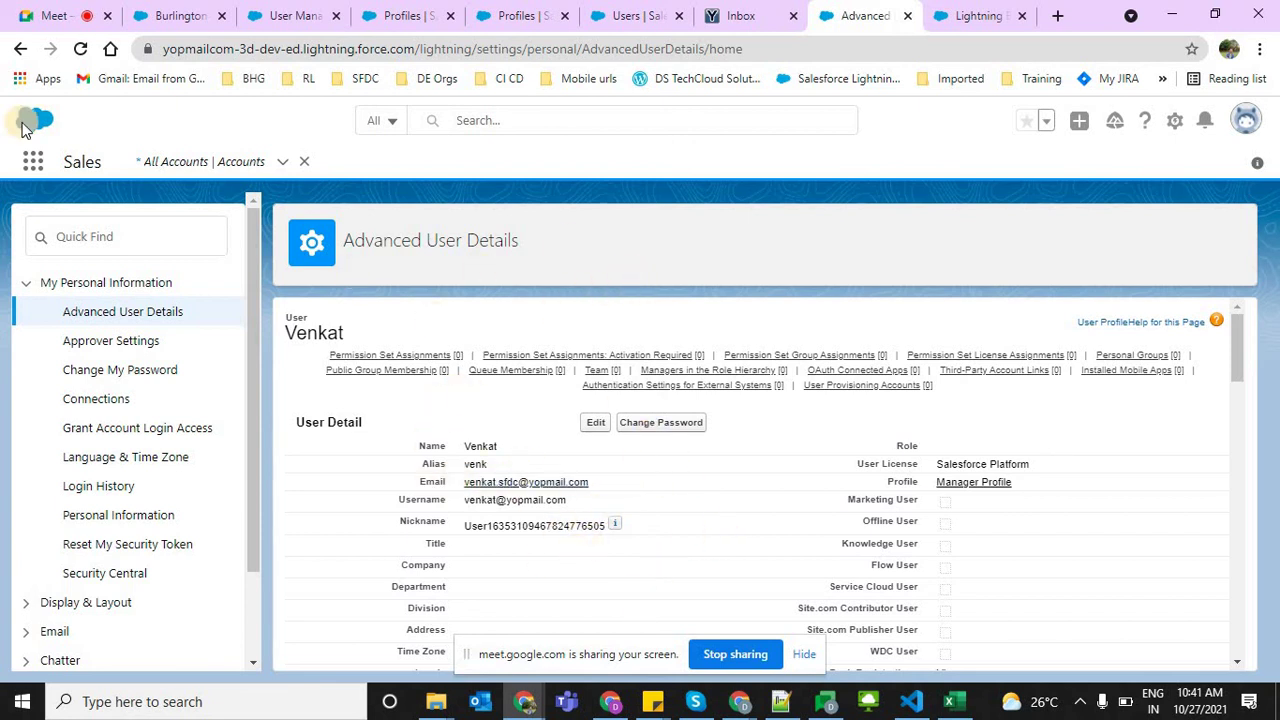
left_click(40, 176)
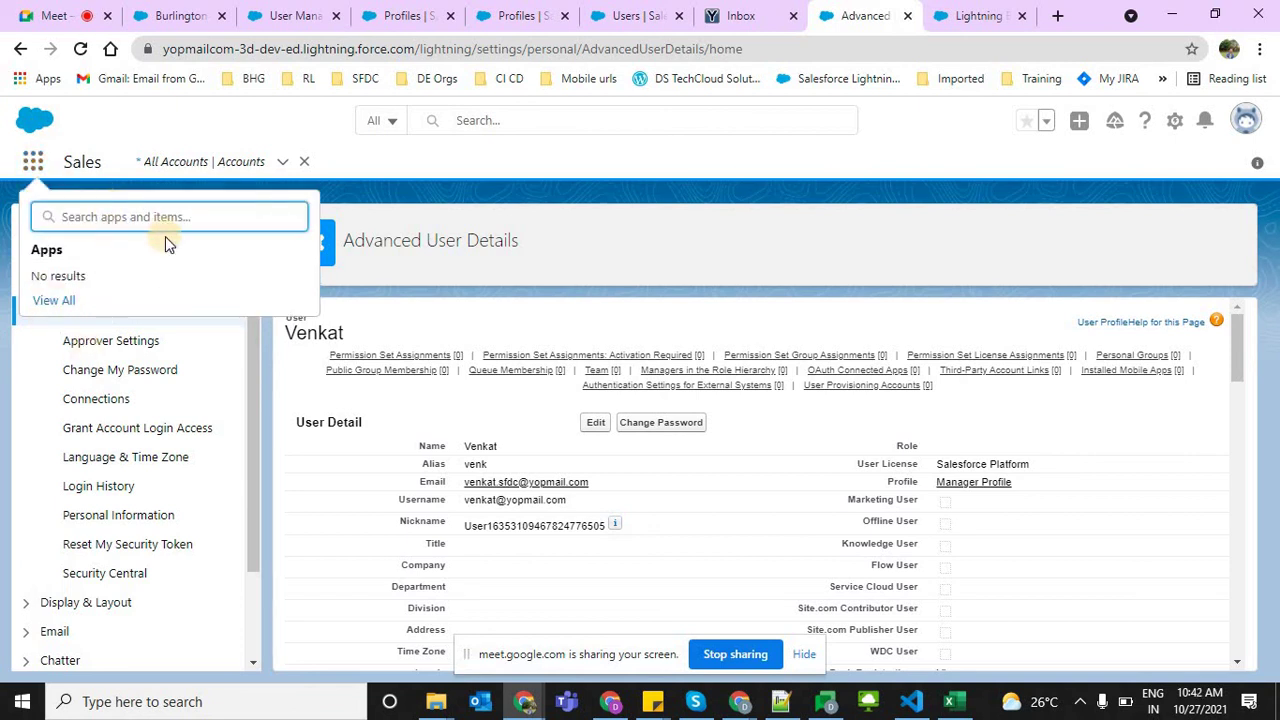
left_click(961, 488)
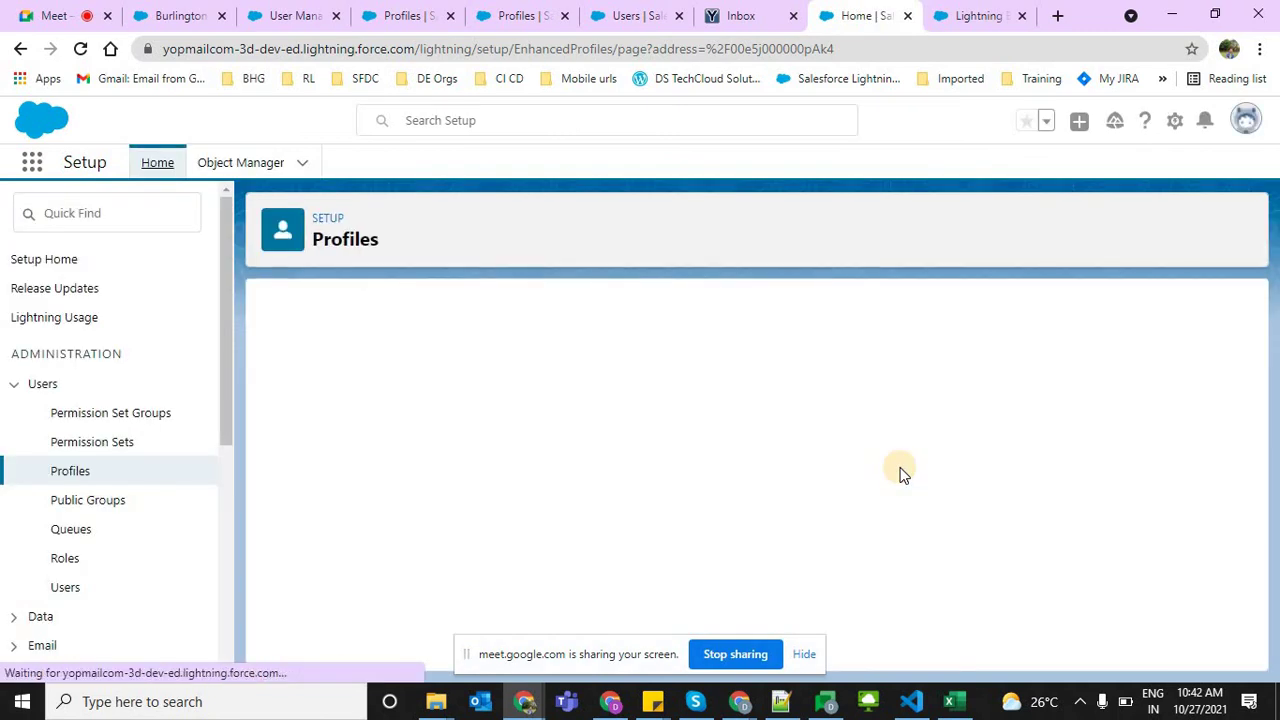
Dismiss the Enhanced Profile popup and review the assigned Platform and SBI -Loan Processing App rows
left_click(610, 530)
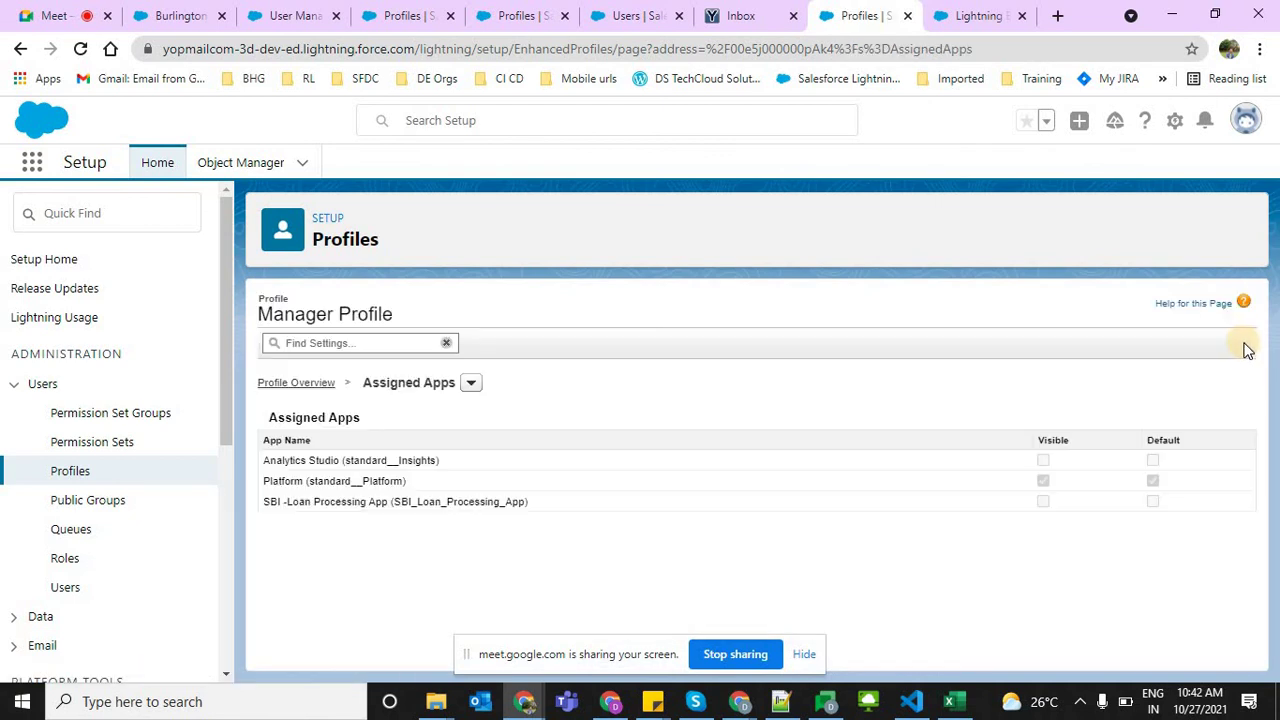
left_click_drag(265, 467, 545, 510)
left_click(330, 483)
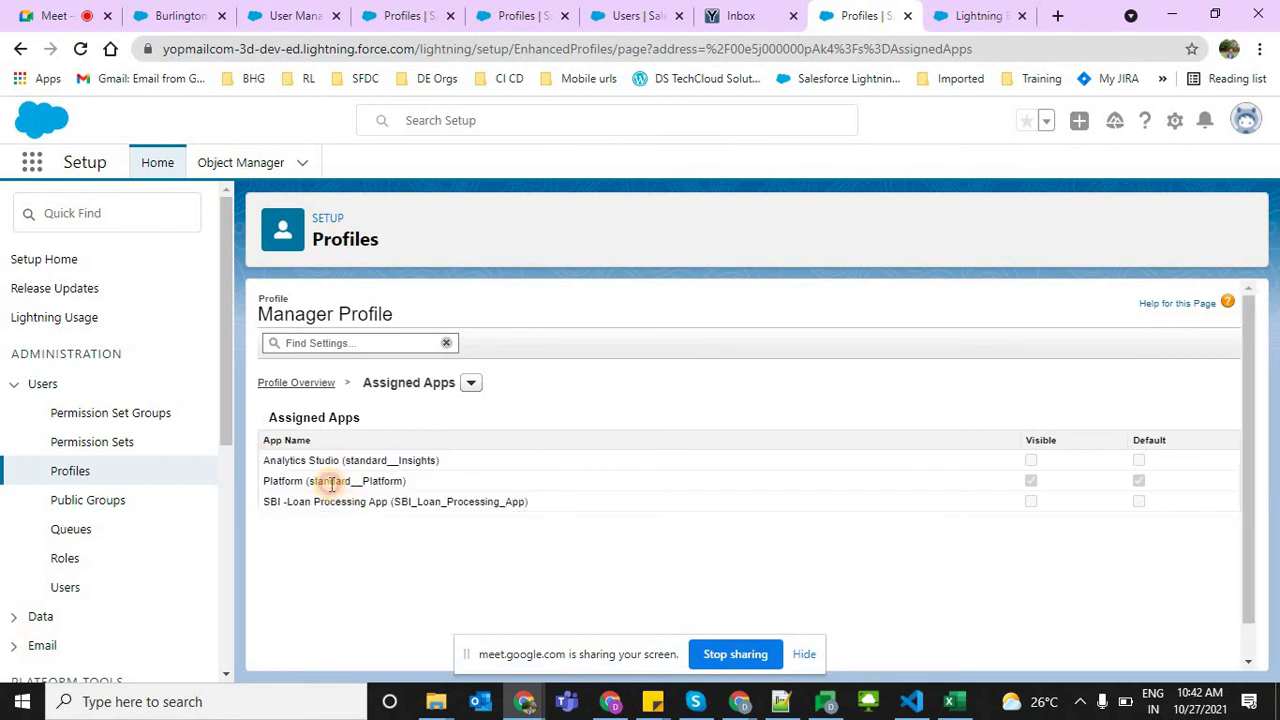
triple_click(332, 484)
left_click_drag(471, 523, 608, 517)
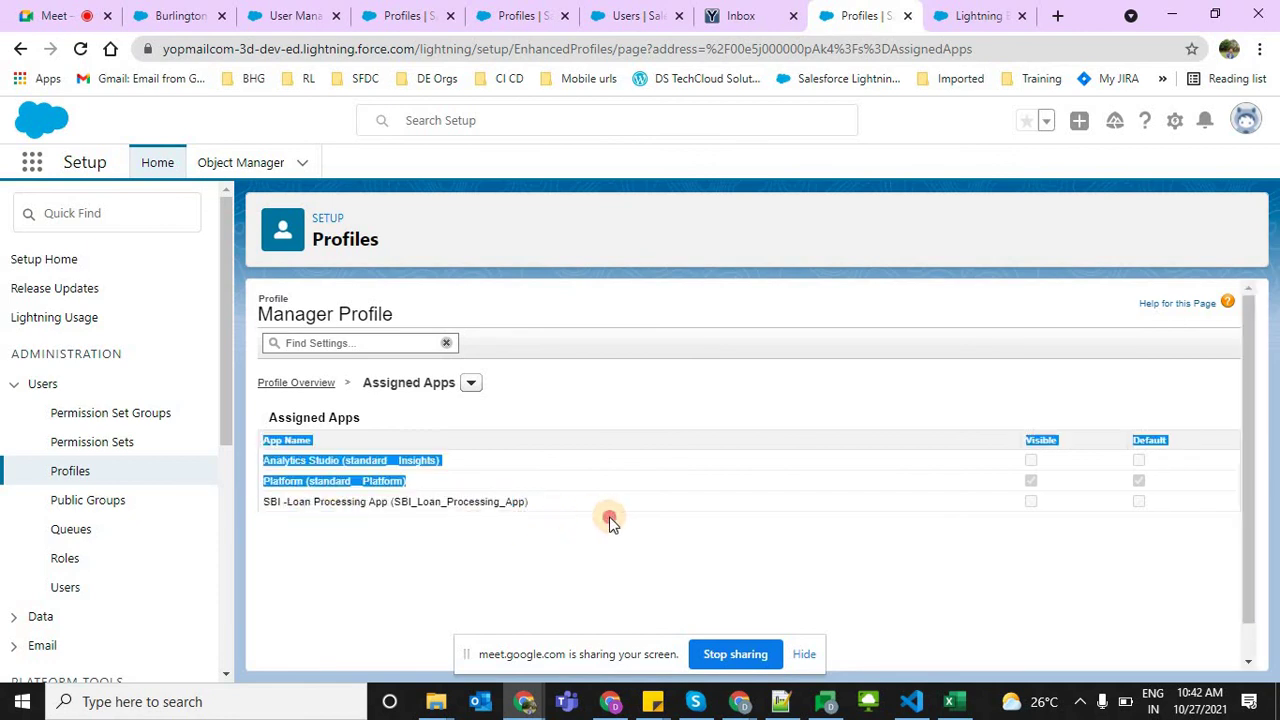
triple_click(398, 502)
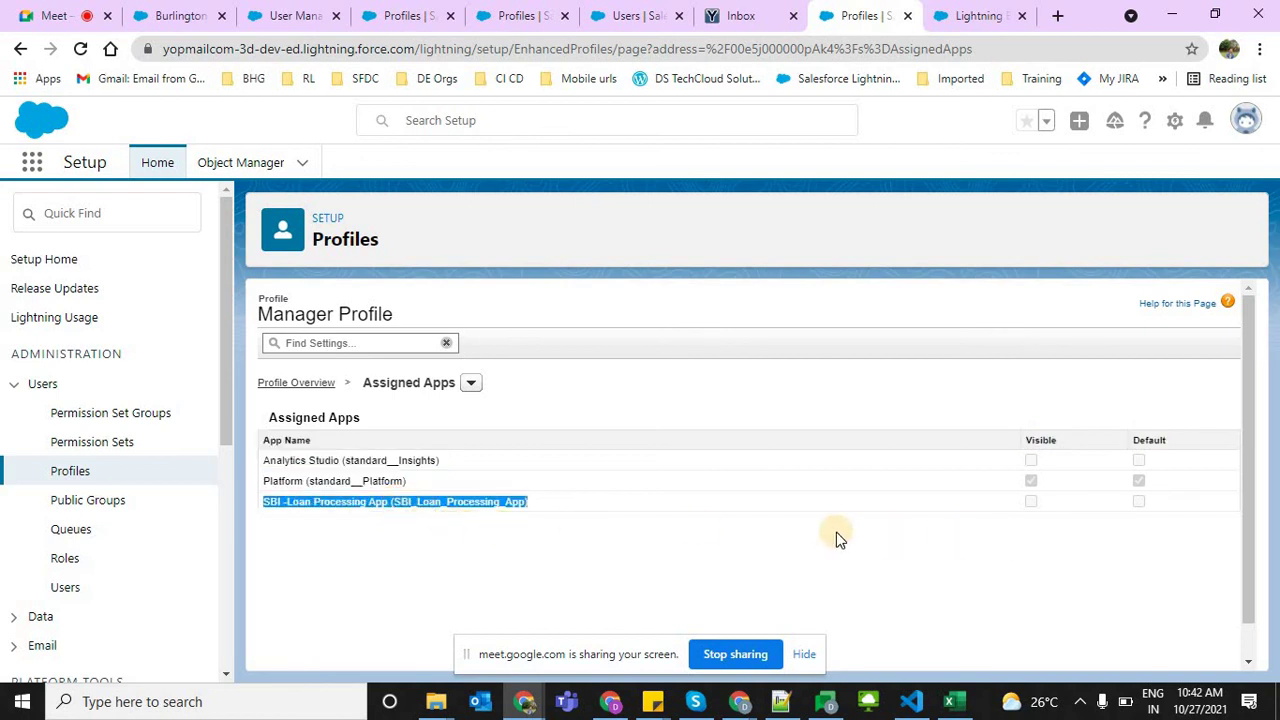
left_click(684, 527)
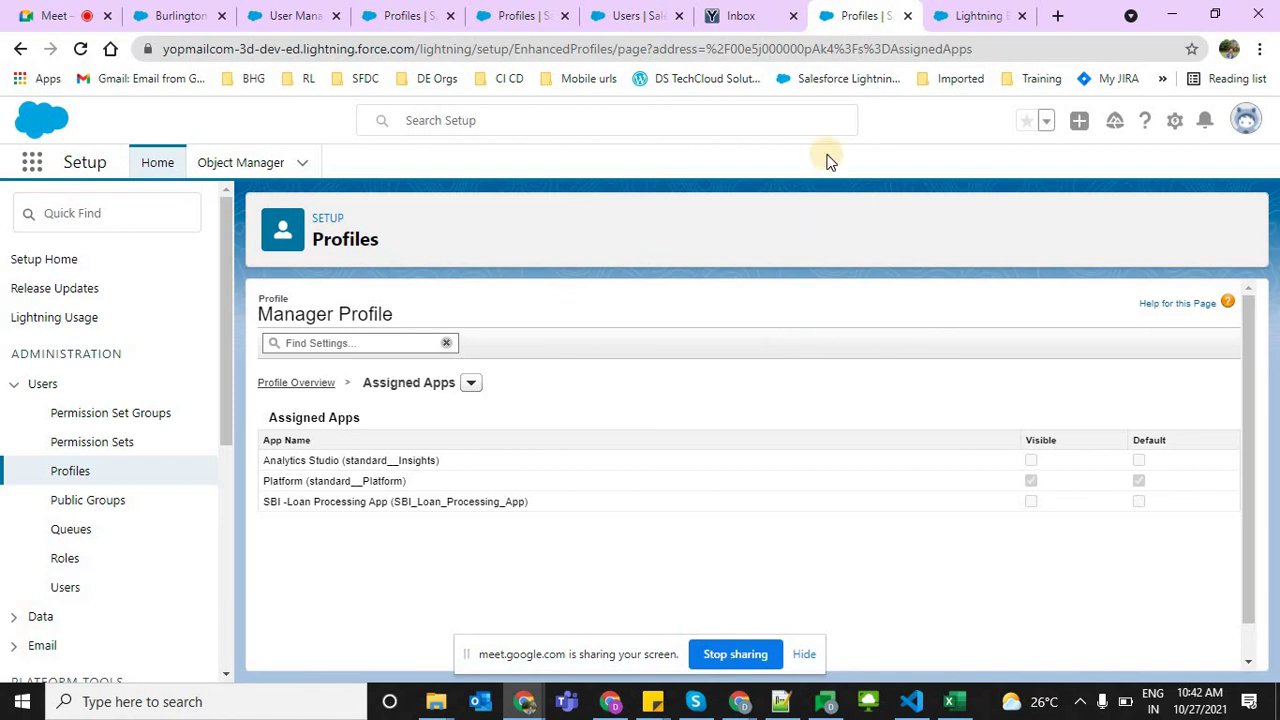
Look over the Manager Profile heading and briefly check the user account menu
triple_click(452, 313)
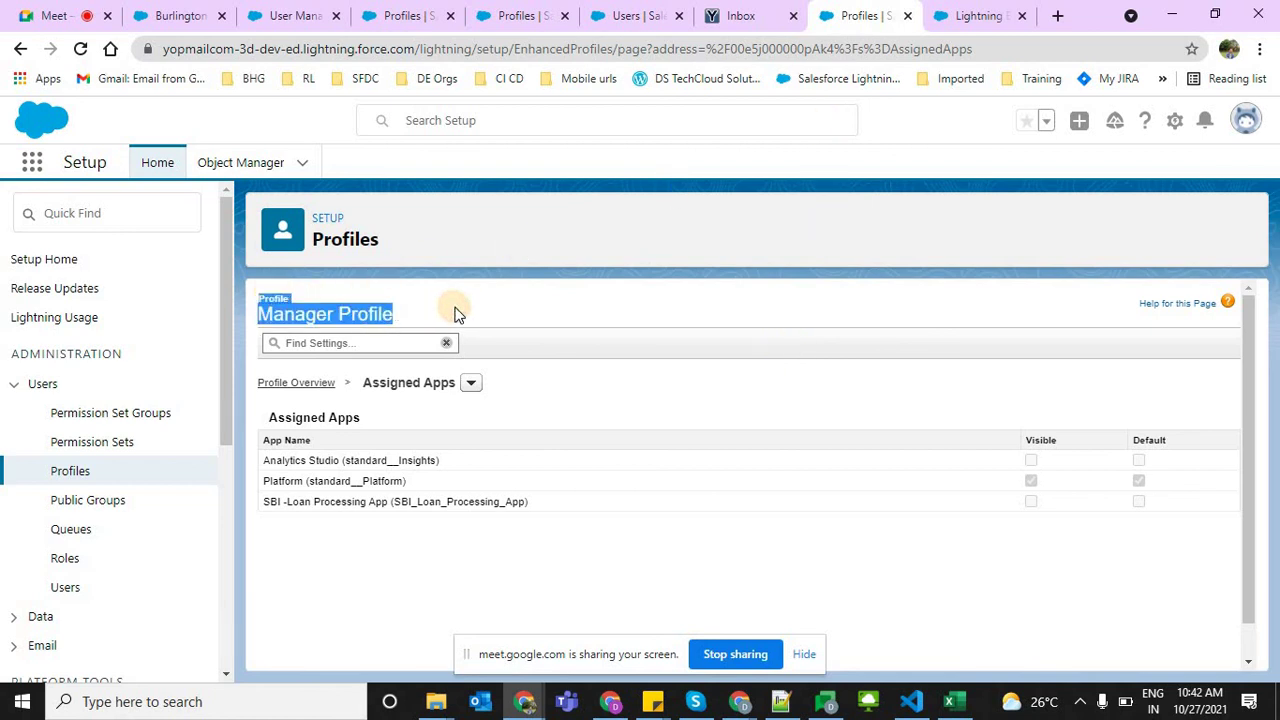
left_click(551, 305)
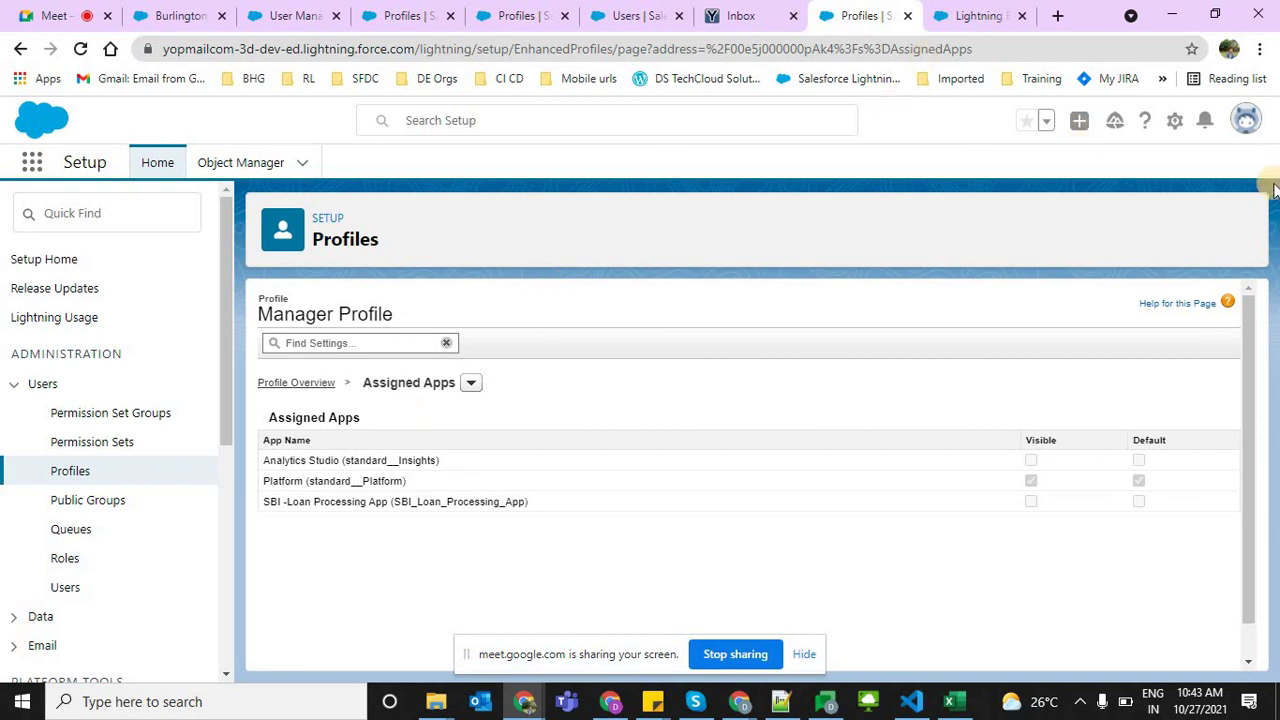
left_click(1246, 128)
left_click(1246, 120)
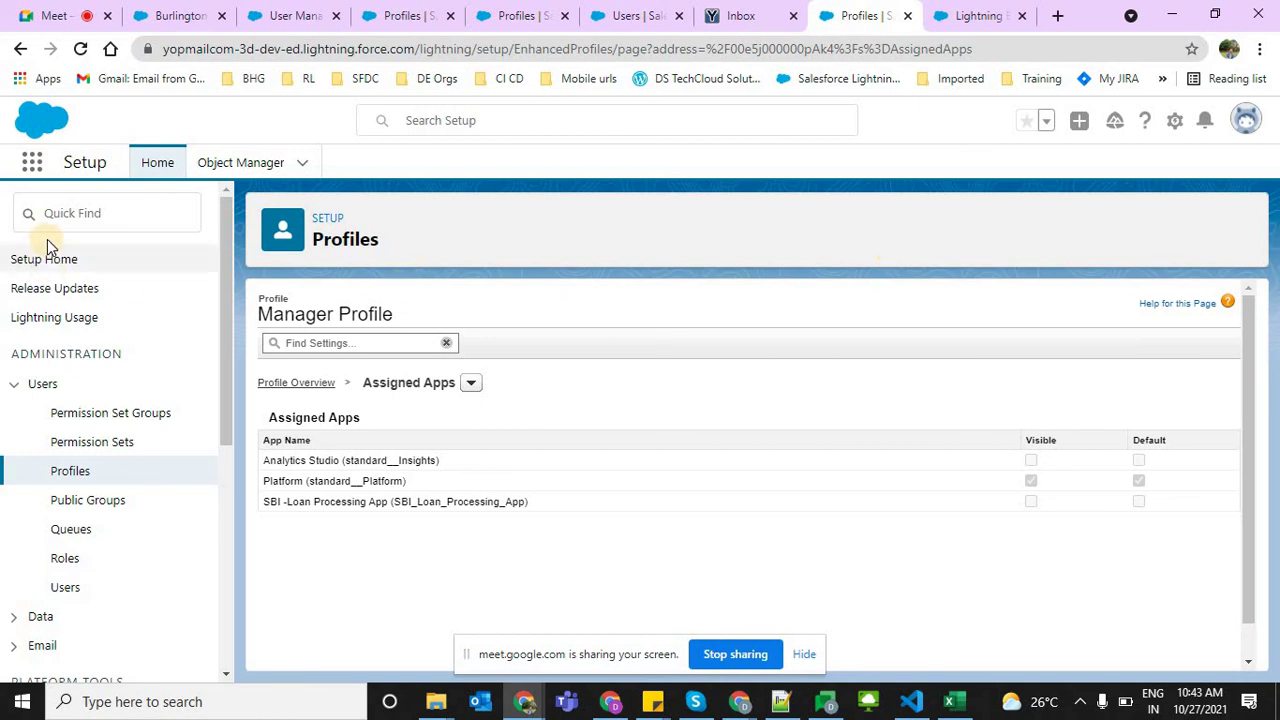
Check the Manager Profile and System Administrator usernames in All Users, then go to the Burlington Textiles account
left_click(65, 594)
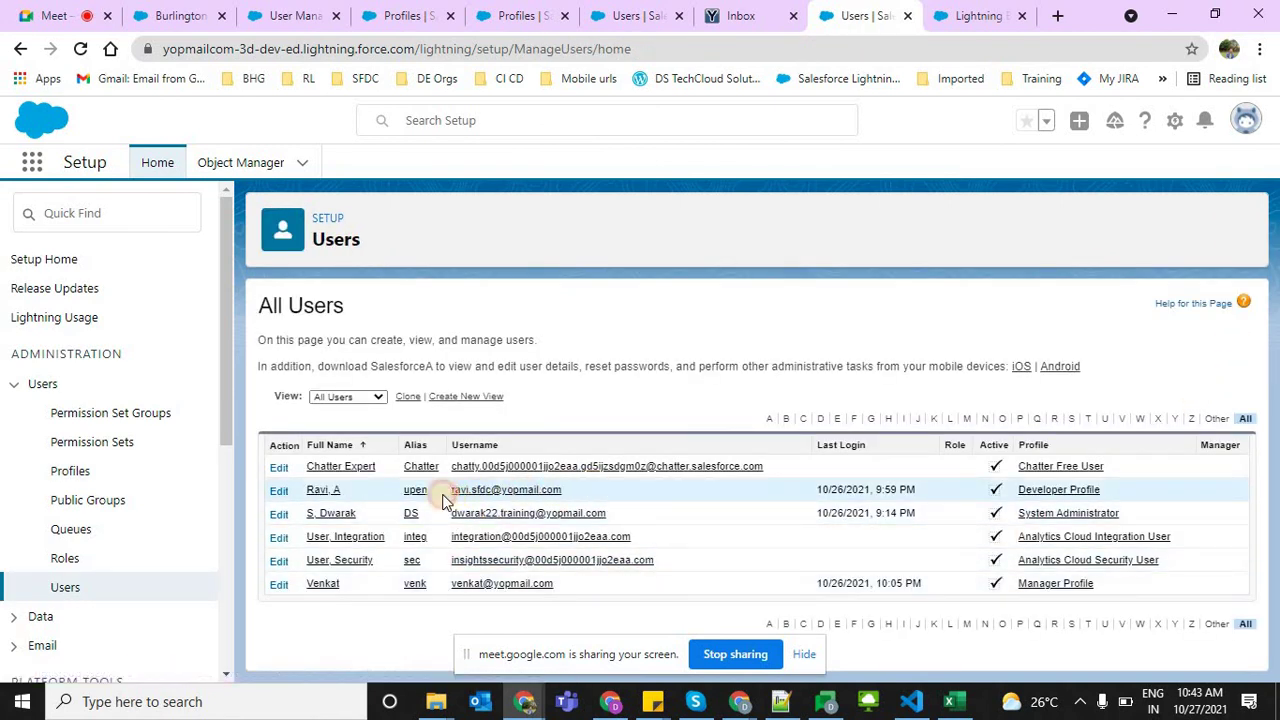
left_click_drag(445, 490, 563, 492)
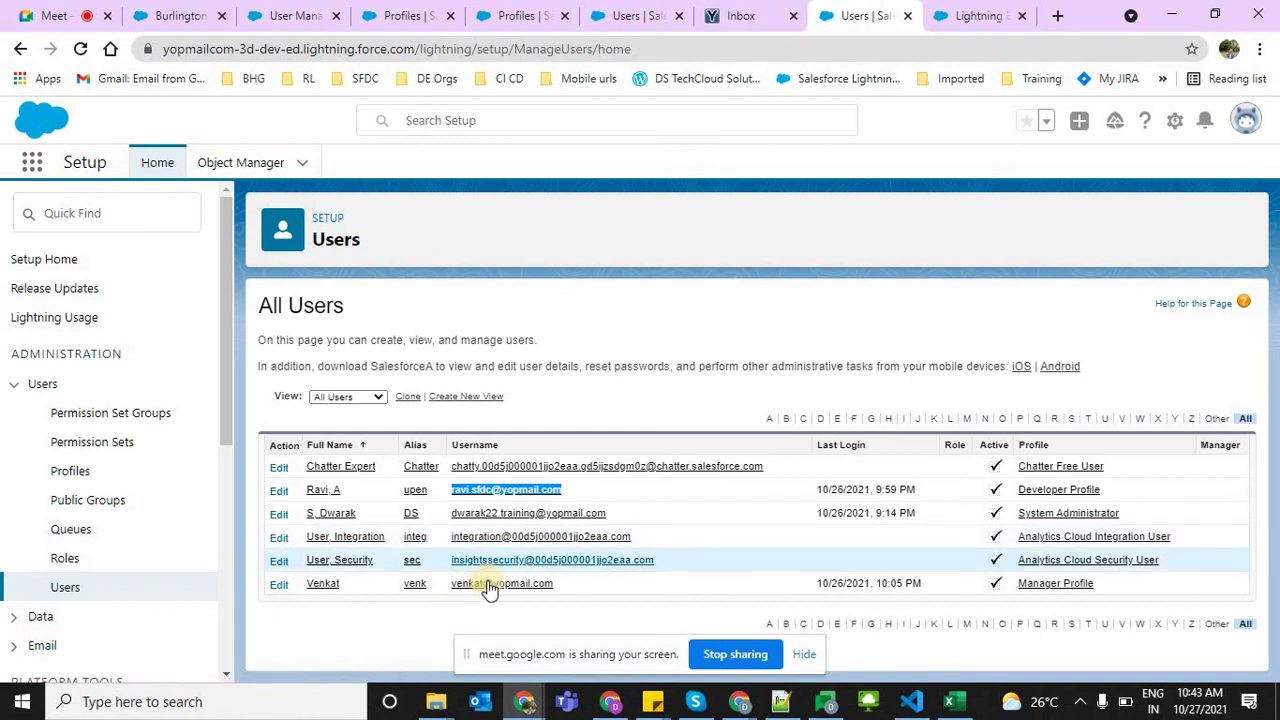
left_click(453, 584)
triple_click(453, 584)
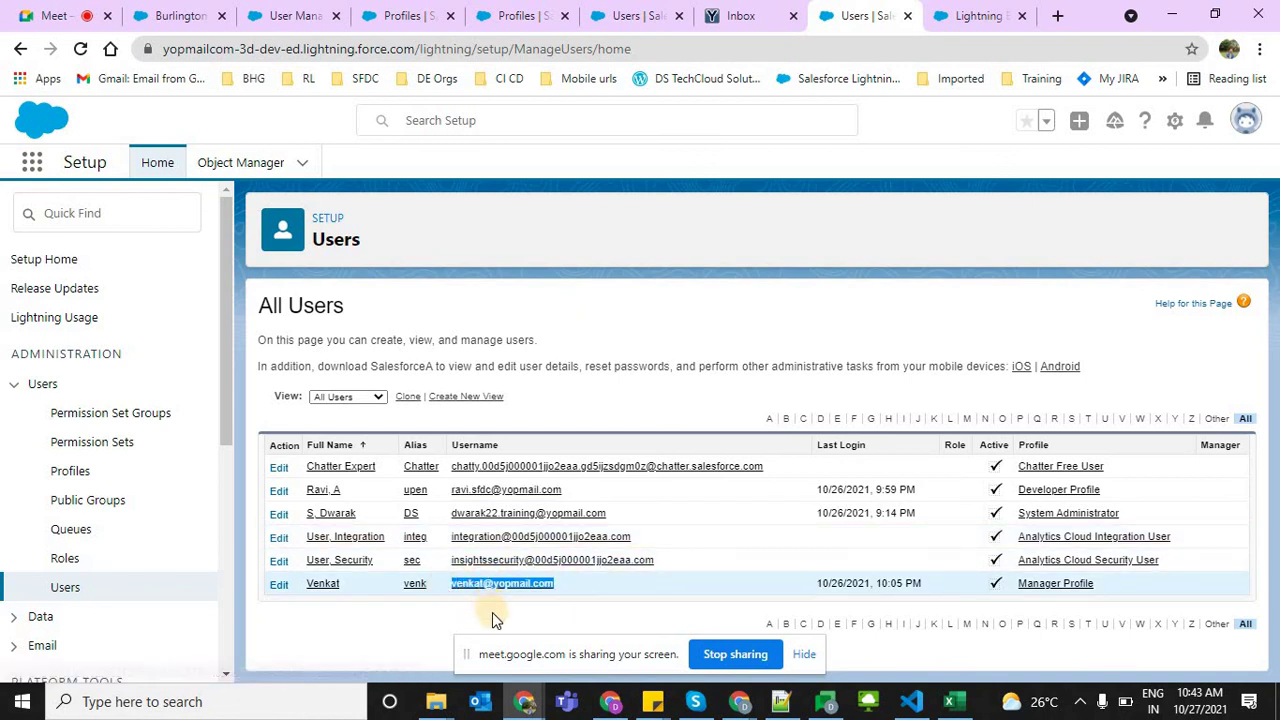
left_click(475, 605)
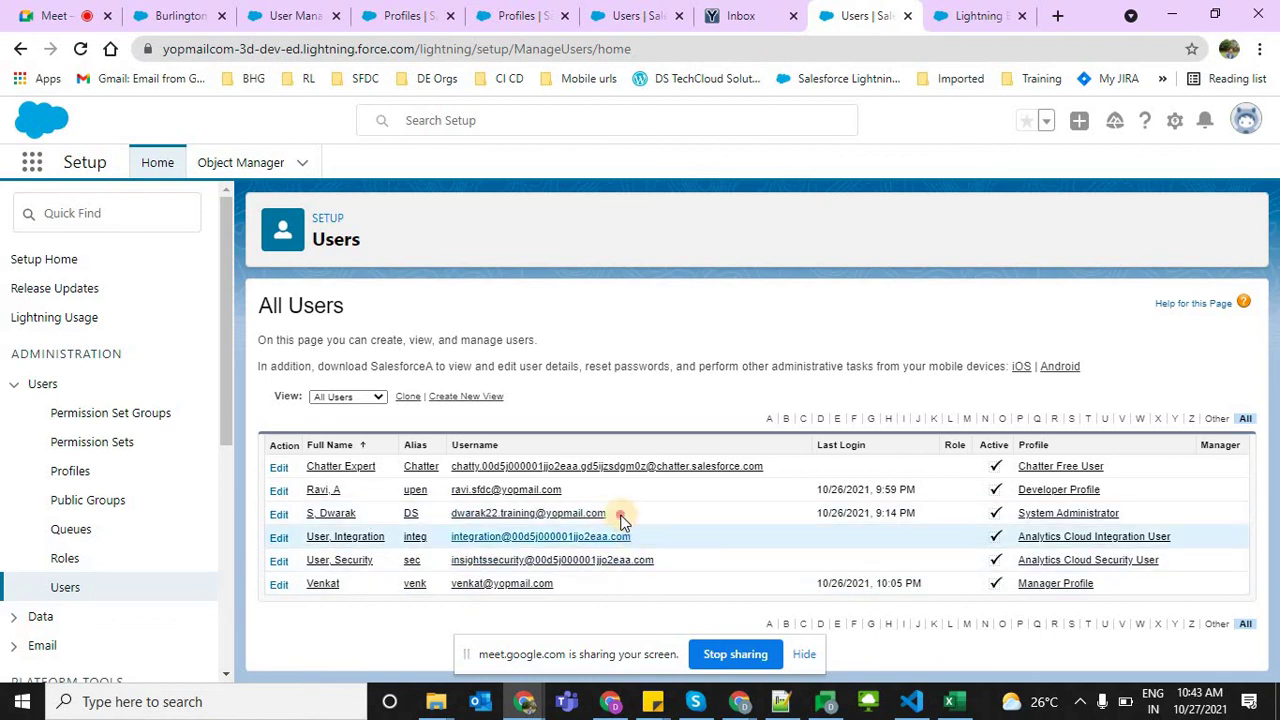
left_click_drag(606, 514, 446, 513)
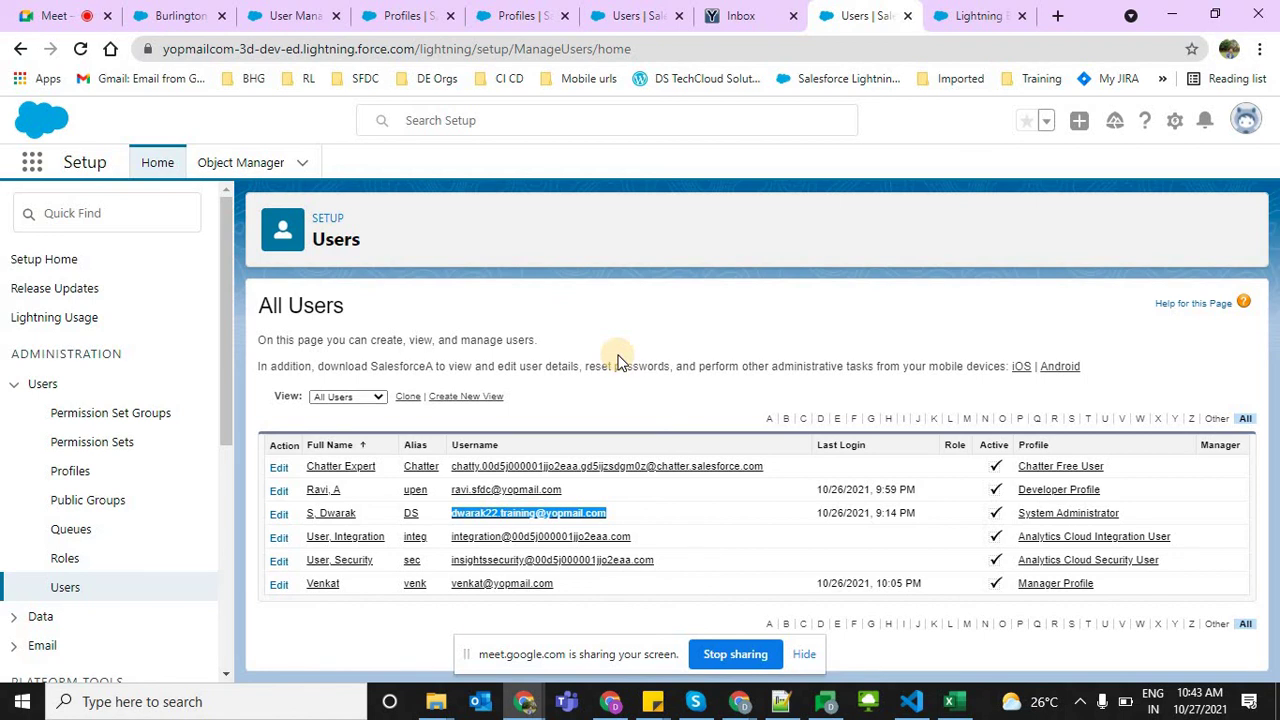
left_click(527, 337)
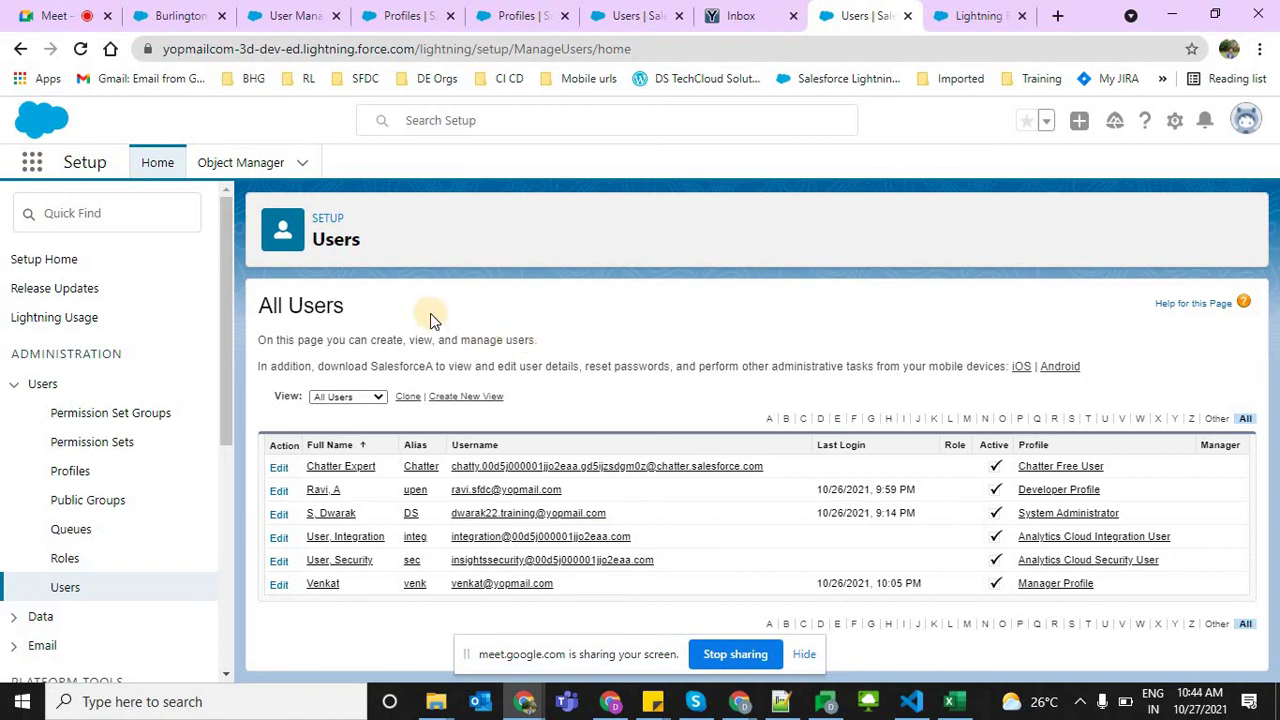
left_click(165, 14)
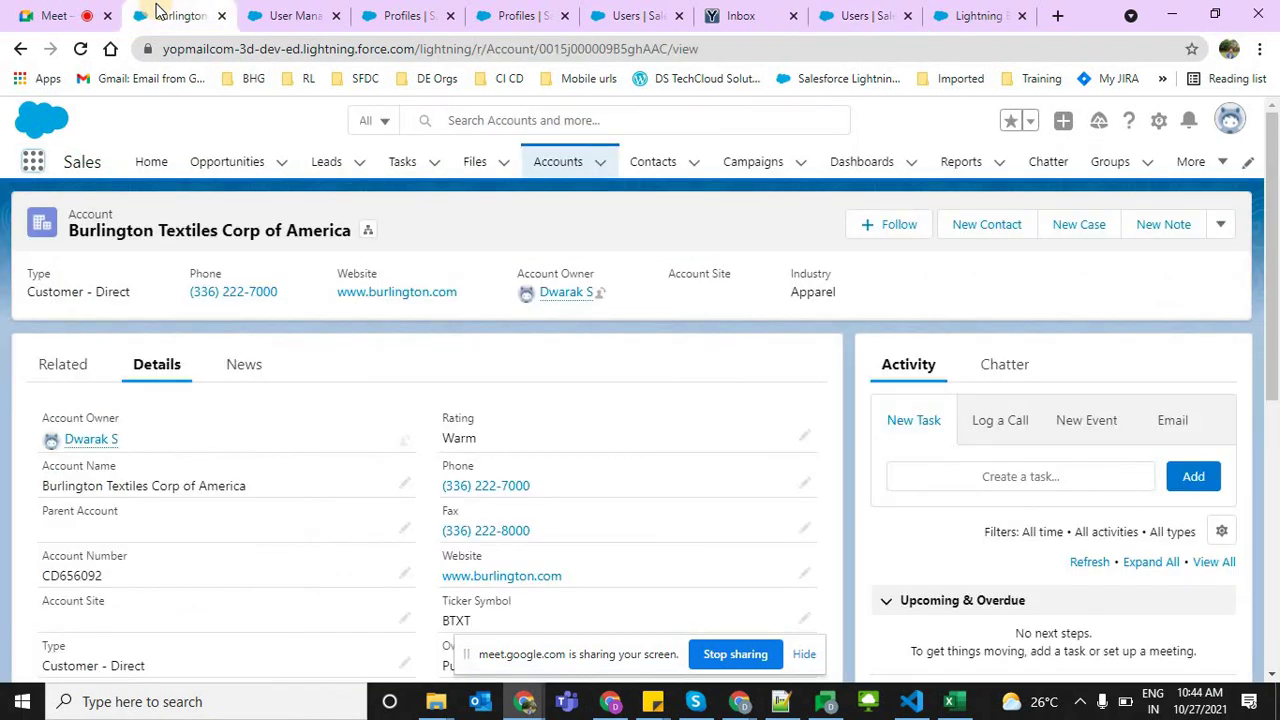
Close the account, profile, Users and Lightning Experience tabs so the YOPmail inbox is showing
key("ctrl+w")
key("ctrl+w")
key("ctrl+w")
key("ctrl+w")
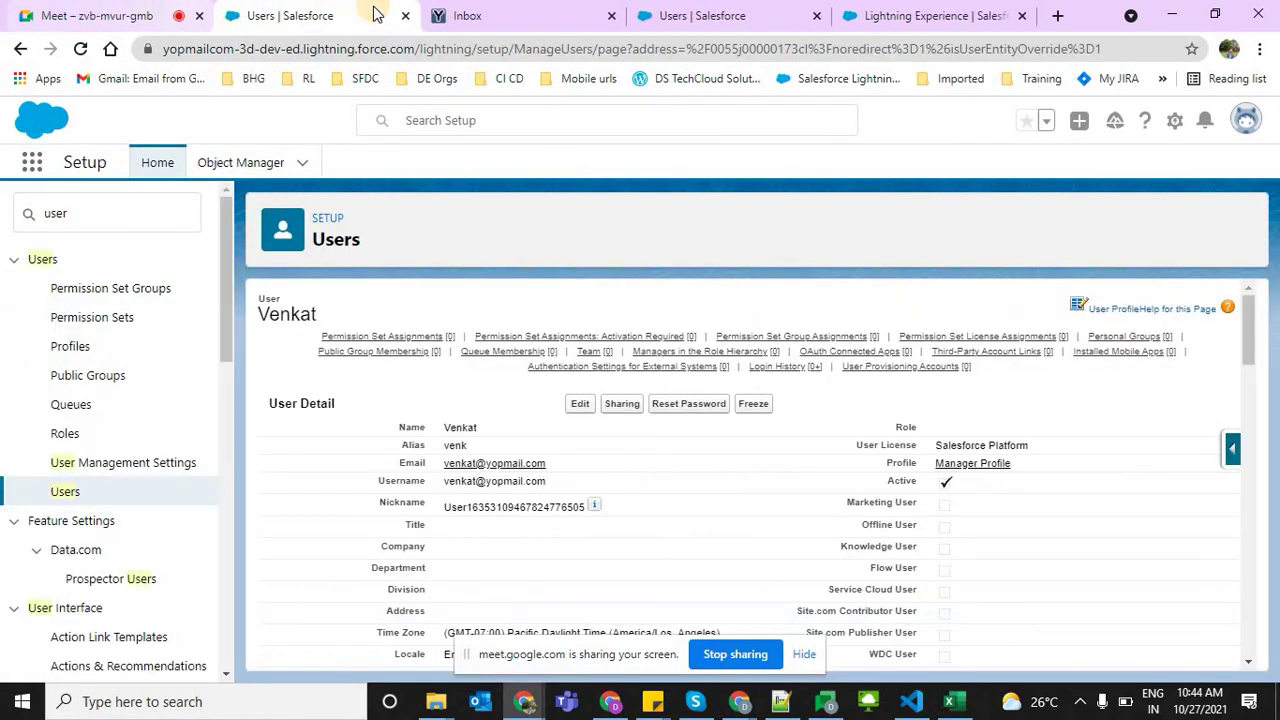
key("ctrl+w")
key("ctrl+Tab")
key("ctrl+w")
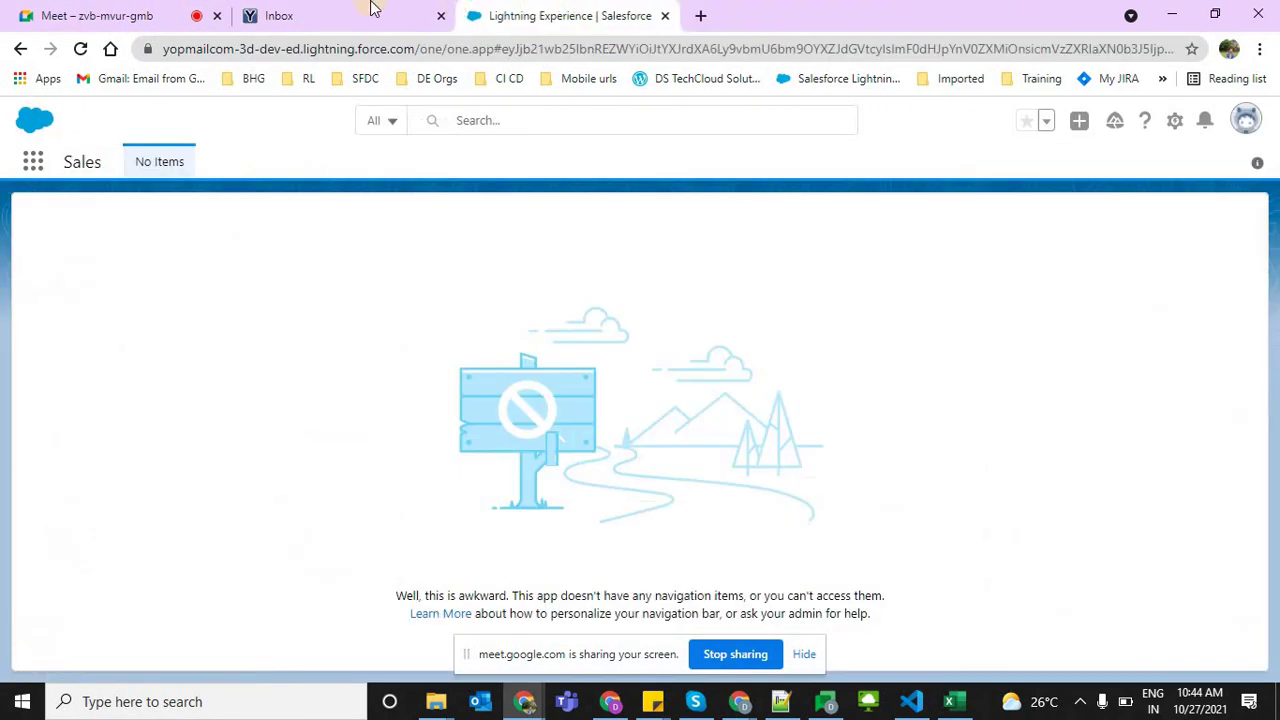
key("ctrl+w")
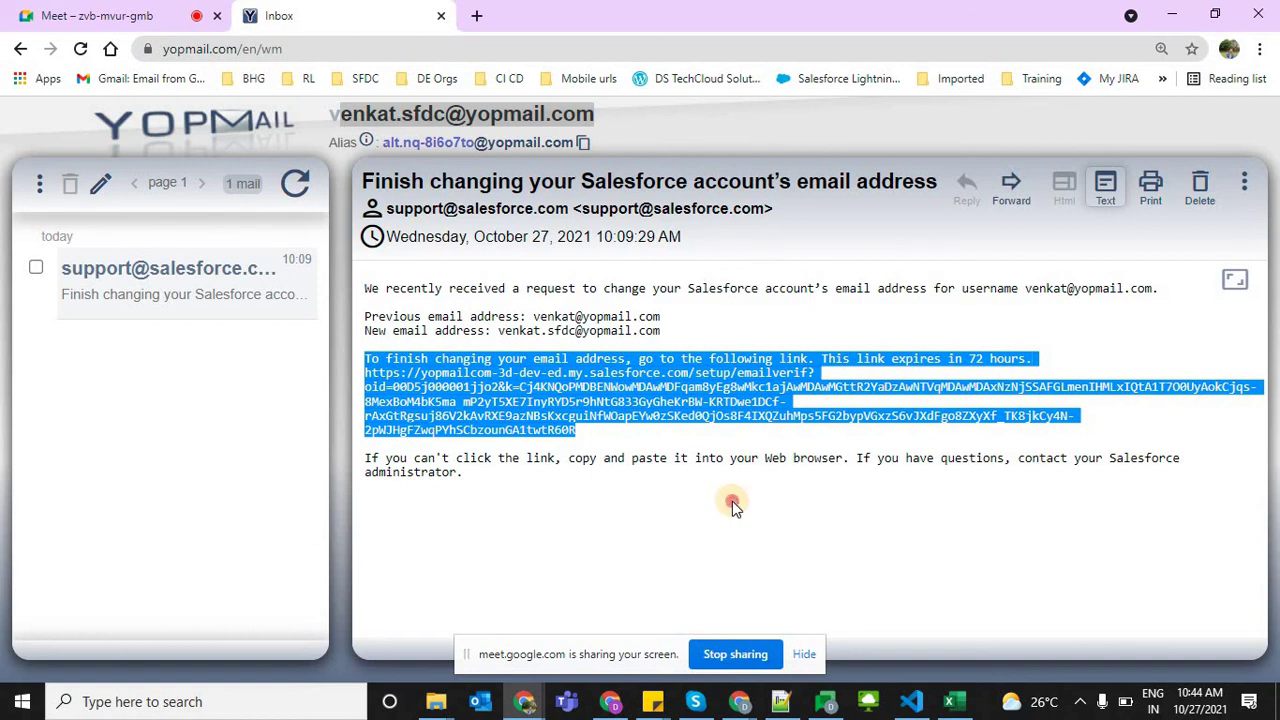
left_click(732, 501)
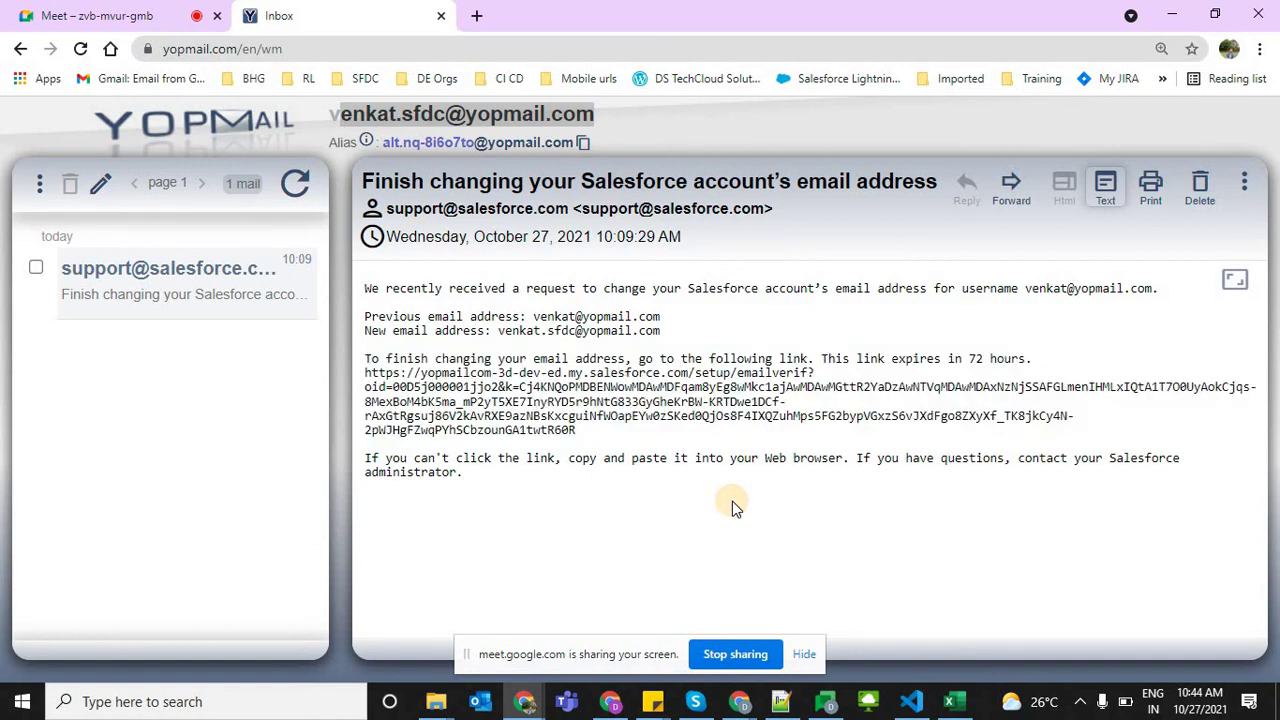